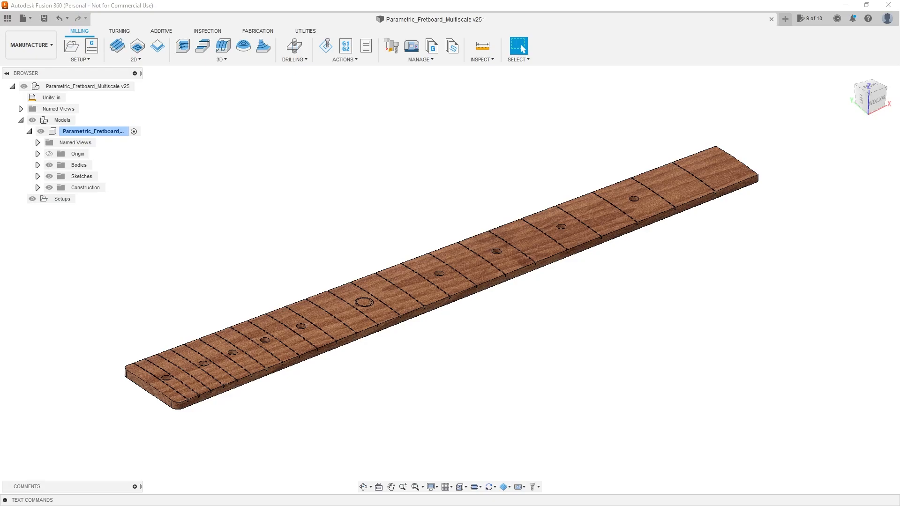
- Create a new milling setup and set its work coordinate system orientation to Select X & Y axes
left_click(89, 60)
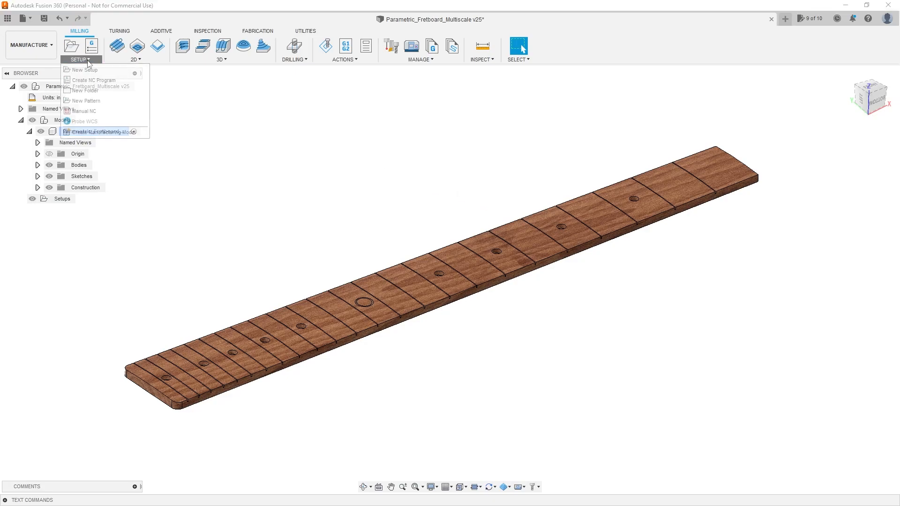
left_click(80, 71)
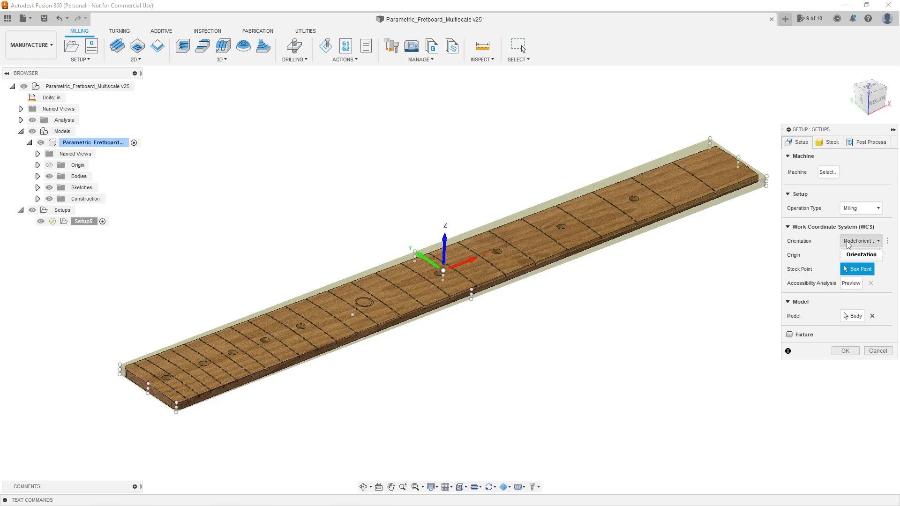
left_click(848, 245)
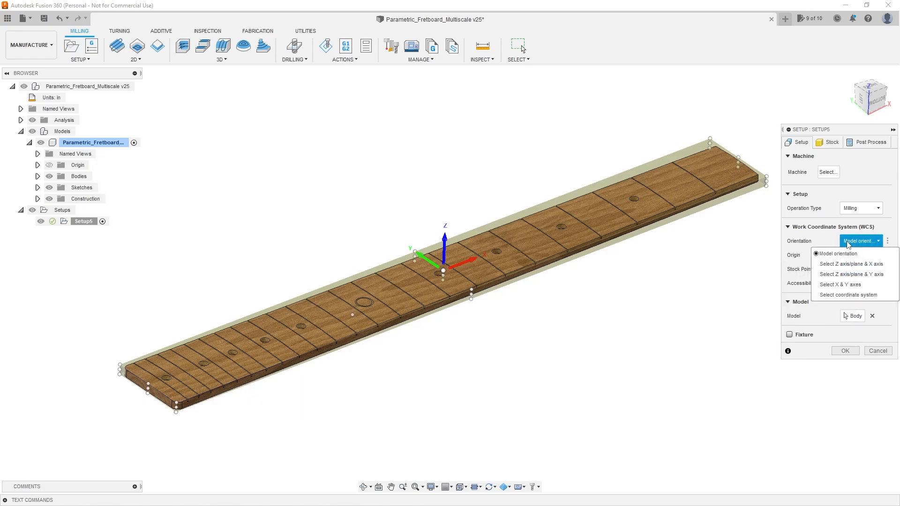
left_click(843, 285)
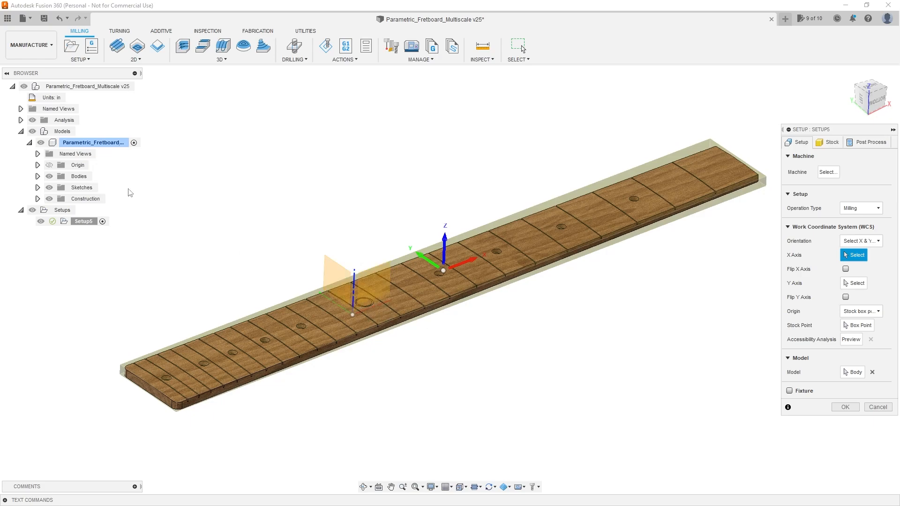
- Show the model's origin and inspect the fretboard's direction against its axes from the front and at an angle
left_click(21, 131)
left_click(20, 132)
left_click(49, 165)
left_click(49, 166)
left_click(867, 86)
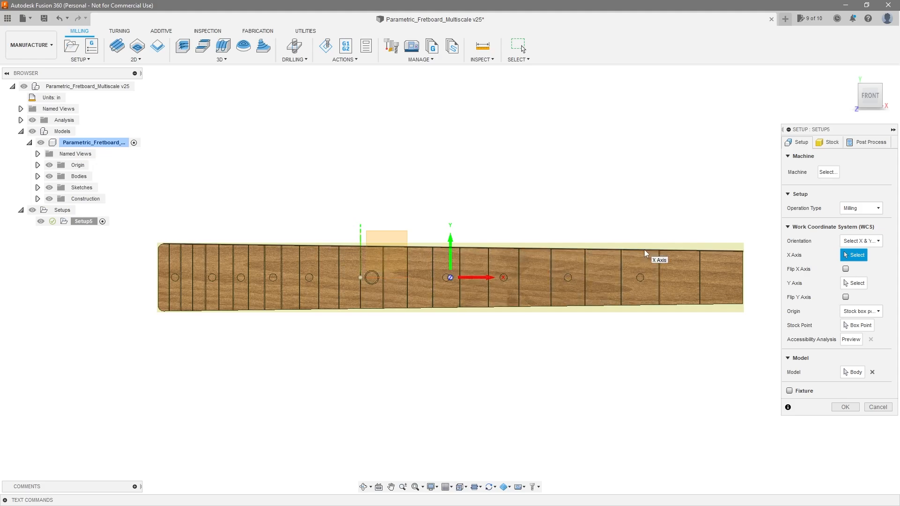
scroll(628, 329, "down", 1)
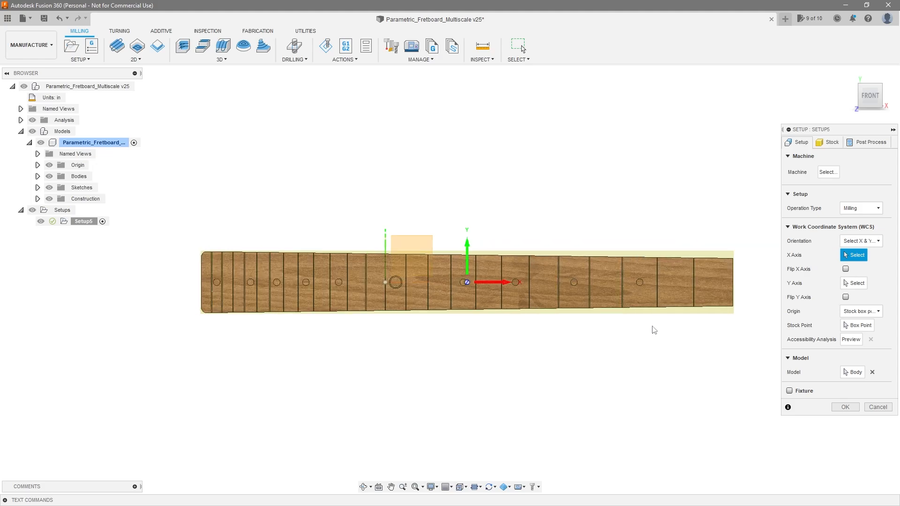
scroll(498, 321, "up", 2)
middle_click_drag(497, 321, 535, 288, "shift")
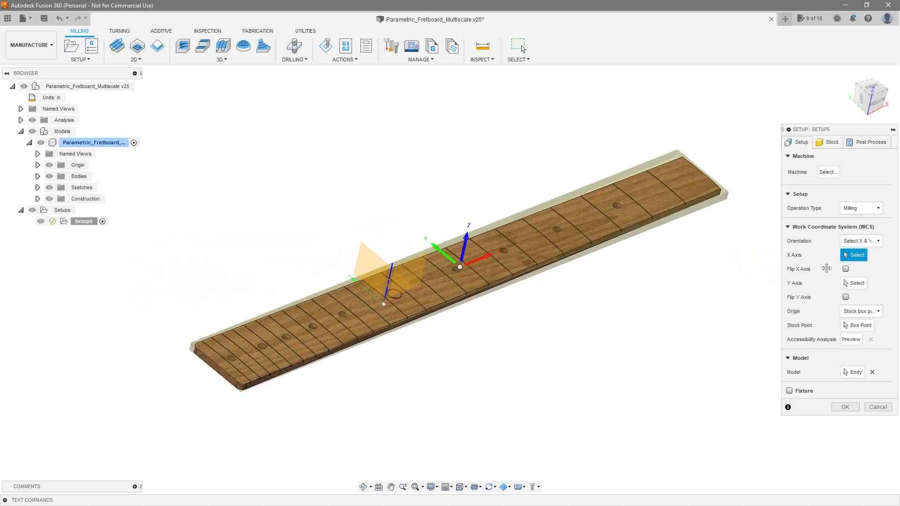
- Assign the origin's X axis as the setup's Y axis and the origin's Y axis as its X axis, hiding the bodies while selecting
left_click(853, 282)
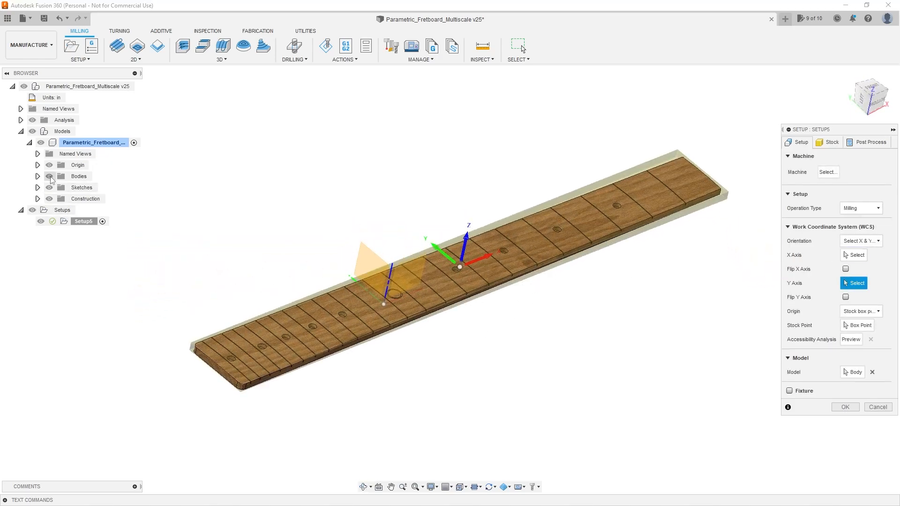
left_click(49, 176)
scroll(324, 293, "up", 1)
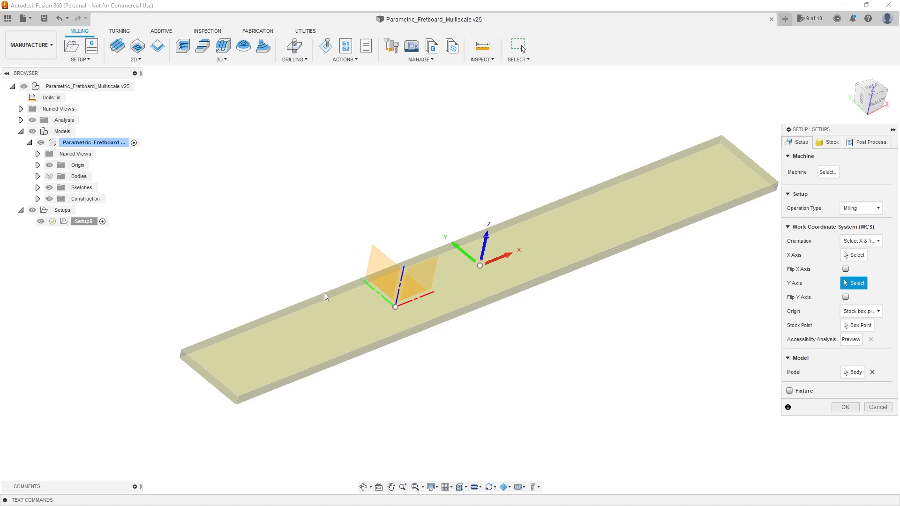
left_click(414, 304)
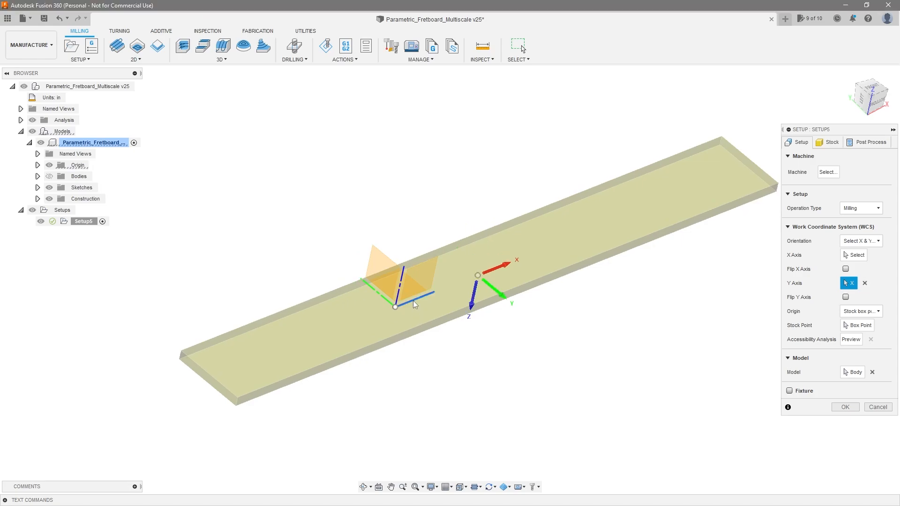
left_click(854, 255)
left_click(372, 288)
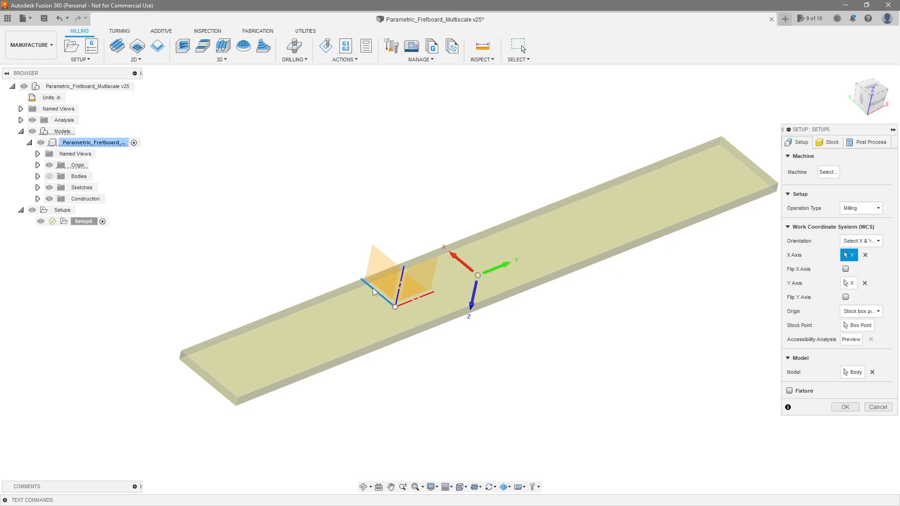
left_click(49, 176)
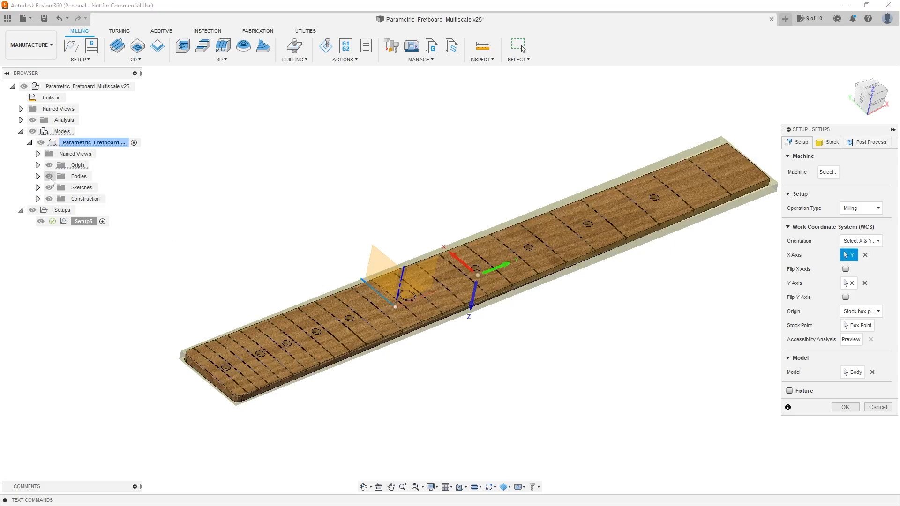
- Place the setup's stock point on the upper stock box corner at the fretboard's rounded, closely fretted end
scroll(488, 276, "down", 2)
scroll(218, 297, "up", 3)
mouse_move(626, 318)
middle_mouse_down("shift")
mouse_move(607, 249)
mouse_move(619, 311)
middle_mouse_up("shift")
scroll(618, 307, "down", 2)
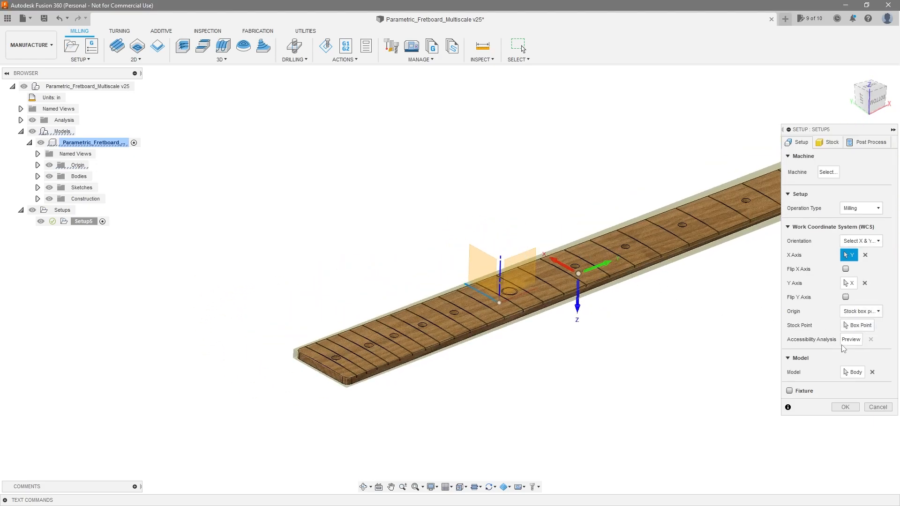
left_click(859, 324)
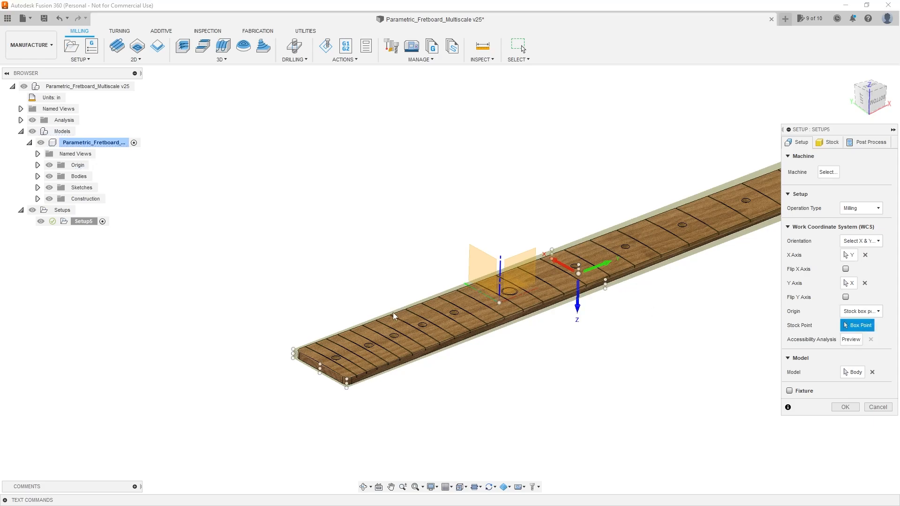
left_click(294, 350)
scroll(268, 379, "up", 2)
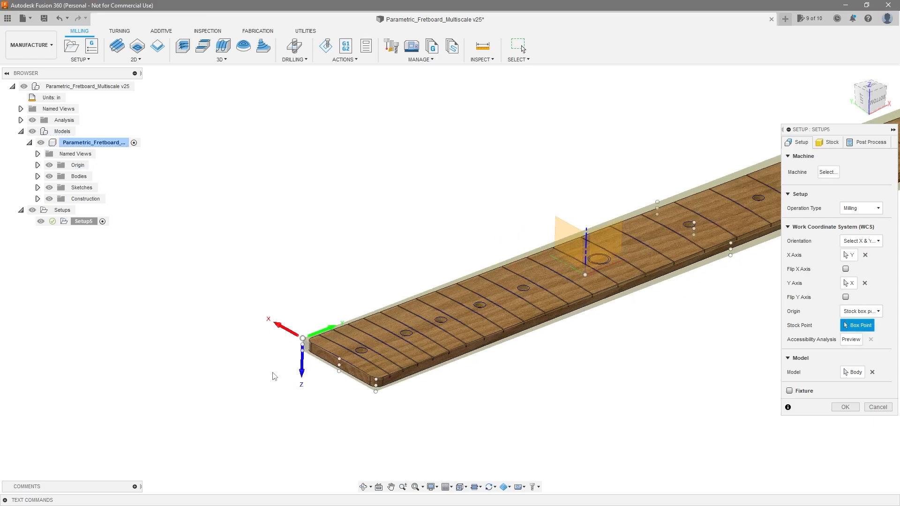
middle_click_drag(273, 372, 330, 345, "shift")
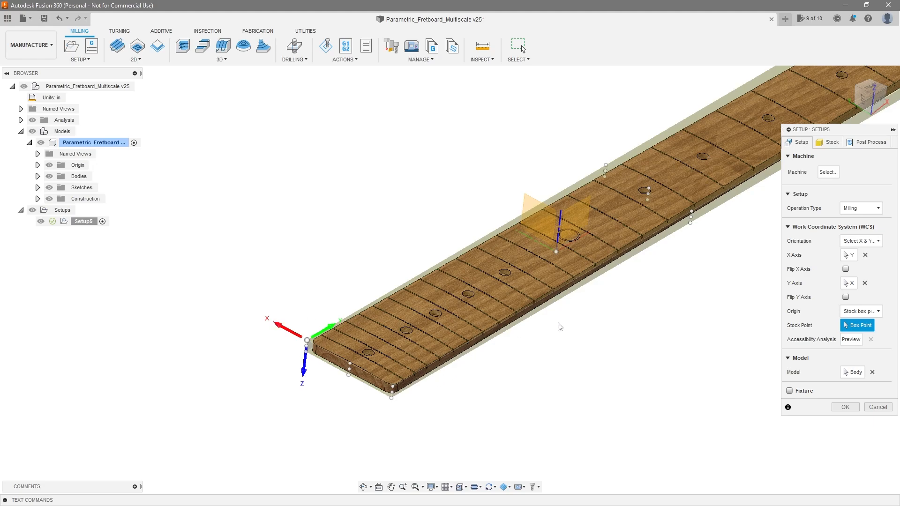
- Flip the setup's X axis and check which body is selected as the setup model
left_click(846, 270)
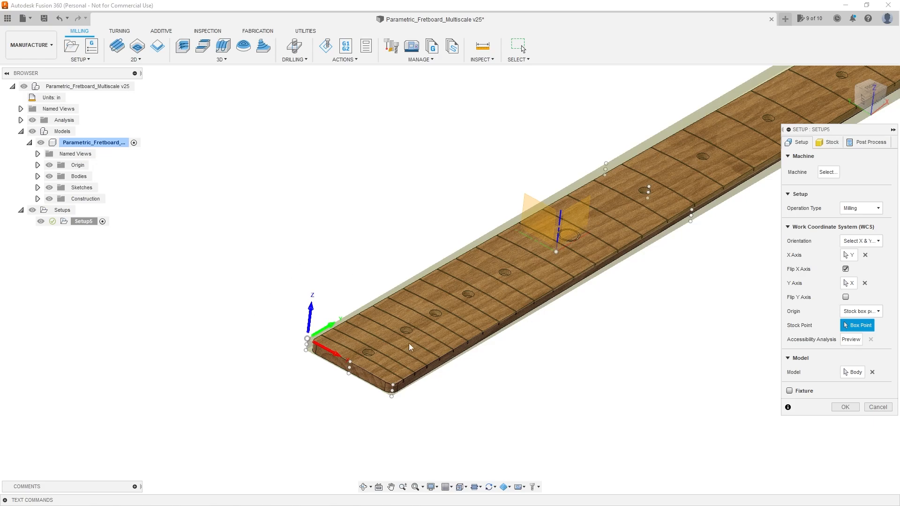
scroll(356, 350, "down", 4)
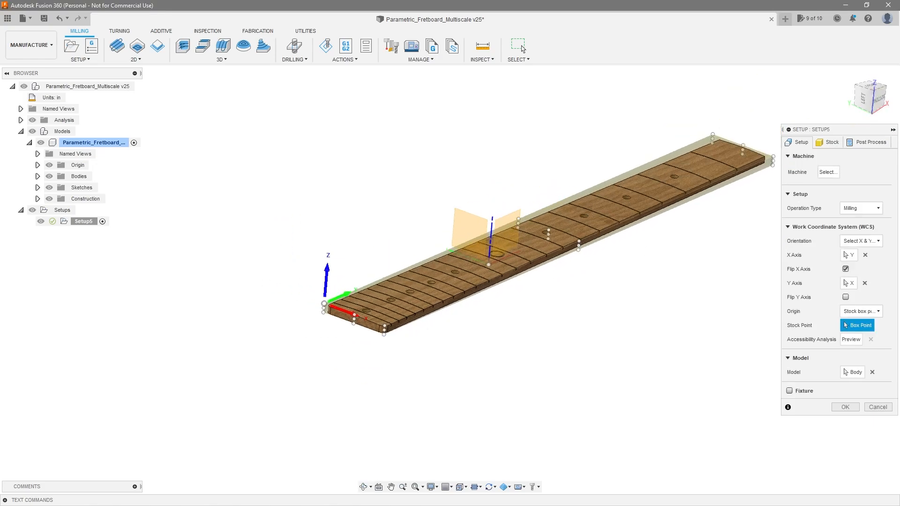
left_click(852, 372)
scroll(647, 304, "down", 3)
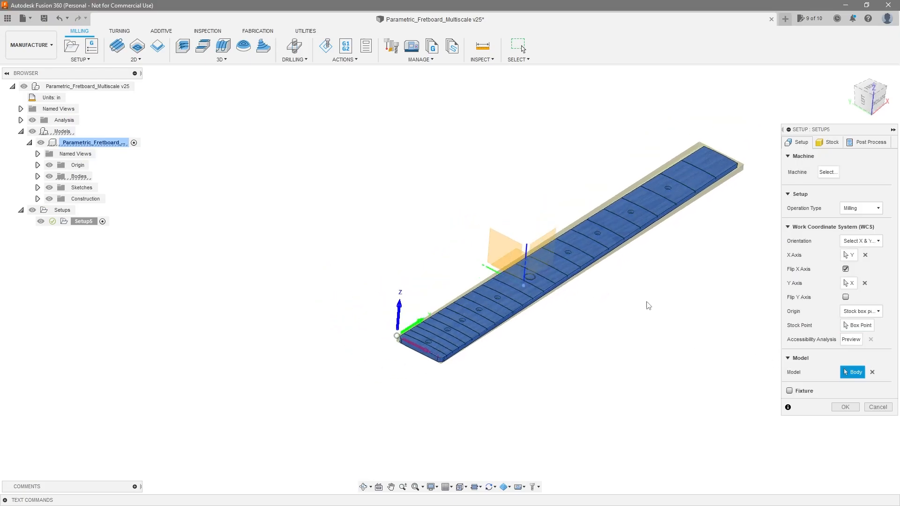
scroll(647, 302, "up", 2)
middle_click_drag(647, 303, 644, 294, "shift")
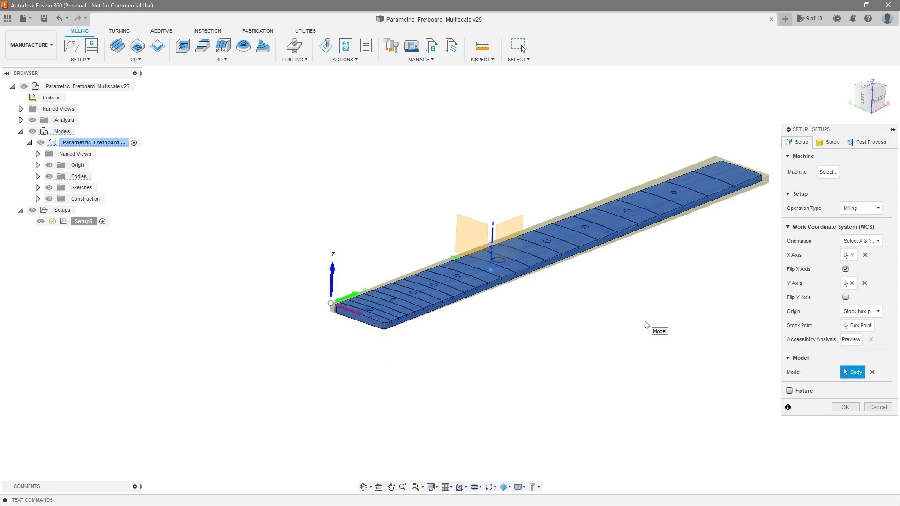
- Open the setup's stock settings and examine the side and top stock offsets around the fretboard in side view
left_click(832, 145)
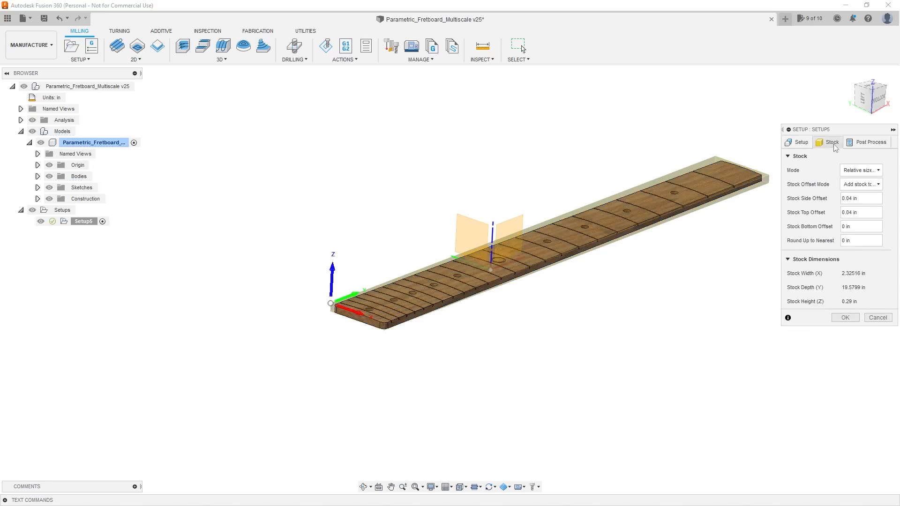
scroll(408, 332, "up", 4)
middle_click_drag(474, 323, 334, 307, "shift")
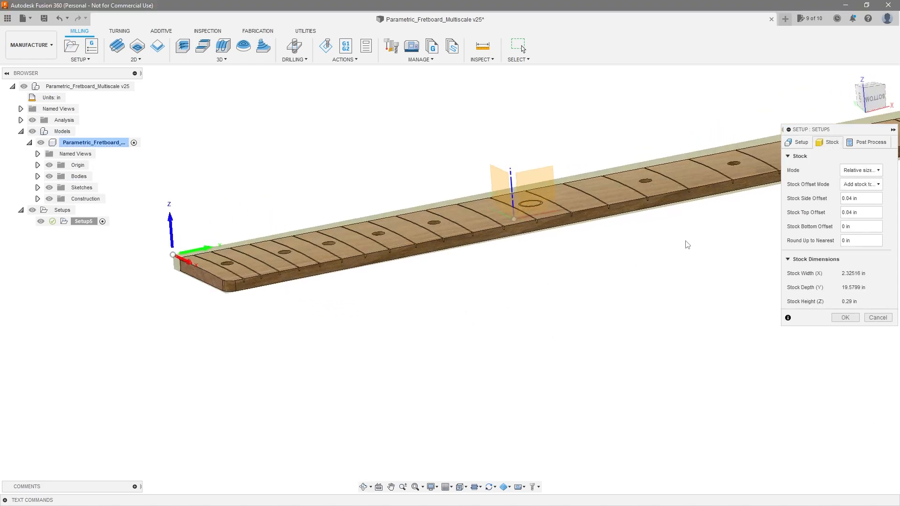
left_click(872, 97)
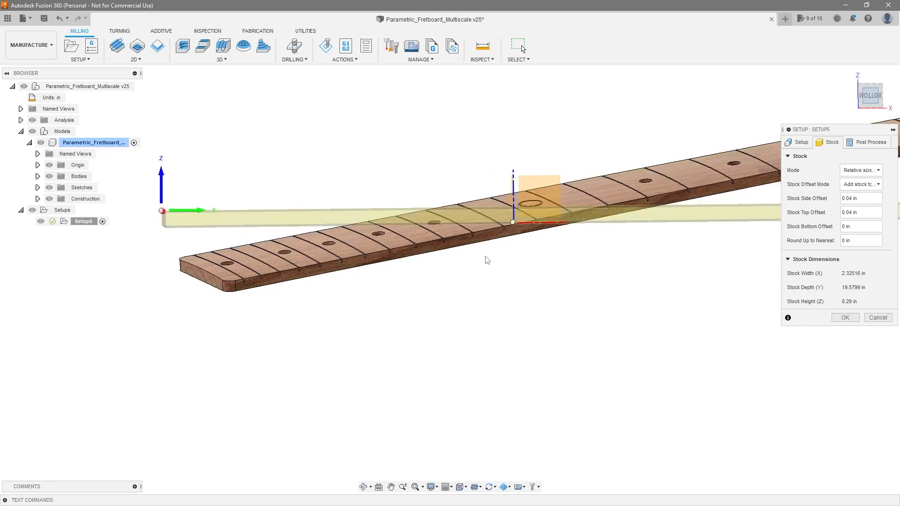
scroll(222, 212, "up", 5)
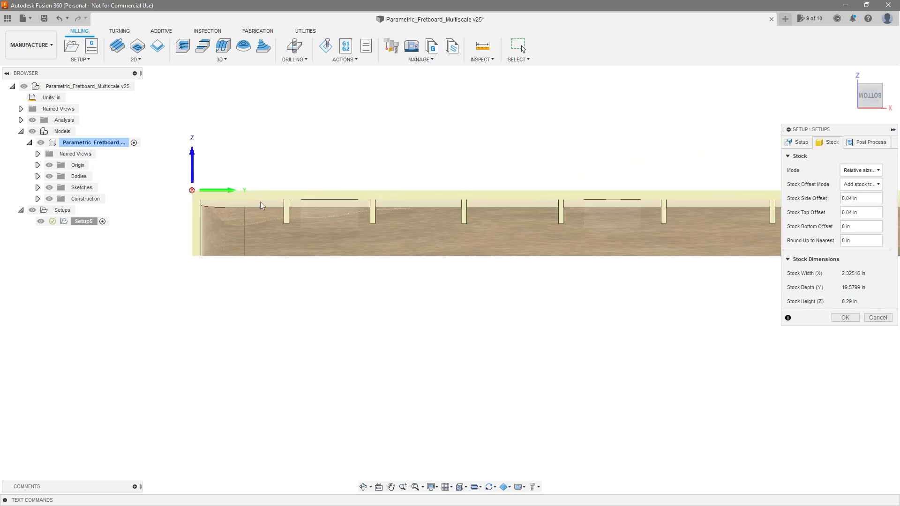
scroll(260, 203, "up", 2)
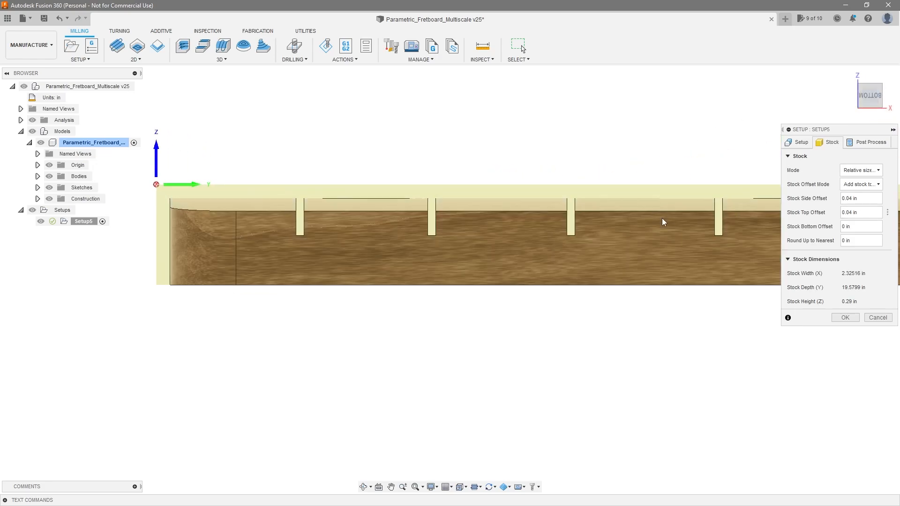
scroll(273, 212, "down", 2)
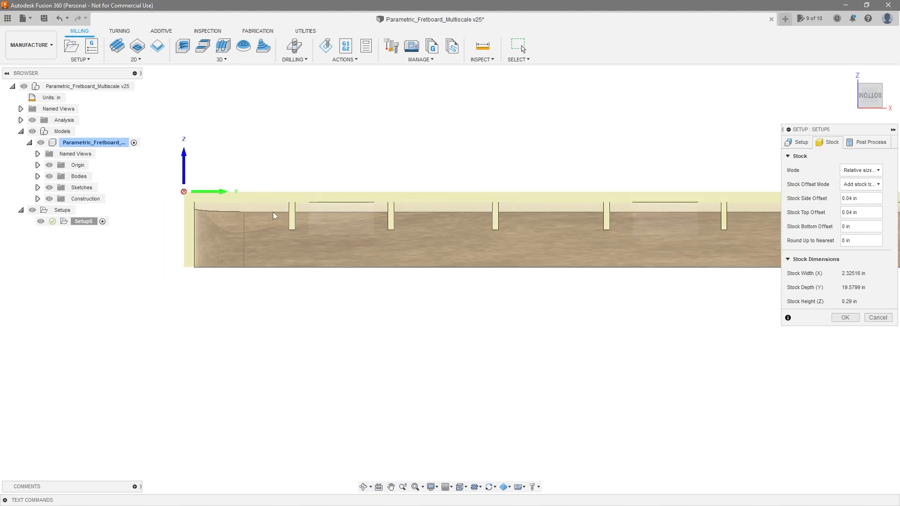
scroll(295, 214, "down", 3)
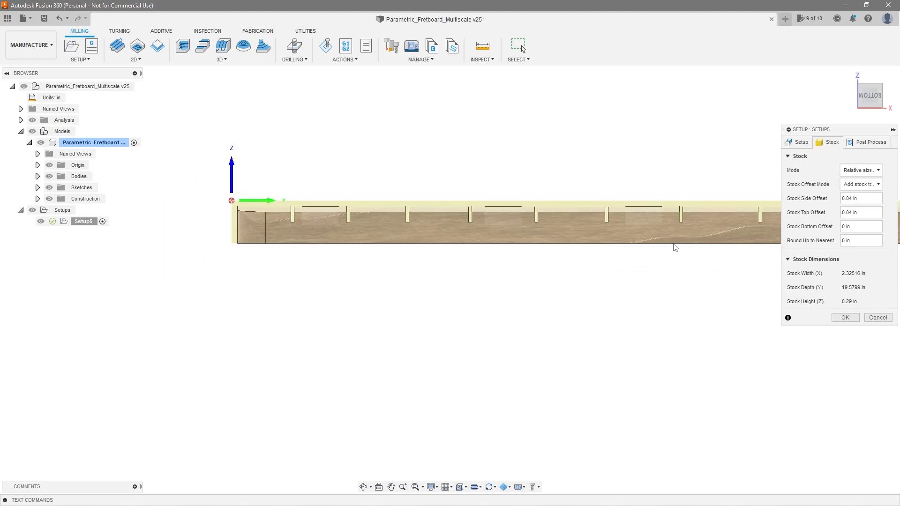
middle_click_drag(675, 247, 717, 267, "shift")
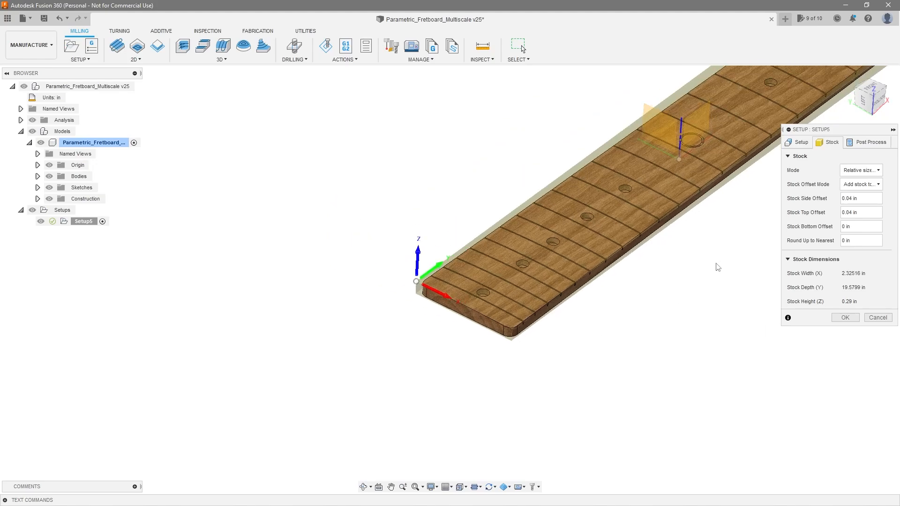
- Set the stock side offset to .25 in and check the stock around the fretboard
left_click_drag(869, 198, 790, 196)
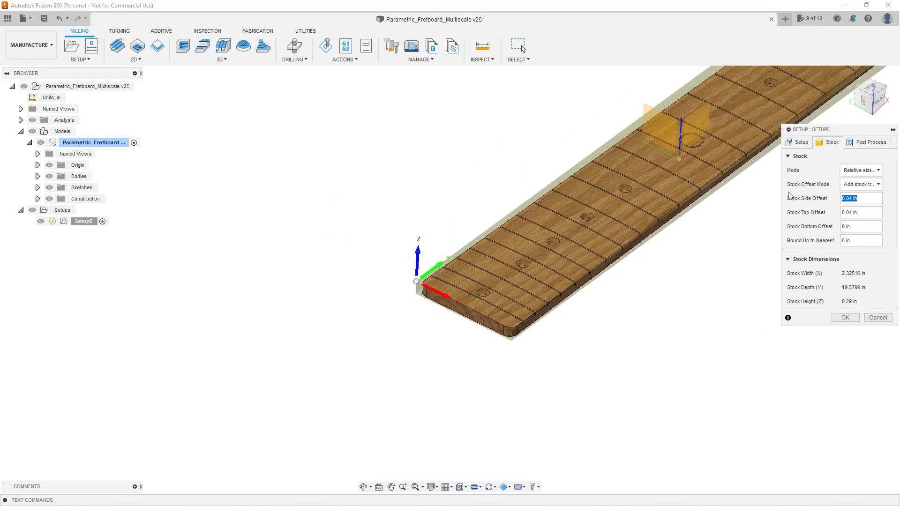
key("BackSpace")
type(".25")
key("Tab")
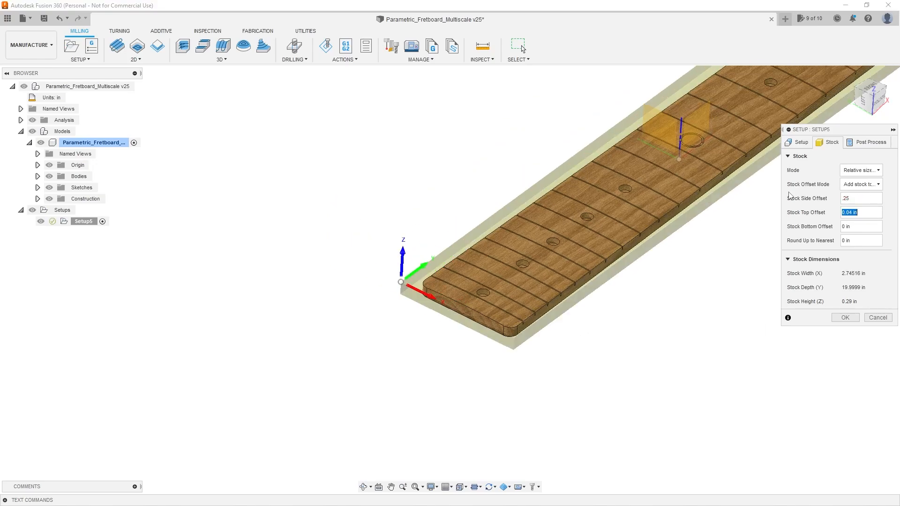
middle_click_drag(233, 359, 445, 364, "shift")
scroll(543, 329, "down", 2)
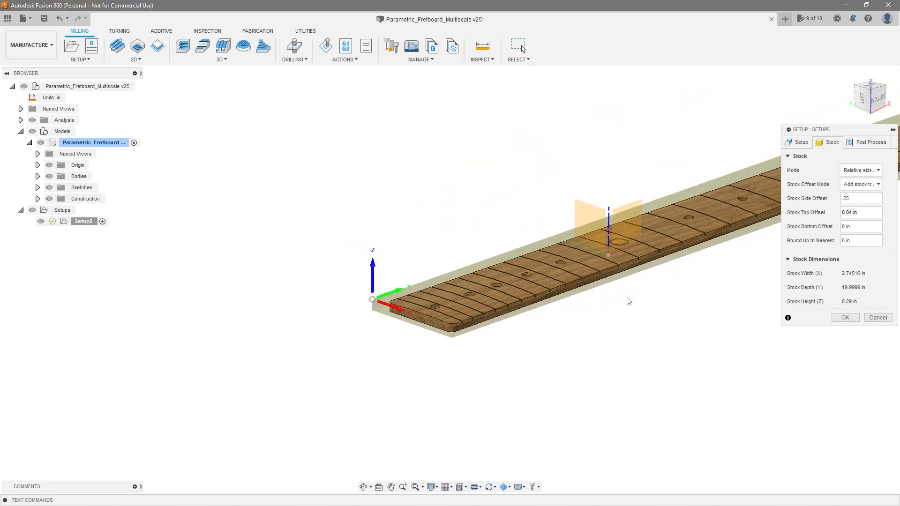
scroll(627, 302, "up", 2)
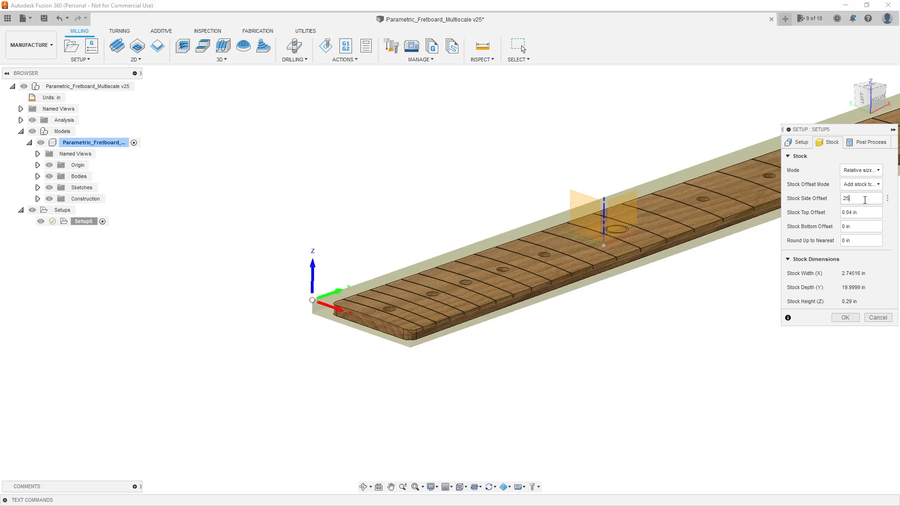
- Set the stock top offset to .1 in and check the added stock height from the side
left_click(819, 214)
type(".1")
key("Tab")
middle_click_drag(595, 313, 521, 309, "shift")
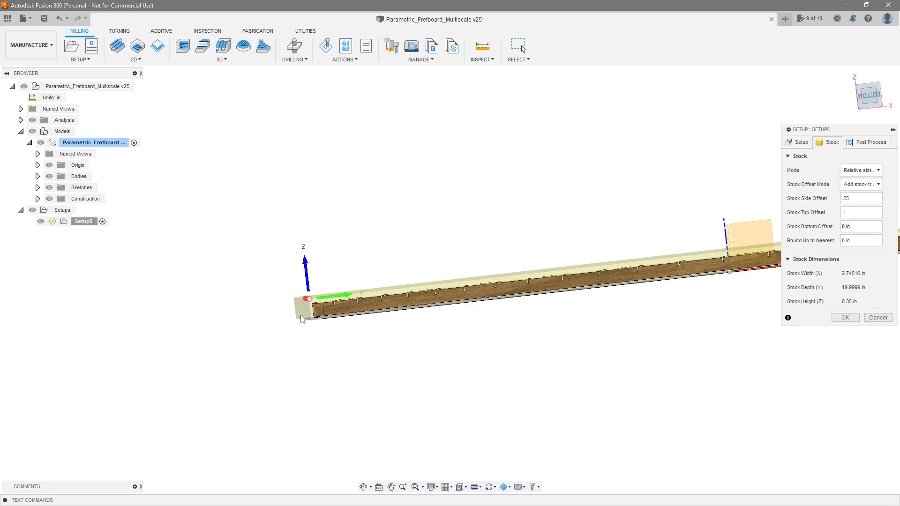
scroll(310, 295, "up", 3)
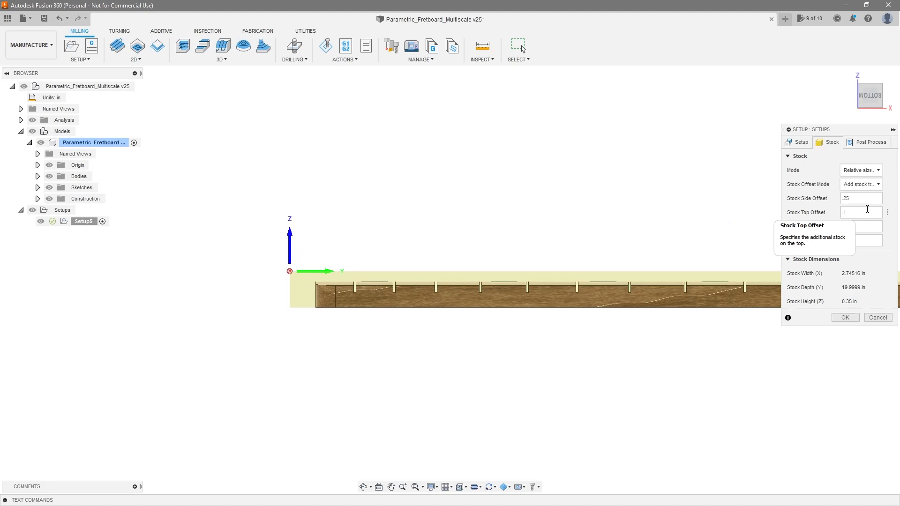
- Check the available stock modes, keep the relative size box, and finish the milling setup
left_click(868, 172)
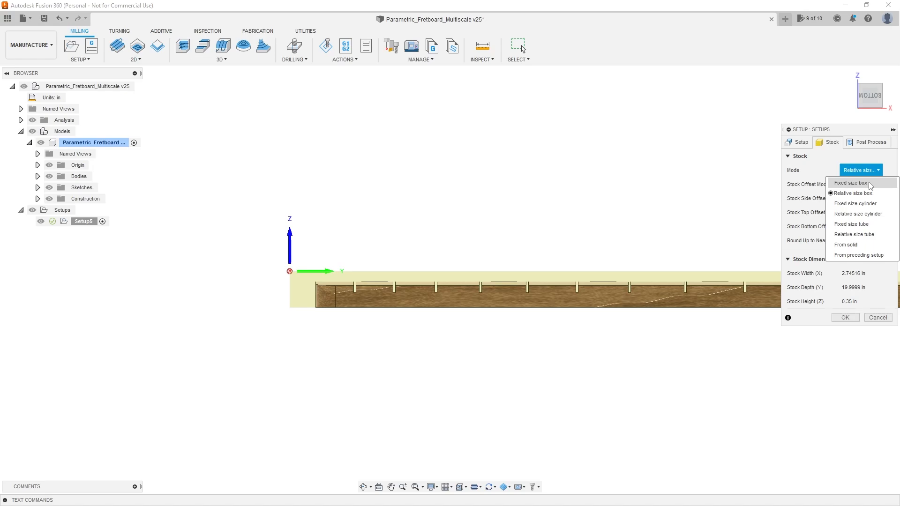
left_click(825, 168)
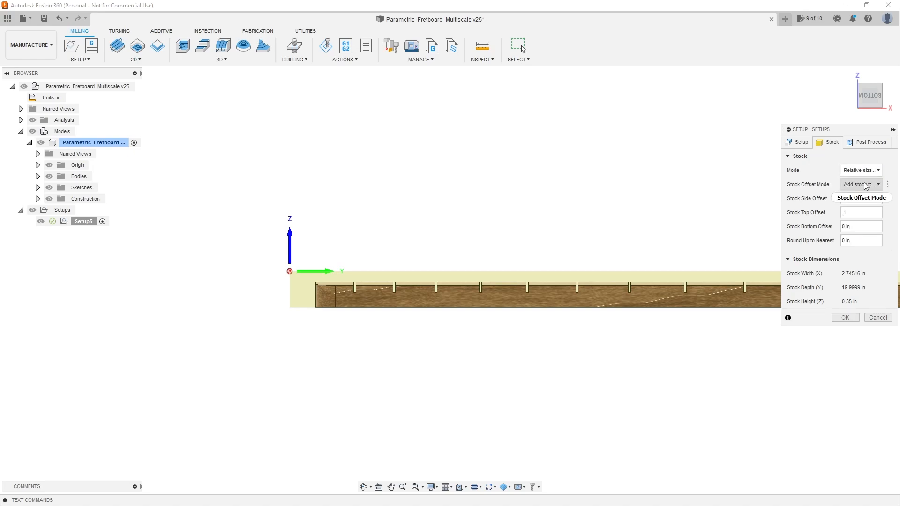
scroll(489, 248, "down", 3)
scroll(741, 302, "up", 1)
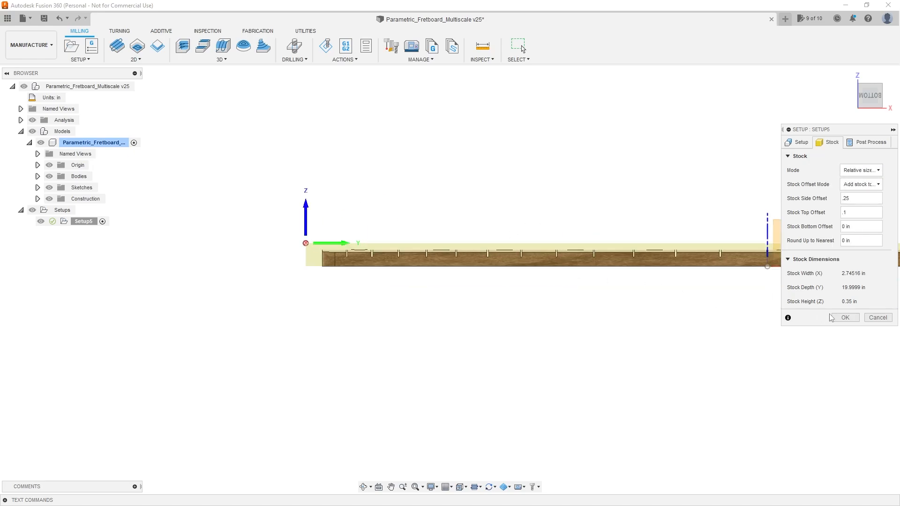
left_click(844, 318)
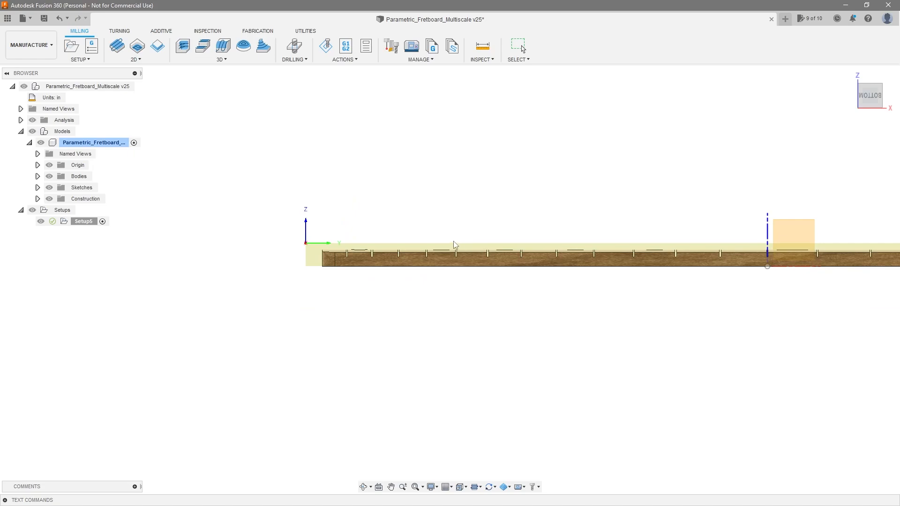
- Examine the setup's stock block from an angle, with the fretboard bodies temporarily hidden
scroll(602, 272, "down", 3)
scroll(600, 269, "down", 3)
scroll(664, 268, "up", 2)
middle_click_drag(666, 268, 696, 294, "shift")
scroll(581, 280, "up", 1)
scroll(559, 297, "up", 1)
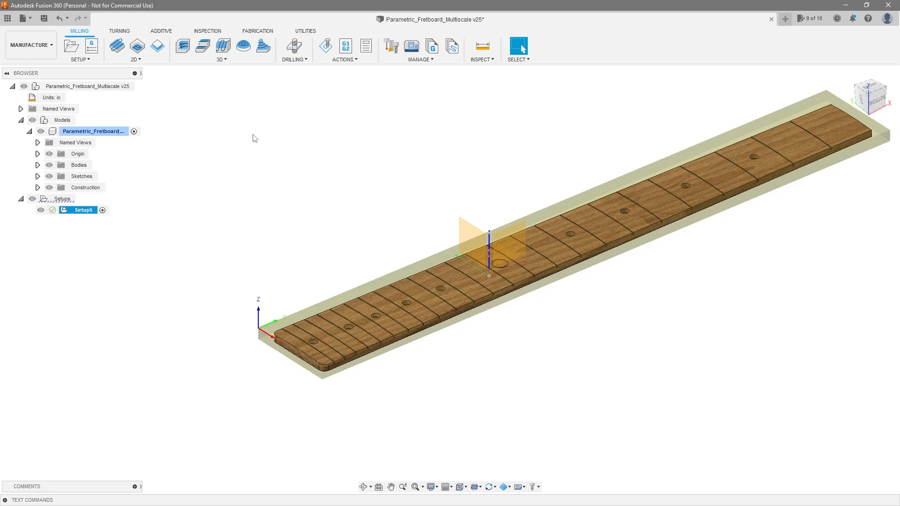
left_click(49, 165)
middle_click_drag(285, 229, 285, 225, "shift")
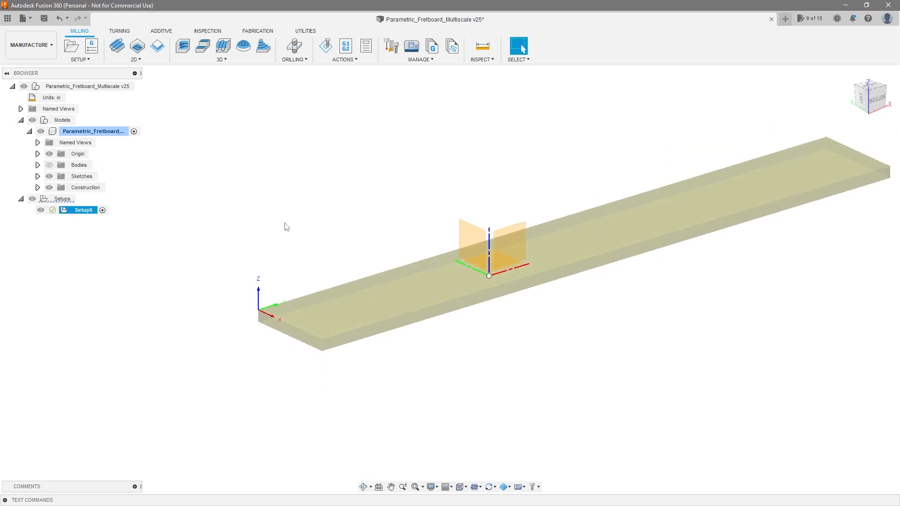
left_click(49, 165)
- Hide the model's origin, examine the fretboard inside its stock from several angles, and deselect the setup
left_click(50, 155)
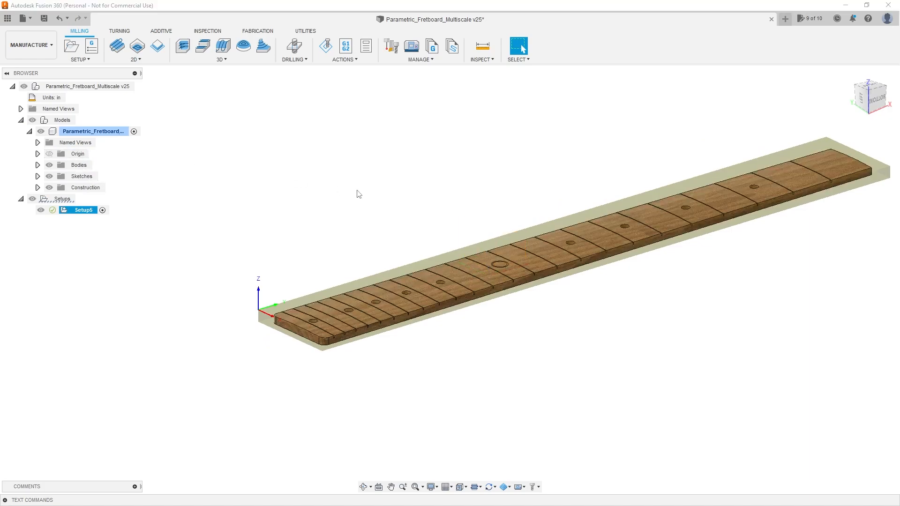
scroll(696, 314, "up", 3)
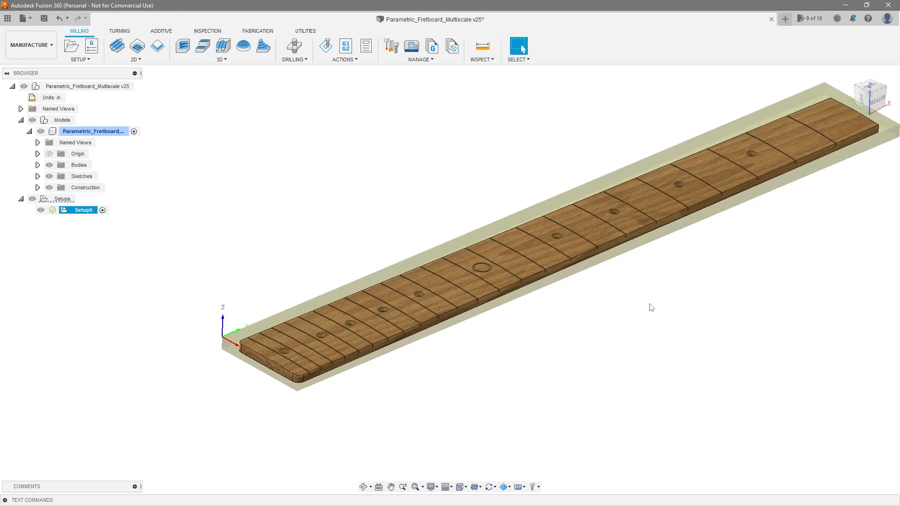
middle_click_drag(602, 304, 592, 275, "shift")
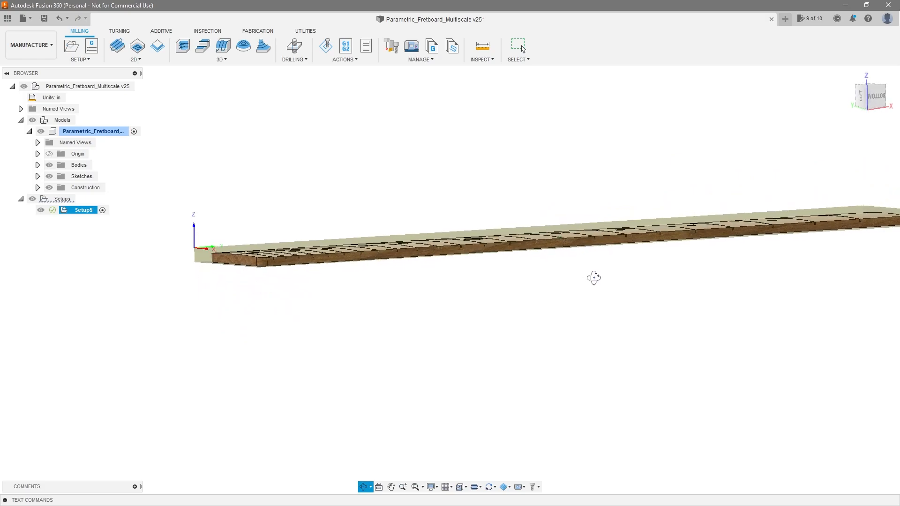
middle_click_drag(309, 281, 456, 302, "shift")
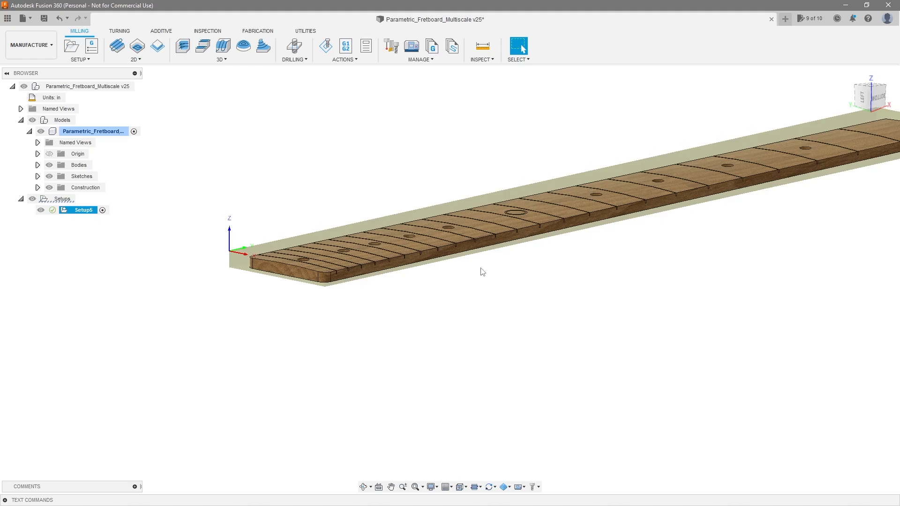
middle_click_drag(483, 272, 503, 277, "shift")
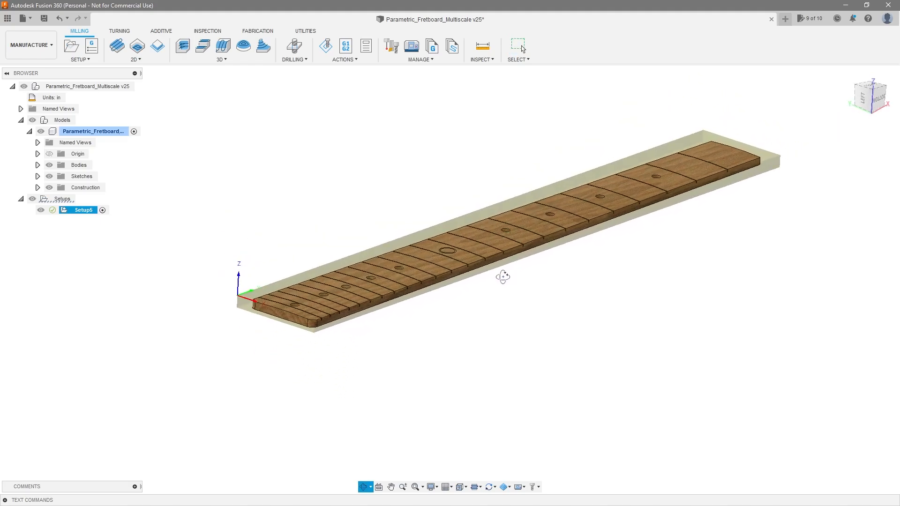
scroll(472, 283, "down", 1)
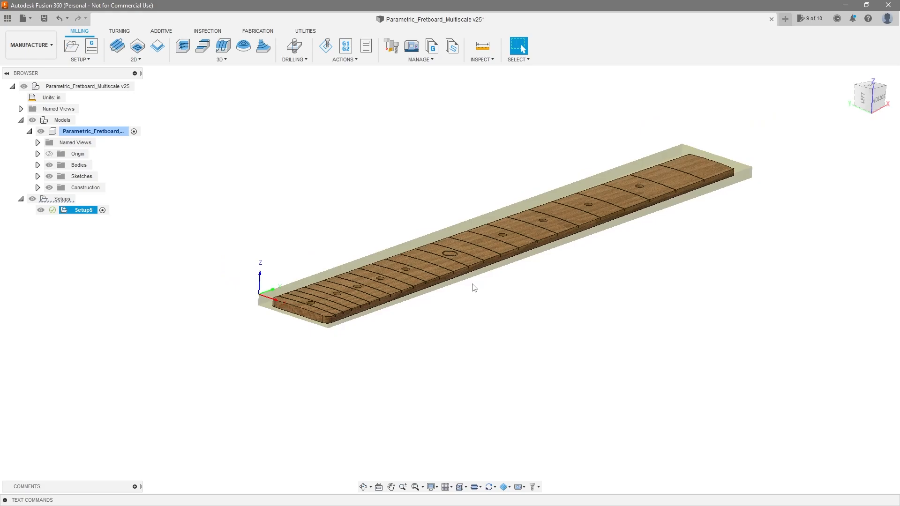
left_click(370, 178)
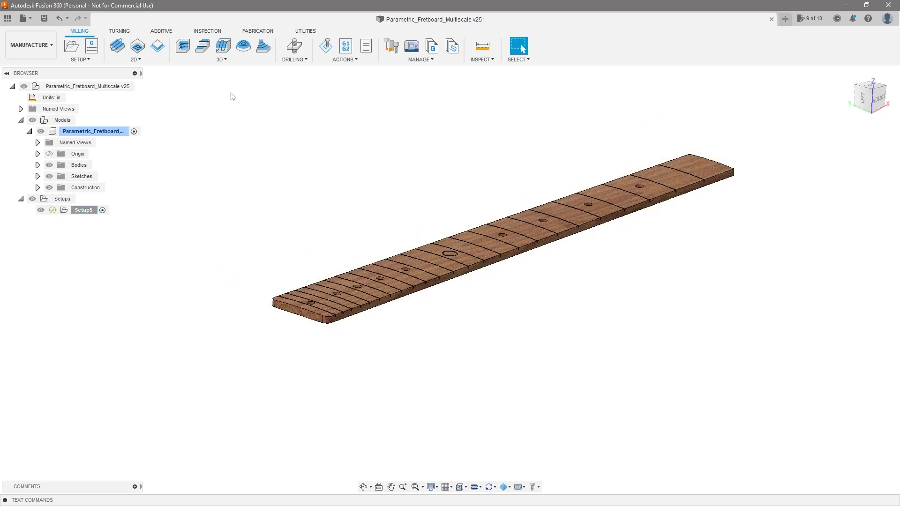
- Start a 2D Face operation using tool 1, the 1/4" Flat Endmill
left_click(146, 61)
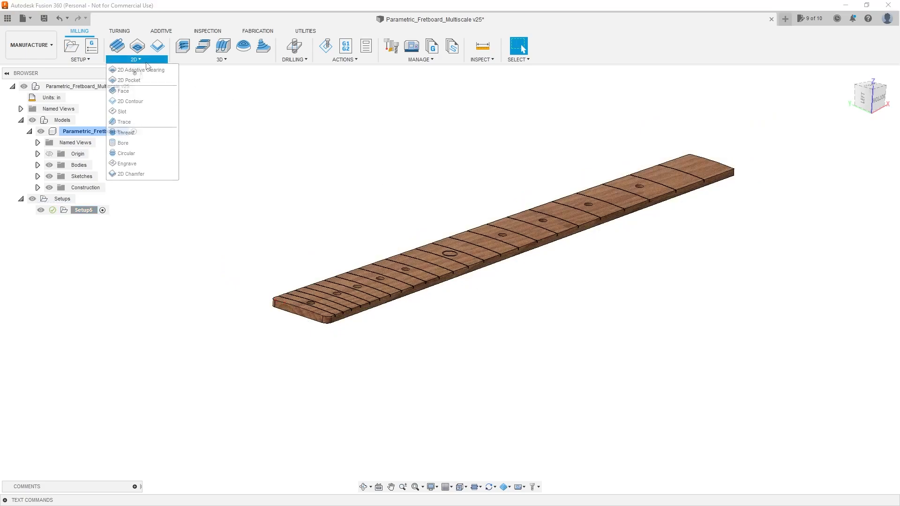
left_click(126, 91)
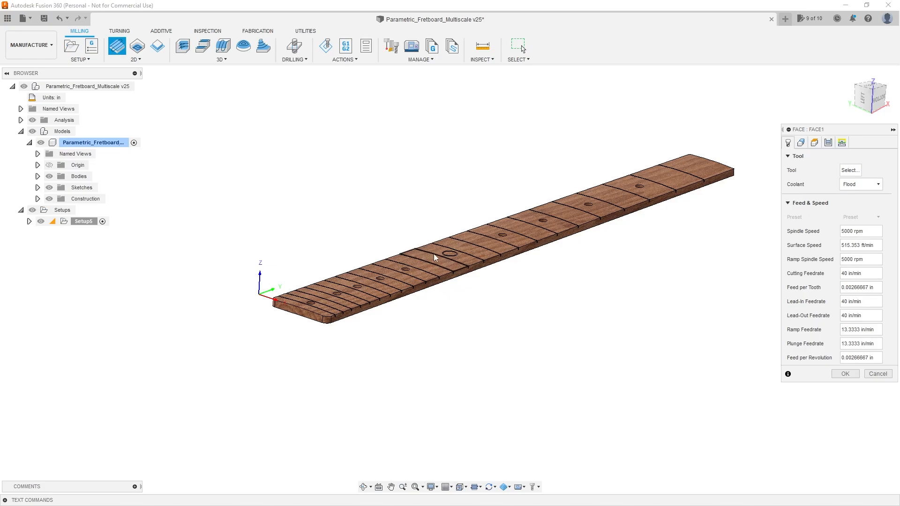
left_click(845, 170)
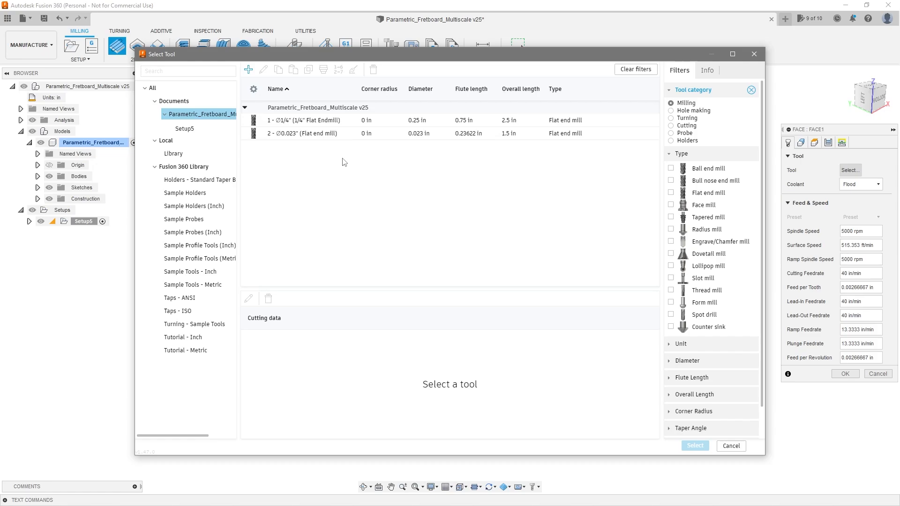
left_click(324, 123)
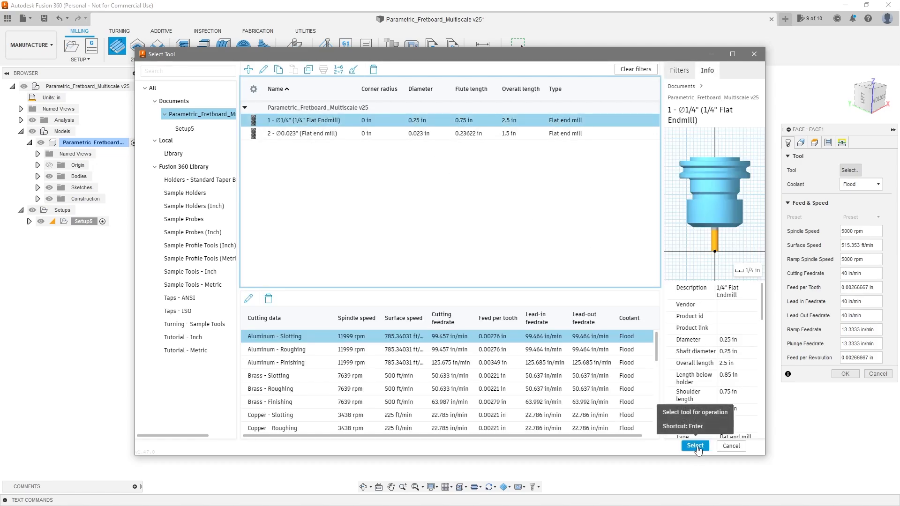
left_click(696, 446)
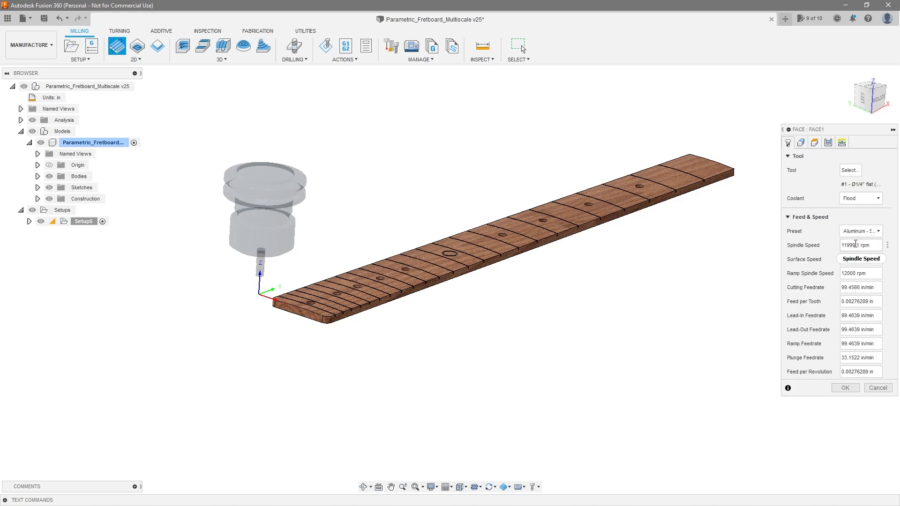
- Review the stock contour of the face operation around the fretboard
left_click(800, 143)
scroll(300, 333, "up", 3)
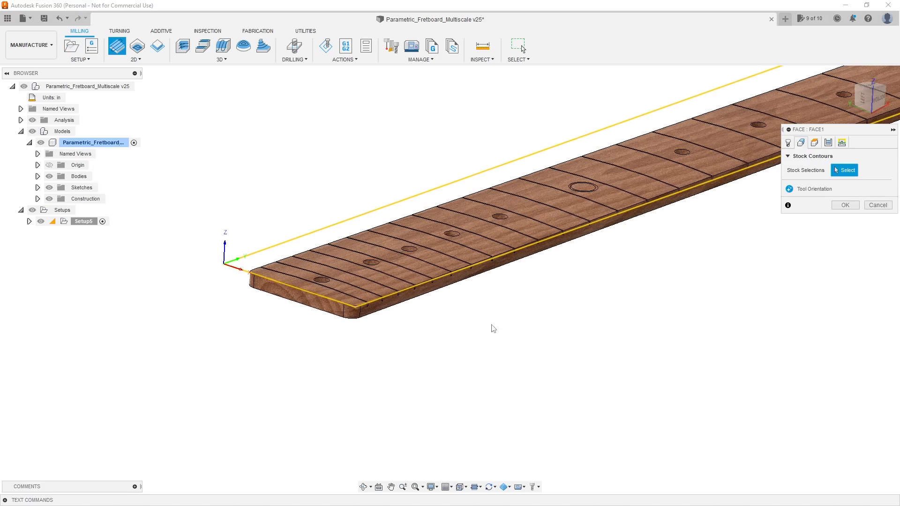
middle_click_drag(661, 288, 634, 294, "shift")
scroll(488, 287, "down", 2)
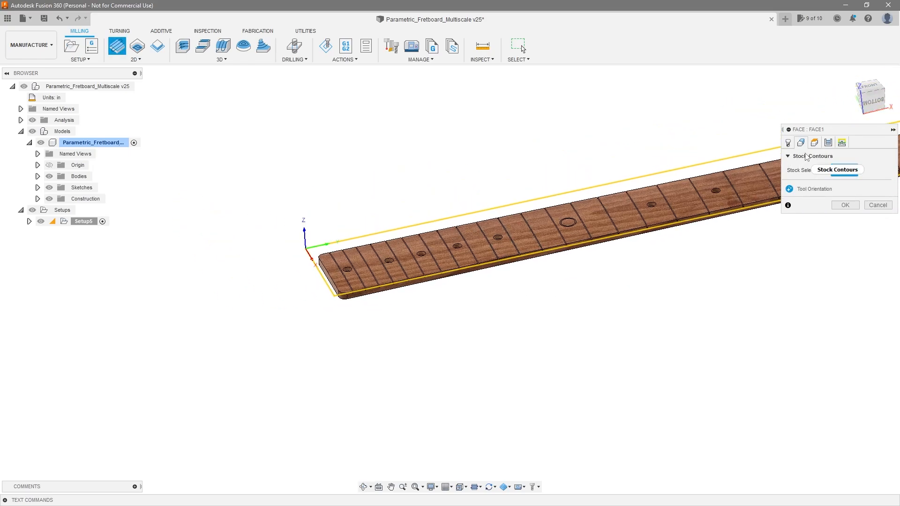
- Review the face operation's clearance, retract, feed, top and bottom heights against the fretboard
left_click(814, 143)
middle_click_drag(679, 310, 664, 280, "shift")
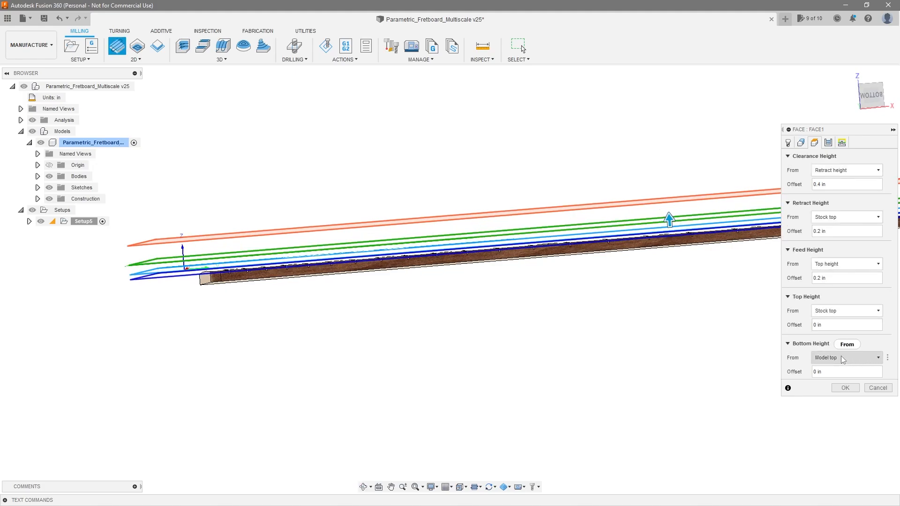
middle_click_drag(557, 311, 573, 314, "shift")
scroll(579, 315, "down", 3)
scroll(677, 320, "up", 2)
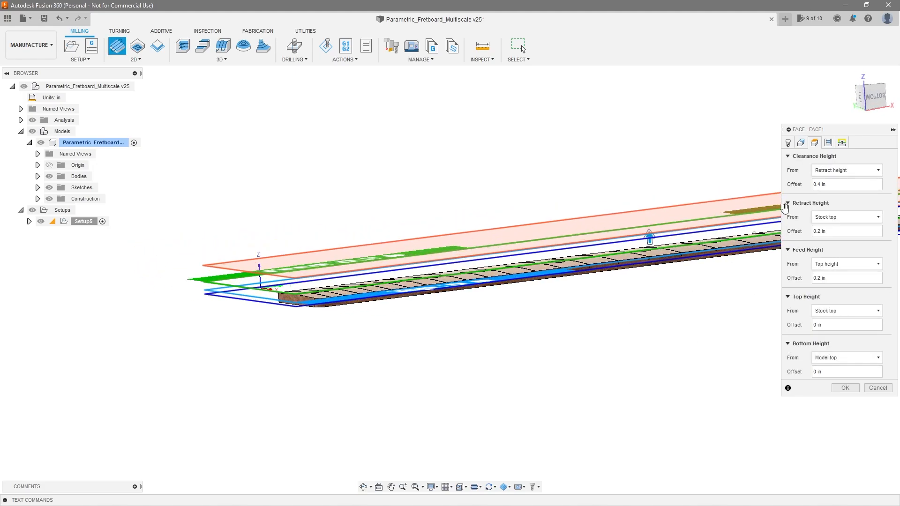
- Review the passes settings, generate the face toolpath, and examine it across the top of the stock
left_click(828, 144)
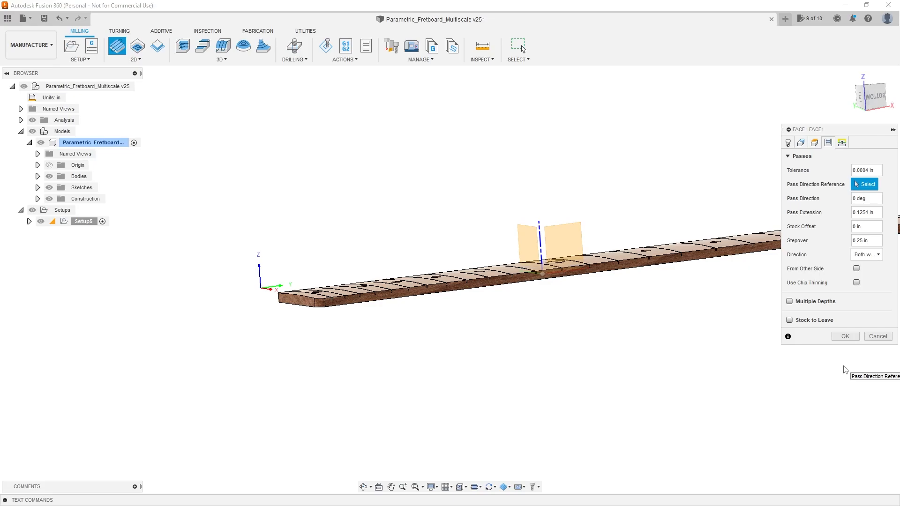
left_click(845, 336)
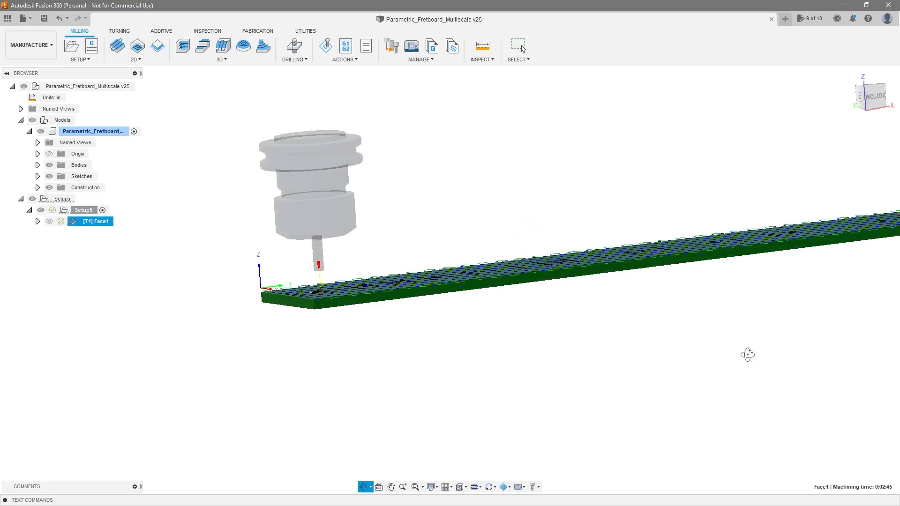
left_click_drag(747, 354, 491, 335)
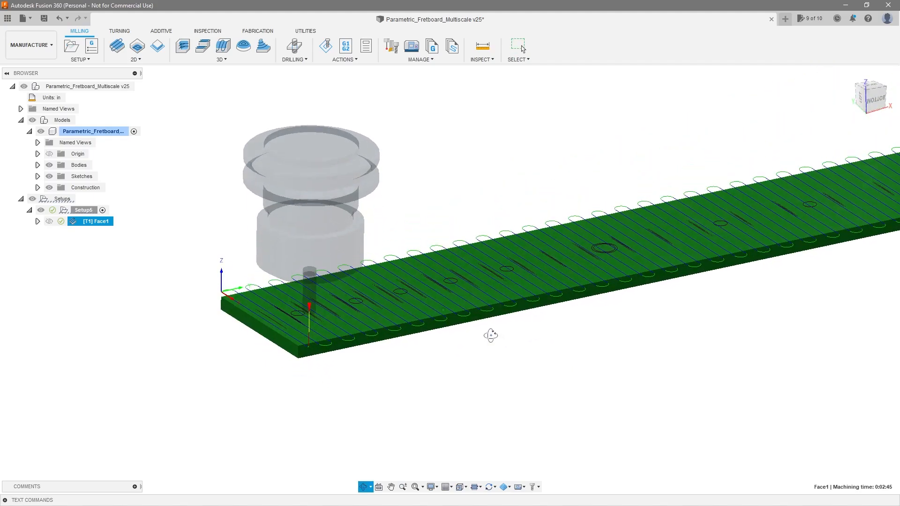
middle_click_drag(491, 336, 463, 318, "shift")
- Simulate the face toolpath, play it, and examine the tool cutting the top of the stock up close
right_click(89, 221)
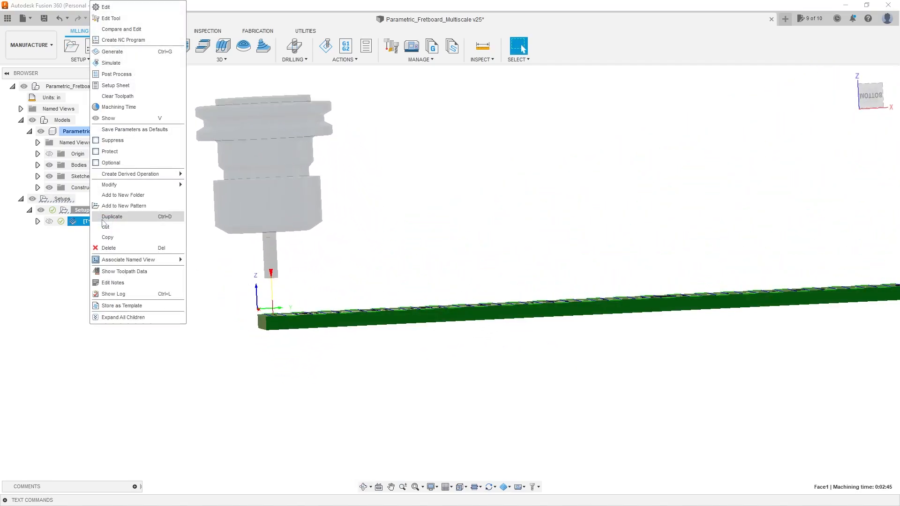
left_click(111, 63)
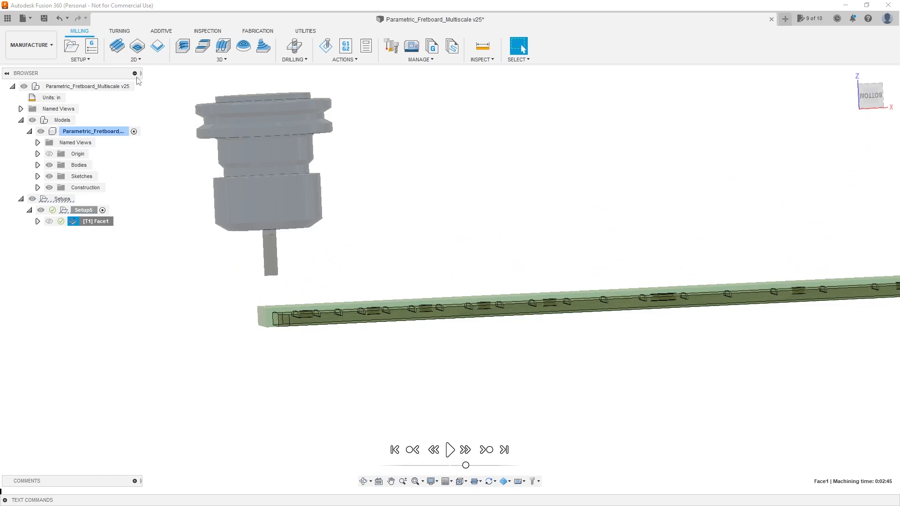
left_click(450, 449)
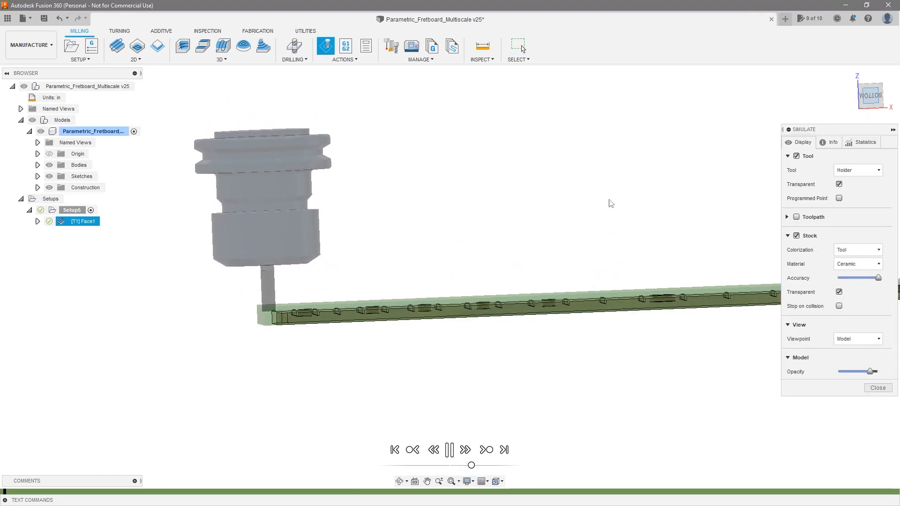
scroll(284, 307, "up", 5)
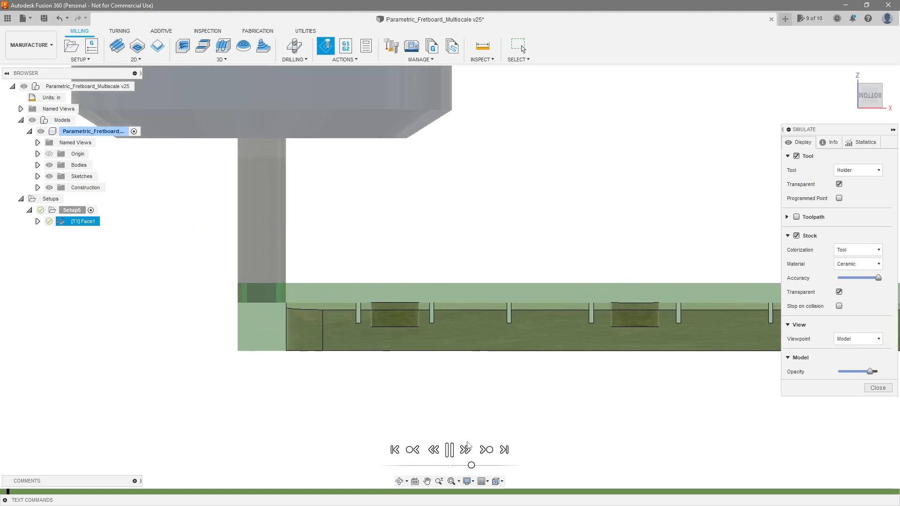
left_click_drag(471, 466, 478, 466)
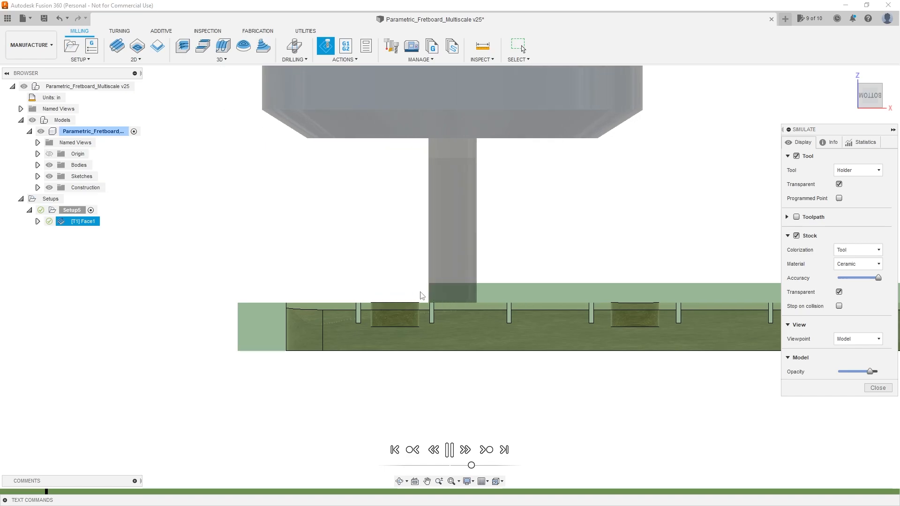
- Watch the facing simulation from an angled view of the fretboard and close it
scroll(389, 303, "down", 3)
scroll(389, 300, "down", 4)
middle_click_drag(492, 339, 523, 346, "shift")
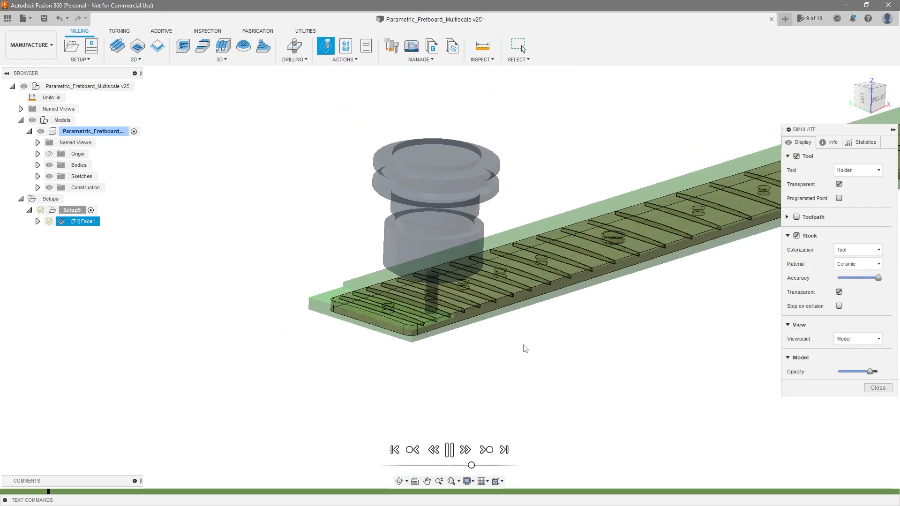
scroll(523, 345, "down", 3)
scroll(581, 298, "up", 3)
scroll(581, 302, "up", 2)
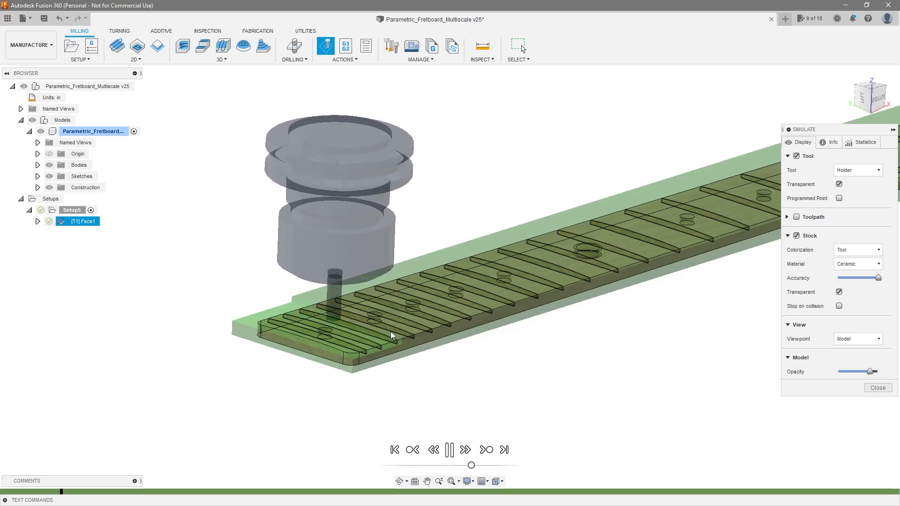
left_click(878, 388)
- Edit the face operation to a 0.1 in stepover and multiple depths with a 0.0625 in maximum stepdown, and regenerate it
right_click(102, 221)
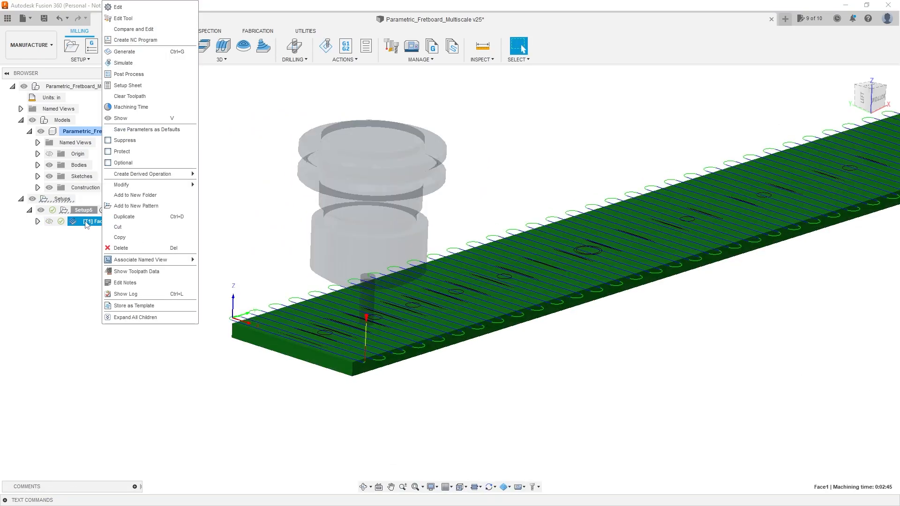
left_click(124, 7)
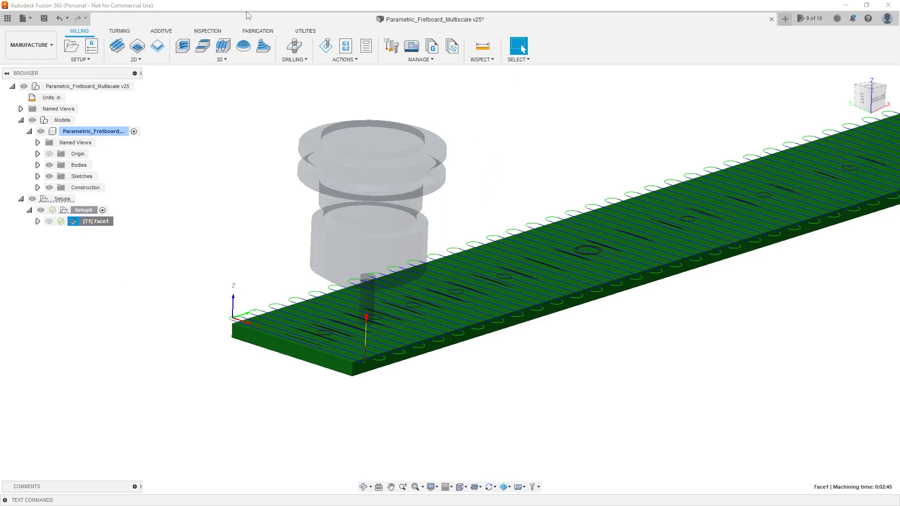
left_click(828, 143)
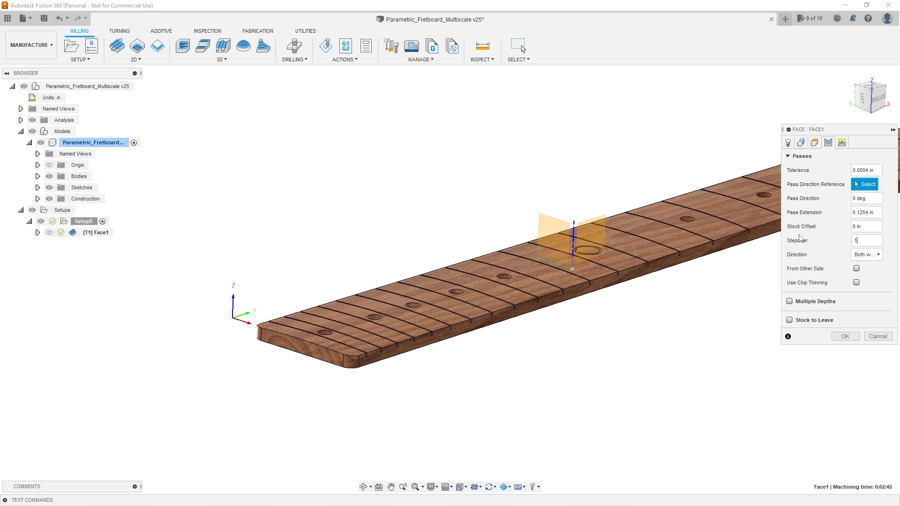
key("Tab")
left_click(789, 302)
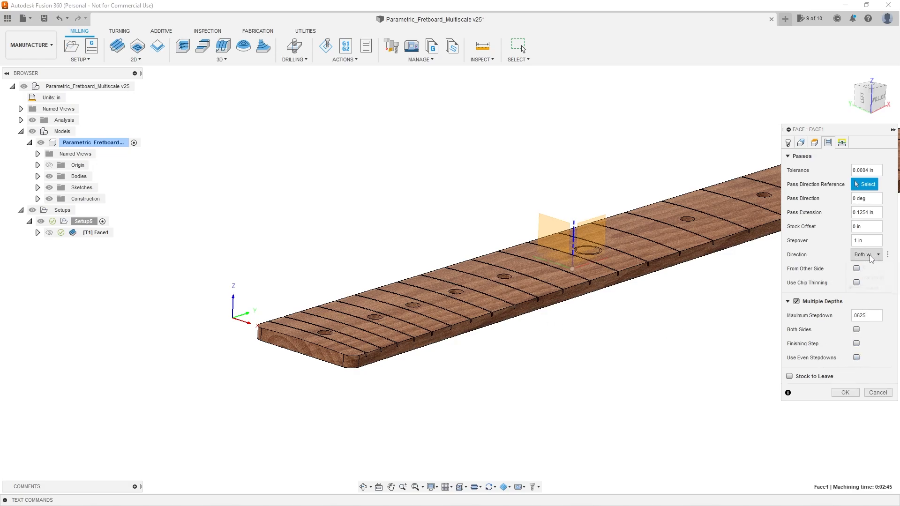
left_click(871, 256)
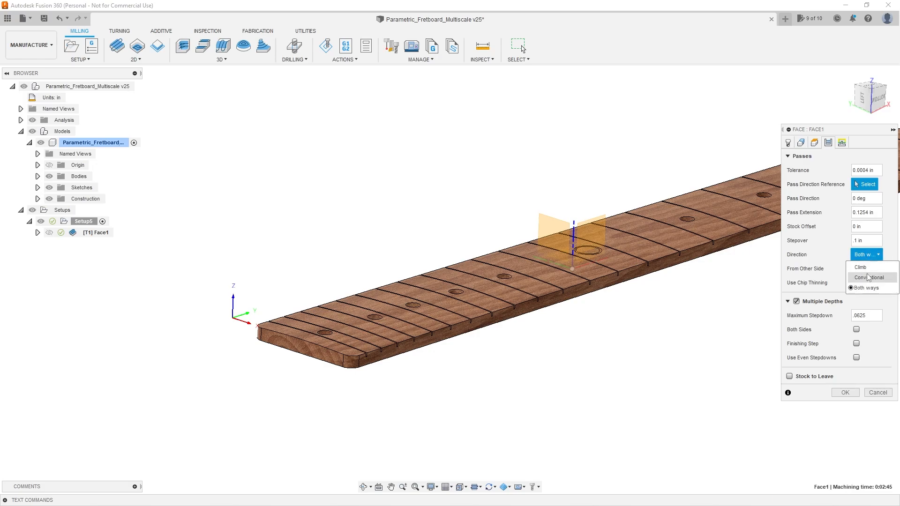
left_click(845, 392)
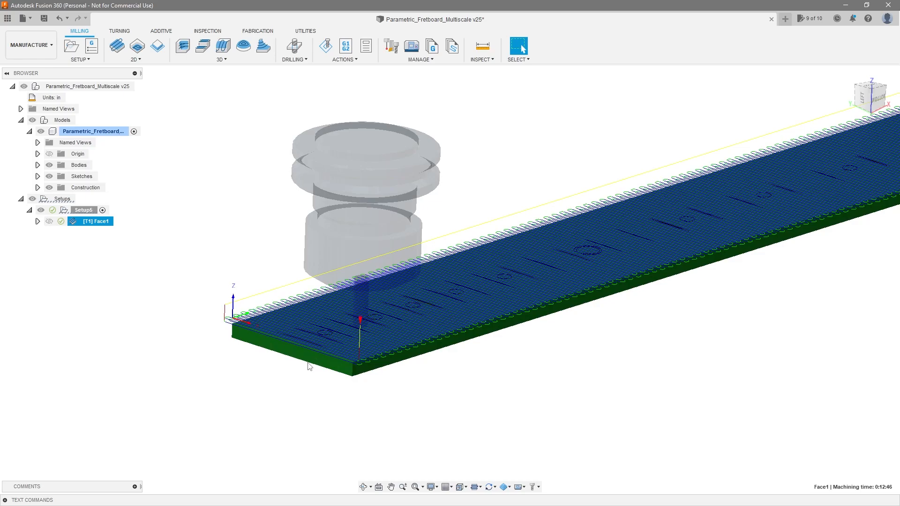
- Examine the regenerated face toolpath and its cutting depth from the side of the stock
scroll(309, 364, "up", 4)
middle_click_drag(317, 382, 278, 374, "shift")
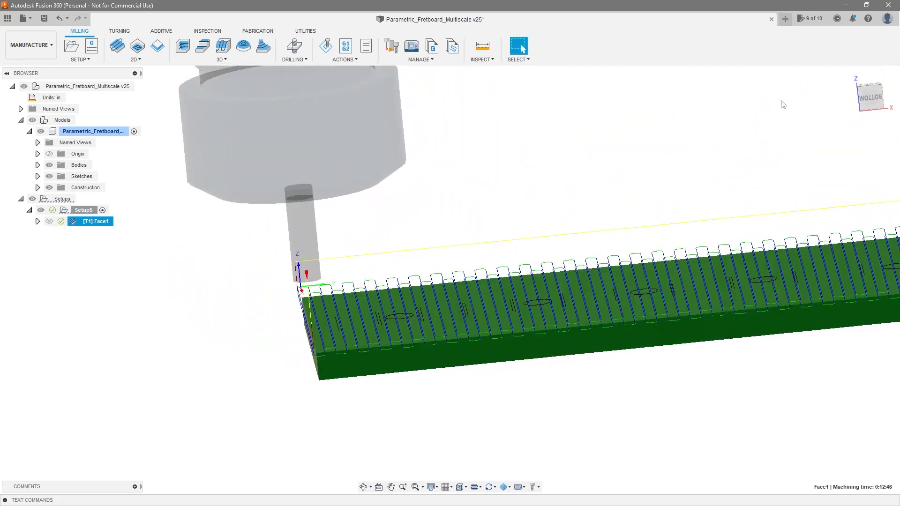
scroll(303, 236, "up", 4)
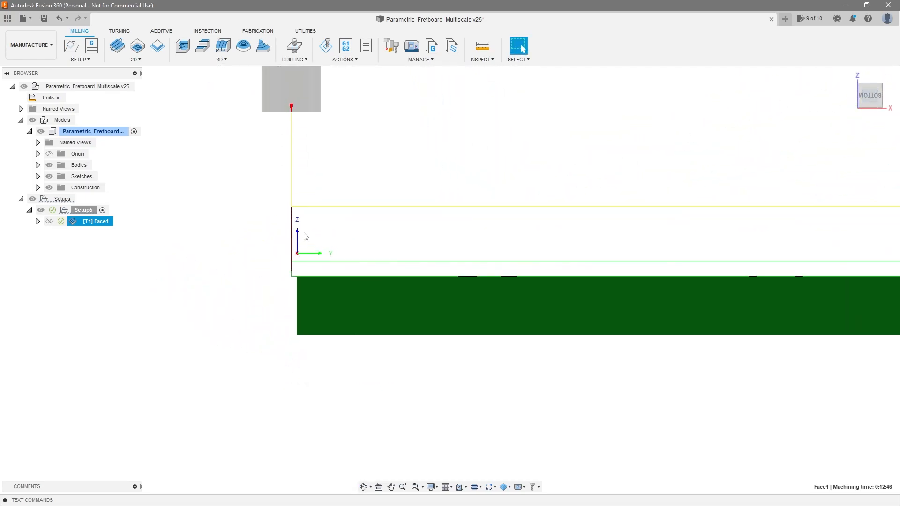
scroll(281, 241, "down", 3)
- Simulate the face toolpath at a slightly faster playback speed and watch the first depth pass from the side and at an angle
right_click(96, 225)
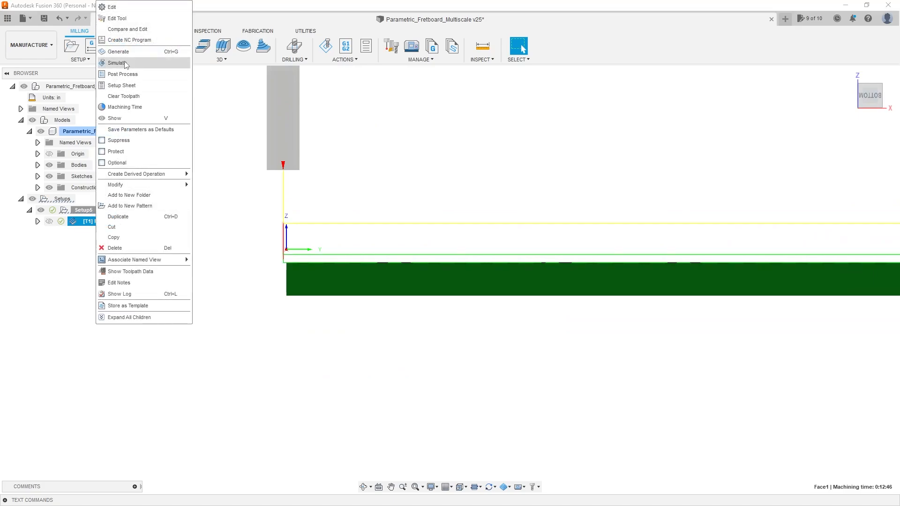
left_click(117, 63)
left_click(453, 448)
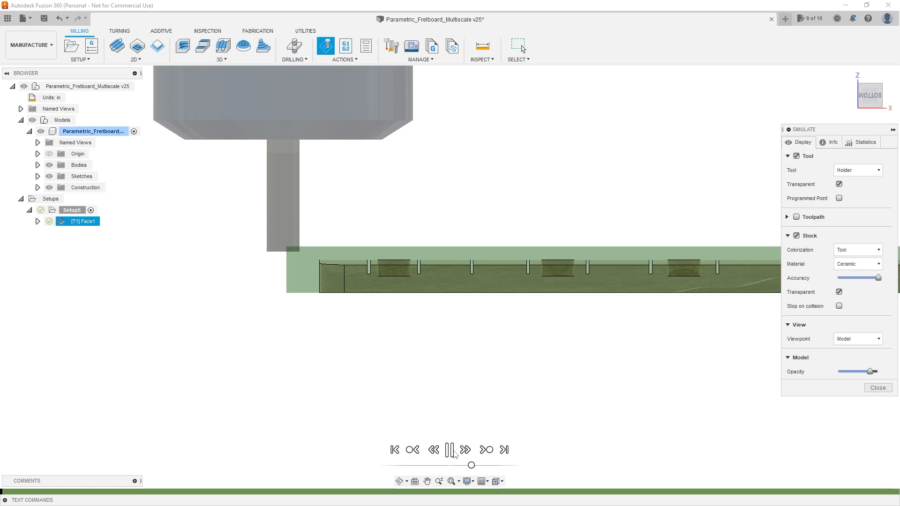
left_click_drag(473, 466, 477, 466)
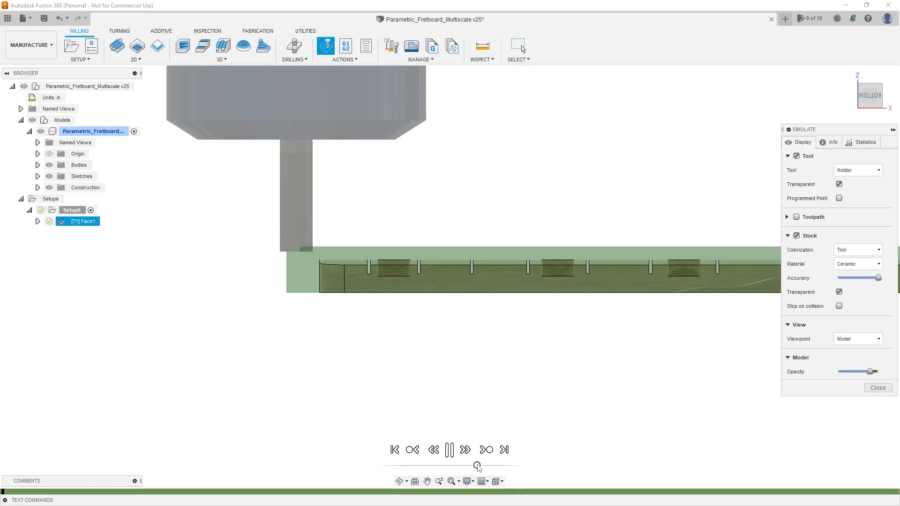
scroll(390, 266, "down", 5)
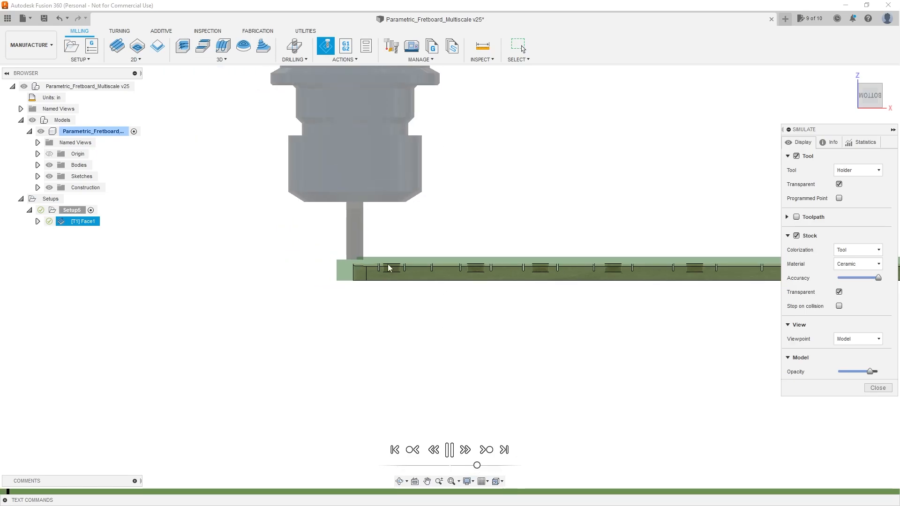
middle_click_drag(391, 268, 507, 356, "shift")
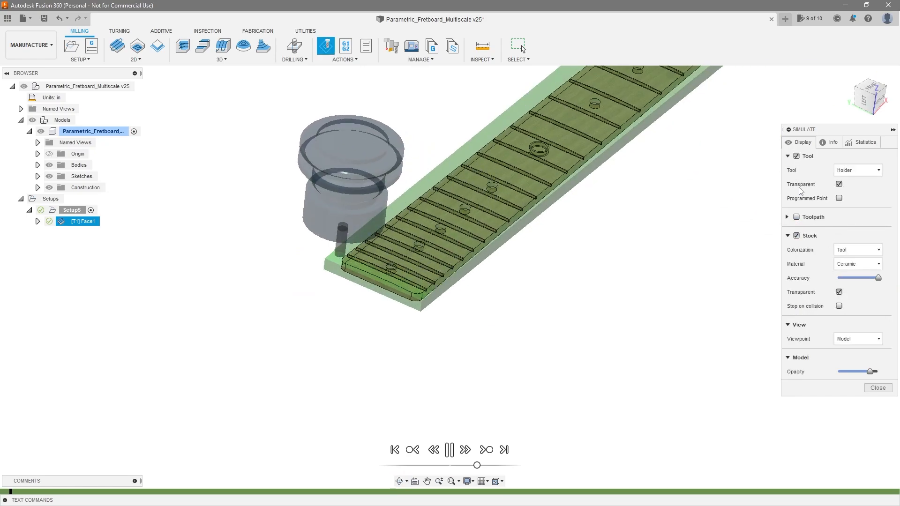
- Make the simulated stock opaque, speed up the playback, and watch the facing passes run along the whole board
left_click(839, 291)
scroll(562, 403, "down", 2)
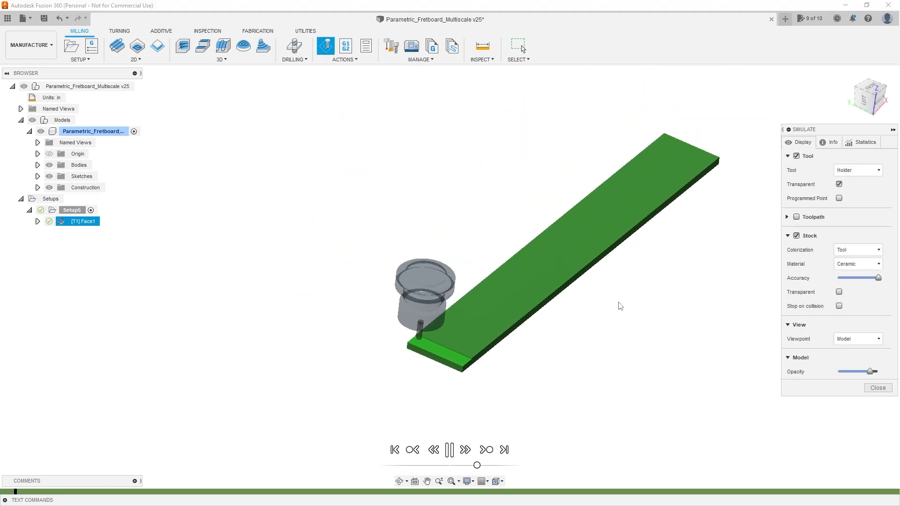
left_click(487, 466)
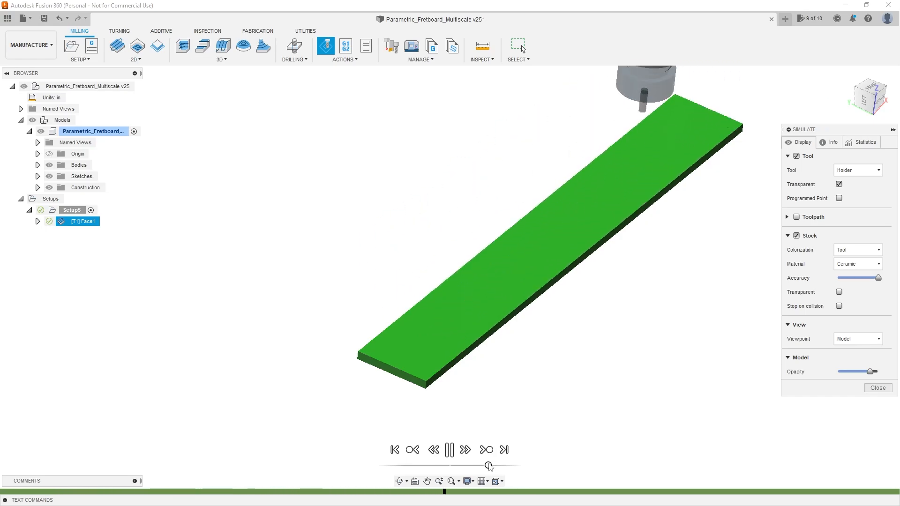
scroll(387, 344, "up", 4)
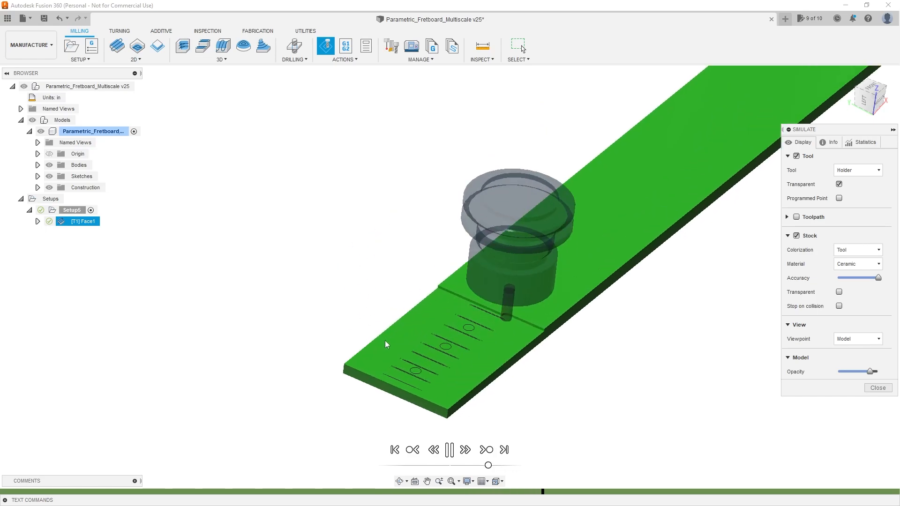
scroll(429, 370, "down", 3)
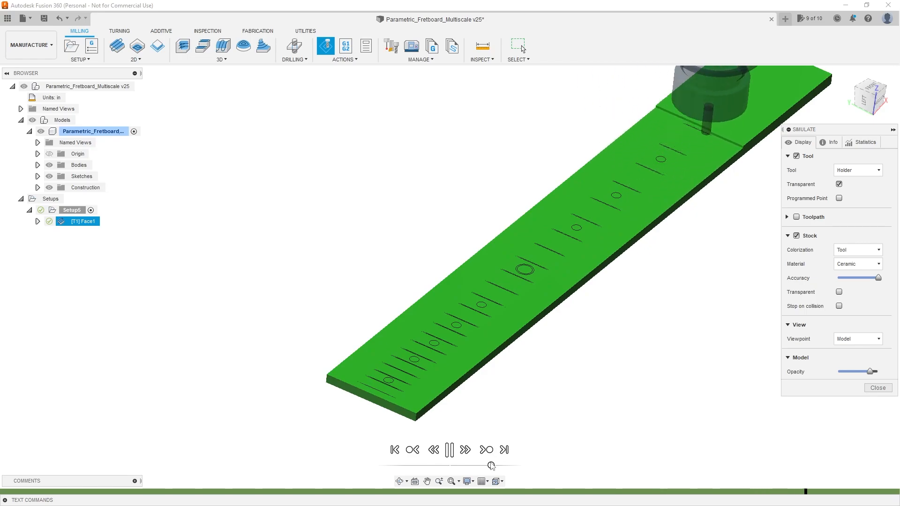
scroll(596, 346, "down", 2)
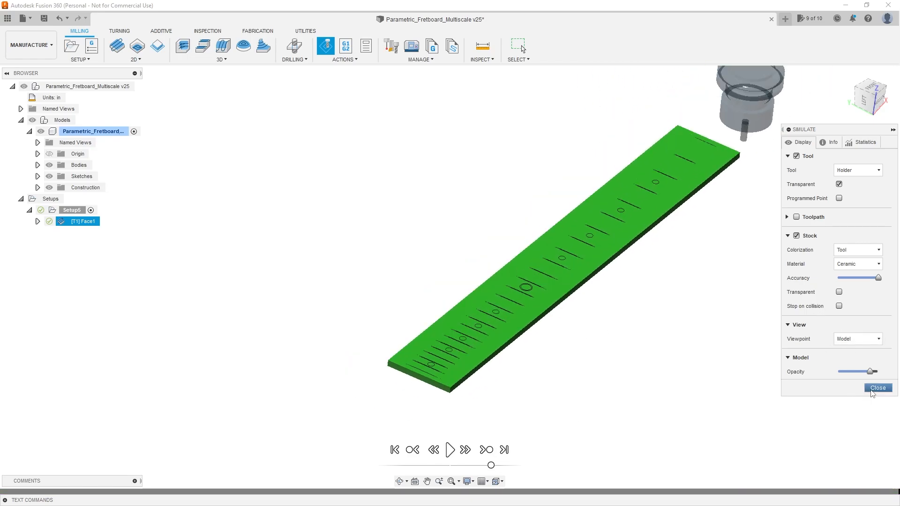
- Examine the faced surface around the fret slots and inlay holes up close, and close the simulation
scroll(482, 372, "up", 5)
middle_click_drag(458, 380, 535, 332, "shift")
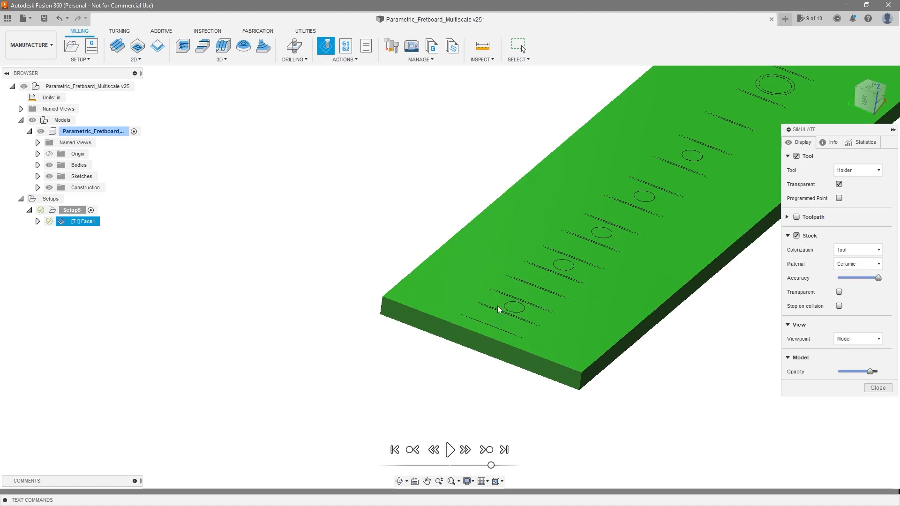
left_click(878, 387)
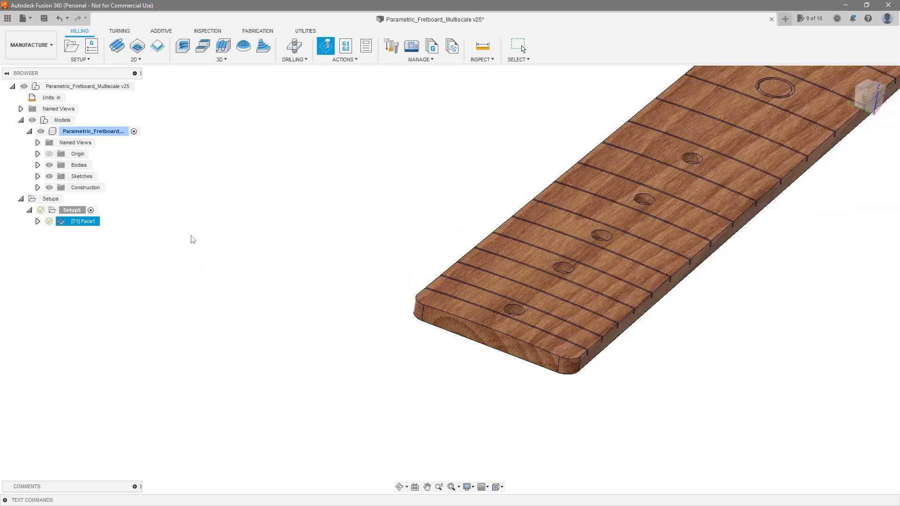
- Enable Stock to Leave in the face operation's passes, enter the axial stock to leave, and regenerate the toolpath
right_click(86, 226)
left_click(515, 188)
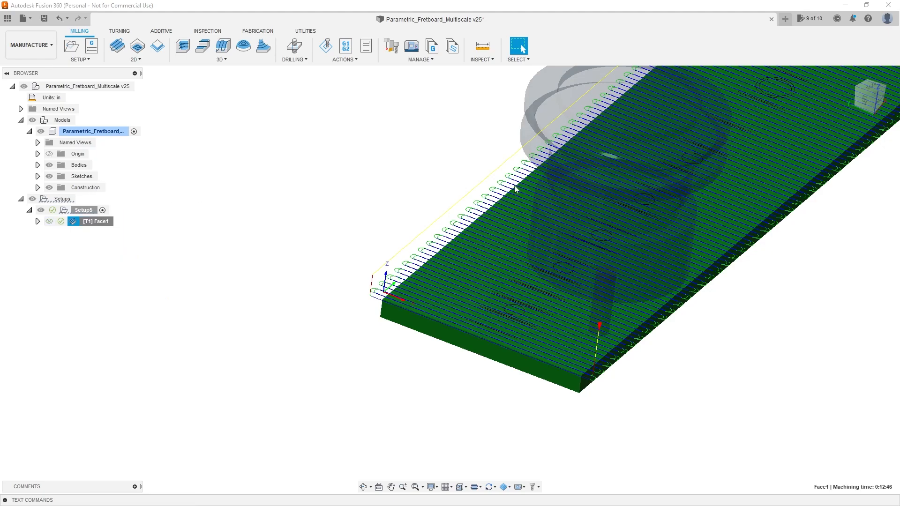
left_click(828, 142)
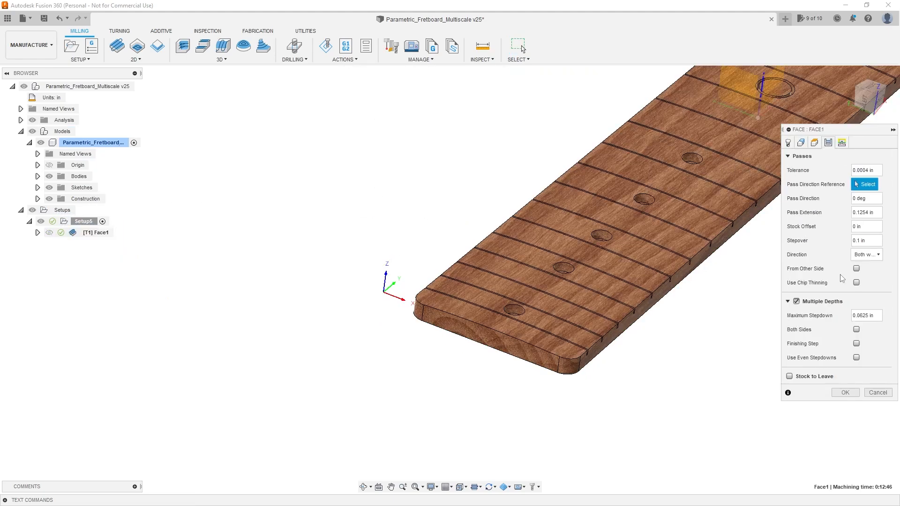
left_click(789, 376)
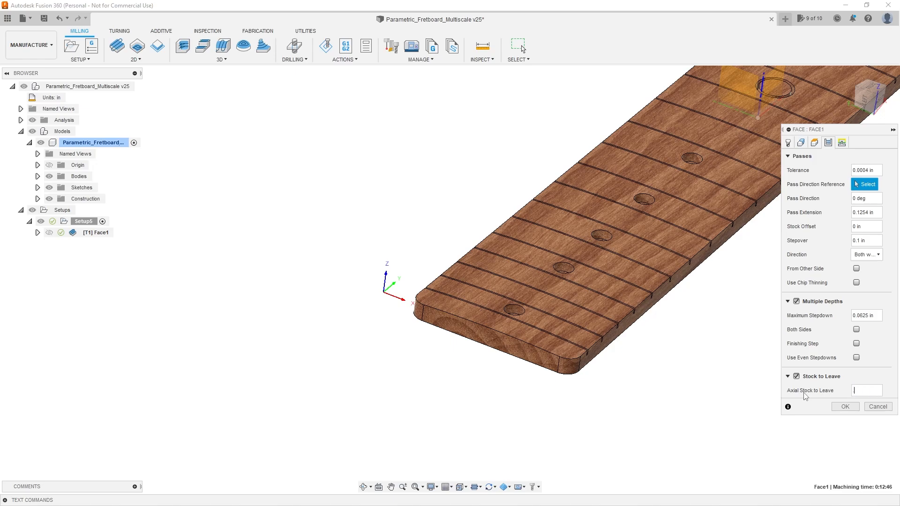
type("in")
left_click(845, 406)
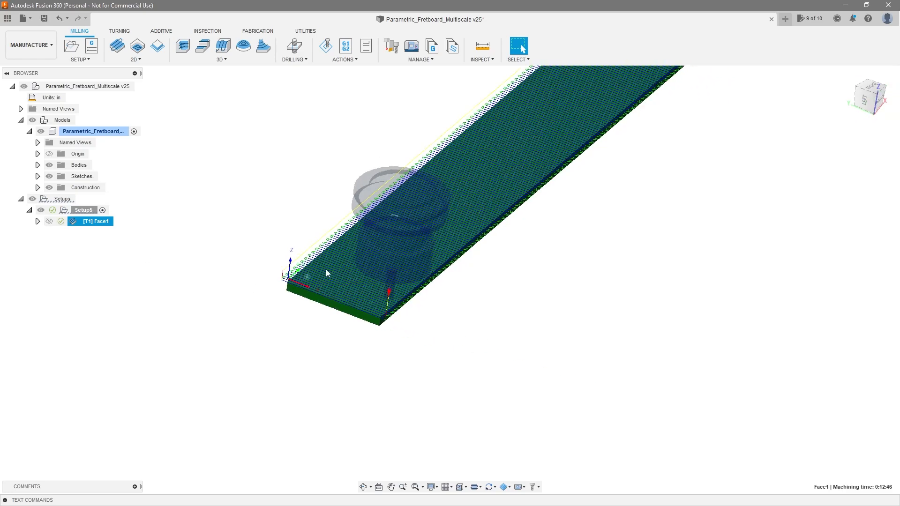
- Simulate the regenerated face toolpath, play it, and examine the faced surface near the end of the stock
scroll(326, 272, "up", 2)
right_click(105, 223)
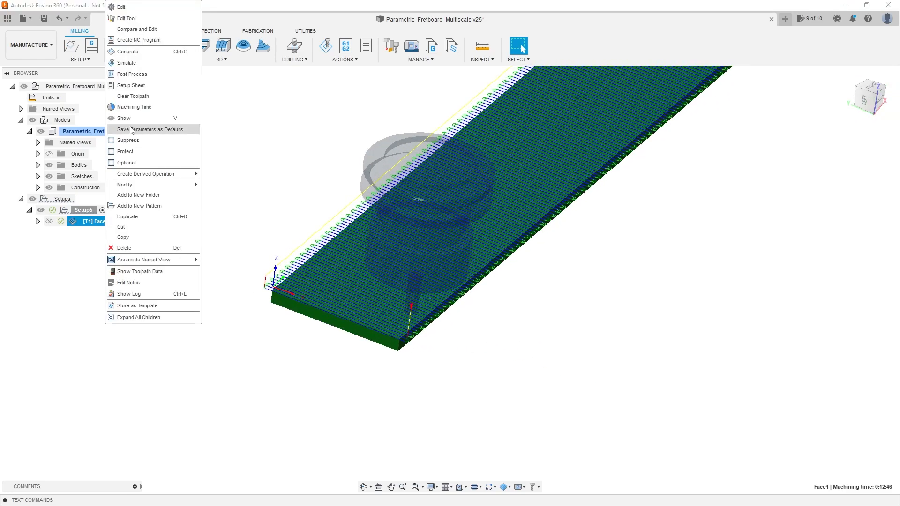
left_click(124, 64)
scroll(558, 313, "down", 4)
scroll(558, 313, "up", 2)
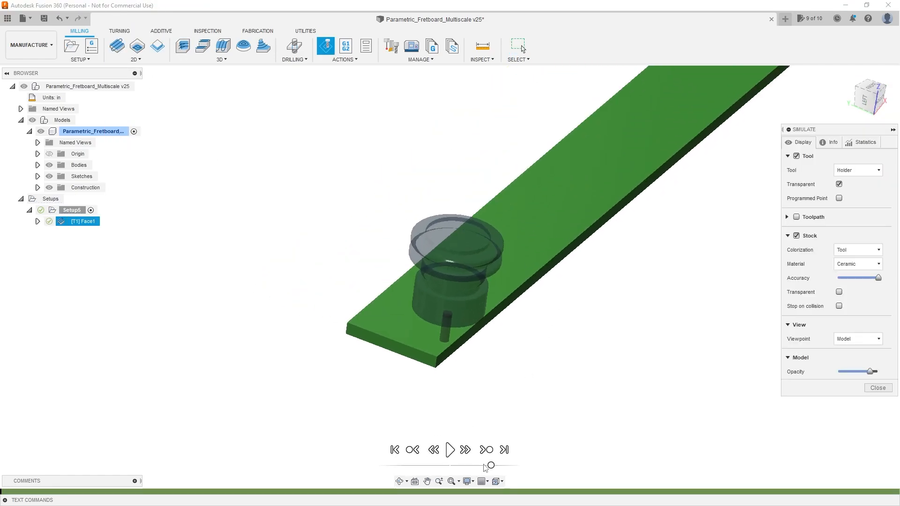
left_click(450, 450)
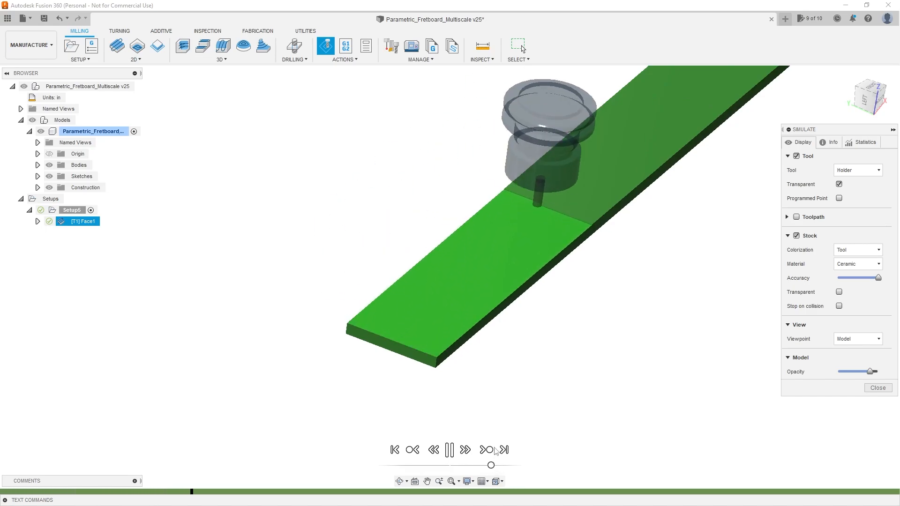
scroll(521, 365, "down", 3)
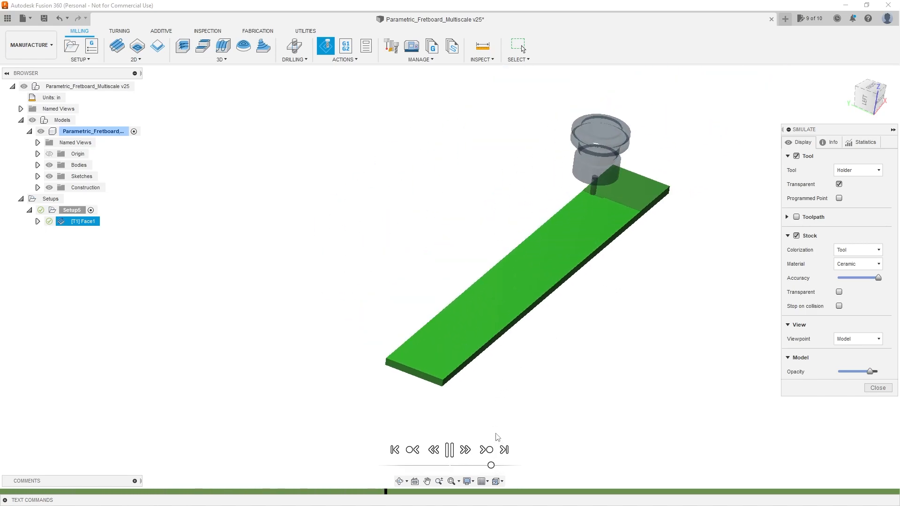
scroll(438, 394, "up", 3)
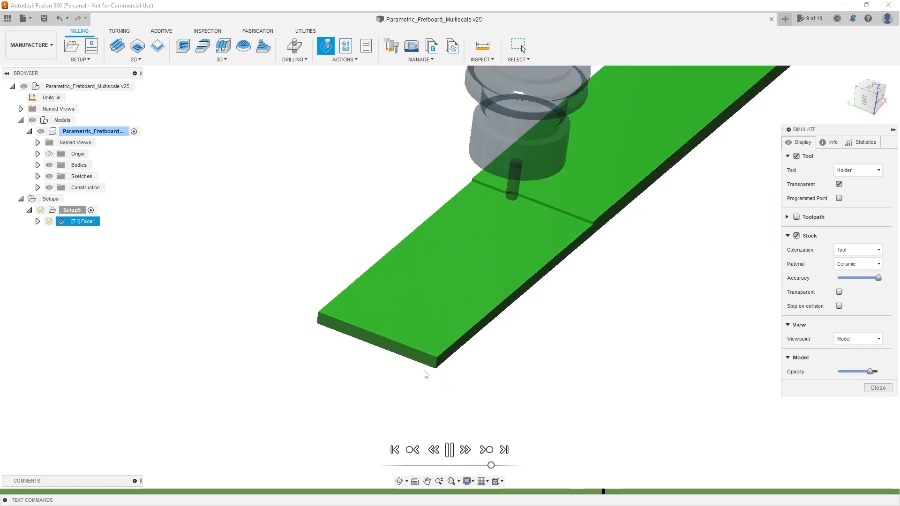
scroll(424, 370, "up", 2)
middle_click_drag(424, 370, 426, 345, "shift")
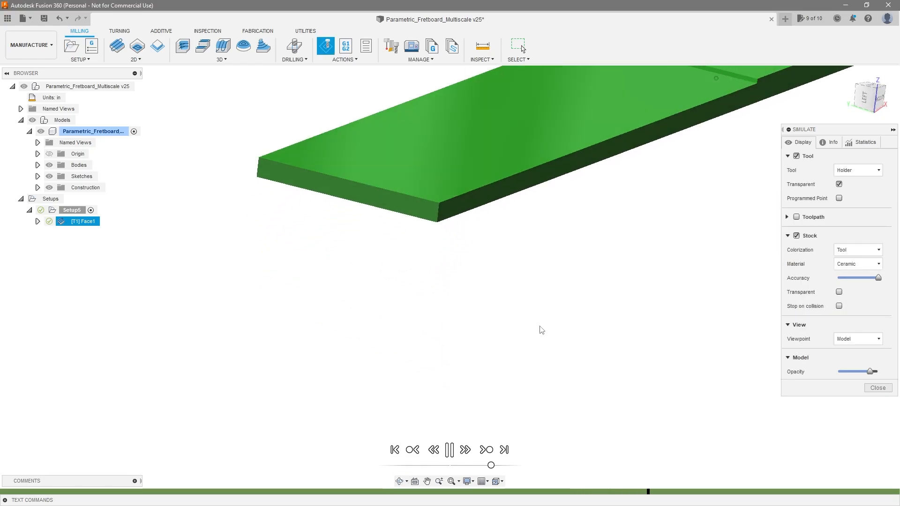
- Make the simulated stock transparent, examine the material left above the fretboard's curved top from the left end, and close the simulation
left_click(839, 293)
scroll(658, 337, "down", 3)
left_click(865, 101)
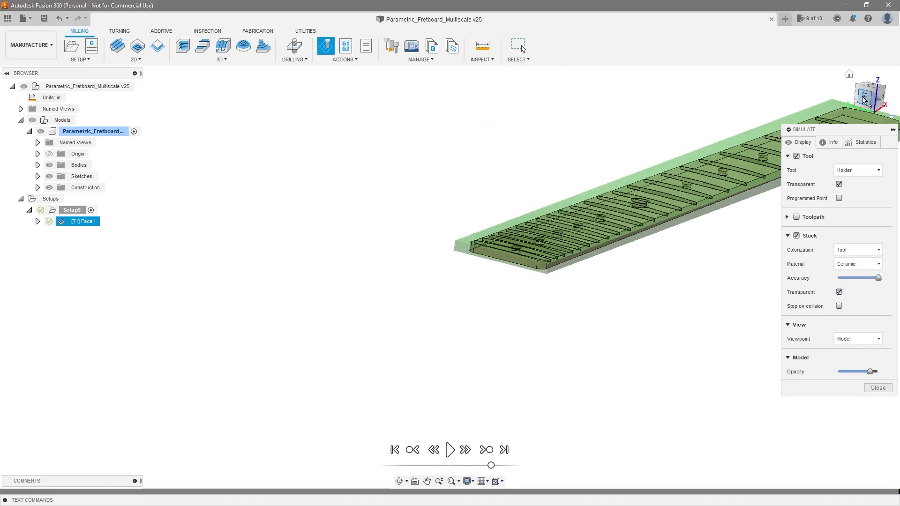
scroll(562, 224, "up", 5)
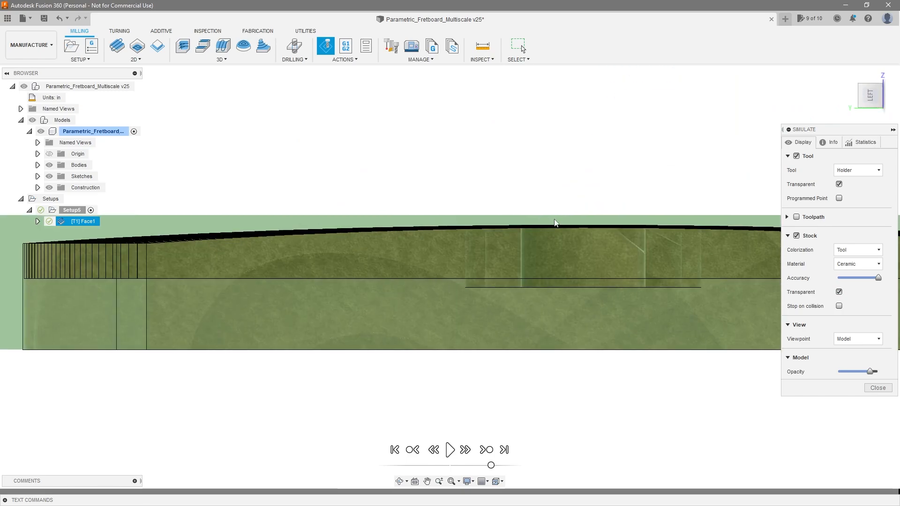
scroll(488, 220, "down", 4)
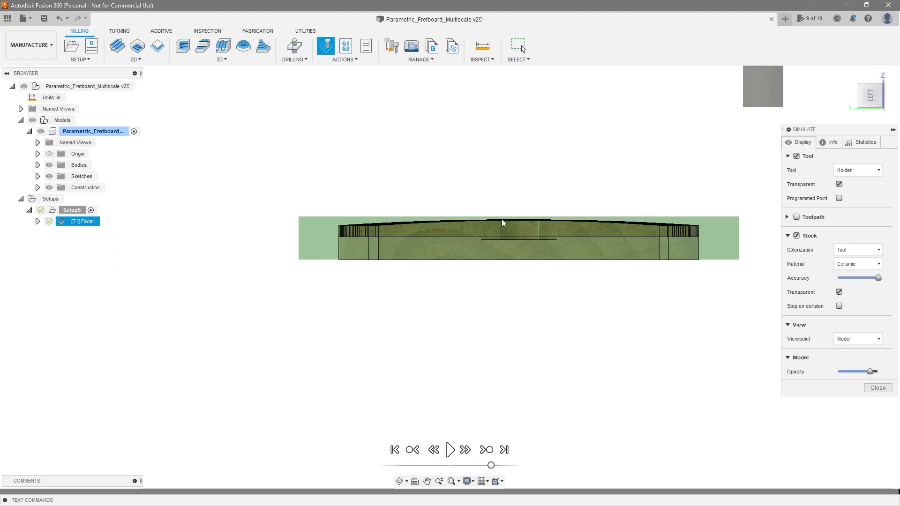
scroll(503, 221, "down", 4)
middle_click_drag(530, 227, 665, 253, "shift")
scroll(657, 258, "down", 4)
scroll(495, 353, "up", 3)
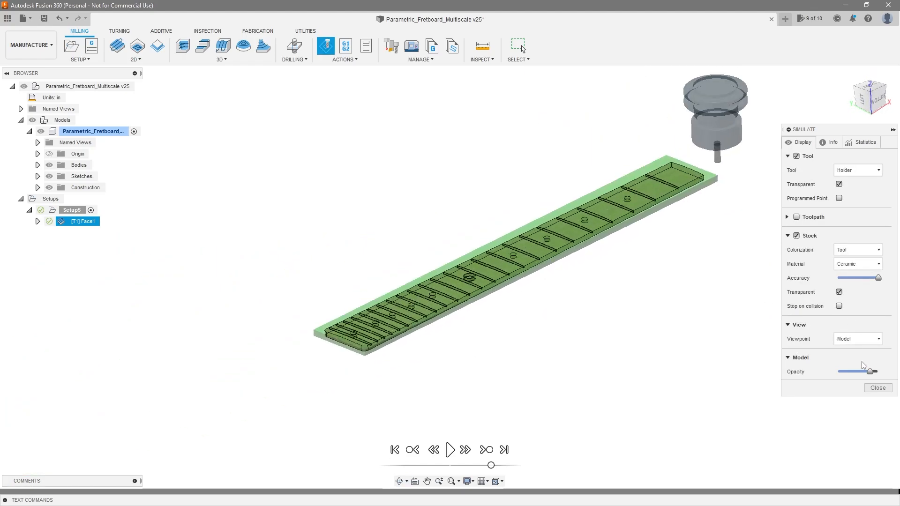
left_click(878, 388)
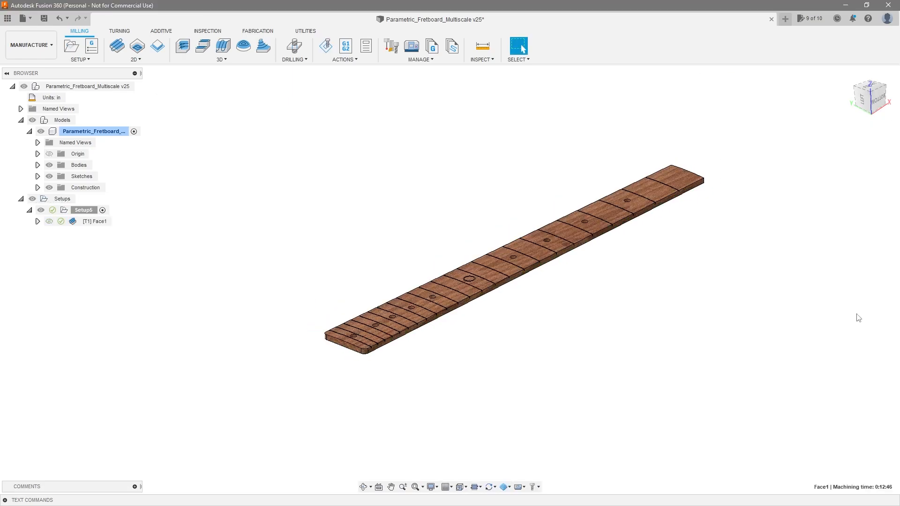
- Examine the outline of the fretboard, highlighting the side faces around its full perimeter
scroll(665, 326, "up", 1)
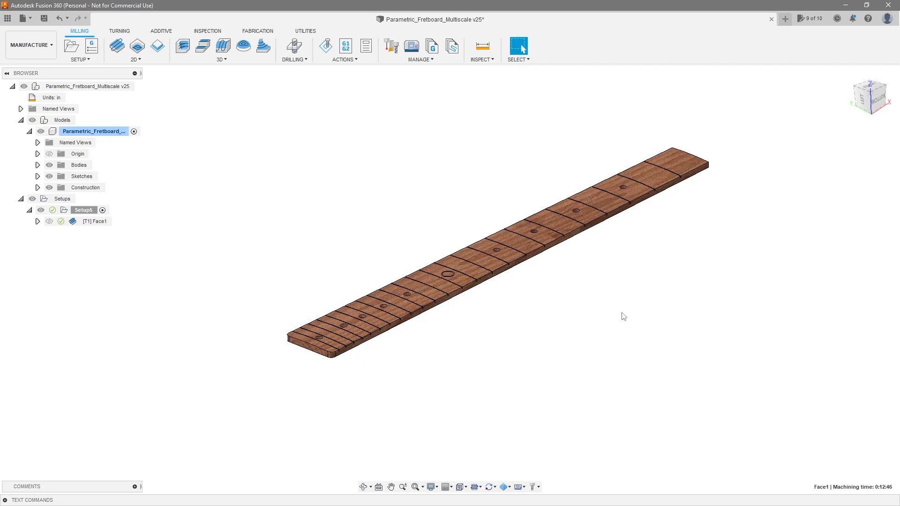
scroll(535, 284, "up", 2)
scroll(370, 356, "up", 1)
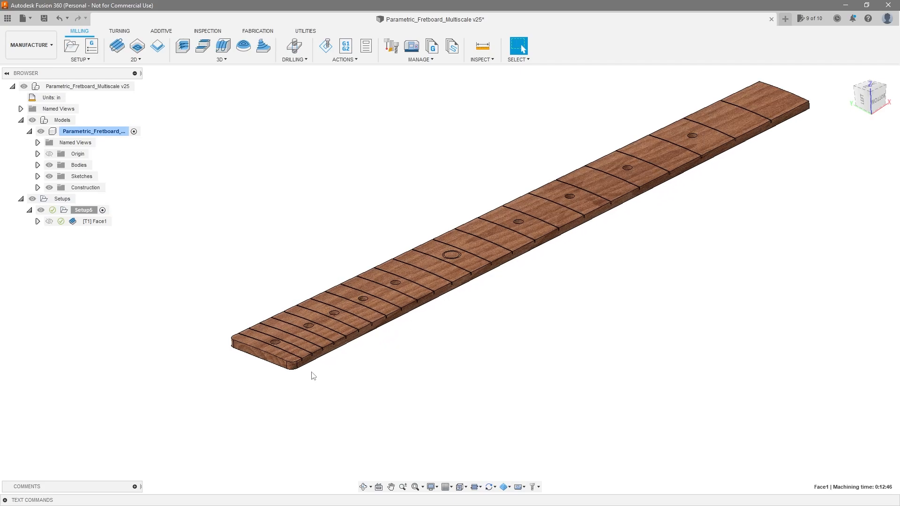
scroll(312, 374, "up", 1)
scroll(310, 373, "down", 2)
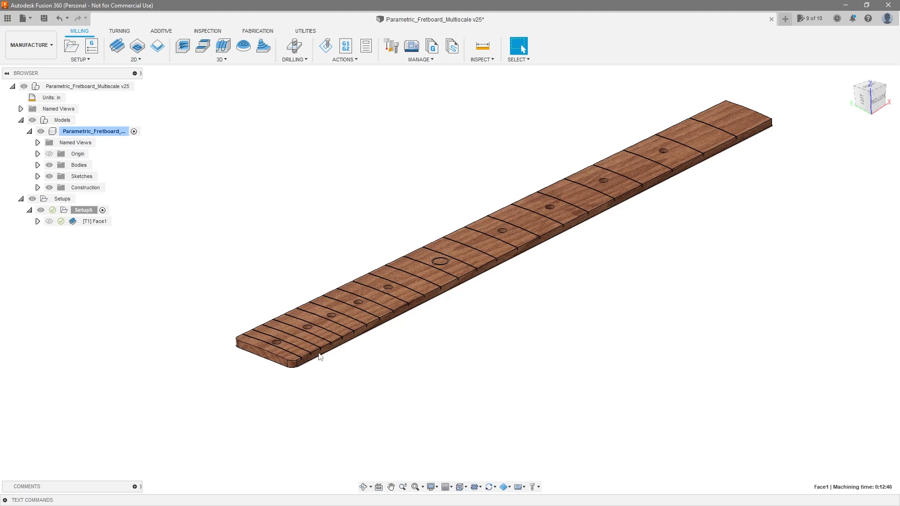
scroll(313, 373, "up", 1)
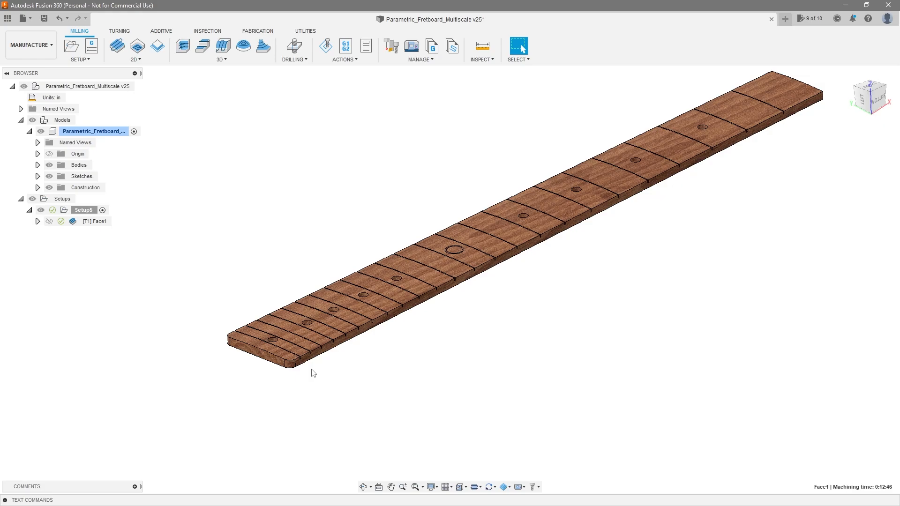
scroll(313, 373, "up", 2)
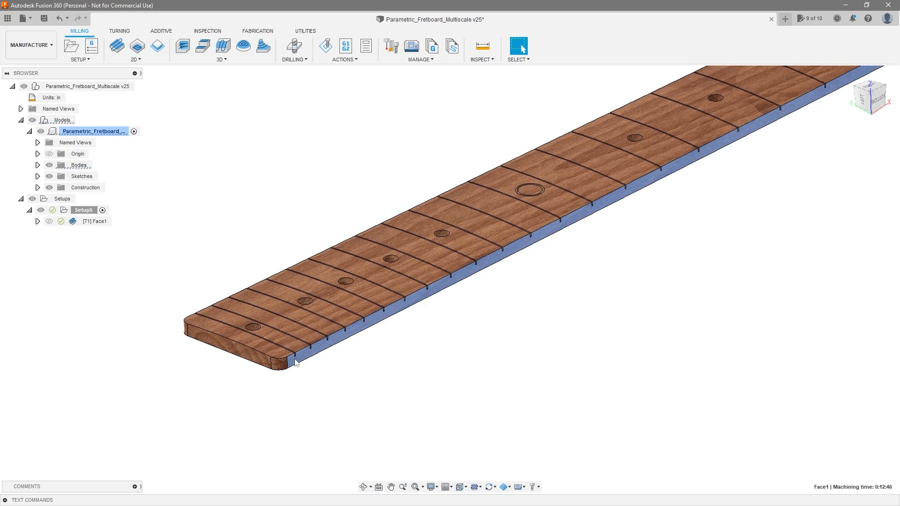
scroll(281, 389, "down", 2)
scroll(497, 326, "down", 1)
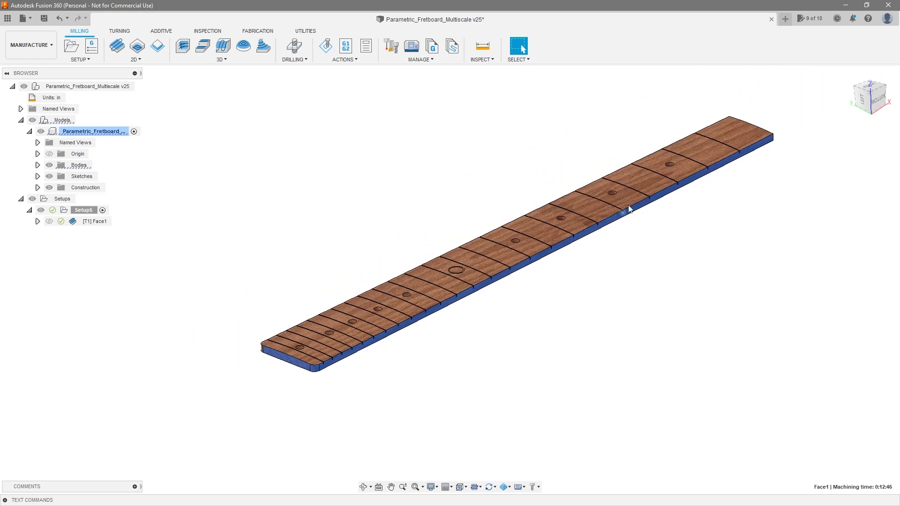
scroll(398, 360, "up", 1)
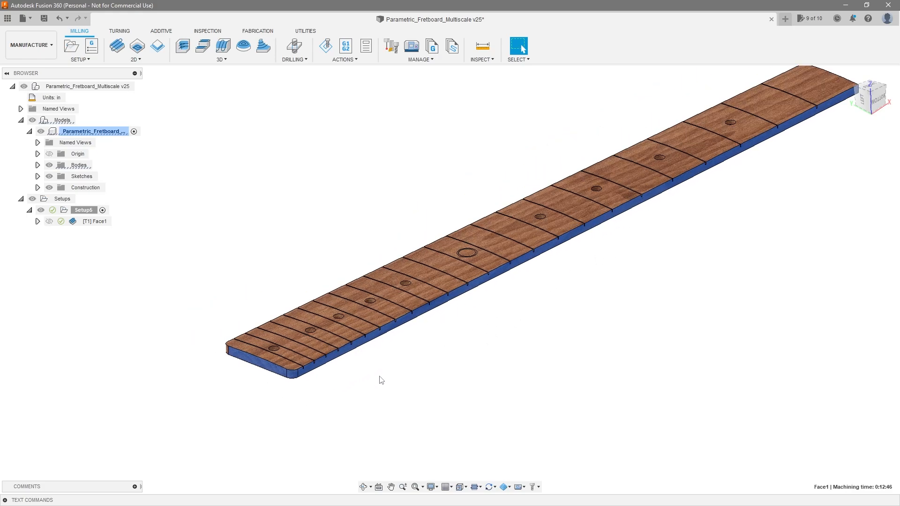
- Highlight the curved top faces between the fret slots, starting from the rounded end, and clear the selection
scroll(293, 368, "up", 1)
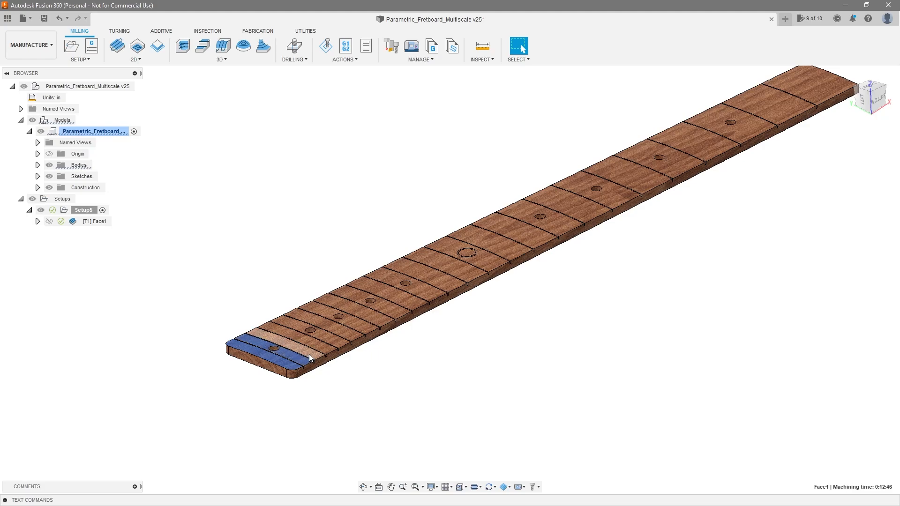
left_click(329, 347, "ctrl")
left_click(339, 342, "ctrl")
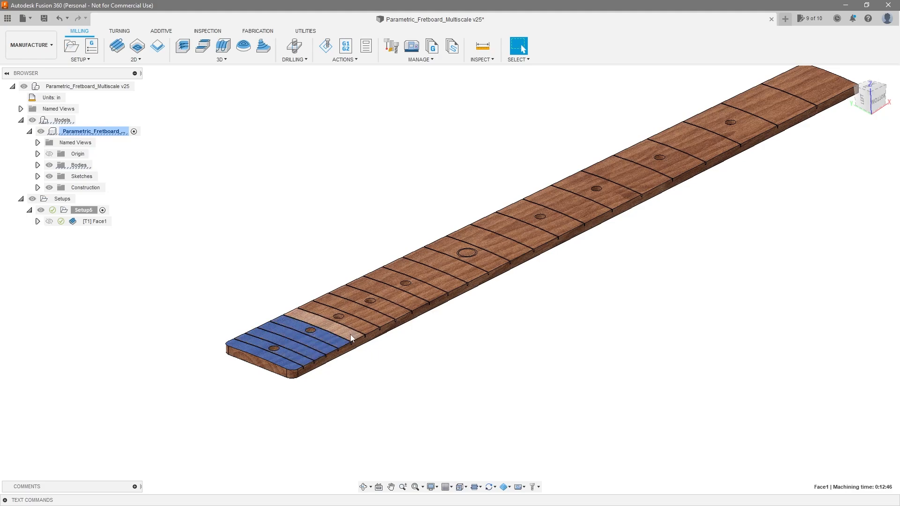
left_click(352, 336, "ctrl")
left_click(361, 332, "ctrl")
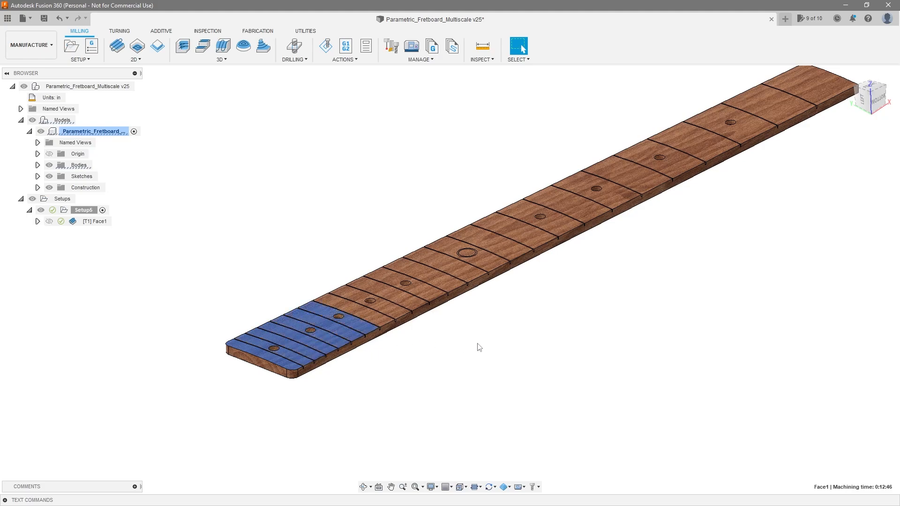
left_click(476, 343)
- Highlight three neighbouring round inlay holes near the rounded end of the fretboard
scroll(318, 328, "up", 6)
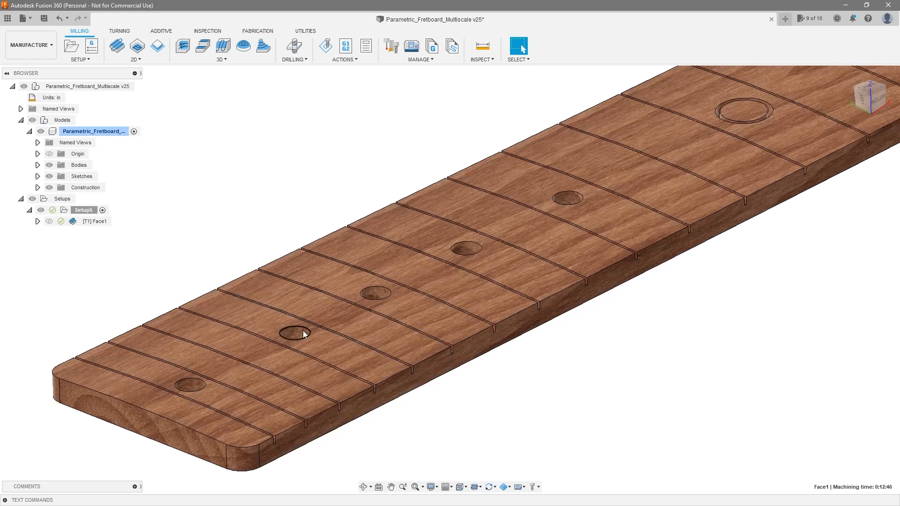
left_click(300, 331)
left_click(385, 290, "ctrl")
left_click(485, 239, "ctrl")
scroll(434, 291, "down", 5)
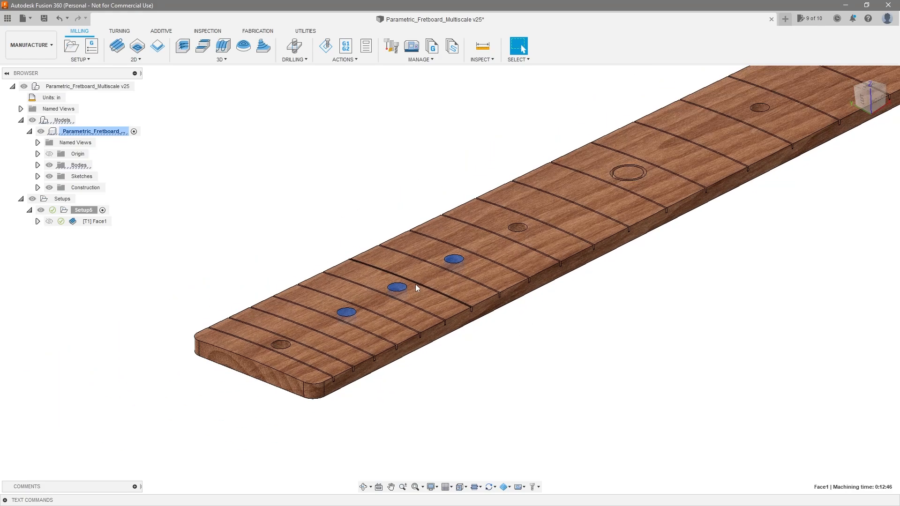
- Highlight the side wall of one fret slot up close, and examine the slots and inlay holes along the middle of the fretboard
scroll(565, 290, "up", 10)
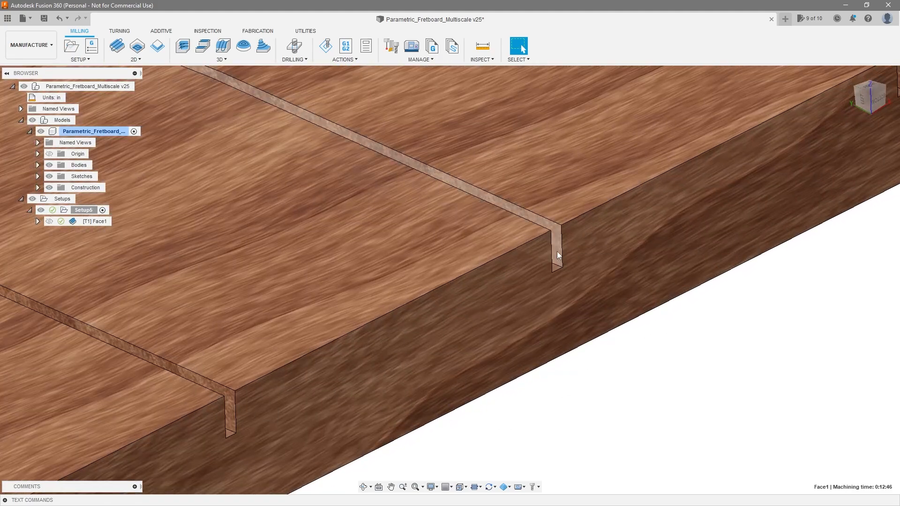
left_click(556, 252)
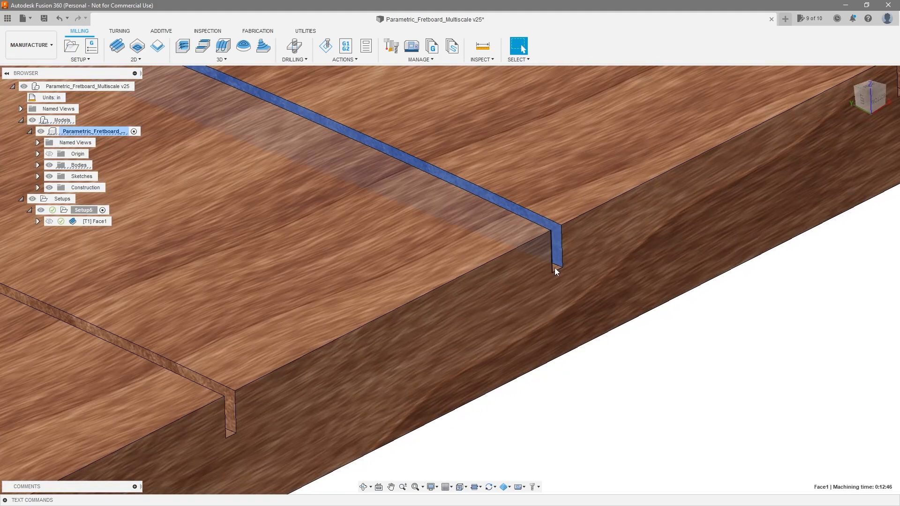
scroll(558, 277, "down", 3)
scroll(564, 299, "down", 5)
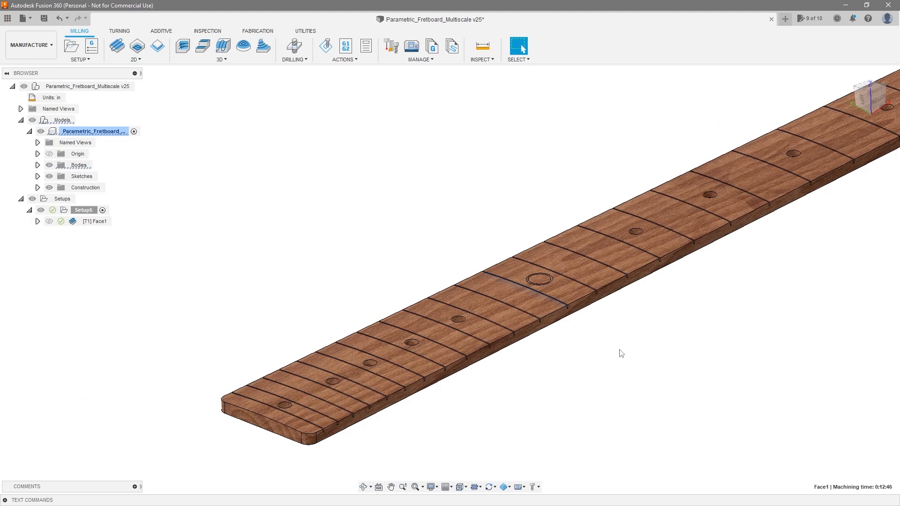
scroll(620, 352, "down", 5)
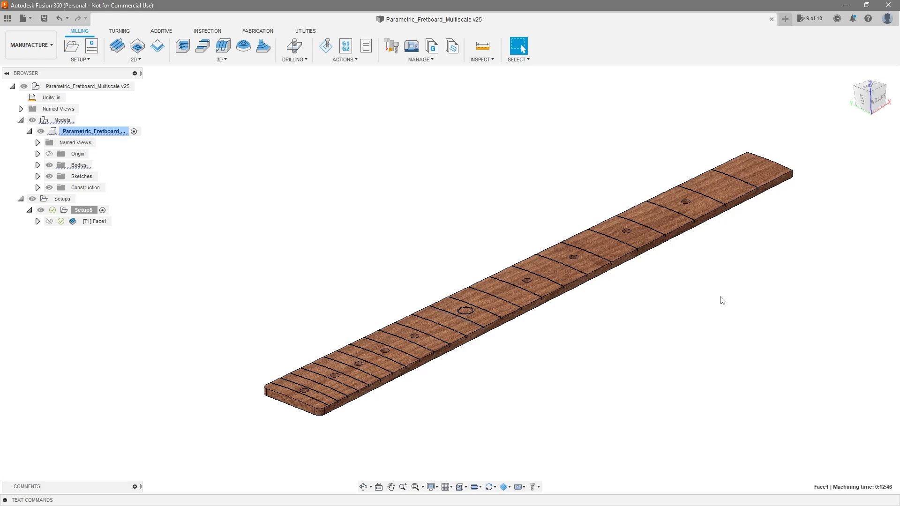
scroll(642, 304, "up", 10)
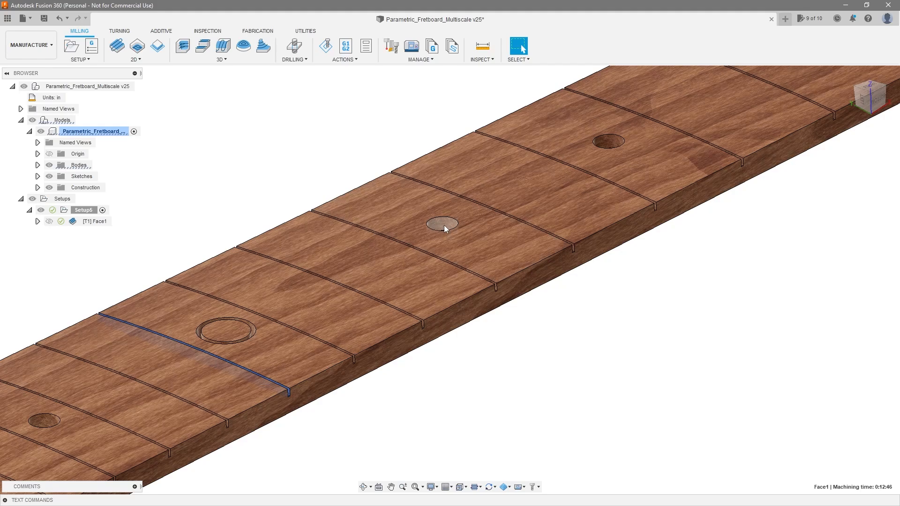
scroll(595, 243, "down", 10)
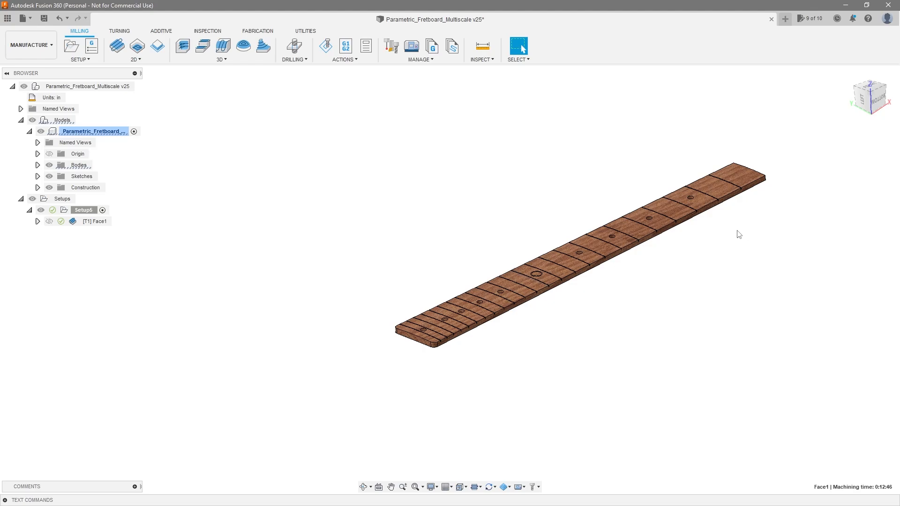
- Show the Face1 toolpath over the stock, examine it from the left side and at an angle, and deselect it
scroll(717, 253, "up", 4)
middle_click_drag(677, 296, 675, 308, "shift")
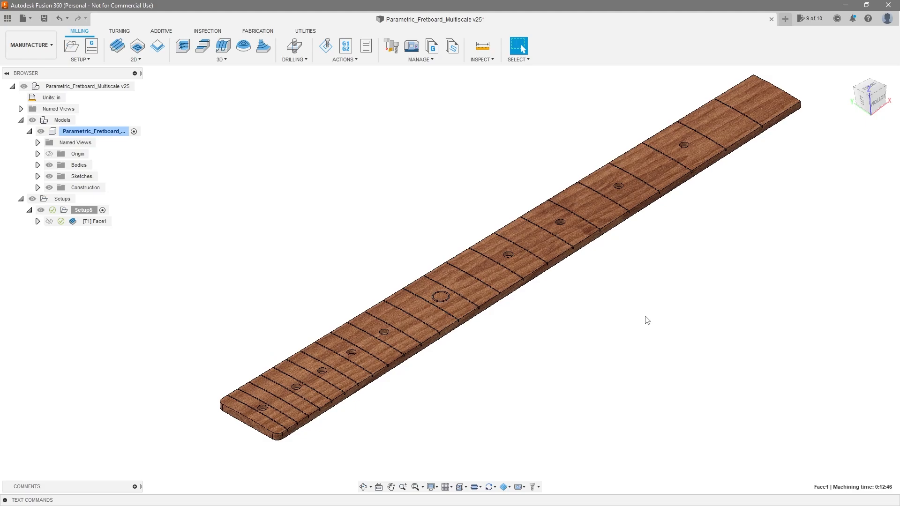
middle_click_drag(646, 321, 643, 302, "shift")
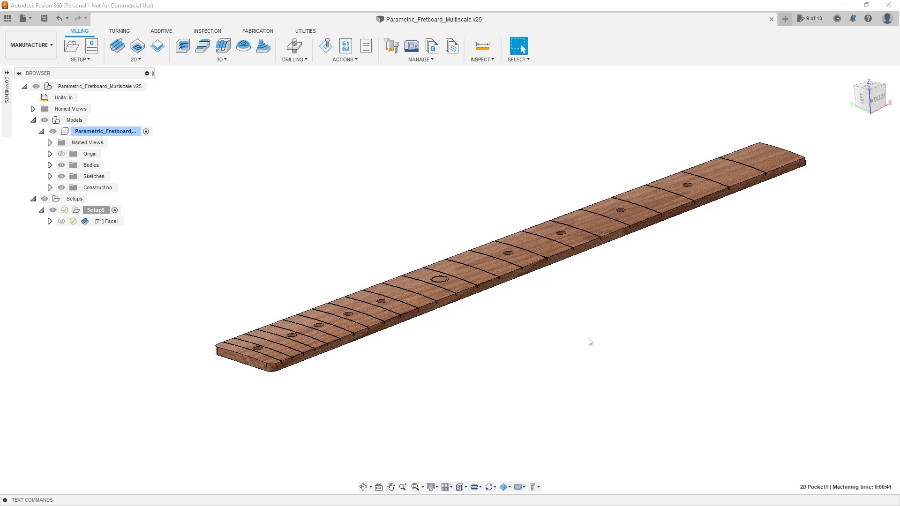
middle_click_drag(579, 334, 614, 325, "shift")
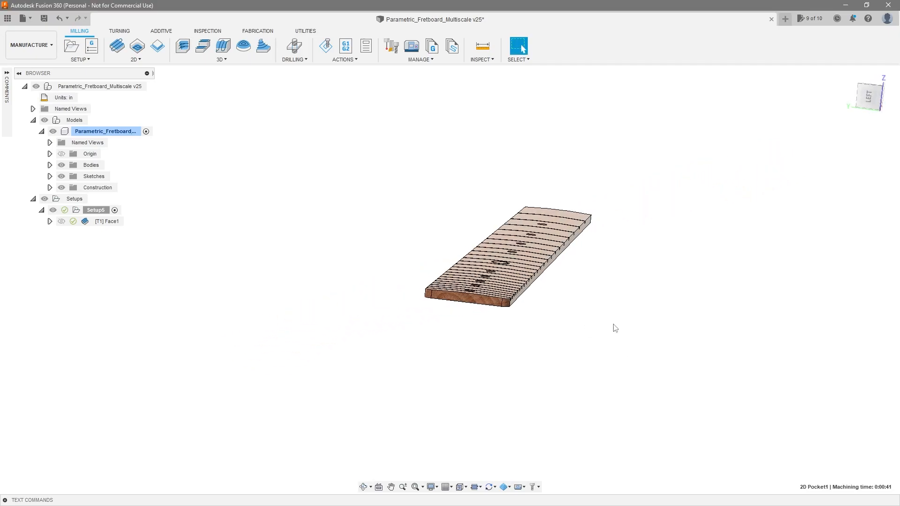
left_click(870, 96)
left_click(106, 221)
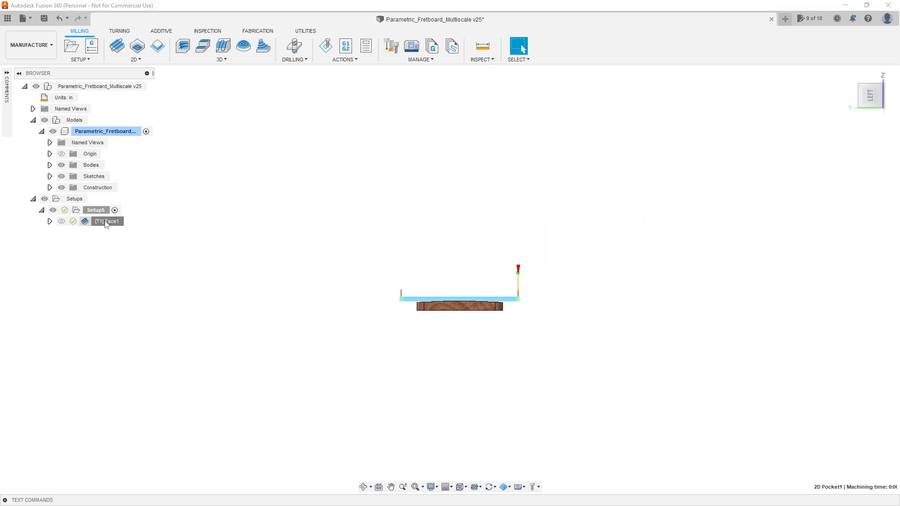
scroll(458, 315, "up", 10)
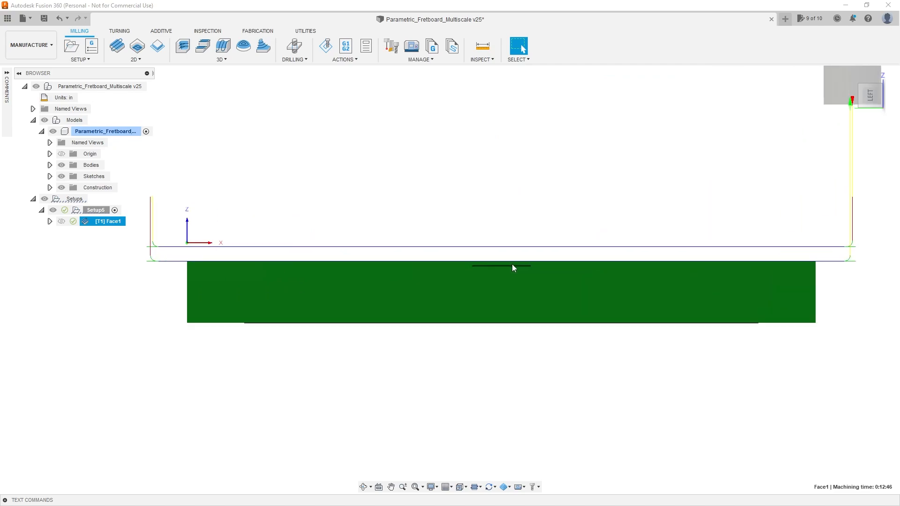
middle_click_drag(514, 269, 522, 48, "shift")
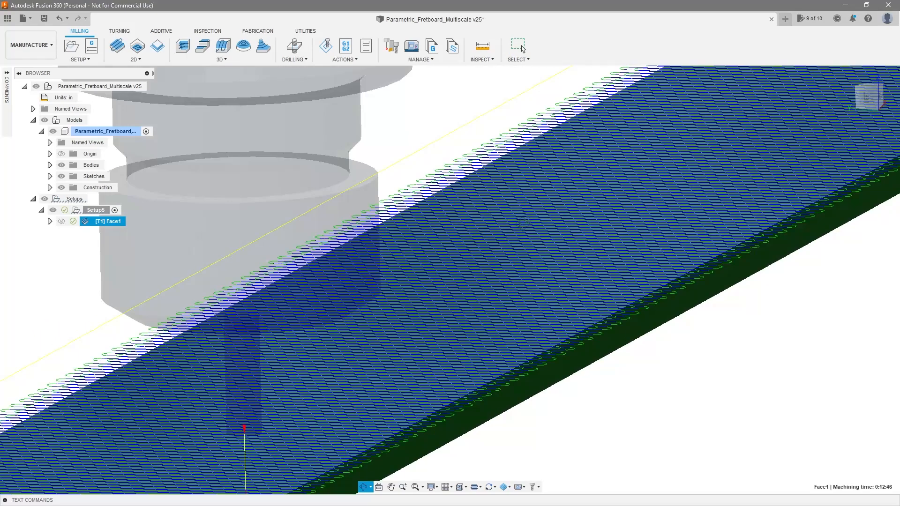
scroll(546, 279, "down", 6)
middle_click_drag(611, 339, 599, 412, "shift")
scroll(617, 343, "down", 2)
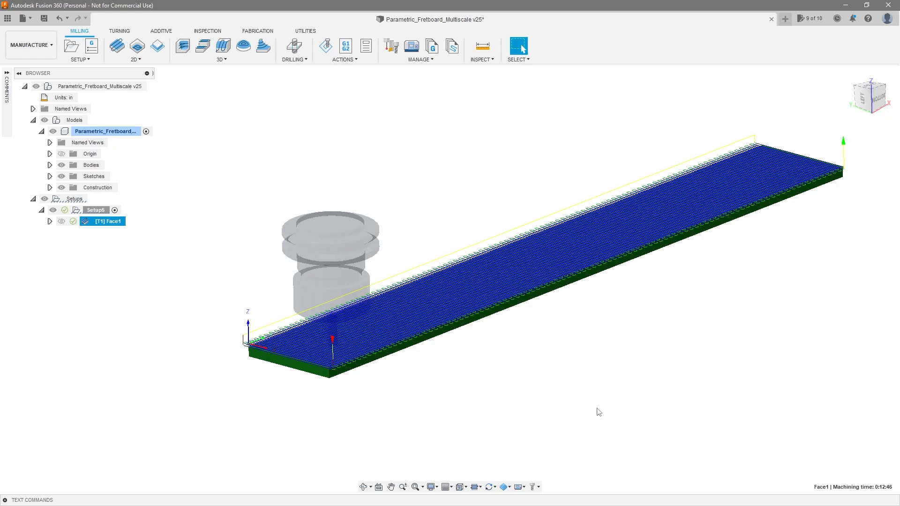
left_click(599, 412)
- Examine the small inlay holes near the rounded end from above, highlighting the wall of one hole
scroll(341, 361, "up", 3)
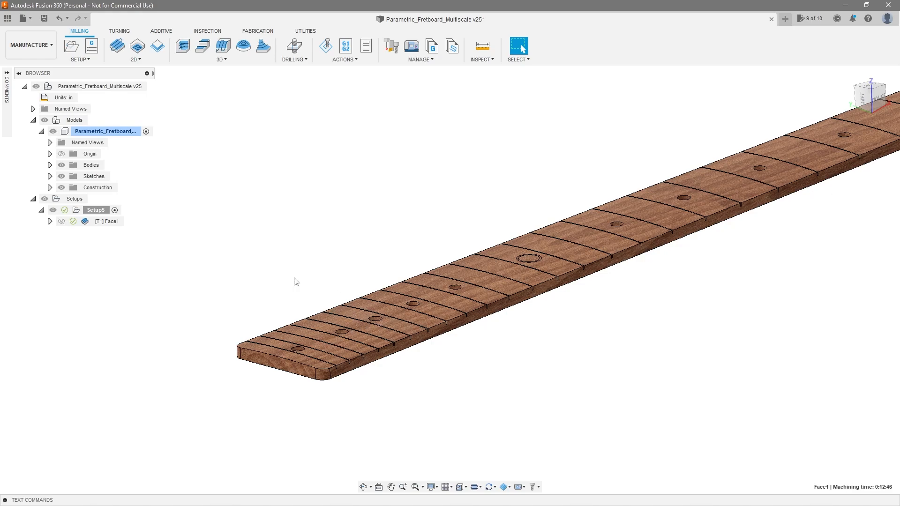
scroll(295, 281, "down", 5)
scroll(235, 308, "up", 6)
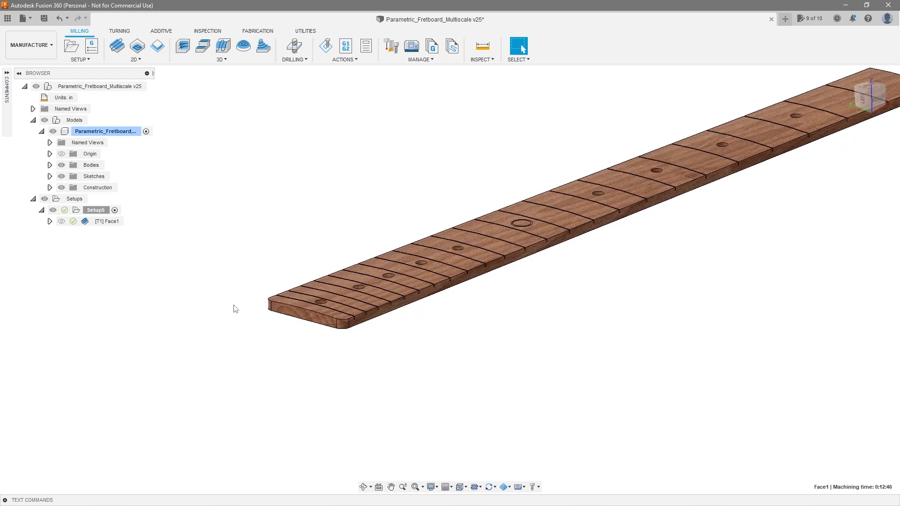
scroll(350, 305, "up", 2)
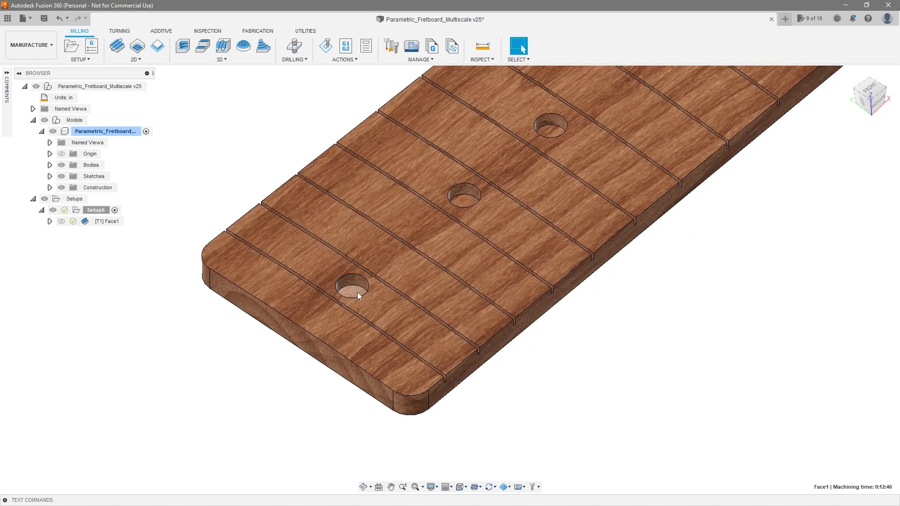
scroll(352, 287, "down", 1)
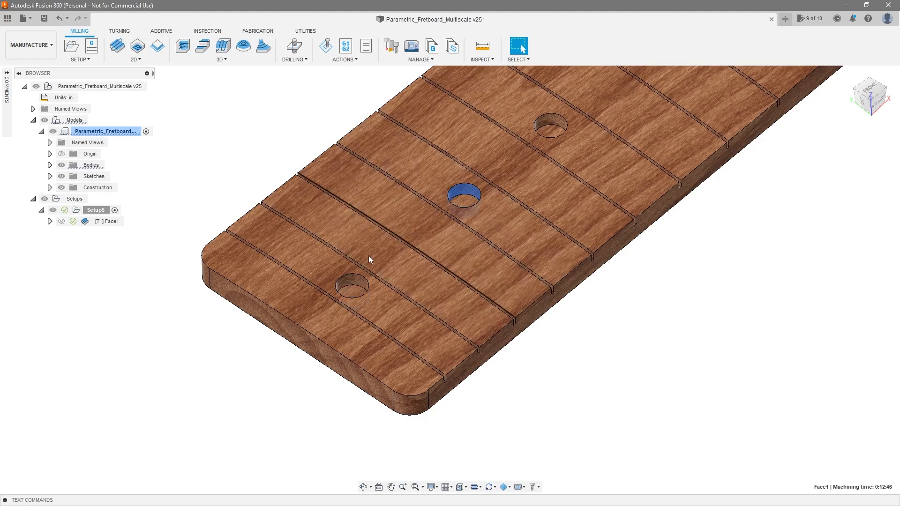
scroll(372, 257, "down", 2)
- Look up the Bore strategy among the 2D toolpaths, compare it with the small inlay holes, and close the list without choosing one
left_click(136, 59)
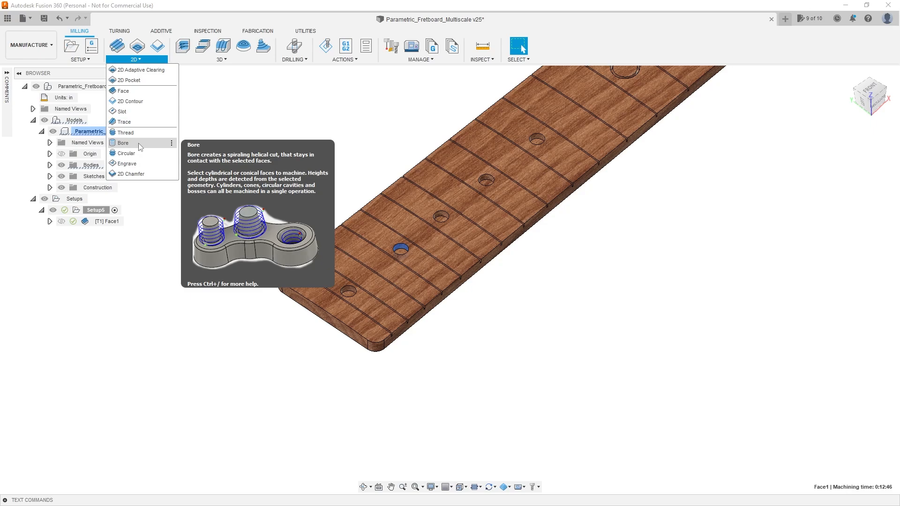
scroll(345, 296, "up", 2)
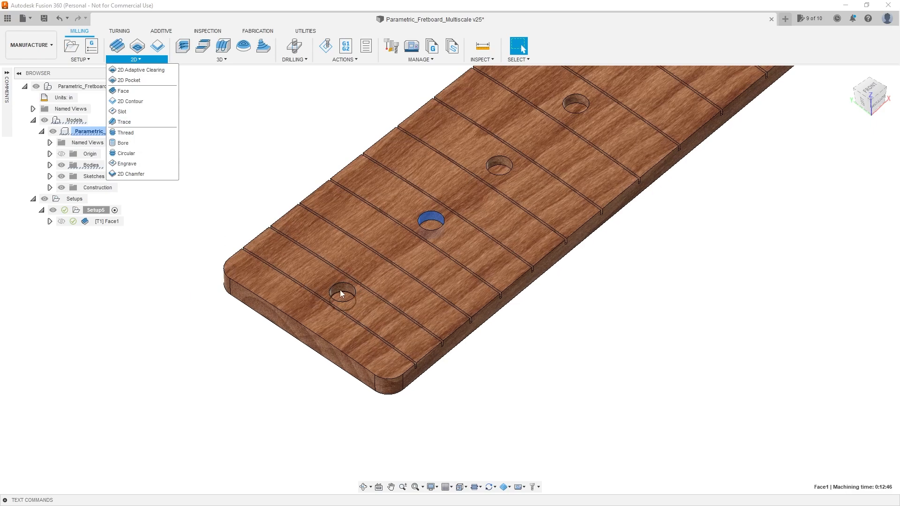
scroll(433, 383, "down", 3)
scroll(518, 217, "up", 2)
scroll(484, 241, "up", 2)
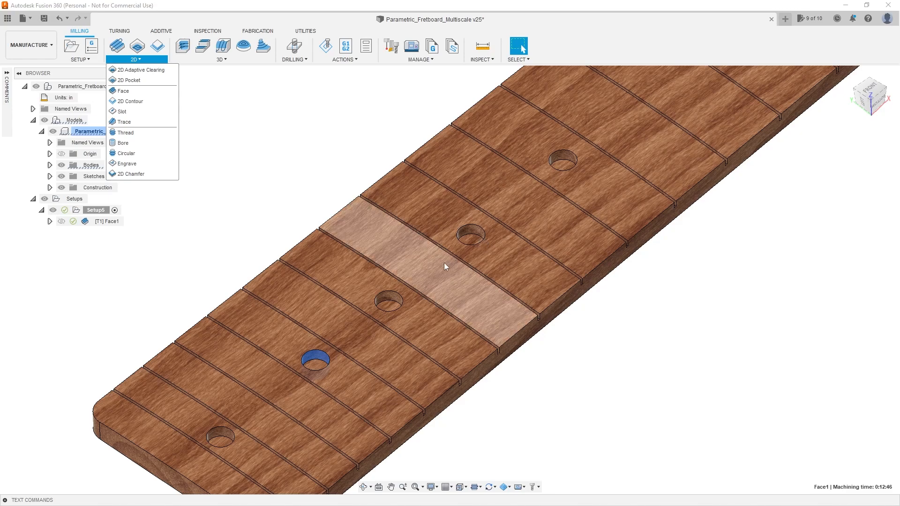
scroll(483, 253, "down", 2)
scroll(516, 272, "up", 1)
left_click(632, 318)
scroll(719, 191, "down", 1)
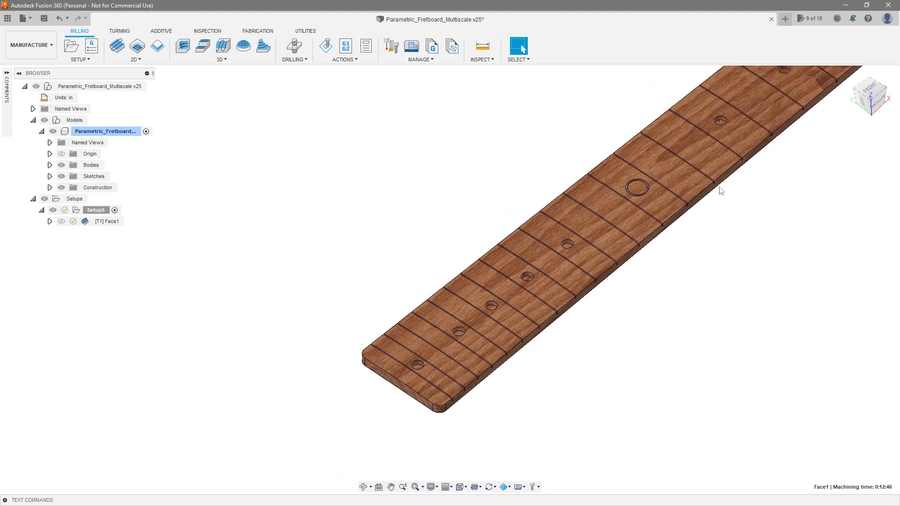
- Examine the ring-shaped inlay pocket in the middle of the fretboard up close, highlighting its inner and outer walls
scroll(583, 195, "up", 5)
scroll(518, 182, "up", 2)
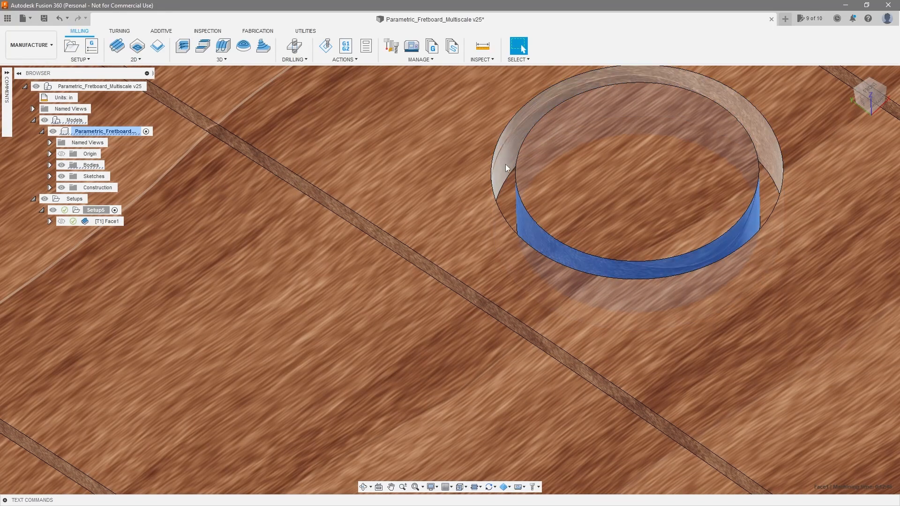
scroll(570, 202, "down", 6)
scroll(590, 221, "down", 2)
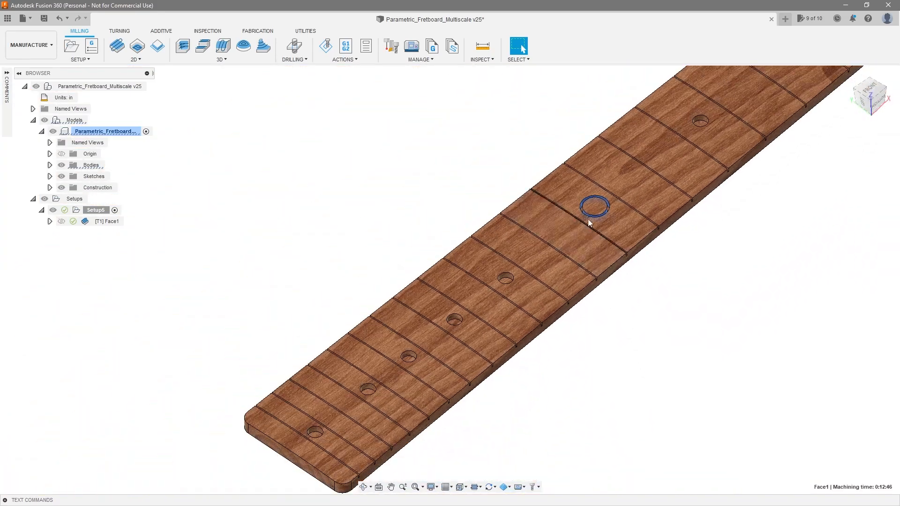
- Examine the ring-shaped inlay pocket and the floors of the small inlay holes along the fretboard up close
scroll(592, 216, "up", 3)
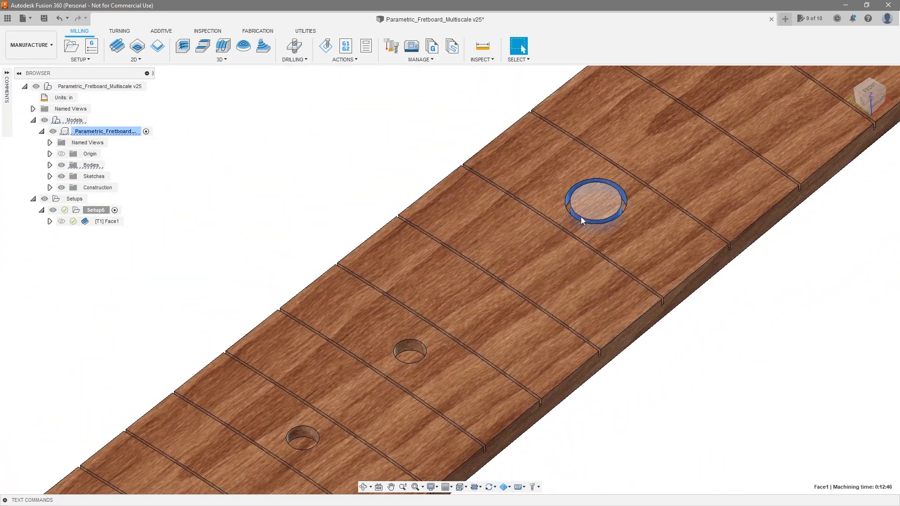
scroll(558, 247, "down", 3)
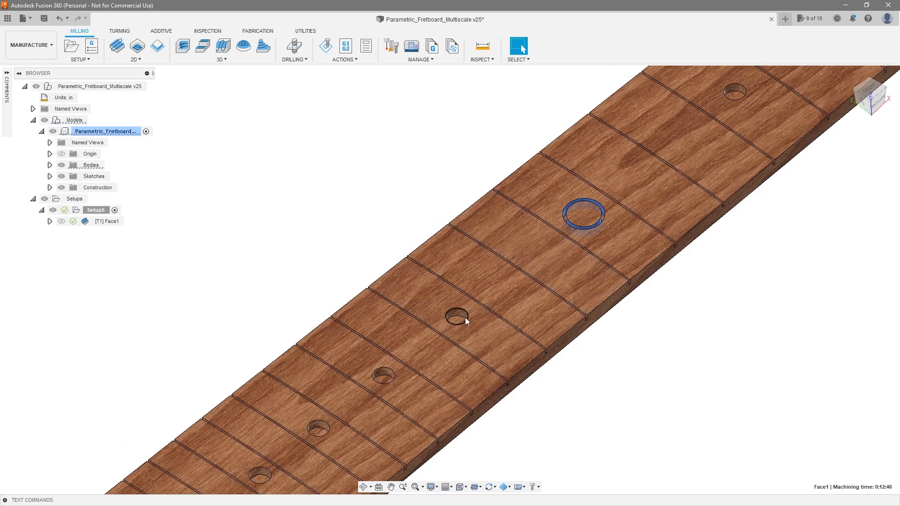
scroll(458, 315, "up", 5)
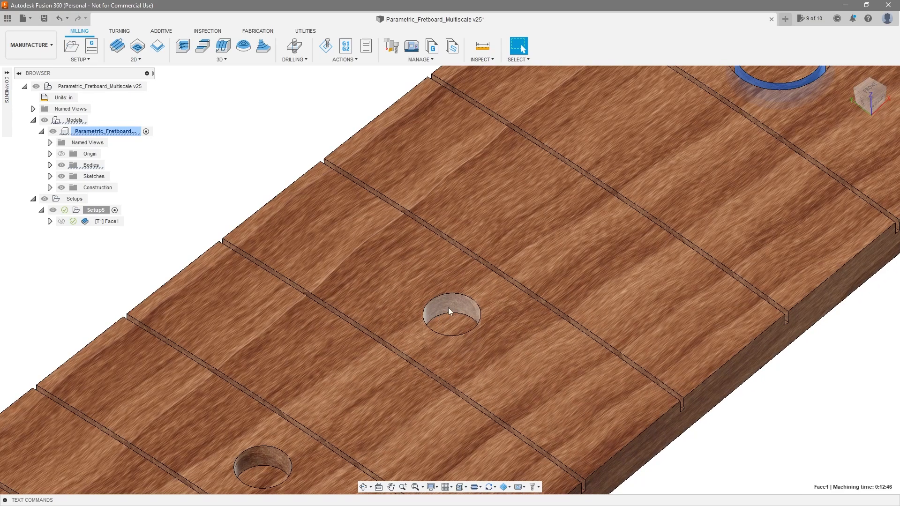
scroll(457, 315, "down", 5)
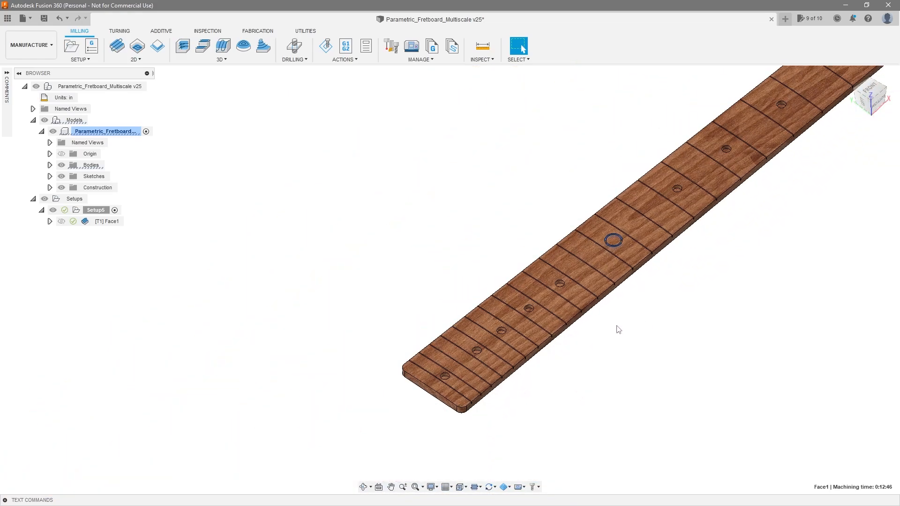
scroll(604, 340, "up", 5)
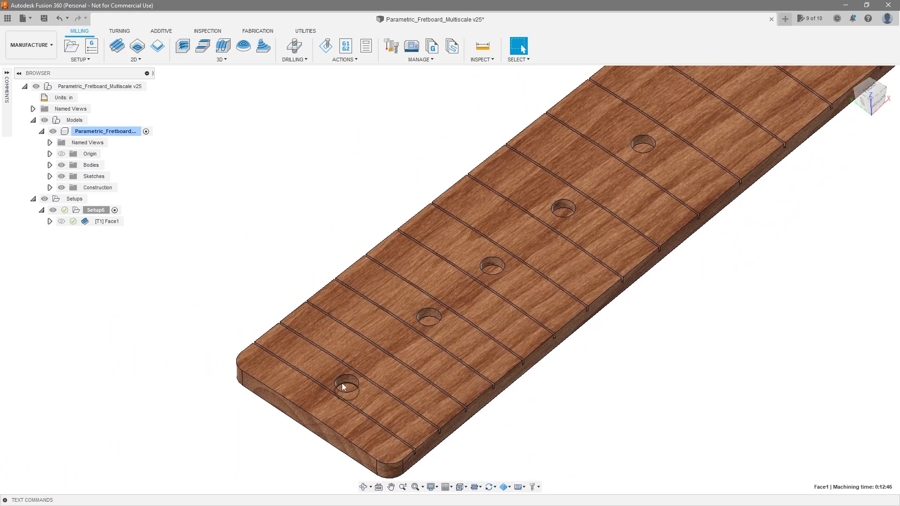
scroll(343, 387, "up", 2)
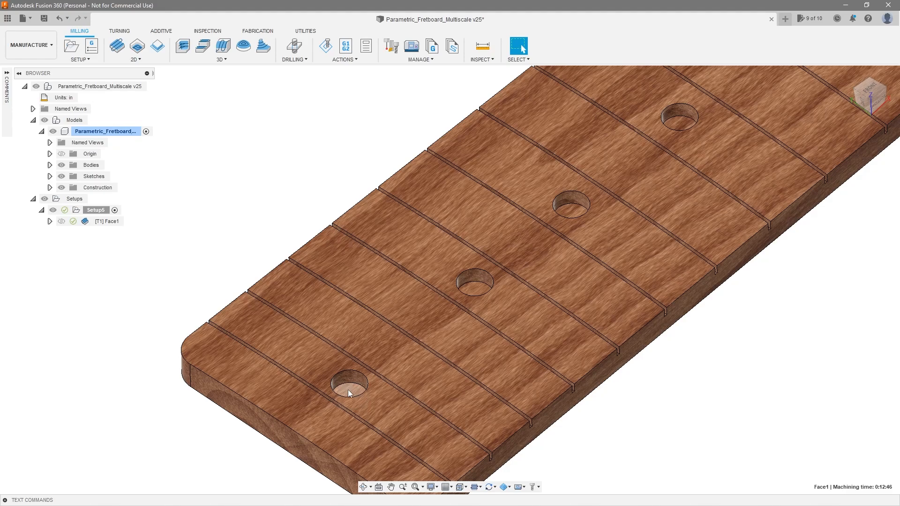
scroll(352, 384, "down", 5)
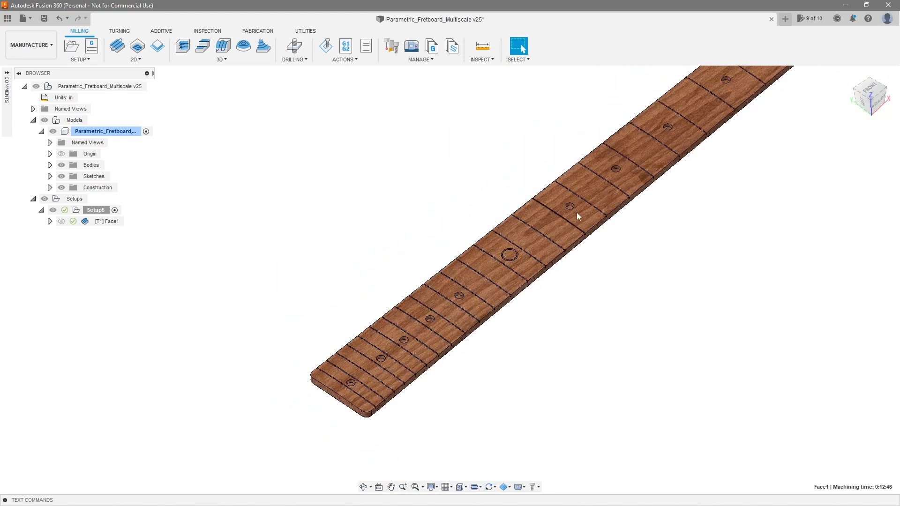
scroll(485, 264, "up", 3)
scroll(468, 250, "up", 4)
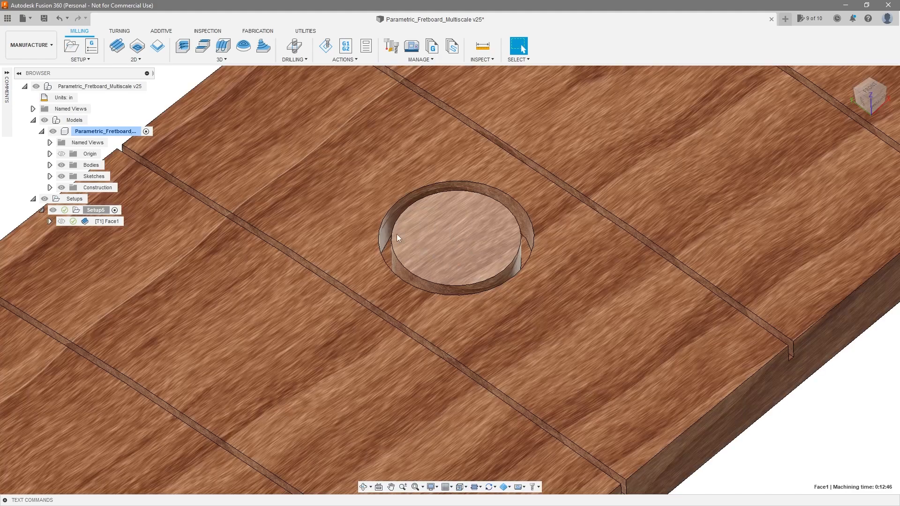
scroll(459, 235, "down", 6)
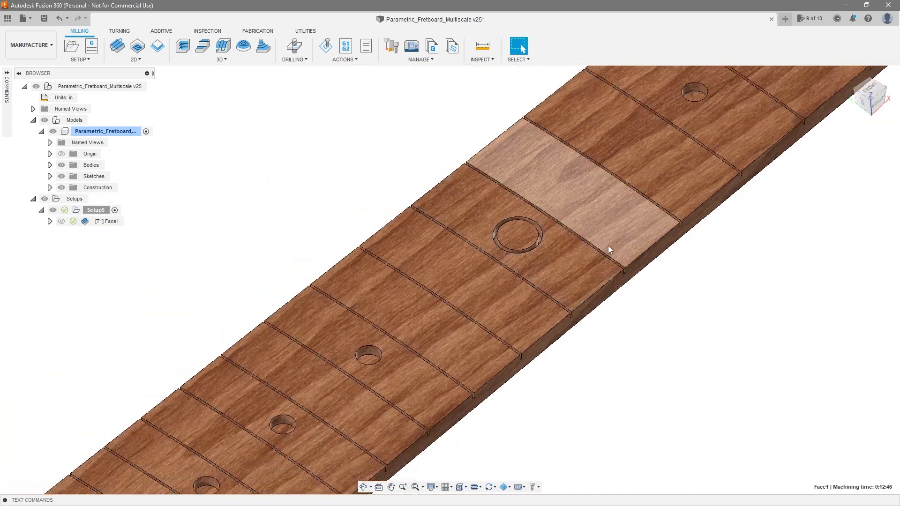
middle_click_drag(675, 299, 674, 299, "shift")
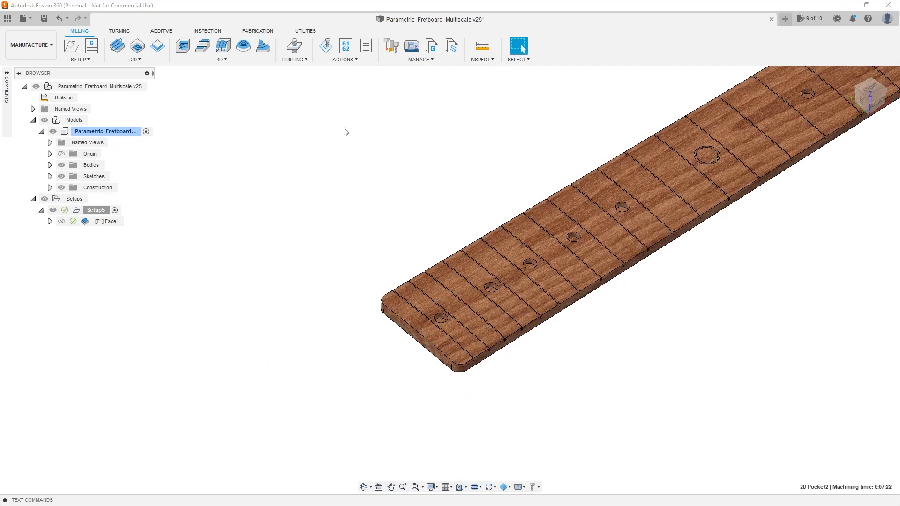
- Start a 2D Pocket operation and assign it the Ø0.03937" flat end mill from the document's tools
left_click(136, 60)
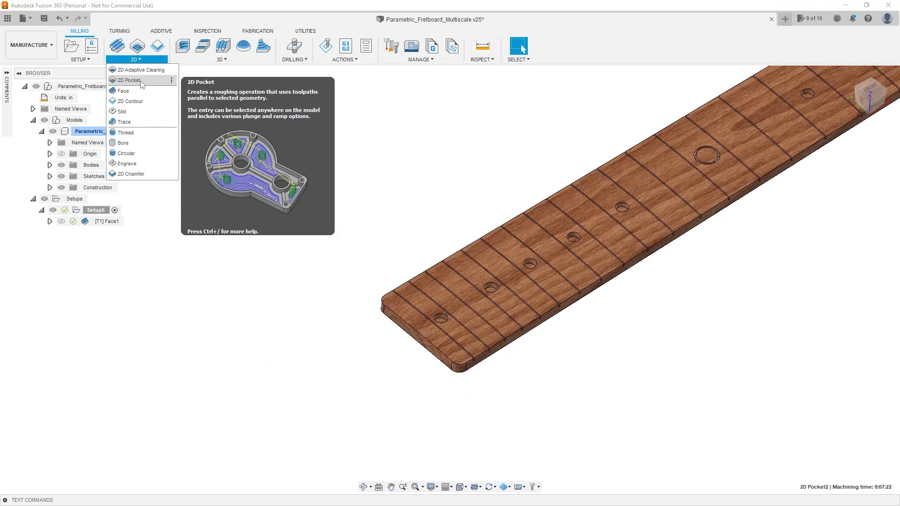
left_click(129, 80)
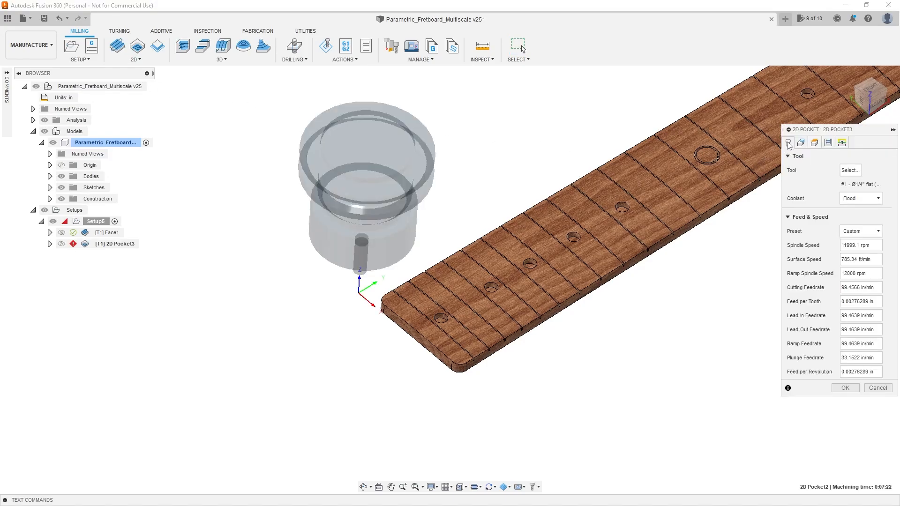
left_click(849, 170)
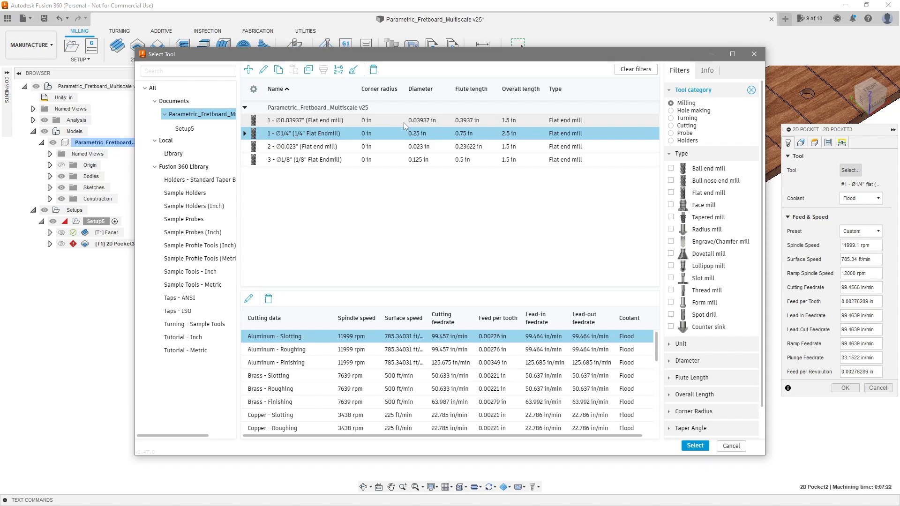
left_click(418, 123)
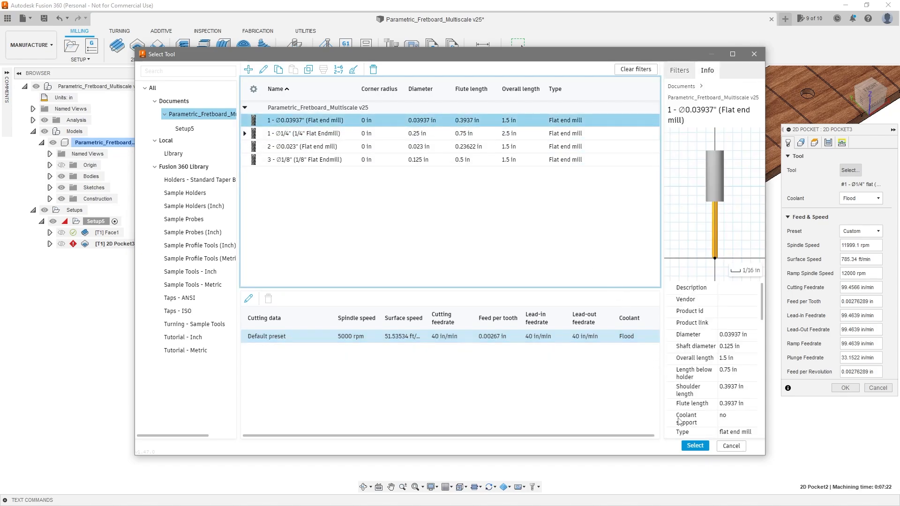
left_click(695, 446)
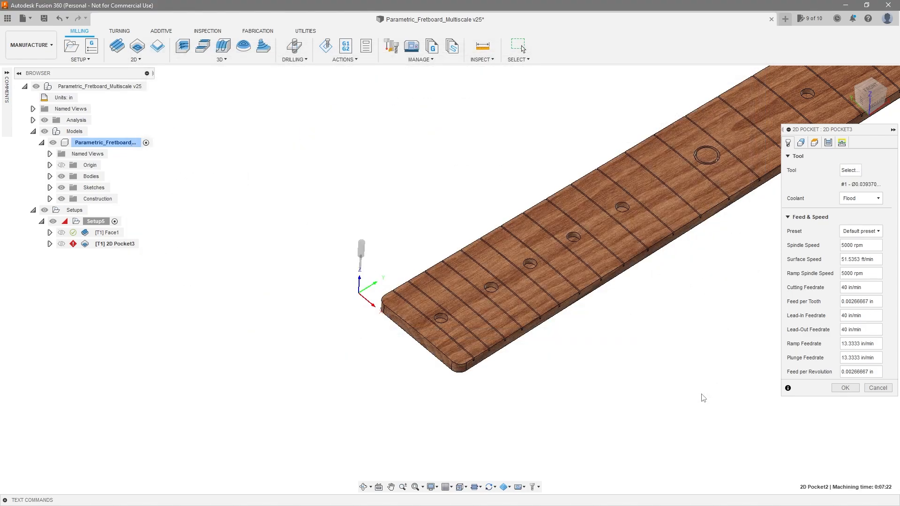
- Select the floors of the five small inlay holes between the rounded end and the ring-shaped pocket as pocket geometry
left_click(801, 143)
scroll(449, 353, "up", 5)
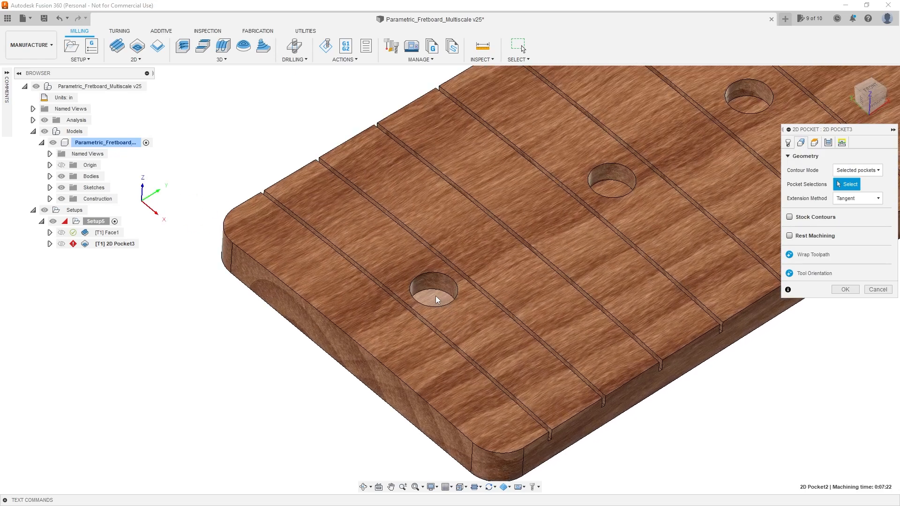
left_click(432, 300)
left_click(608, 187)
scroll(415, 378, "down", 4)
scroll(555, 285, "up", 3)
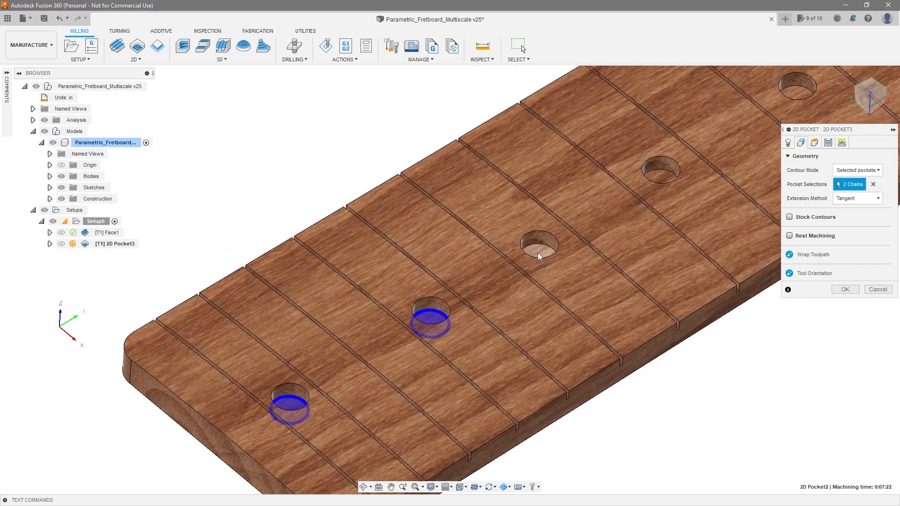
left_click(539, 254)
scroll(489, 354, "down", 4)
scroll(568, 280, "up", 4)
left_click(578, 257)
scroll(577, 263, "down", 4)
scroll(539, 293, "up", 4)
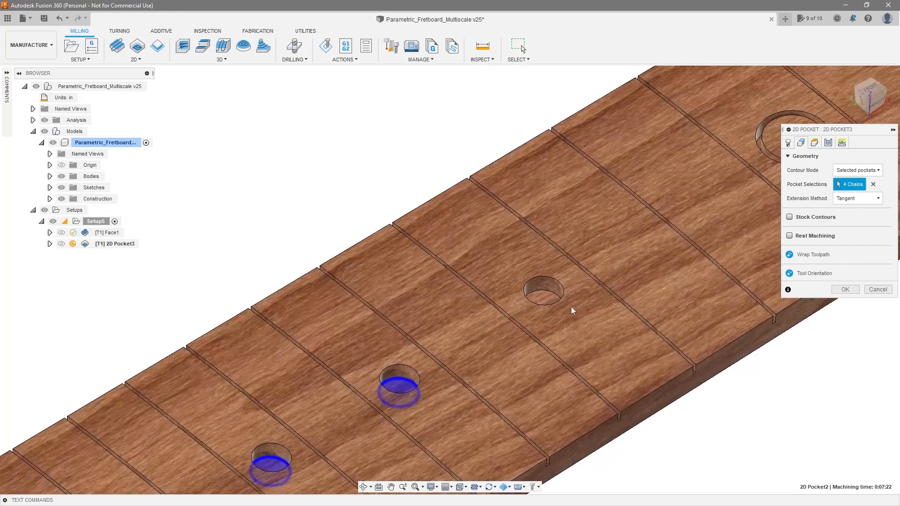
left_click(538, 301)
- Add the floors of the four small inlay holes beyond the ring-shaped pocket to the pocket selection, leaving the ring out
scroll(516, 309, "down", 5)
scroll(505, 313, "up", 5)
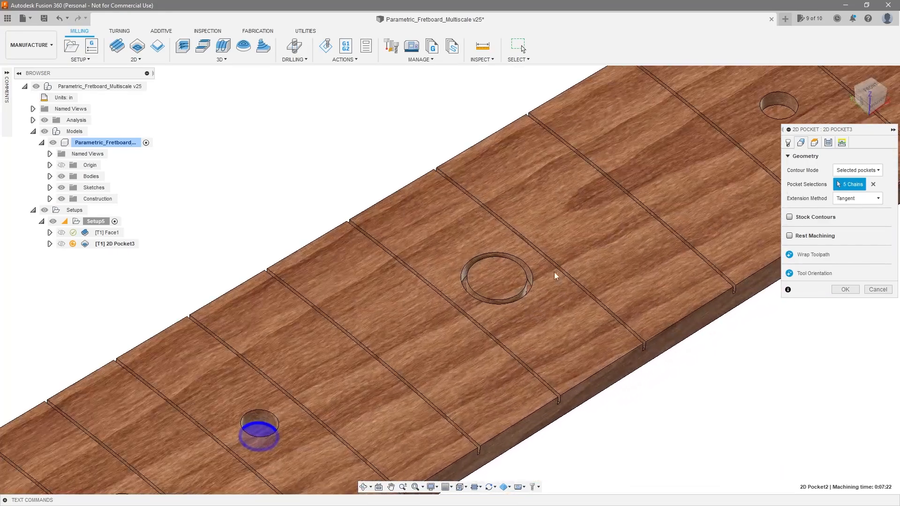
scroll(437, 337, "down", 5)
scroll(490, 289, "up", 5)
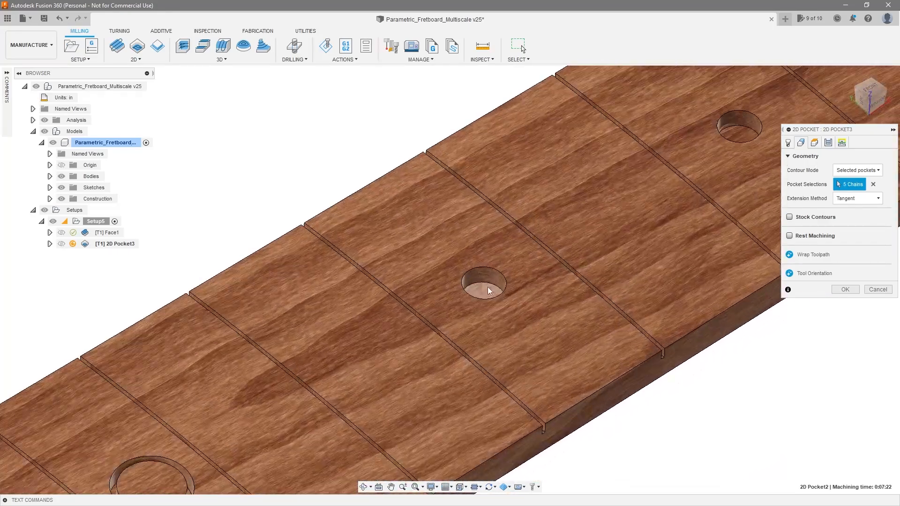
left_click(488, 287)
scroll(580, 255, "up", 2)
left_click(580, 255)
scroll(563, 260, "down", 5)
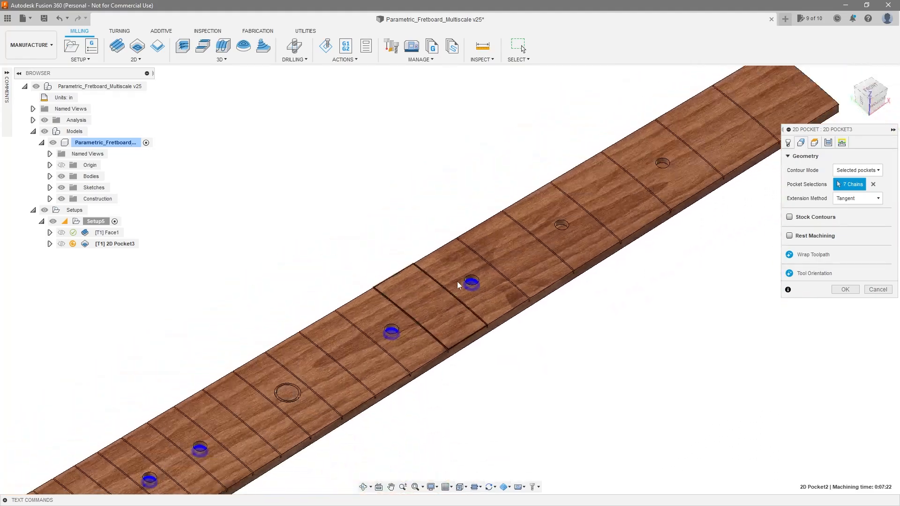
scroll(541, 242, "up", 4)
left_click(532, 240)
scroll(535, 239, "down", 4)
scroll(618, 196, "up", 5)
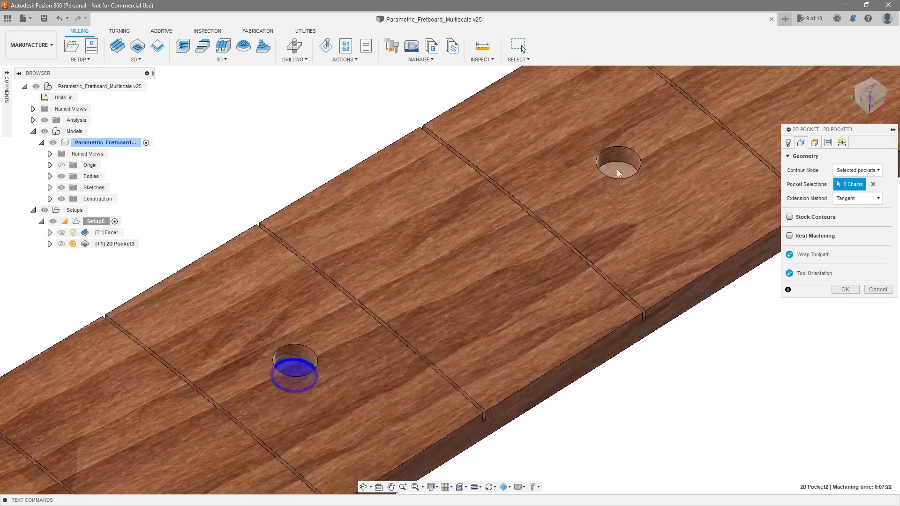
left_click(618, 173)
scroll(649, 220, "down", 5)
scroll(511, 392, "up", 3)
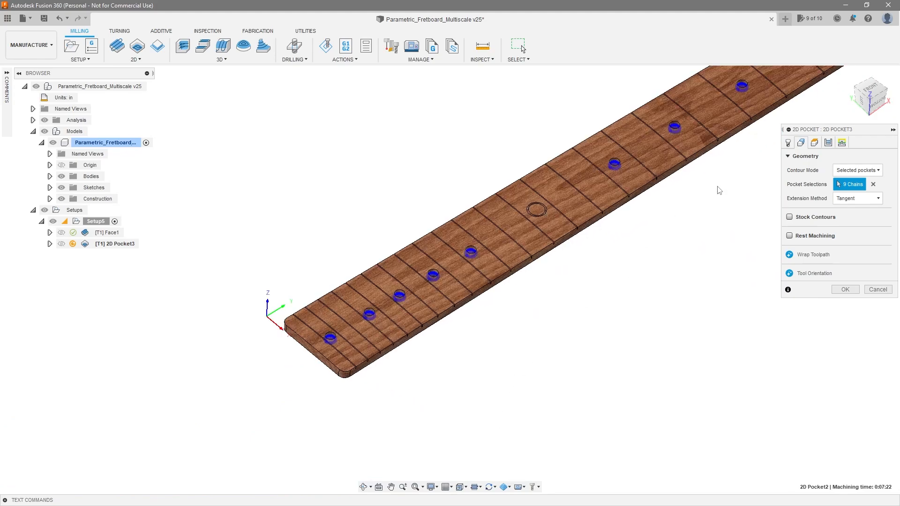
- Inspect the height planes against the fretboard from the left side and set the top height reference to Model top
left_click(814, 144)
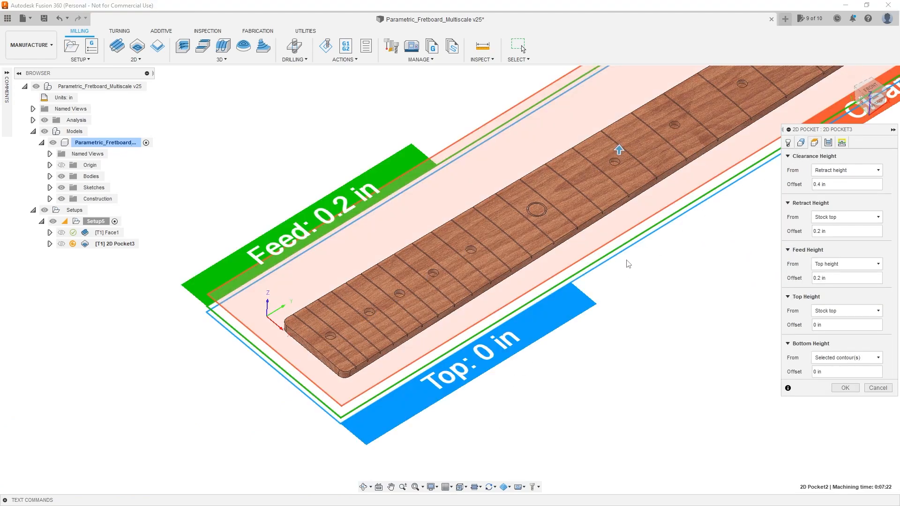
scroll(301, 367, "up", 4)
middle_click_drag(362, 366, 393, 381, "shift")
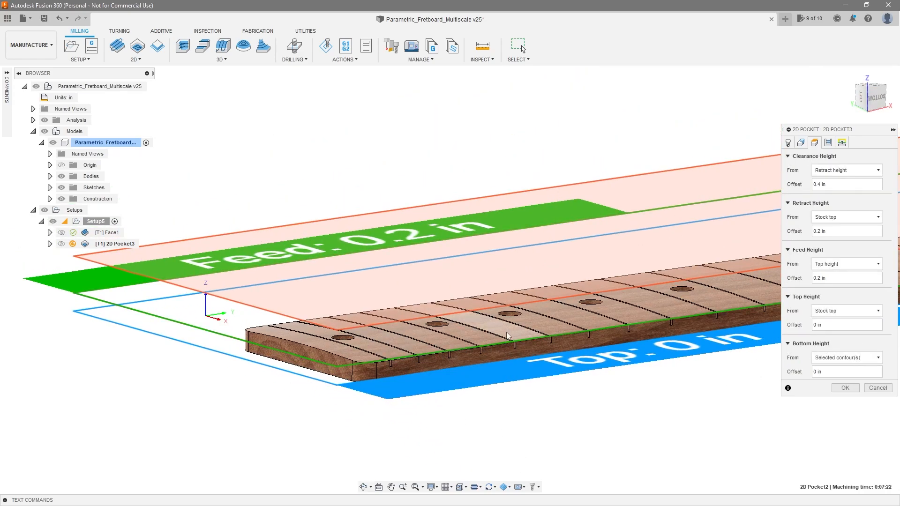
left_click(855, 313)
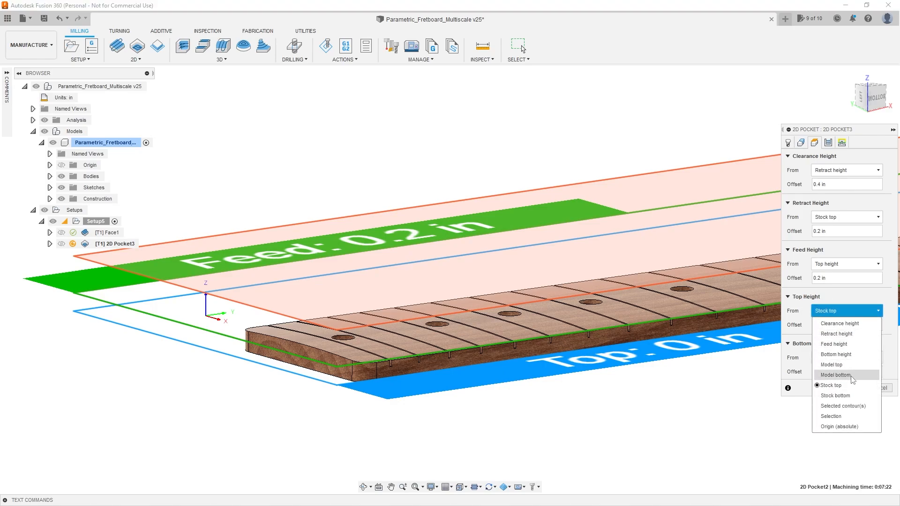
middle_click_drag(627, 398, 675, 369, "shift")
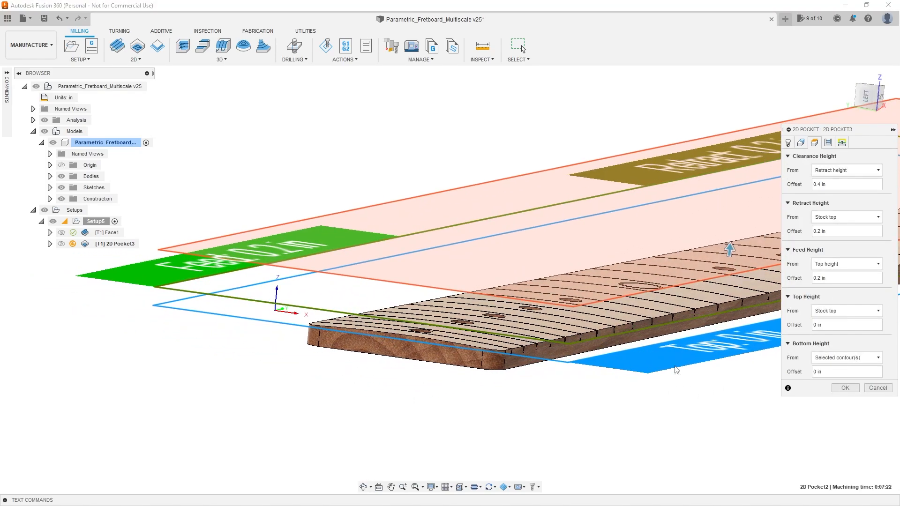
left_click(866, 101)
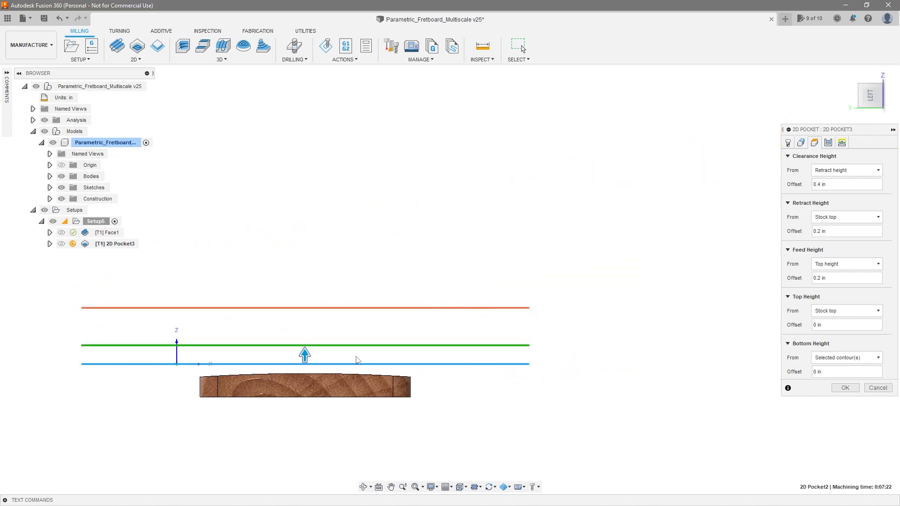
scroll(188, 387, "up", 5)
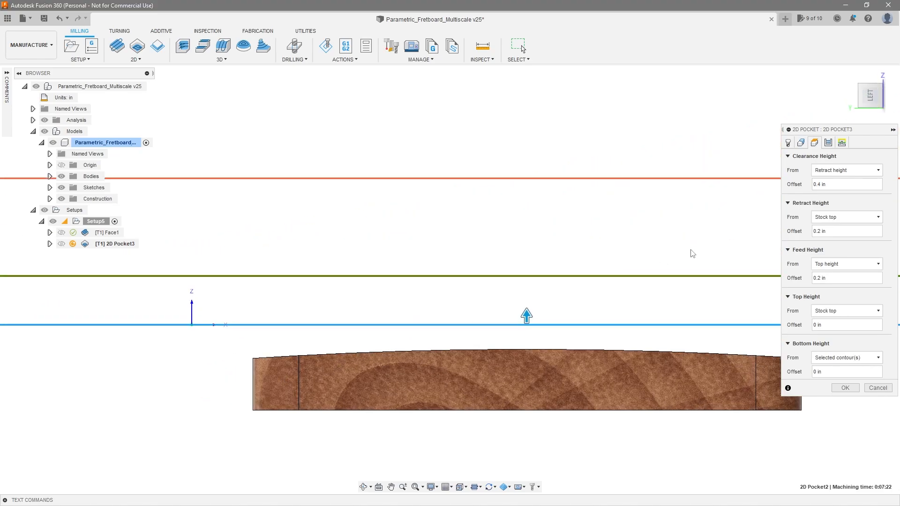
left_click(875, 312)
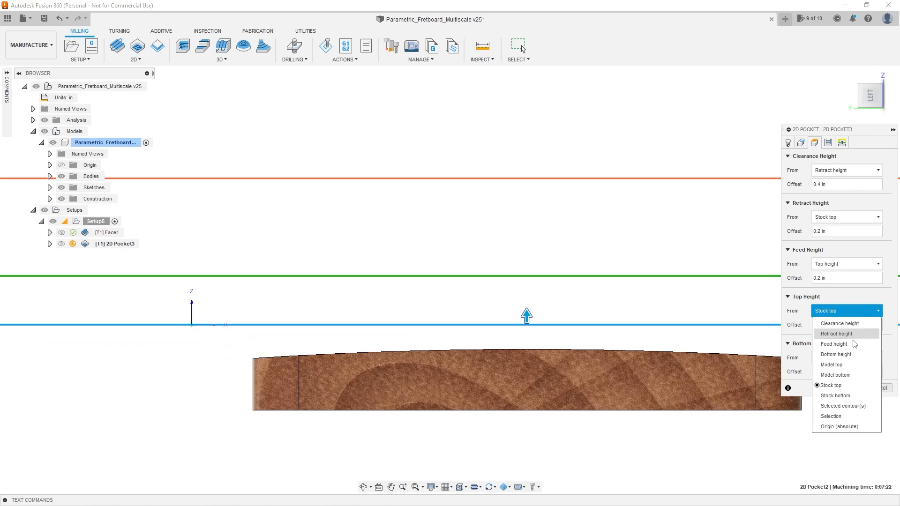
left_click(848, 366)
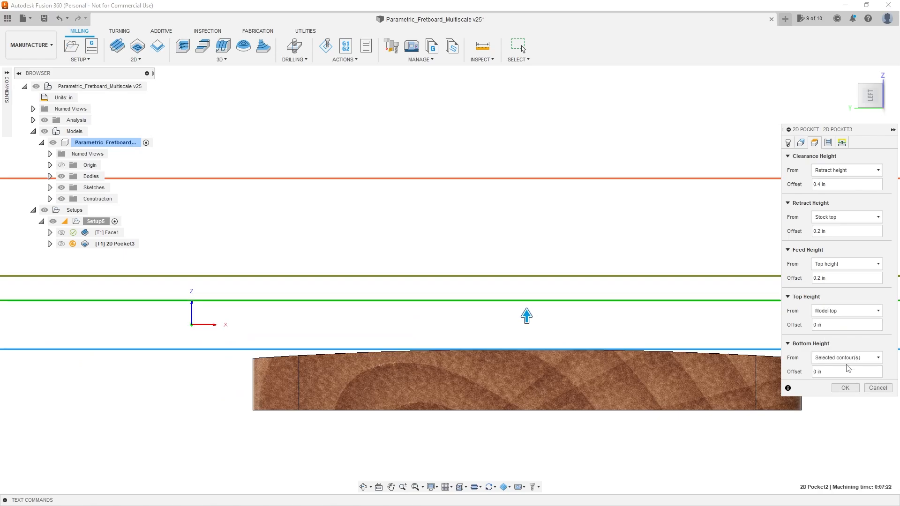
- Set the pocket operation's top height offset to .020 in
left_click(849, 325)
key("BackSpace")
key("BackSpace")
key("BackSpace")
left_click_drag(841, 328, 767, 332)
type(".020")
key("Tab")
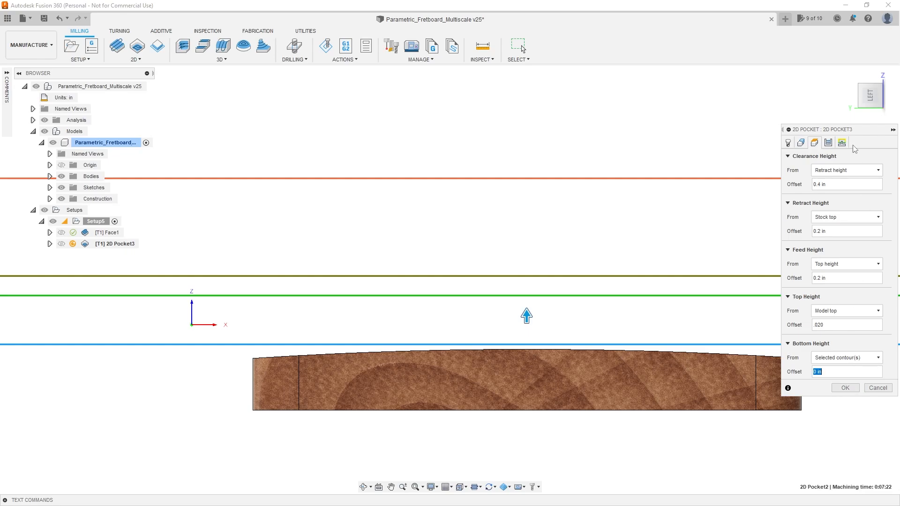
- Set the pocket operation's axial stock to leave to 0 and its radial stock to leave to .010 in
left_click(829, 143)
scroll(538, 226, "down", 4)
middle_click_drag(421, 254, 535, 250, "shift")
scroll(535, 250, "down", 3)
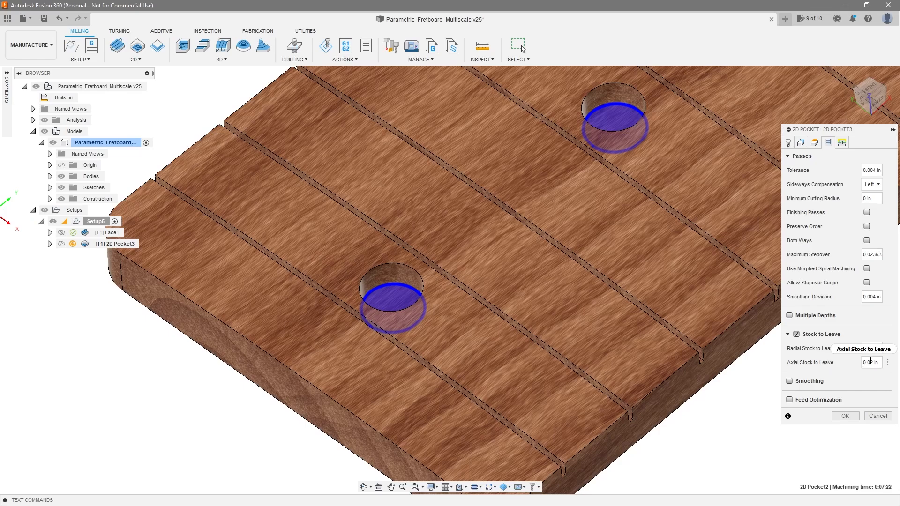
mouse_move(870, 360)
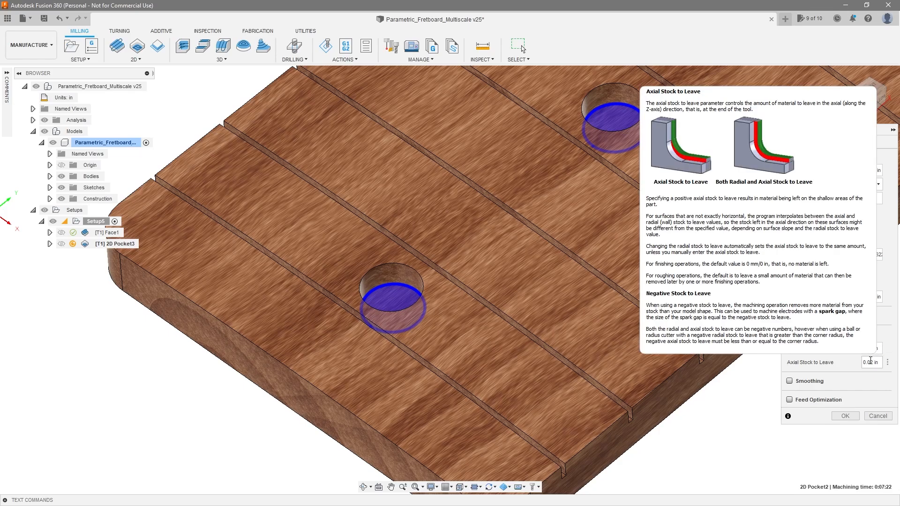
triple_click(877, 362)
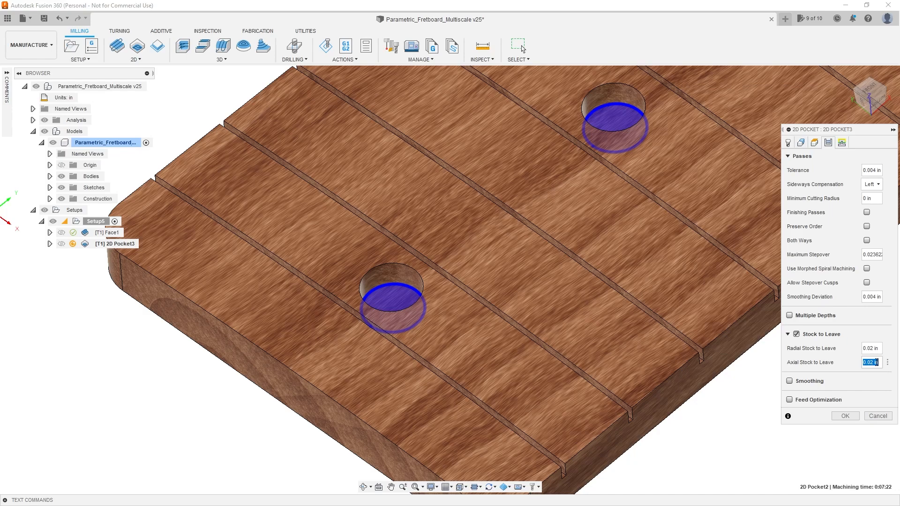
type("0")
key("Tab")
left_click(871, 348)
triple_click(881, 347)
type(".01")
key("Tab")
- Enable multiple depths for the pocket with a maximum roughing stepdown of .010 in
left_click(790, 316)
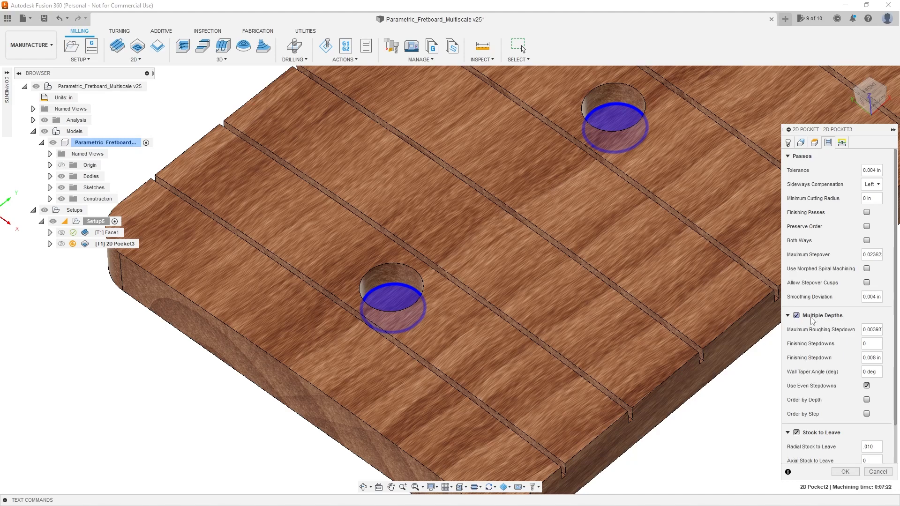
double_click(873, 330)
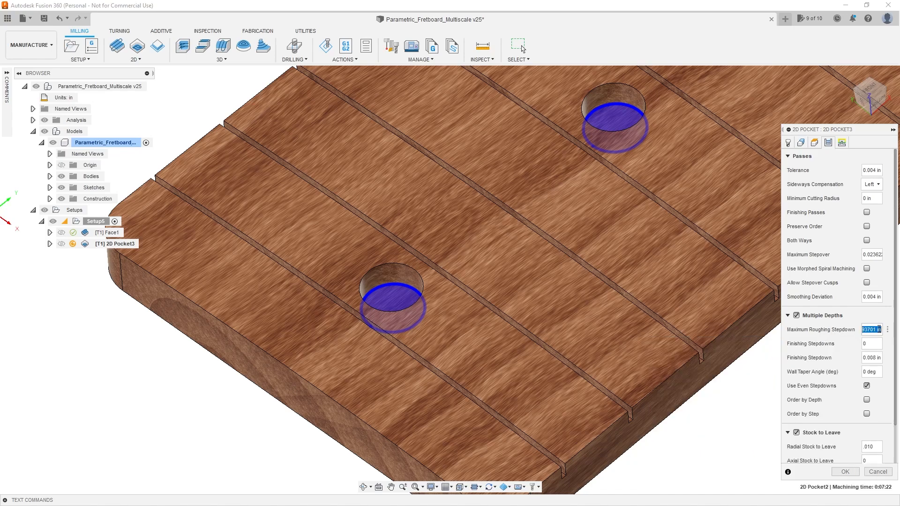
scroll(523, 302, "up", 1)
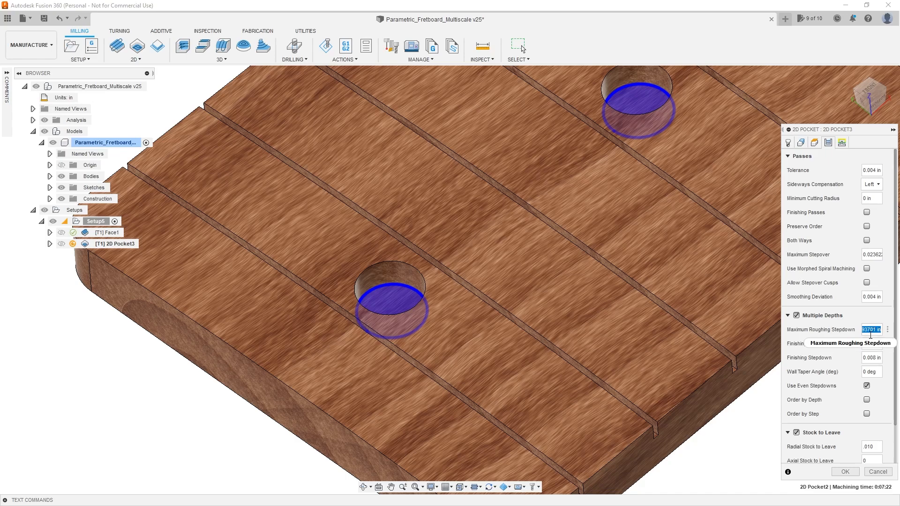
type(".010")
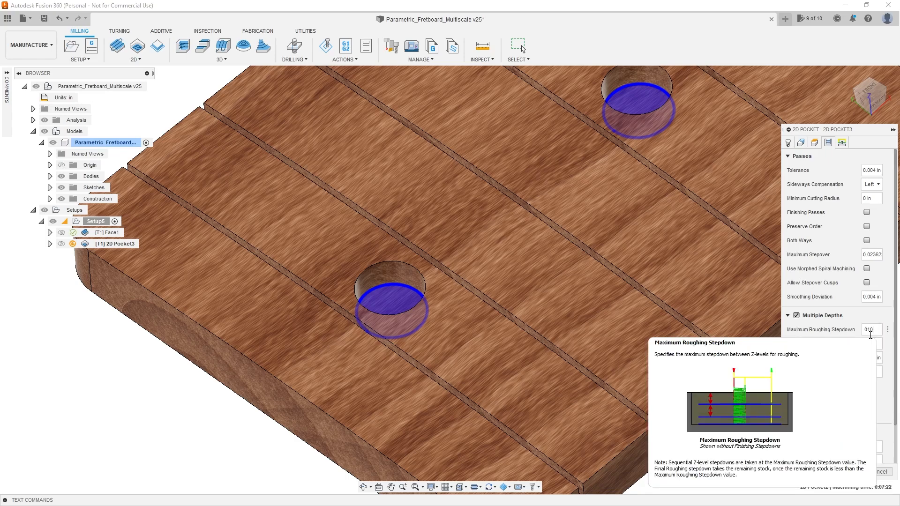
key("Tab")
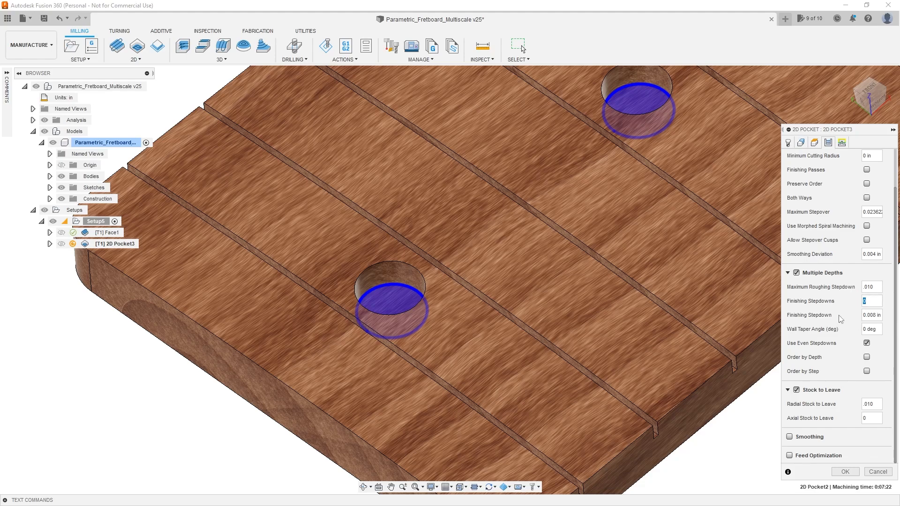
scroll(824, 322, "up", 1)
scroll(853, 386, "up", 1)
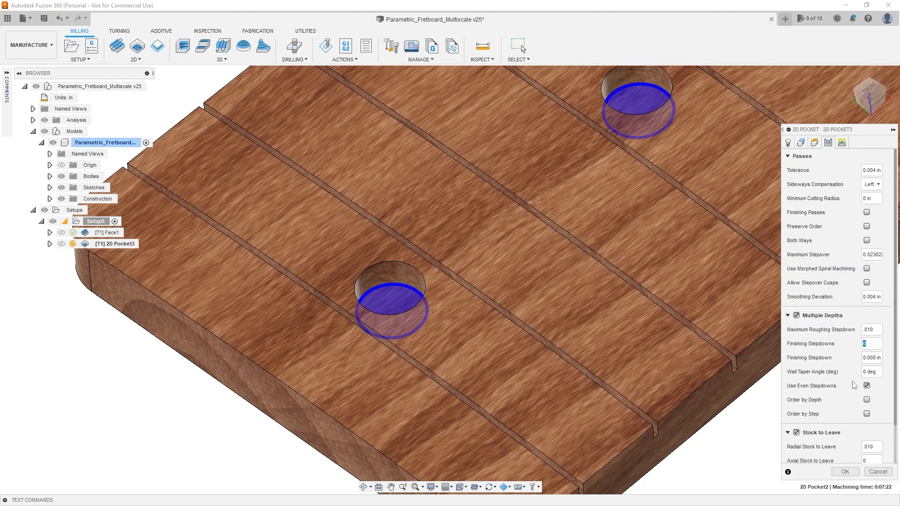
- Set the pocket's maximum stepover to .010 in and accept the operation to generate its toolpath
left_click(871, 254)
key("BackSpace")
type(".010")
key("Tab")
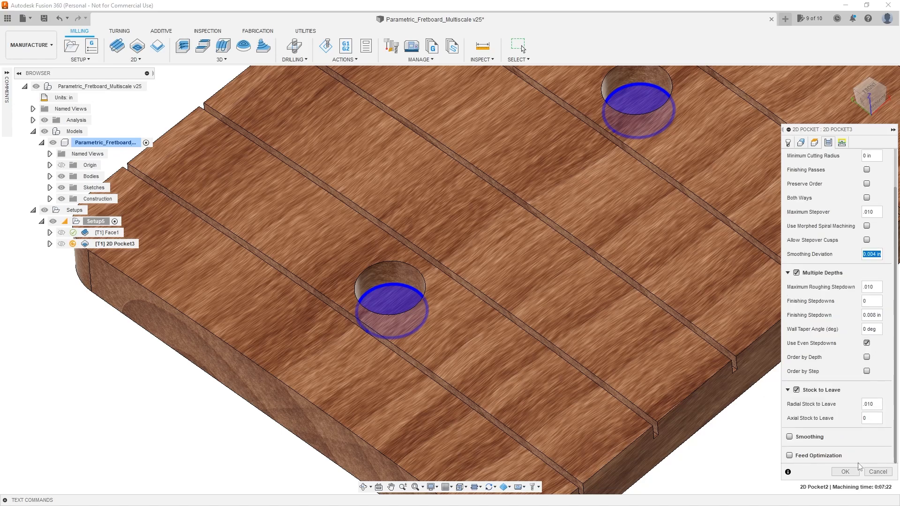
left_click(845, 472)
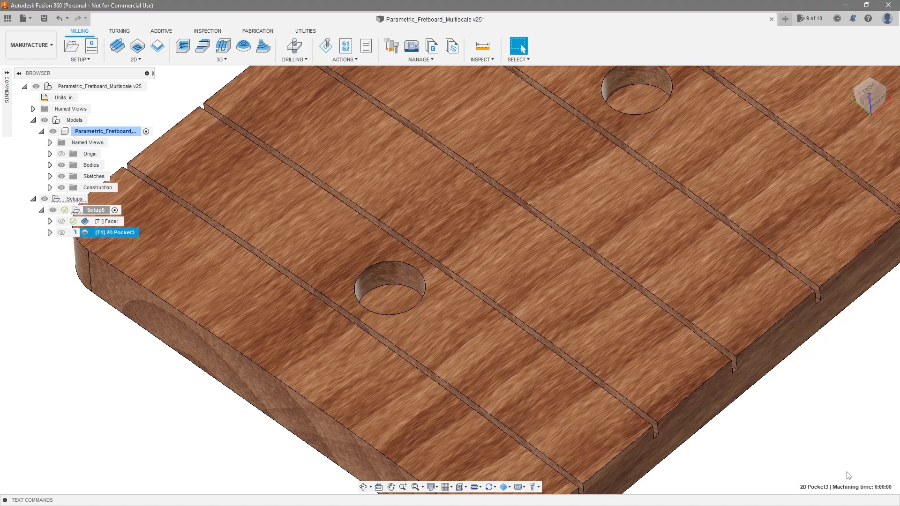
- Simulate the new 2D Pocket operation with a close view of the inlay hole nearest the rounded end
scroll(380, 300, "up", 6)
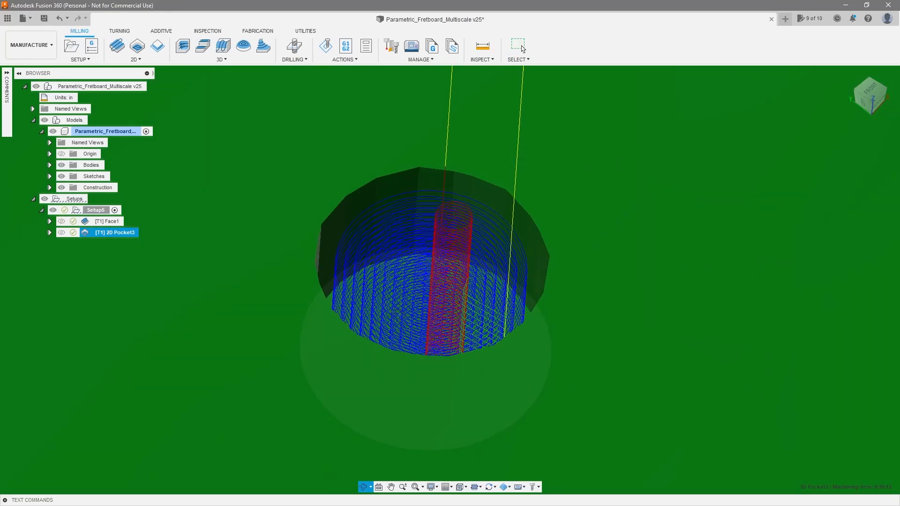
right_click(105, 233)
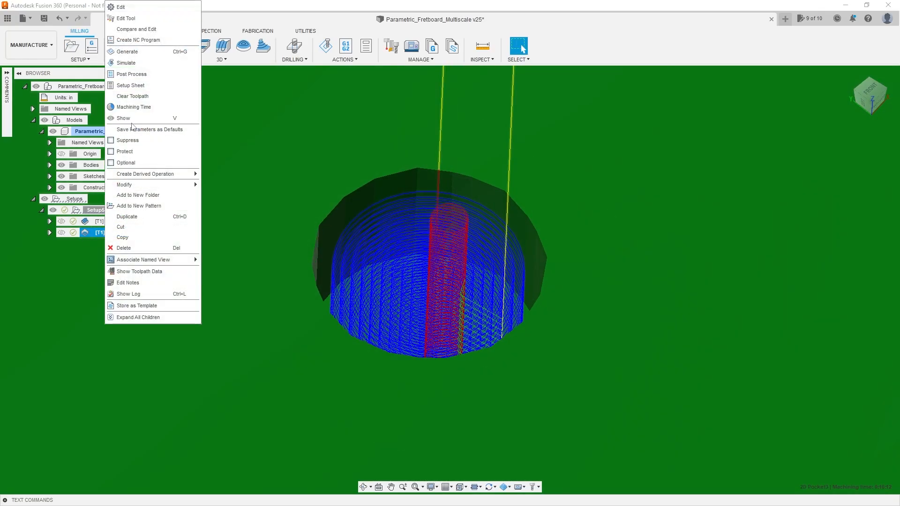
left_click(127, 63)
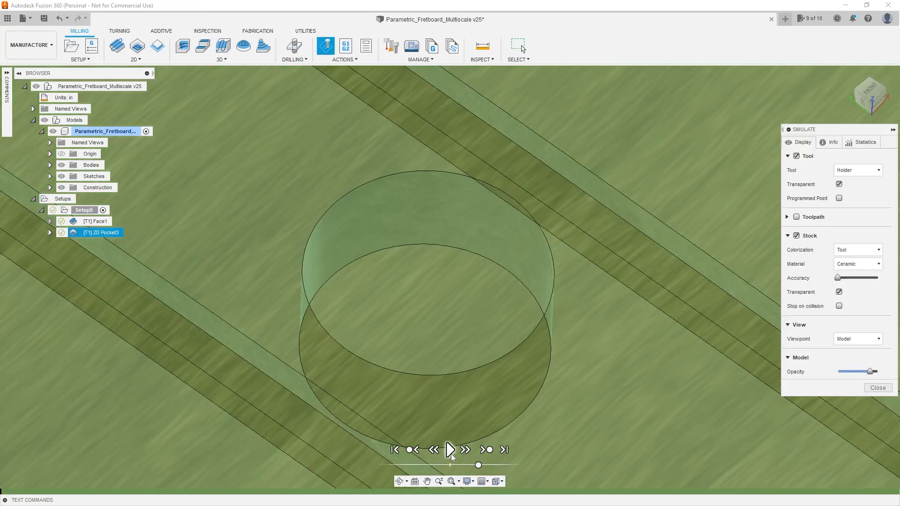
left_click(450, 450)
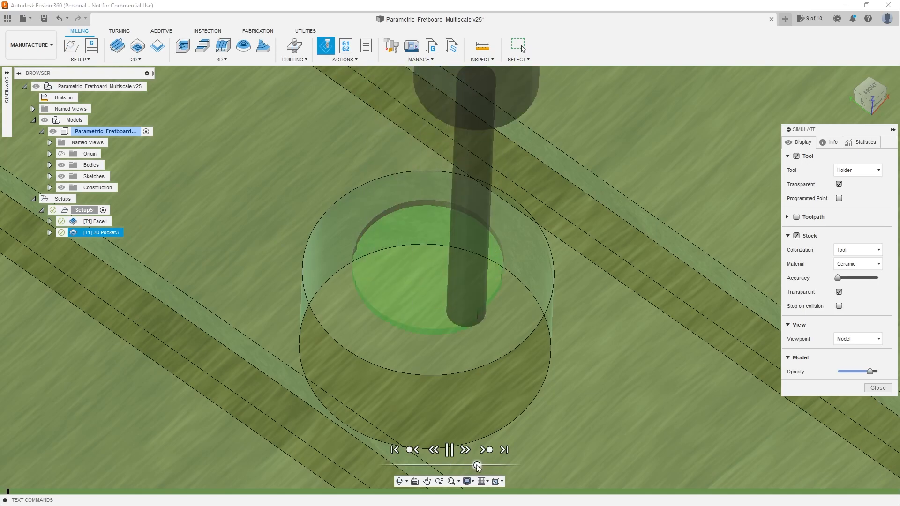
left_click_drag(472, 467, 477, 468)
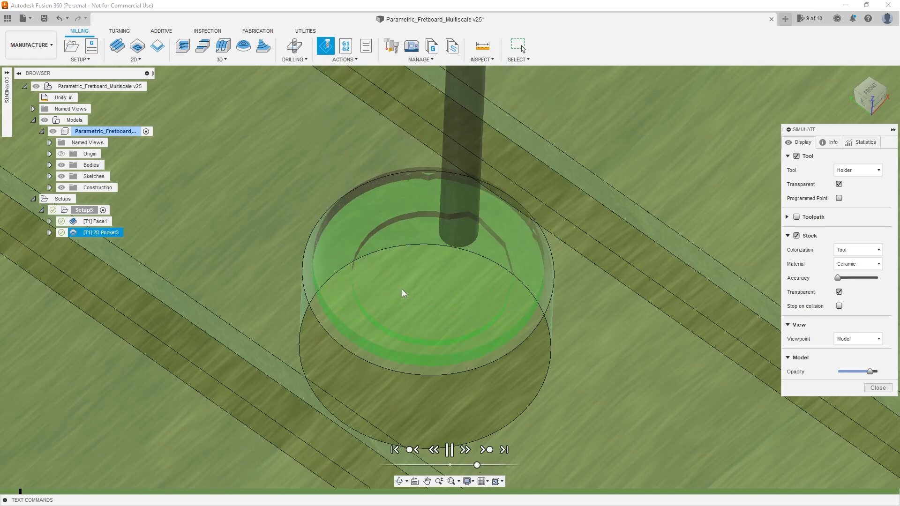
- Follow the simulated cutting of the first inlay hole down to its floor, adjusting the playback speed
scroll(443, 295, "down", 10)
scroll(443, 293, "down", 3)
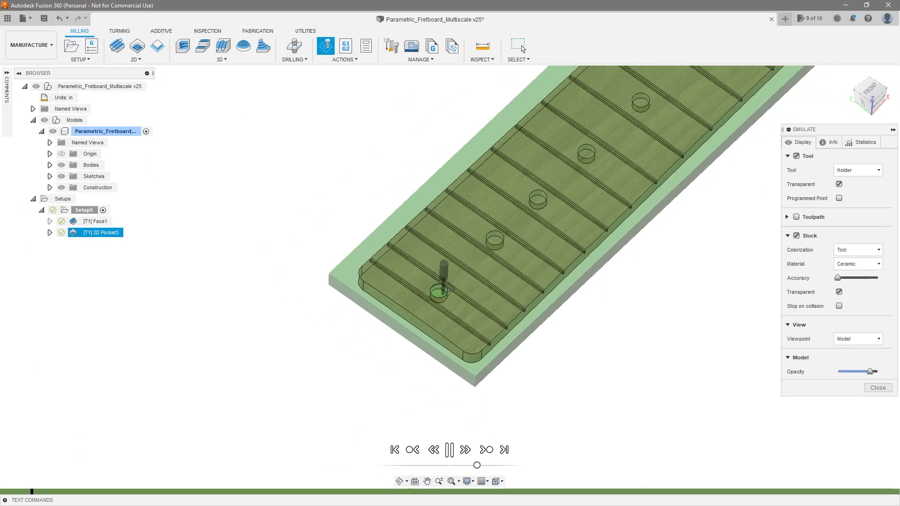
scroll(436, 291, "up", 10)
scroll(436, 286, "up", 5)
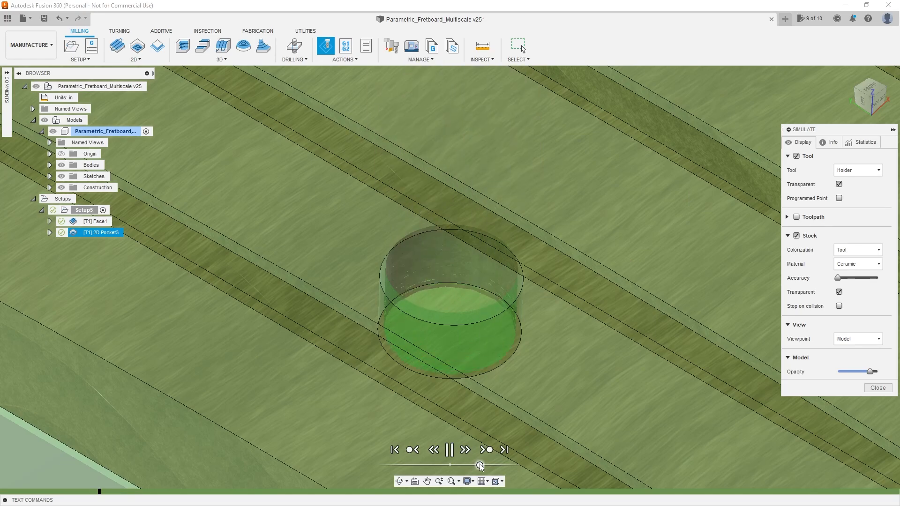
left_click_drag(479, 465, 474, 464)
scroll(496, 297, "up", 1)
scroll(595, 258, "down", 5)
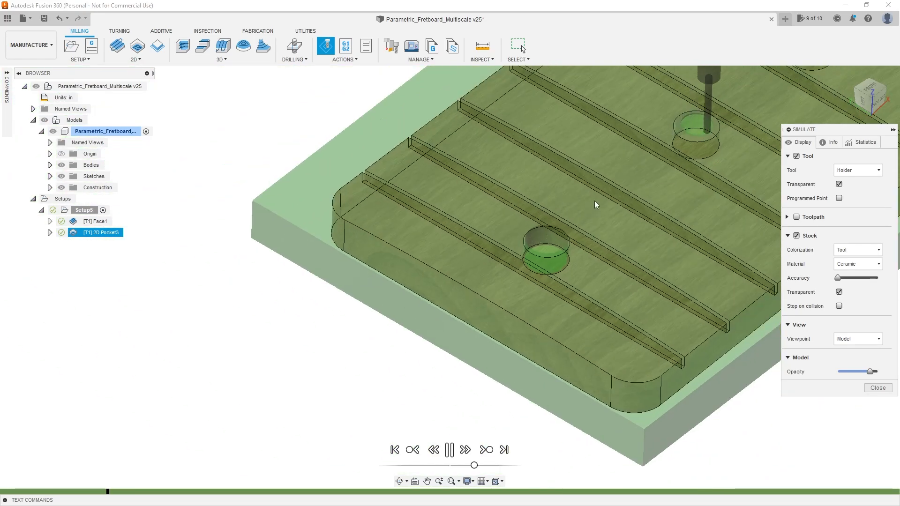
- Examine the radial stock left around the first simulated inlay hole, looking straight down on the fretboard face
middle_click_drag(596, 204, 550, 272, "shift")
left_click(873, 95)
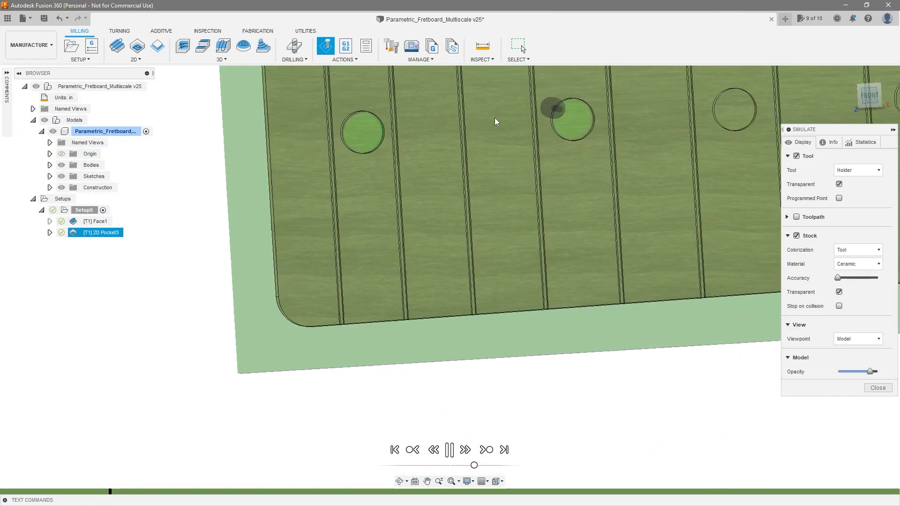
scroll(431, 149, "up", 10)
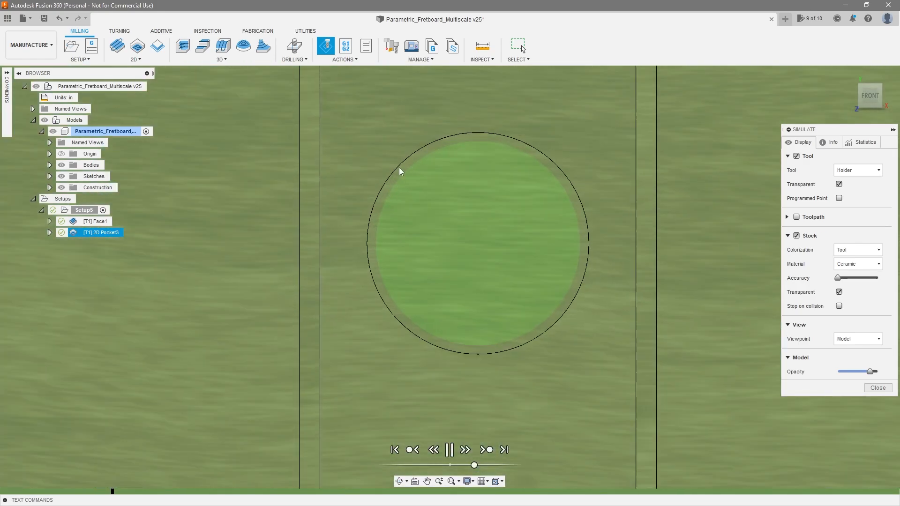
scroll(531, 331, "down", 10)
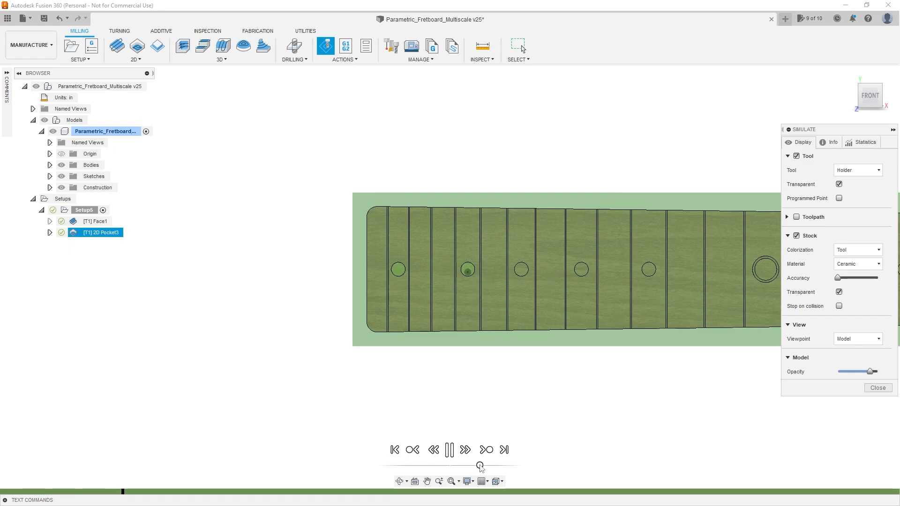
scroll(289, 355, "down", 3)
scroll(377, 346, "down", 5)
scroll(446, 350, "up", 5)
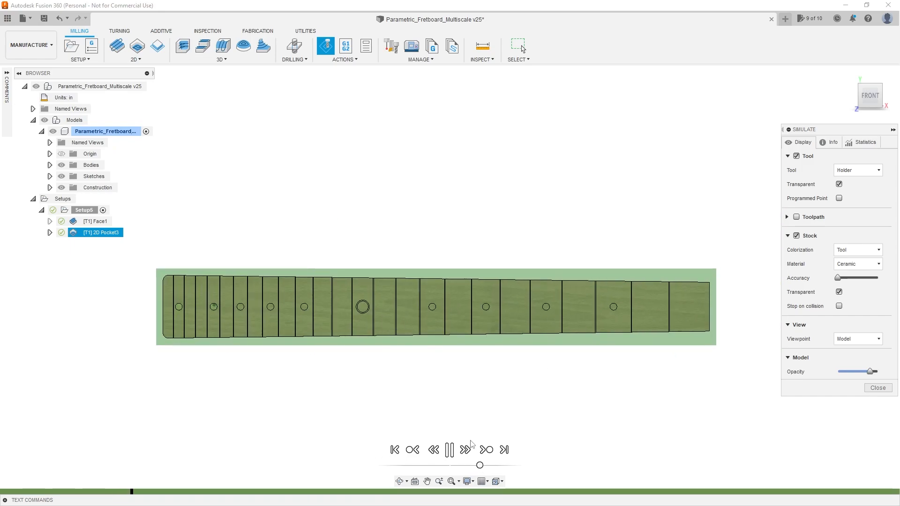
- Speed up the pocket simulation to the end, check the finished inlay holes, and close the simulation
left_click_drag(479, 467, 488, 467)
scroll(368, 365, "down", 3)
scroll(465, 258, "up", 6)
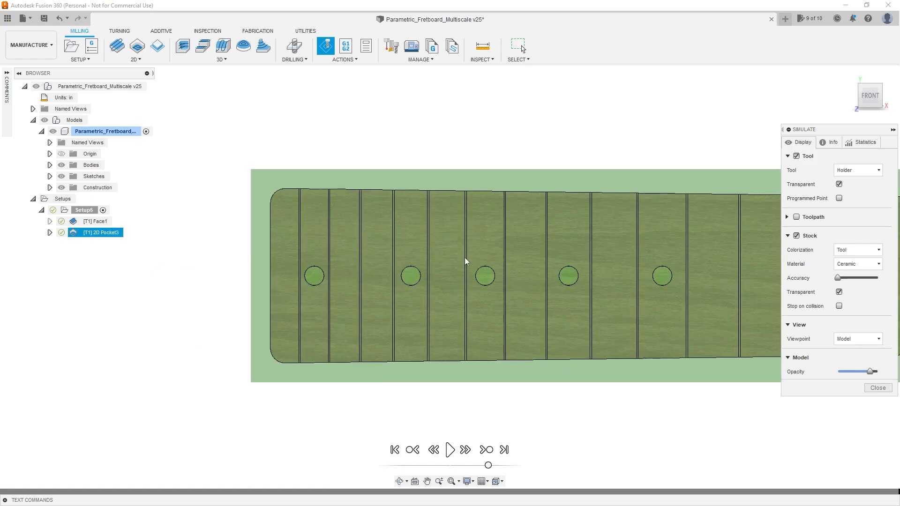
left_click(878, 387)
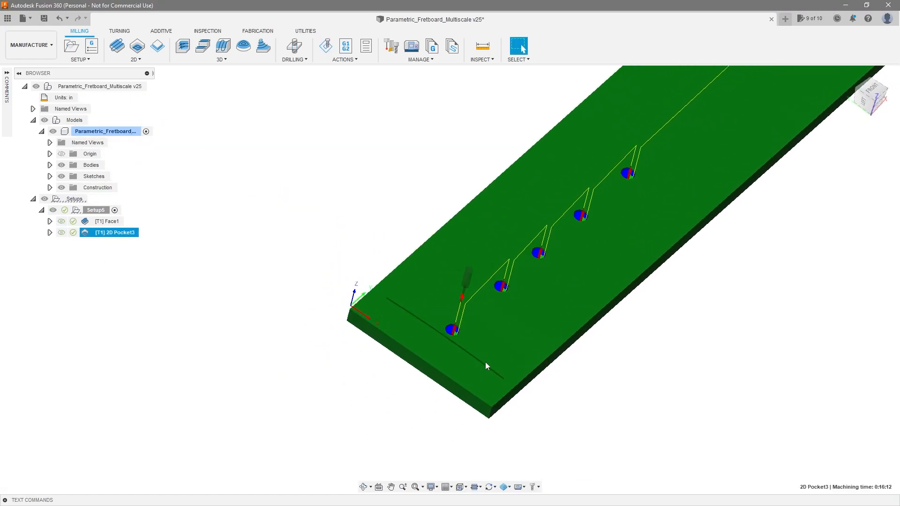
left_click(197, 275)
scroll(387, 320, "up", 3)
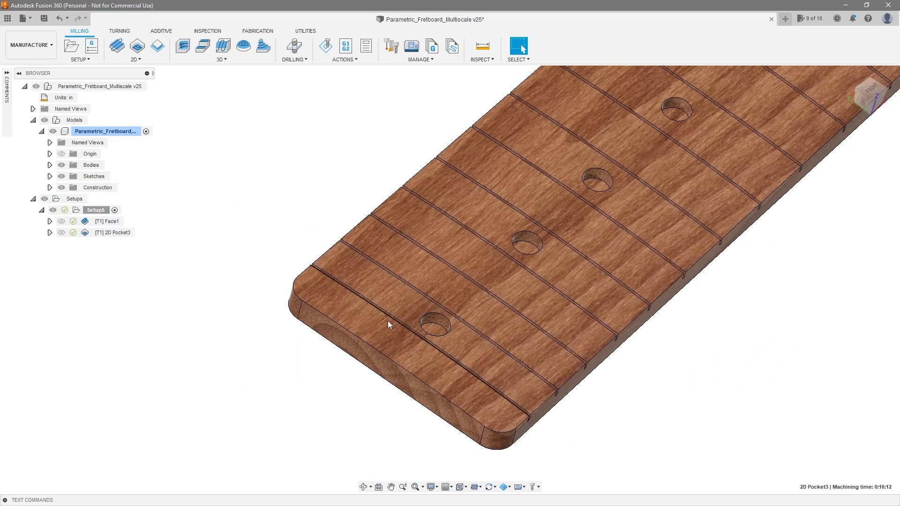
- Create a derived 2D Contour operation from the 2D Pocket3 inlay hole operation
left_click(110, 233)
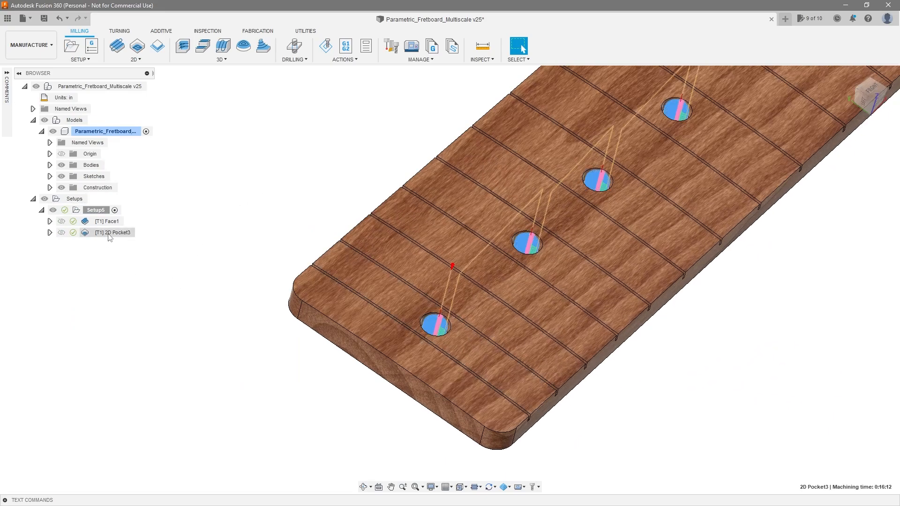
right_click(109, 234)
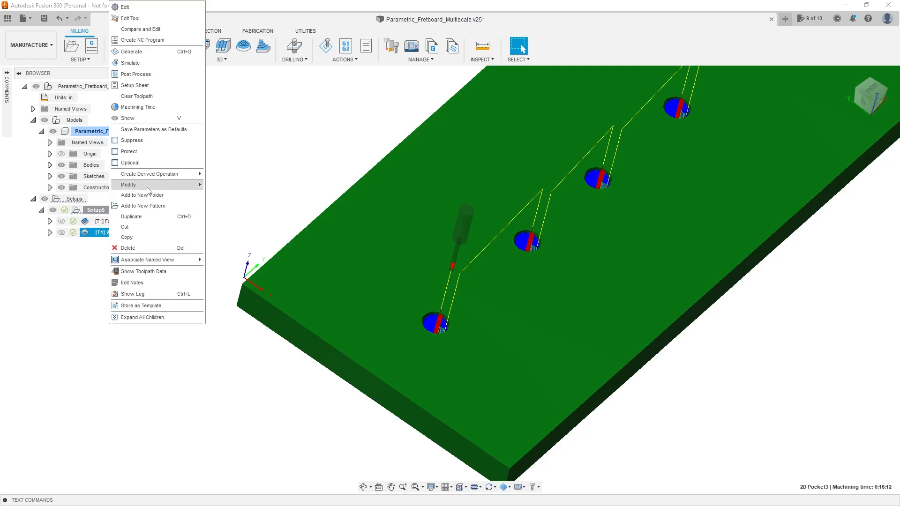
mouse_move(165, 176)
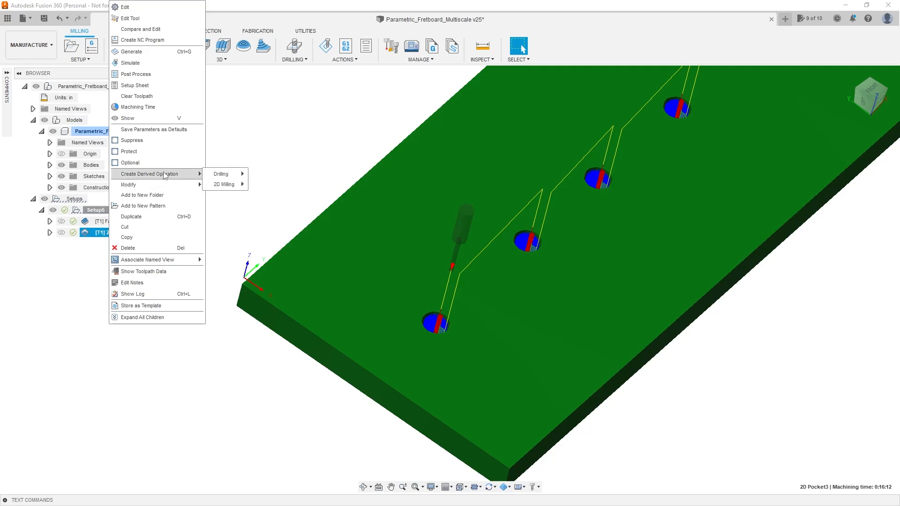
mouse_move(229, 186)
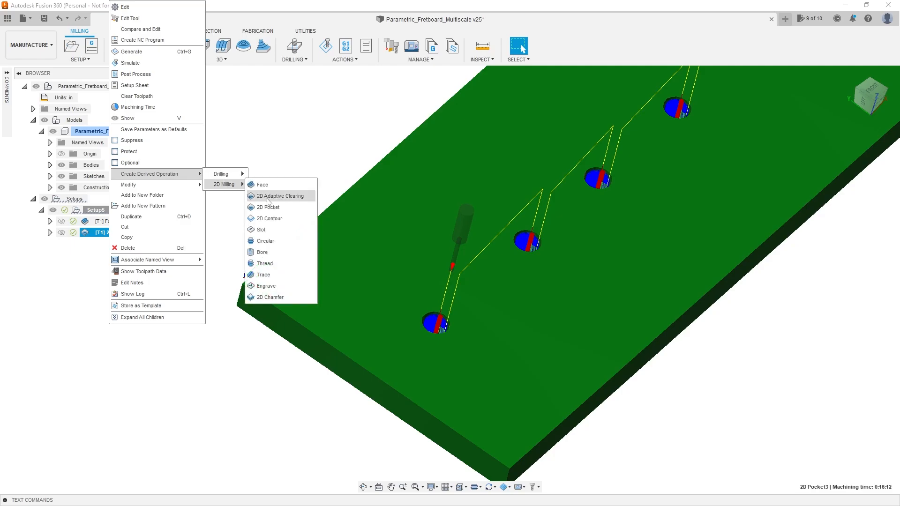
left_click(272, 219)
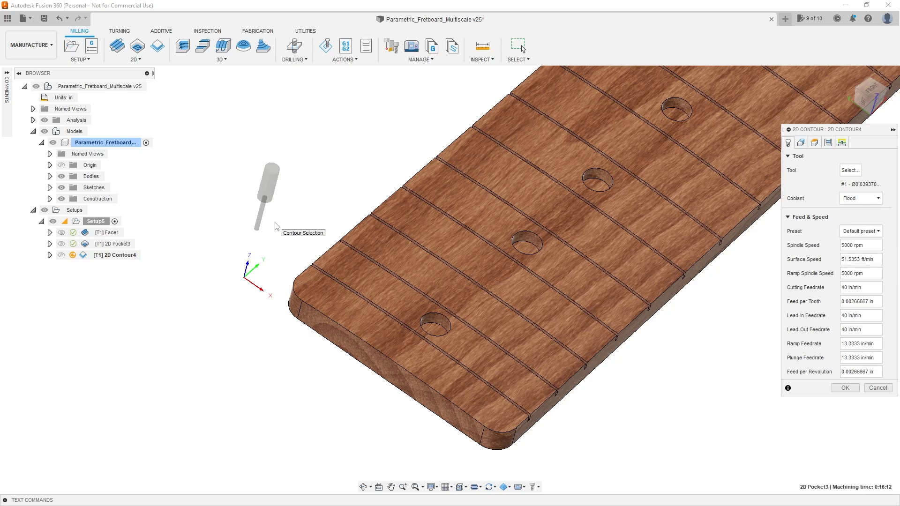
- Check the inlay hole contours carried over to the derived 2D Contour and disable Multiple Depths in its passes
left_click(806, 146)
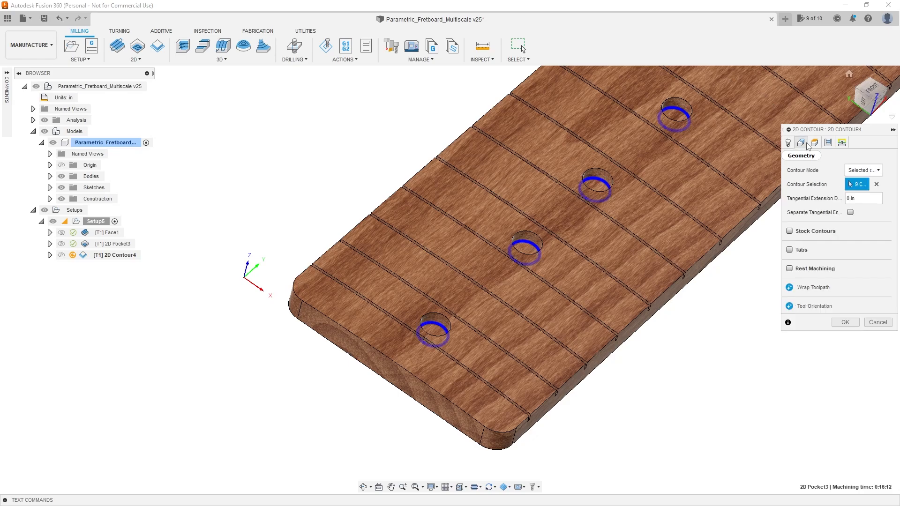
scroll(444, 319, "up", 3)
scroll(476, 302, "down", 4)
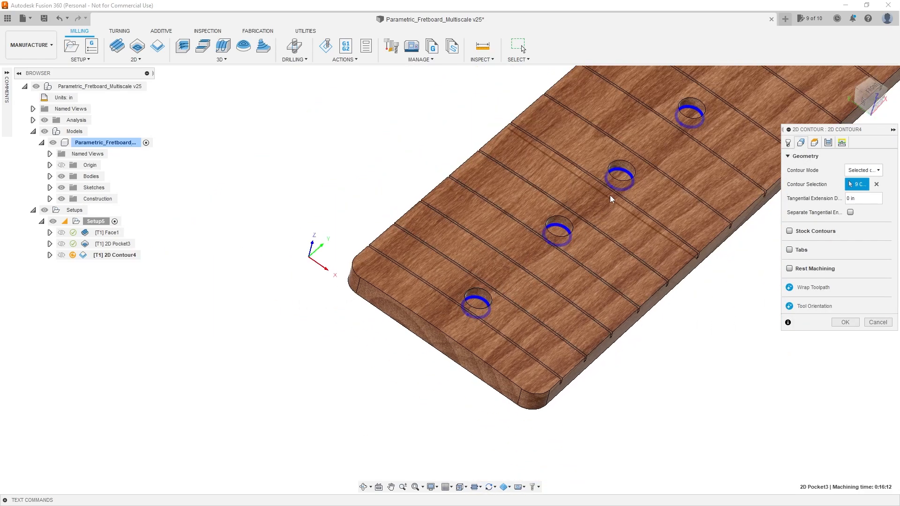
scroll(610, 195, "up", 2)
left_click(828, 143)
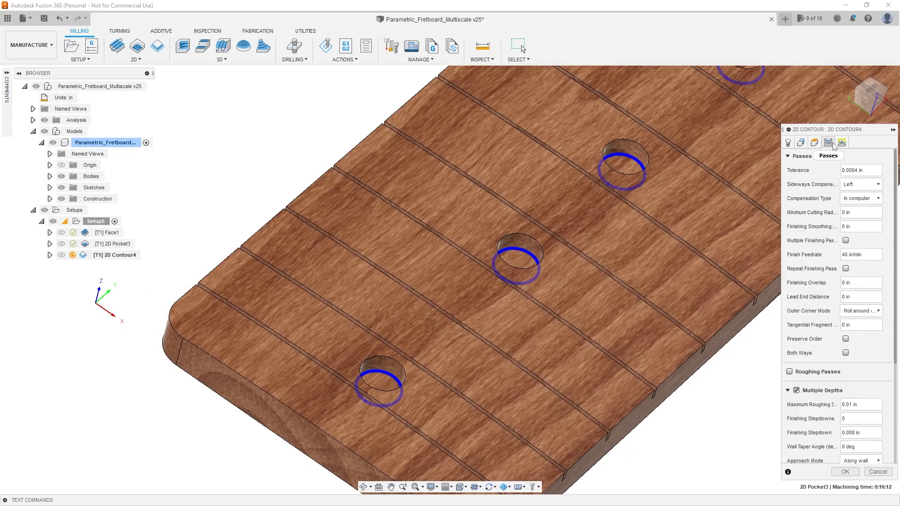
scroll(814, 398, "down", 5)
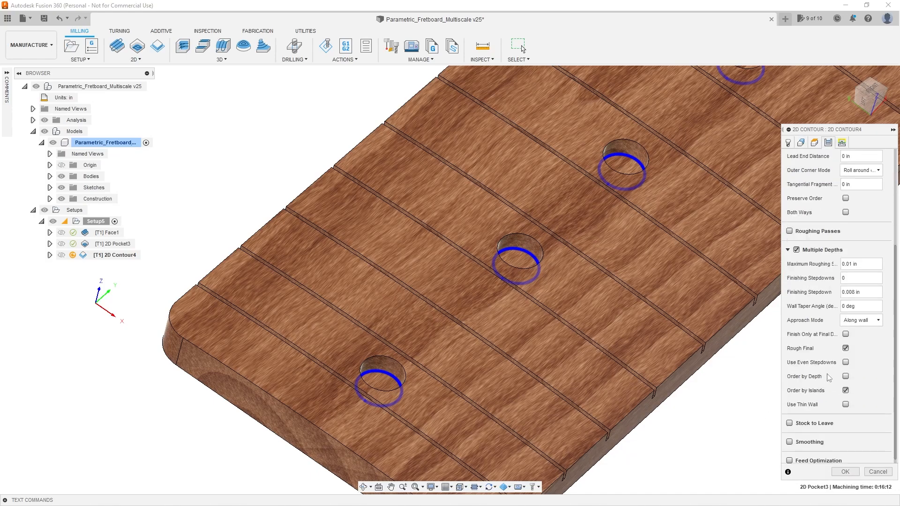
left_click(797, 250)
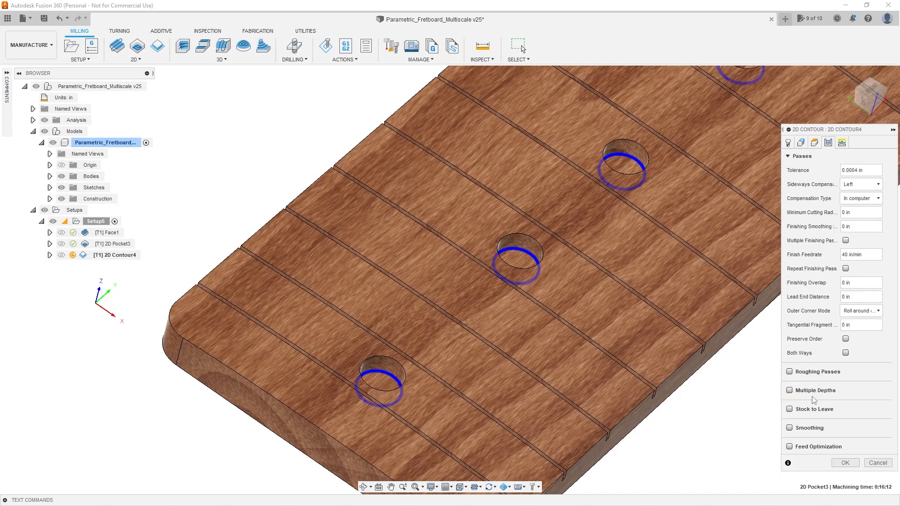
- Enable Stock to Leave for the 2D Contour with a radial allowance of 0.005 in and generate the toolpath
left_click(790, 409)
scroll(834, 408, "down", 1)
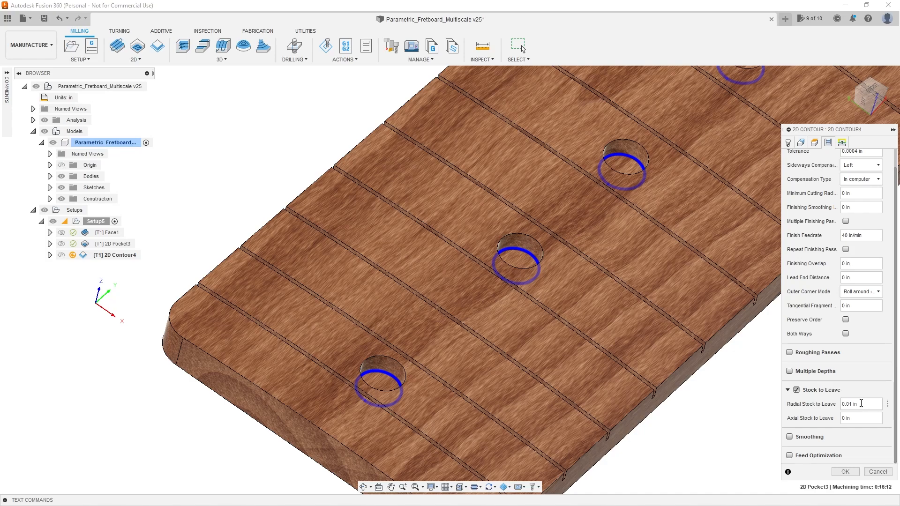
left_click_drag(864, 408, 806, 406)
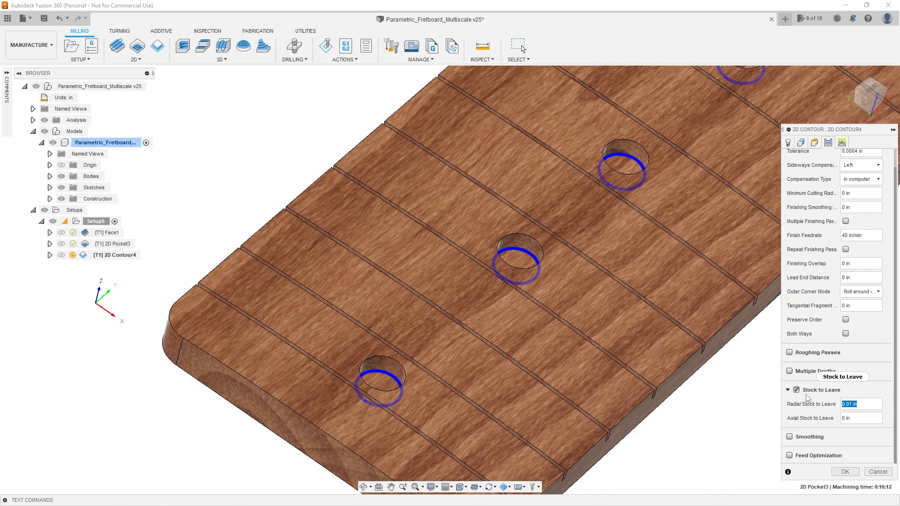
type(".005")
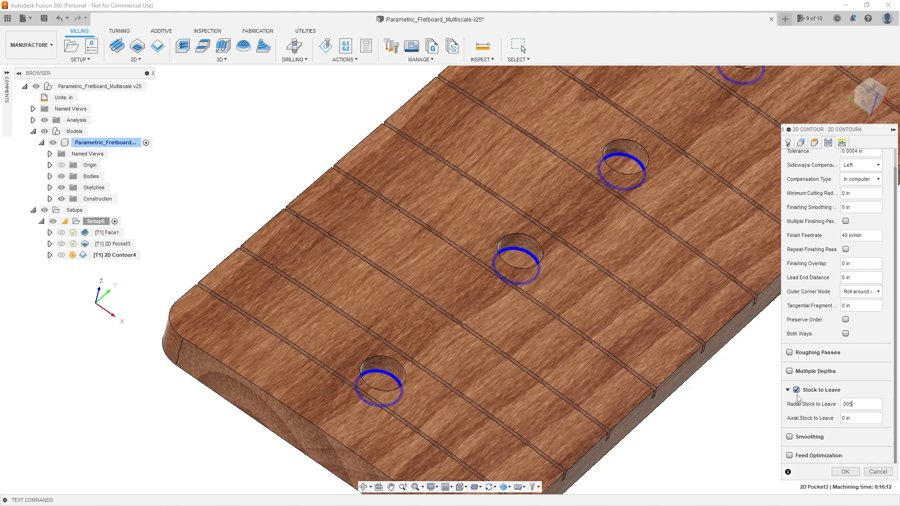
key("Return")
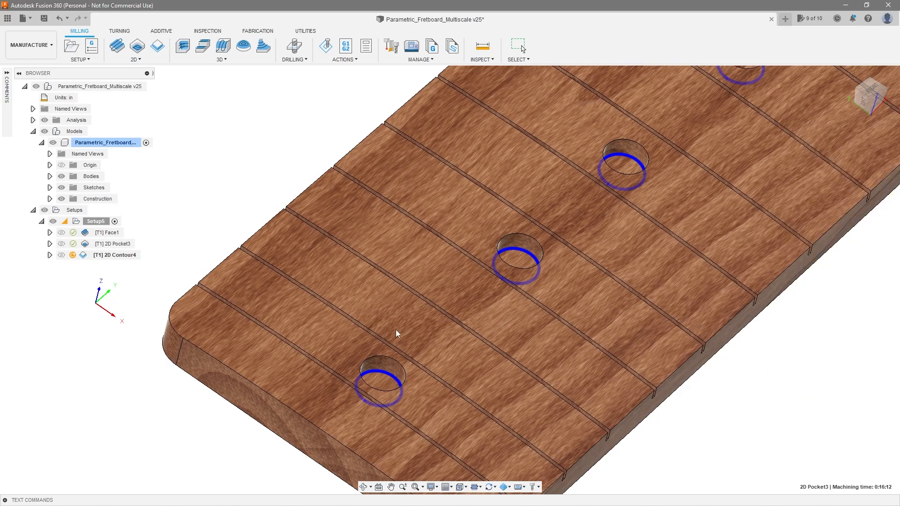
- Simulate the 2D Contour4 finishing toolpath and follow the cutter from one small inlay hole to the next
scroll(359, 401, "up", 4)
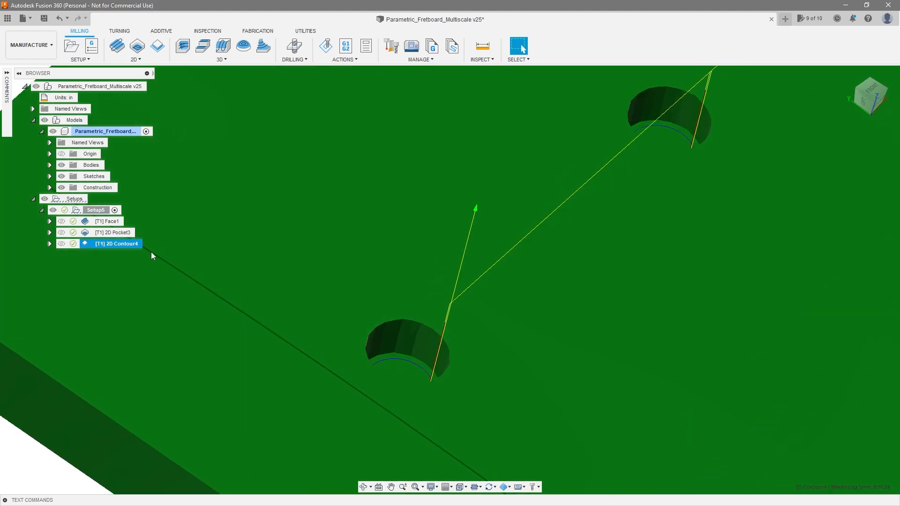
right_click(124, 243)
left_click(173, 63)
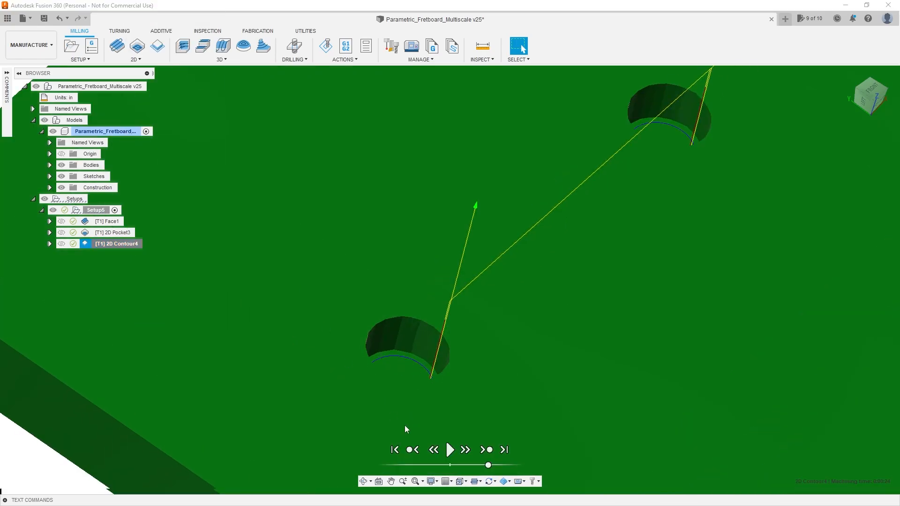
left_click(449, 450)
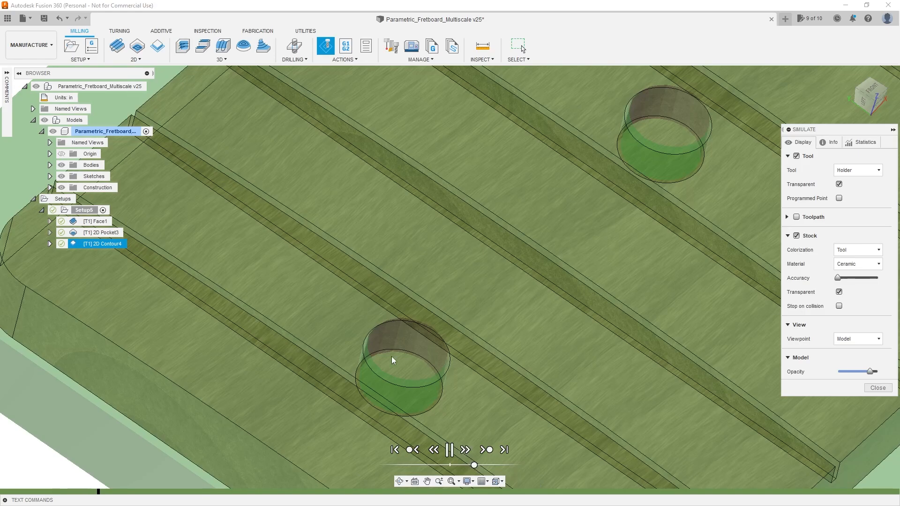
scroll(396, 359, "down", 8)
scroll(516, 263, "up", 5)
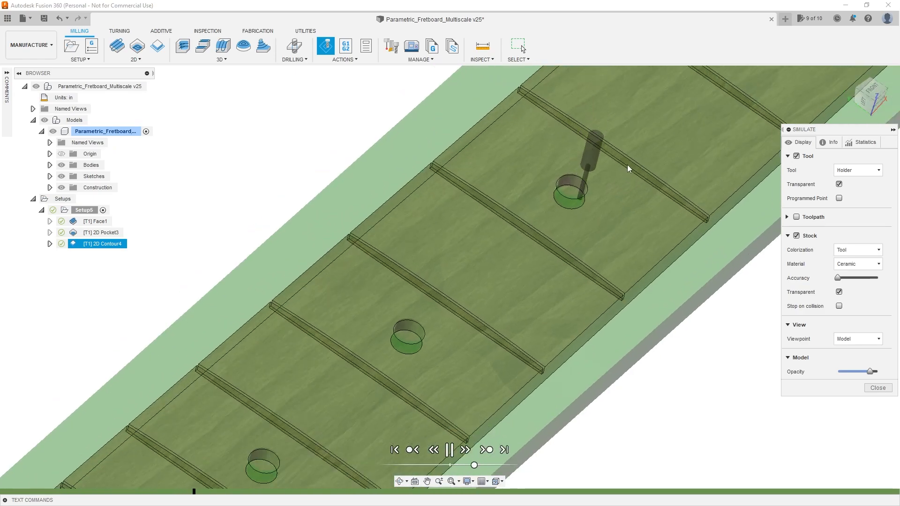
- Inspect a finished inlay hole up close, check the cutting order along the fretboard, and close the simulation
scroll(590, 178, "up", 8)
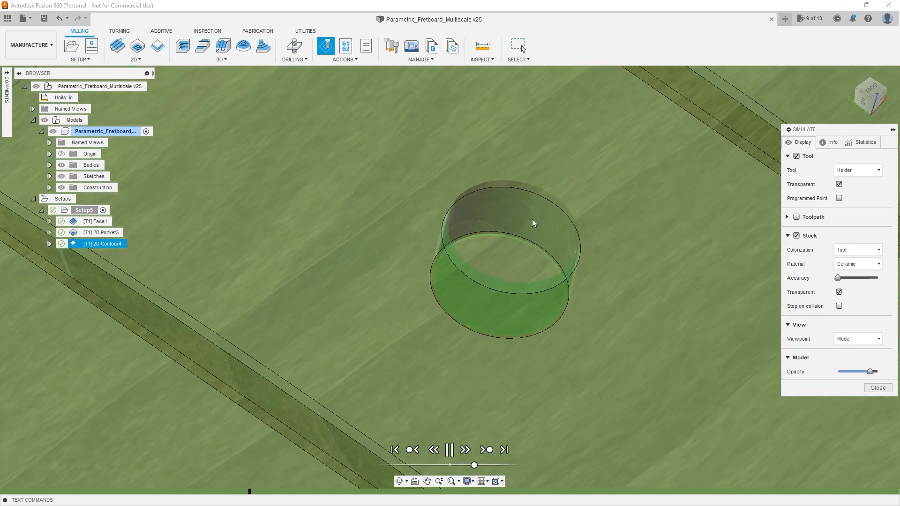
scroll(532, 218, "down", 8)
scroll(628, 163, "up", 3)
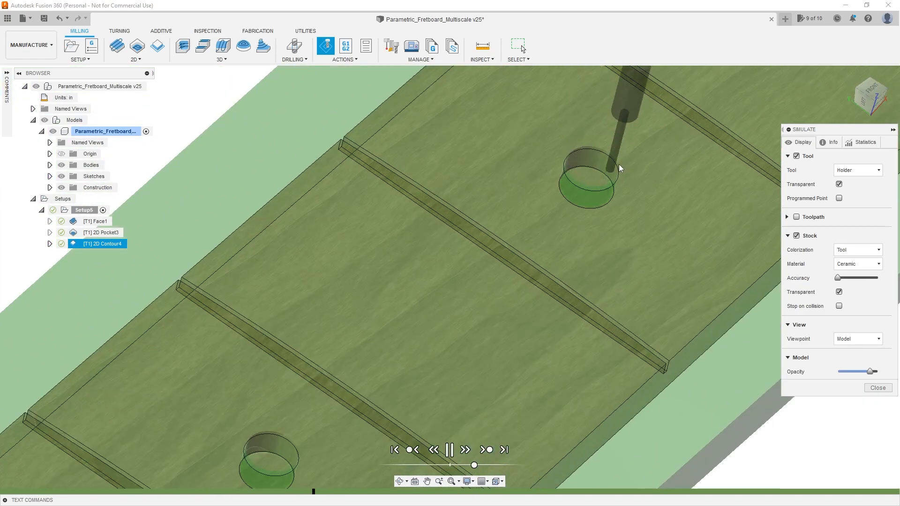
scroll(625, 178, "down", 8)
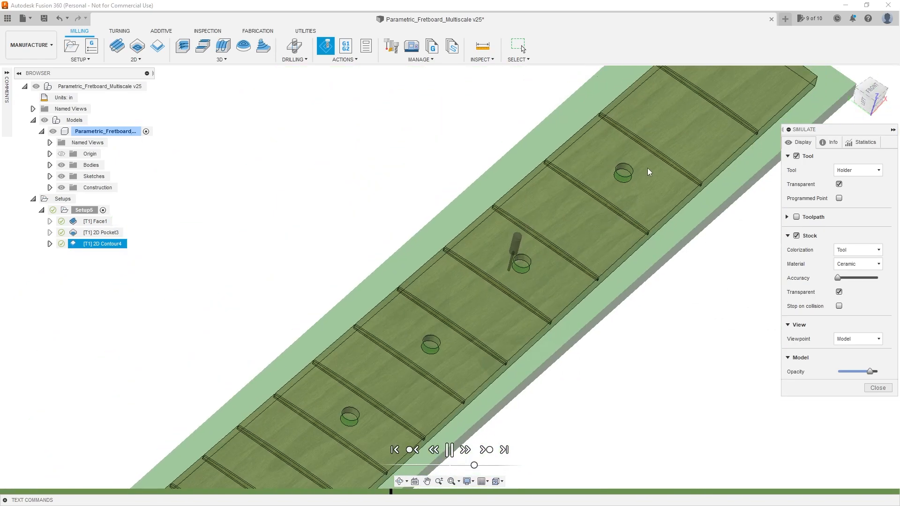
scroll(564, 263, "up", 3)
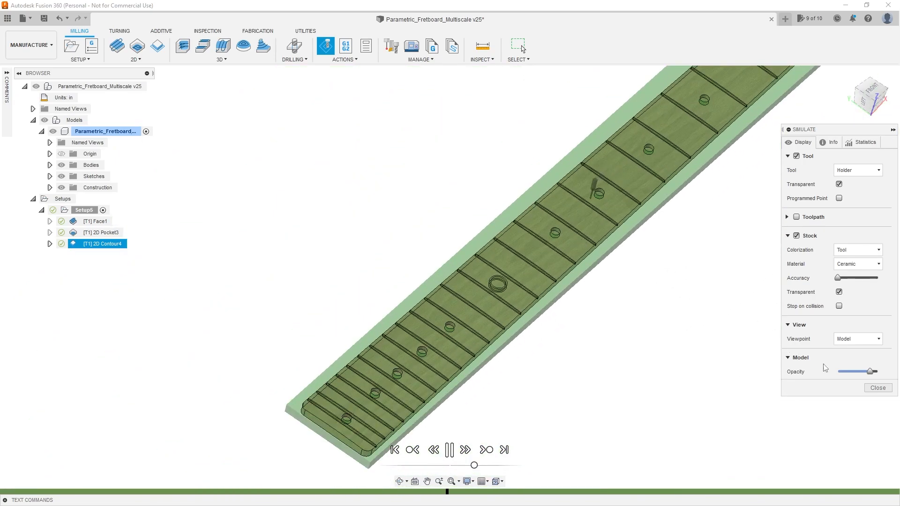
left_click(878, 388)
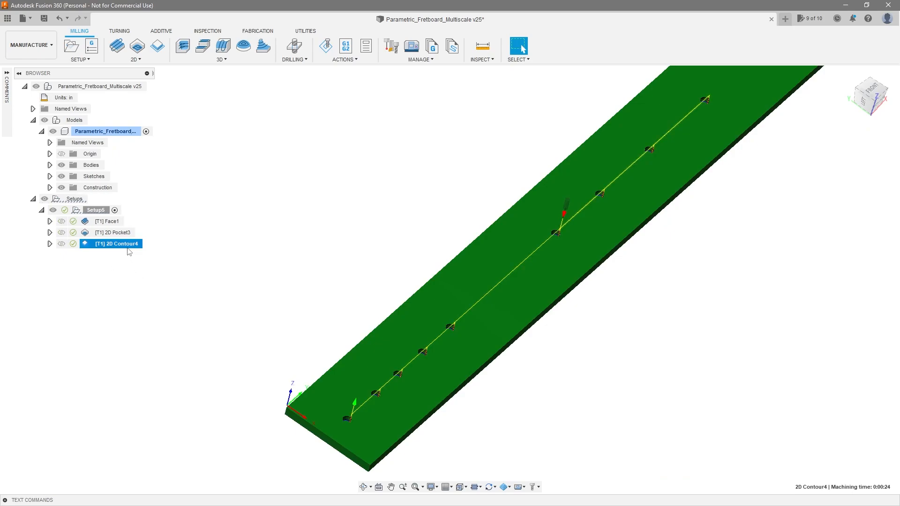
- Edit the 2D Contour4 operation to enable Preserve Order and regenerate its toolpath
right_click(129, 252)
left_click(150, 8)
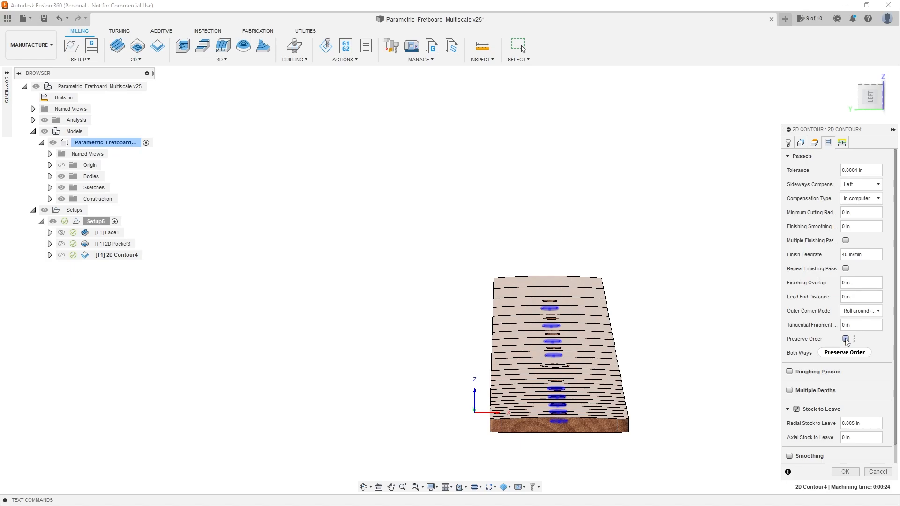
left_click(846, 339)
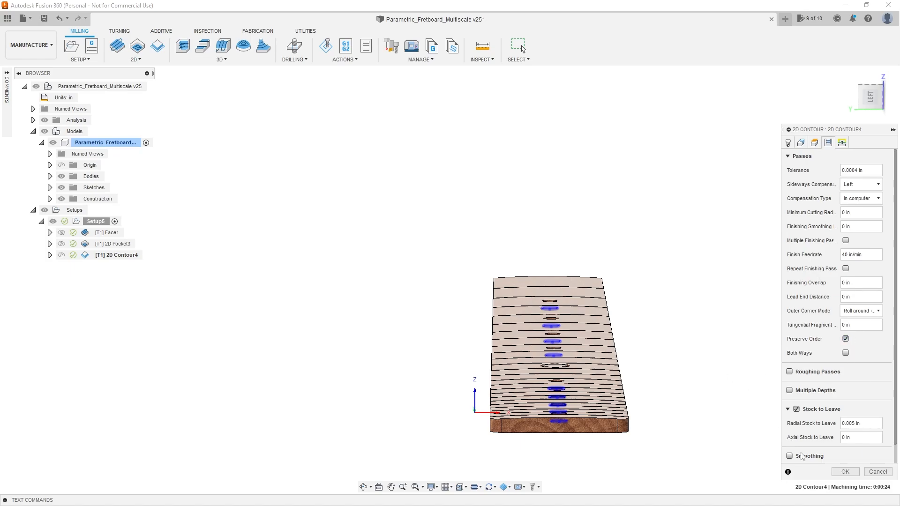
left_click(841, 471)
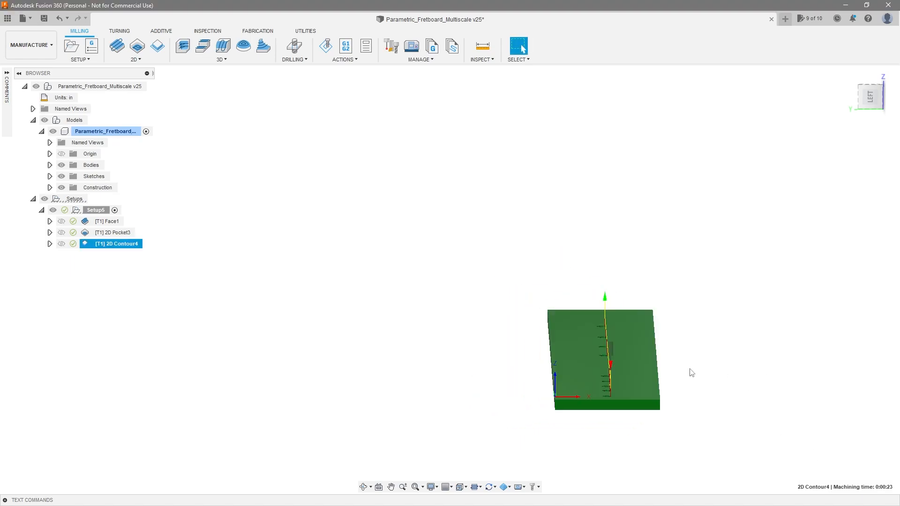
- Simulate the regenerated 2D Contour4 toolpath, starting from the inlay hole nearest the work origin
scroll(483, 430, "up", 8)
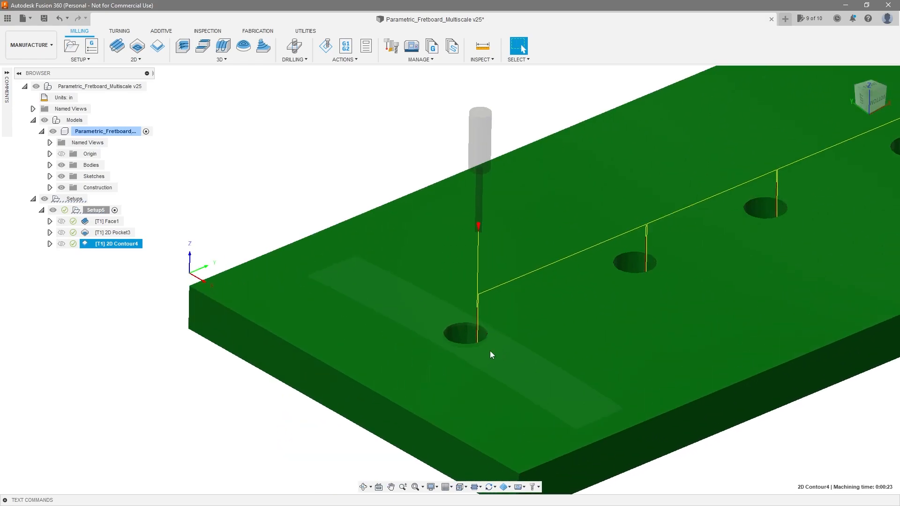
middle_click_drag(490, 351, 480, 379, "shift")
right_click(123, 246)
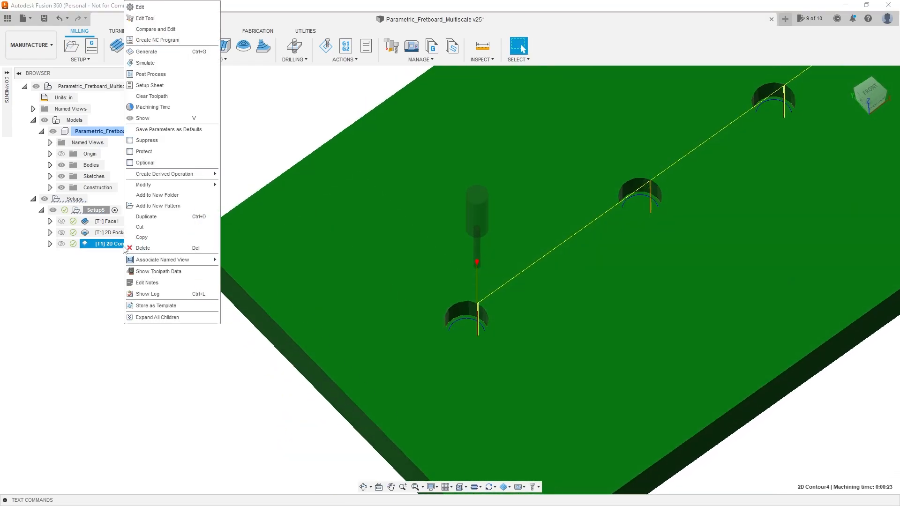
left_click(177, 62)
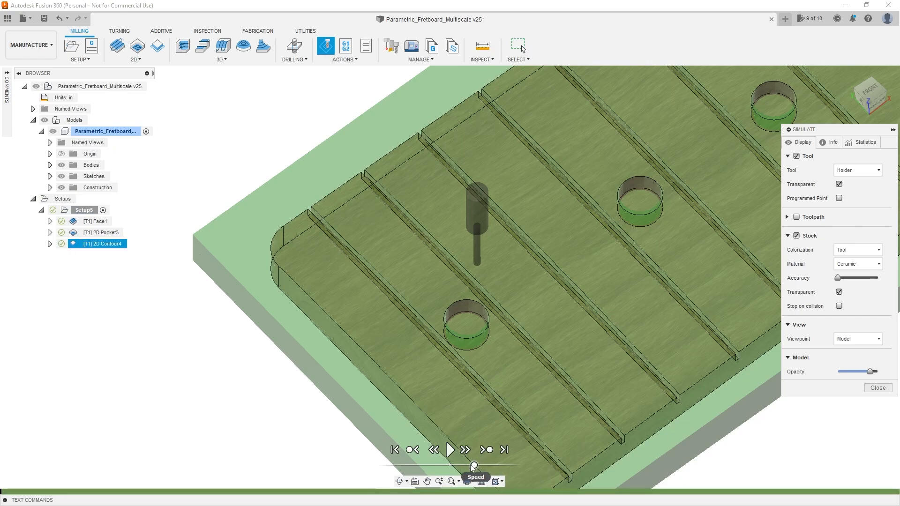
left_click(449, 450)
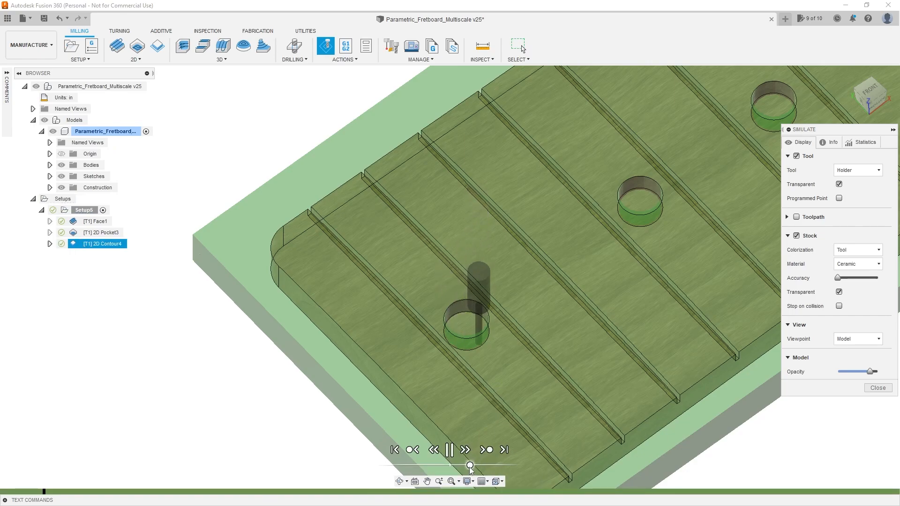
scroll(596, 327, "down", 3)
scroll(597, 327, "up", 3)
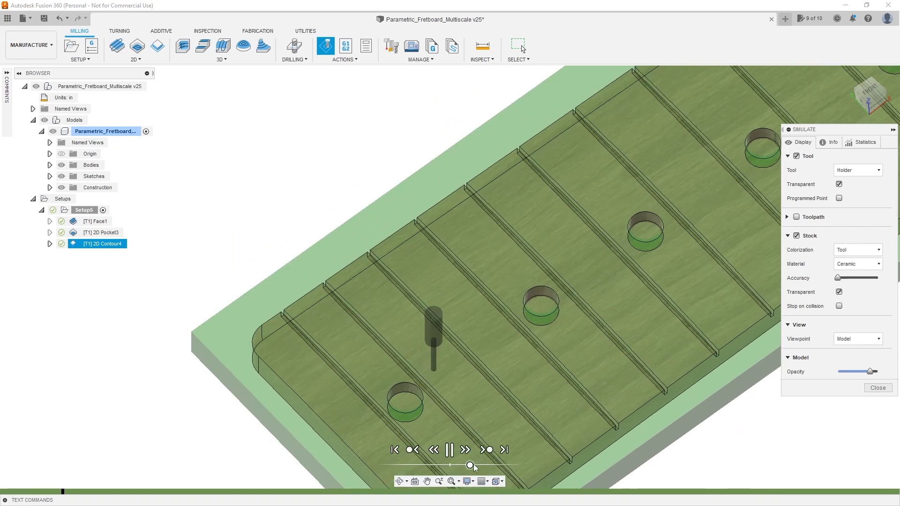
- Follow the simulated contour pass hole by hole to the far end of the fretboard and close the simulation
scroll(511, 318, "down", 4)
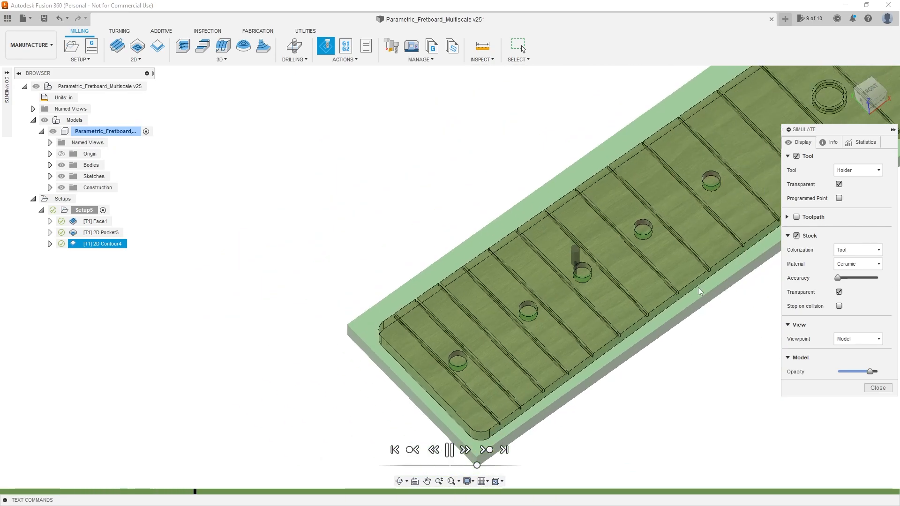
scroll(345, 241, "down", 3)
scroll(345, 244, "down", 1)
scroll(535, 171, "up", 4)
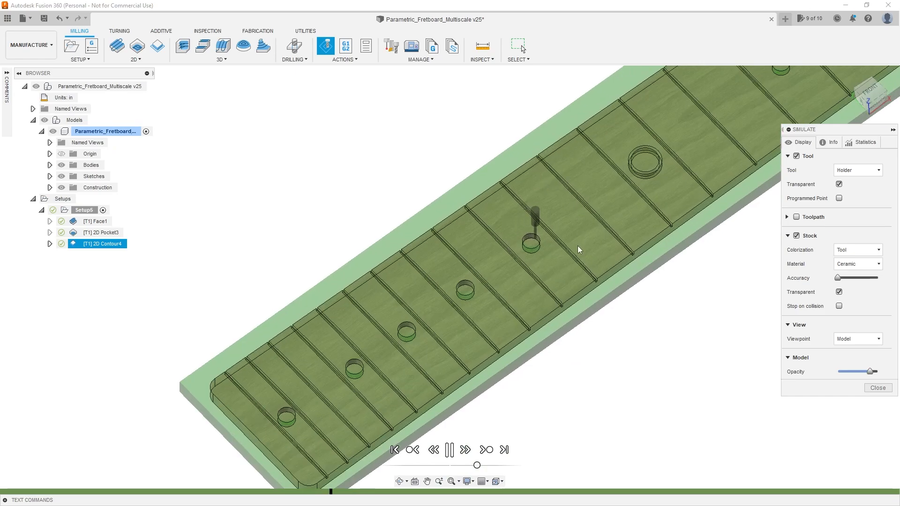
middle_click_drag(577, 246, 589, 212, "shift")
scroll(609, 218, "down", 4)
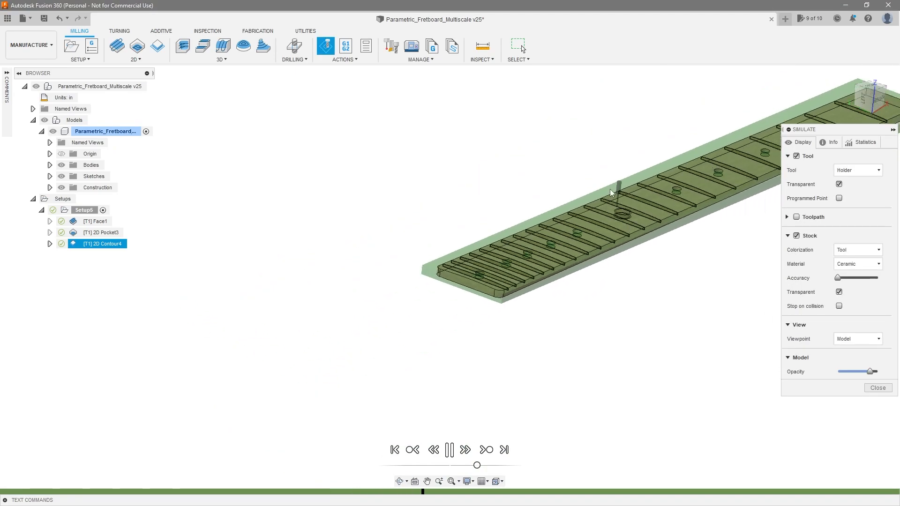
scroll(713, 160, "up", 4)
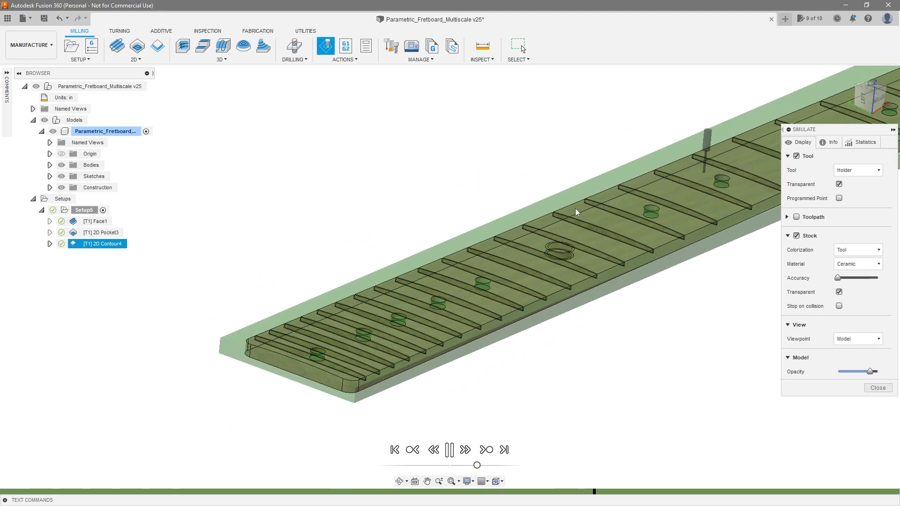
scroll(575, 208, "down", 5)
scroll(680, 178, "up", 3)
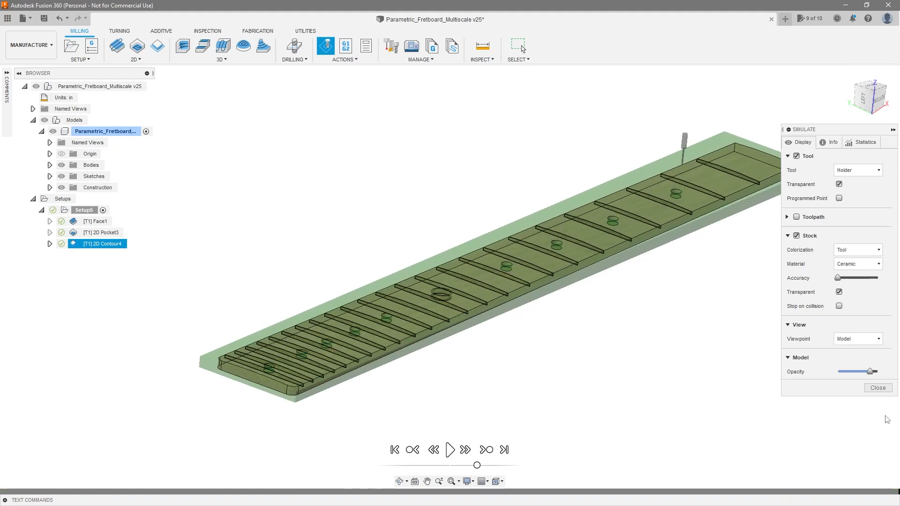
left_click(878, 388)
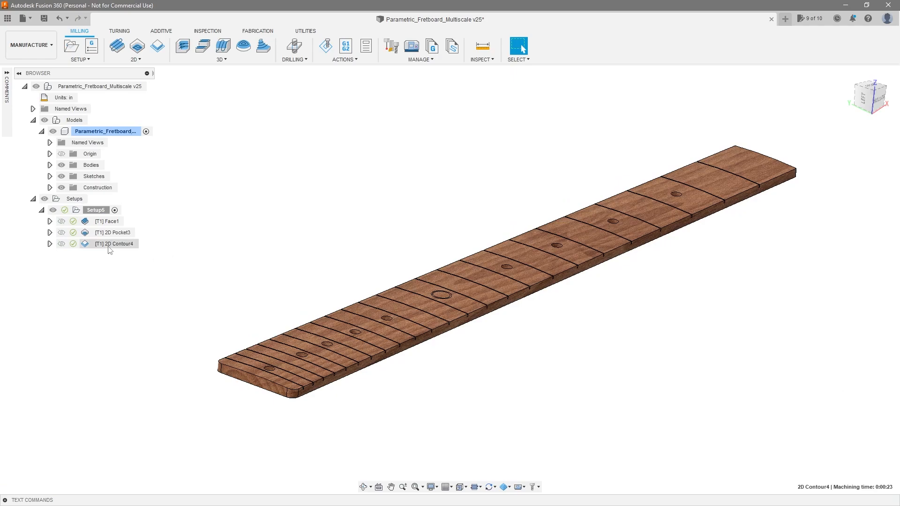
- Display the 2D Contour4 toolpath and examine its path across the inlay holes on the stock
left_click(109, 244)
scroll(191, 315, "up", 5)
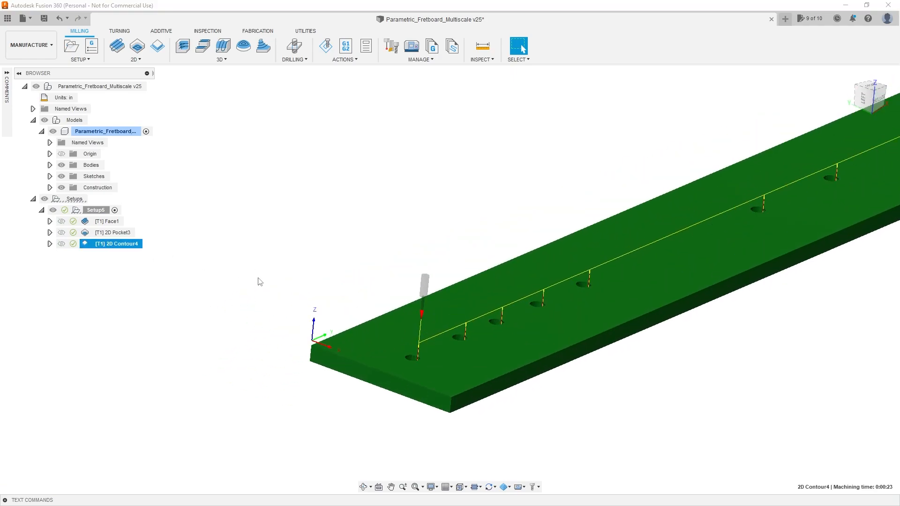
scroll(370, 250, "down", 3)
scroll(351, 311, "up", 3)
middle_click_drag(359, 337, 338, 369, "shift")
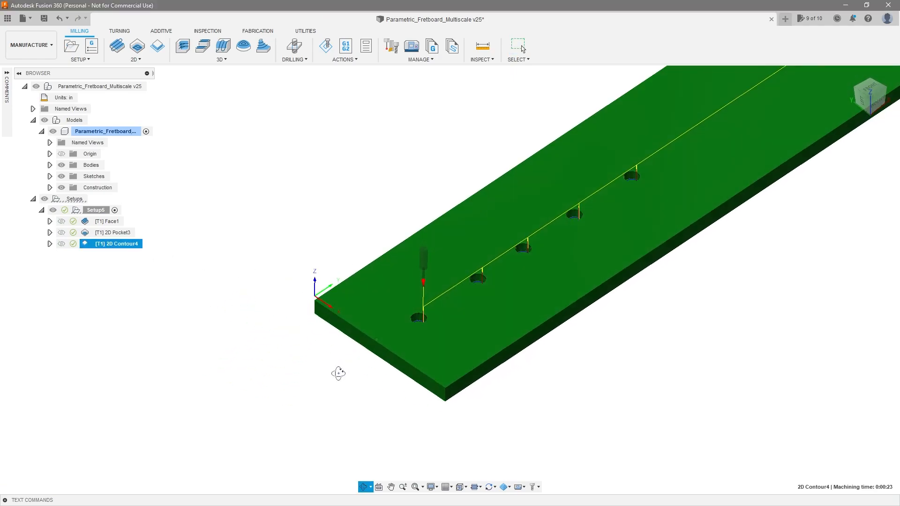
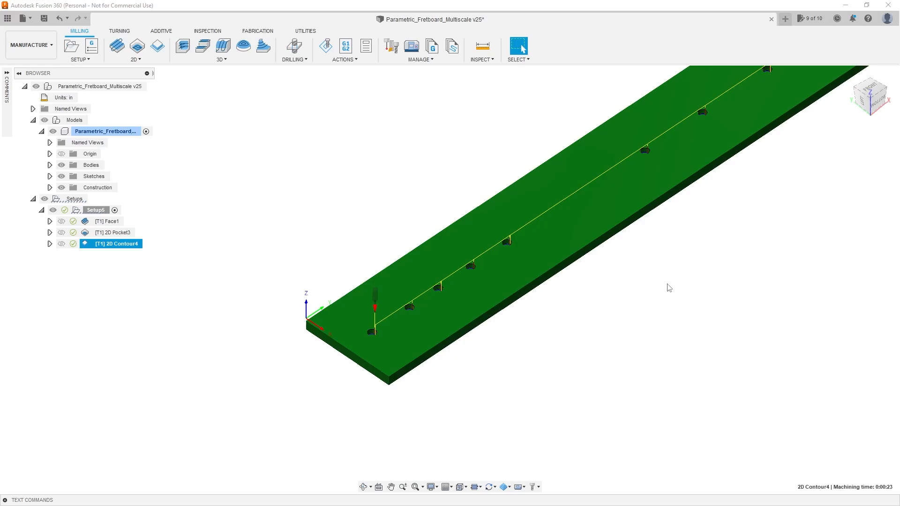
- Create a new 2D Contour operation derived from the 2D Contour4 operation
left_click(669, 288)
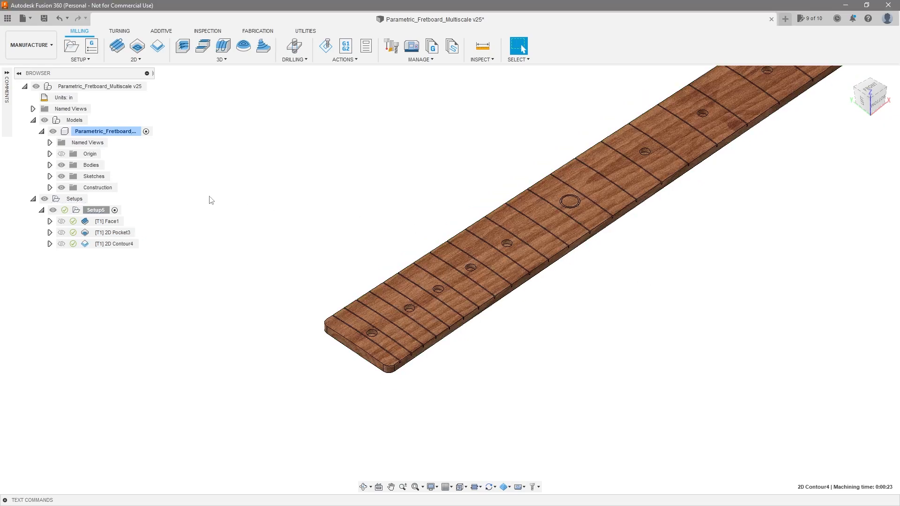
scroll(522, 177, "up", 5)
scroll(544, 227, "up", 5)
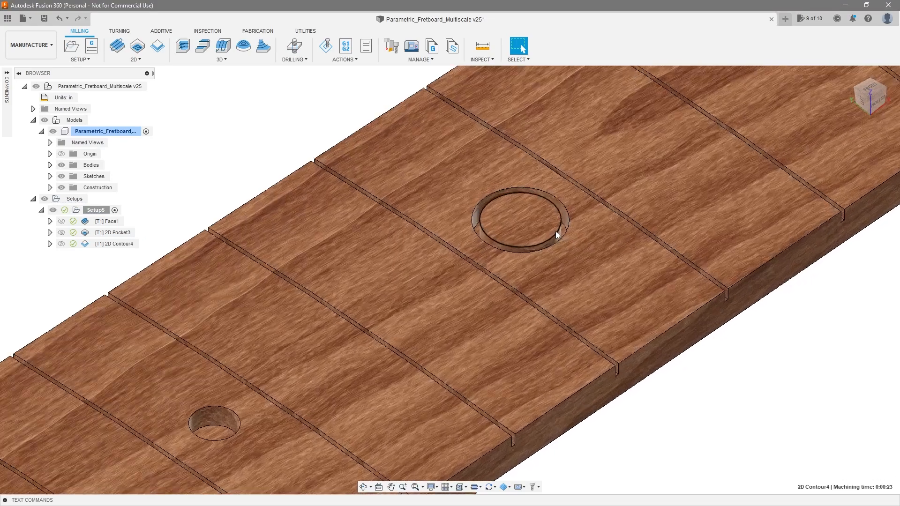
scroll(543, 227, "down", 4)
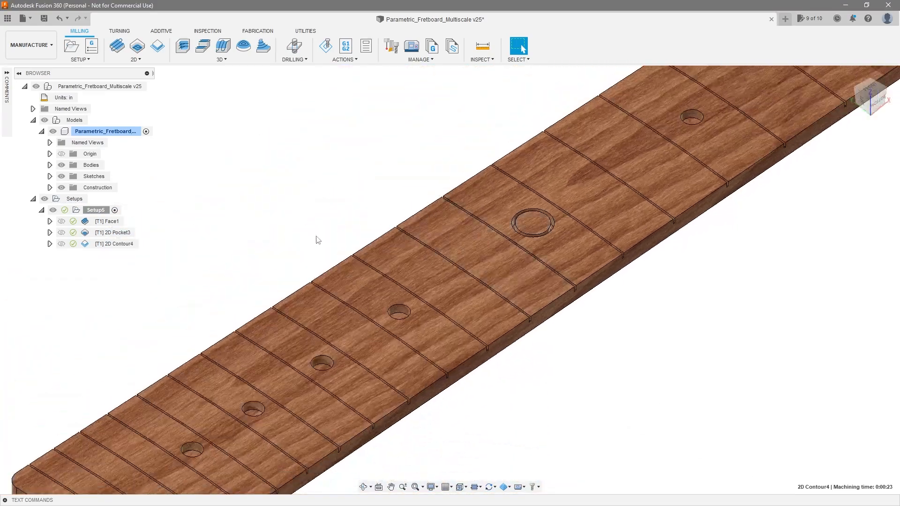
left_click(127, 244)
right_click(129, 244)
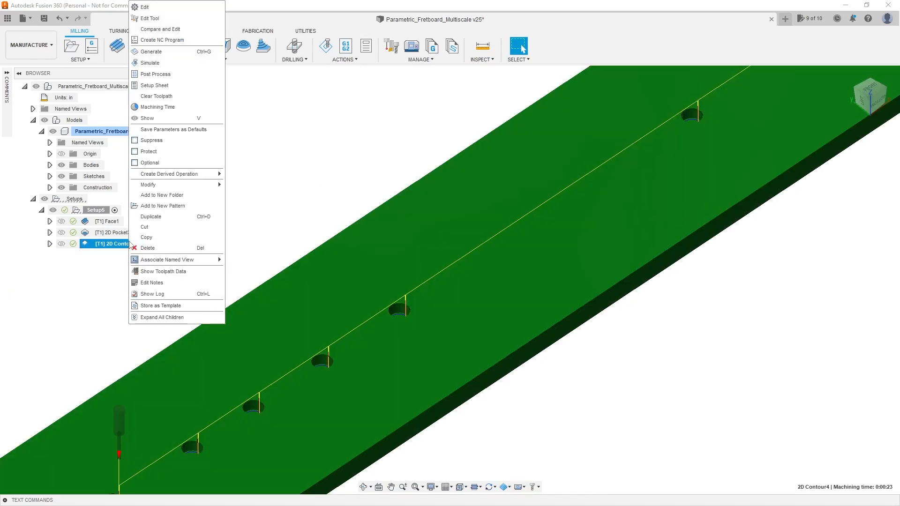
mouse_move(204, 174)
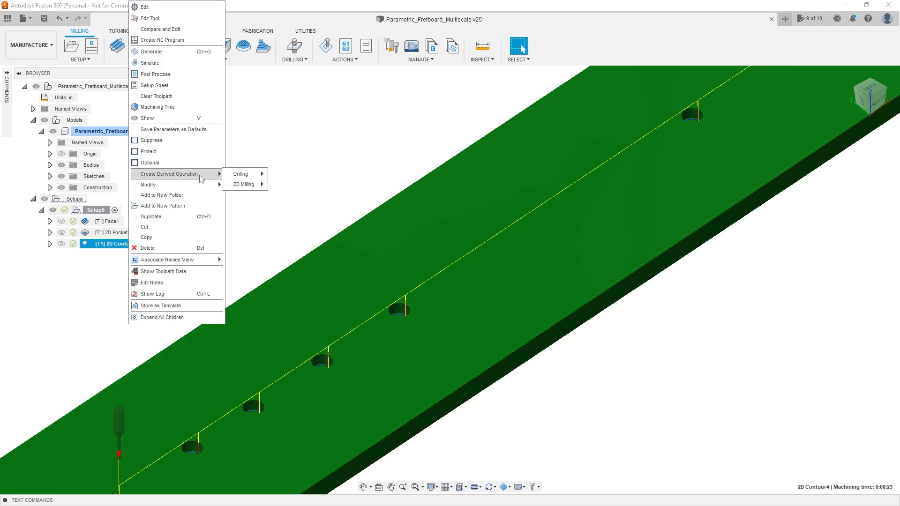
mouse_move(245, 184)
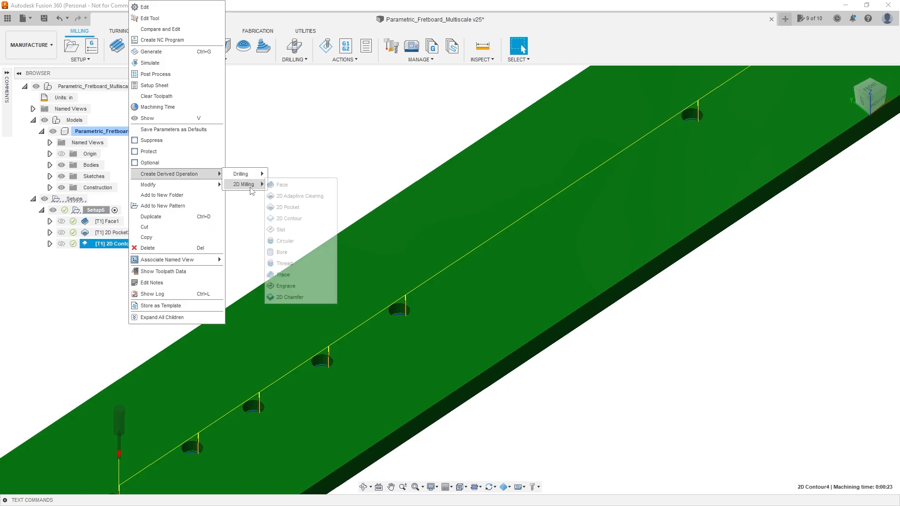
left_click(303, 219)
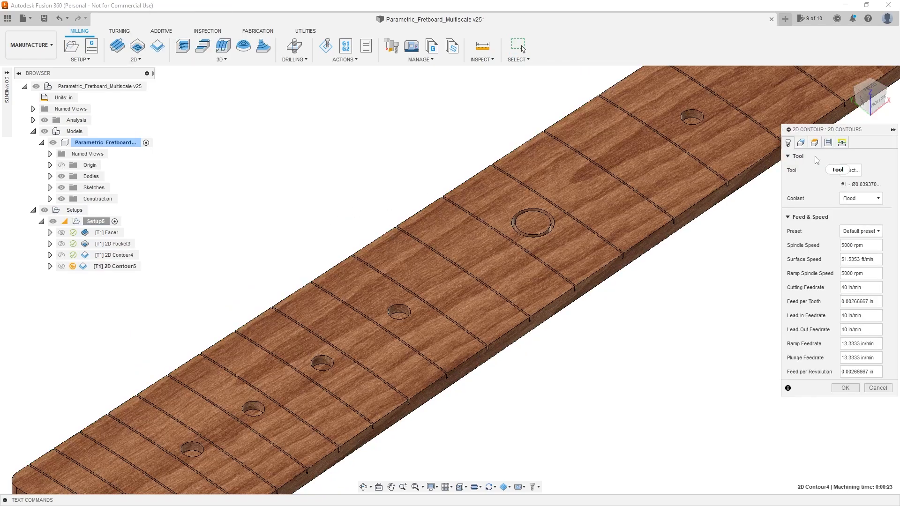
- Replace the inherited contour selections with the outer bottom edge of the ring-shaped inlay groove
left_click(800, 143)
left_click(876, 185)
scroll(551, 223, "up", 10)
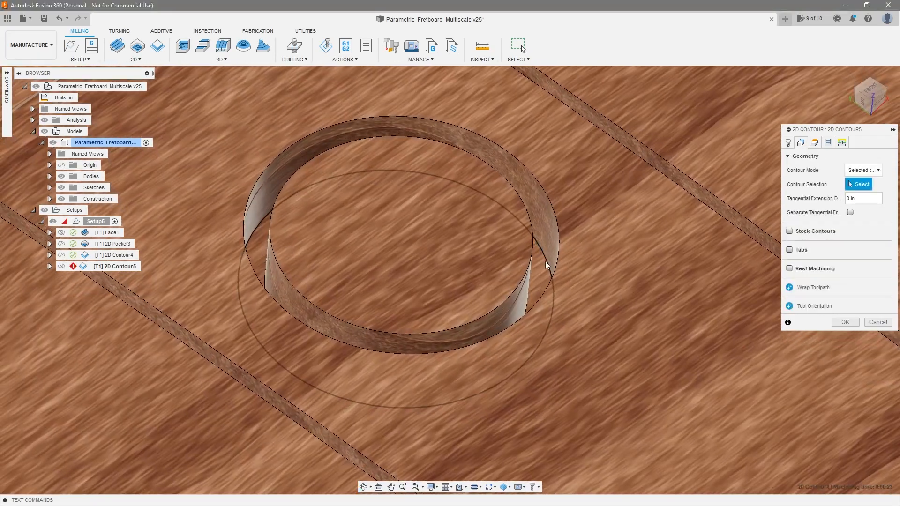
left_click(545, 261)
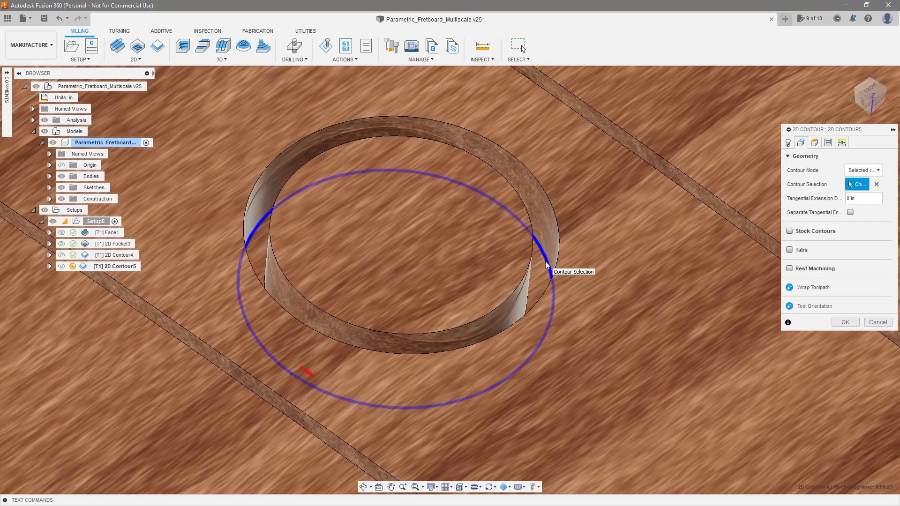
- Add the inner bottom edge of the ring groove to the contour selection
scroll(564, 254, "down", 5)
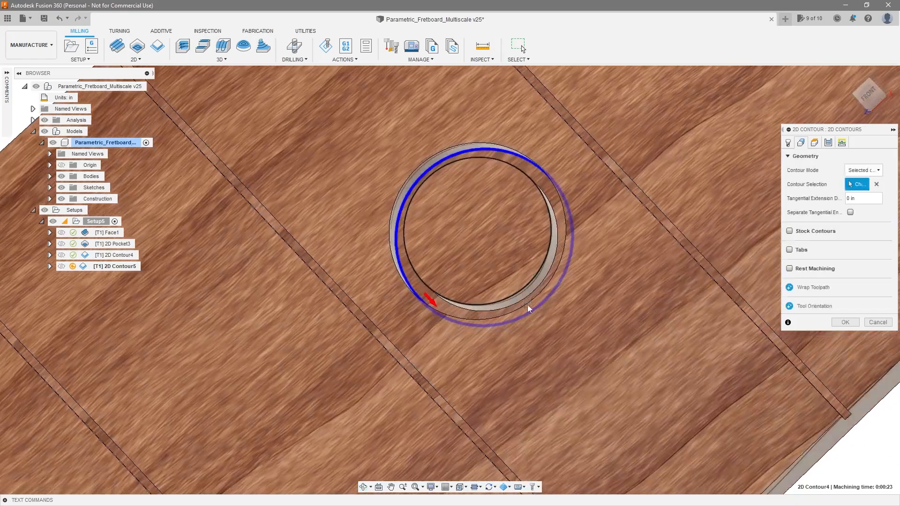
scroll(550, 254, "up", 3)
left_click(550, 254)
middle_click_drag(576, 254, 603, 221, "shift")
left_click(552, 239)
middle_click_drag(555, 238, 721, 203, "shift")
- Check the passes and heights settings, then reduce the contour selection to only the ring groove's outer bottom edge
left_click(828, 143)
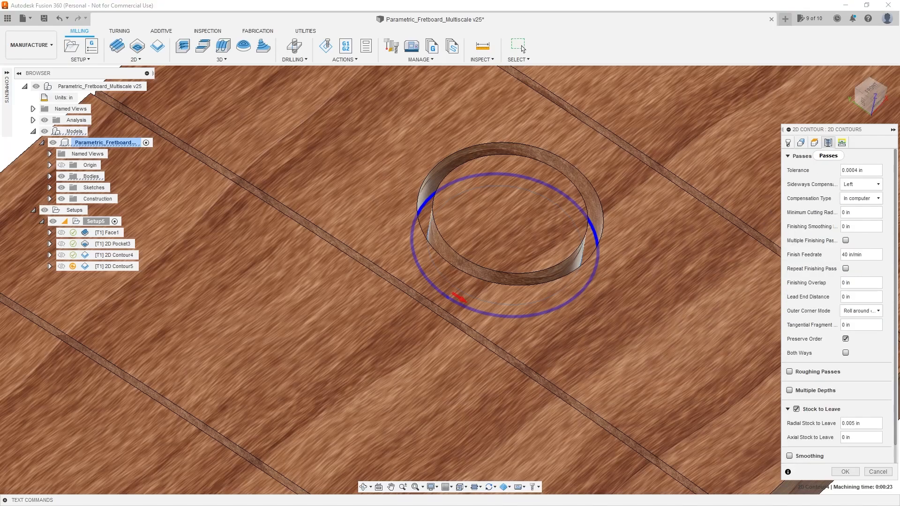
left_click(814, 142)
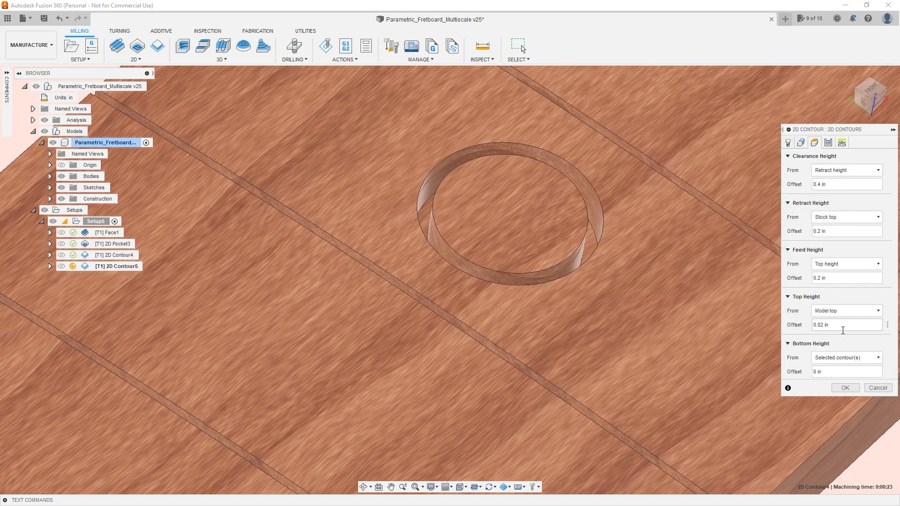
left_click(828, 142)
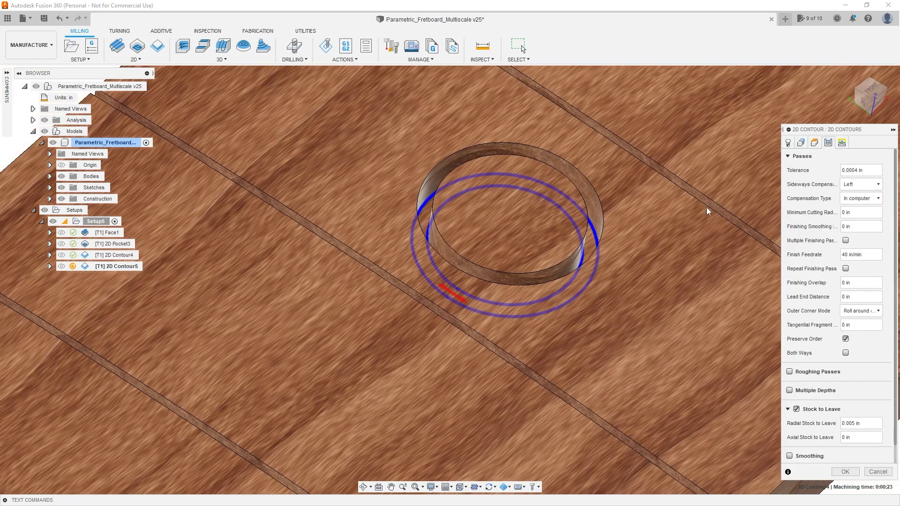
left_click(800, 142)
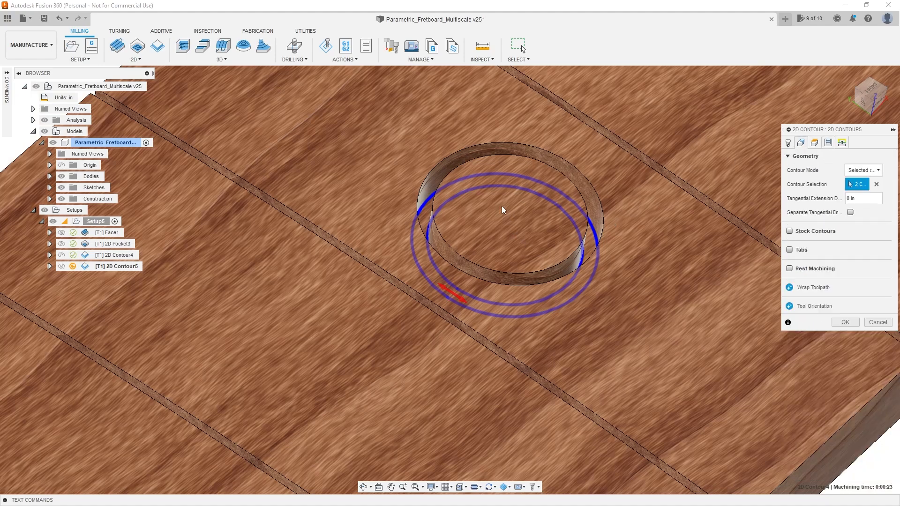
left_click(876, 184)
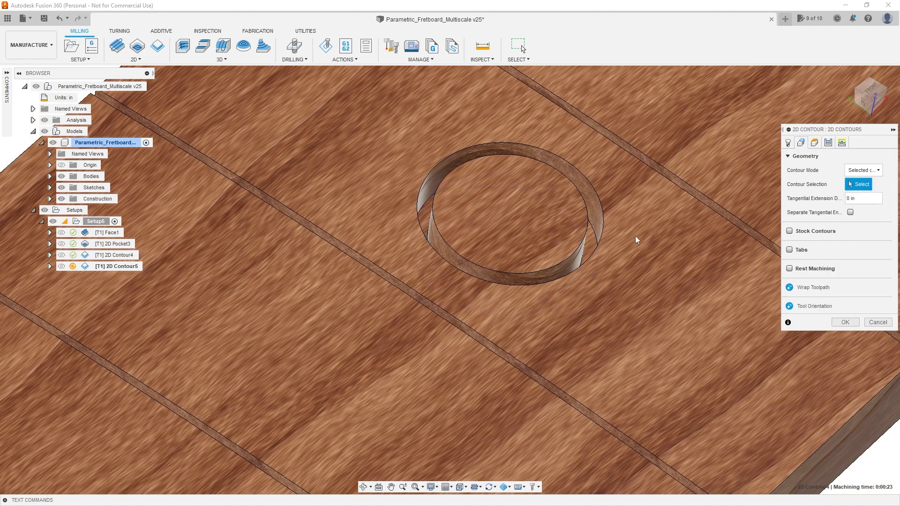
left_click(592, 230)
- Set the contour's Radial Stock to Leave to -.005 with Stock to Leave enabled
left_click(828, 142)
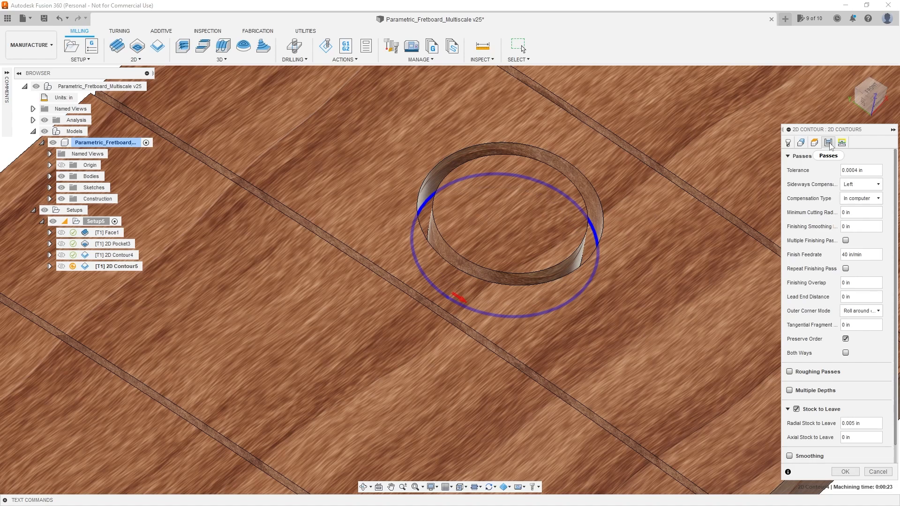
middle_click_drag(704, 242, 689, 209, "shift")
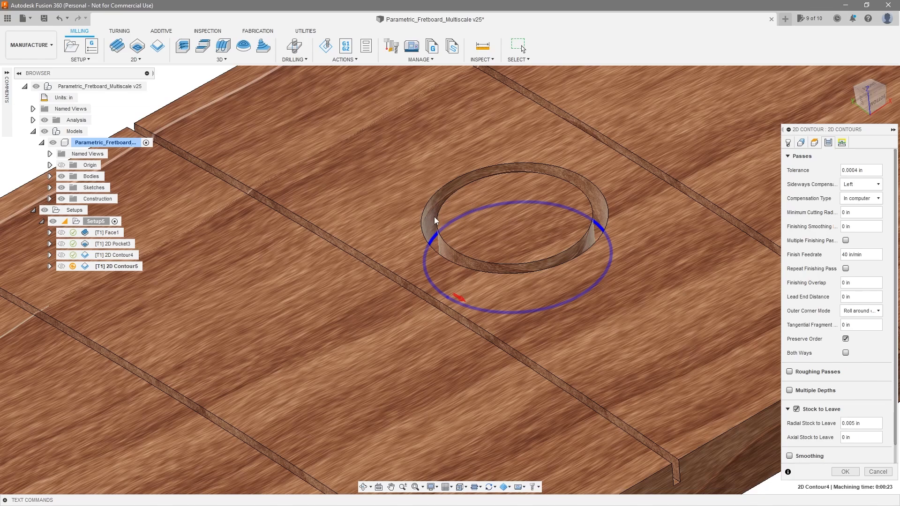
left_click(798, 409)
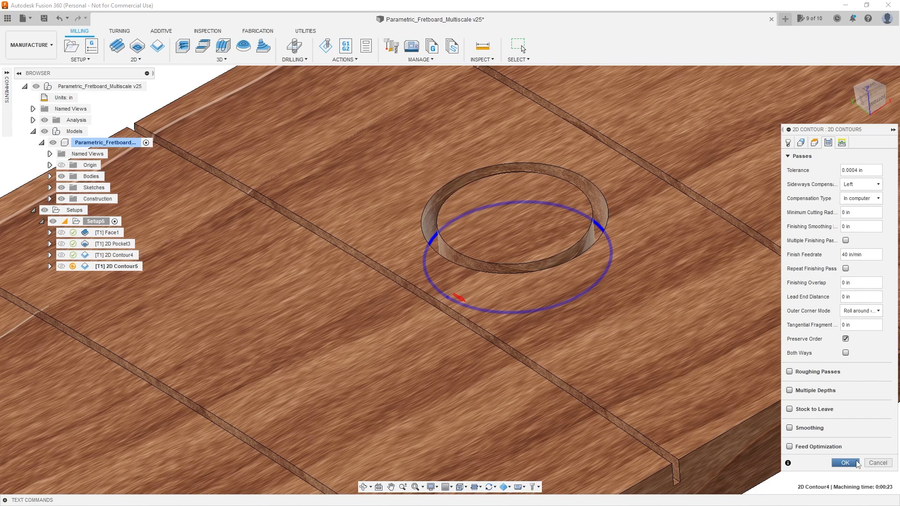
left_click(789, 409)
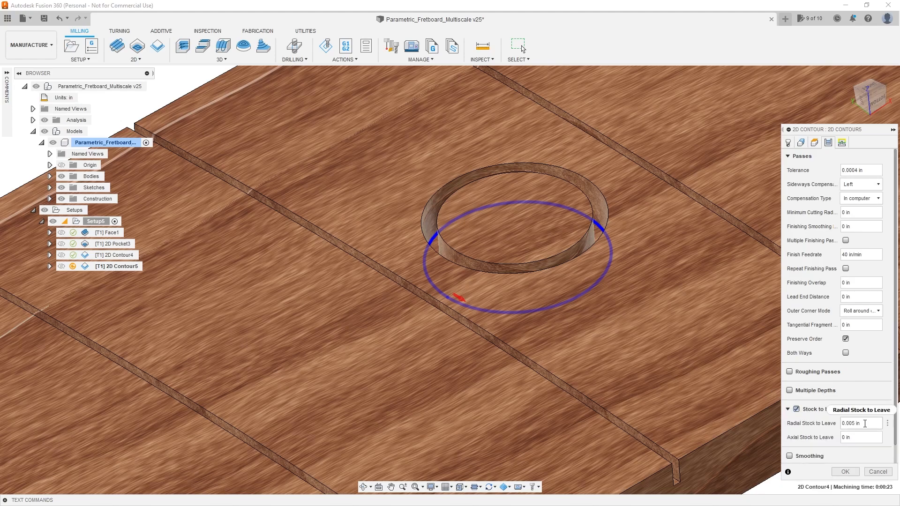
key("Tab")
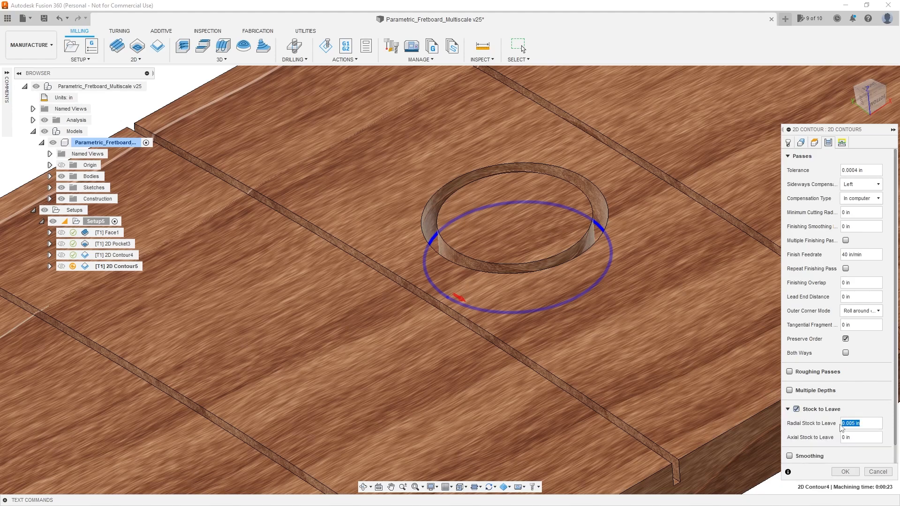
type("-")
- Switch the contour selection to the ring groove's inner bottom edge and check it against the passes settings
left_click(801, 143)
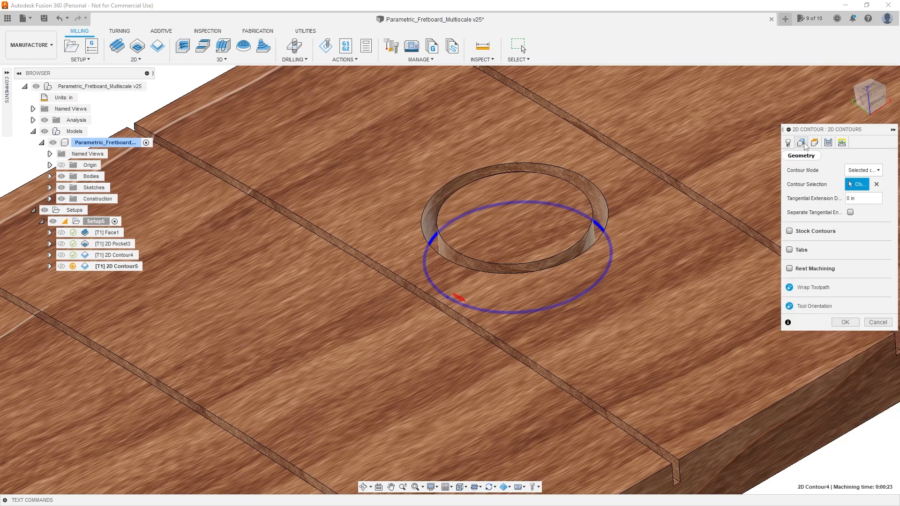
left_click(877, 186)
middle_click_drag(591, 180, 585, 228, "shift")
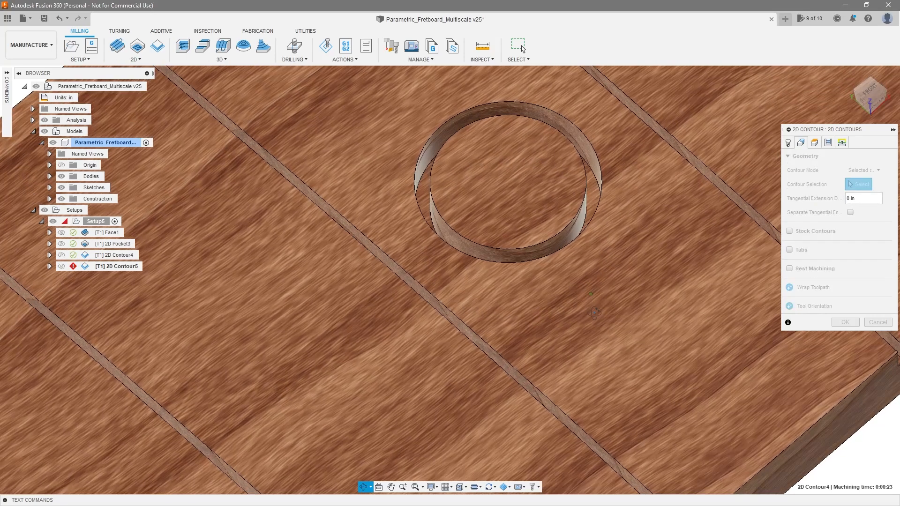
left_click(582, 222)
left_click(828, 142)
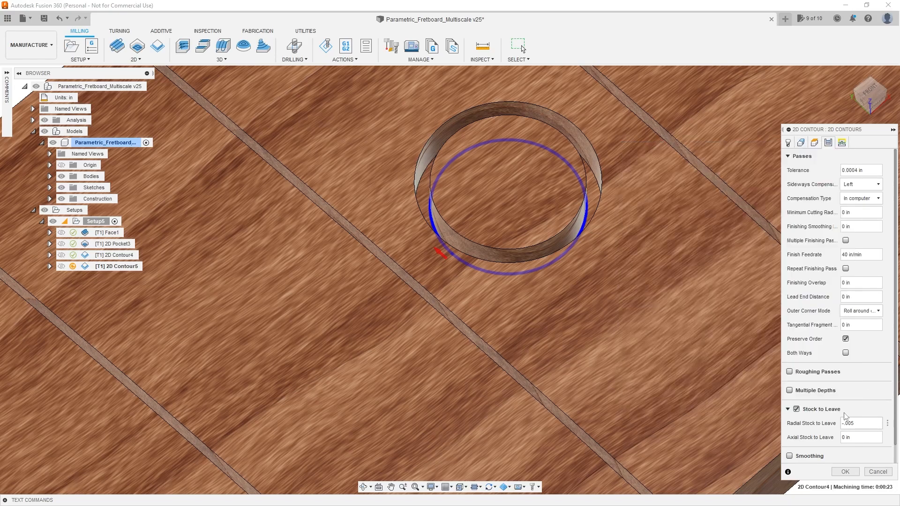
scroll(562, 340, "down", 3)
middle_click_drag(561, 337, 609, 298, "shift")
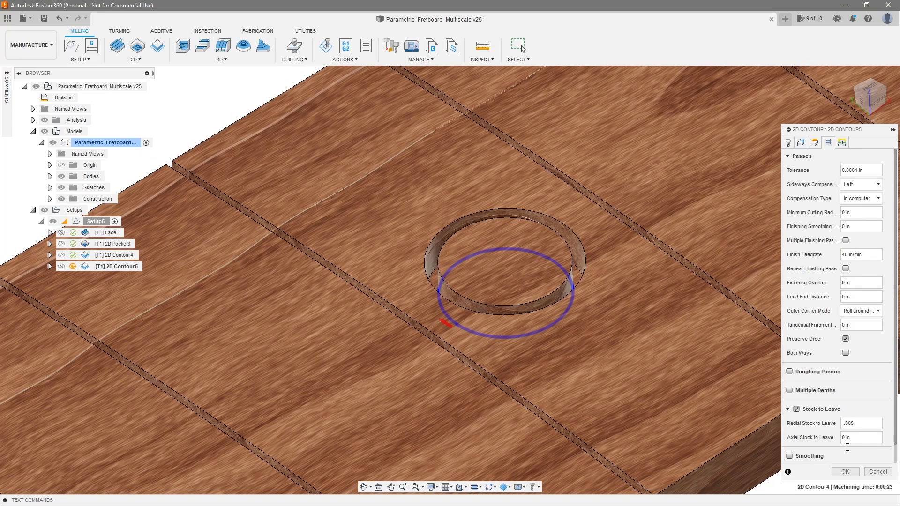
- Restore the ring groove's outer bottom edge as the contour and generate the toolpath with Stock to Leave disabled
left_click(801, 143)
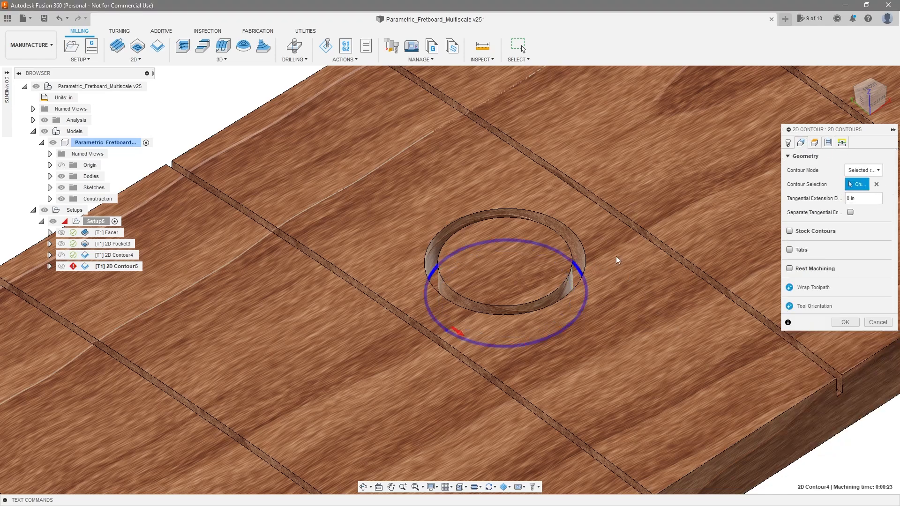
left_click(828, 143)
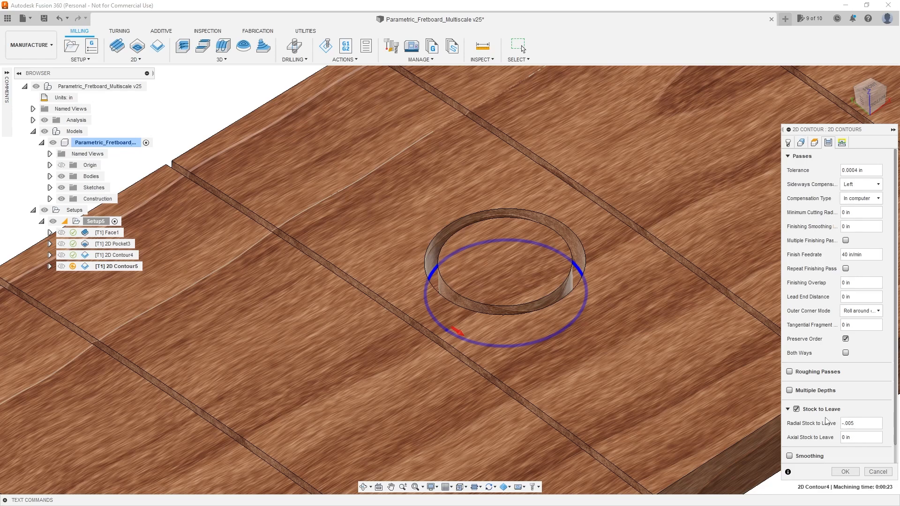
left_click(796, 409)
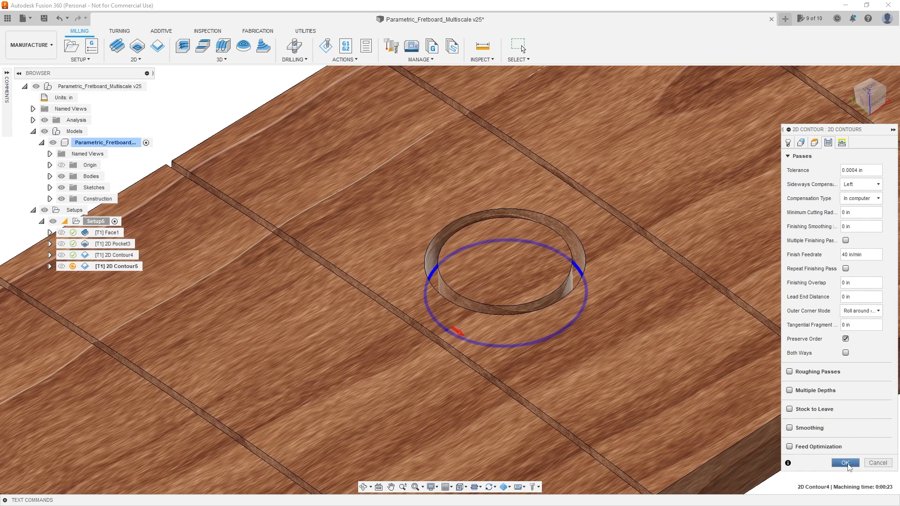
left_click(845, 463)
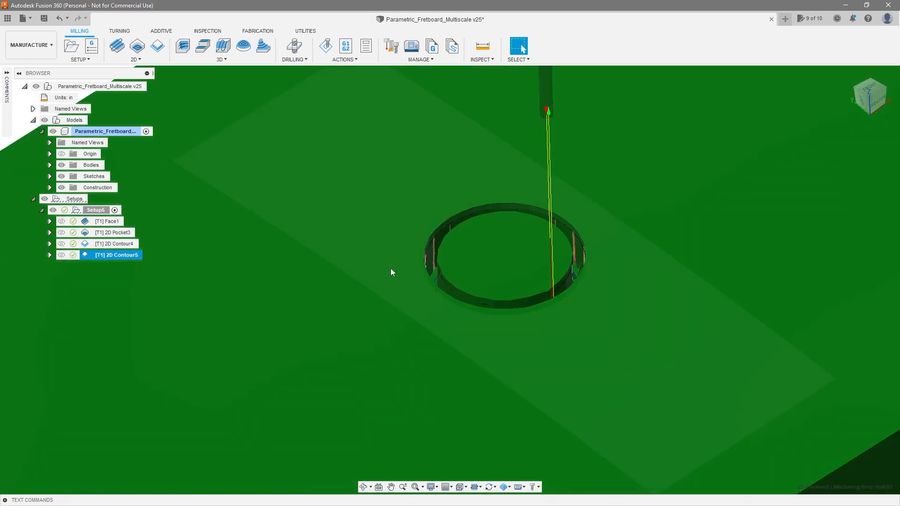
- Edit 2D Contour5 to enable Multiple Depths with a maximum roughing stepdown of .010 in and regenerate its toolpath
mouse_move(390, 268)
middle_mouse_down("shift")
mouse_move(395, 301)
mouse_move(387, 272)
middle_mouse_up("shift")
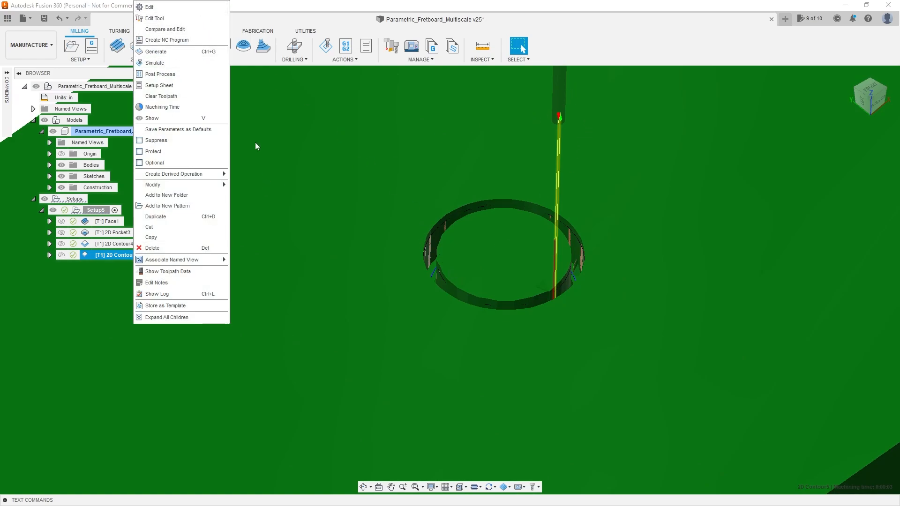
left_click(215, 8)
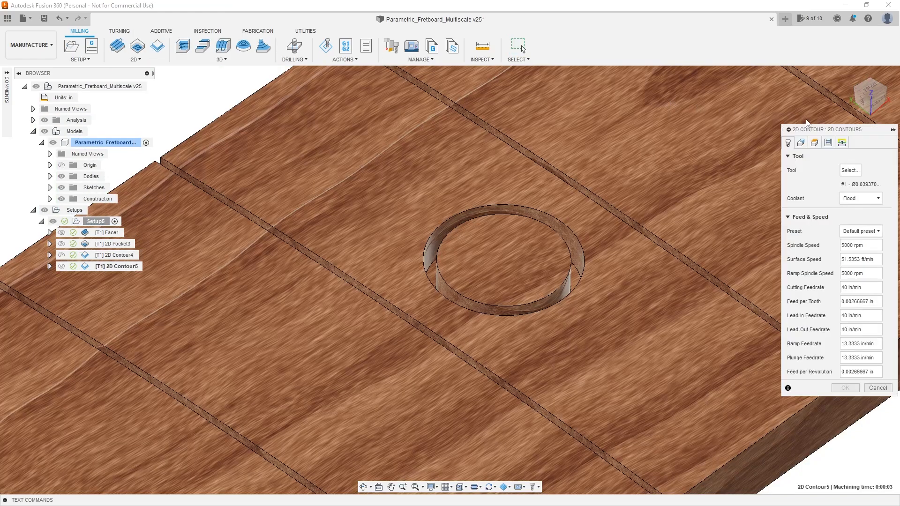
left_click(828, 142)
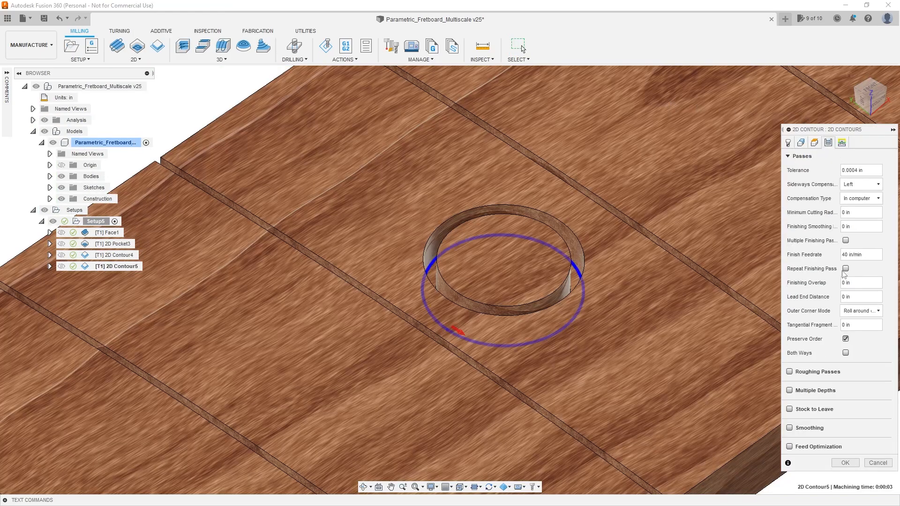
left_click(790, 390)
key("Tab")
type(".0")
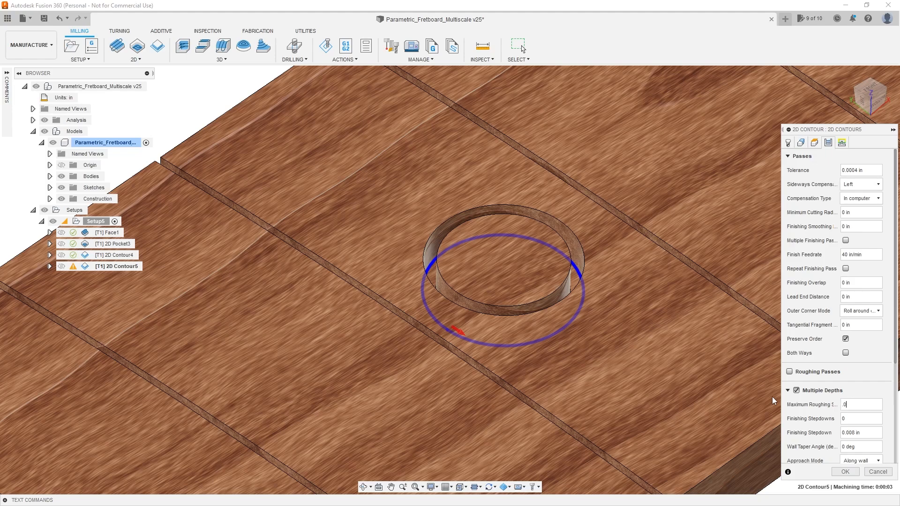
key("Tab")
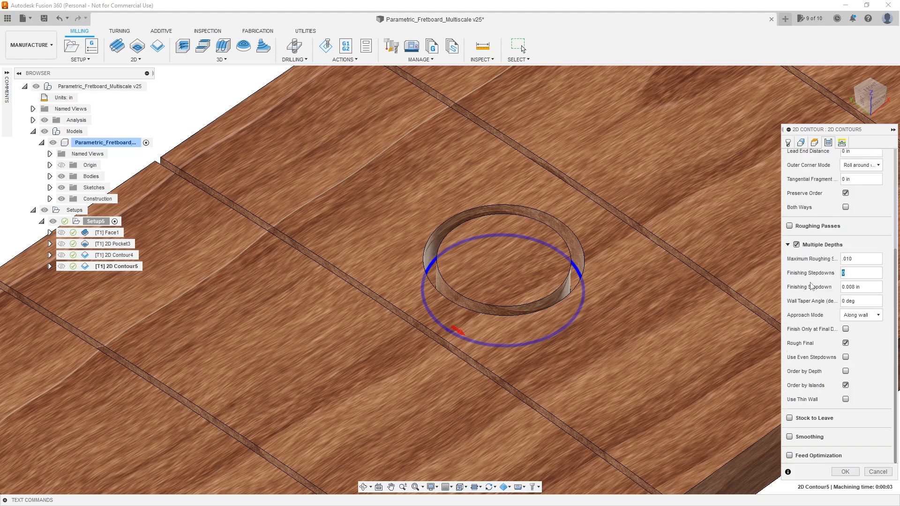
left_click(846, 472)
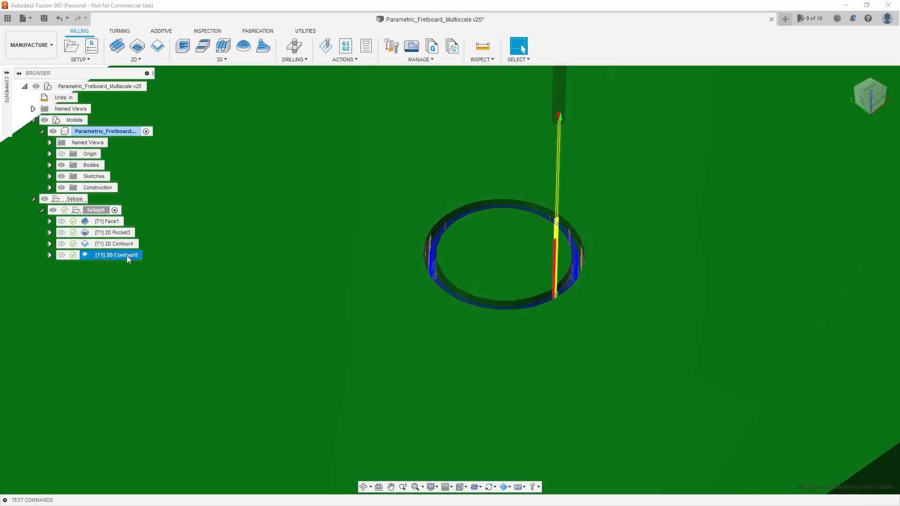
- Simulate the 2D Contour5 toolpath and inspect the stock removed from the ring groove, including around the tool's entry point
right_click(126, 255)
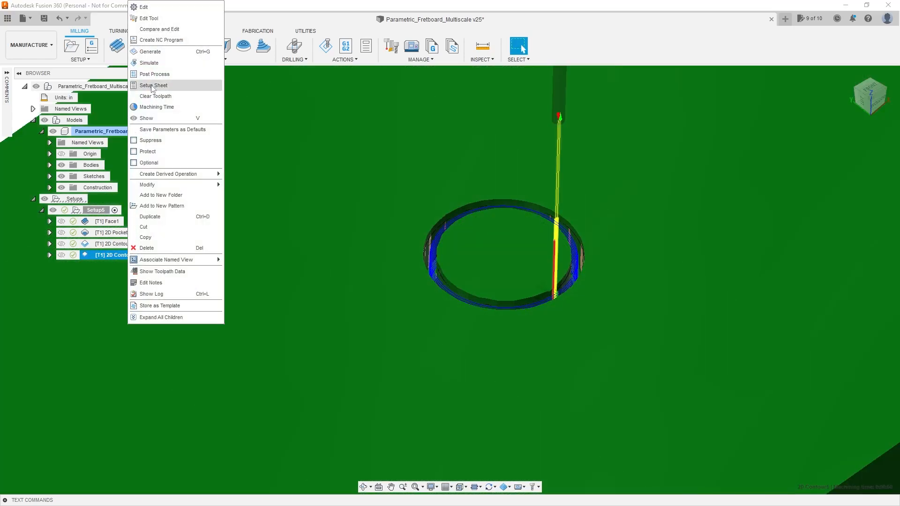
left_click(149, 62)
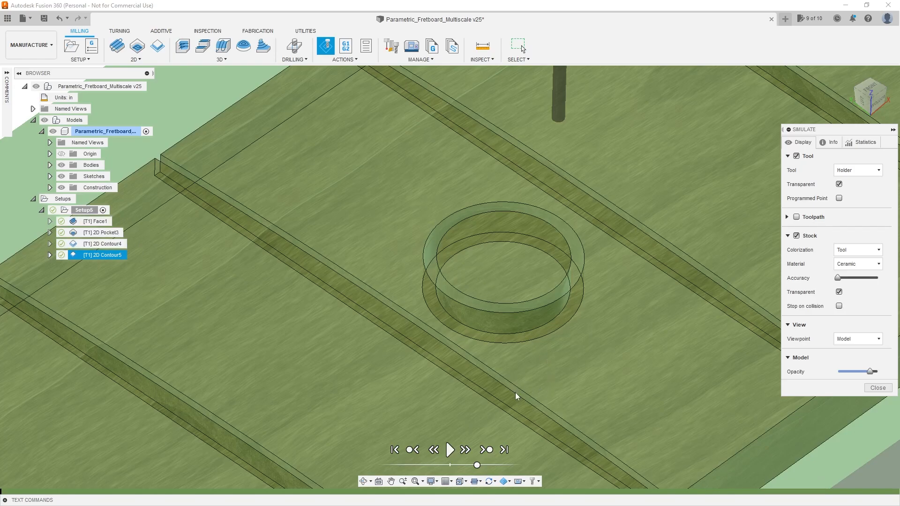
left_click(449, 450)
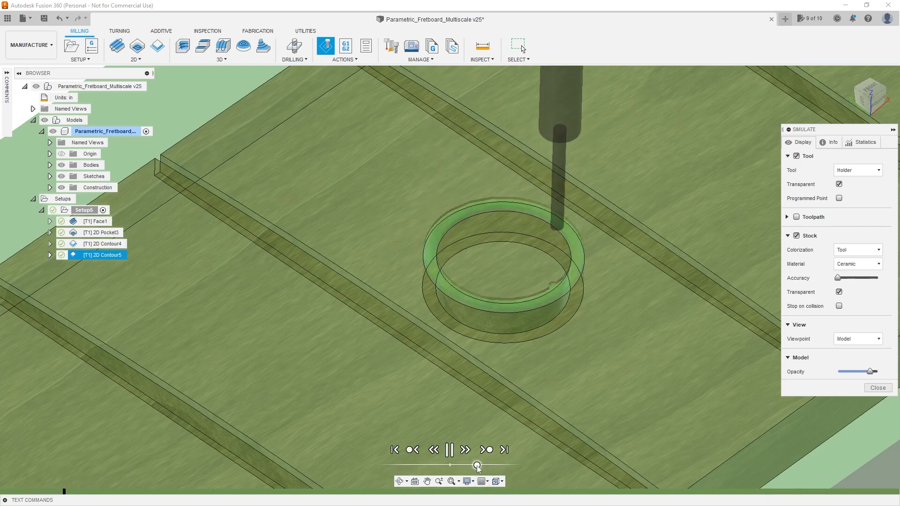
scroll(565, 276, "up", 2)
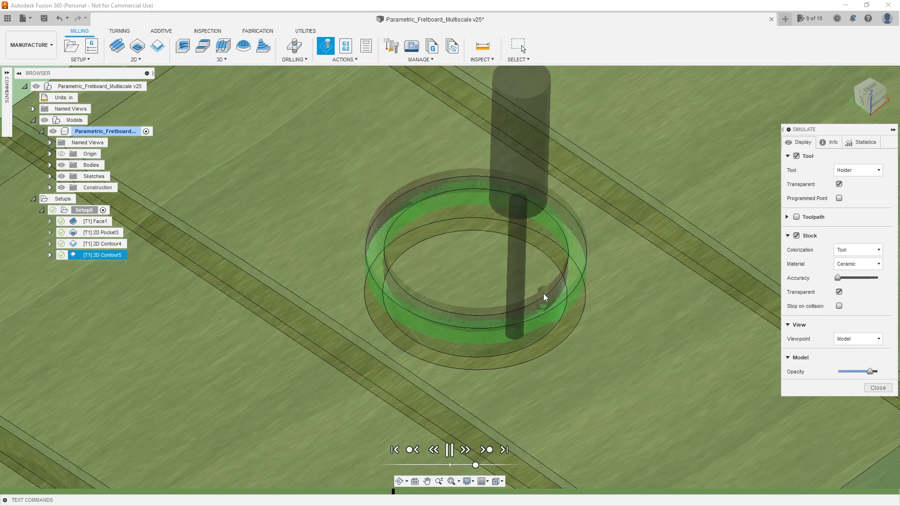
scroll(544, 291, "up", 2)
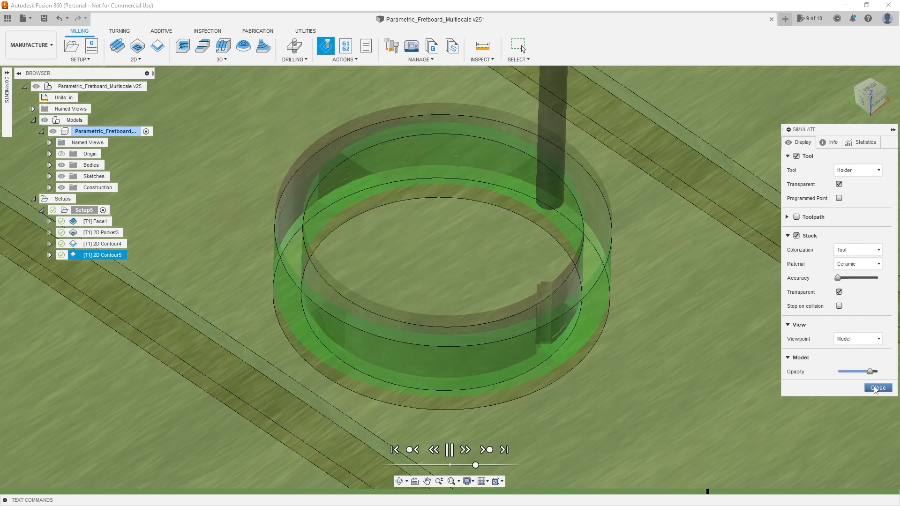
key("Escape")
- Edit 2D Contour5 to disable both Lead-In (Entry) and Lead-Out (Exit), and regenerate its toolpath
right_click(115, 255)
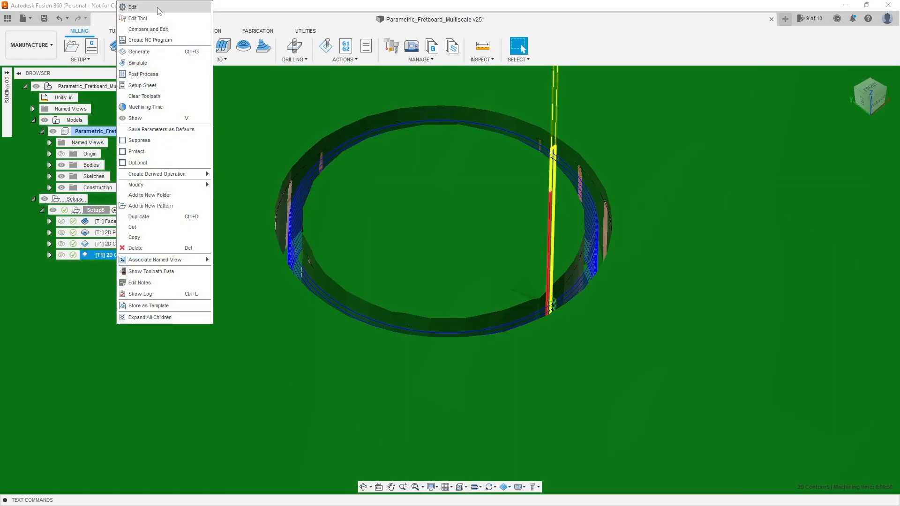
left_click(207, 257)
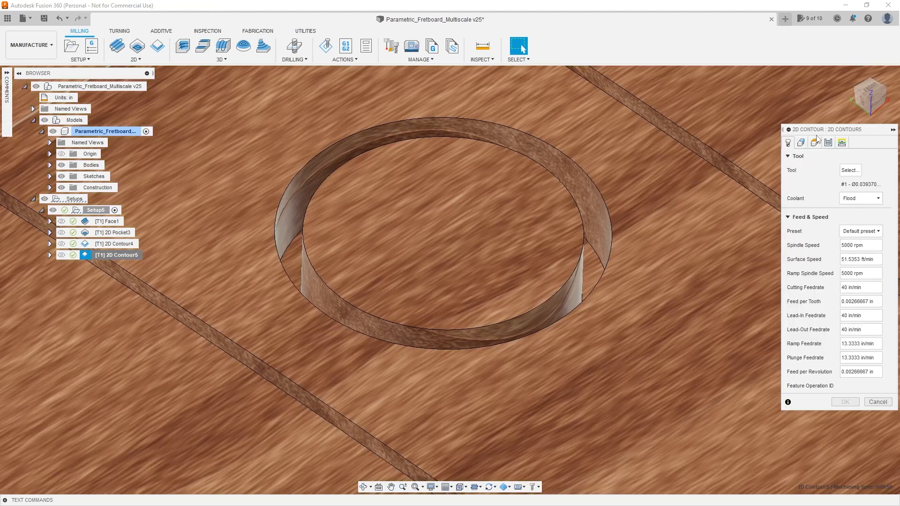
left_click(842, 143)
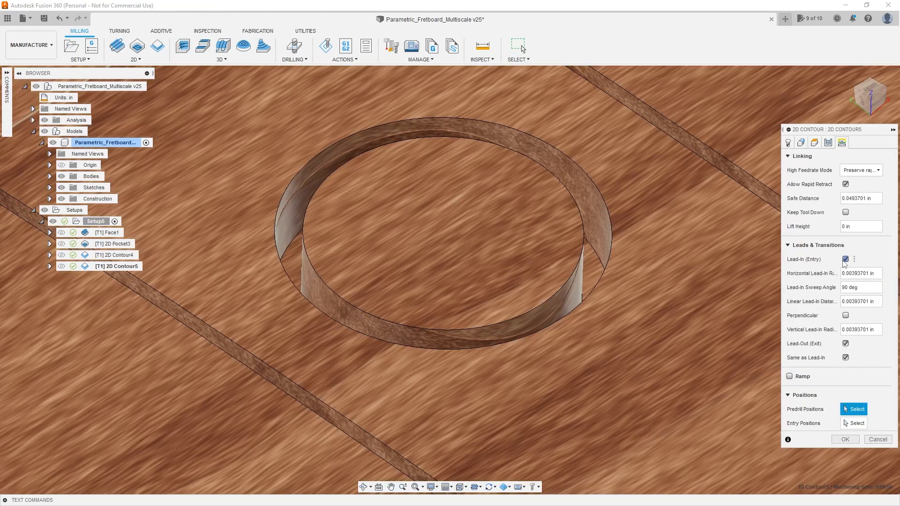
left_click(845, 260)
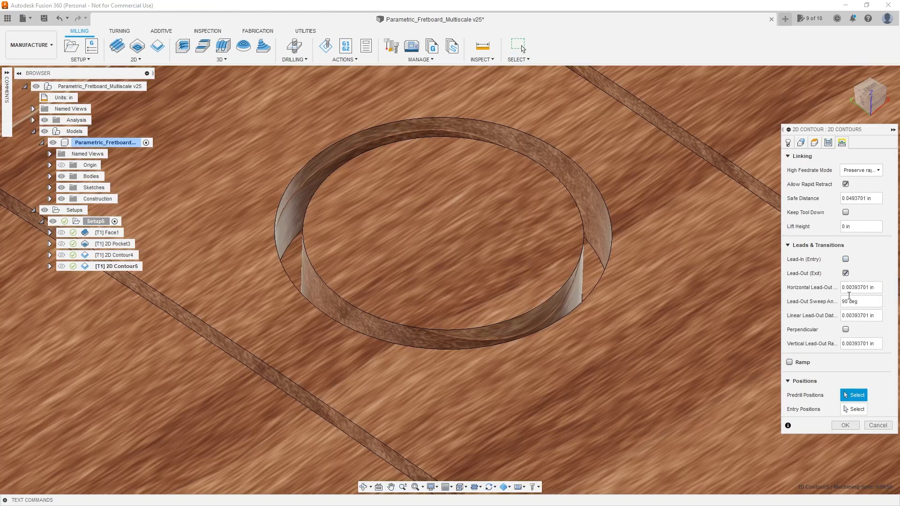
left_click(845, 273)
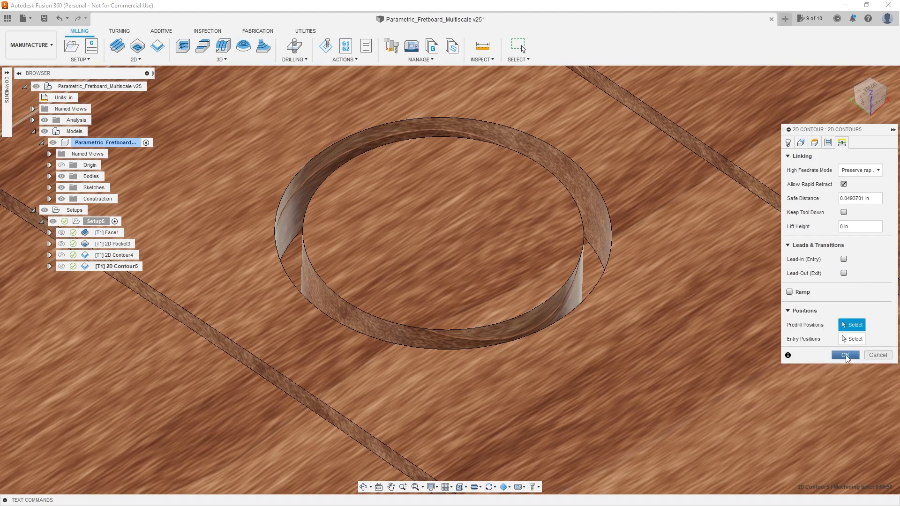
left_click(846, 355)
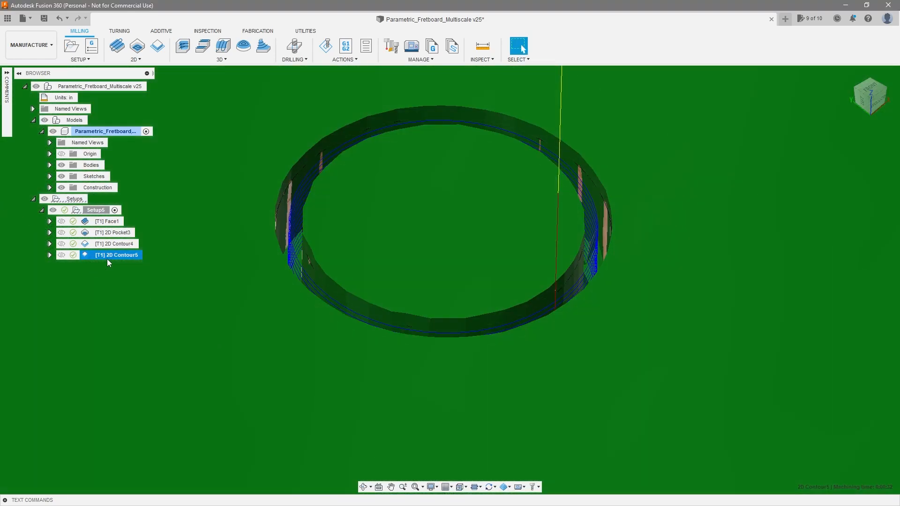
- Simulate the regenerated 2D Contour5 toolpath through all depths of the ring groove, adjusting the playback speed
right_click(107, 260)
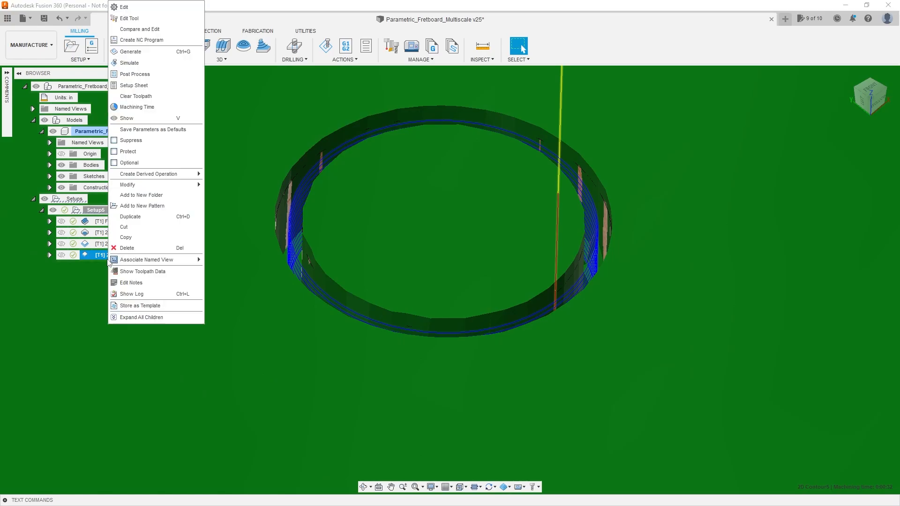
left_click(129, 63)
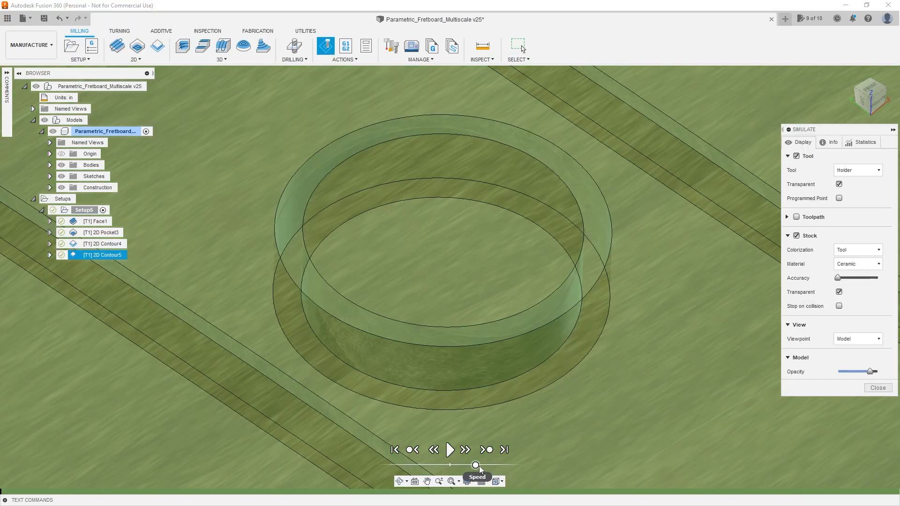
left_click(450, 450)
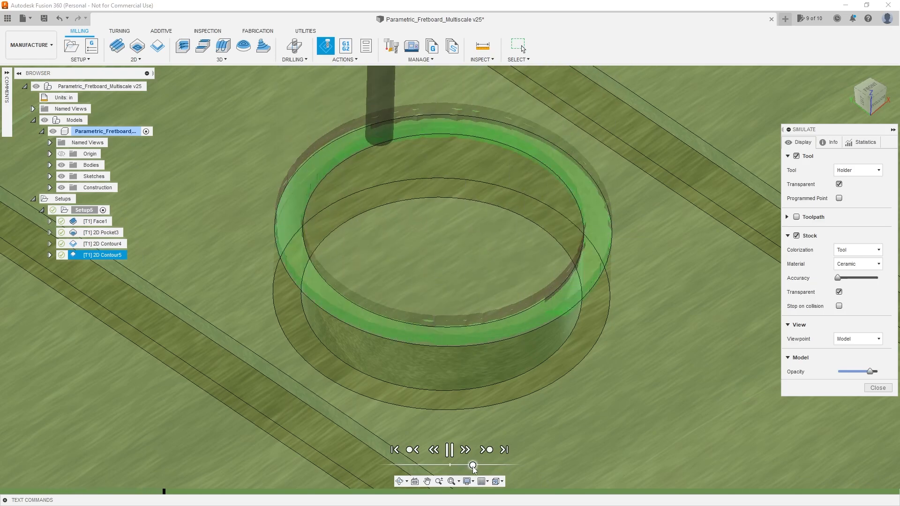
left_click_drag(473, 466, 479, 467)
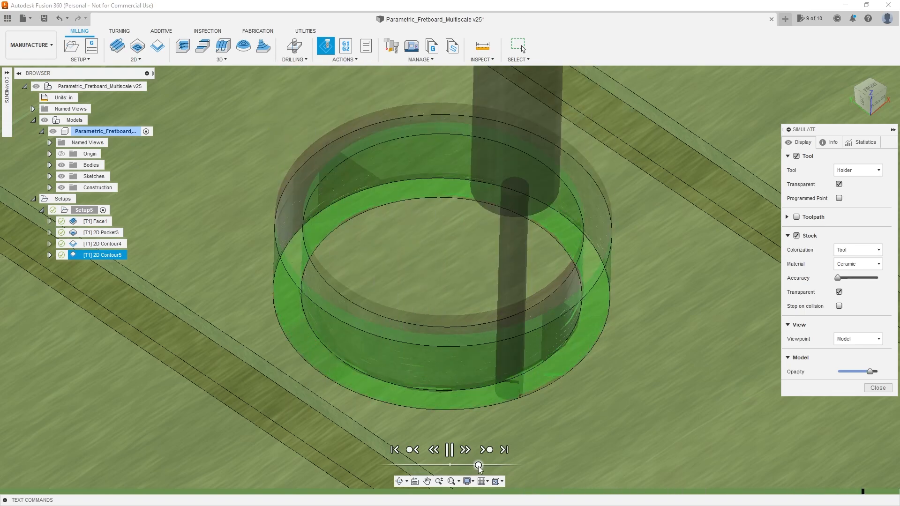
scroll(572, 306, "down", 1)
- Inspect the tool's fit between the ring groove's walls from the Front view, and close the simulation
left_click_drag(869, 88, 858, 97)
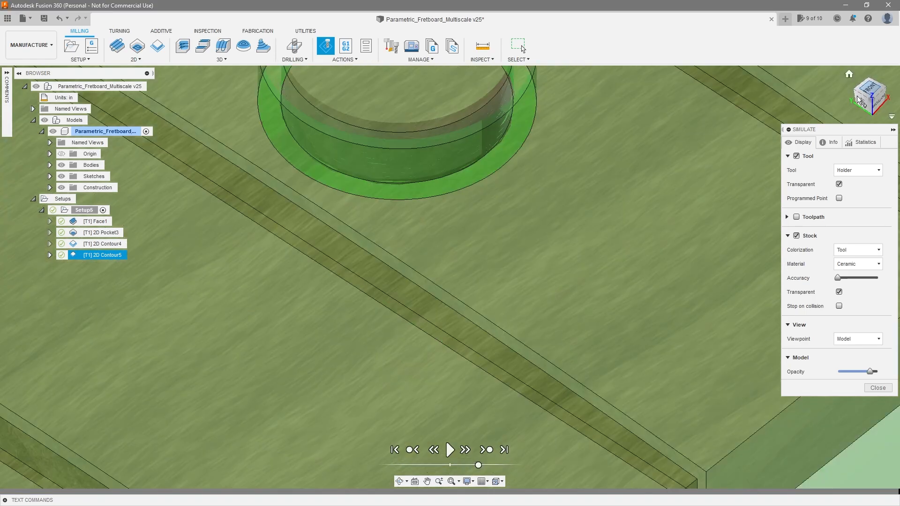
left_click(858, 98)
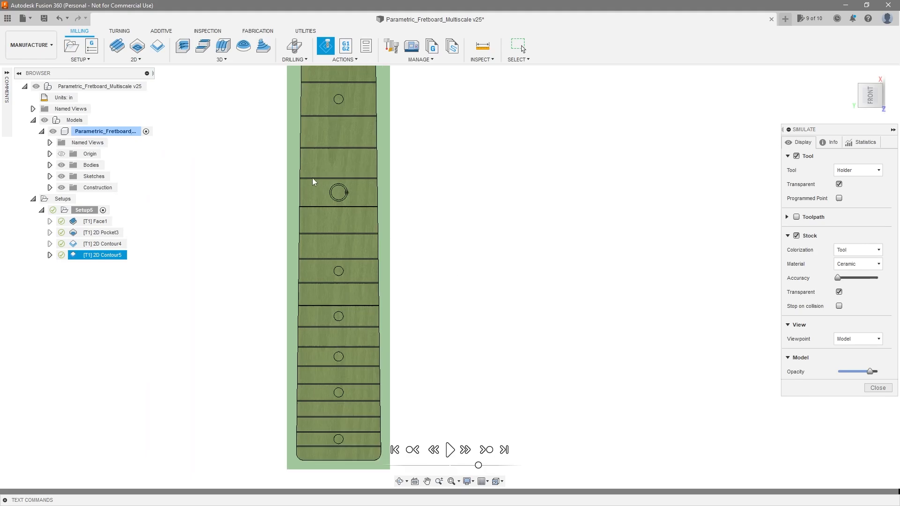
scroll(328, 187, "up", 6)
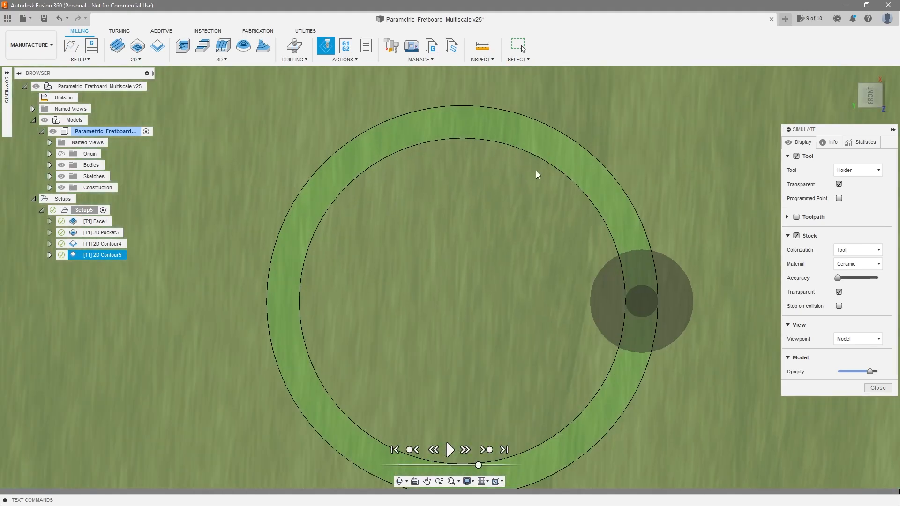
scroll(624, 295, "down", 4)
scroll(609, 291, "up", 5)
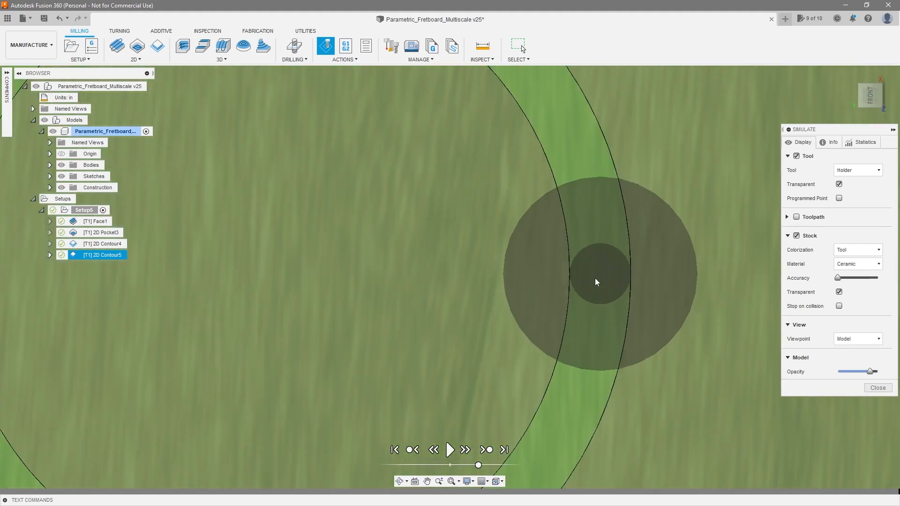
scroll(601, 278, "down", 8)
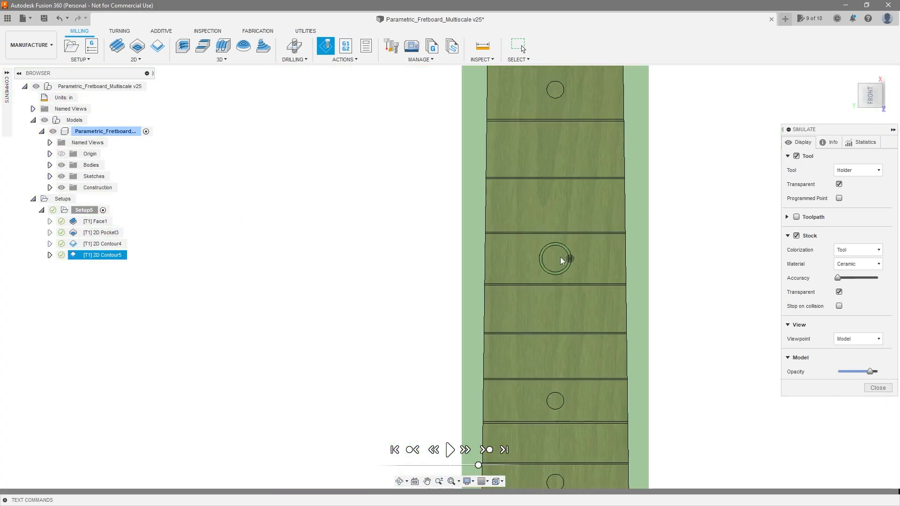
middle_click_drag(615, 349, 657, 294, "shift")
scroll(656, 294, "down", 3)
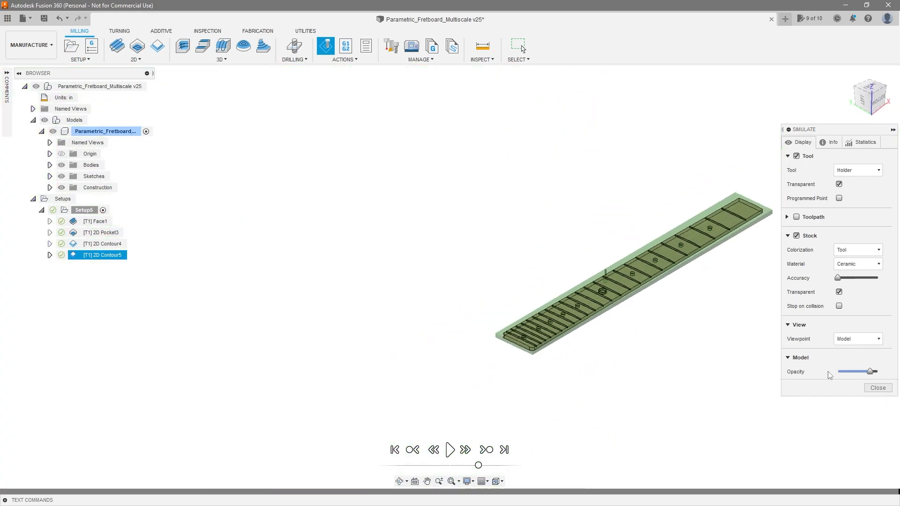
left_click(883, 388)
scroll(657, 307, "up", 3)
left_click(671, 327)
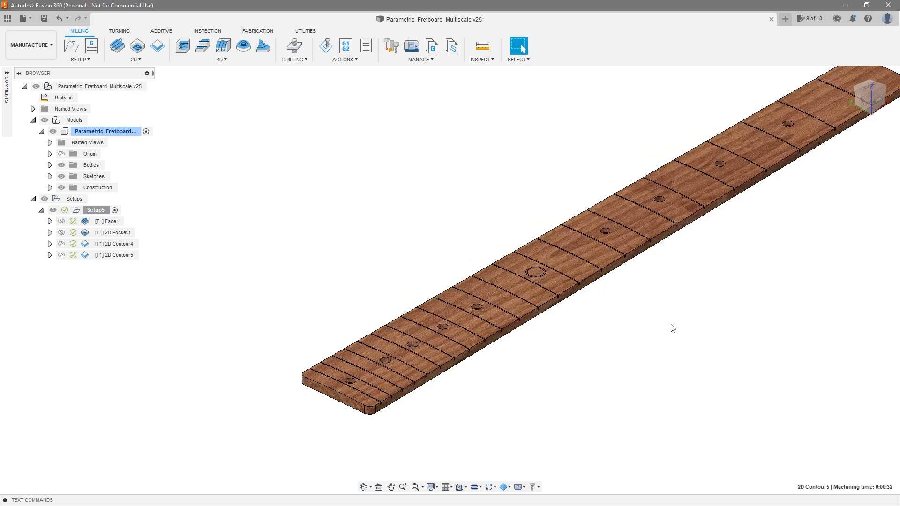
- Examine the fret slots up close where they open onto the fretboard's long side edge
scroll(510, 293, "down", 2)
scroll(627, 294, "up", 3)
middle_click_drag(627, 294, 621, 294, "shift")
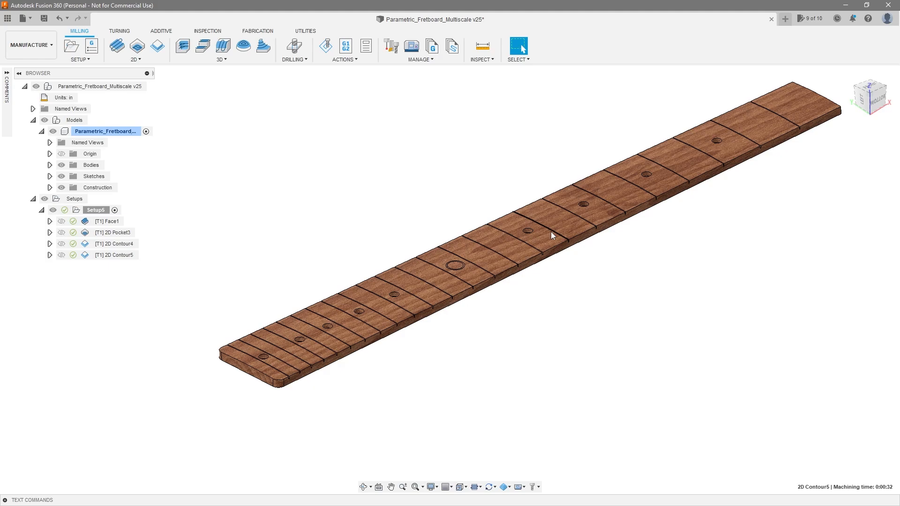
scroll(550, 232, "up", 10)
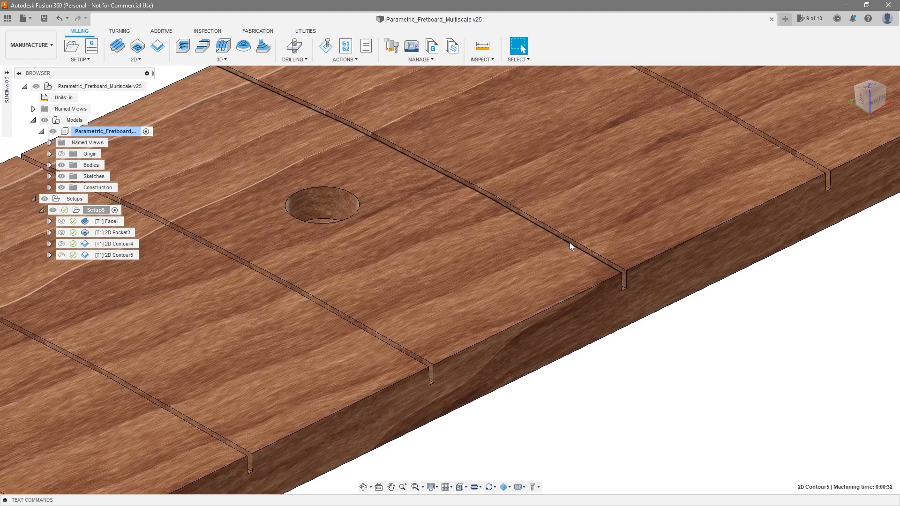
scroll(628, 282, "up", 5)
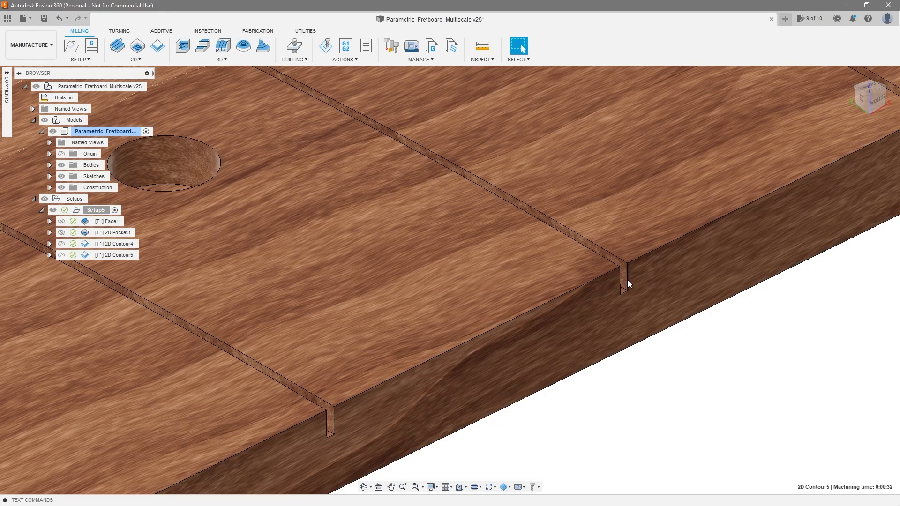
scroll(628, 280, "down", 5)
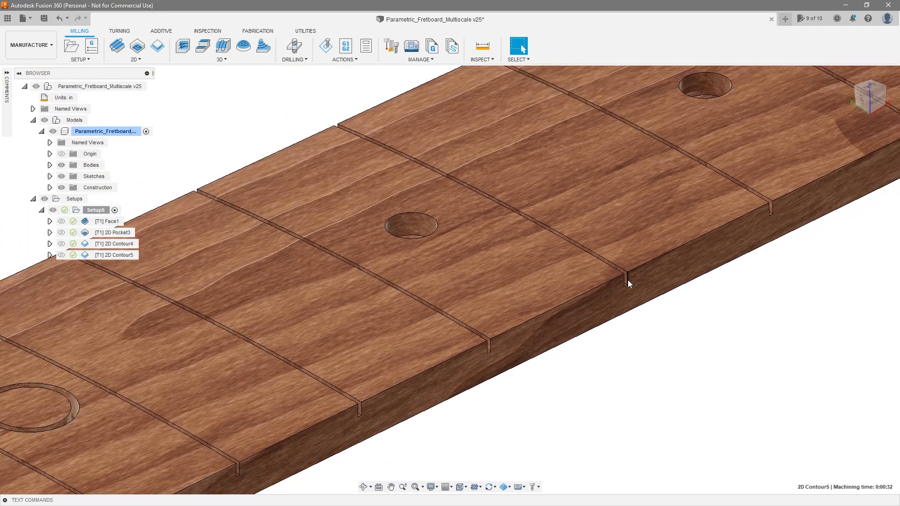
scroll(628, 280, "up", 5)
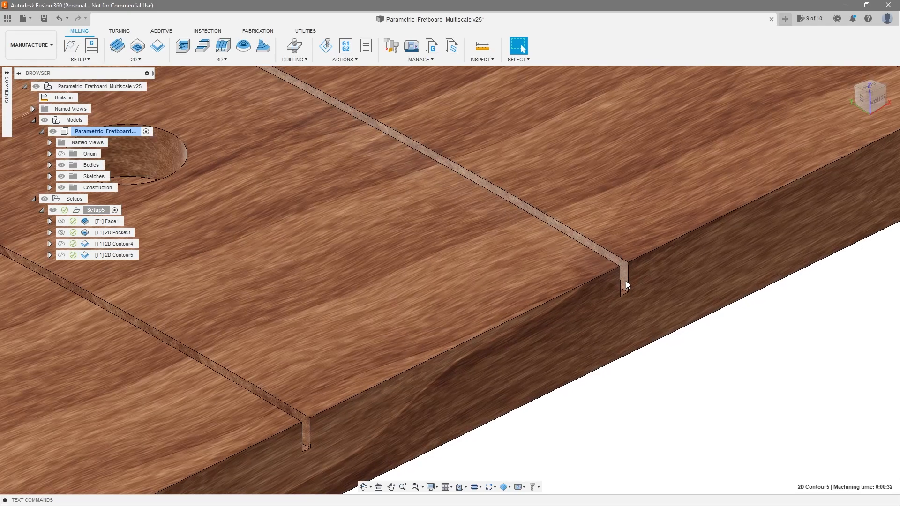
scroll(627, 281, "down", 6)
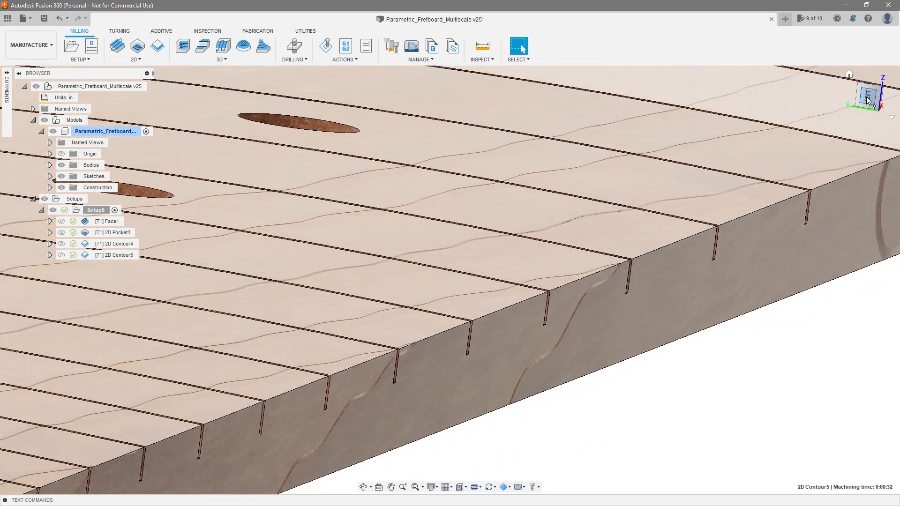
- Examine the fretboard's curved end profile from the Left view, and its rounded end corners and overall shape at an angle
left_click(867, 99)
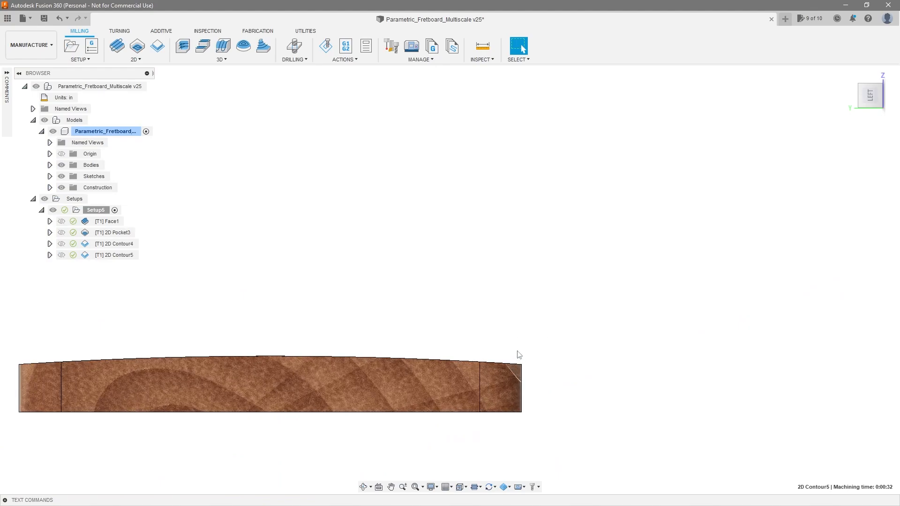
scroll(520, 355, "down", 5)
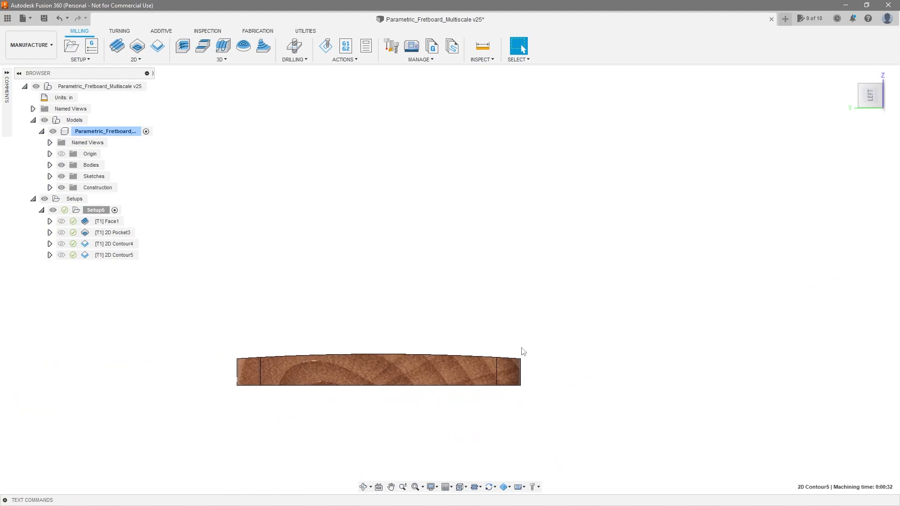
middle_click_drag(571, 295, 612, 327, "shift")
scroll(610, 338, "down", 3)
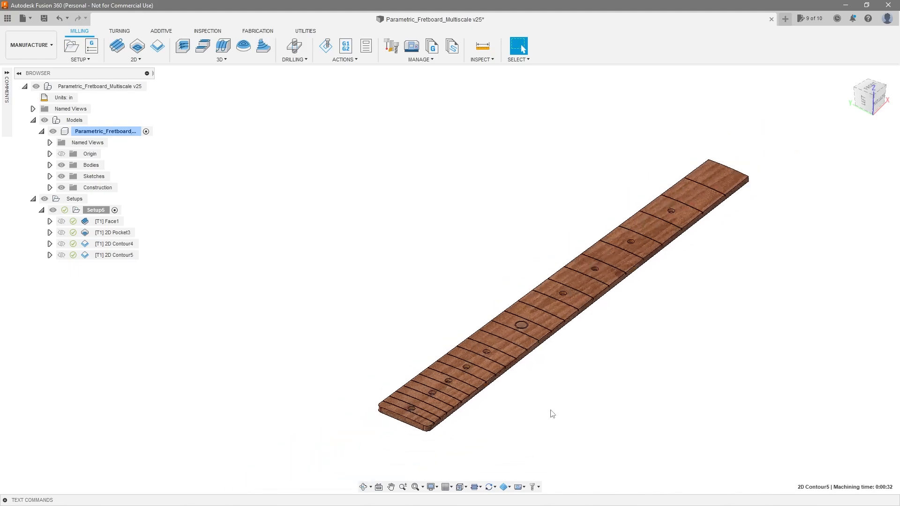
scroll(478, 418, "up", 5)
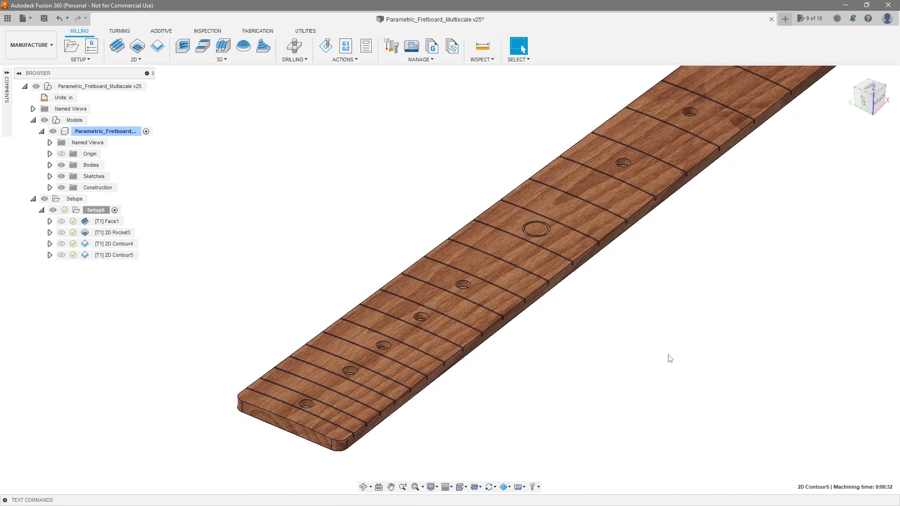
scroll(465, 301, "up", 4)
scroll(328, 342, "up", 2)
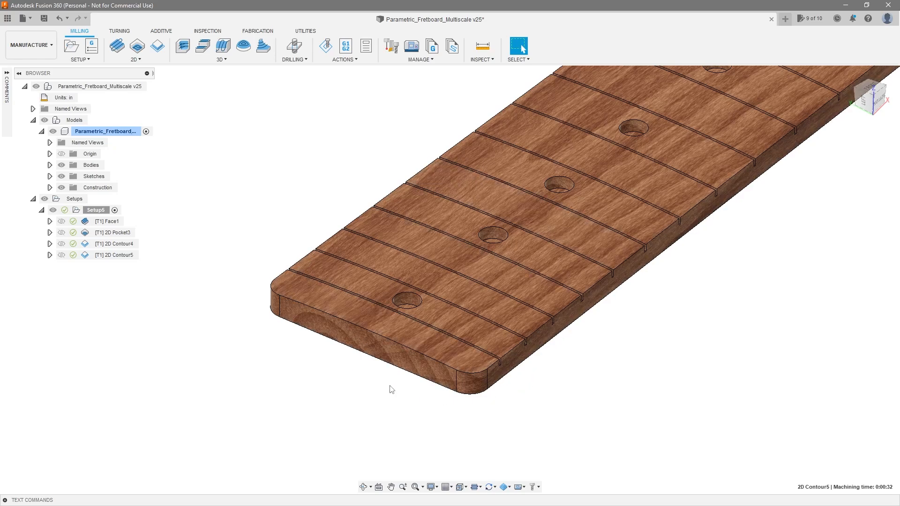
scroll(538, 338, "down", 4)
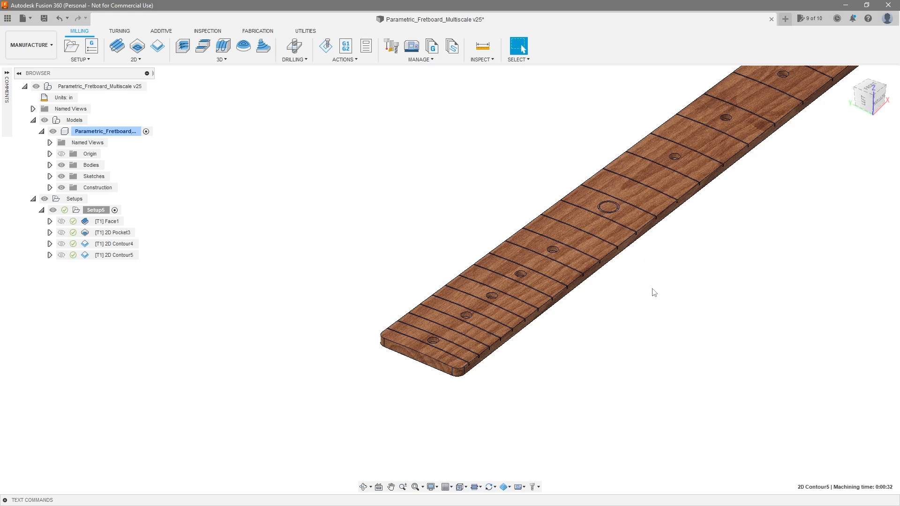
scroll(655, 292, "down", 3)
scroll(544, 303, "up", 3)
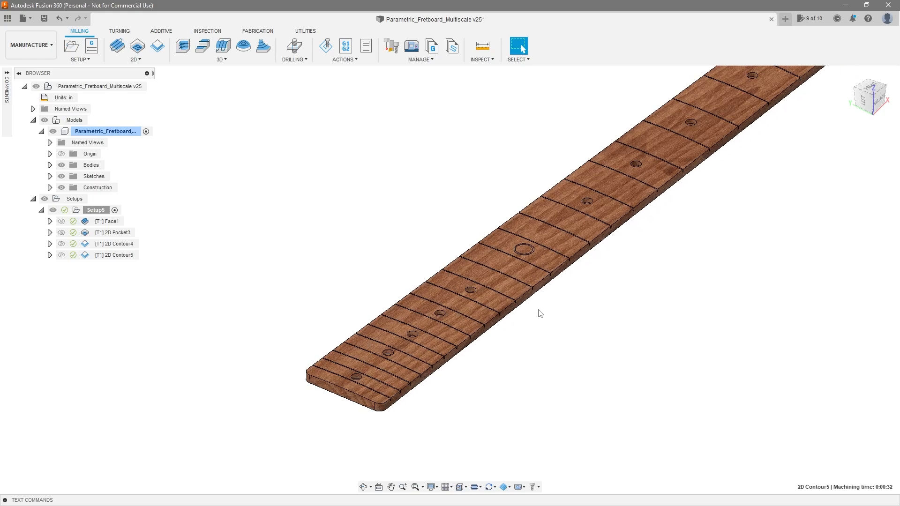
- Start a new 2D Contour operation and assign the document's 1/4" flat end mill as its tool
scroll(539, 314, "up", 2)
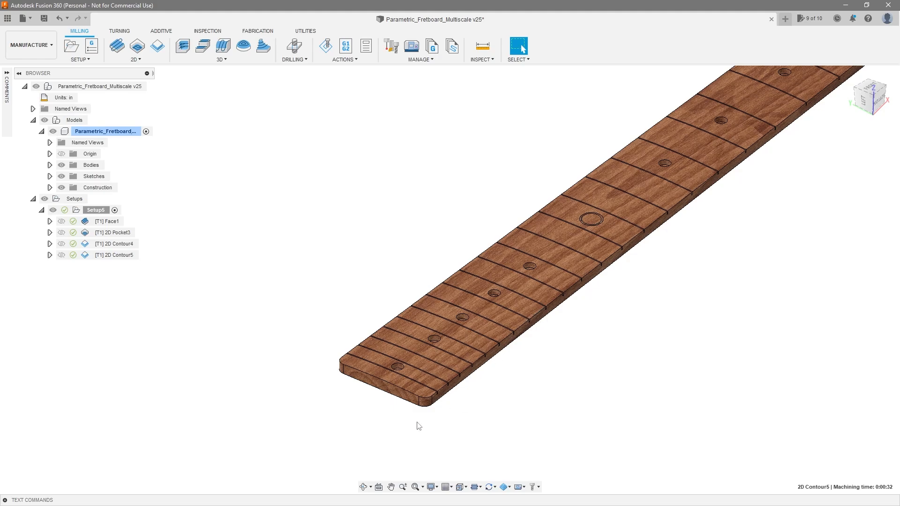
scroll(418, 423, "up", 2)
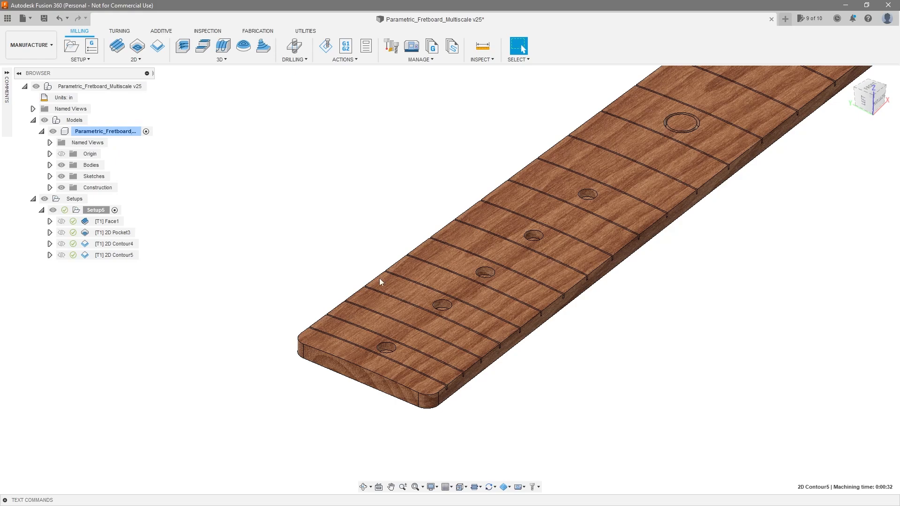
scroll(378, 342, "down", 2)
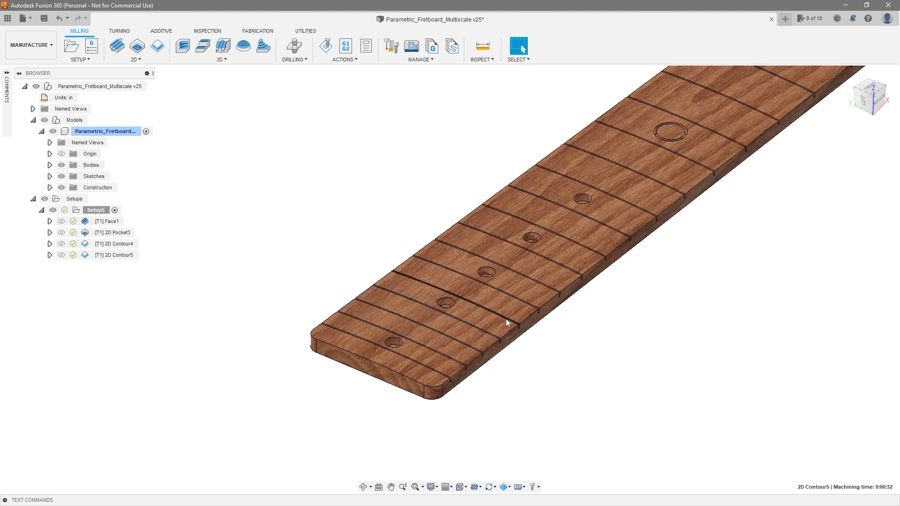
scroll(596, 299, "down", 3)
scroll(524, 333, "up", 2)
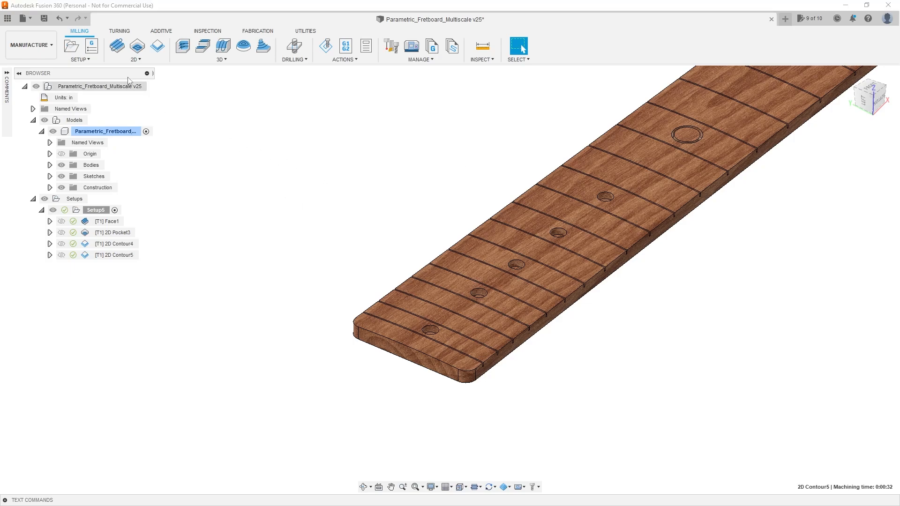
left_click(134, 59)
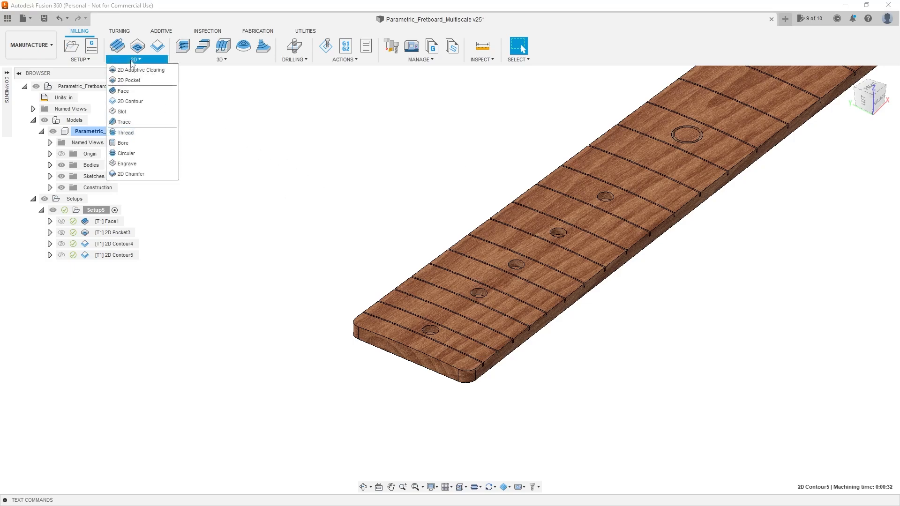
left_click(130, 101)
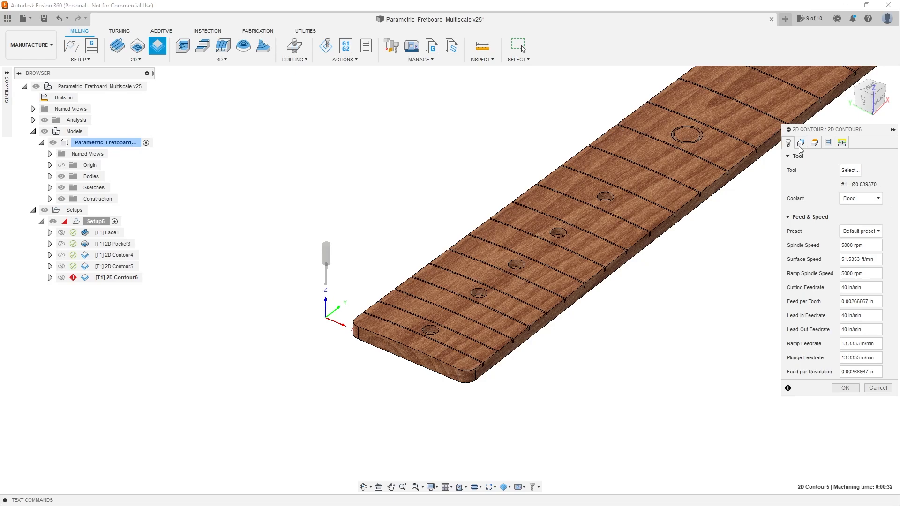
left_click(850, 170)
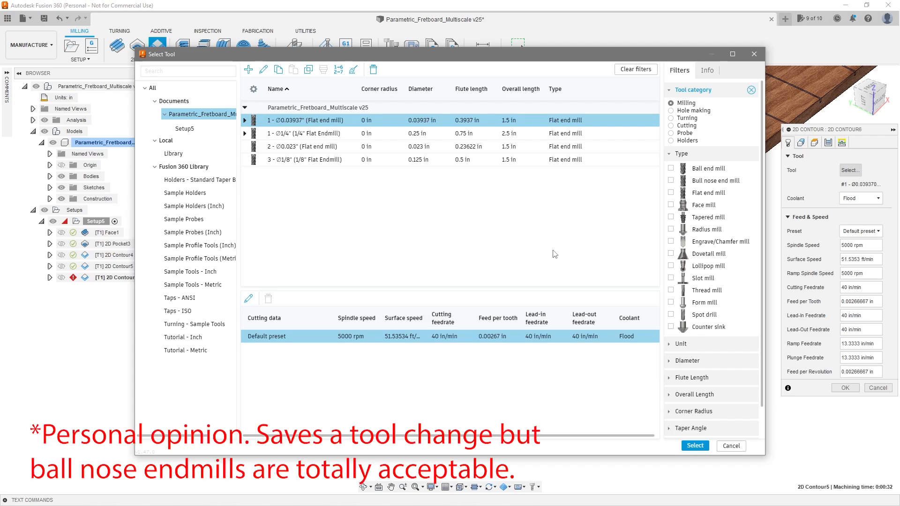
left_click(349, 136)
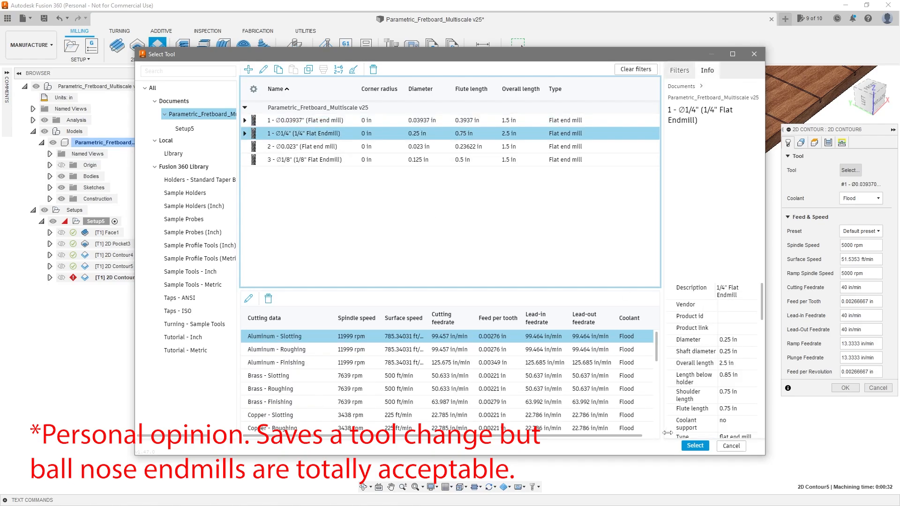
left_click(696, 448)
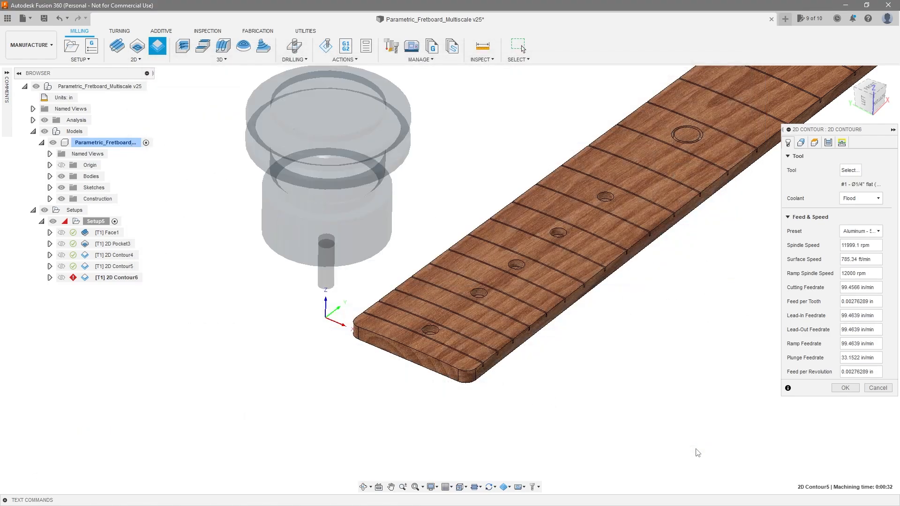
- Select the fretboard's closed bottom outline as the contour to machine
left_click(802, 143)
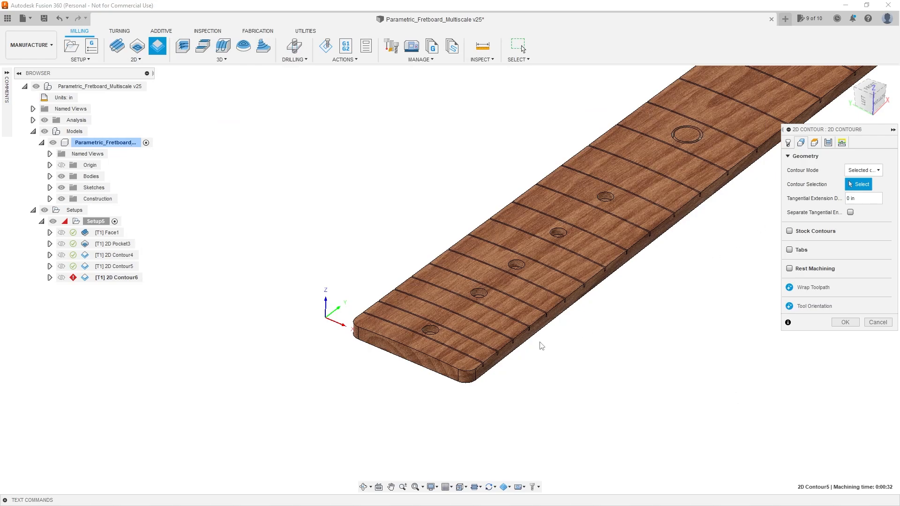
scroll(517, 350, "down", 5)
scroll(689, 239, "down", 1)
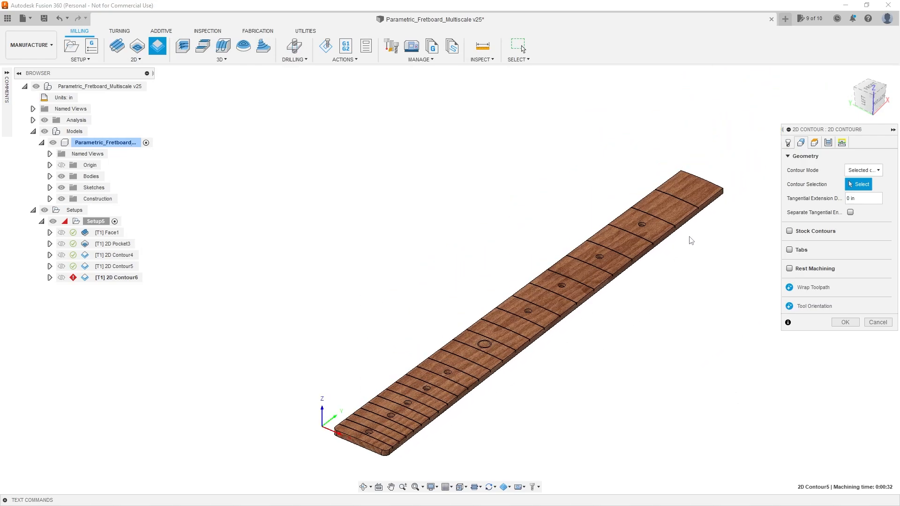
left_click(682, 233)
scroll(468, 436, "down", 2)
scroll(603, 369, "up", 4)
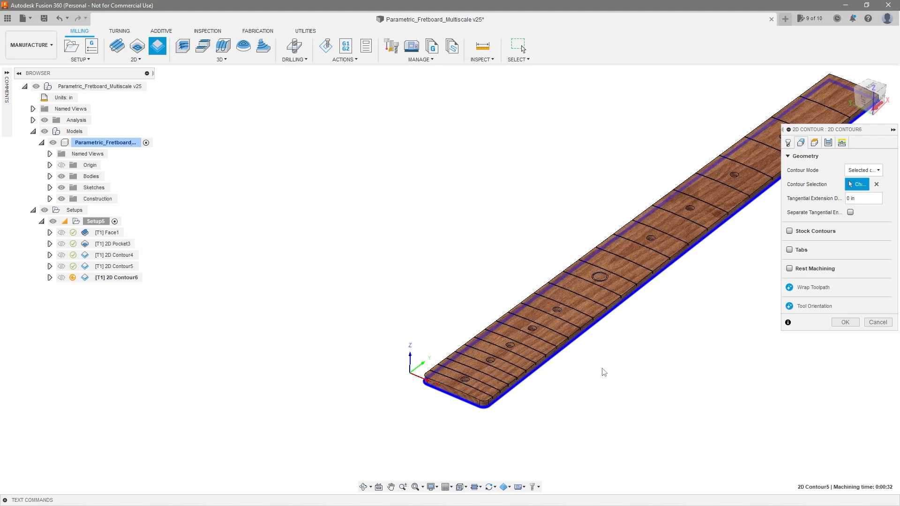
- Set the contour's top height to be measured from the model top with an offset of .020 in
left_click(815, 143)
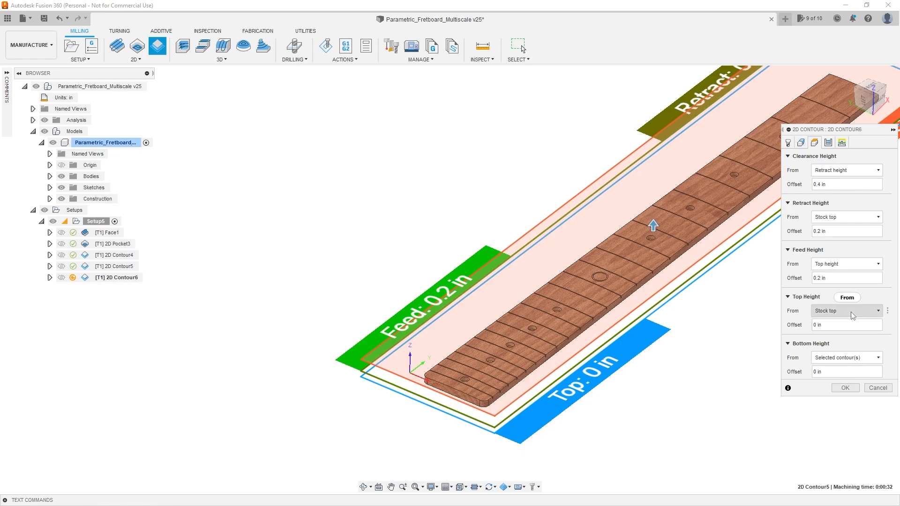
mouse_move(852, 316)
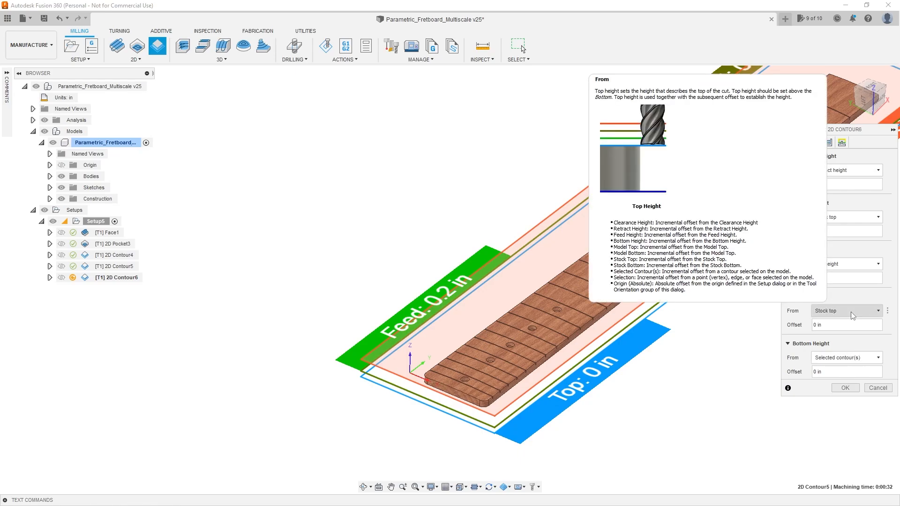
left_click(851, 315)
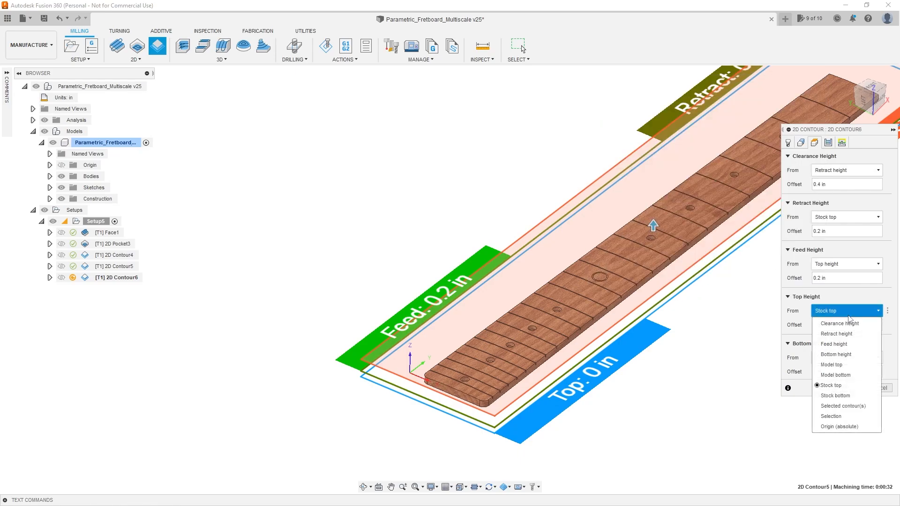
left_click(846, 366)
key("Tab")
type(".02")
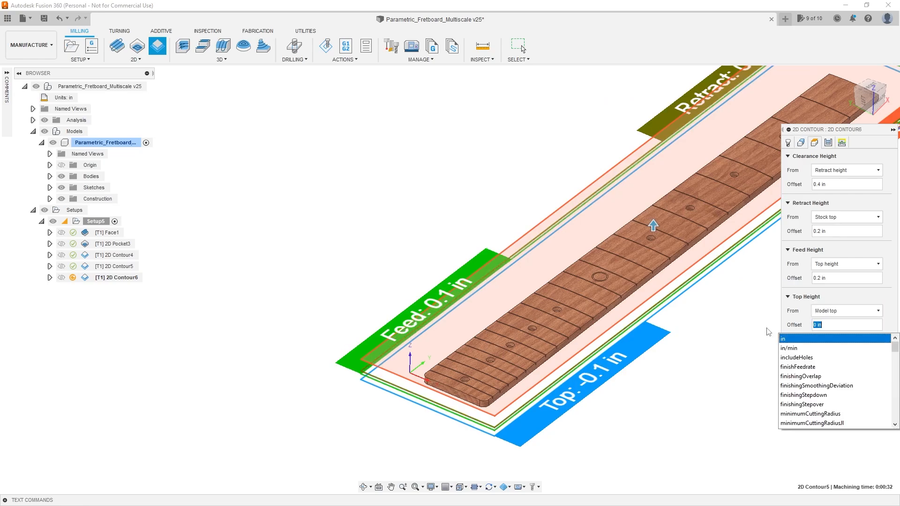
key("Tab")
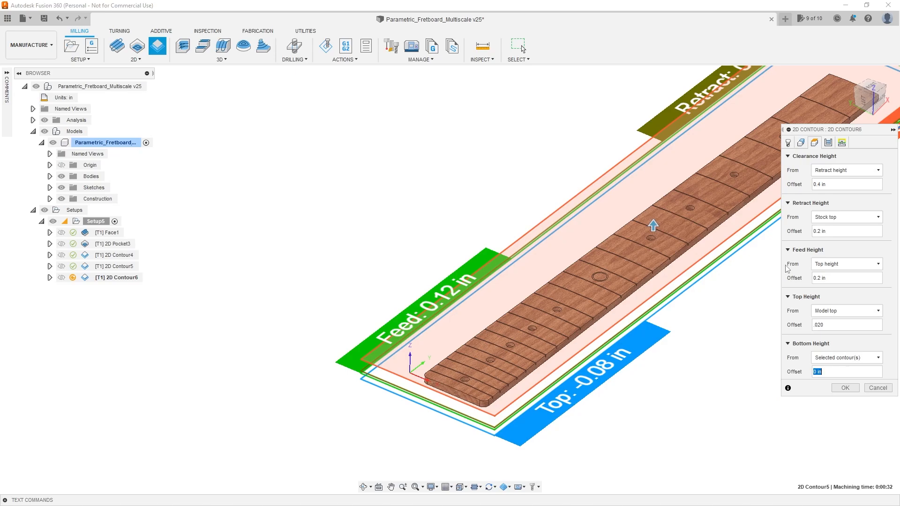
- Enable multiple depths with a maximum roughing stepdown of .0625 in, and generate the outline toolpath
left_click(828, 142)
scroll(621, 425, "up", 2)
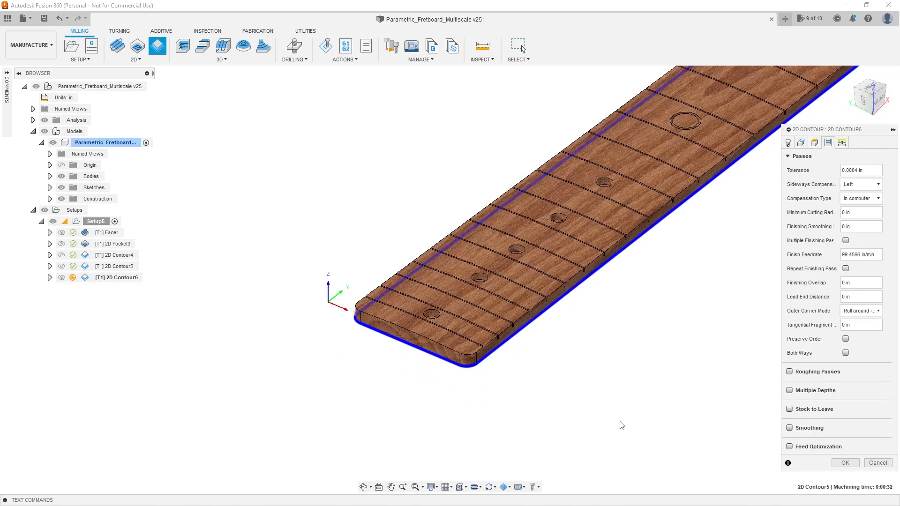
left_click(790, 391)
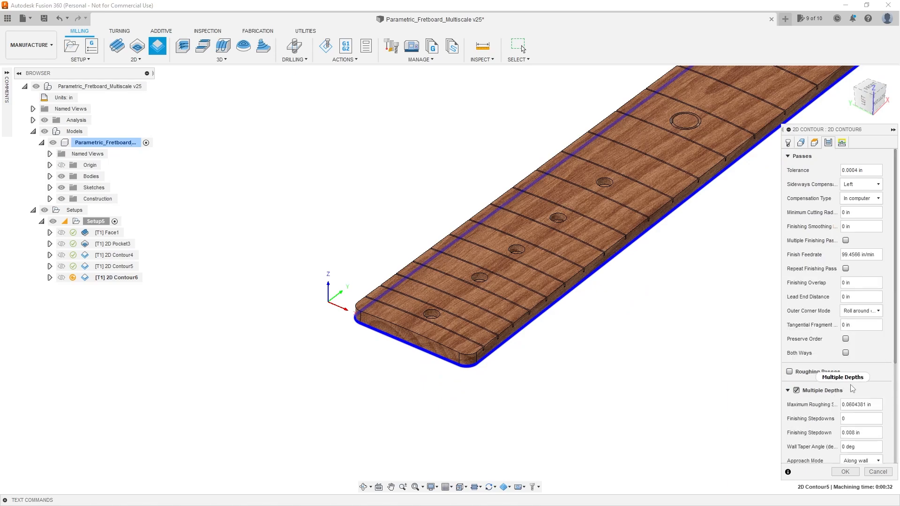
key("Tab")
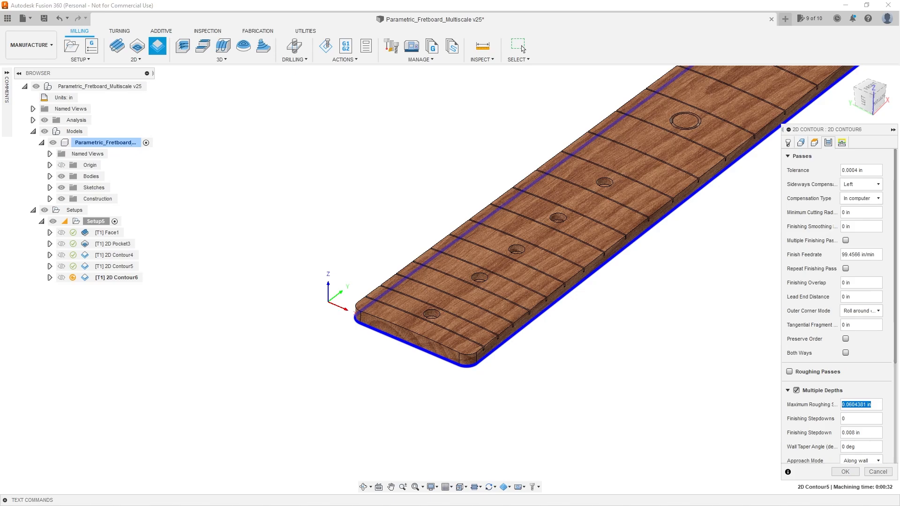
type(".0625")
key("Tab")
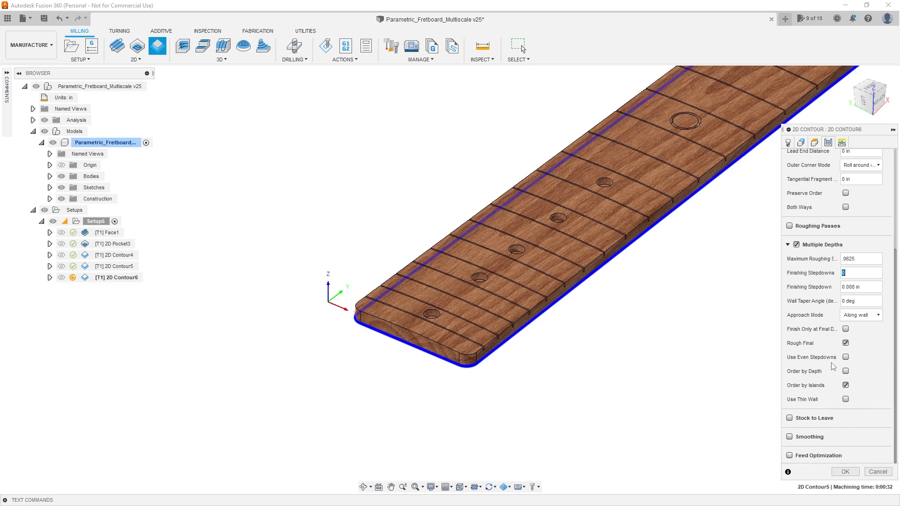
scroll(773, 295, "up", 1)
scroll(827, 285, "up", 2)
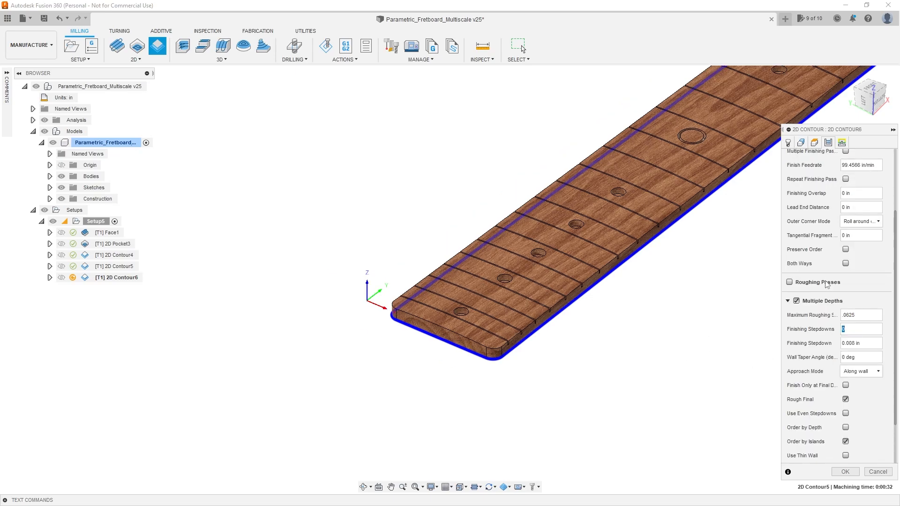
left_click(854, 473)
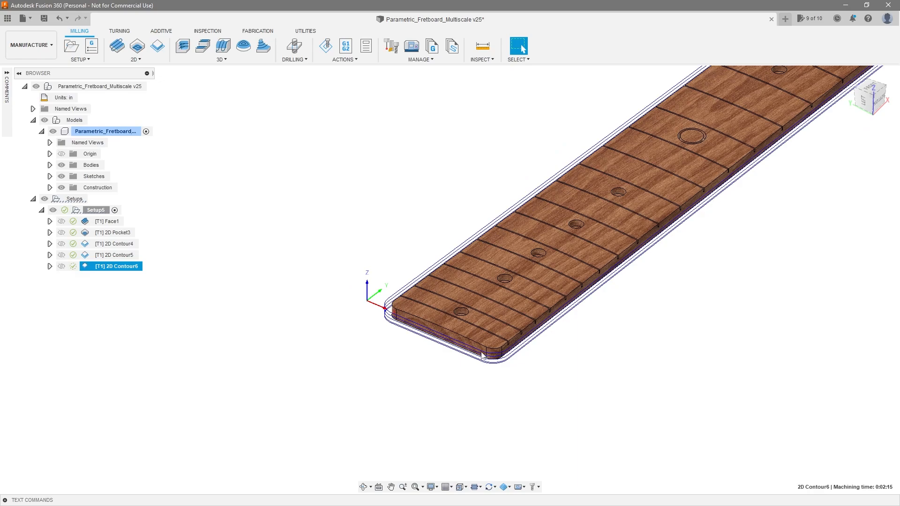
- Examine the outline toolpath and cut stock up close at both fretboard ends, including the corners and the tool's lead-in
scroll(464, 345, "up", 3)
middle_click_drag(448, 342, 552, 356, "shift")
scroll(552, 355, "down", 2)
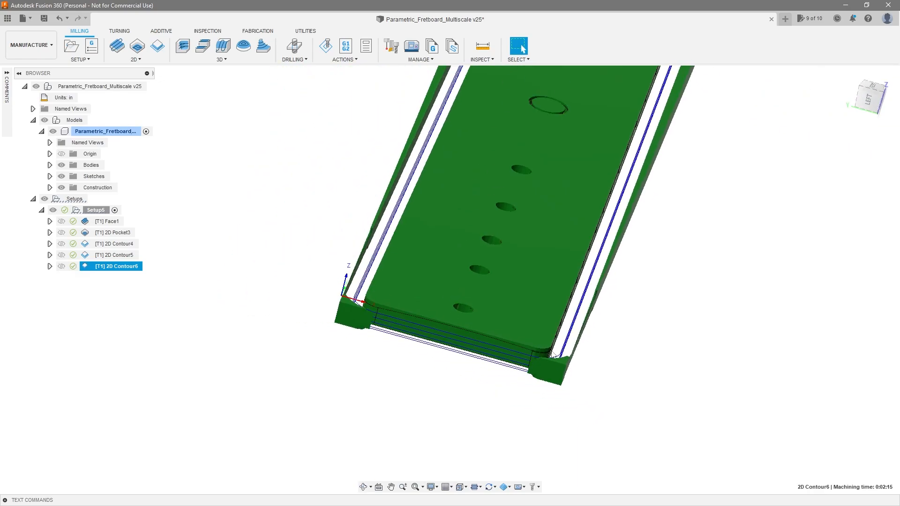
scroll(579, 334, "down", 4)
scroll(669, 96, "up", 5)
middle_click_drag(650, 114, 641, 138, "shift")
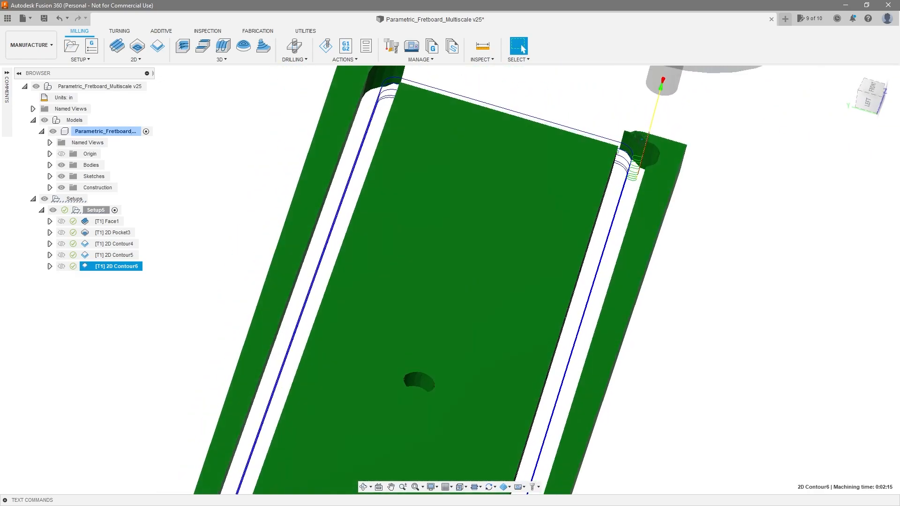
scroll(654, 151, "down", 8)
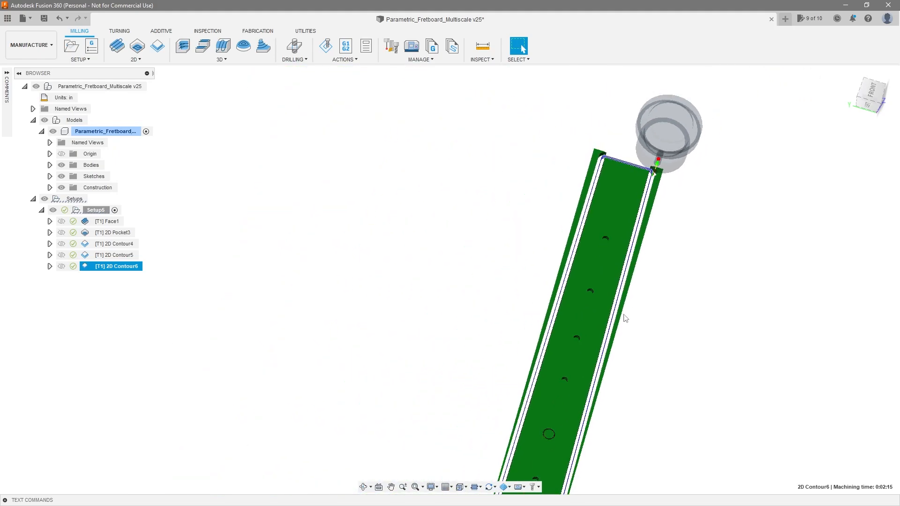
scroll(597, 323, "down", 3)
scroll(577, 408, "up", 6)
middle_click_drag(578, 444, 584, 415, "shift")
scroll(605, 418, "down", 3)
scroll(562, 455, "up", 2)
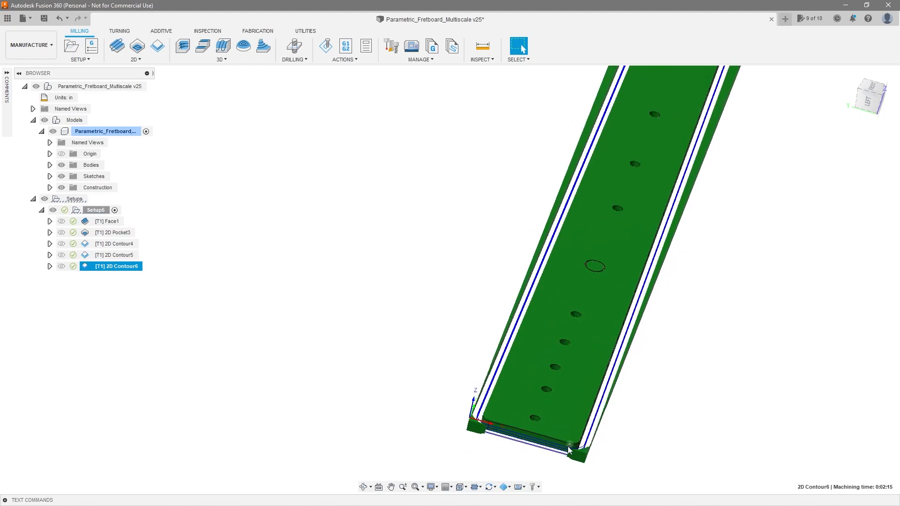
- Examine the full-length outline cut and the stock remaining along both long sides from several angles
scroll(558, 427, "down", 2)
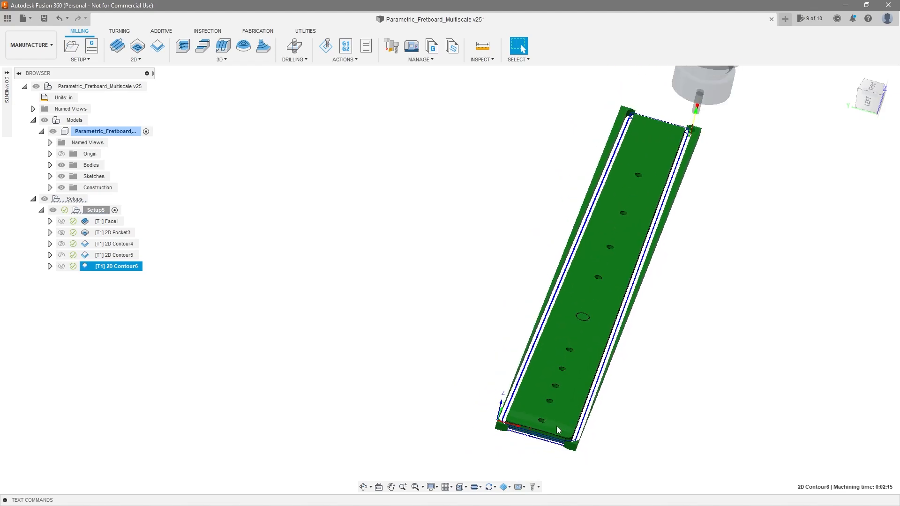
scroll(564, 437, "up", 3)
mouse_move(573, 436)
middle_mouse_down("shift")
mouse_move(576, 428)
mouse_move(566, 427)
middle_mouse_up("shift")
scroll(577, 423, "down", 3)
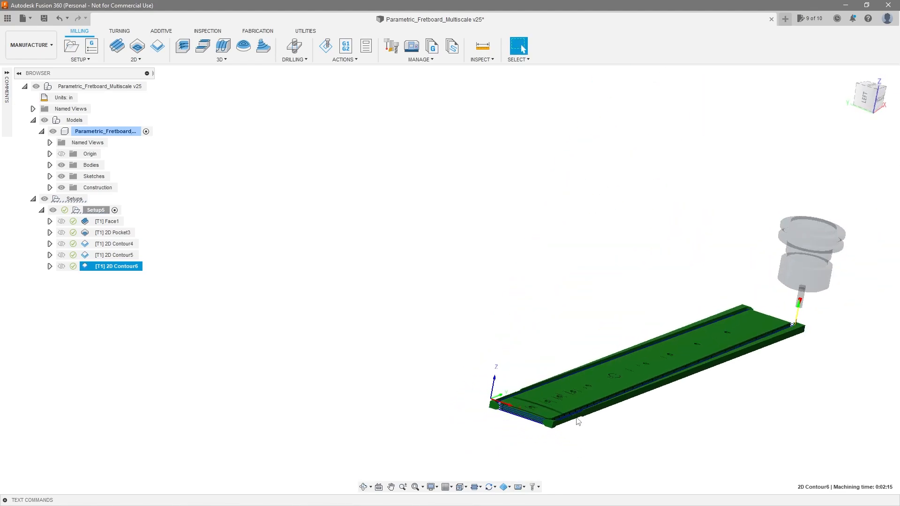
scroll(640, 430, "up", 2)
middle_click_drag(641, 430, 649, 431, "shift")
scroll(650, 434, "down", 3)
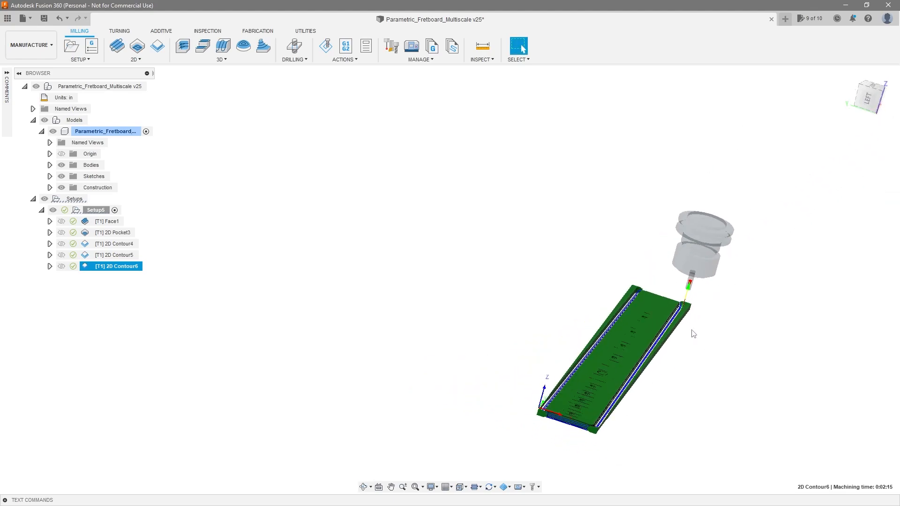
middle_click_drag(614, 358, 633, 396, "shift")
scroll(630, 401, "up", 3)
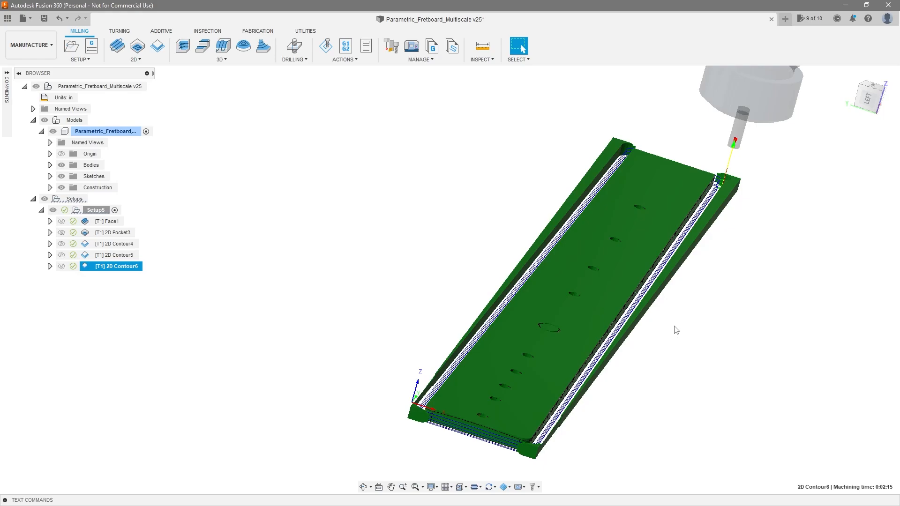
scroll(709, 331, "down", 2)
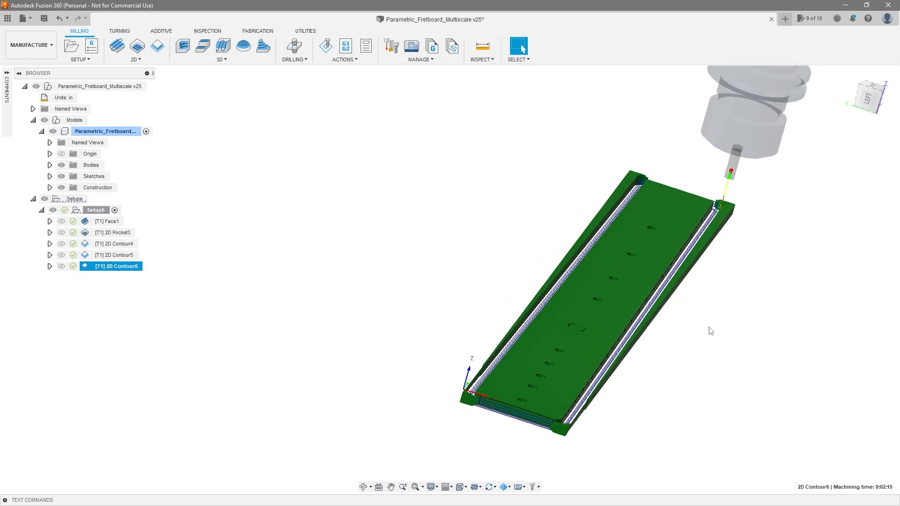
mouse_move(710, 332)
middle_mouse_down("shift")
mouse_move(701, 332)
mouse_move(704, 349)
mouse_move(702, 327)
middle_mouse_up("shift")
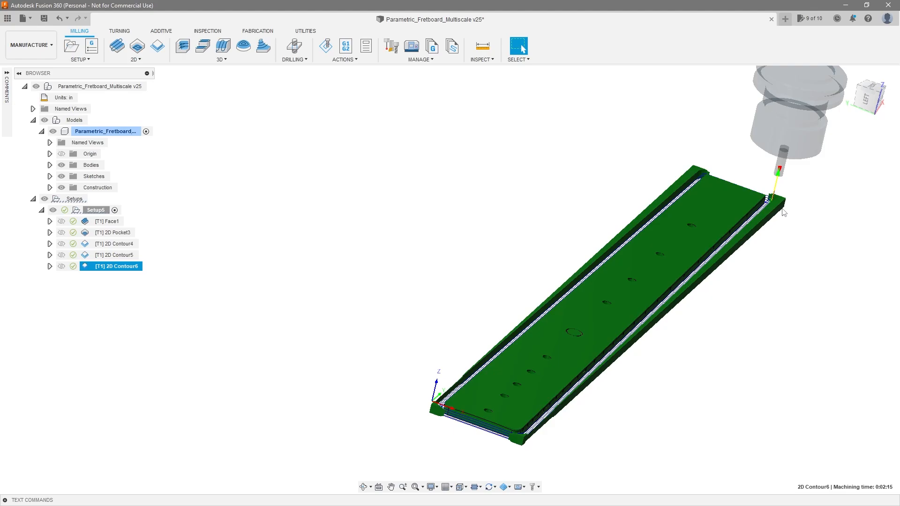
scroll(709, 261, "down", 1)
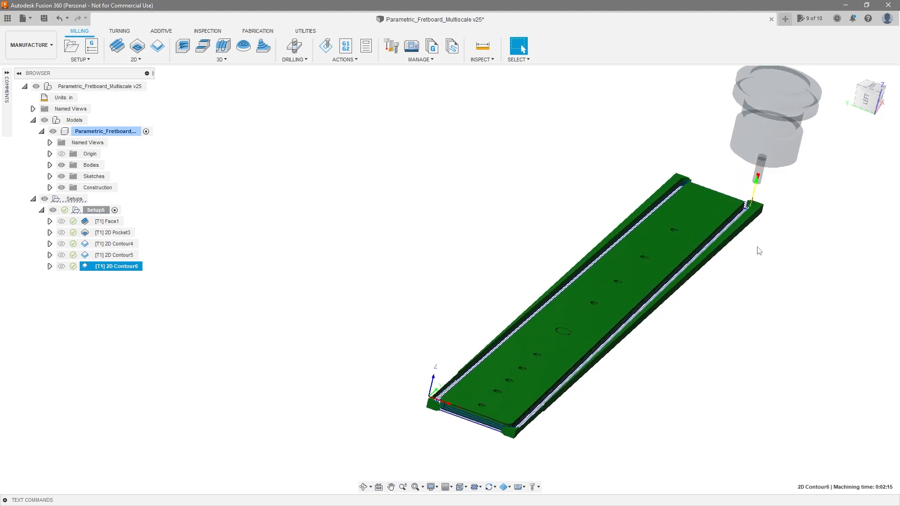
middle_click_drag(747, 234, 741, 214, "shift")
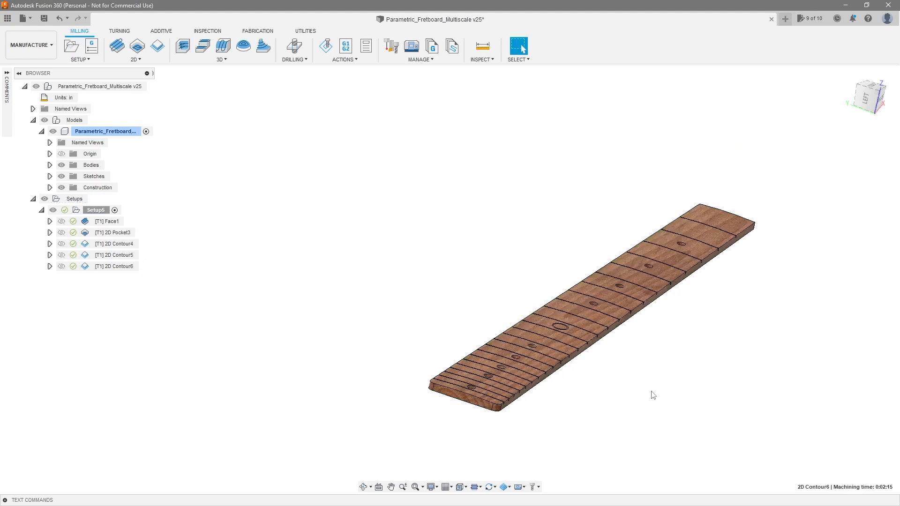
- Inspect the outline toolpath over the whole fretboard and then up close at the end nearest the origin
scroll(574, 386, "up", 5)
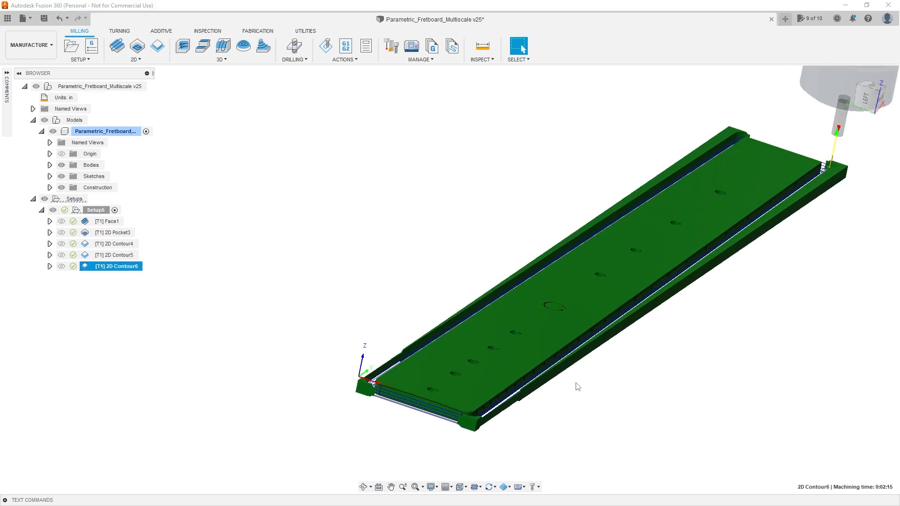
scroll(581, 375, "down", 5)
scroll(585, 365, "up", 2)
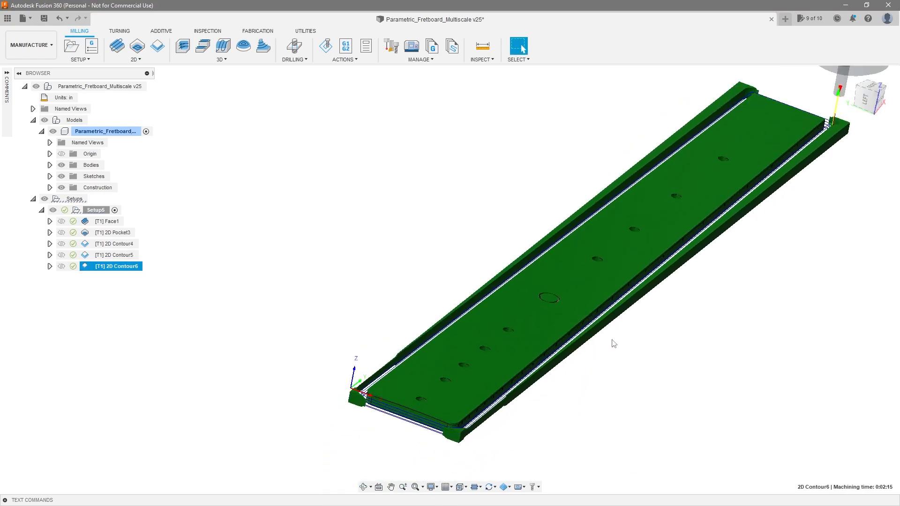
middle_click_drag(614, 344, 625, 331, "shift")
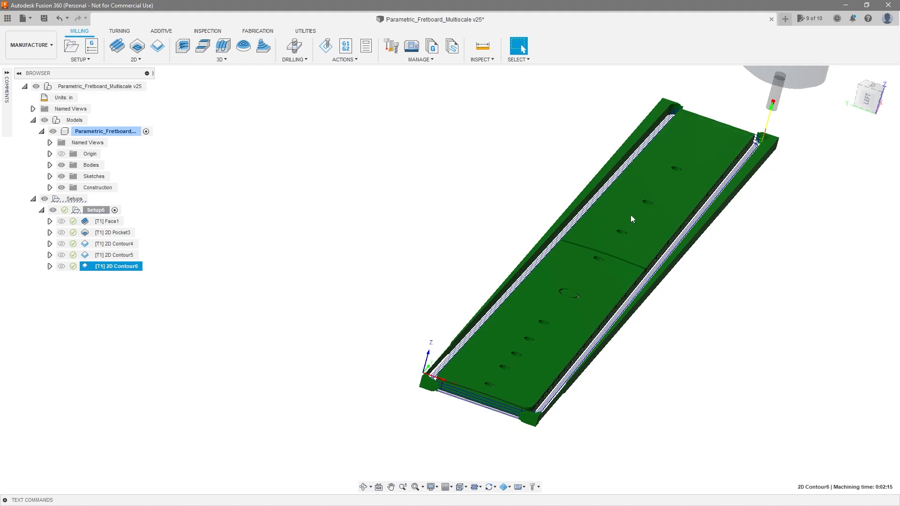
scroll(738, 315, "down", 2)
middle_click_drag(735, 320, 727, 322, "shift")
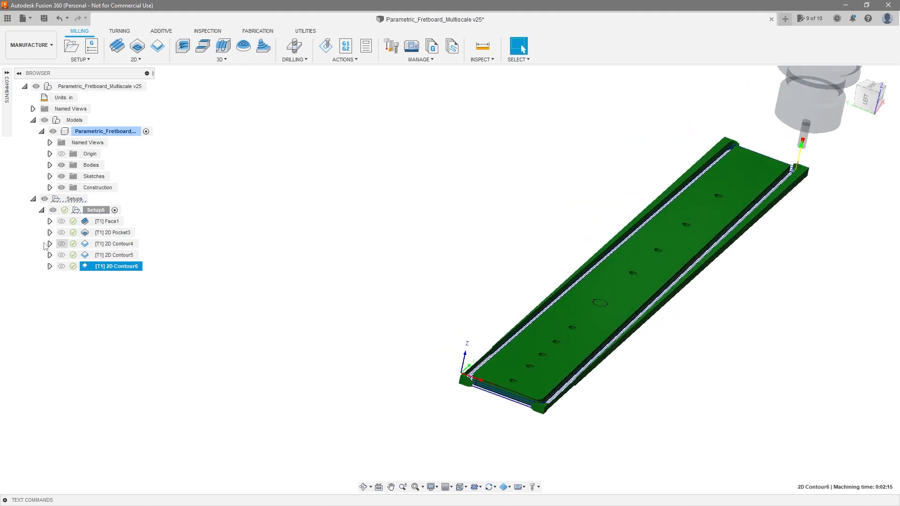
scroll(506, 412, "up", 5)
mouse_move(499, 418)
middle_mouse_down("shift")
mouse_move(528, 426)
mouse_move(496, 413)
middle_mouse_up("shift")
- Enable stock to leave in 2D Contour6 with .010 in radial and 0 in axial, and regenerate the outline toolpath
right_click(128, 266)
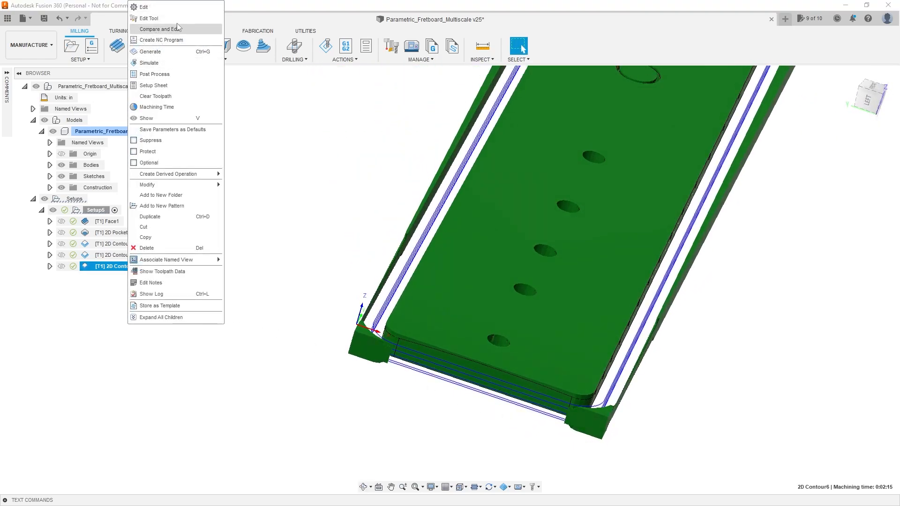
left_click(183, 7)
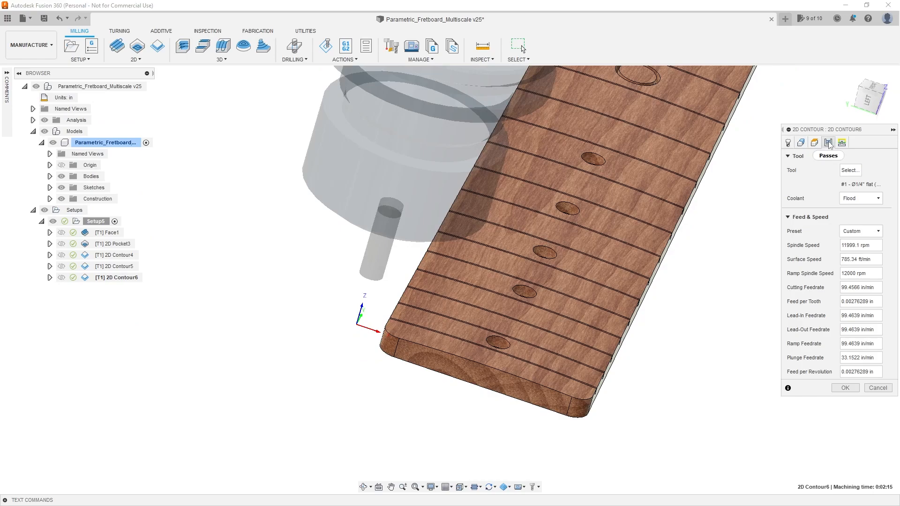
left_click(828, 142)
scroll(828, 415, "down", 5)
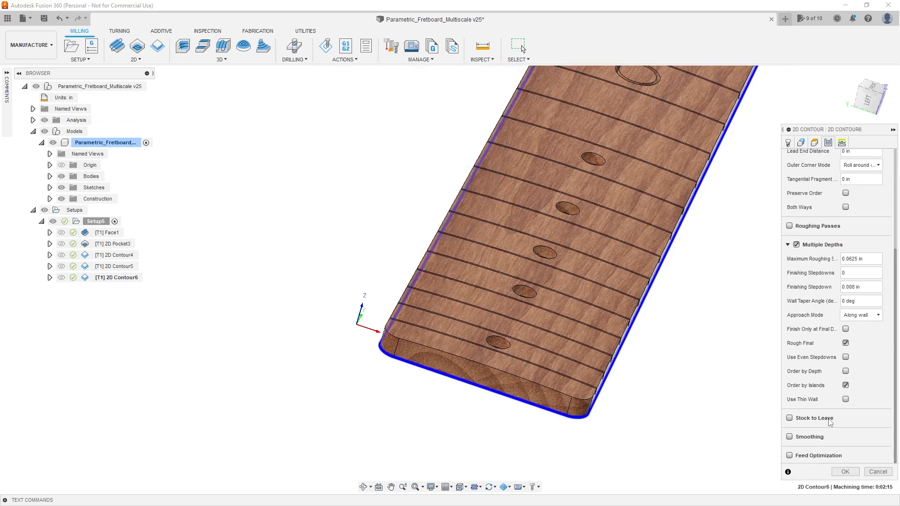
left_click(790, 418)
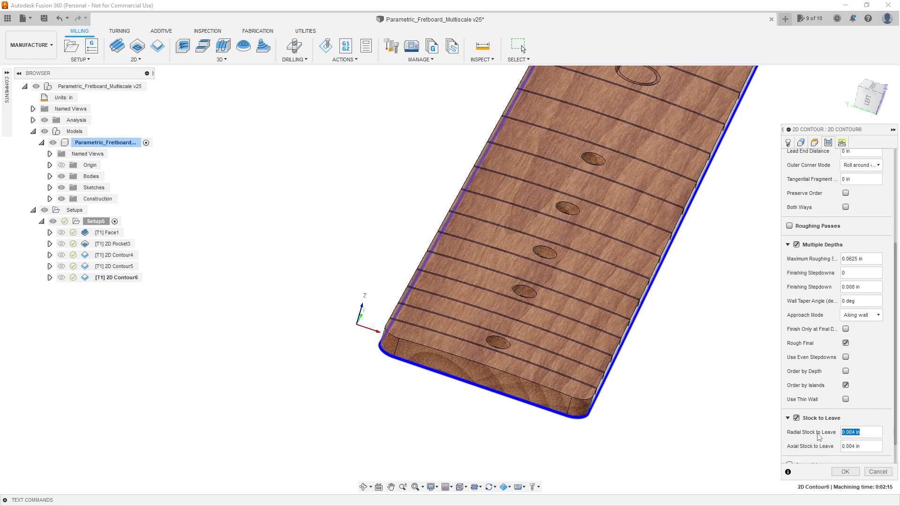
type(".010")
key("Tab")
scroll(819, 436, "down", 1)
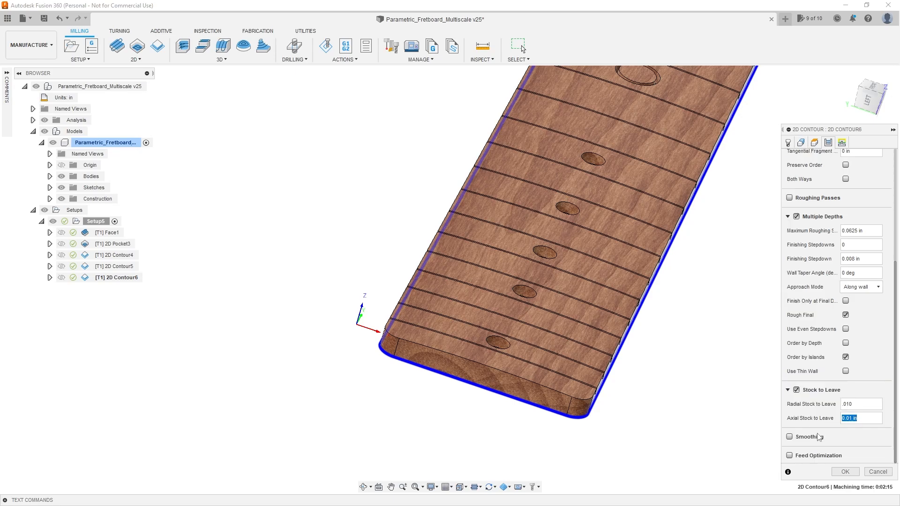
key("Tab")
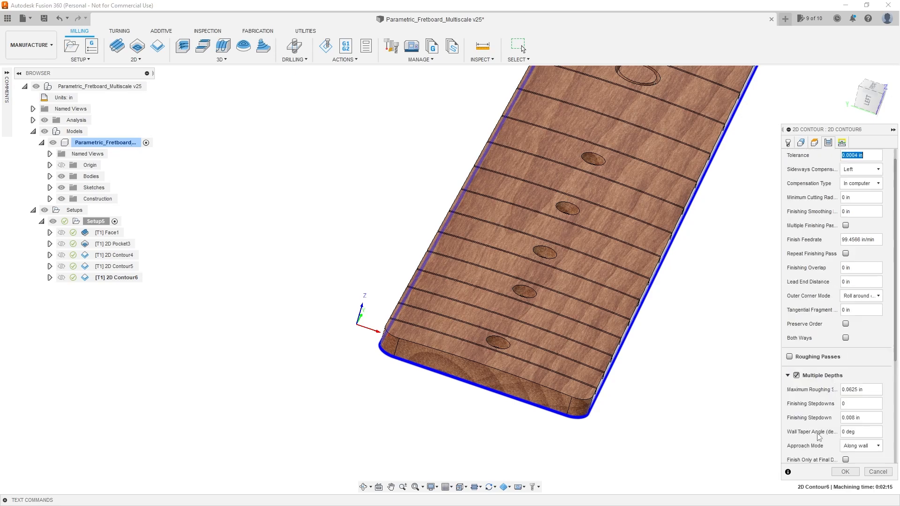
left_click(845, 473)
- Duplicate the 2D Contour6 outline operation
scroll(383, 334, "up", 4)
scroll(383, 335, "up", 2)
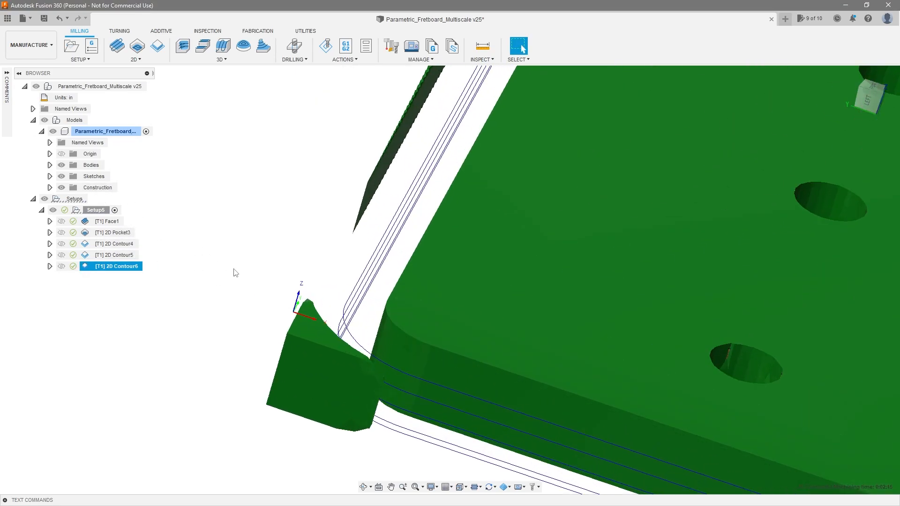
scroll(234, 271, "down", 2)
right_click(132, 269)
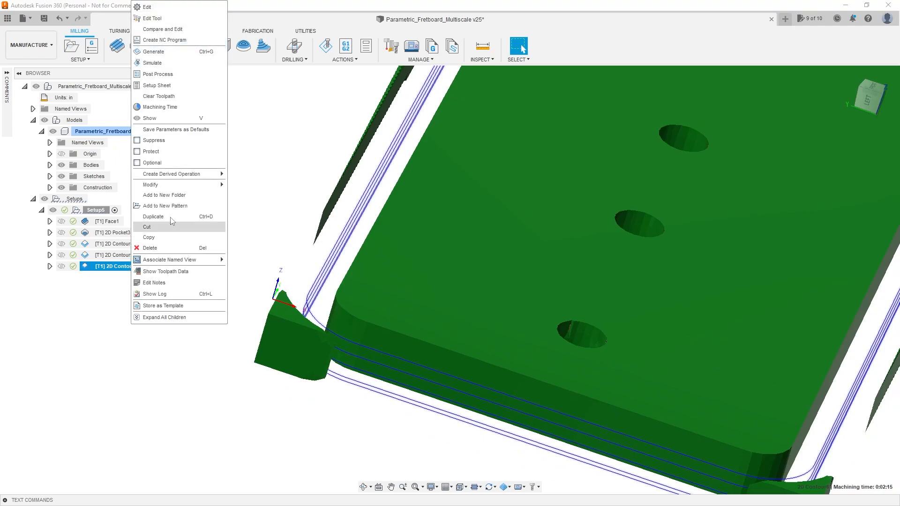
mouse_move(222, 175)
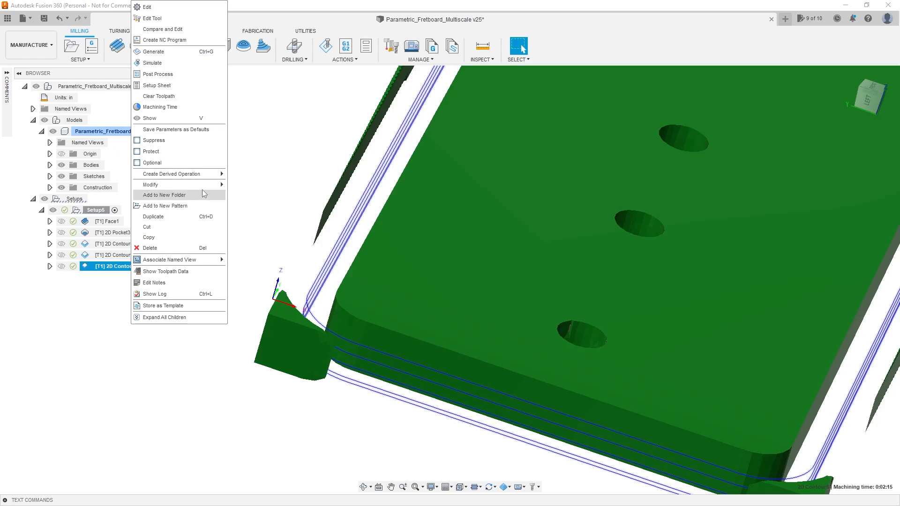
left_click(187, 217)
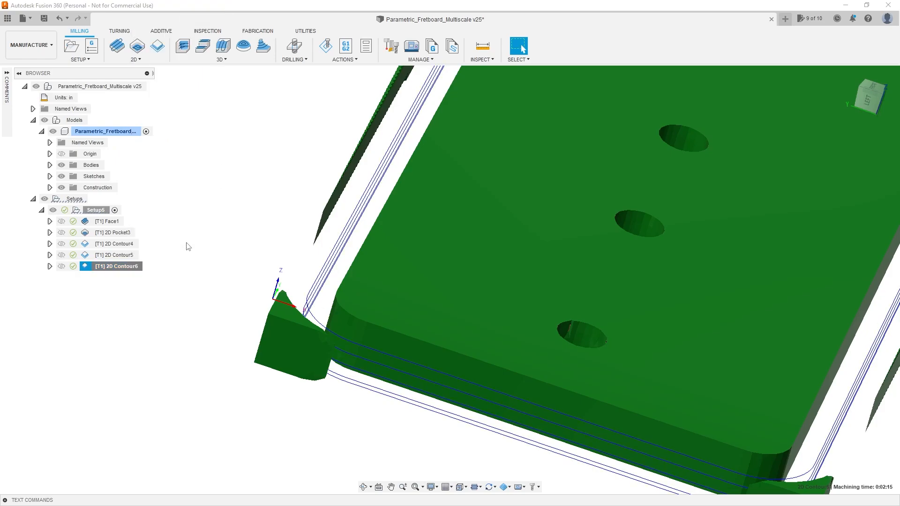
- Turn off multiple depths in the duplicated outline contour, edit its radial stock to leave, and regenerate its toolpath
left_click(129, 280)
right_click(128, 280)
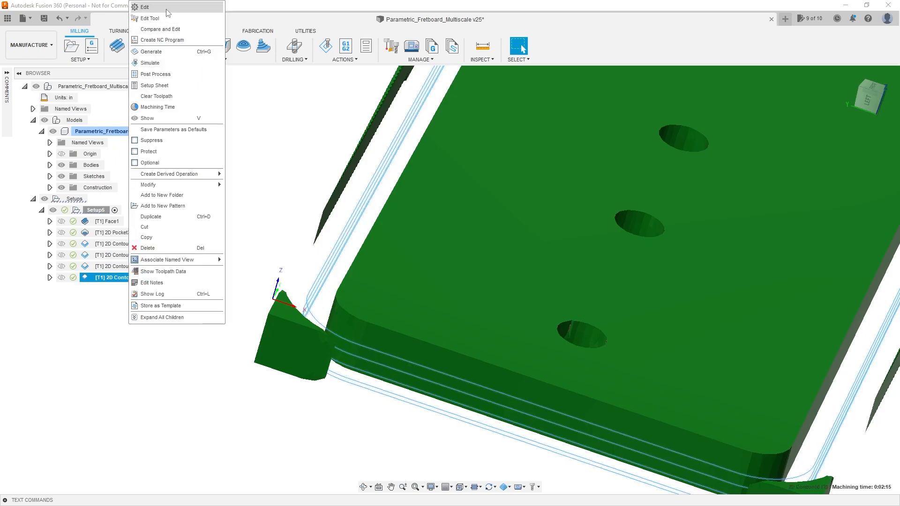
left_click(146, 7)
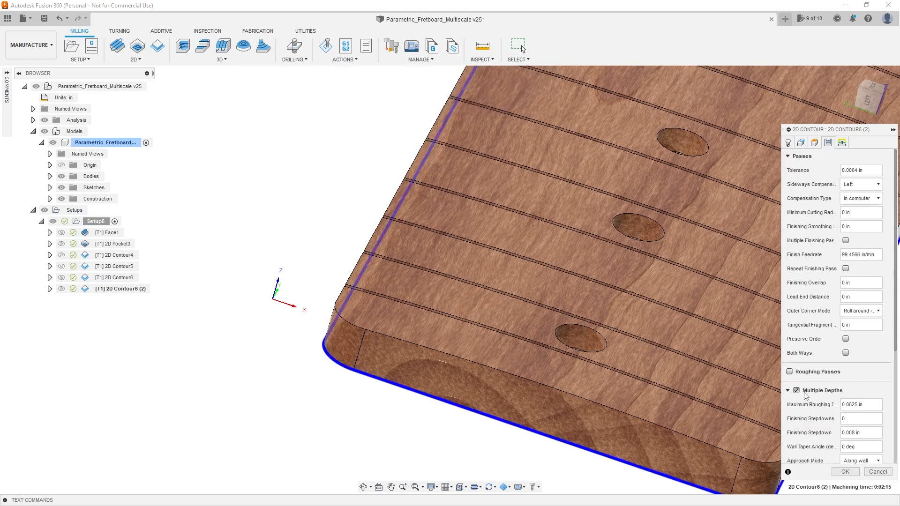
left_click(797, 391)
scroll(843, 403, "down", 1)
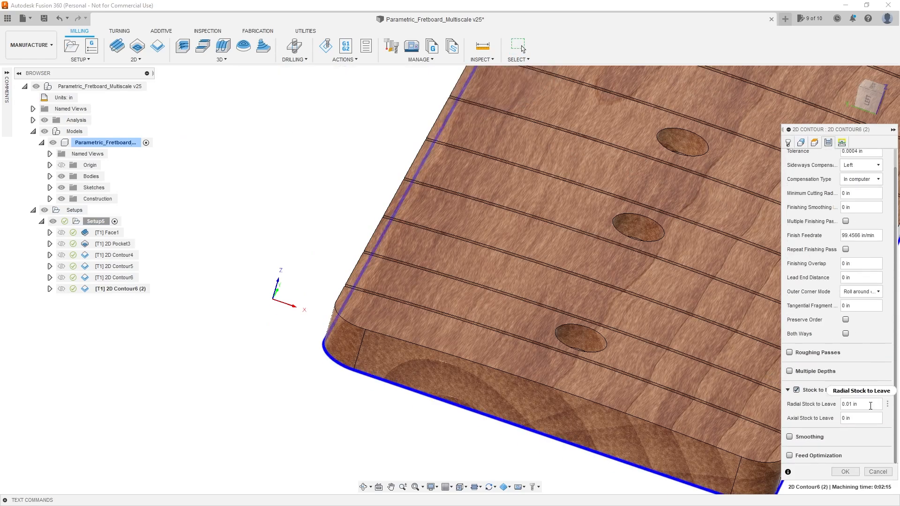
left_click(870, 406)
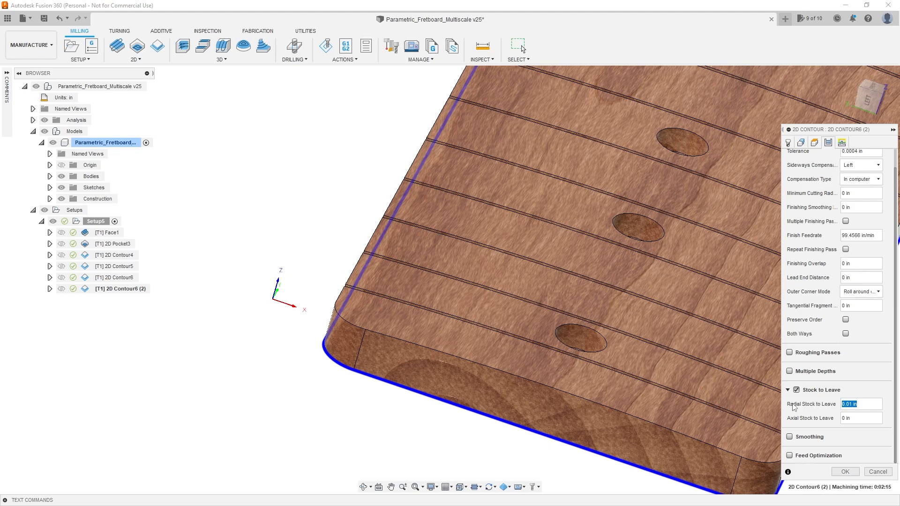
left_click(845, 472)
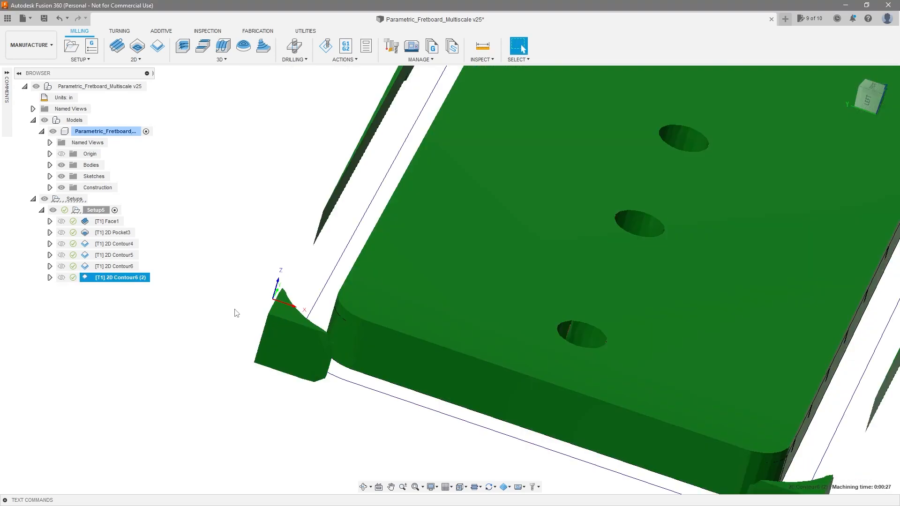
- Compare the multi-depth outline toolpath with the duplicated contour's toolpath at the fretboard's end
left_click(115, 267)
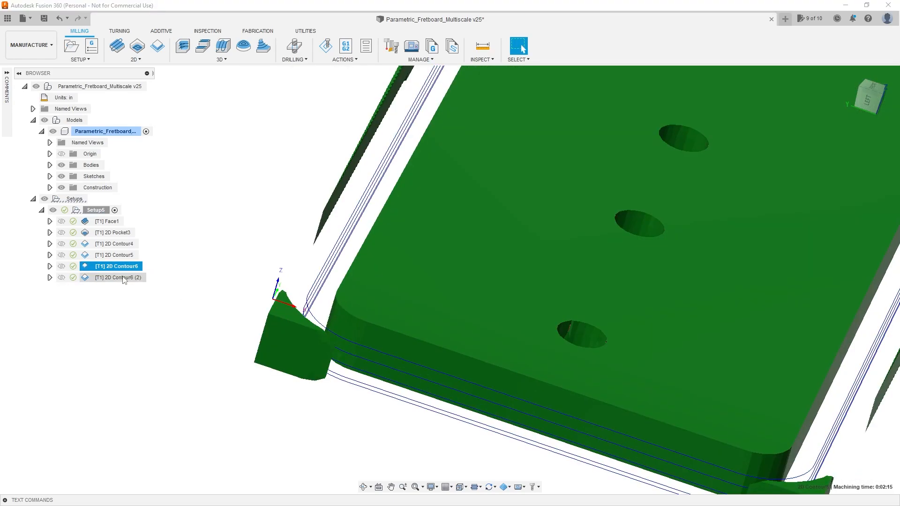
left_click(122, 278)
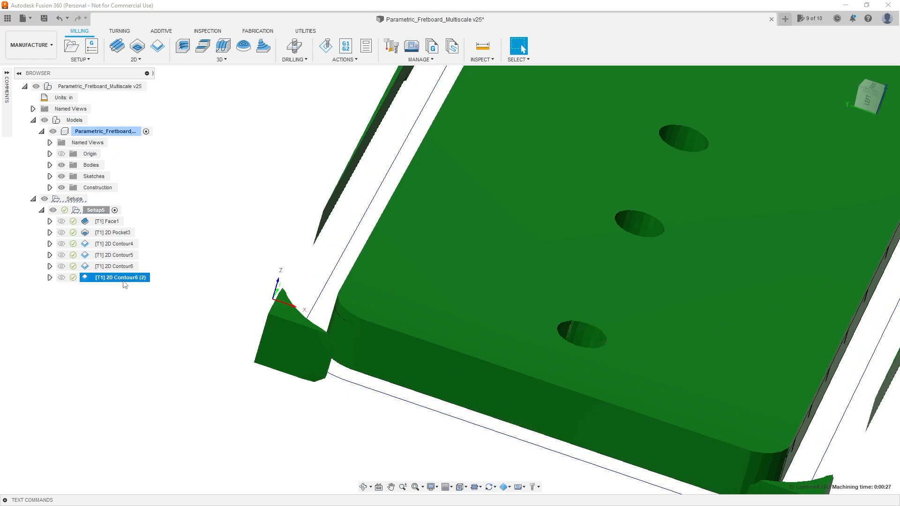
scroll(524, 252, "down", 3)
scroll(564, 285, "up", 1)
middle_click_drag(566, 286, 553, 310, "shift")
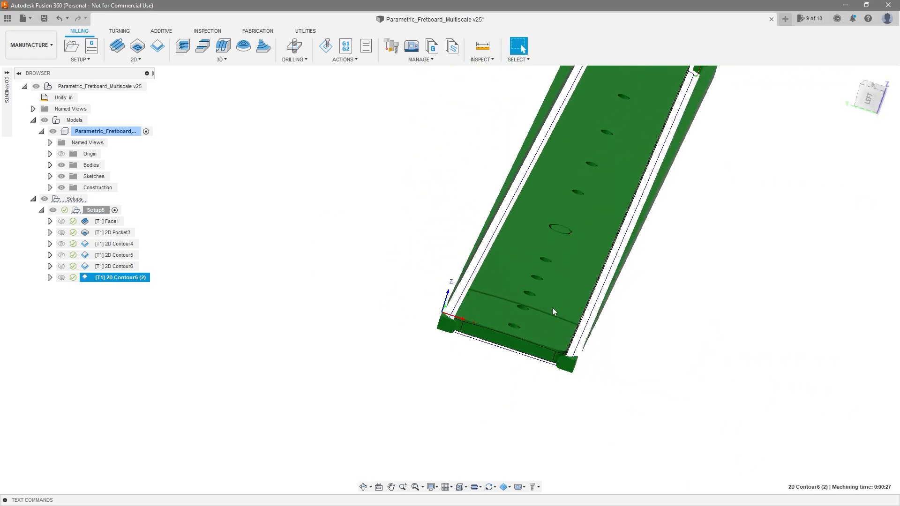
- Simulate 2D Contour6 and its duplicate together, playing the cut at a slightly higher speed
right_click(108, 279)
left_click(116, 266, "ctrl")
right_click(115, 278)
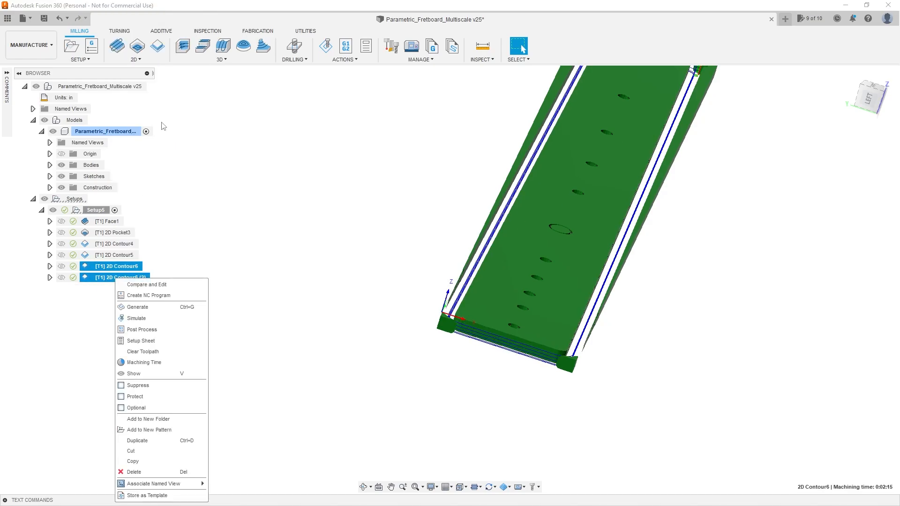
left_click(136, 318)
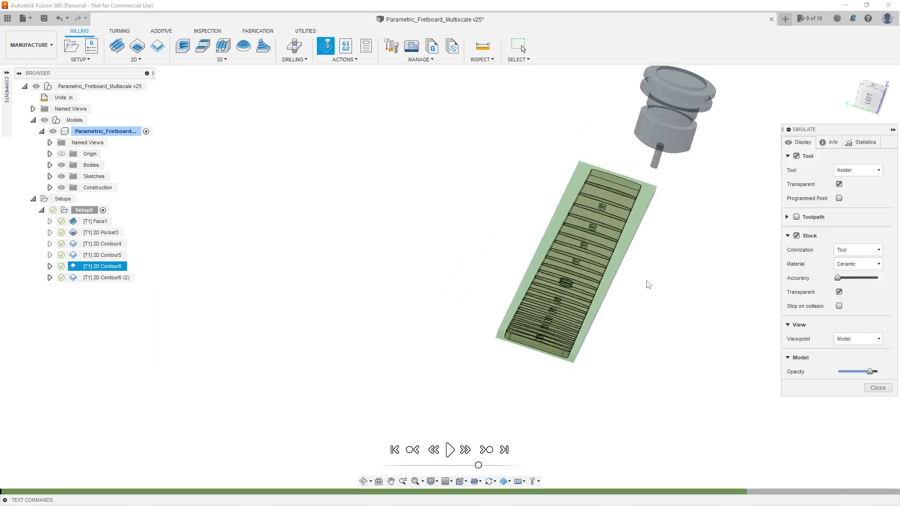
left_click(450, 449)
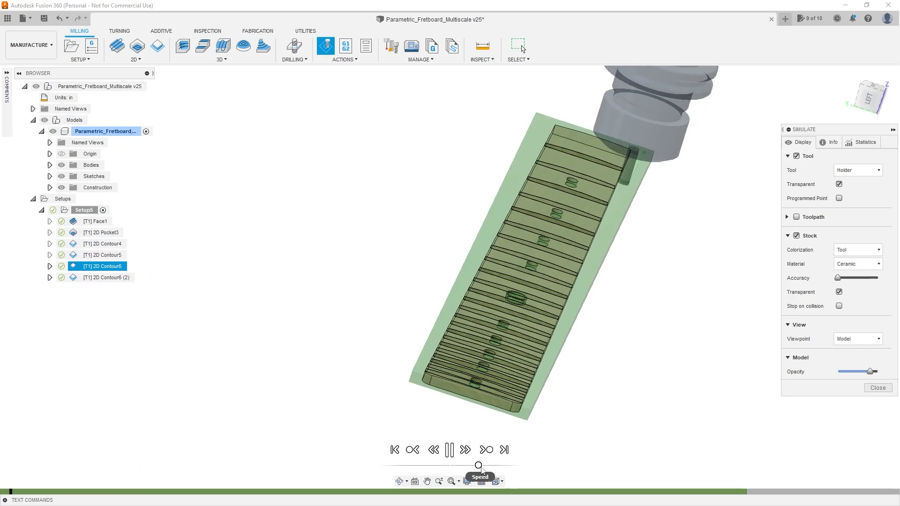
mouse_move(480, 468)
left_mouse_down()
mouse_move(490, 467)
mouse_move(483, 467)
left_mouse_up()
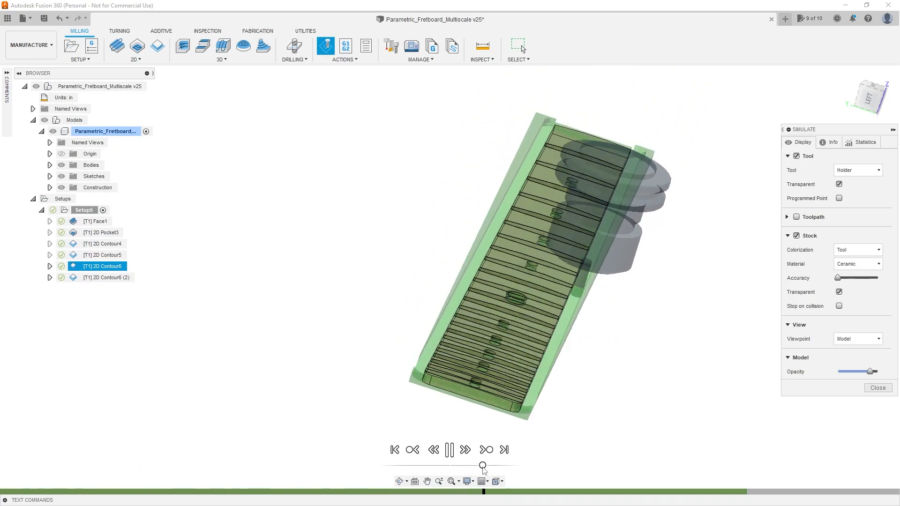
- Inspect the simulated roughing cut at the rounded fretboard end, and pause before the duplicated contour's pass
scroll(525, 380, "up", 10)
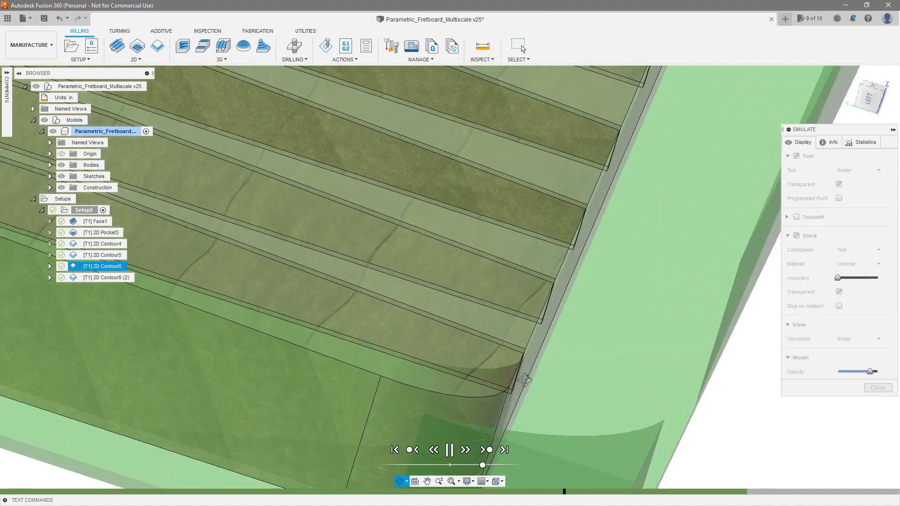
scroll(525, 379, "down", 10)
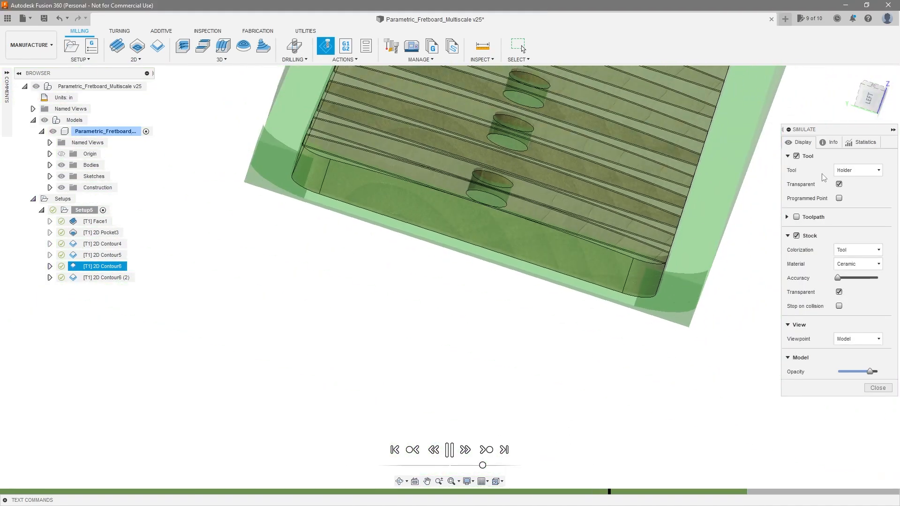
scroll(590, 287, "down", 3)
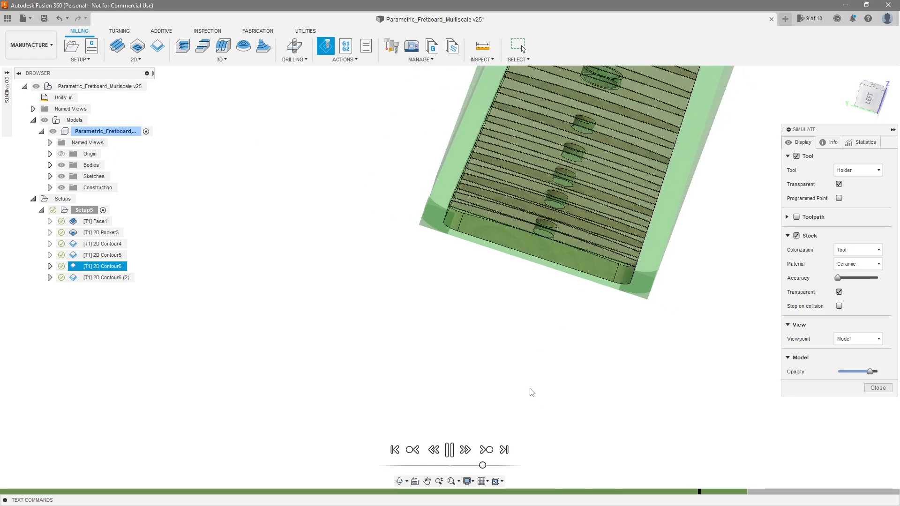
scroll(583, 360, "down", 4)
left_click(451, 451)
- Examine the thin layer of stock left along the fretboard's long edge in the front view
middle_click_drag(601, 362, 568, 381, "shift")
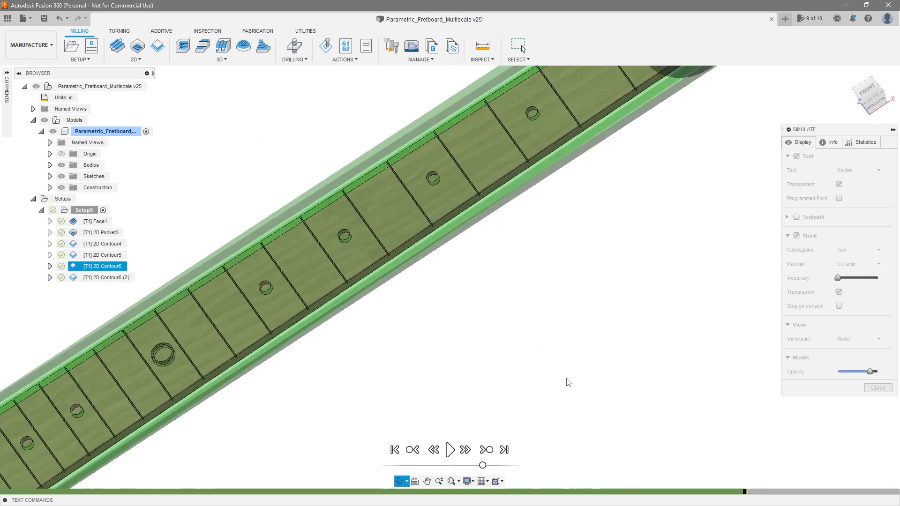
left_click(873, 92)
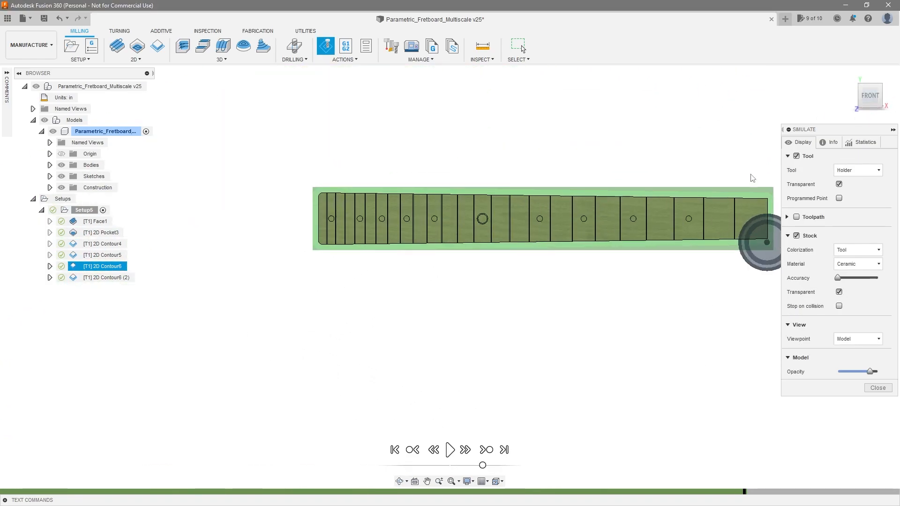
scroll(752, 178, "up", 10)
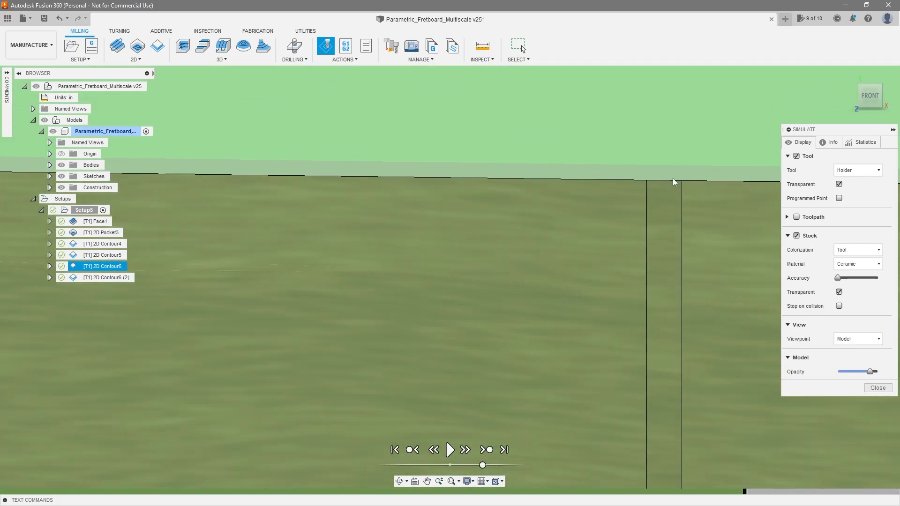
scroll(667, 167, "down", 6)
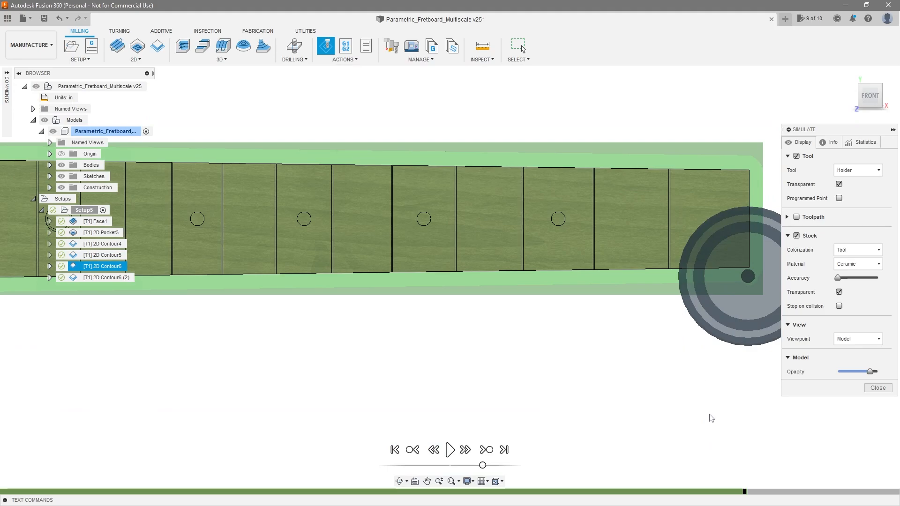
- Resume the simulation into the duplicated contour's pass with the whole fretboard in an angled view
scroll(696, 402, "down", 5)
middle_click_drag(667, 400, 853, 171, "shift")
scroll(721, 354, "down", 3)
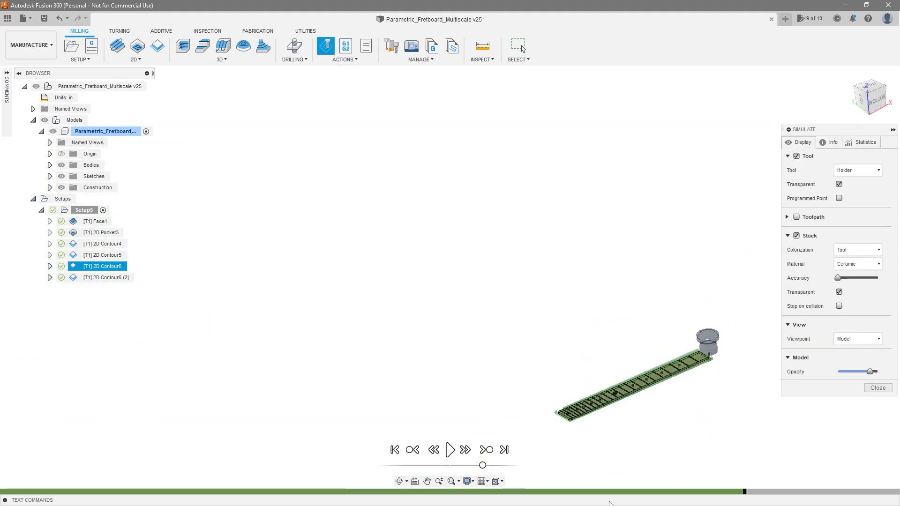
left_click(450, 450)
scroll(764, 273, "up", 3)
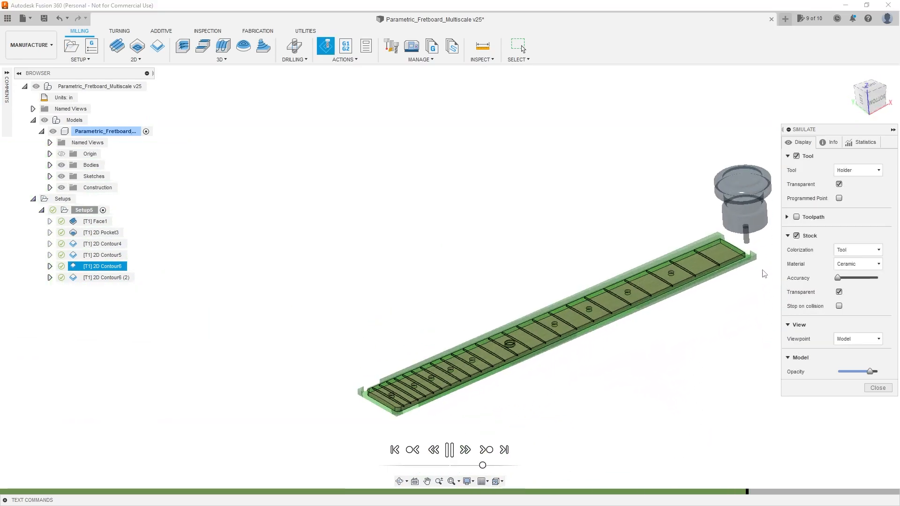
- Examine the duplicated contour's simulated cut along the fretboard's long edges and rounded end, and exit the simulation
scroll(764, 273, "up", 4)
middle_click_drag(651, 303, 669, 286, "shift")
scroll(691, 270, "down", 3)
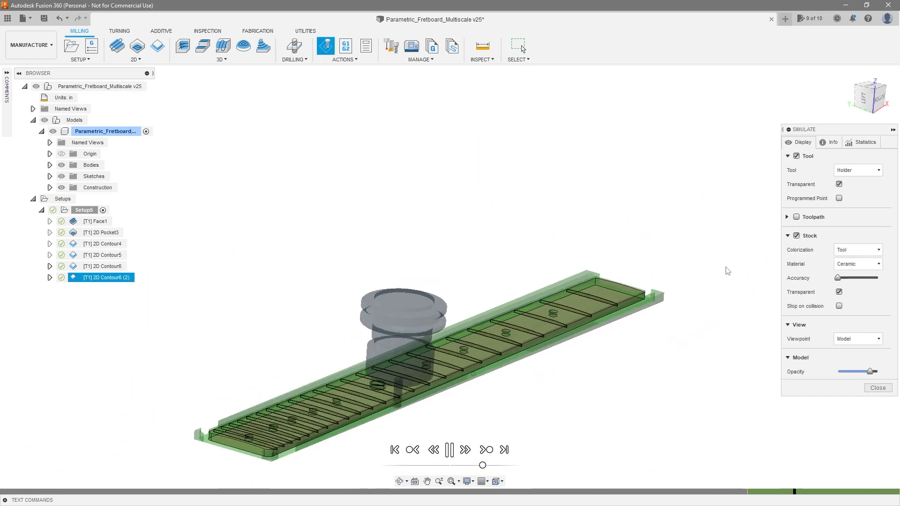
scroll(726, 268, "down", 3)
scroll(470, 375, "up", 9)
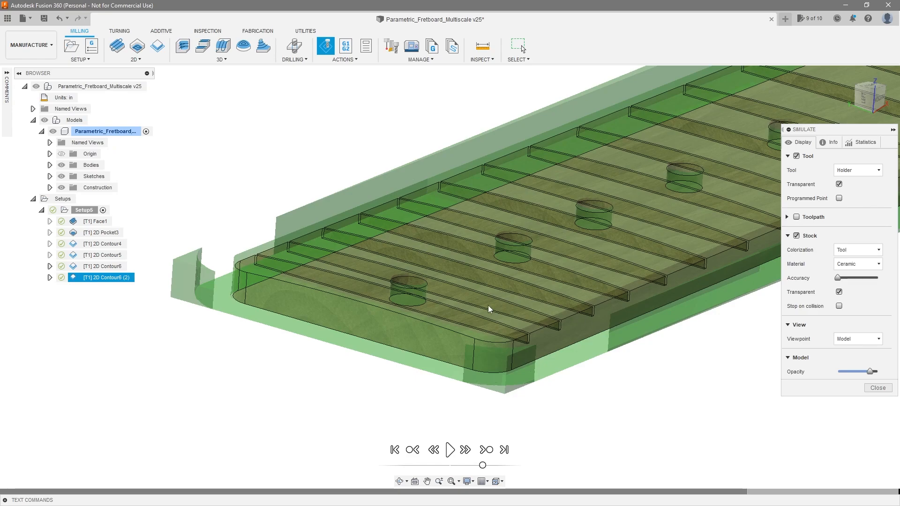
scroll(489, 309, "down", 5)
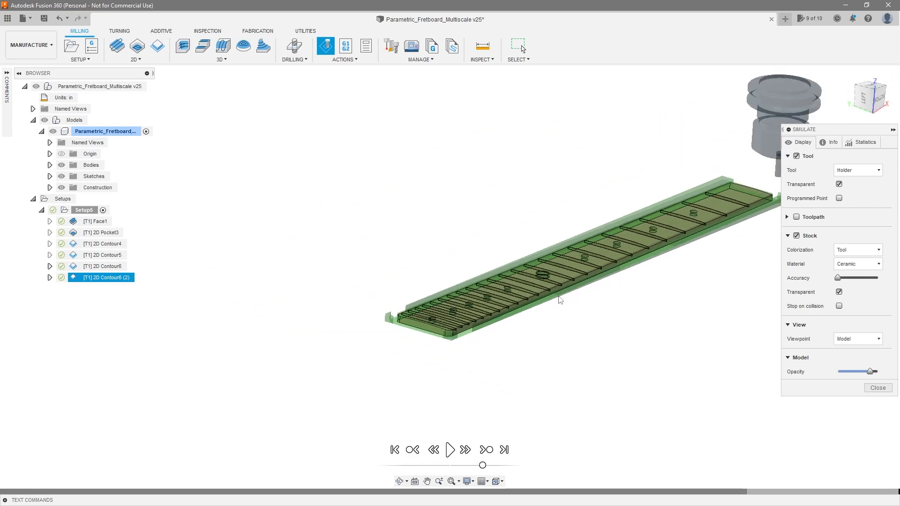
scroll(560, 300, "up", 2)
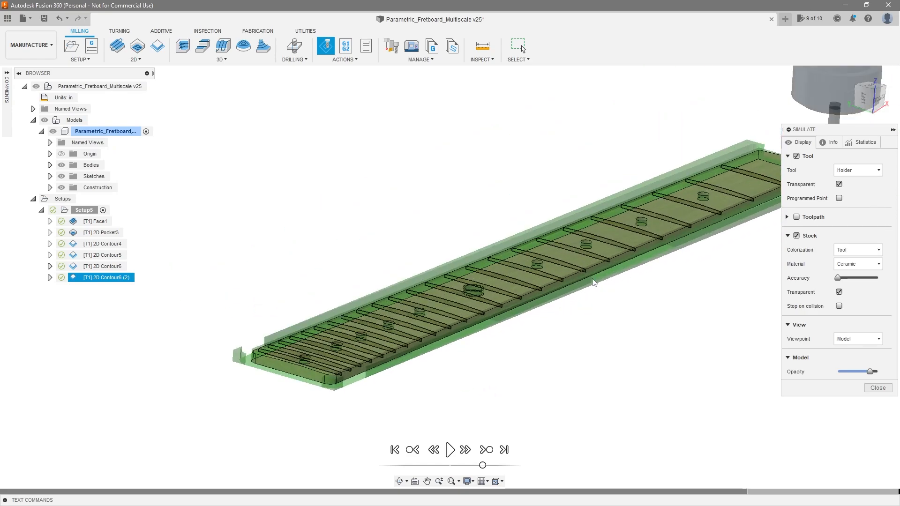
scroll(593, 282, "down", 3)
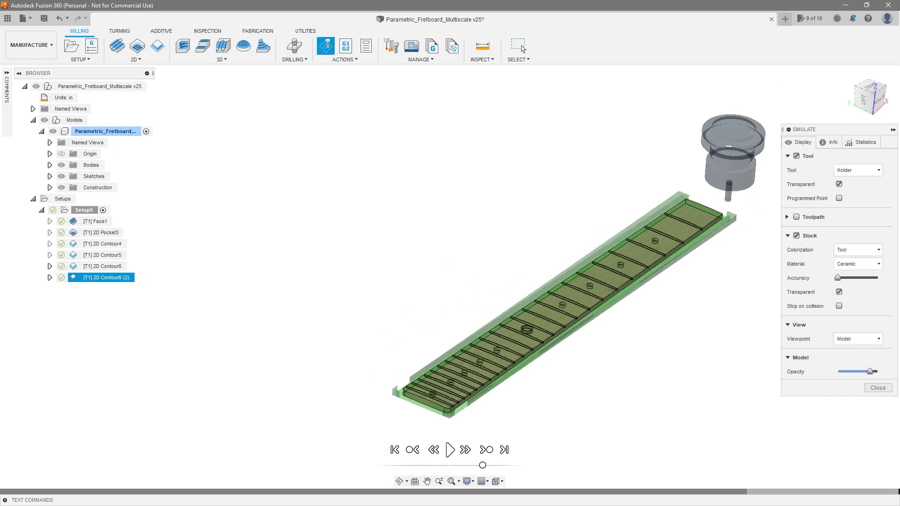
left_click(878, 387)
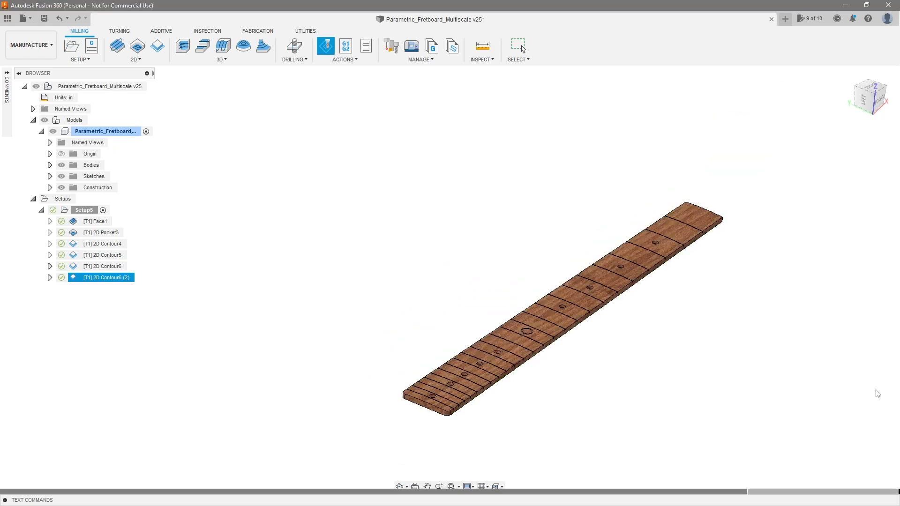
left_click(566, 381)
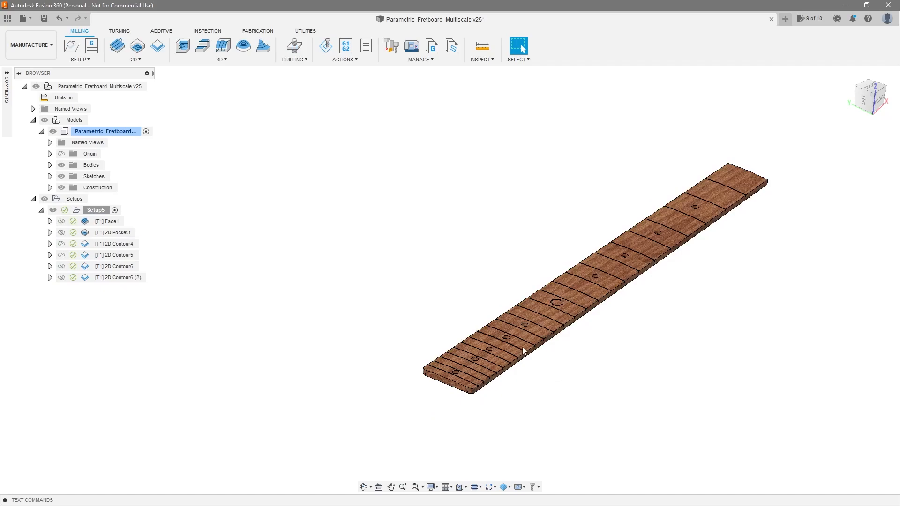
- Start a 3D Parallel toolpath with its machining boundary set to Selection, using the fretboard's bottom outline as the chain
scroll(523, 351, "up", 3)
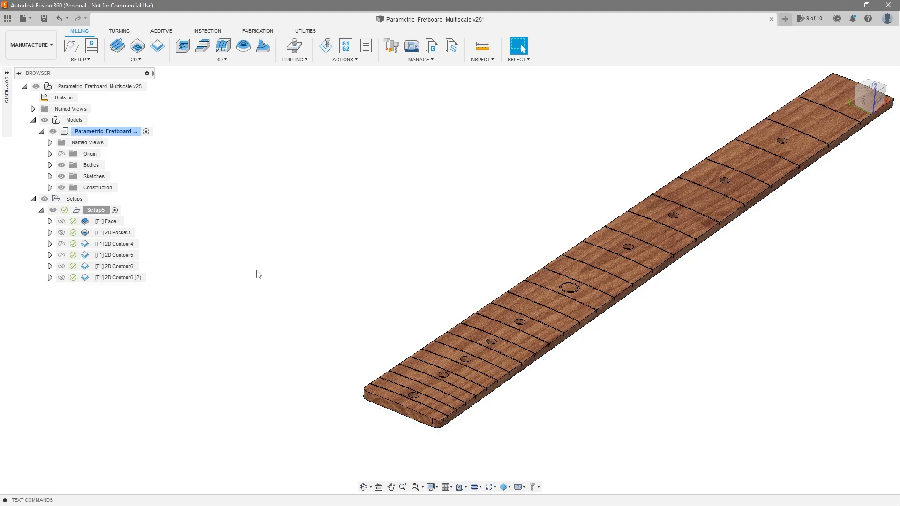
scroll(299, 277, "down", 3)
scroll(331, 321, "up", 3)
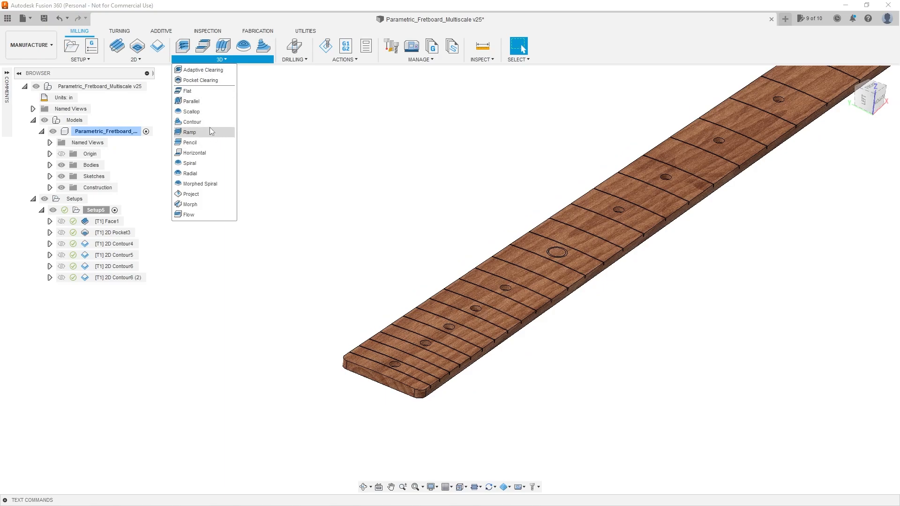
left_click(209, 101)
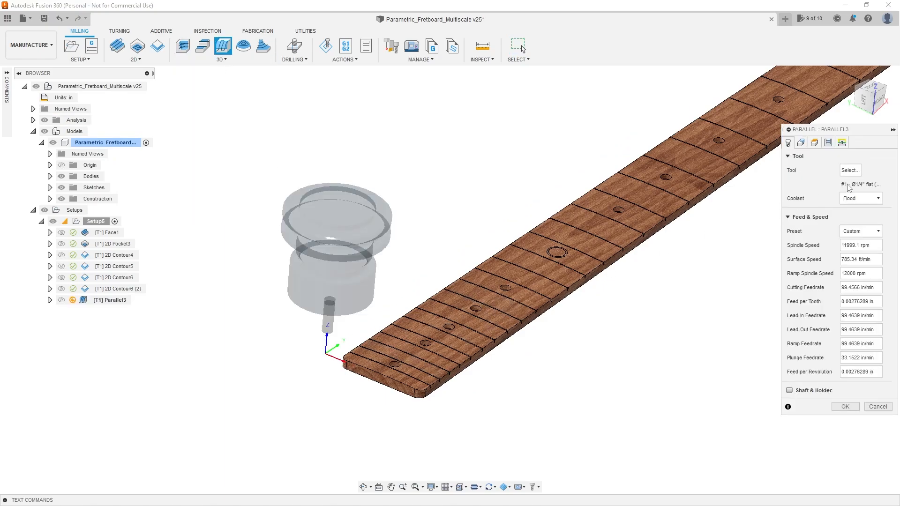
left_click(802, 142)
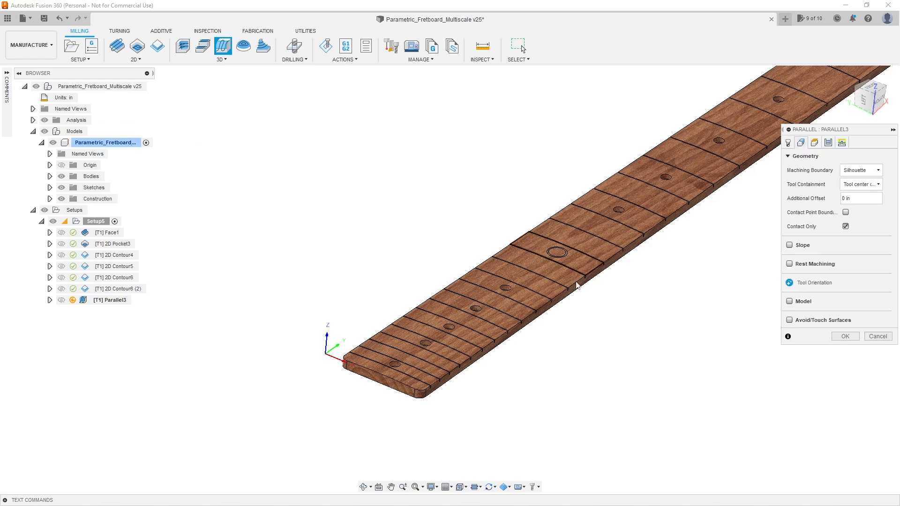
left_click(846, 174)
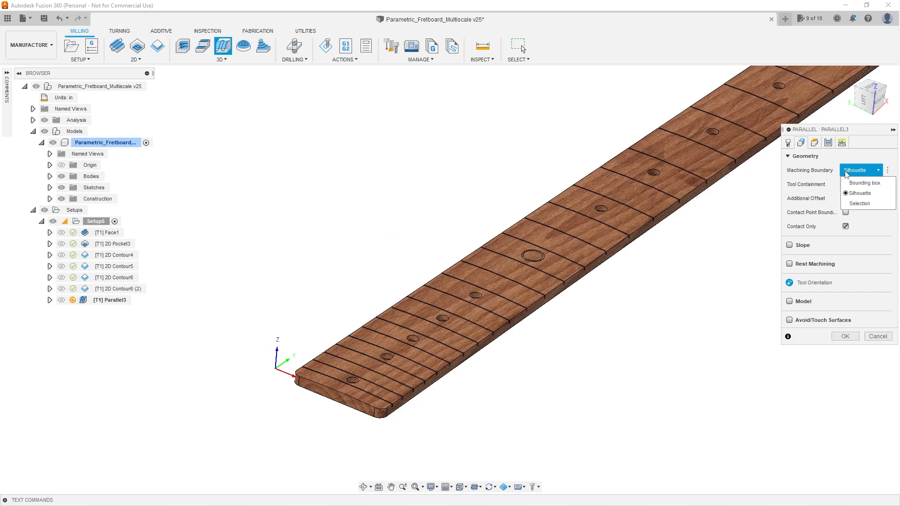
left_click(854, 203)
left_click(594, 270)
scroll(546, 321, "down", 4)
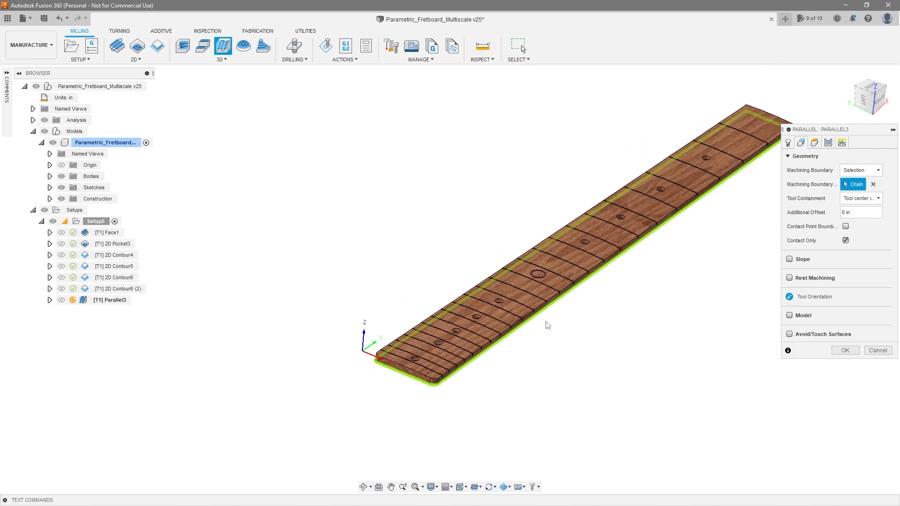
- Set the parallel toolpath's top height to be measured from Model top with an offset of 0.020 in
middle_click_drag(691, 247, 701, 253, "shift")
scroll(471, 398, "up", 3)
scroll(470, 399, "up", 1)
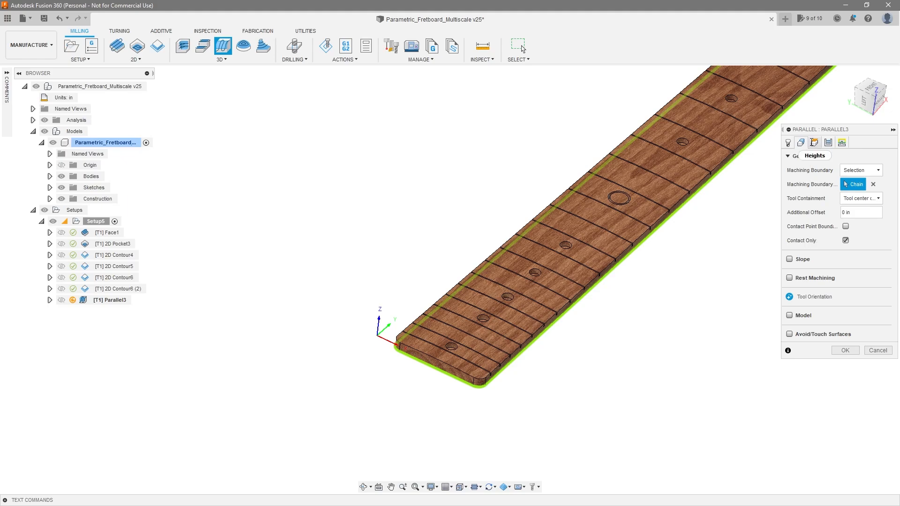
left_click(814, 143)
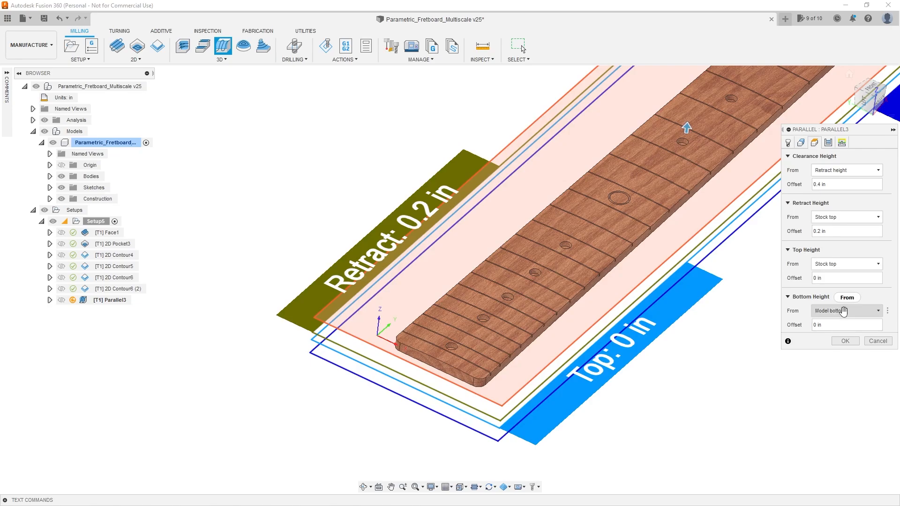
mouse_move(840, 311)
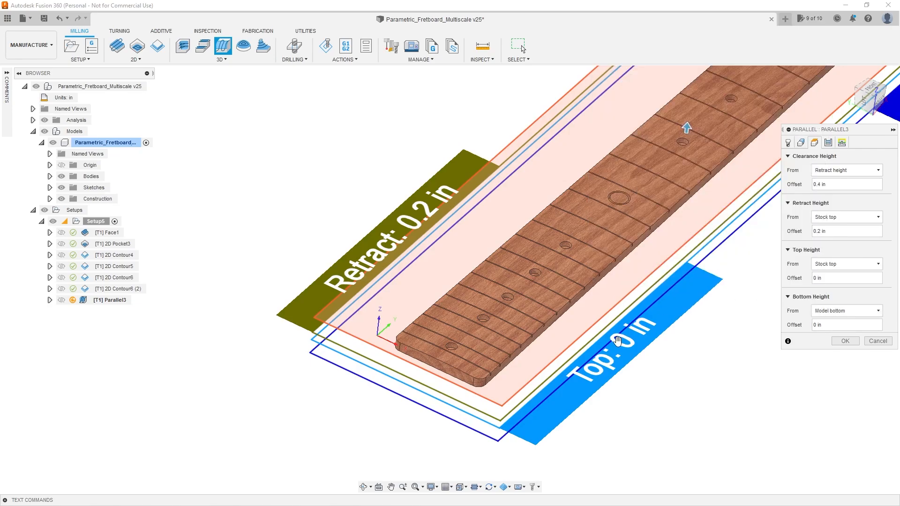
middle_click_drag(619, 341, 458, 330, "shift")
scroll(459, 327, "up", 5)
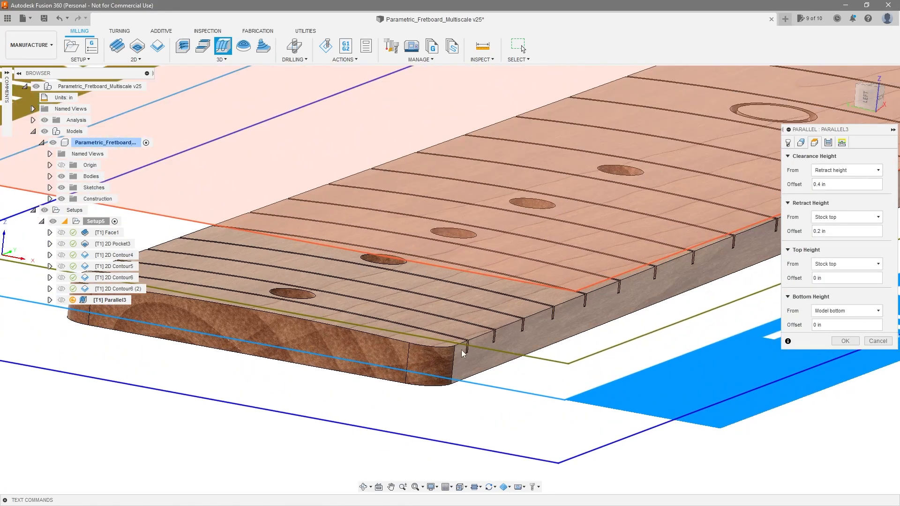
scroll(466, 355, "down", 3)
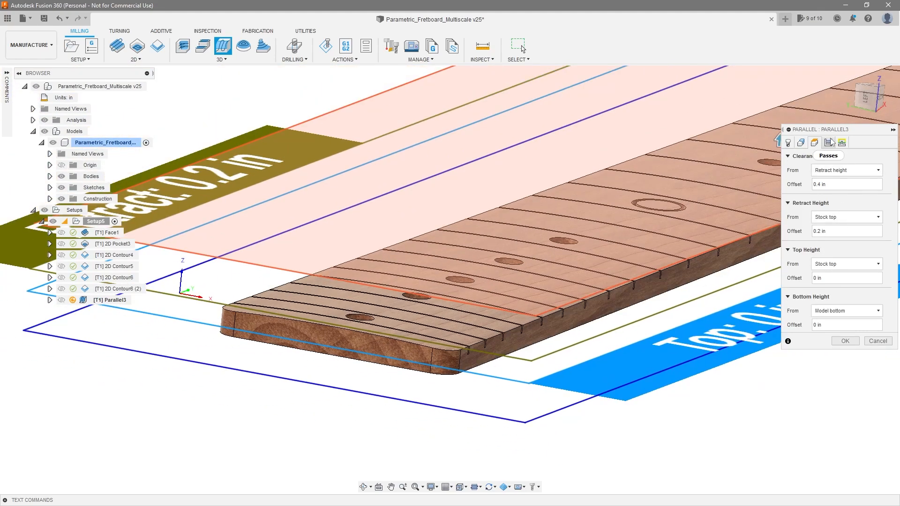
left_click(844, 264)
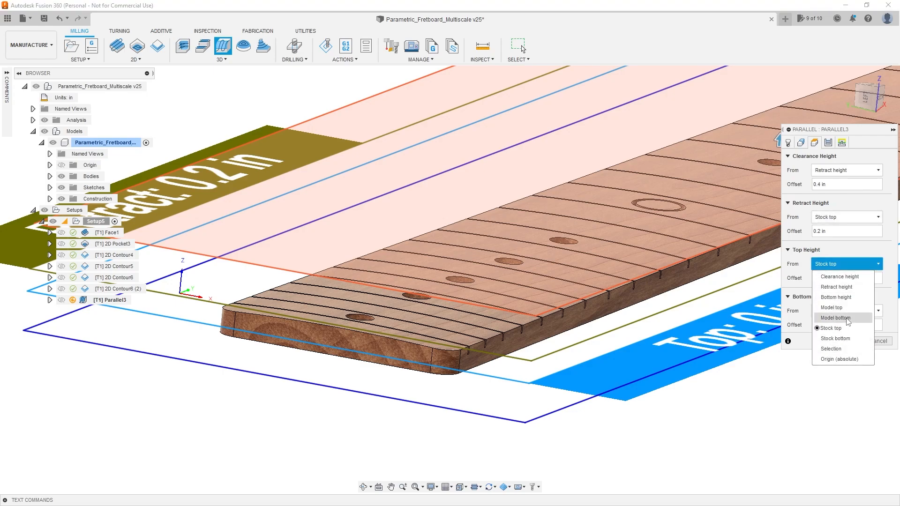
left_click(836, 307)
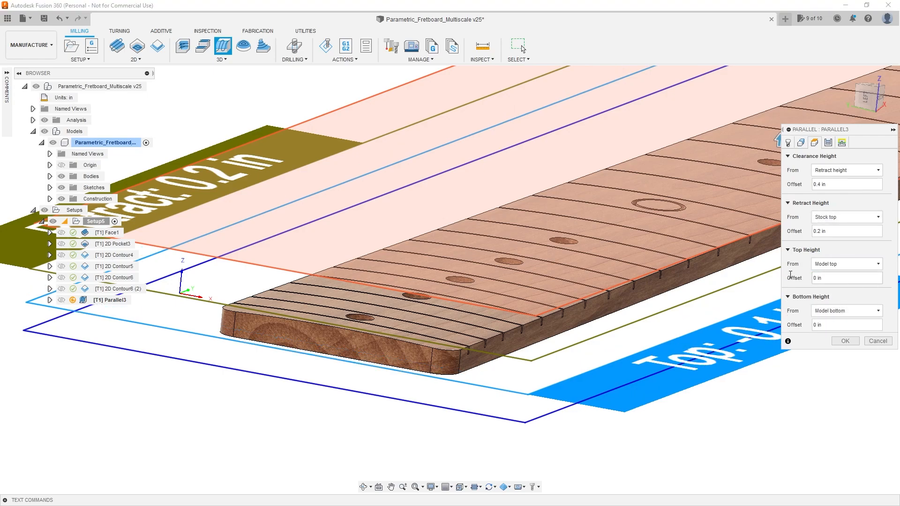
left_click_drag(827, 278, 790, 276)
type(".020")
key("Tab")
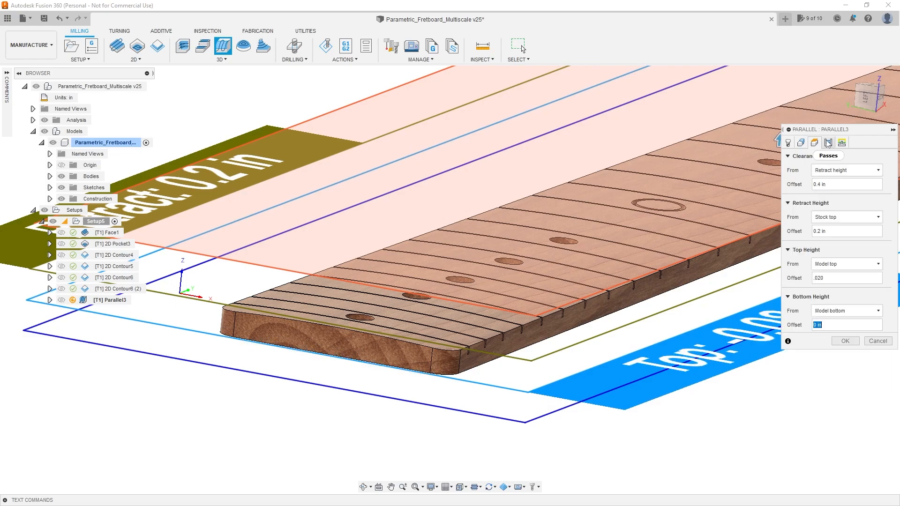
- Set the parallel pass stepover to 0.010 in and generate the toolpath
left_click(828, 143)
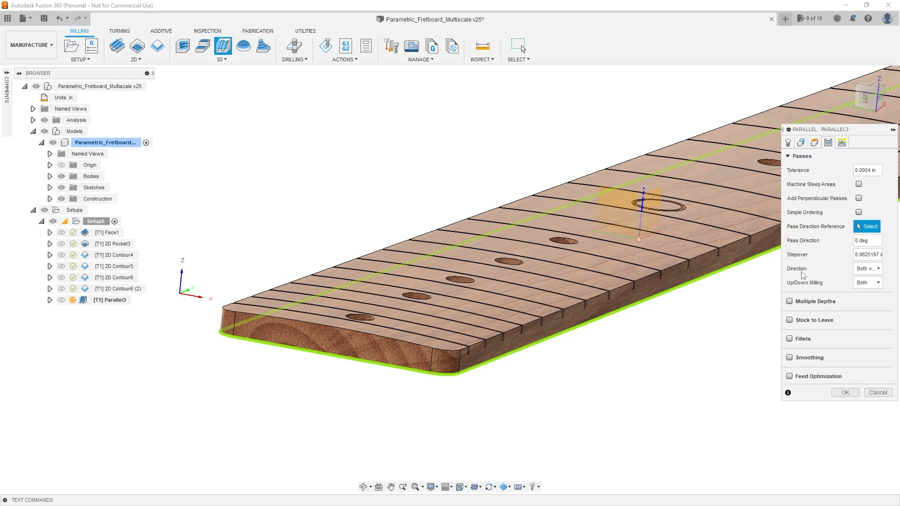
scroll(774, 268, "down", 3)
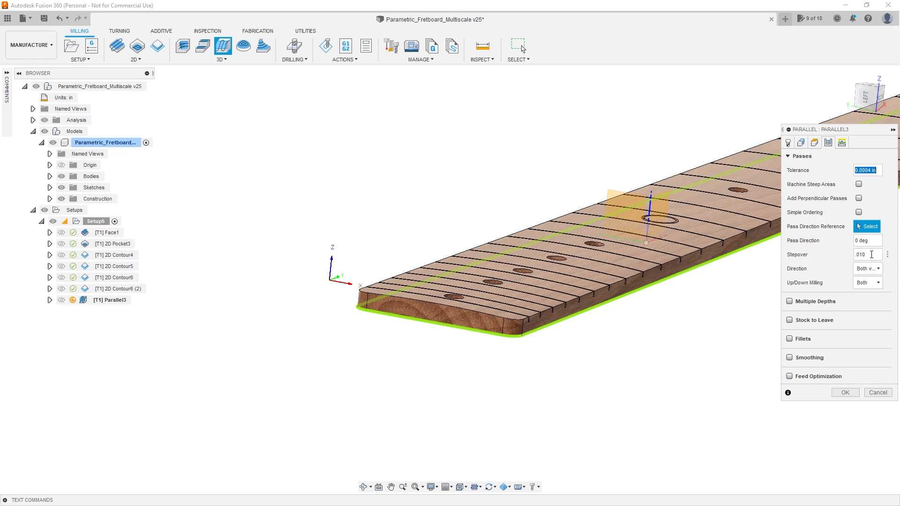
left_click(841, 395)
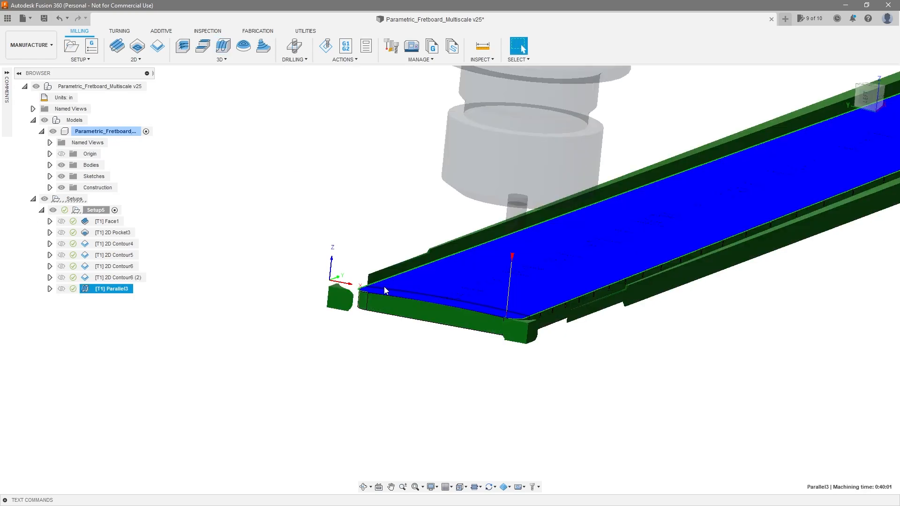
- Try Tool outside boundary as the tool containment of the Parallel3 operation and regenerate its toolpath
scroll(543, 332, "up", 5)
left_click_drag(548, 325, 562, 332, "shift")
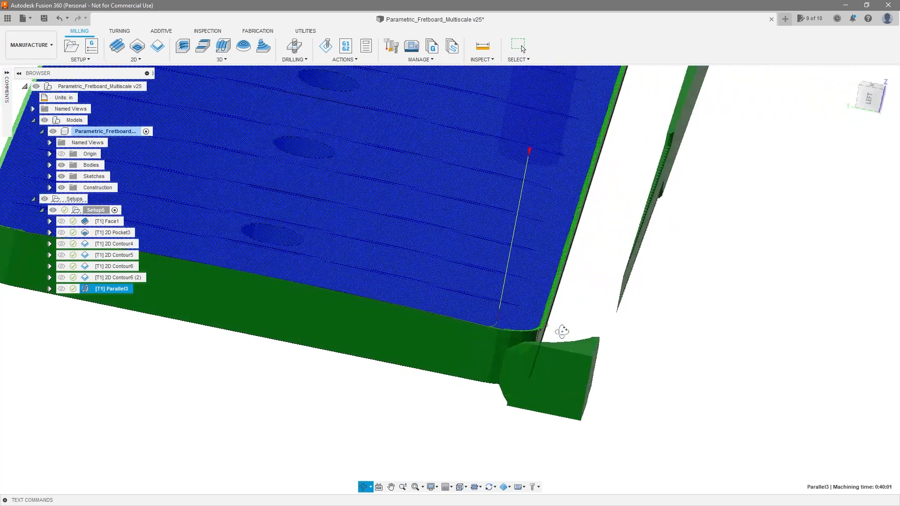
middle_click_drag(562, 332, 542, 342, "shift")
scroll(544, 336, "up", 4)
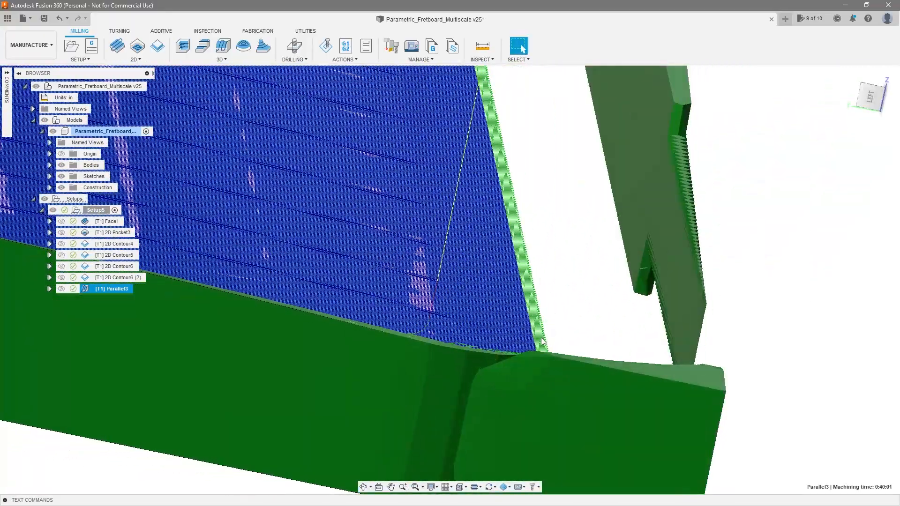
scroll(540, 342, "up", 5)
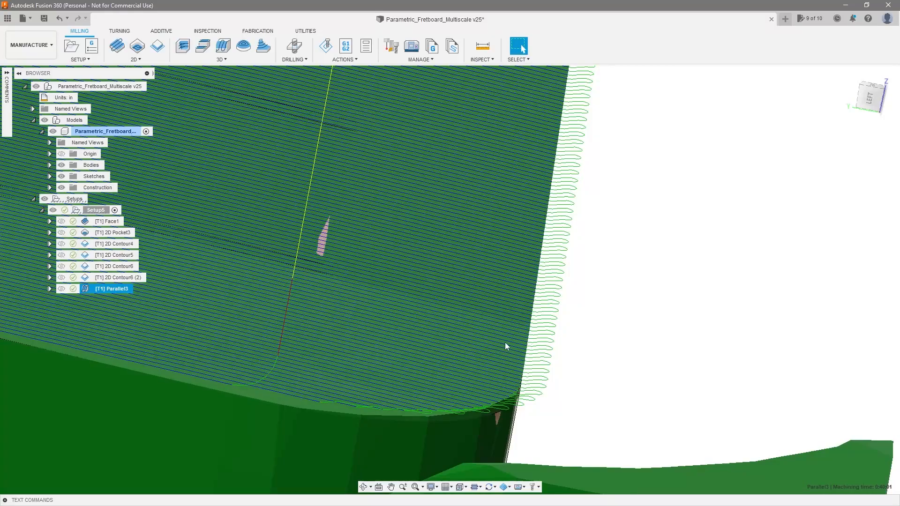
scroll(526, 349, "down", 5)
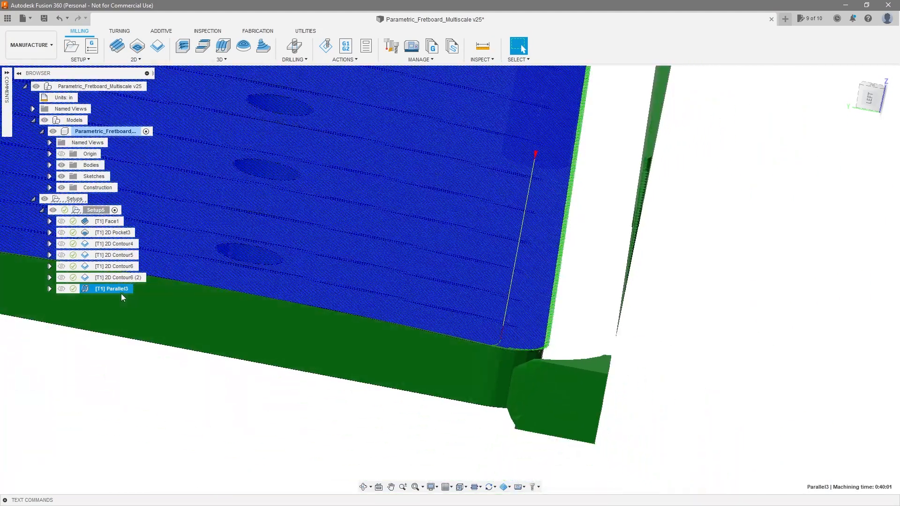
right_click(121, 298)
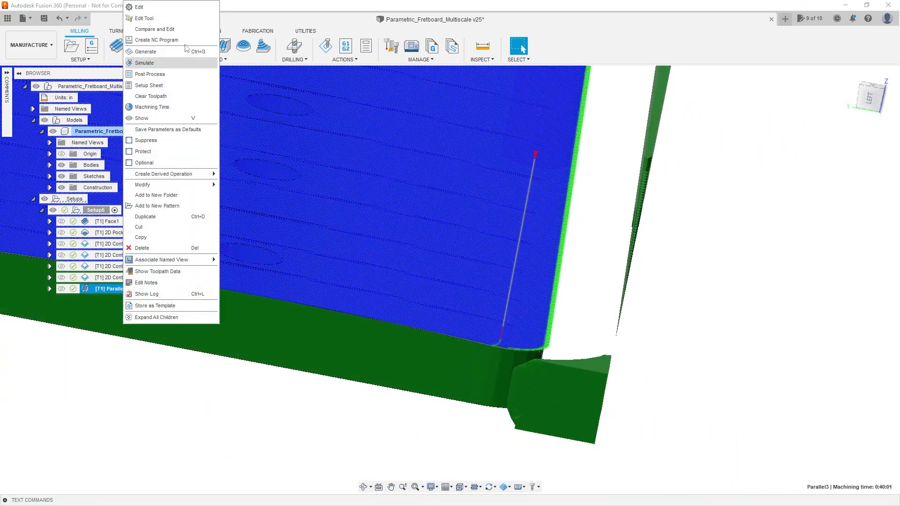
left_click(197, 16)
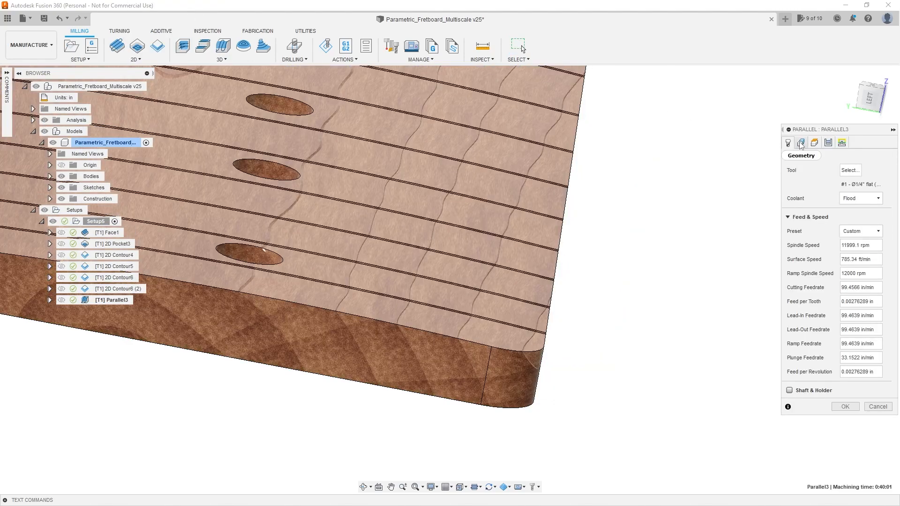
left_click(802, 143)
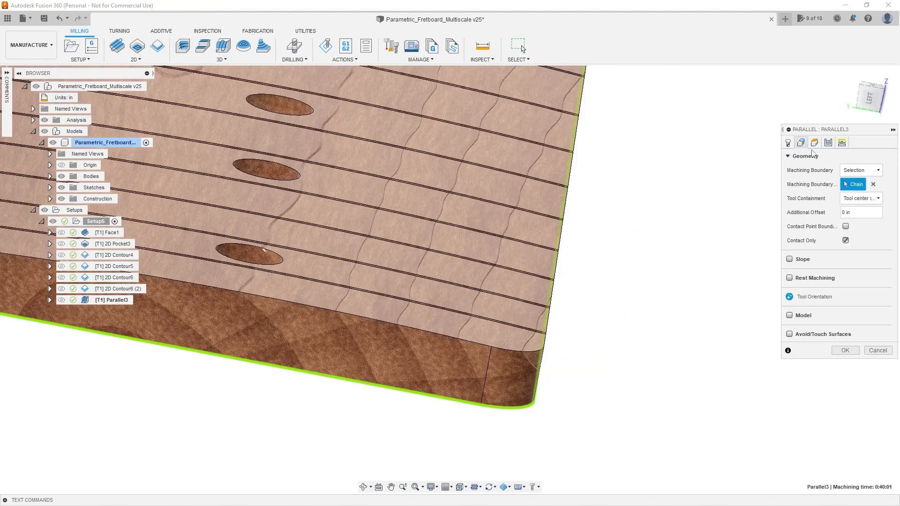
left_click(860, 199)
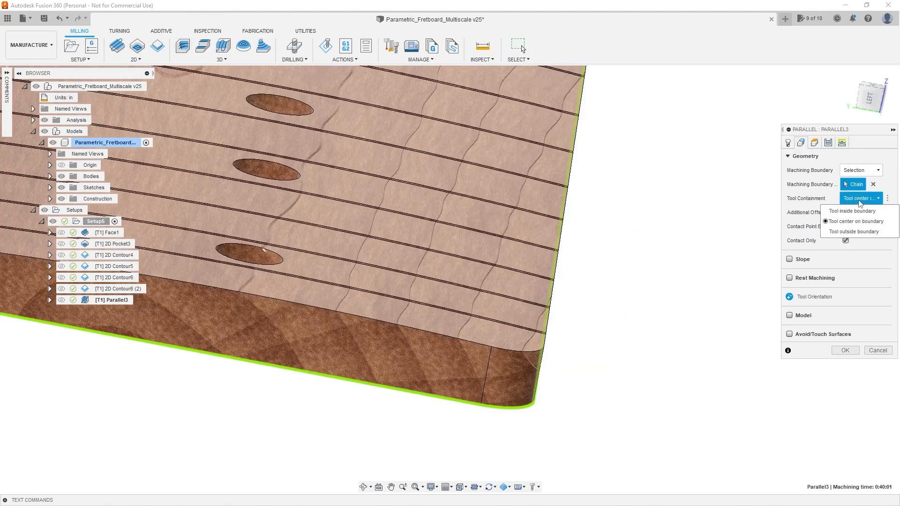
left_click(867, 231)
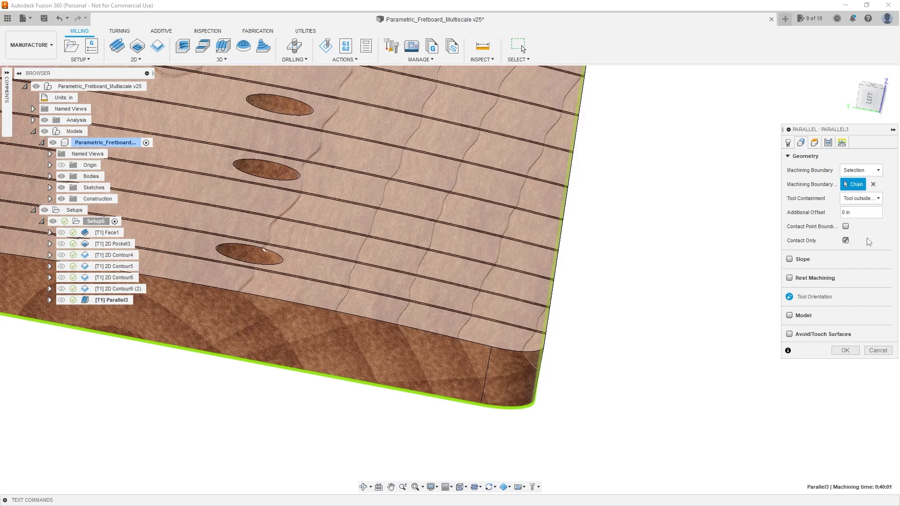
left_click(844, 351)
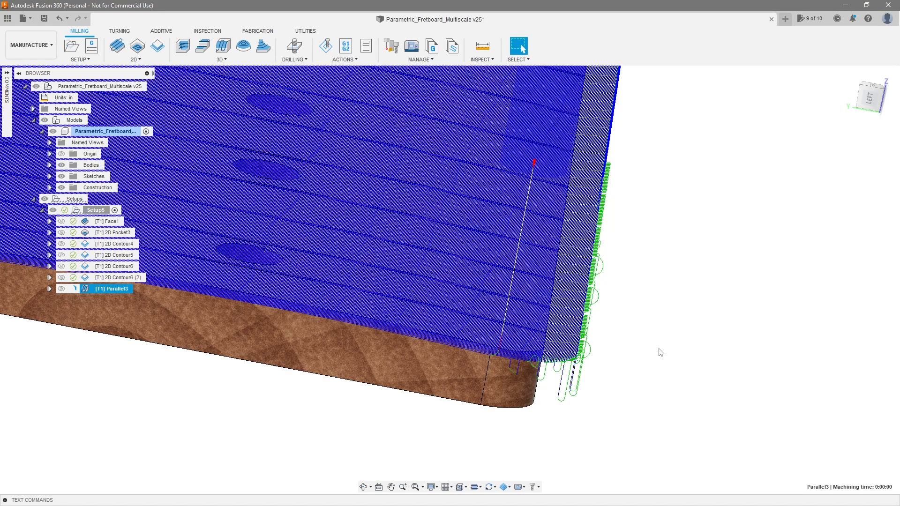
- Examine the regenerated parallel toolpath along the fretboard's long edges and corners, including where it drops over the sides
middle_click_drag(644, 352, 521, 47, "shift")
middle_click_drag(581, 295, 682, 305, "shift")
scroll(683, 305, "down", 6)
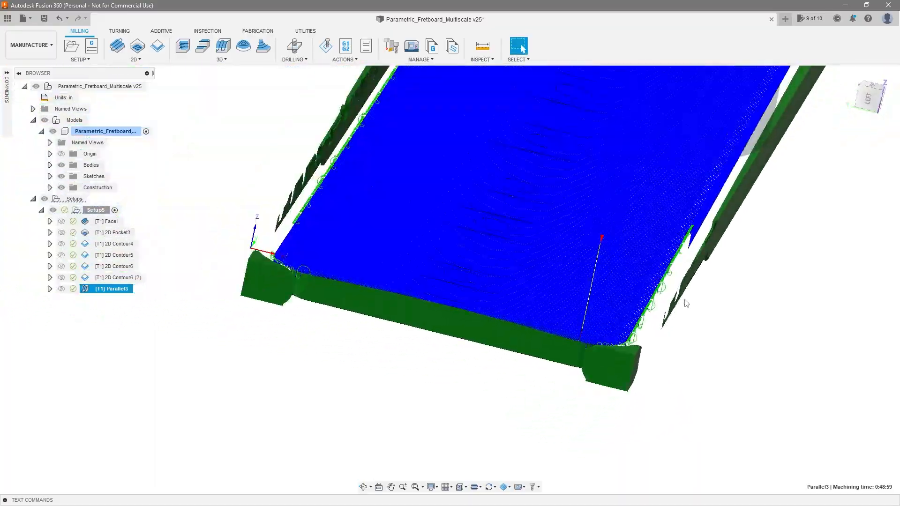
scroll(651, 300, "up", 5)
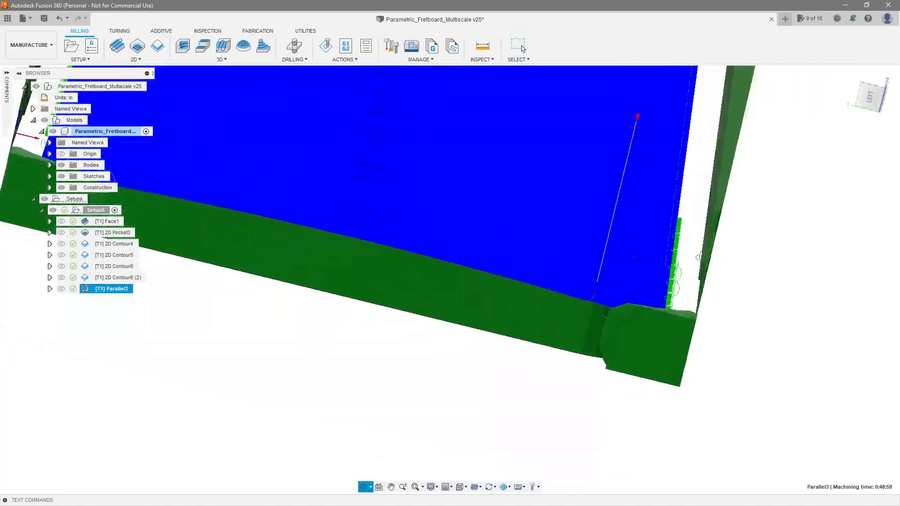
middle_click_drag(726, 227, 657, 248, "shift")
scroll(532, 255, "up", 3)
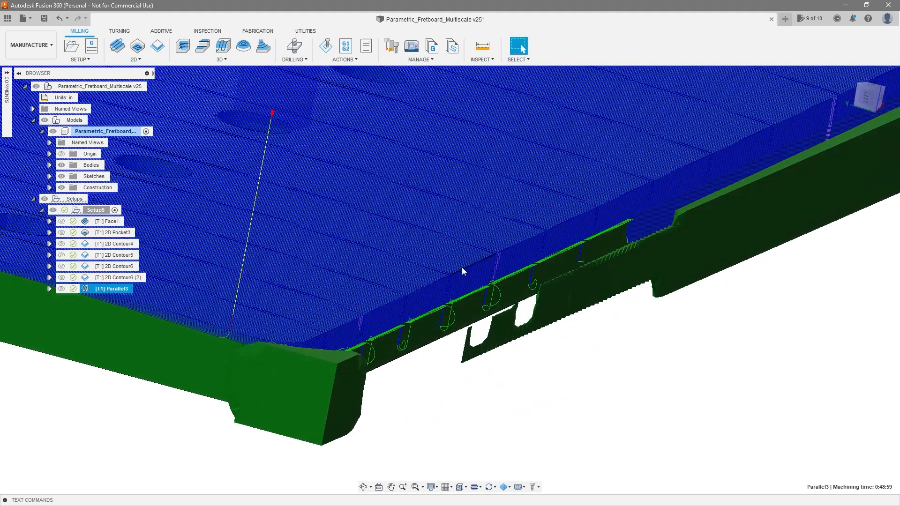
middle_click_drag(448, 279, 378, 337, "shift")
scroll(367, 330, "up", 5)
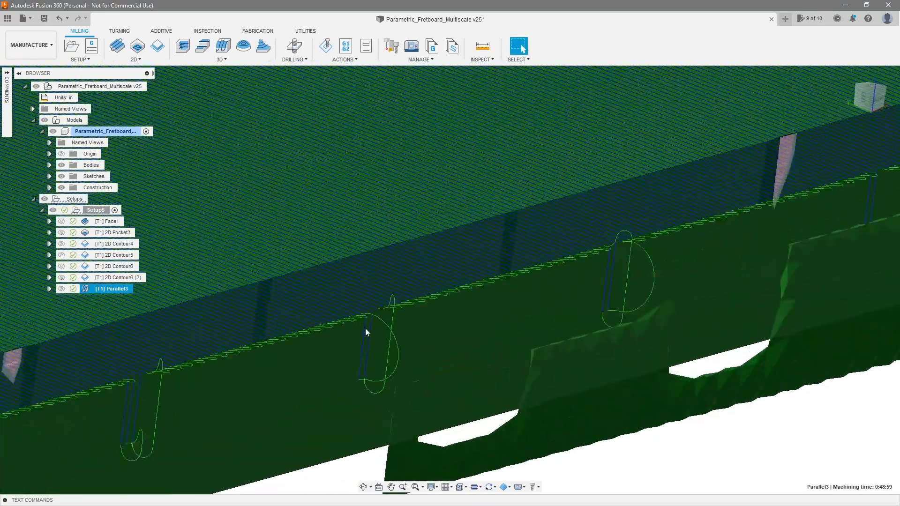
scroll(361, 395, "down", 10)
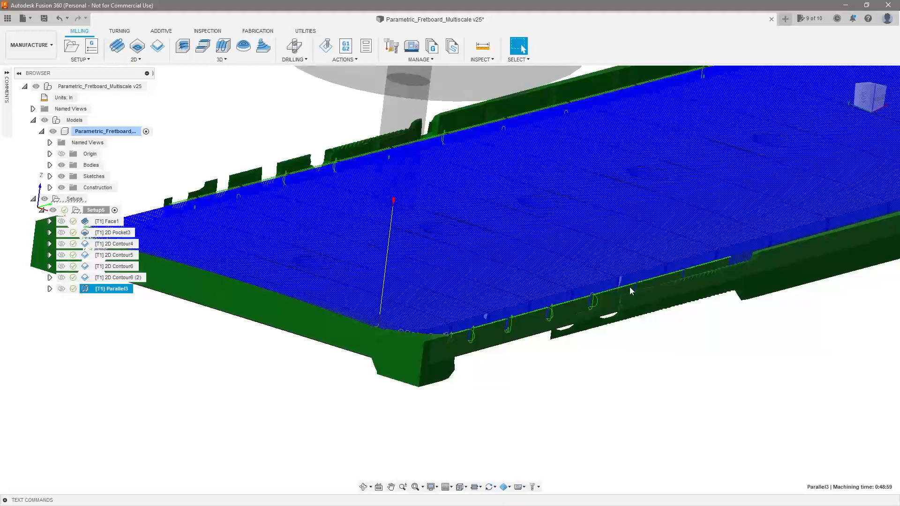
mouse_move(631, 291)
middle_mouse_down("shift")
mouse_move(675, 274)
mouse_move(640, 300)
middle_mouse_up("shift")
scroll(639, 301, "down", 3)
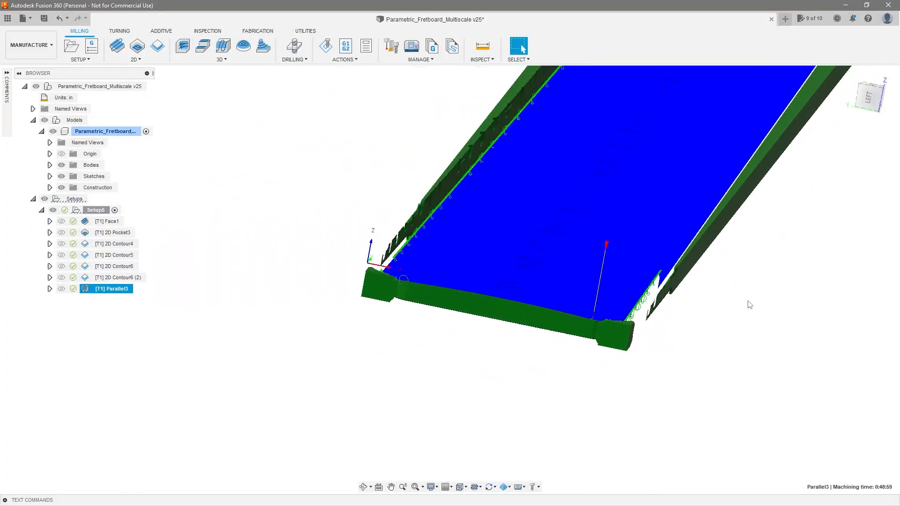
scroll(749, 304, "up", 2)
- Set the Parallel3 tool containment back to Tool center on boundary and regenerate the toolpath
right_click(119, 289)
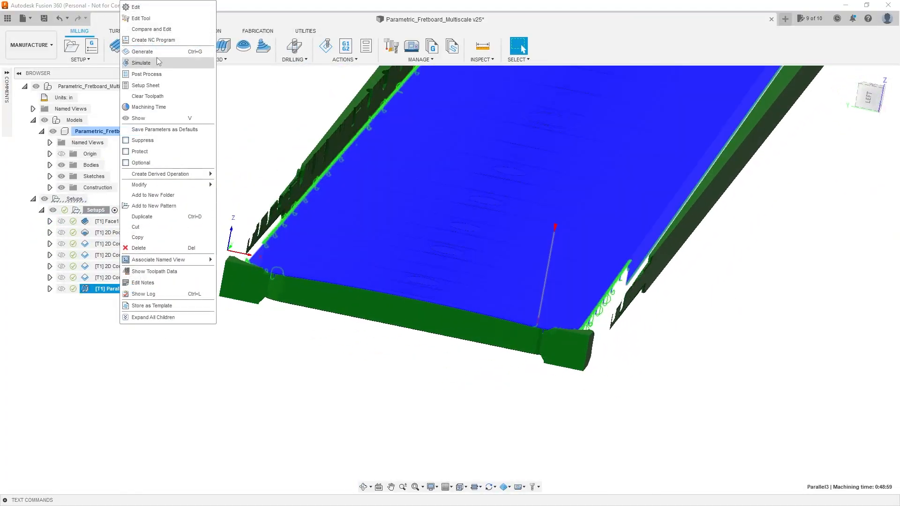
left_click(166, 6)
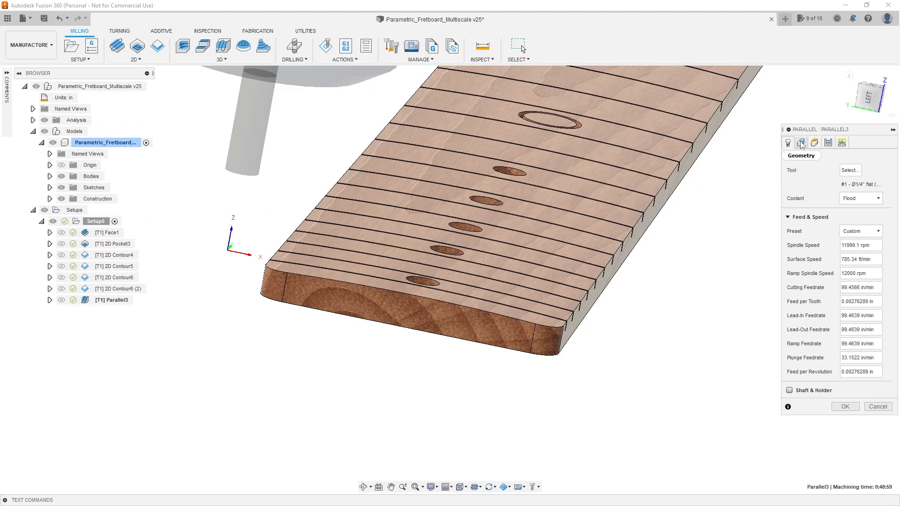
left_click(802, 144)
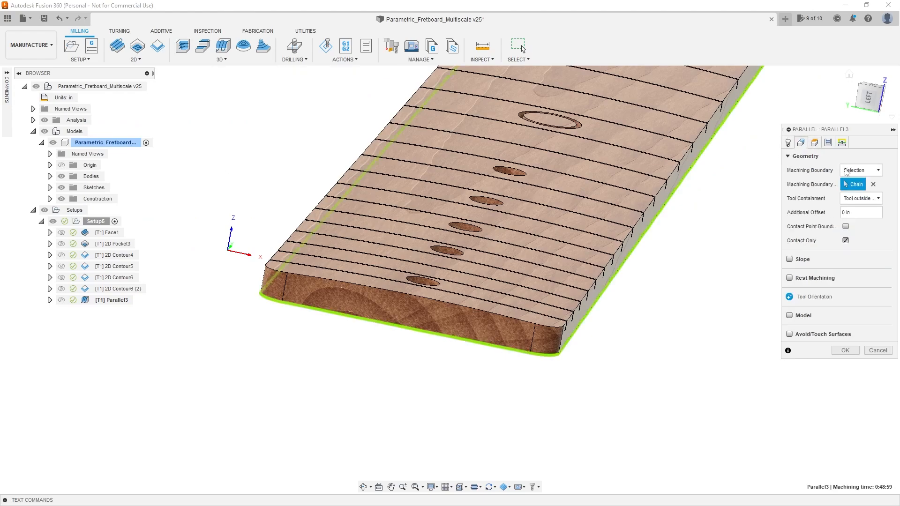
left_click(861, 198)
left_click(858, 222)
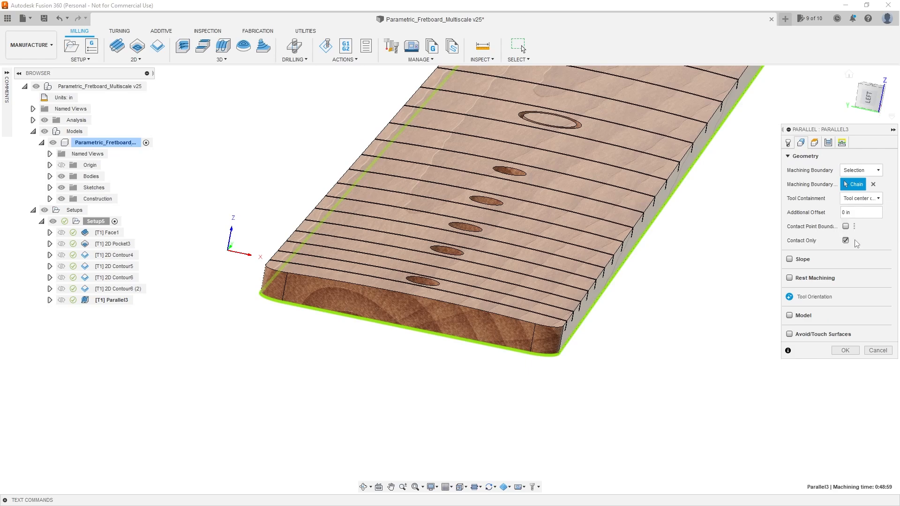
left_click(850, 354)
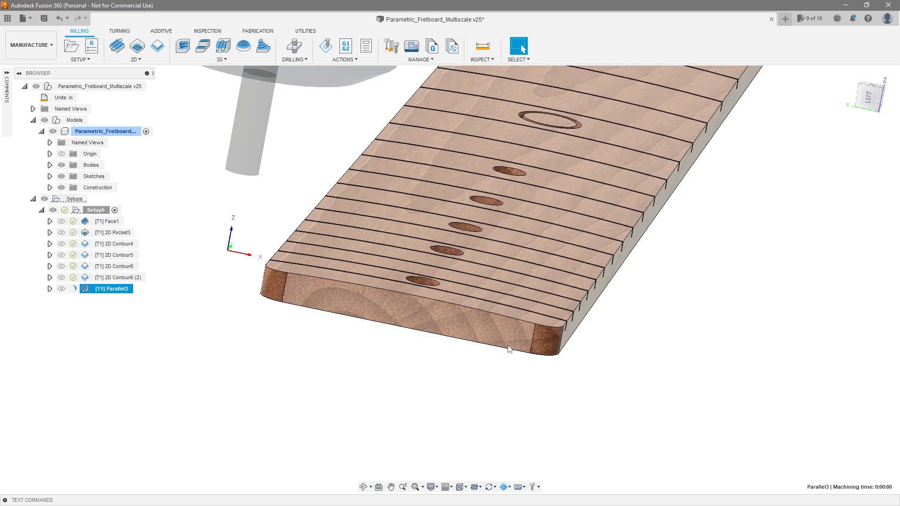
- Check the Parallel3 toolpath at the fretboard's rounded corner and start its machining simulation
scroll(553, 321, "up", 10)
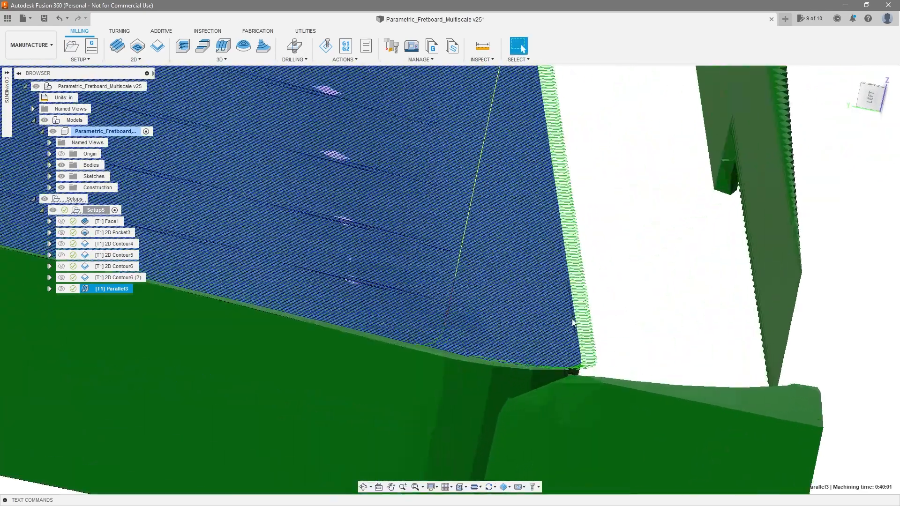
middle_click_drag(572, 319, 551, 304, "shift")
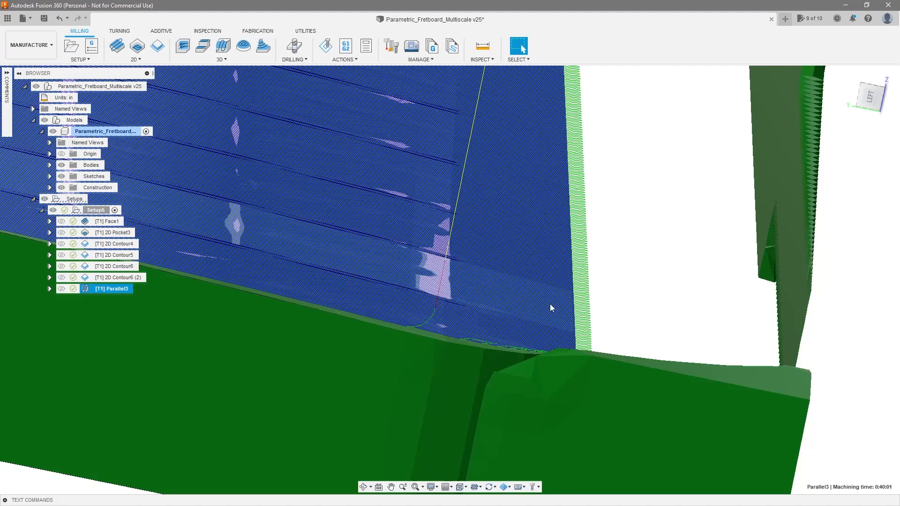
right_click(124, 289)
left_click(173, 63)
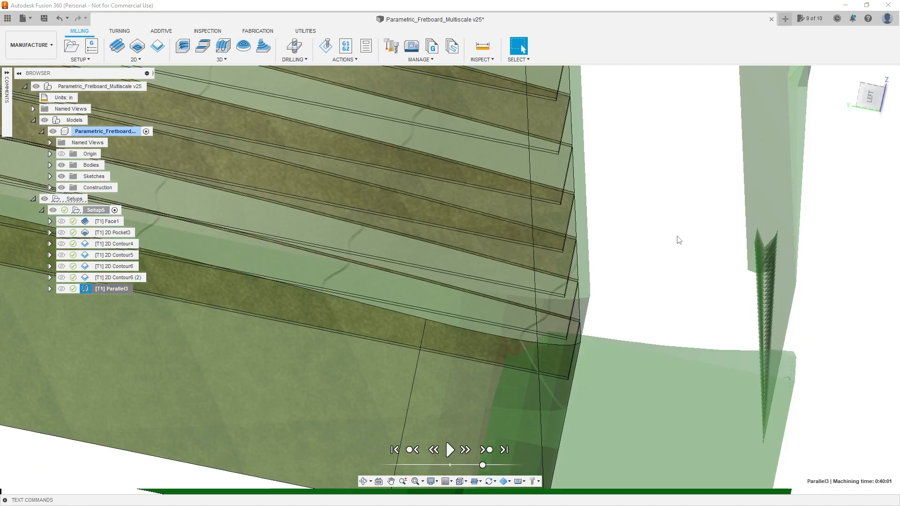
- Play the Parallel3 simulation viewed squarely from the fretboard's rounded-corner end and slow down the playback
left_click(869, 103)
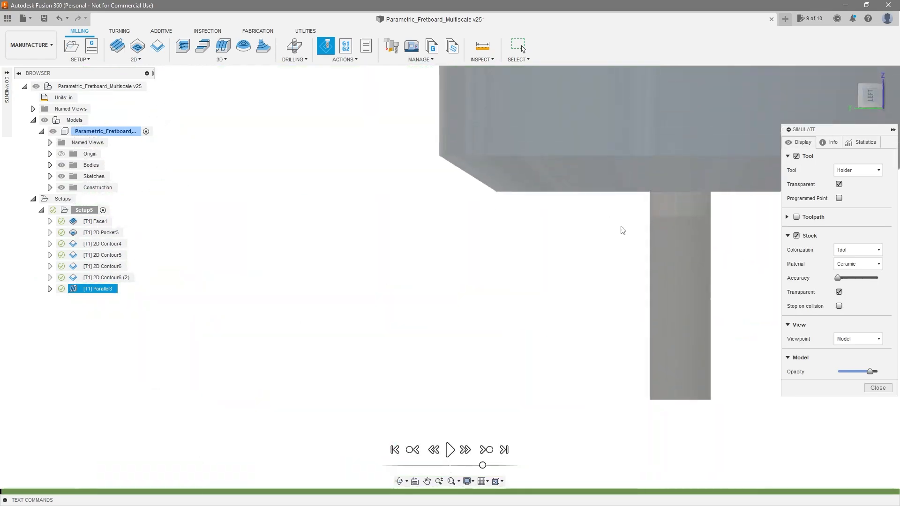
scroll(607, 284, "up", 2)
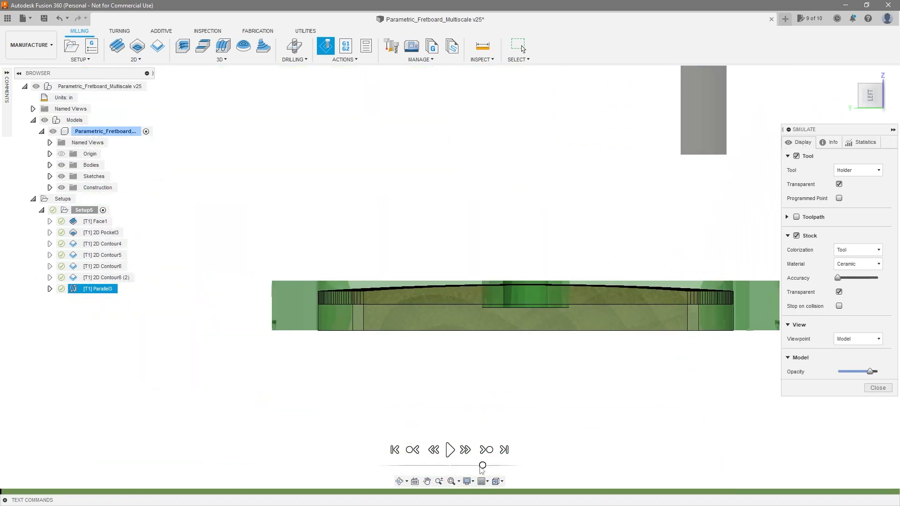
left_click(450, 450)
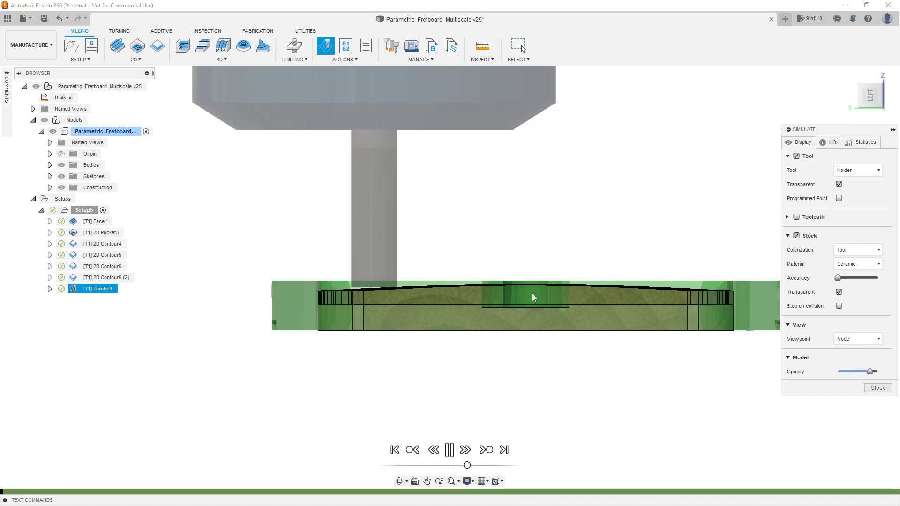
scroll(389, 289, "up", 2)
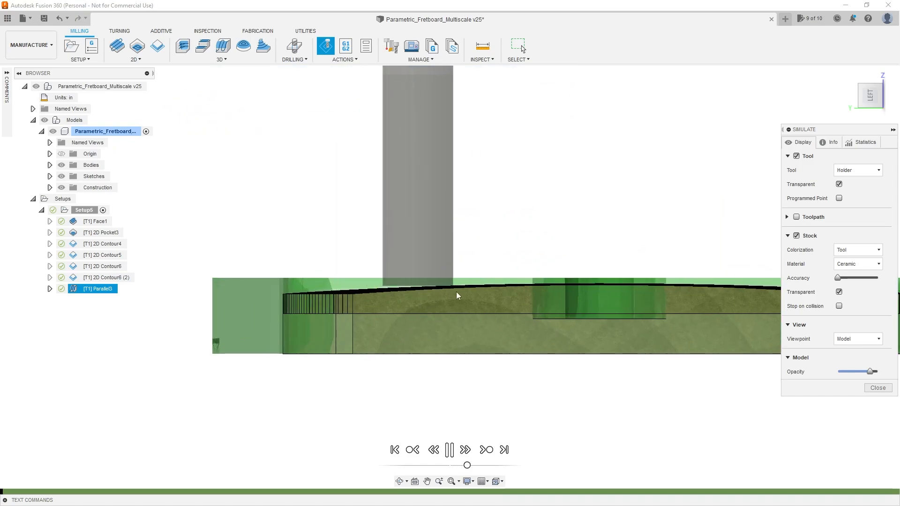
scroll(356, 260, "down", 2)
scroll(582, 294, "up", 2)
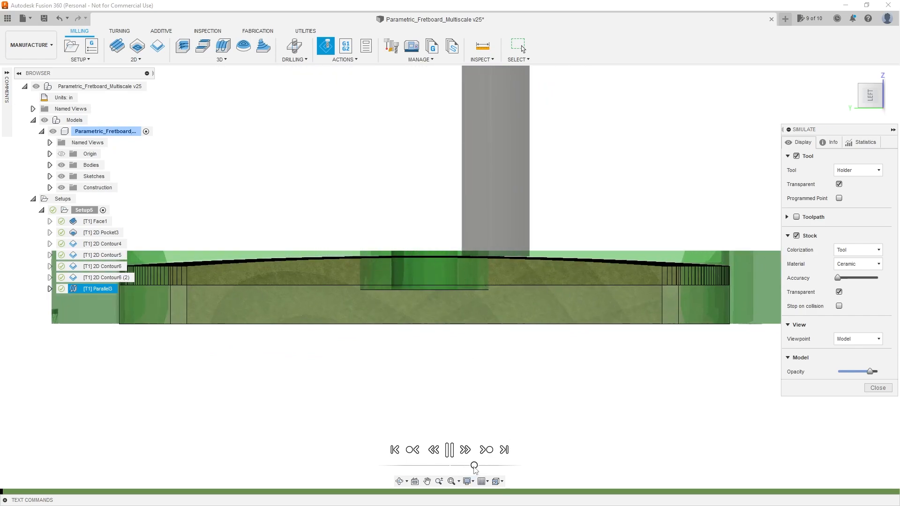
left_click_drag(474, 467, 460, 466)
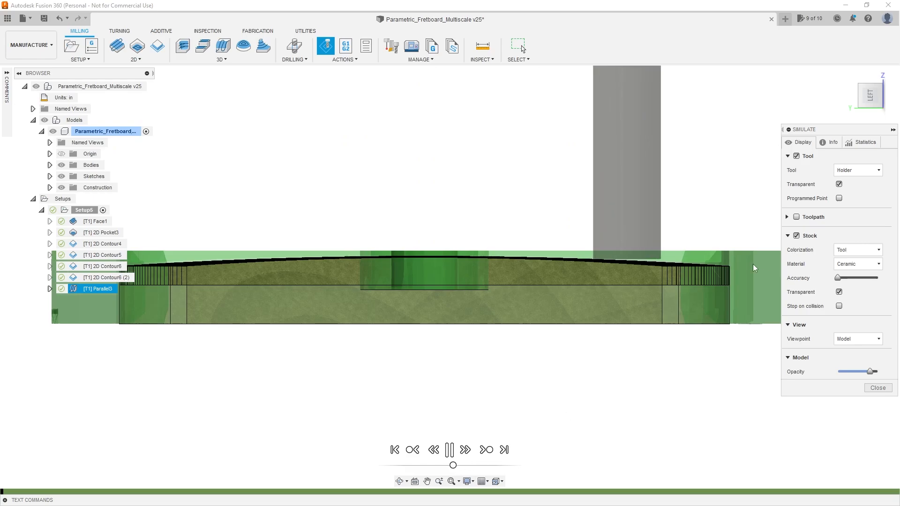
- Examine how the cutter meets the radiused top near the fretboard's side edge, and close the simulation
scroll(732, 269, "up", 3)
scroll(665, 272, "down", 2)
mouse_move(660, 271)
middle_mouse_down("shift")
mouse_move(675, 263)
mouse_move(671, 270)
middle_mouse_up("shift")
scroll(654, 380, "up", 3)
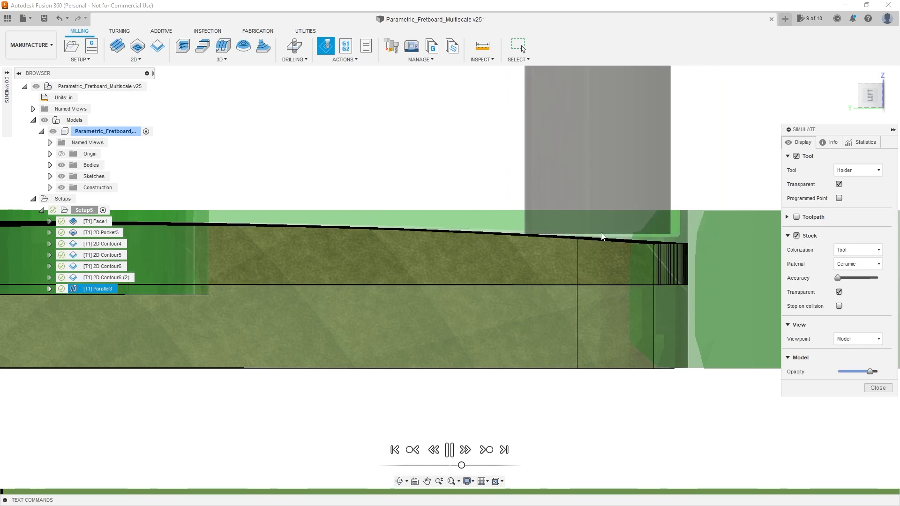
scroll(677, 250, "down", 8)
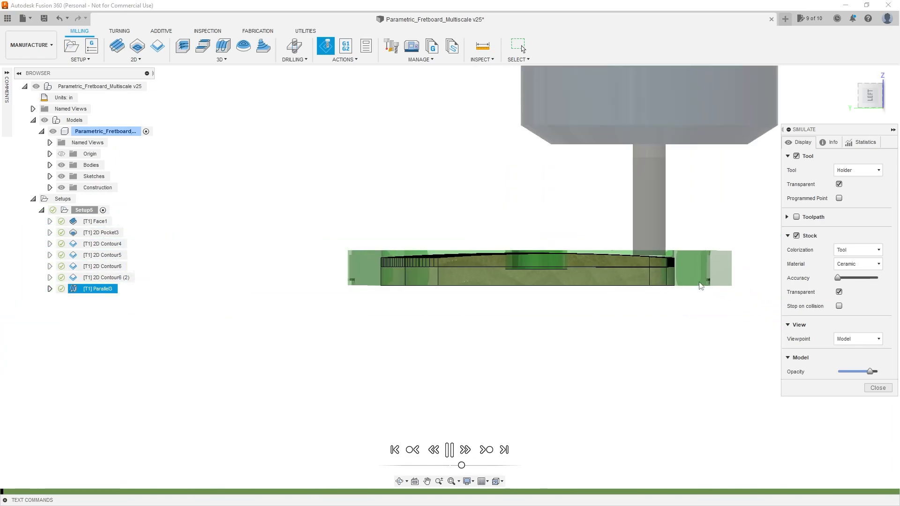
left_click(875, 389)
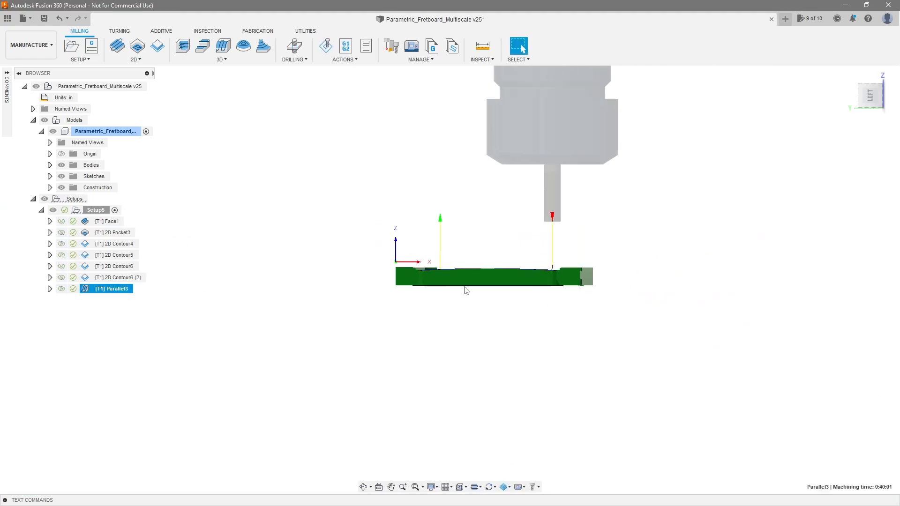
- Edit the Parallel3 operation and set its tool containment to Tool outside boundary
scroll(356, 295, "up", 4)
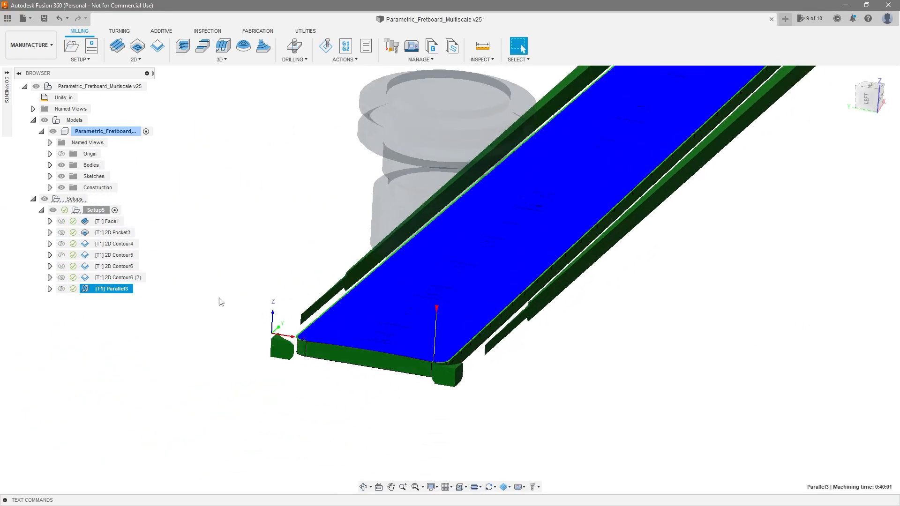
right_click(126, 292)
left_click(140, 8)
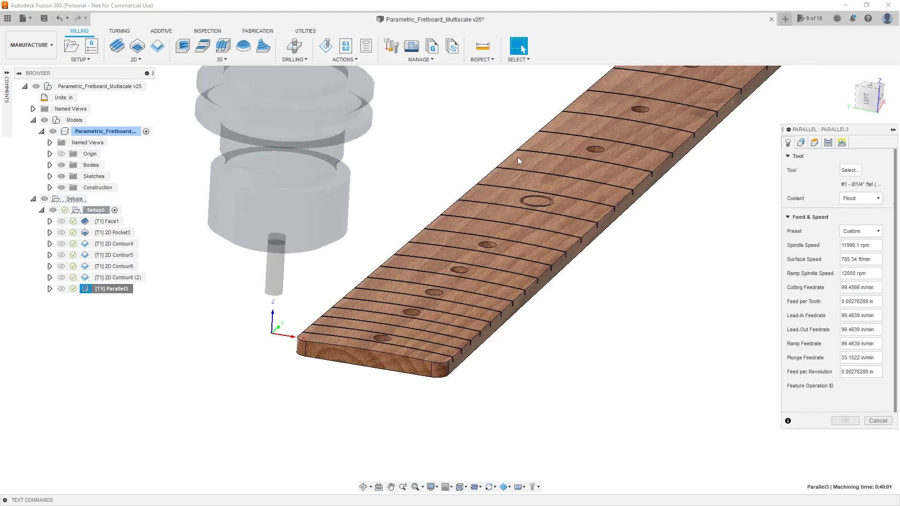
left_click(801, 142)
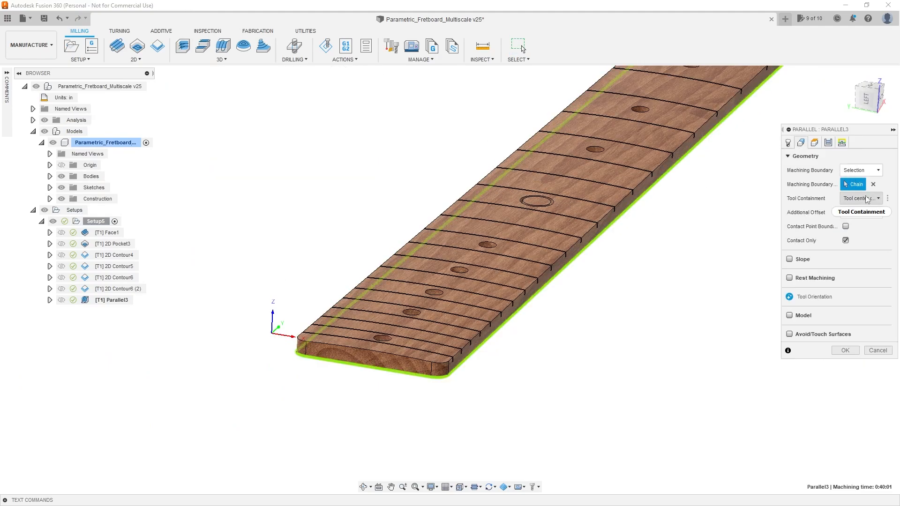
left_click(867, 199)
left_click(862, 231)
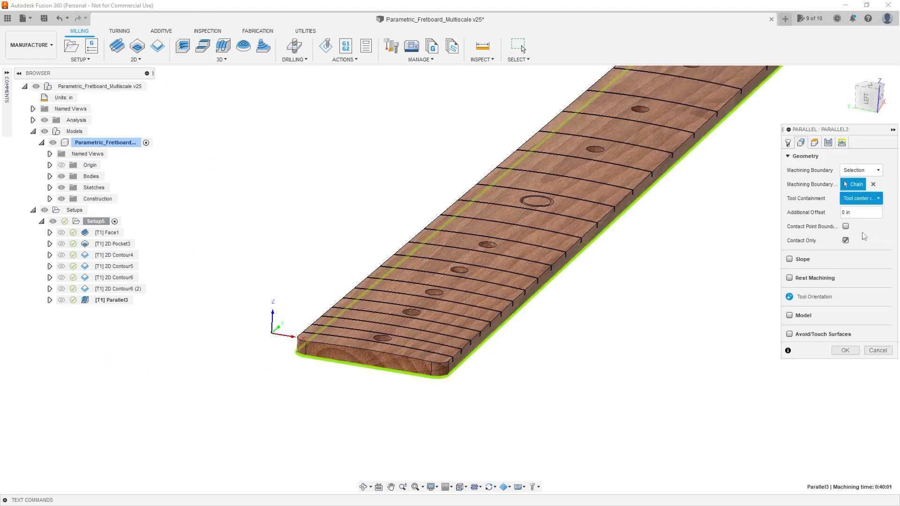
scroll(420, 441, "up", 1)
scroll(506, 361, "up", 2)
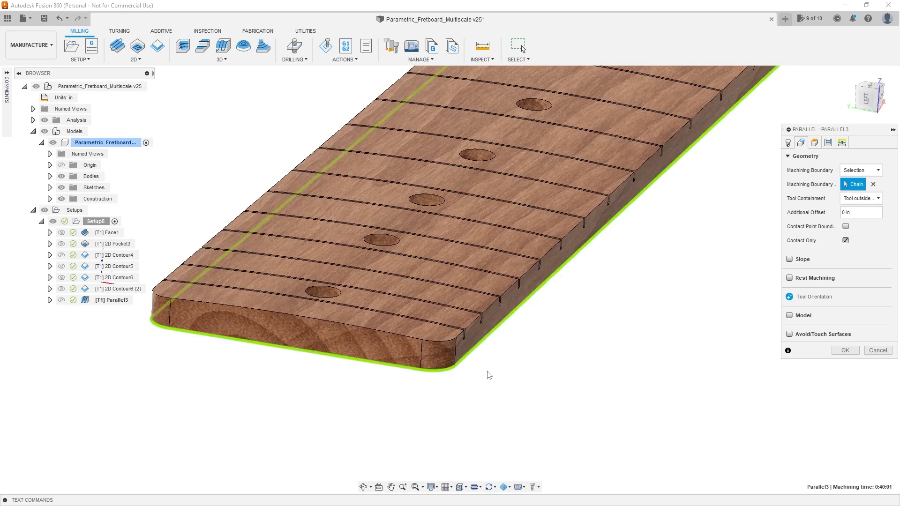
scroll(503, 356, "down", 3)
scroll(422, 366, "up", 3)
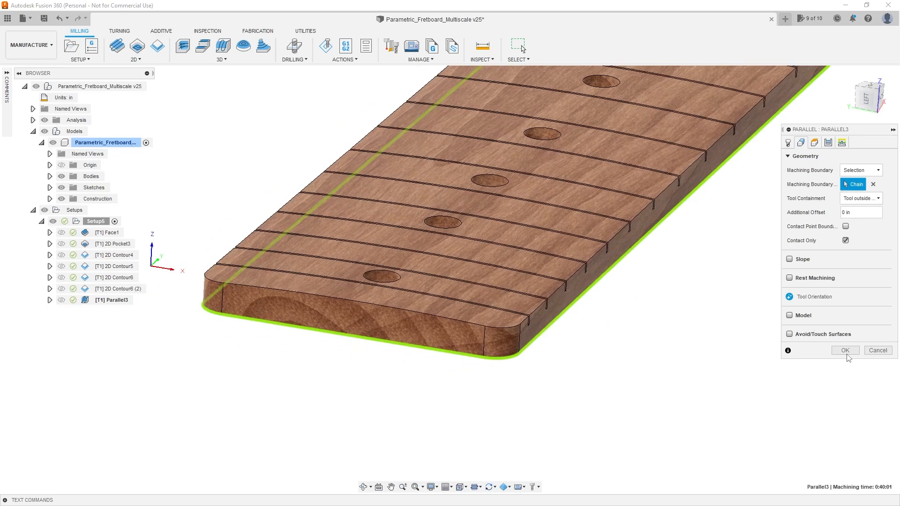
scroll(657, 331, "down", 2)
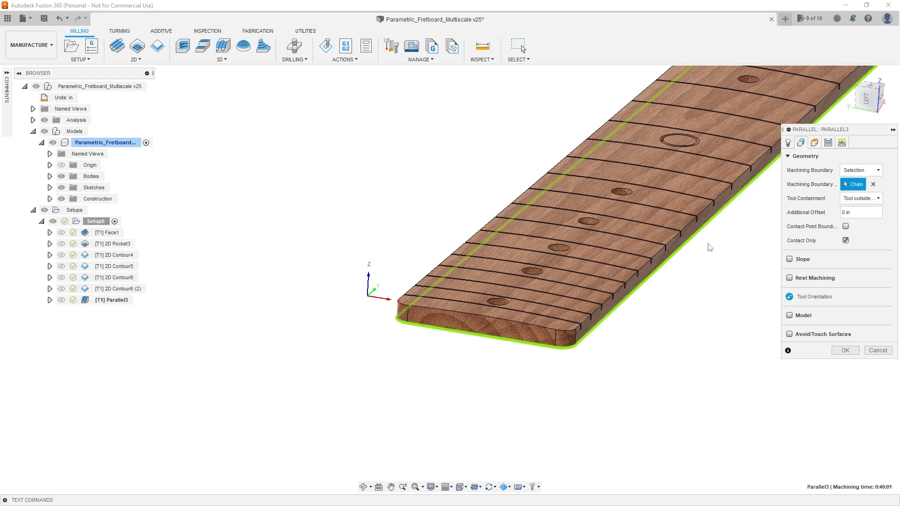
- Enable Avoid/Touch Surfaces for Parallel3 and select one long side, its adjoining rounded corner and the end face between the rounded corners
left_click(790, 334)
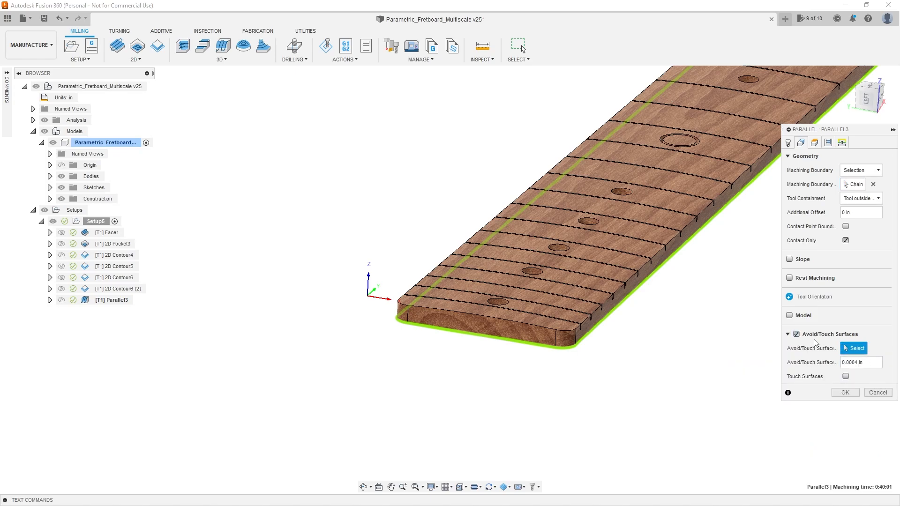
scroll(625, 325, "up", 4)
left_click(596, 313)
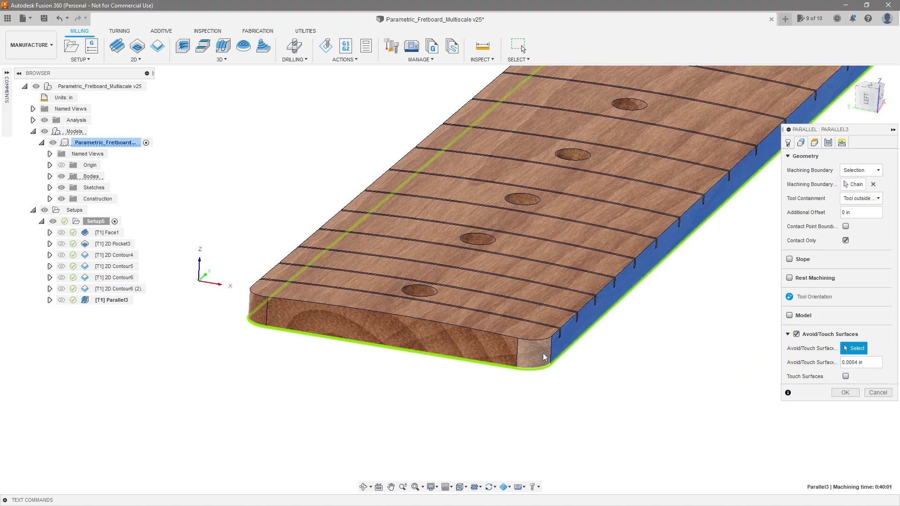
left_click(485, 348)
scroll(631, 354, "down", 3)
middle_click_drag(642, 355, 668, 373, "shift")
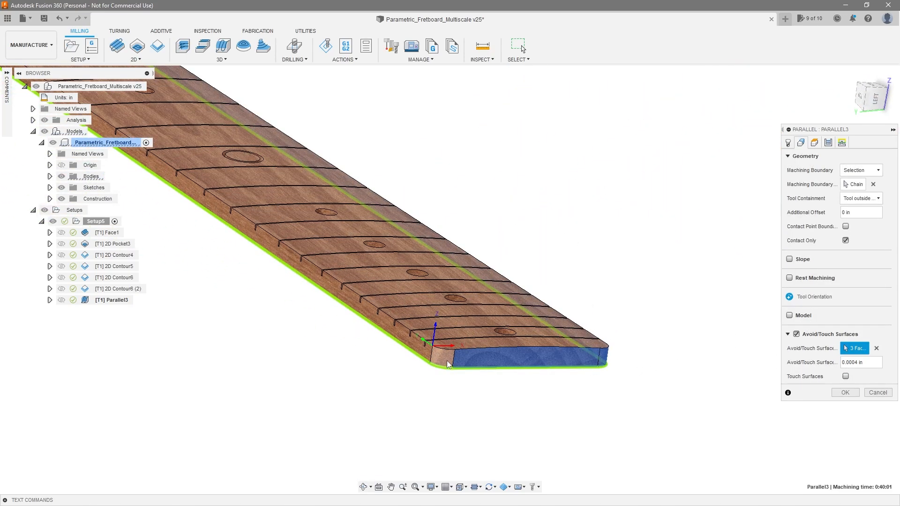
- Add the other rounded corner, the second long side and the opposite end face as avoid surfaces, and regenerate the Parallel3 toolpath
left_click(446, 361)
left_click(424, 355)
scroll(651, 357, "down", 5)
scroll(404, 202, "up", 2)
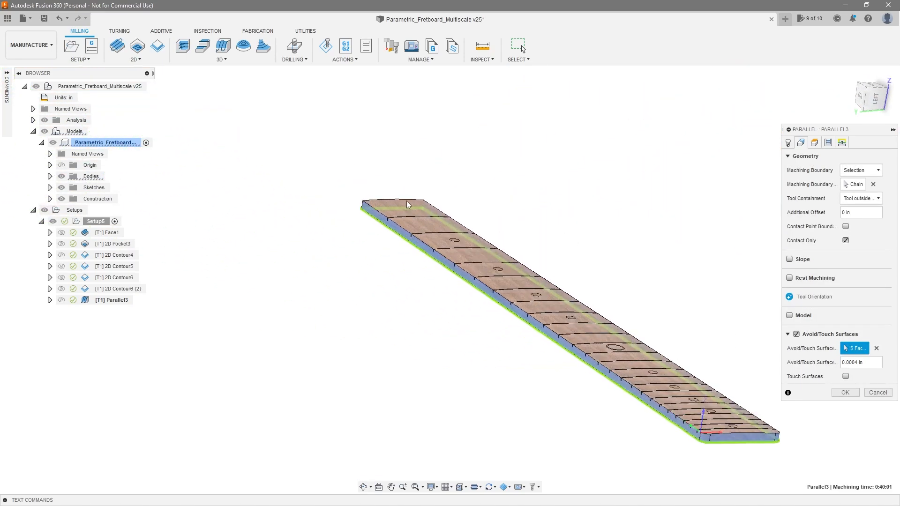
middle_click_drag(407, 201, 372, 386, "shift")
scroll(417, 361, "up", 6)
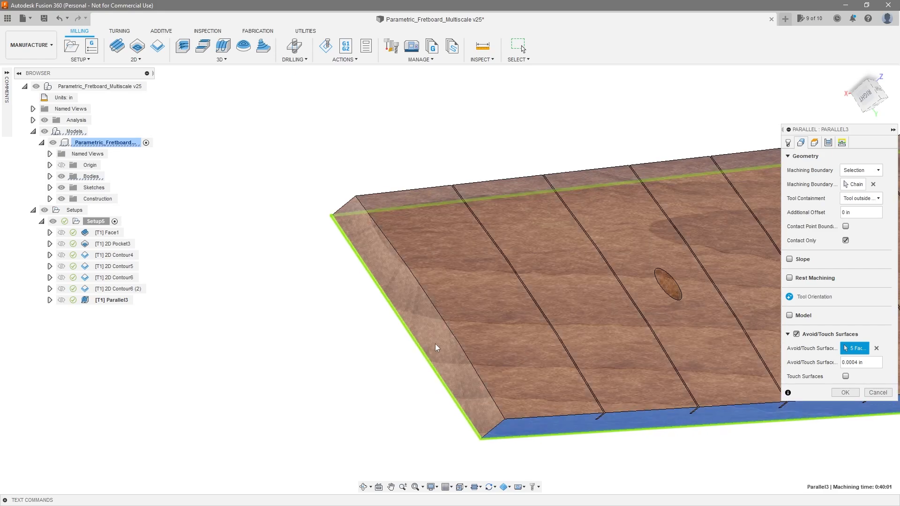
left_click(435, 346)
scroll(435, 346, "down", 8)
middle_click_drag(422, 319, 434, 286, "shift")
scroll(420, 323, "up", 5)
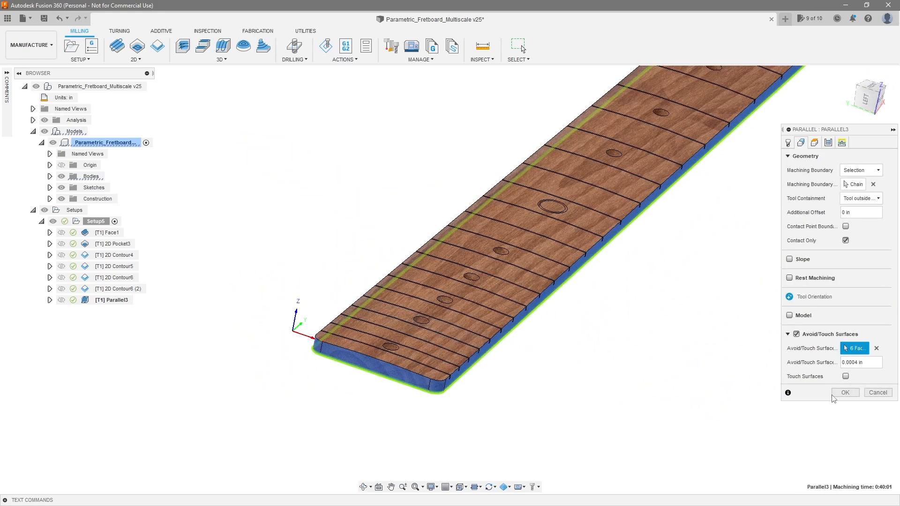
left_click(844, 393)
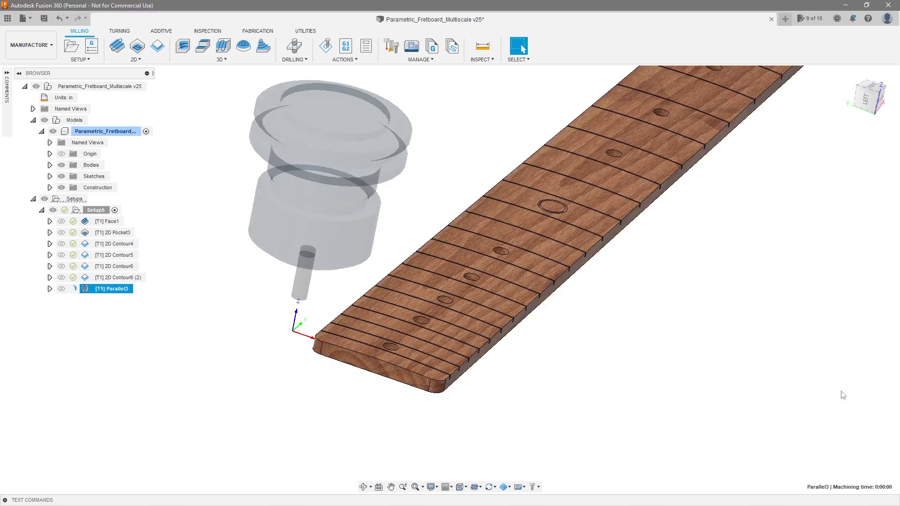
- Check the regenerated Parallel3 toolpath around the fretboard's rounded-corner end and long edges, and start its machining simulation
scroll(513, 352, "up", 5)
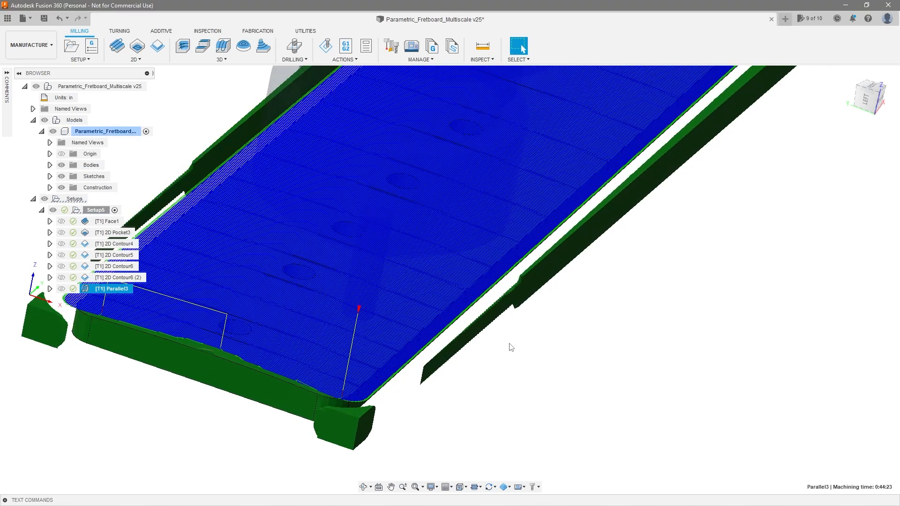
middle_click_drag(510, 347, 526, 317, "shift")
middle_click_drag(527, 317, 528, 315, "shift")
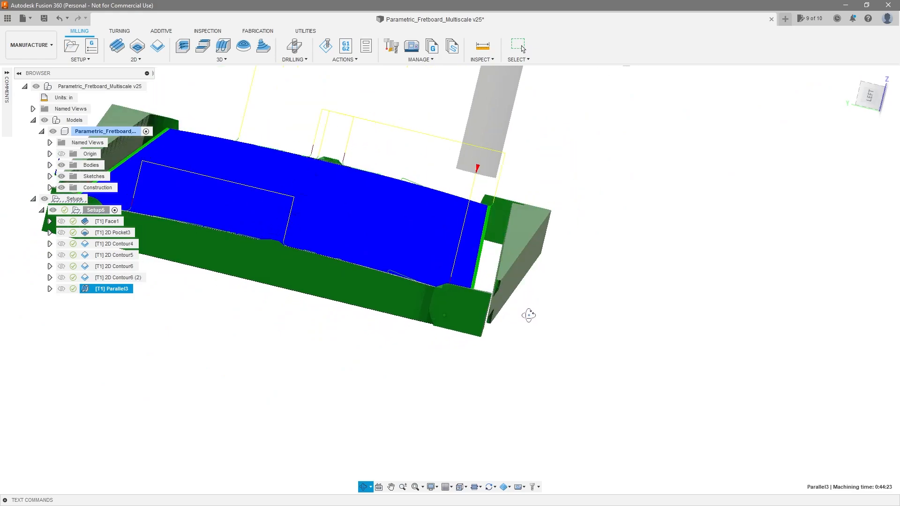
scroll(592, 333, "down", 4)
scroll(328, 246, "up", 5)
middle_click_drag(331, 245, 355, 263, "shift")
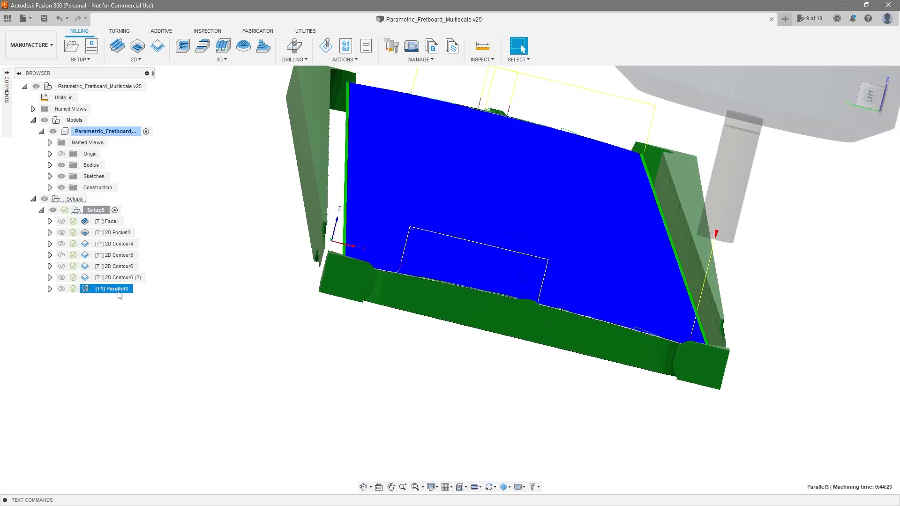
right_click(112, 289)
left_click(176, 66)
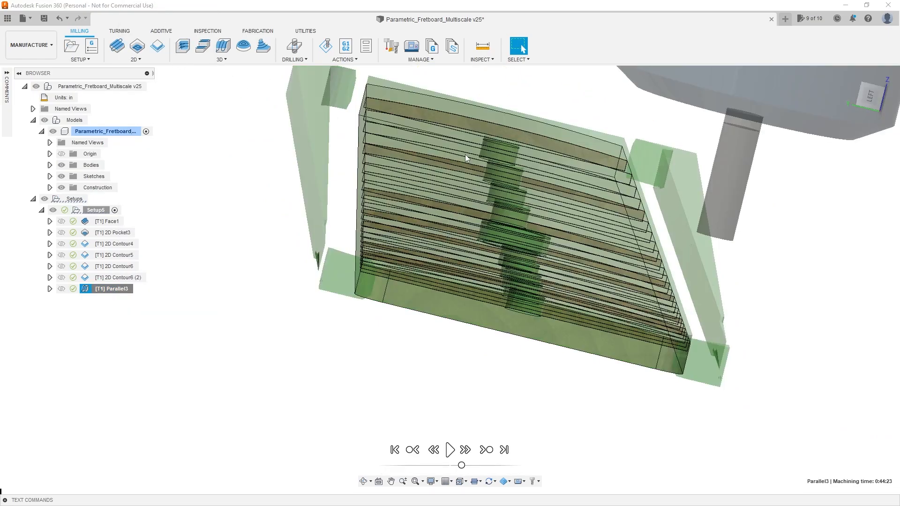
- Play the new simulation from the end view and from above the fretboard, adjusting the playback speed to follow the cutter
left_click(868, 96)
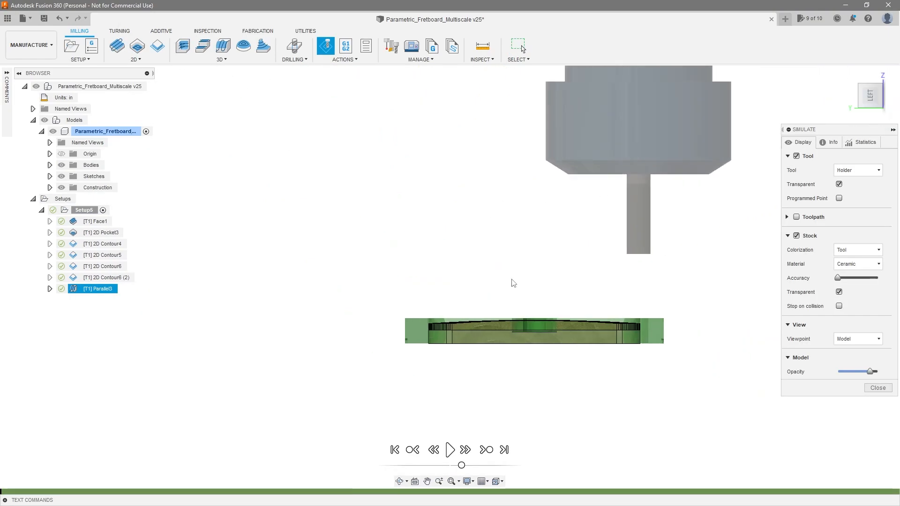
scroll(511, 328, "up", 4)
scroll(707, 351, "up", 2)
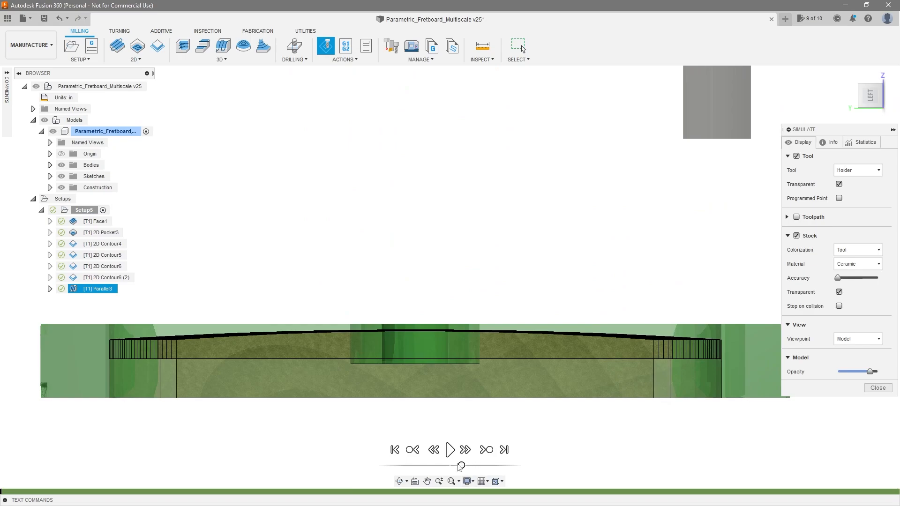
left_click(459, 467)
left_click_drag(462, 466, 467, 466)
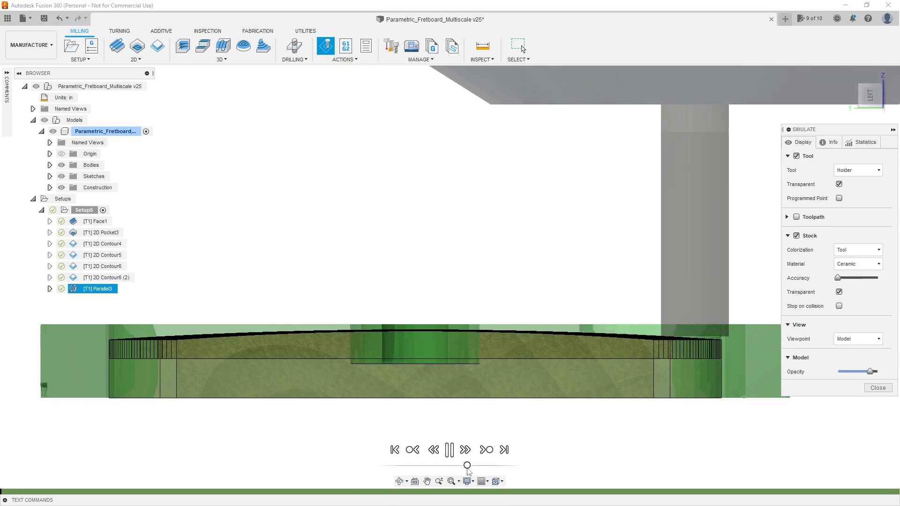
scroll(641, 349, "down", 2)
middle_click_drag(640, 351, 639, 361, "shift")
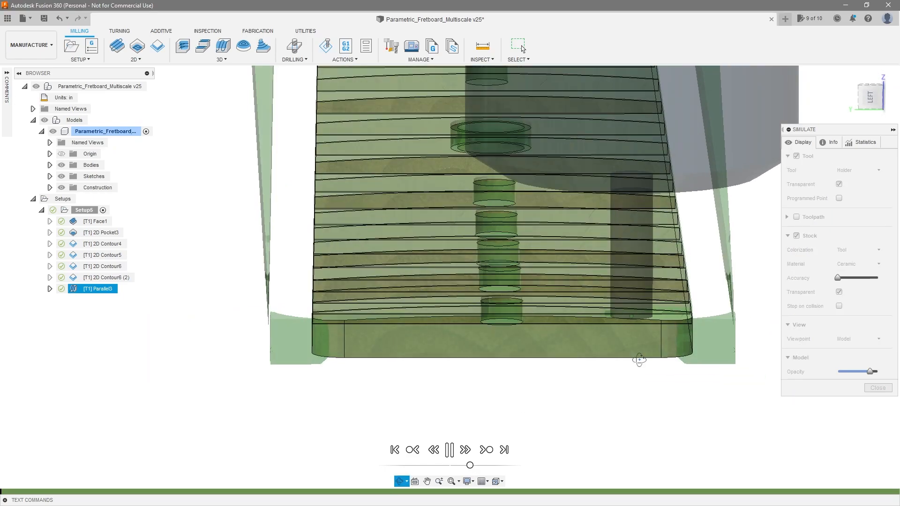
mouse_move(469, 466)
left_mouse_down()
mouse_move(488, 467)
mouse_move(467, 466)
left_mouse_up()
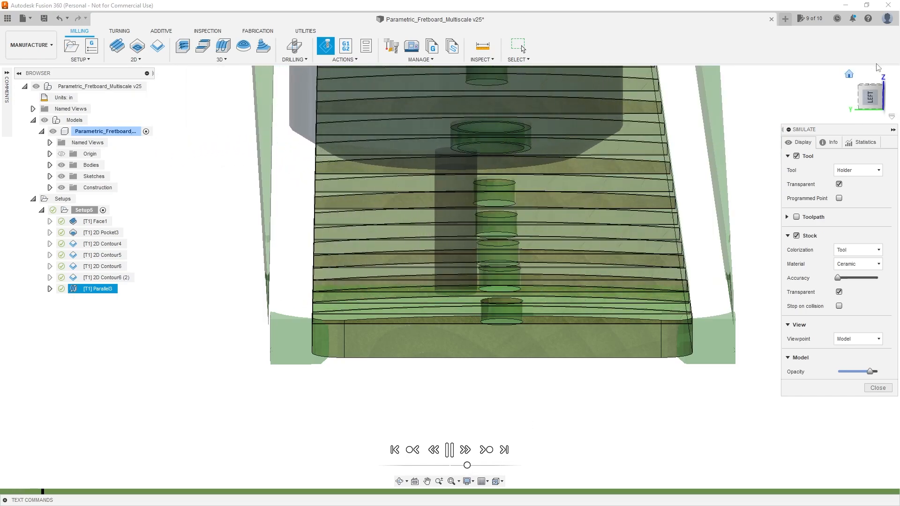
- Examine the flat cutter's contact with the curved top in end view, from the center slots out to both side edges
left_click(870, 96)
scroll(553, 331, "up", 10)
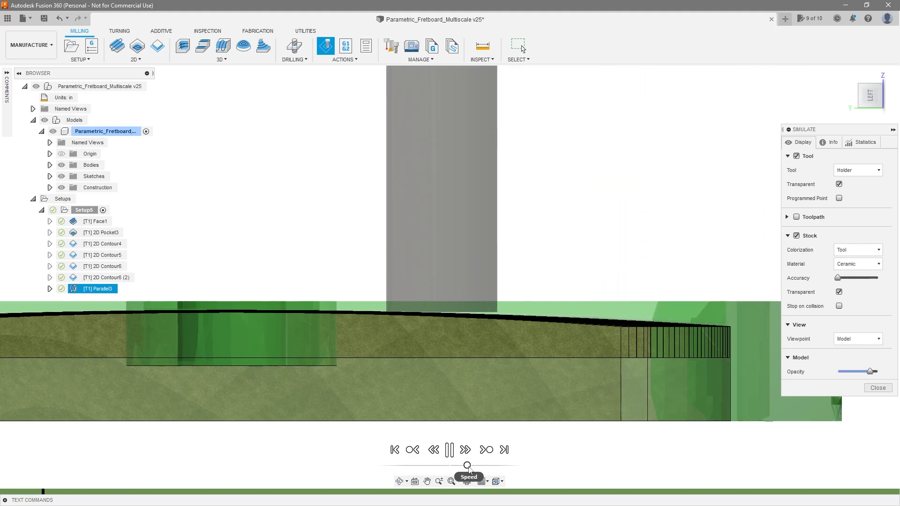
scroll(586, 367, "down", 4)
scroll(204, 377, "up", 3)
middle_click_drag(200, 375, 200, 376, "shift")
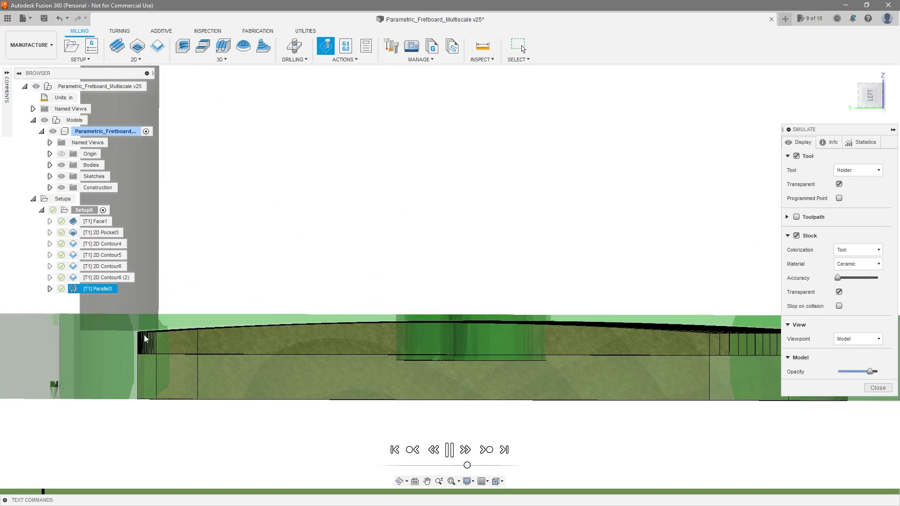
scroll(282, 335, "down", 3)
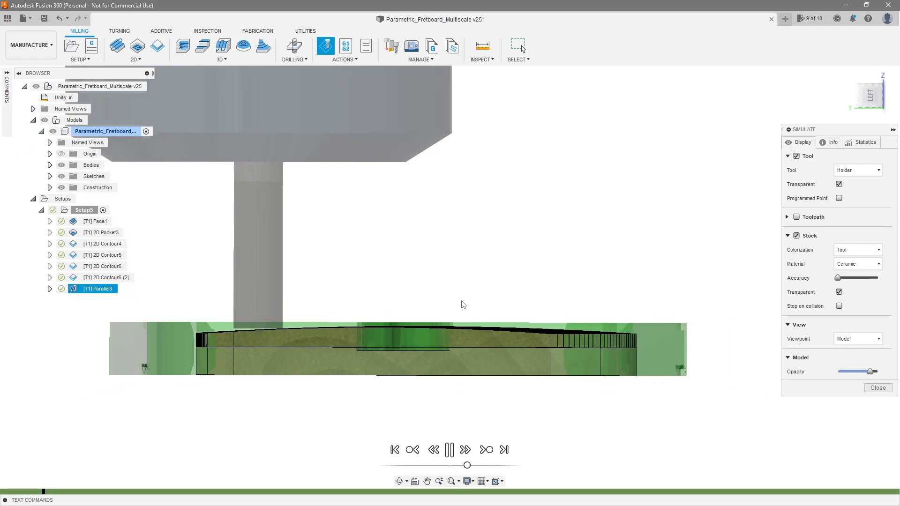
- Close the Parallel3 simulation, review the operation's pass settings with the 0.01 in stepover, and accept them
scroll(551, 303, "down", 3)
middle_click_drag(552, 303, 547, 313, "shift")
left_click(875, 388)
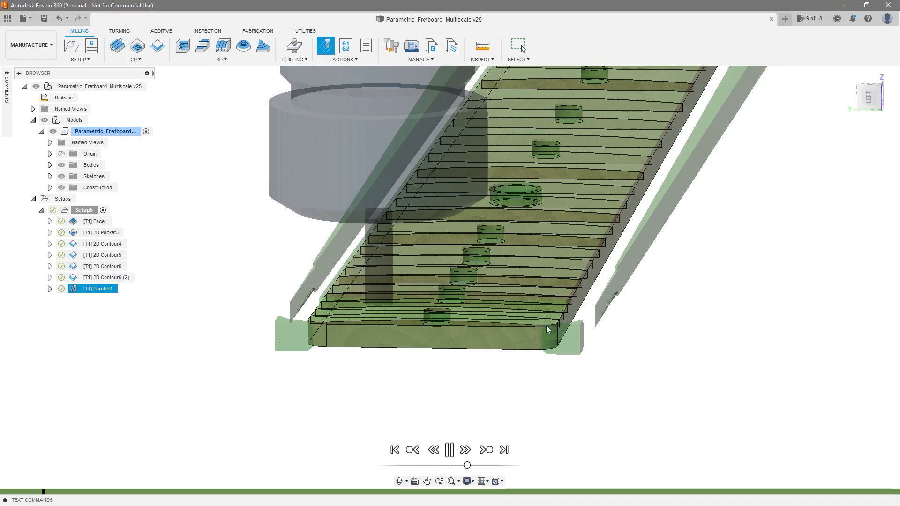
right_click(116, 292)
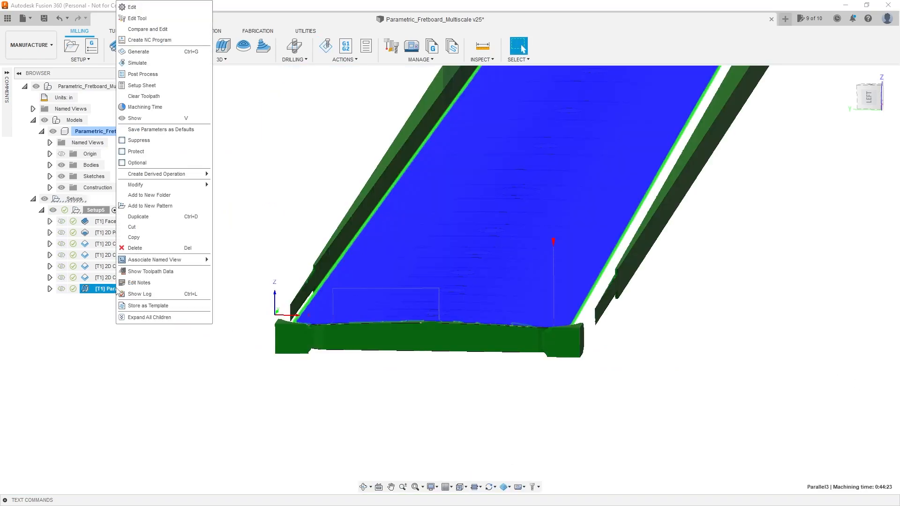
left_click(180, 8)
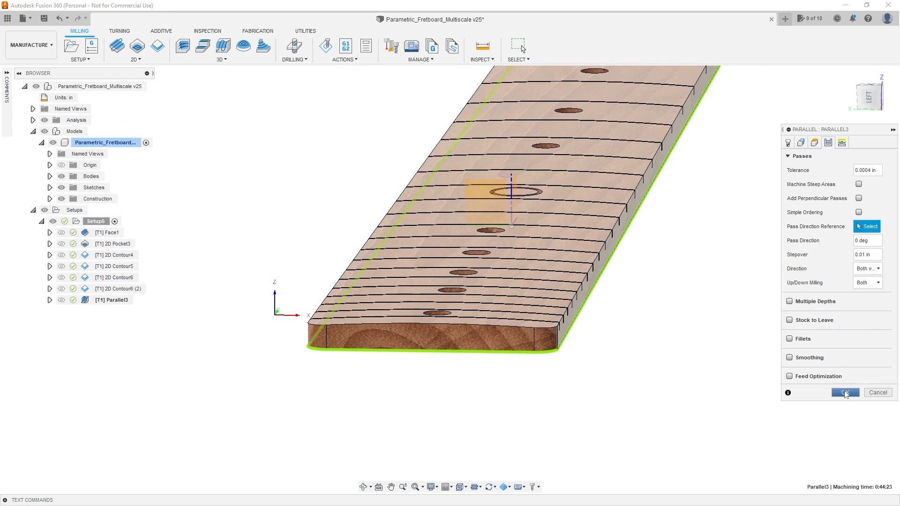
left_click(845, 393)
- Examine the Parallel3 toolpath's coverage over the rounded-corner end, the long edges and the full length of the fretboard
scroll(623, 312, "down", 1)
scroll(620, 318, "up", 1)
middle_click_drag(621, 317, 605, 340, "shift")
scroll(640, 335, "down", 4)
scroll(643, 348, "up", 1)
scroll(538, 282, "up", 3)
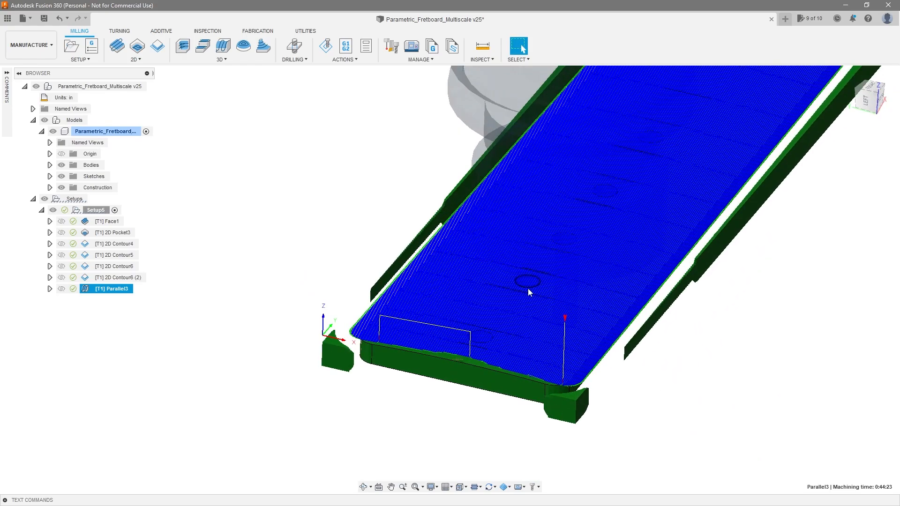
scroll(527, 284, "up", 3)
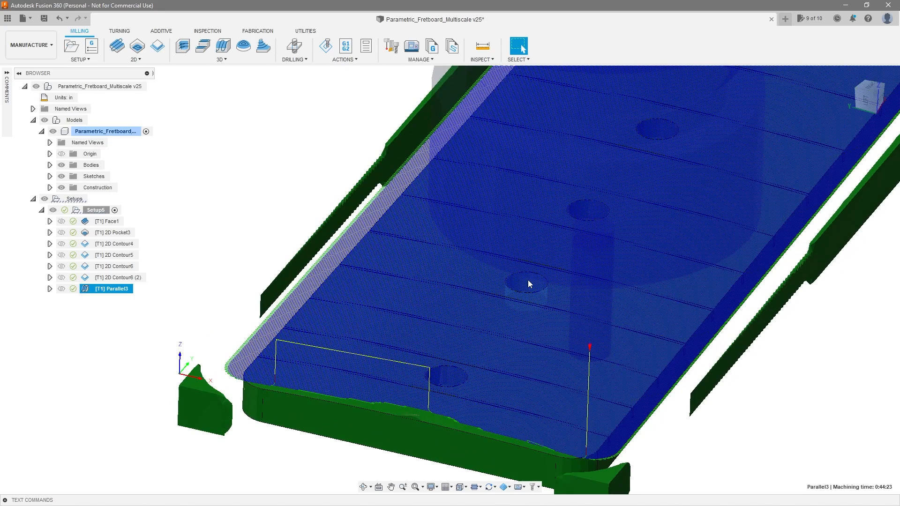
scroll(411, 266, "down", 3)
scroll(493, 278, "up", 2)
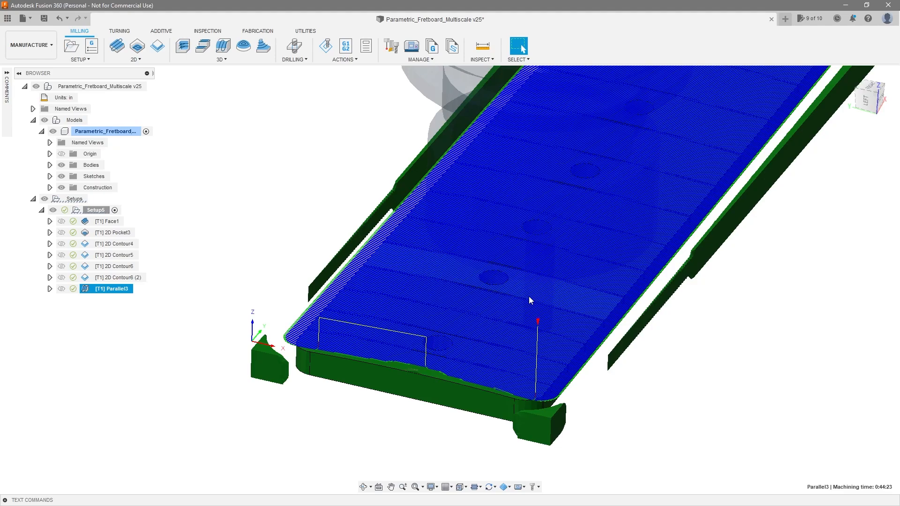
scroll(529, 300, "down", 5)
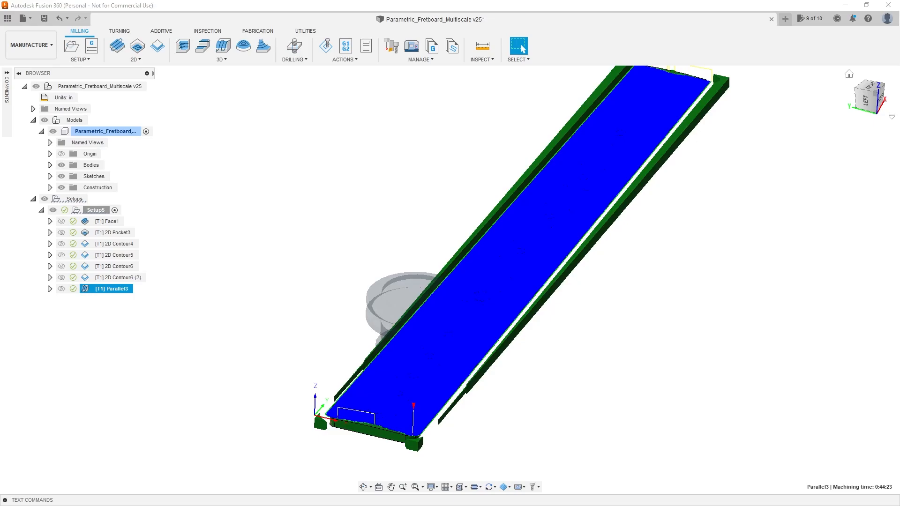
- Select all operations of the setup from Face1 through Parallel3 and start a combined machining simulation
left_click(96, 221, "shift")
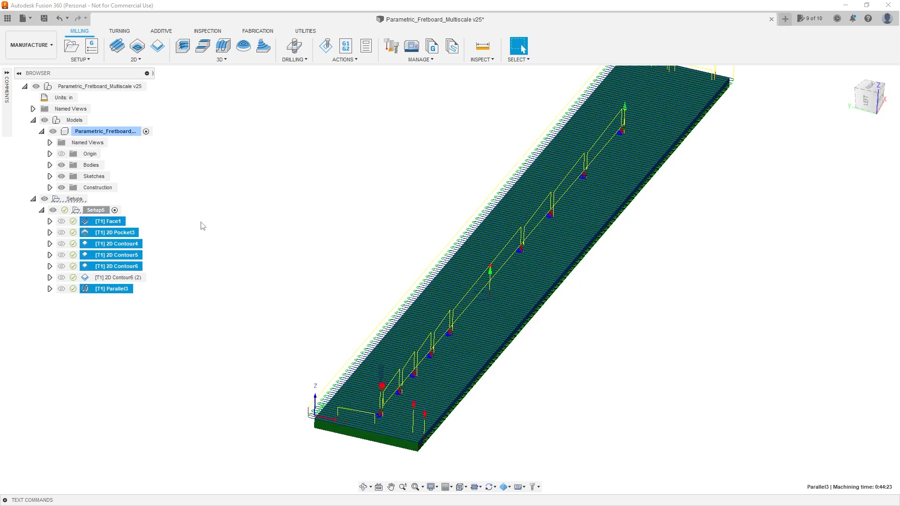
left_click(203, 227)
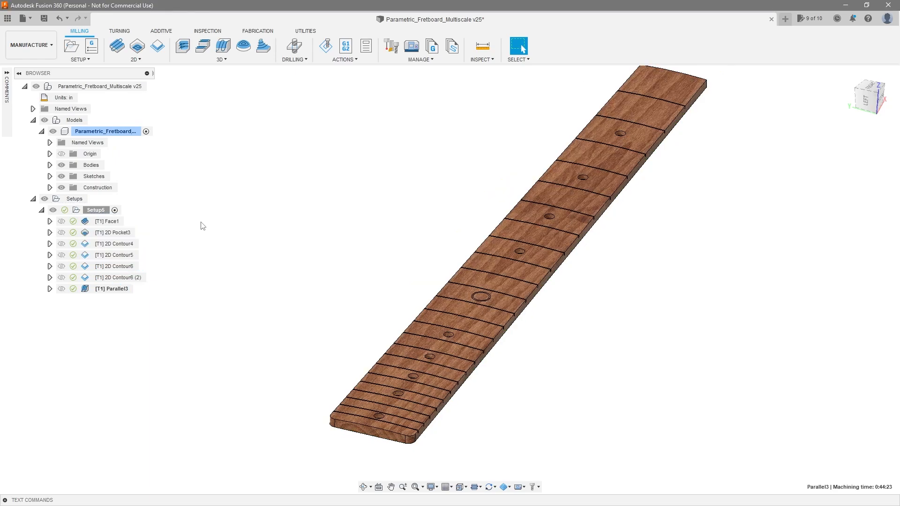
mouse_move(285, 232)
middle_mouse_down("shift")
mouse_move(284, 211)
mouse_move(269, 215)
mouse_move(283, 212)
mouse_move(276, 220)
middle_mouse_up("shift")
scroll(304, 221, "down", 2)
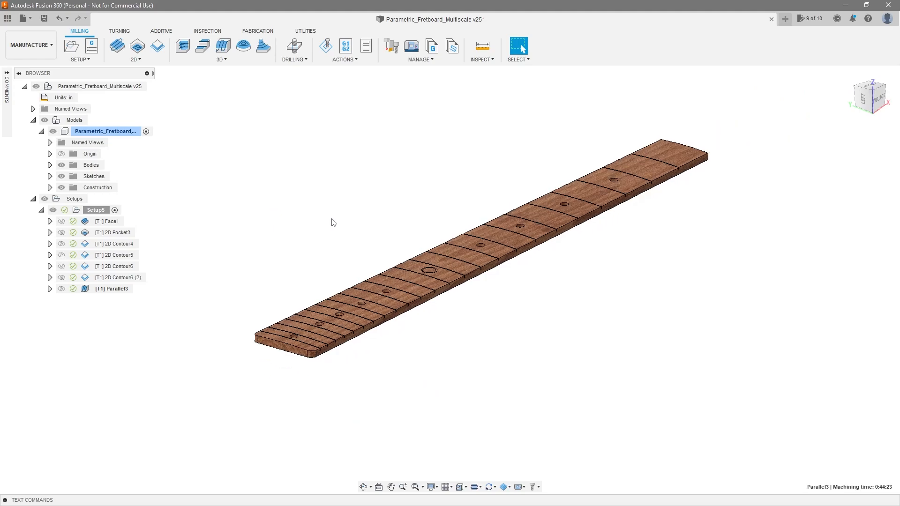
left_click(110, 221)
left_click(115, 289, "shift")
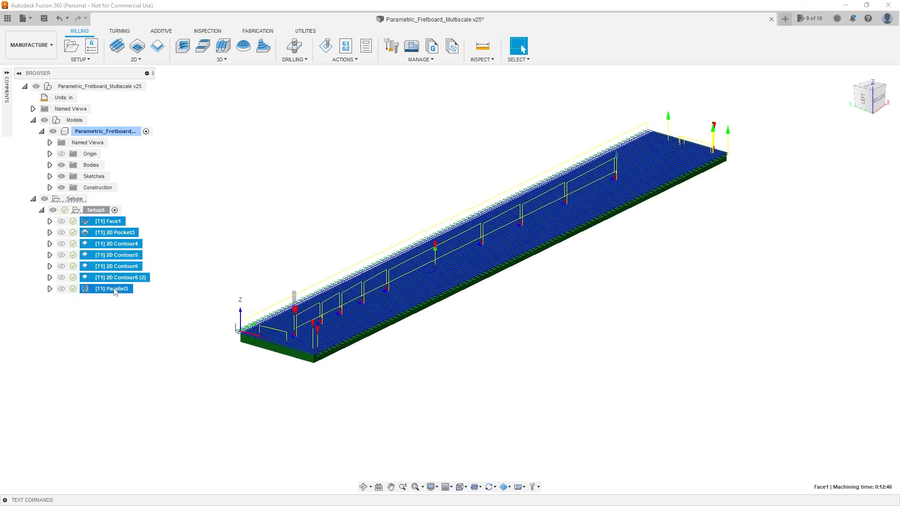
right_click(113, 224)
left_click(141, 261)
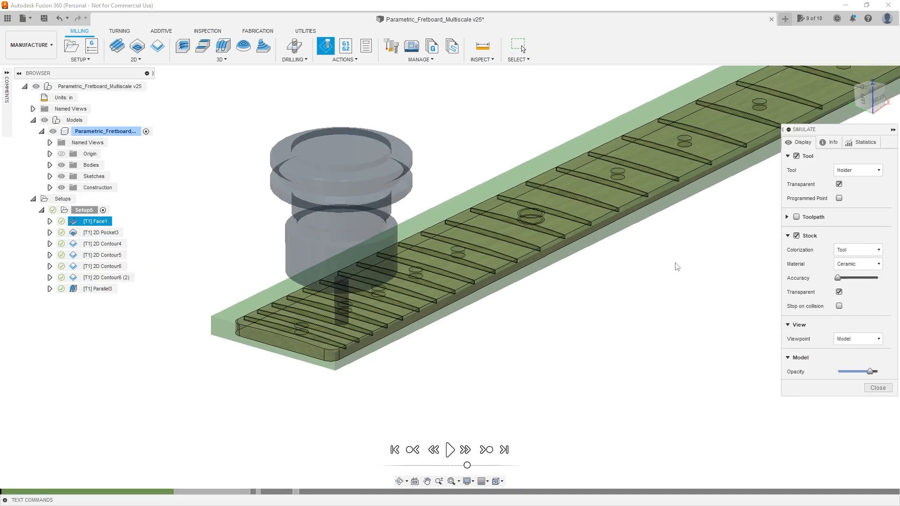
- Turn off stock transparency and set the simulated stock's colorization to Comparison
left_click(838, 292)
scroll(478, 300, "down", 3)
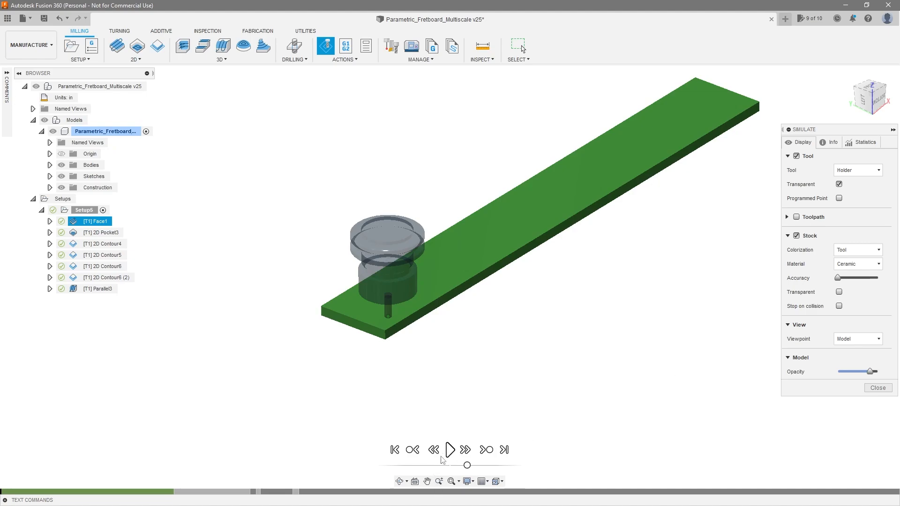
left_click(864, 263)
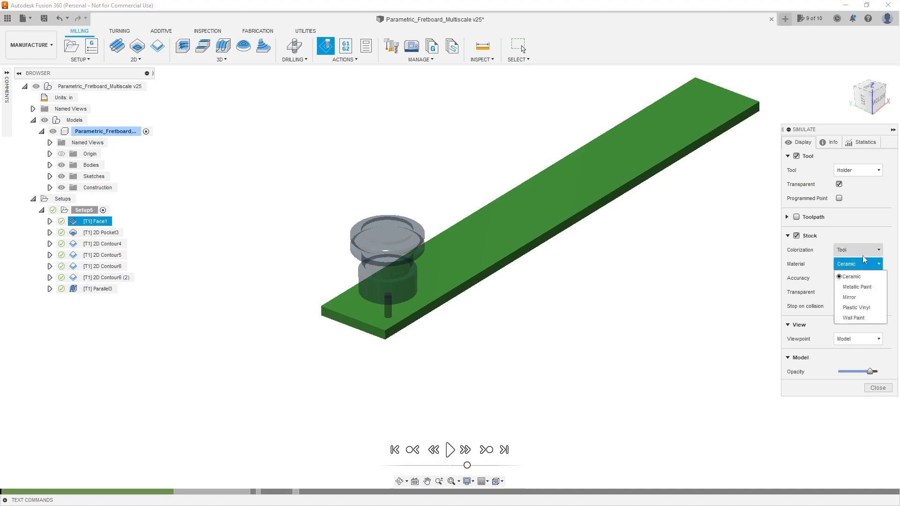
left_click(863, 249)
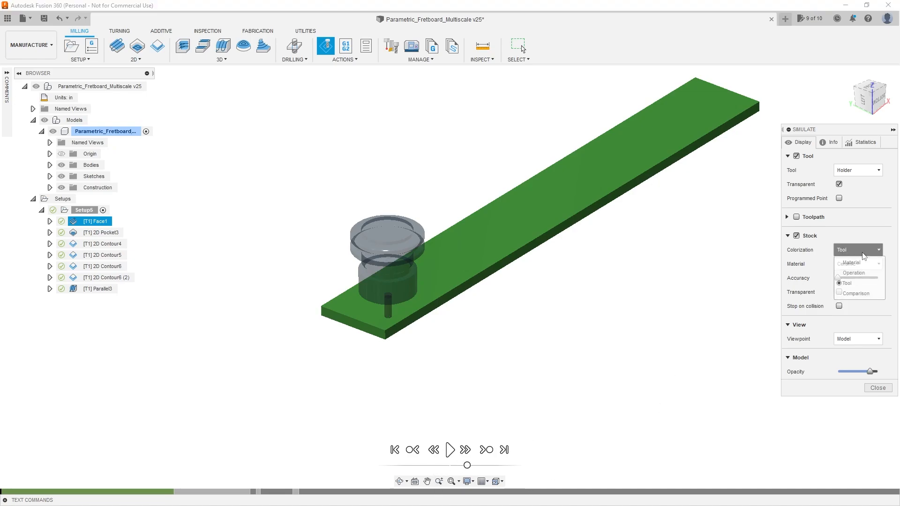
left_click(857, 291)
scroll(537, 252, "up", 1)
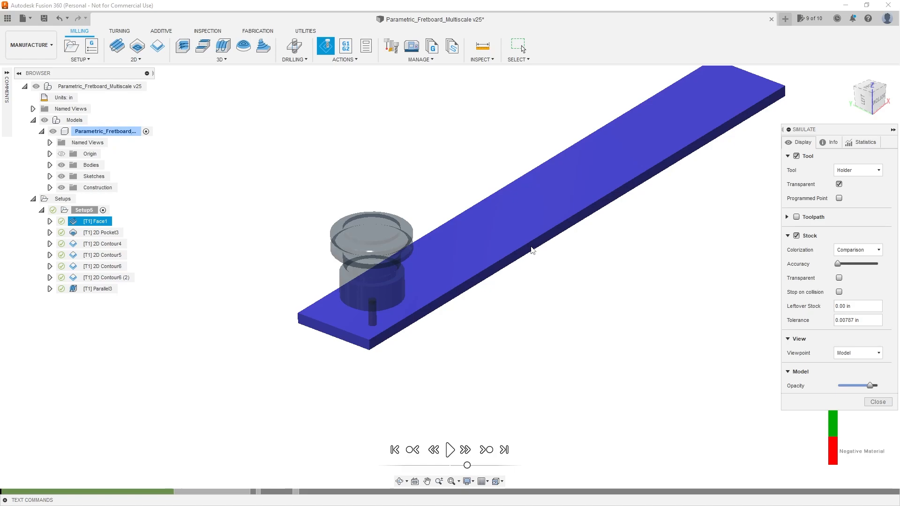
scroll(491, 323, "up", 1)
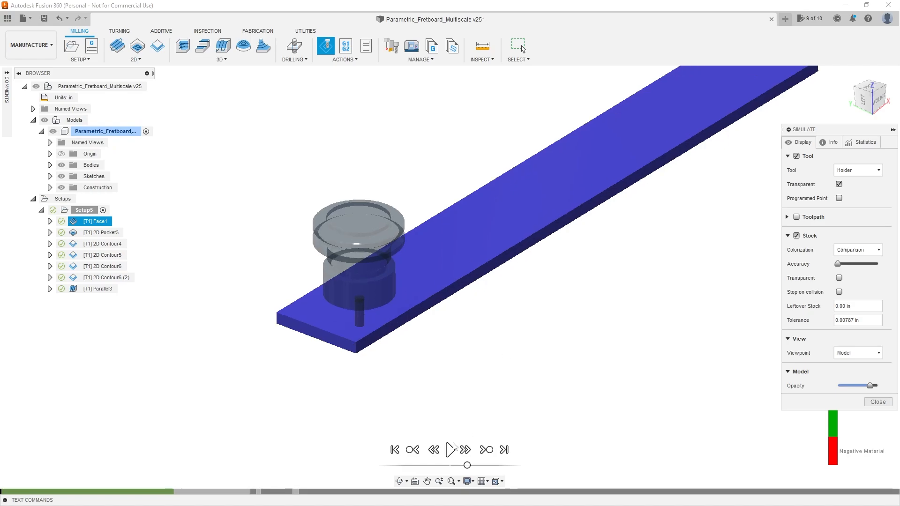
- Play the simulation through the facing pass and the inlay cuts, adjusting the playback speed
scroll(457, 445, "down", 2)
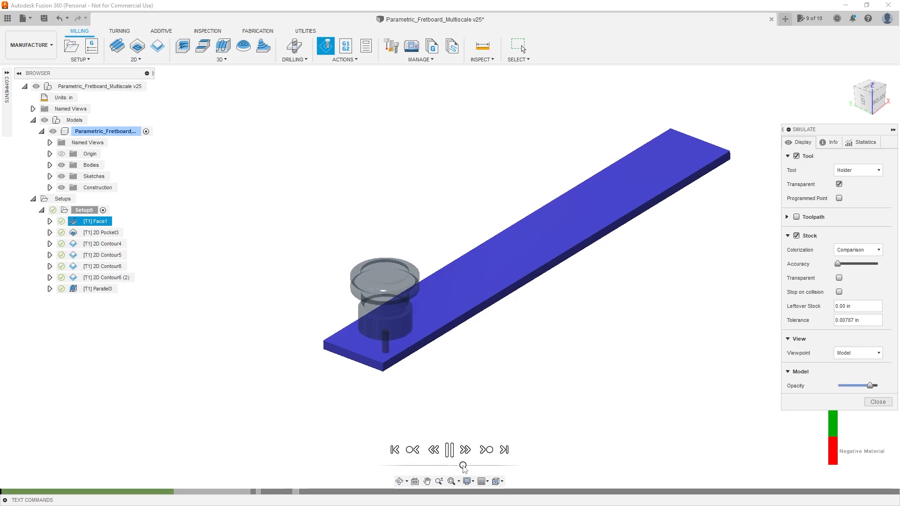
left_click_drag(464, 469, 485, 470)
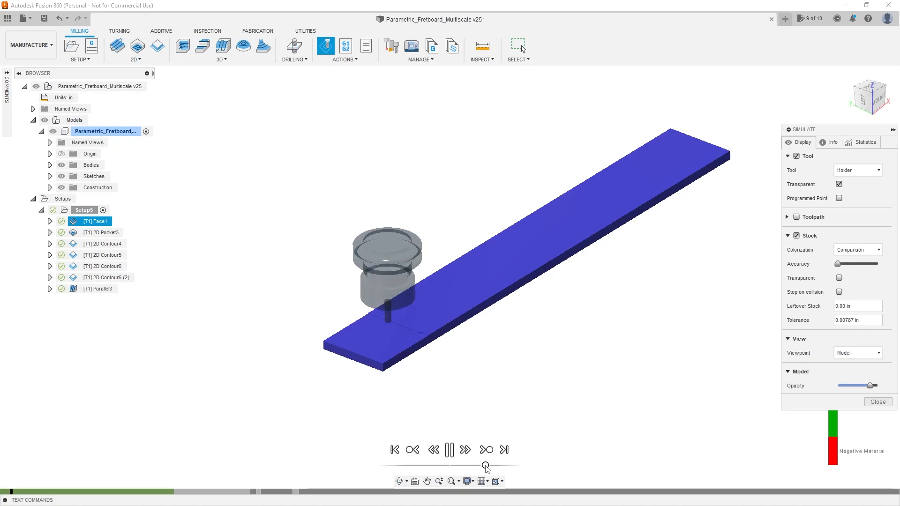
scroll(630, 251, "up", 2)
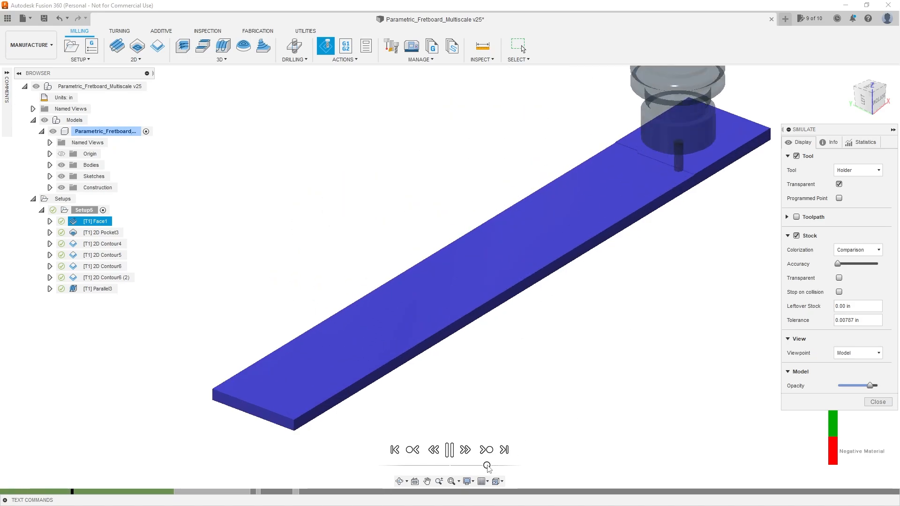
left_click_drag(487, 466, 485, 466)
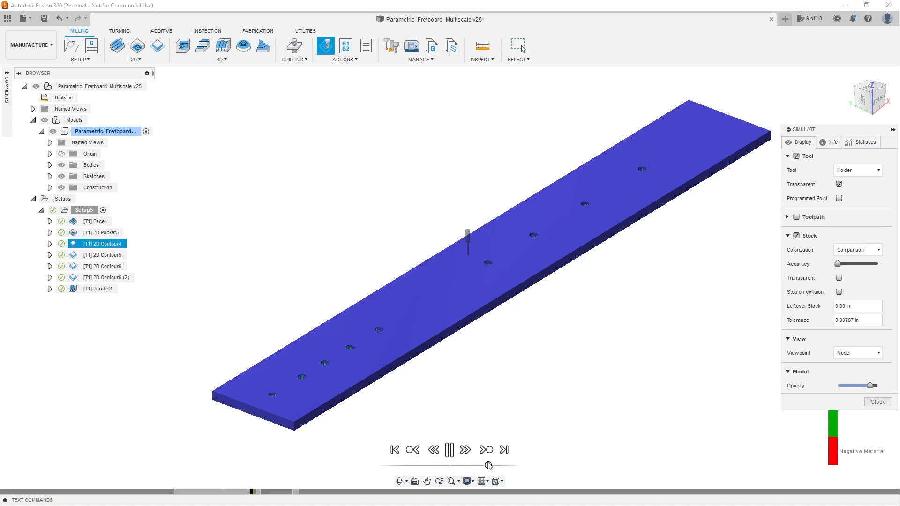
left_click_drag(487, 465, 478, 466)
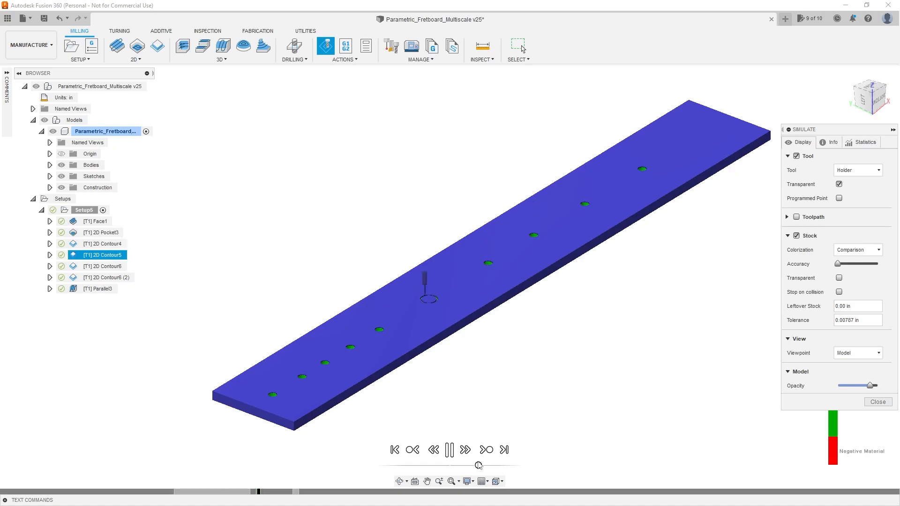
- Jump back to the start of 2D Pocket3 and replay the inlay pocket cuts at an adjusted speed
left_click(253, 491)
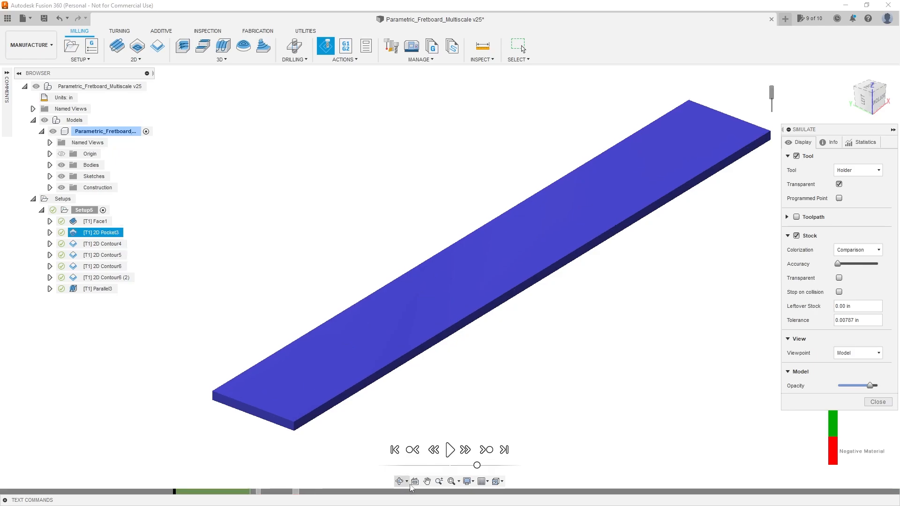
left_click(450, 453)
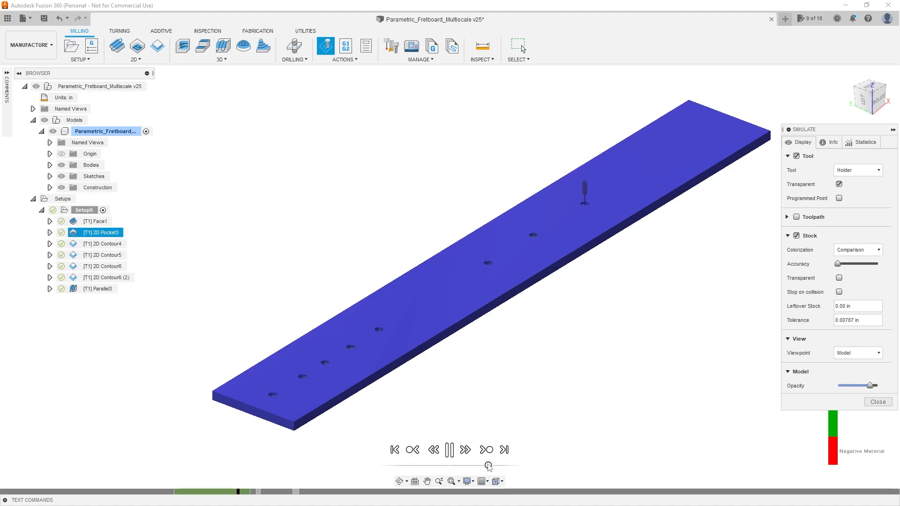
left_click_drag(490, 466, 482, 467)
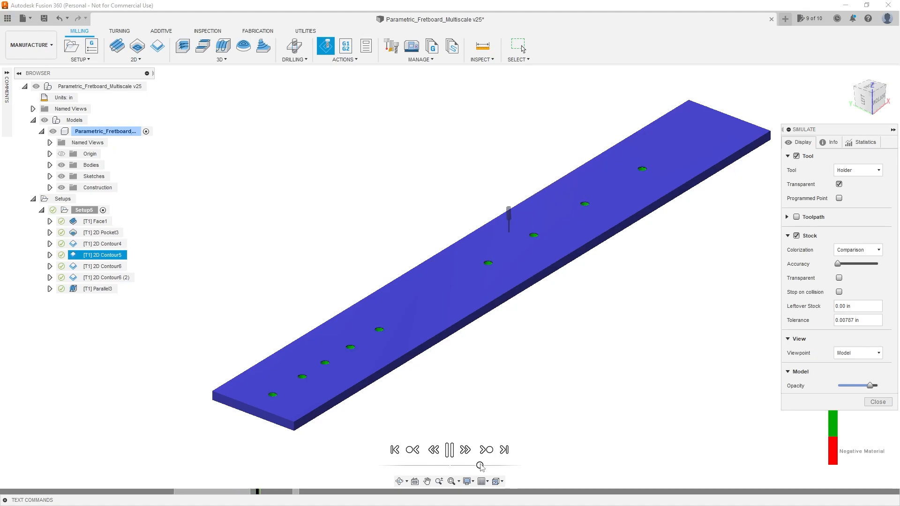
- Examine the comparison colors inside the round inlay pockets and the ring-shaped inlay groove
scroll(390, 340, "up", 8)
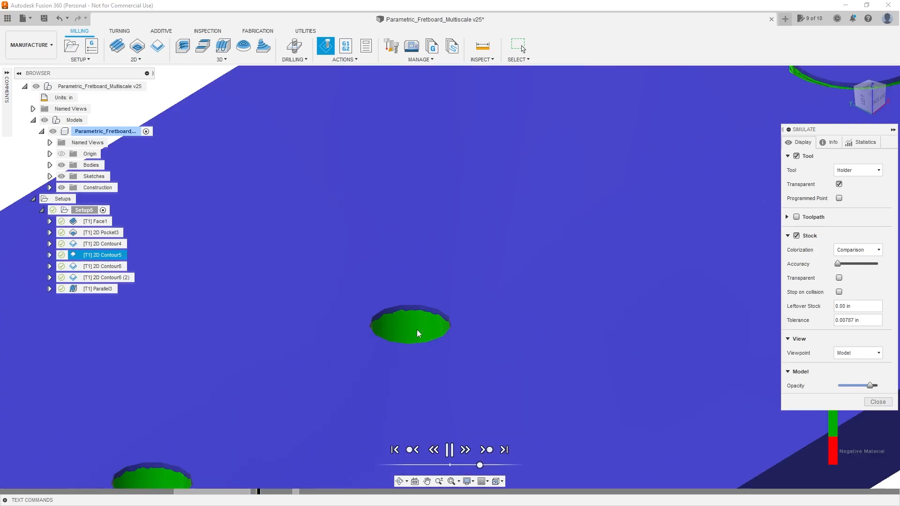
scroll(406, 326, "down", 4)
scroll(410, 319, "up", 4)
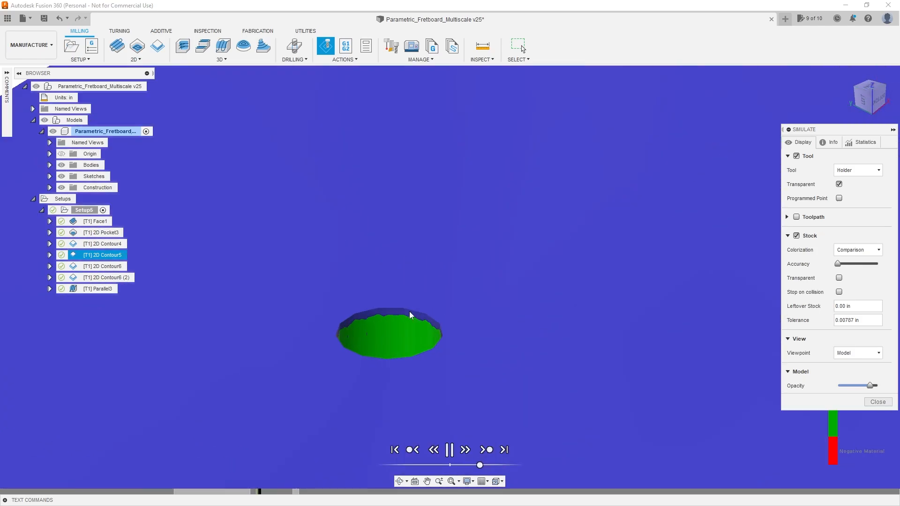
scroll(375, 328, "down", 2)
scroll(367, 336, "down", 4)
scroll(567, 229, "up", 5)
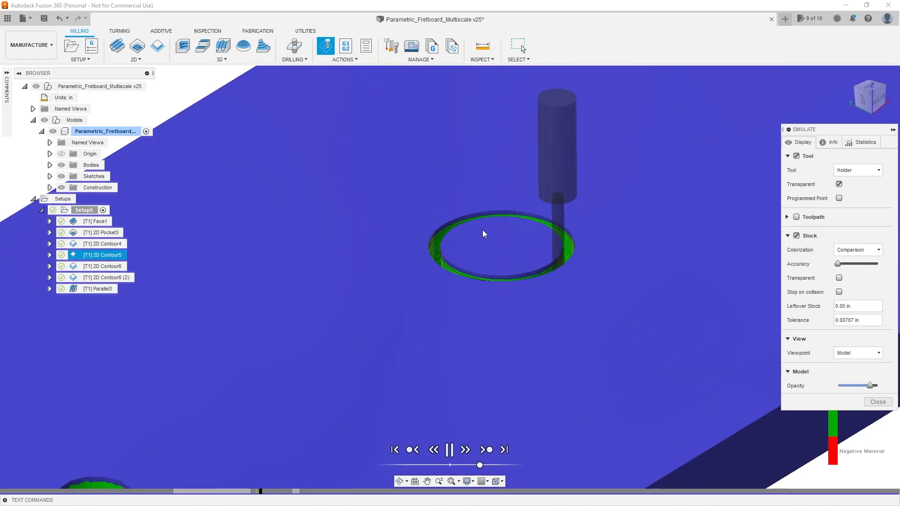
scroll(473, 253, "down", 1)
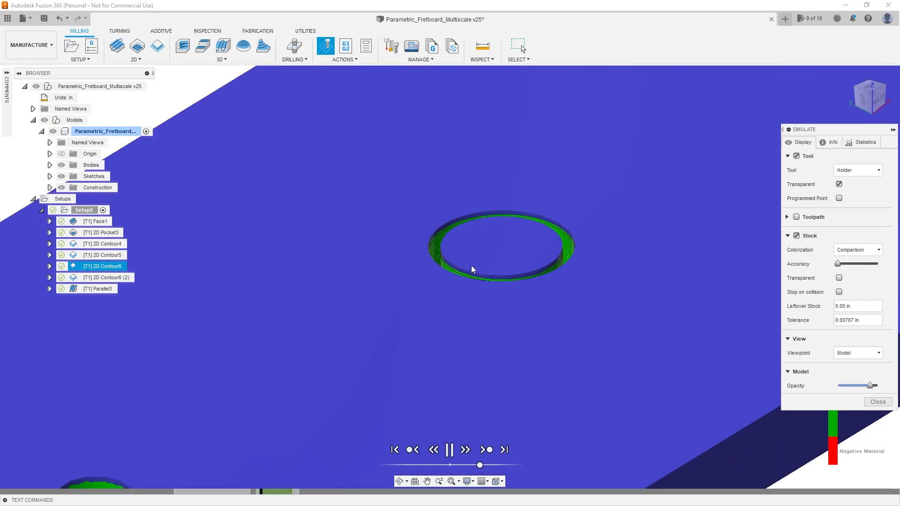
- Pause at the start of the 2D Contour6 outline cut, resume playback through it, and slow the simulation down
scroll(480, 252, "down", 4)
left_click(450, 451)
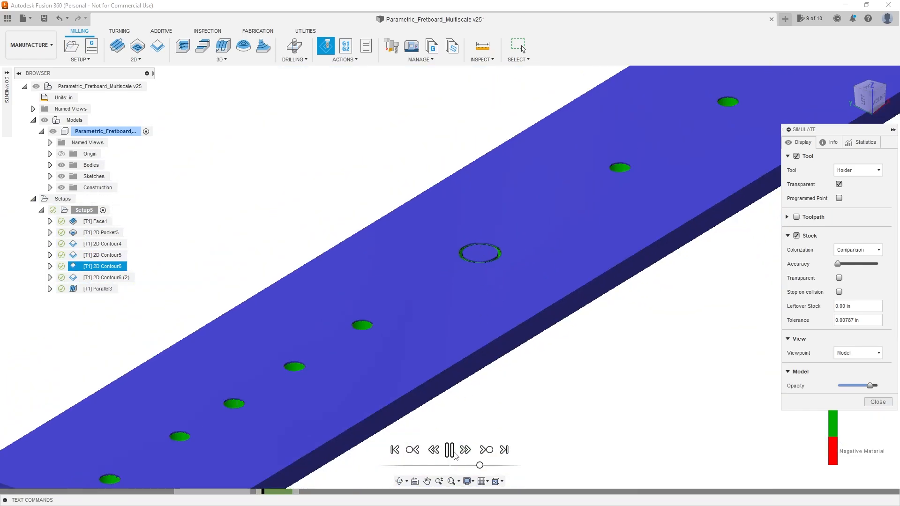
scroll(499, 342, "down", 5)
scroll(603, 356, "up", 1)
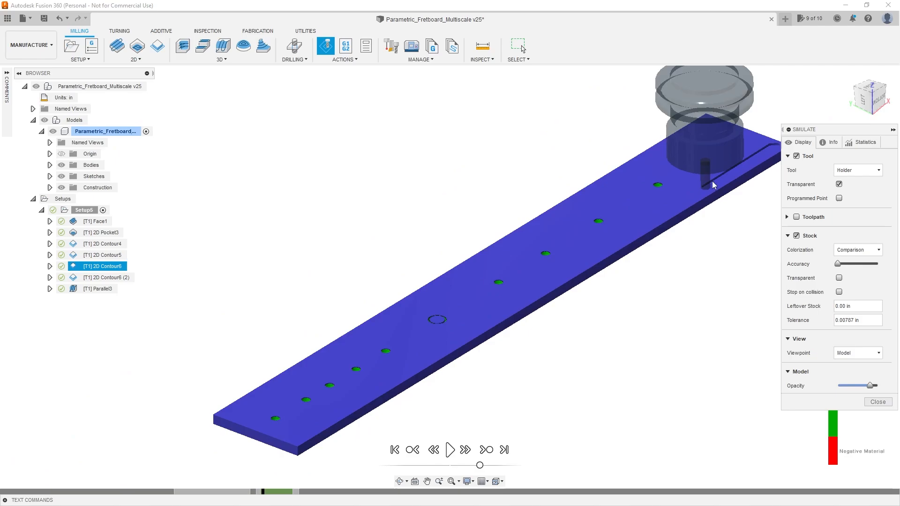
left_click(450, 451)
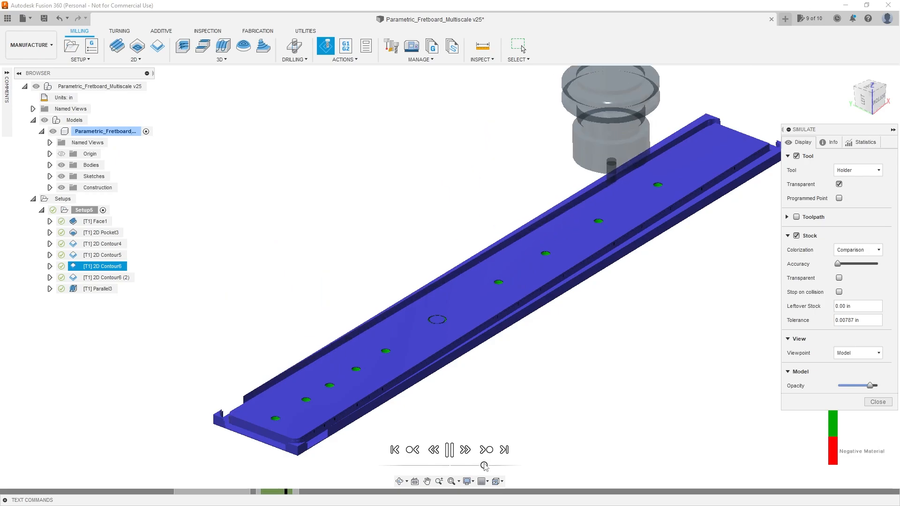
left_click_drag(484, 465, 474, 466)
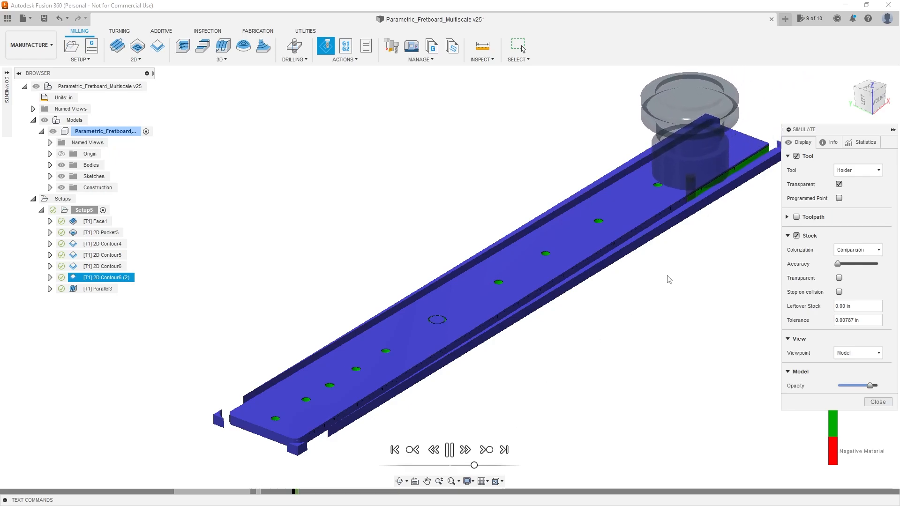
- Follow the 2D Contour6 (2) finishing cut along the fretboard's long side and check the comparison color of the wall
scroll(697, 193, "up", 5)
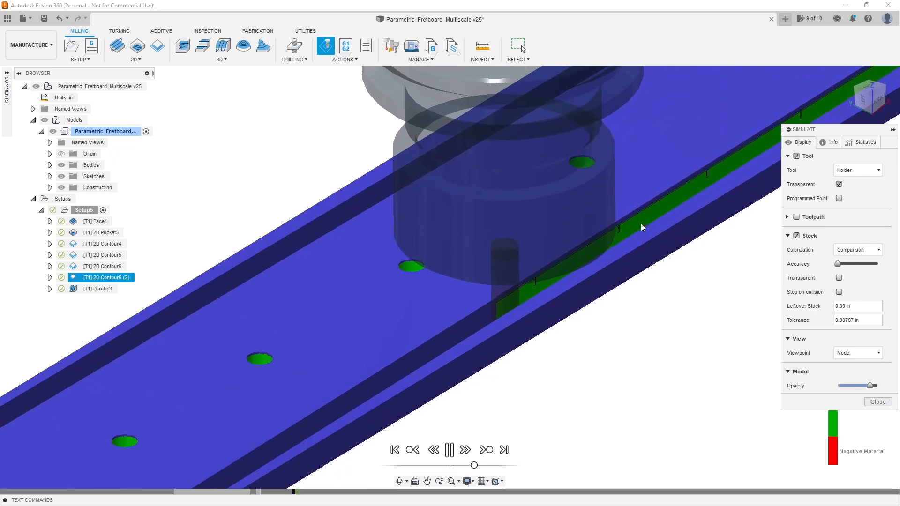
scroll(641, 227, "down", 6)
scroll(398, 407, "up", 4)
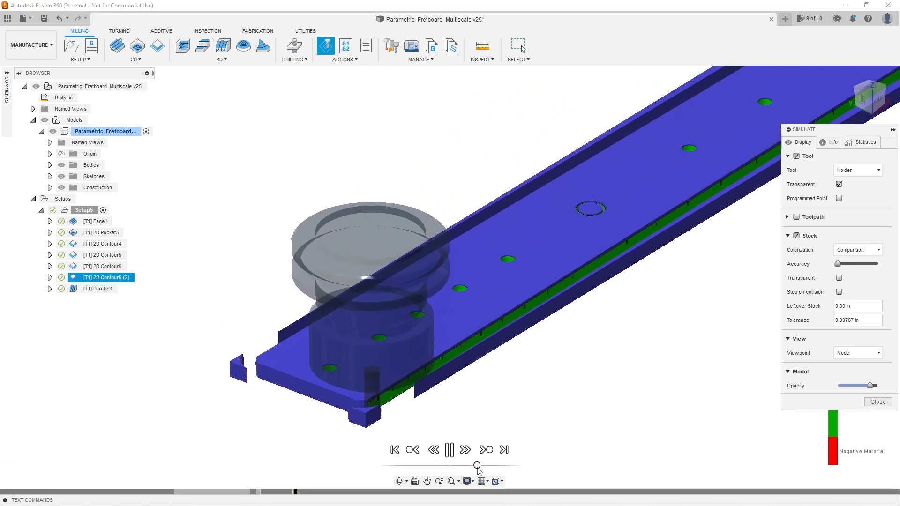
- Adjust the playback speed to run through the rest of 2D Contour6 (2) and slow down for the start of Parallel3
left_click_drag(478, 467, 474, 467)
scroll(360, 386, "down", 1)
scroll(361, 385, "down", 3)
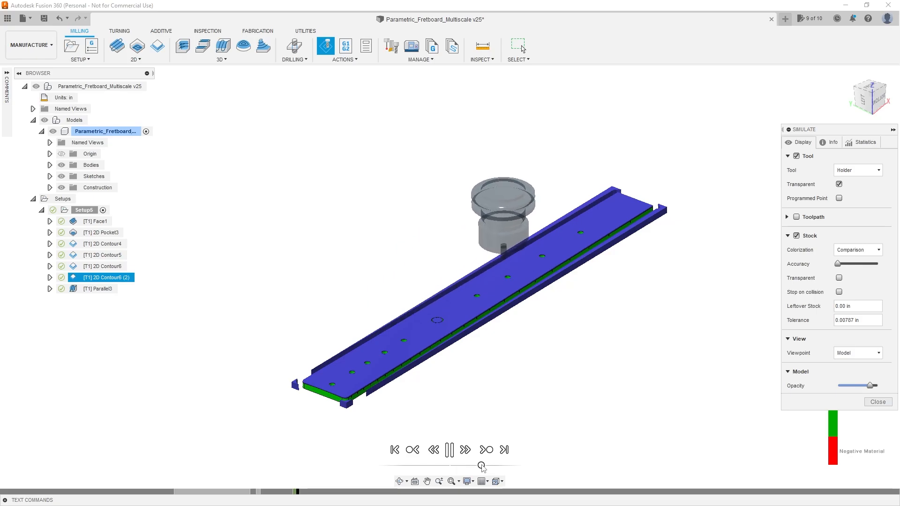
left_click_drag(481, 468, 467, 467)
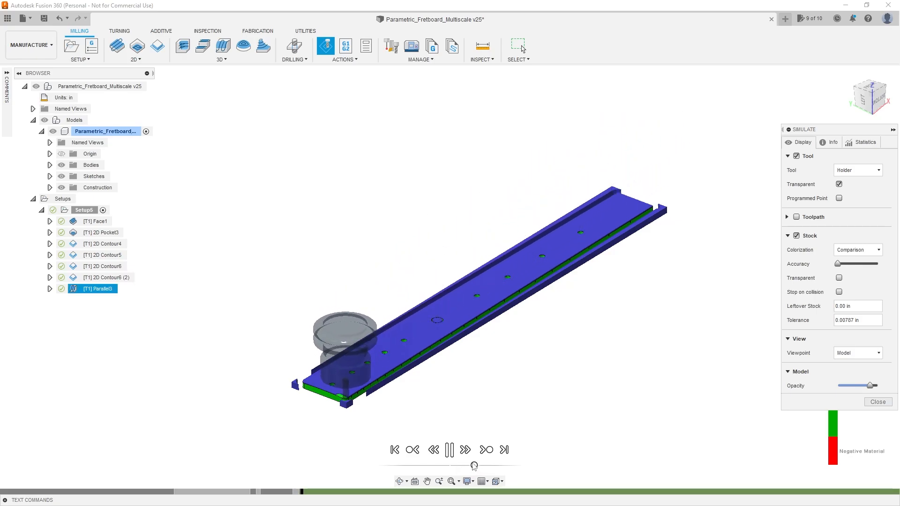
- Examine the first Parallel3 passes at the fretboard's rounded end, including the small leftover sliver along its edge
scroll(321, 394, "up", 6)
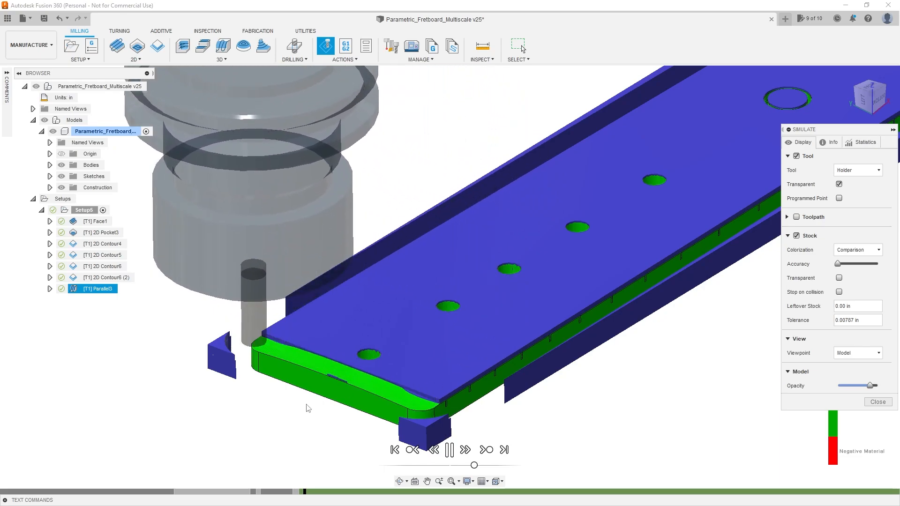
scroll(345, 370, "up", 6)
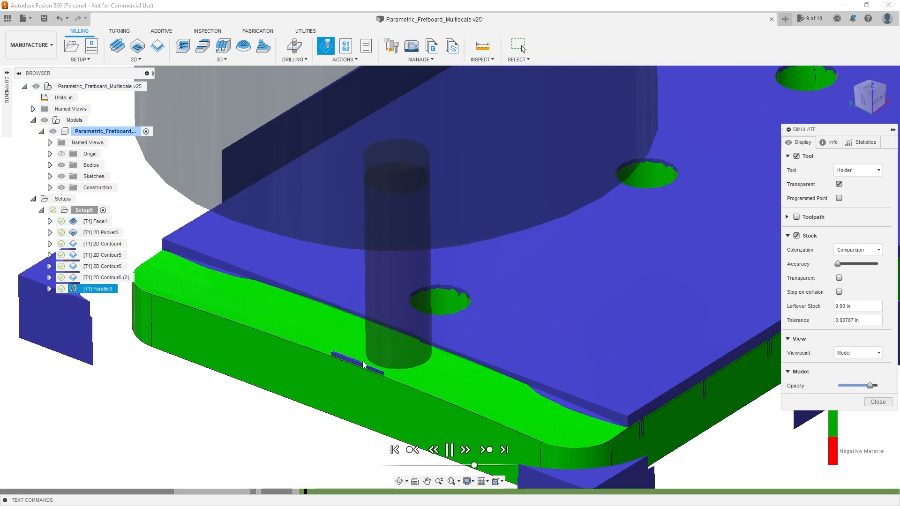
scroll(327, 298, "down", 3)
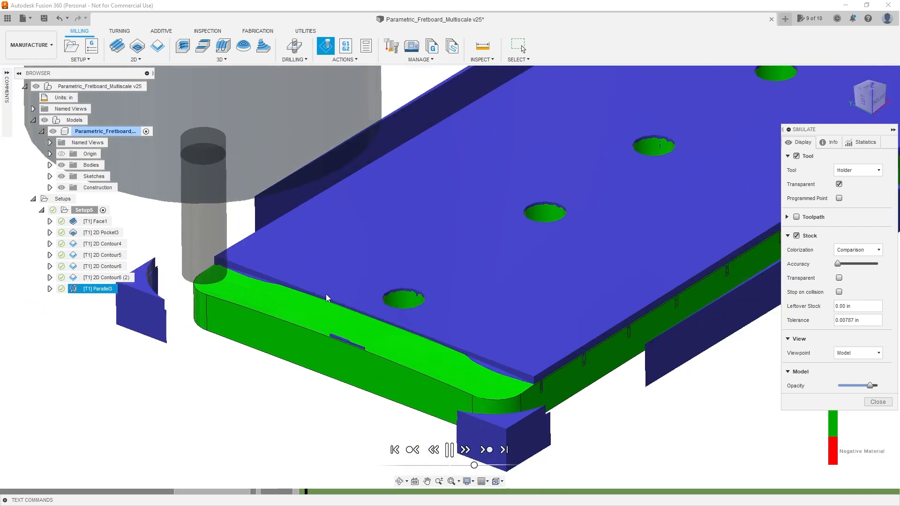
scroll(326, 295, "down", 5)
scroll(475, 294, "up", 2)
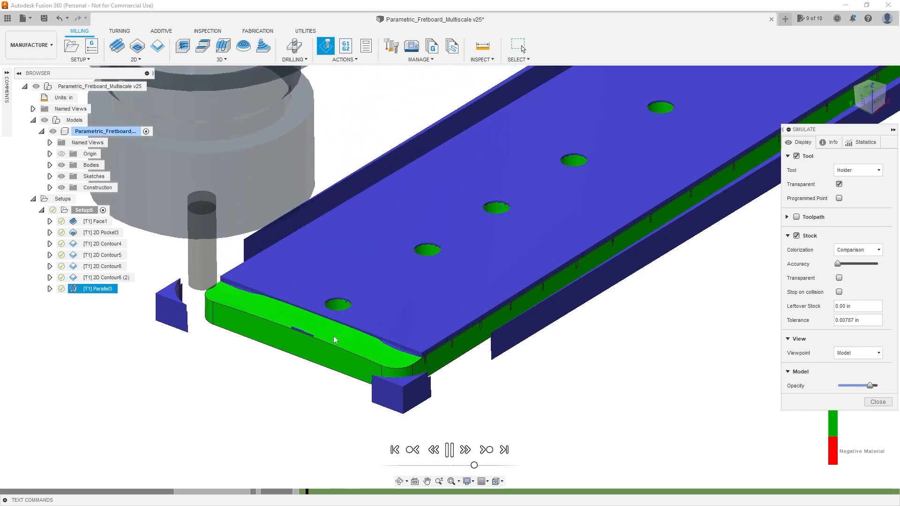
scroll(244, 334, "up", 6)
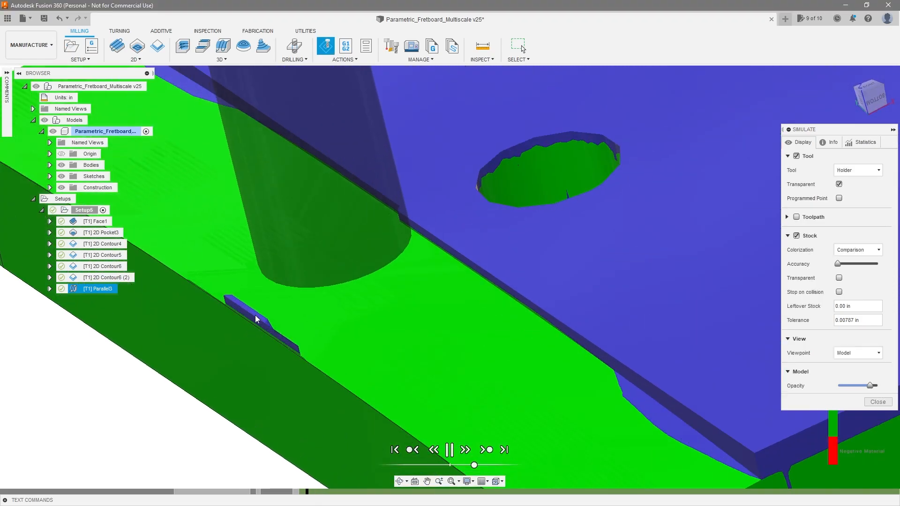
scroll(255, 315, "down", 8)
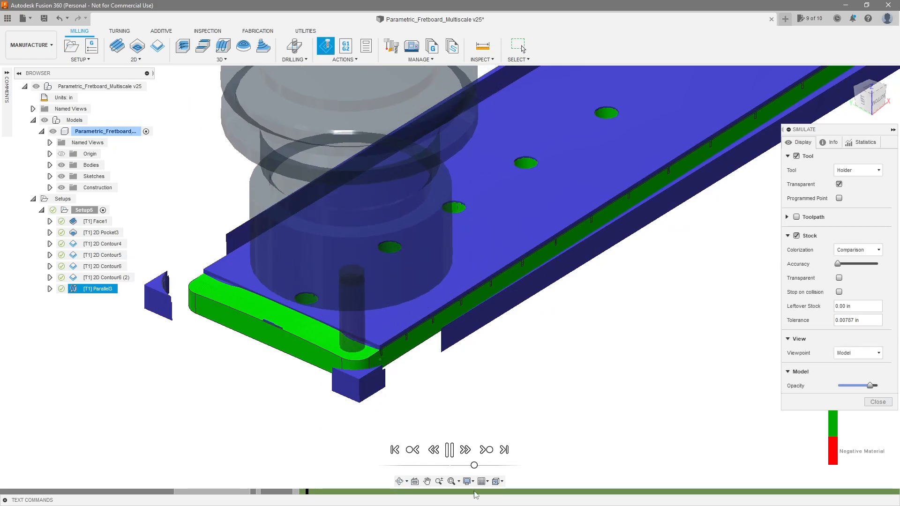
- Speed up the Parallel3 playback along the fretboard, and slow it down near the far end
scroll(539, 365, "down", 6)
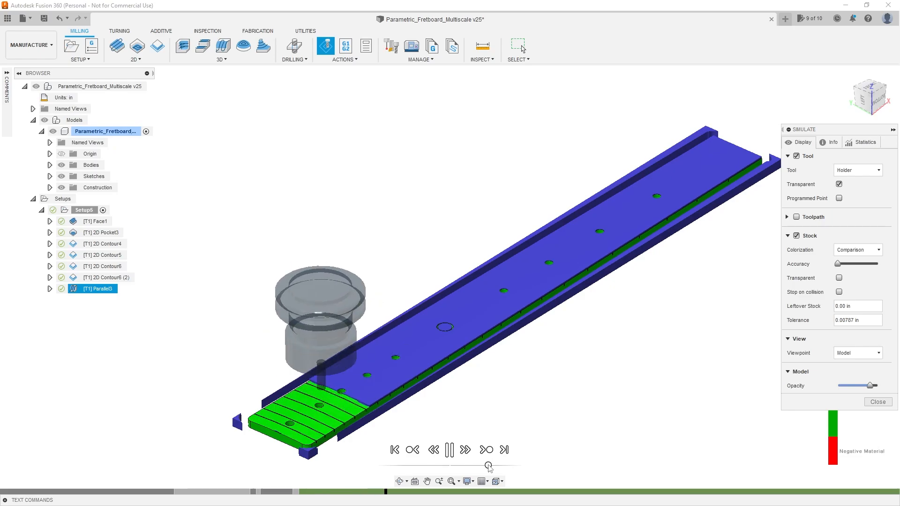
left_click_drag(488, 467, 498, 466)
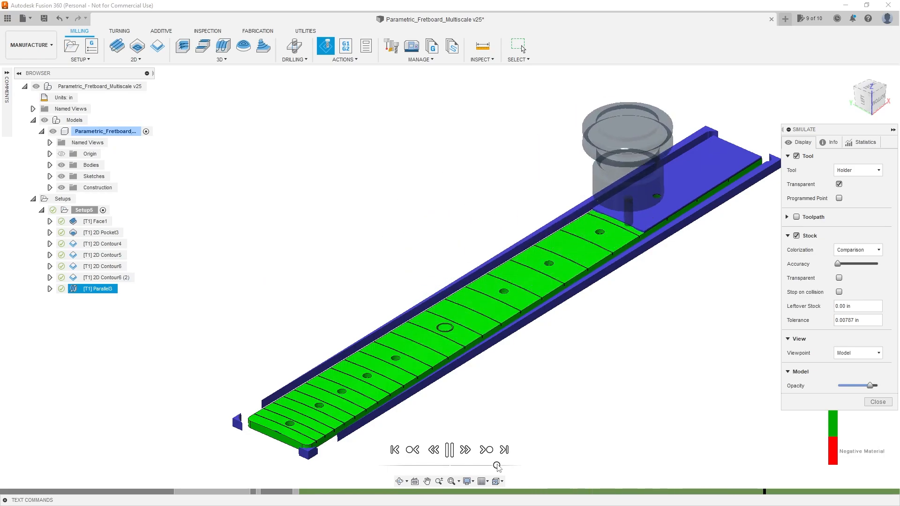
left_click_drag(497, 466, 482, 466)
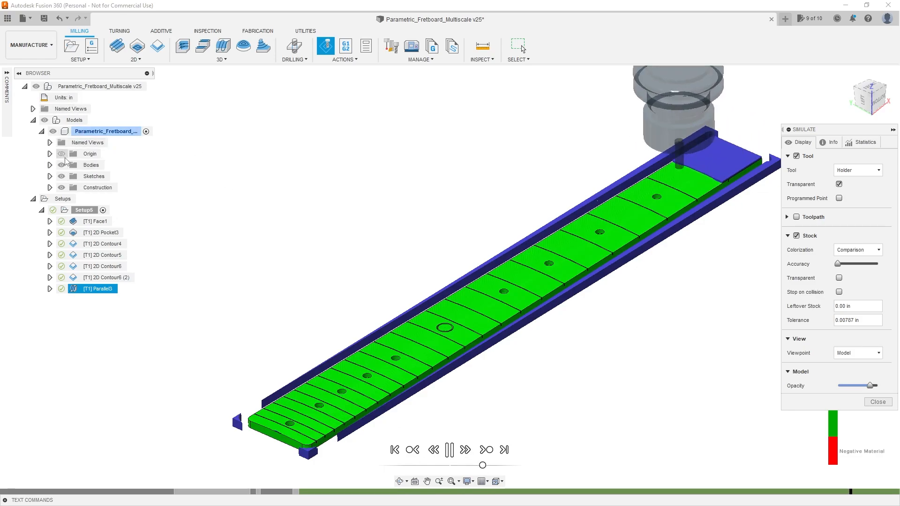
- Hide the fretboard model and check the comparison colors at the fret slots while Parallel3 plays to its end
left_click(53, 133)
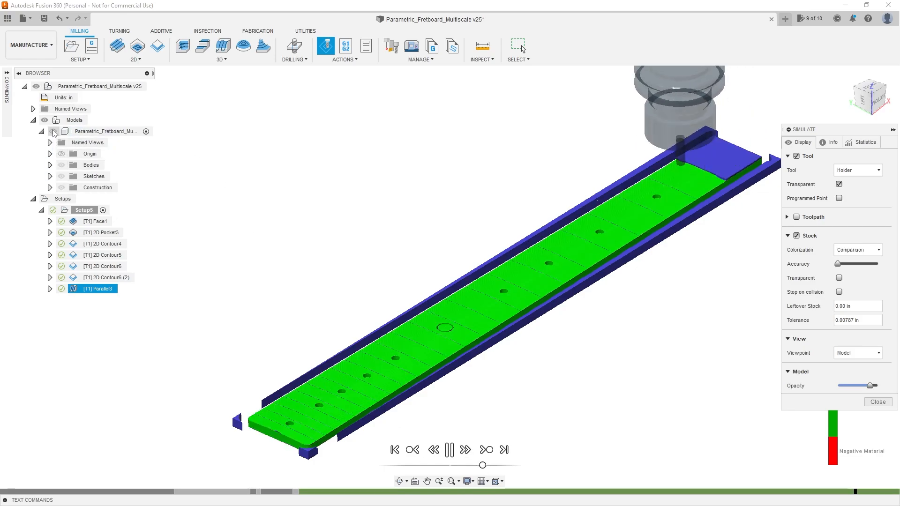
scroll(740, 177, "up", 5)
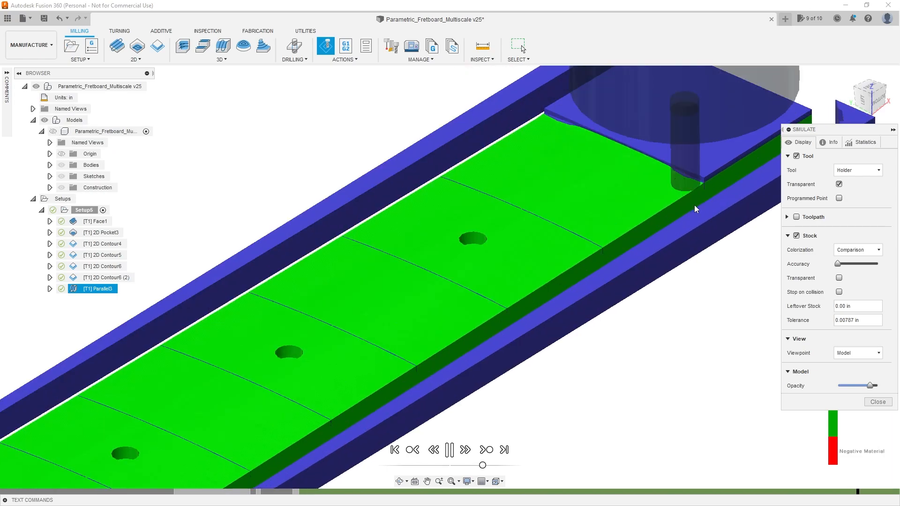
scroll(610, 253, "up", 5)
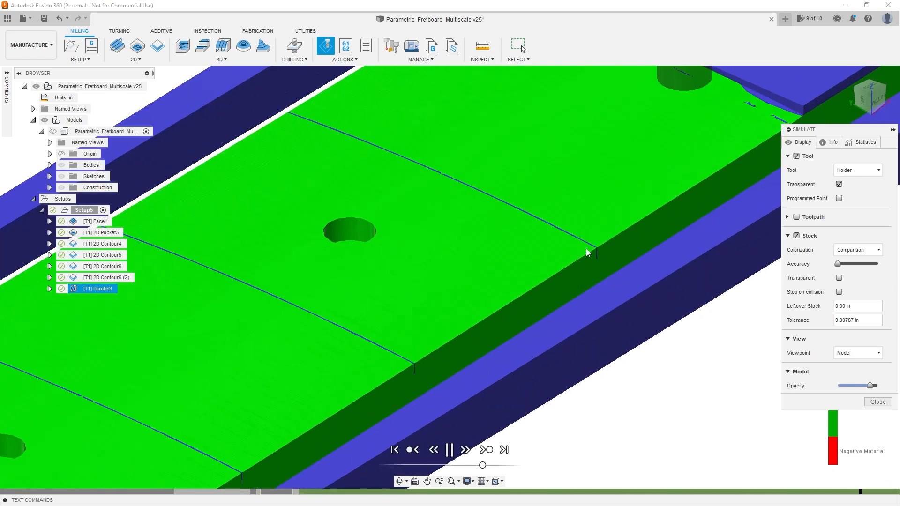
scroll(586, 257, "down", 8)
scroll(576, 255, "up", 3)
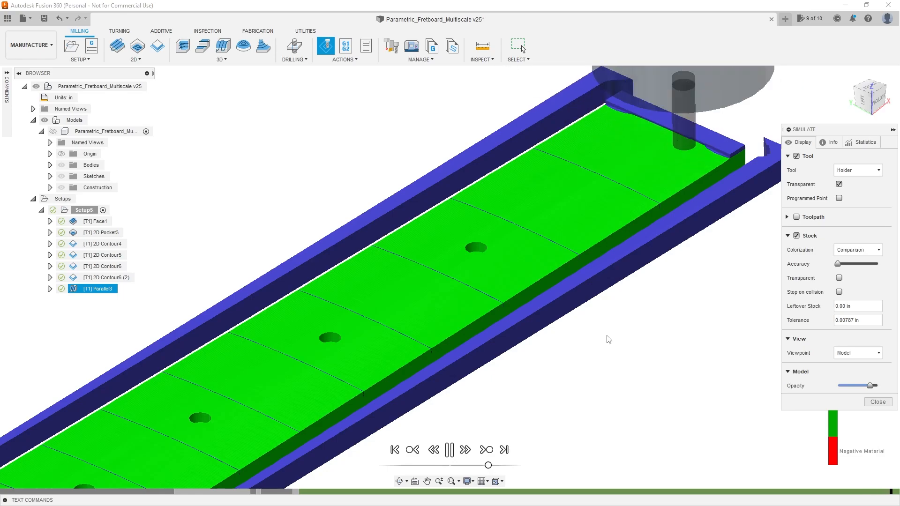
scroll(609, 338, "down", 8)
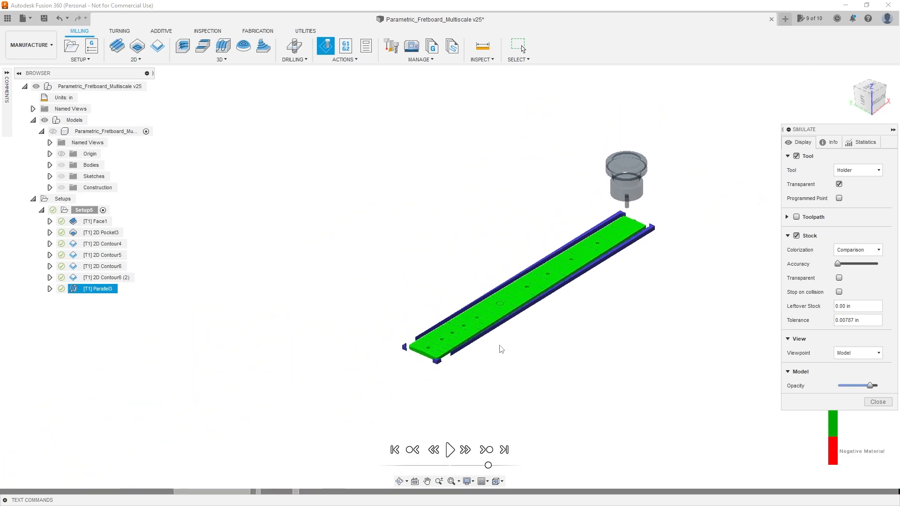
- Inspect the finished simulated stock from several angles, covering the radiused top, inlay pockets and outline
scroll(500, 351, "up", 4)
middle_click_drag(500, 351, 622, 334, "shift")
scroll(283, 322, "up", 3)
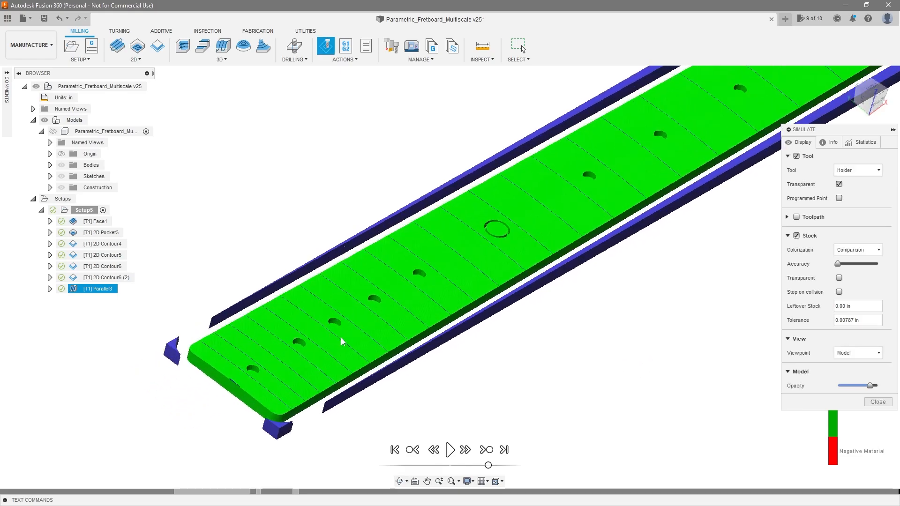
mouse_move(387, 338)
middle_mouse_down("shift")
mouse_move(381, 325)
mouse_move(392, 338)
middle_mouse_up("shift")
scroll(391, 338, "down", 4)
scroll(600, 225, "up", 3)
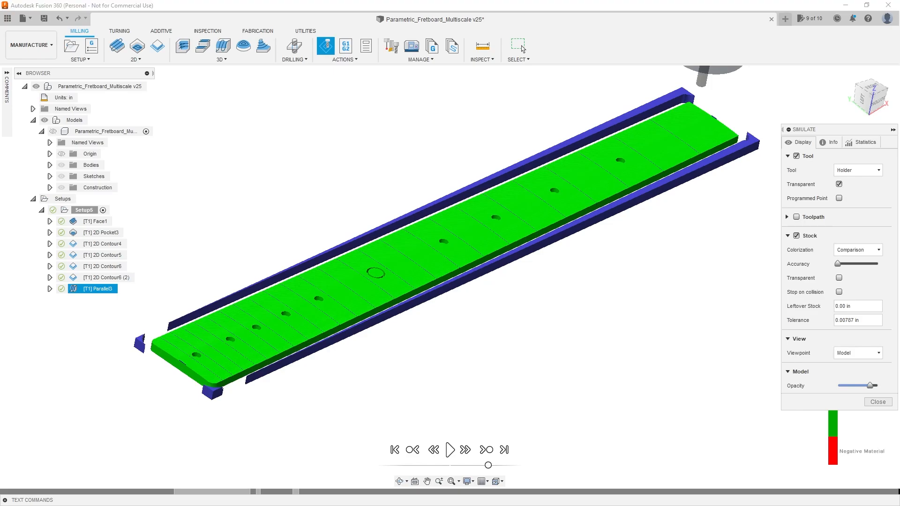
- Close the simulation, clear the operation selection, and show the fretboard model again
left_click(877, 402)
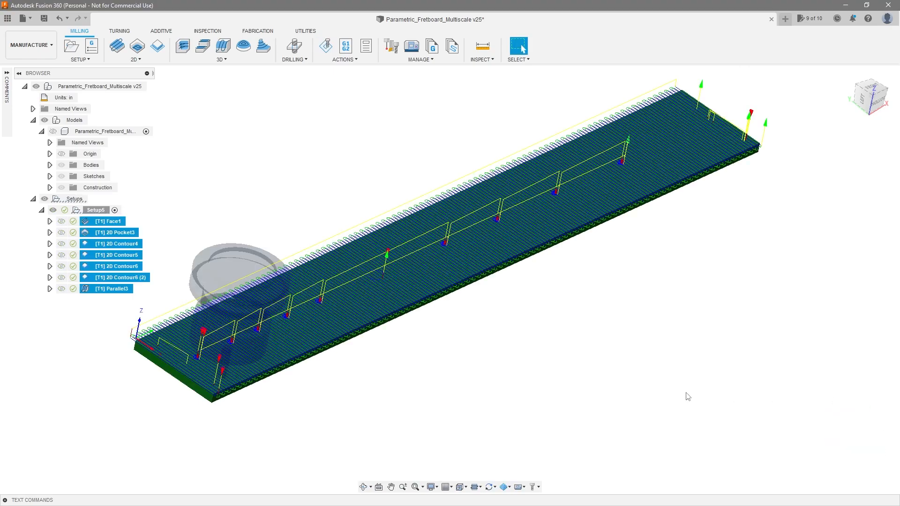
left_click(687, 397)
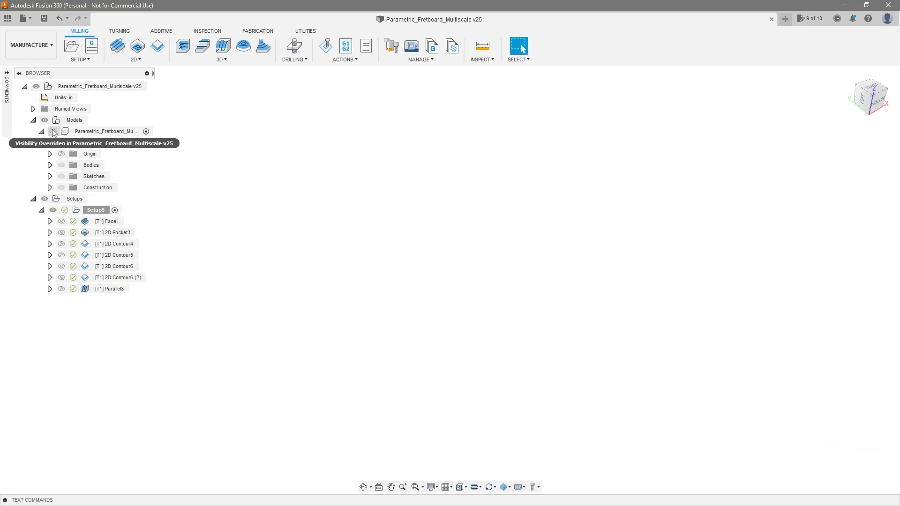
left_click(53, 131)
scroll(288, 418, "up", 3)
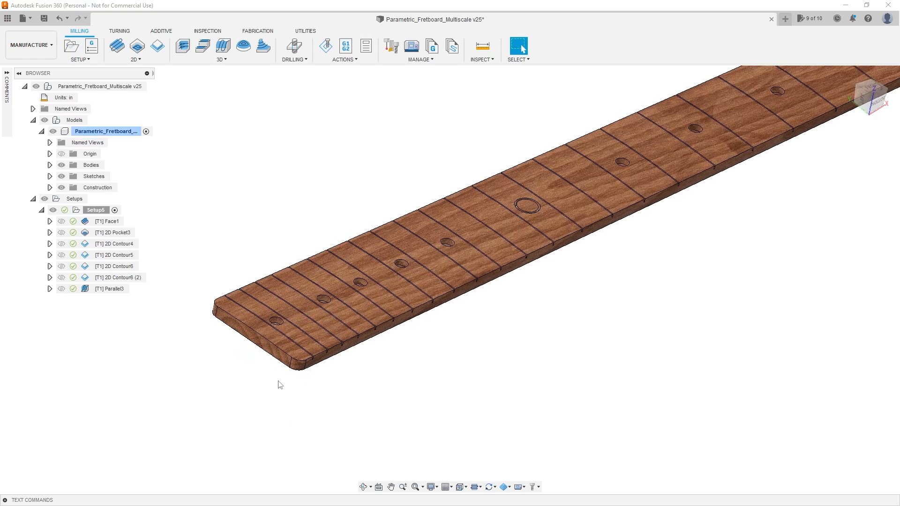
- Select the bottom face of the fret slot nearest the rounded end and examine its depth and curvature from the side
scroll(238, 369, "up", 6)
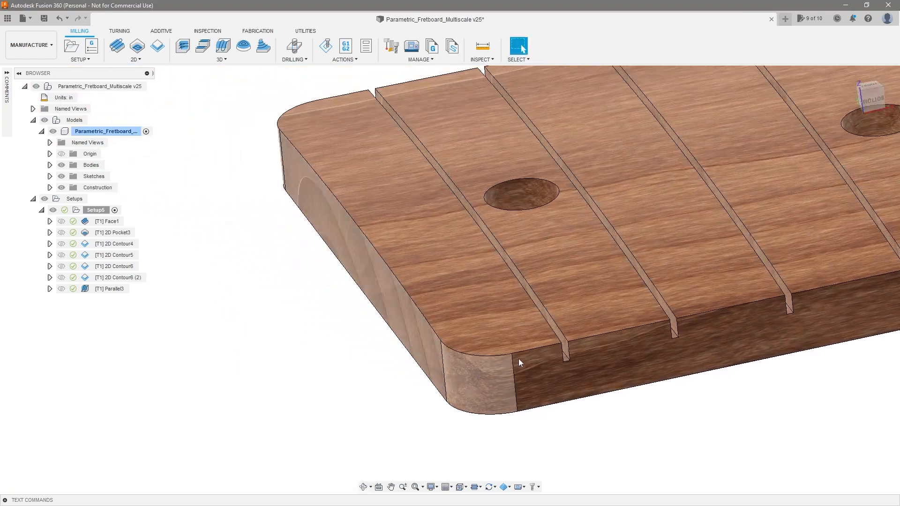
scroll(578, 358, "up", 5)
left_click(563, 361)
scroll(508, 352, "down", 2)
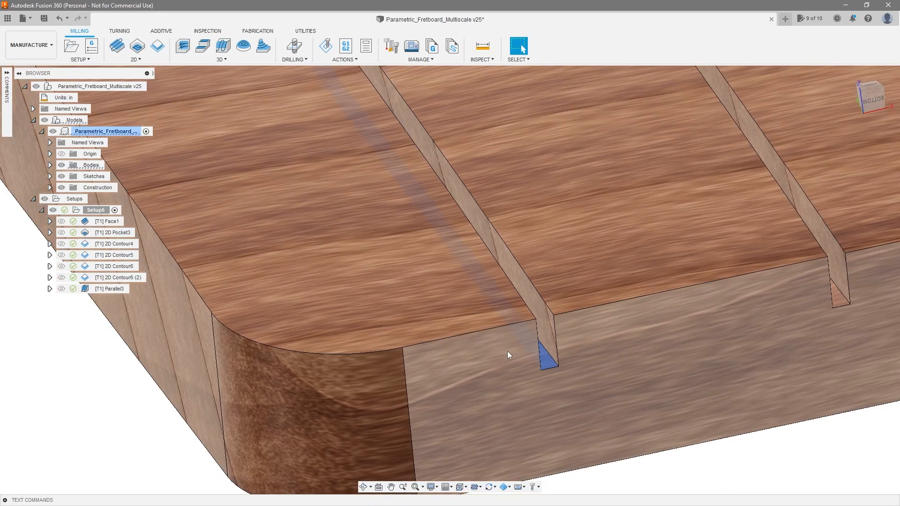
middle_click_drag(507, 351, 580, 356, "shift")
scroll(555, 360, "down", 4)
scroll(477, 370, "up", 3)
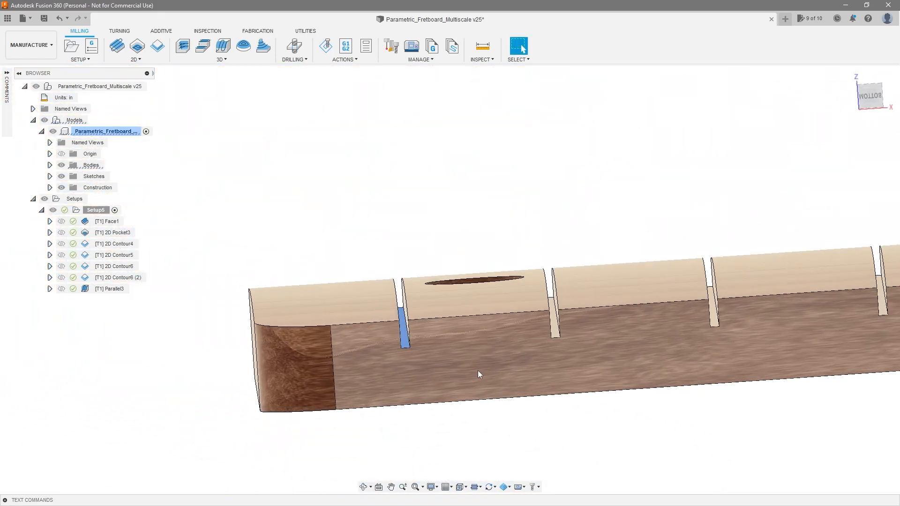
middle_click_drag(503, 380, 555, 371, "shift")
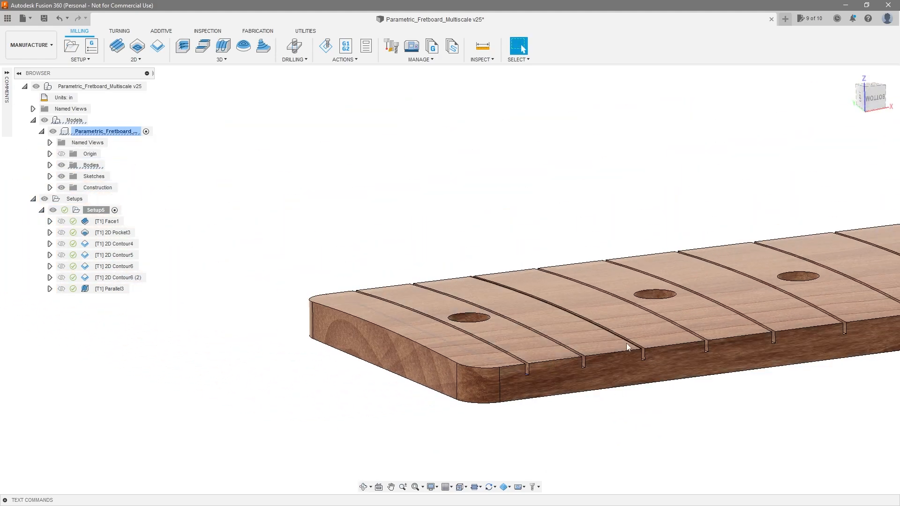
- Examine the row of fret slots along the fretboard and the open end of the slot nearest the rounded corner
scroll(578, 335, "down", 5)
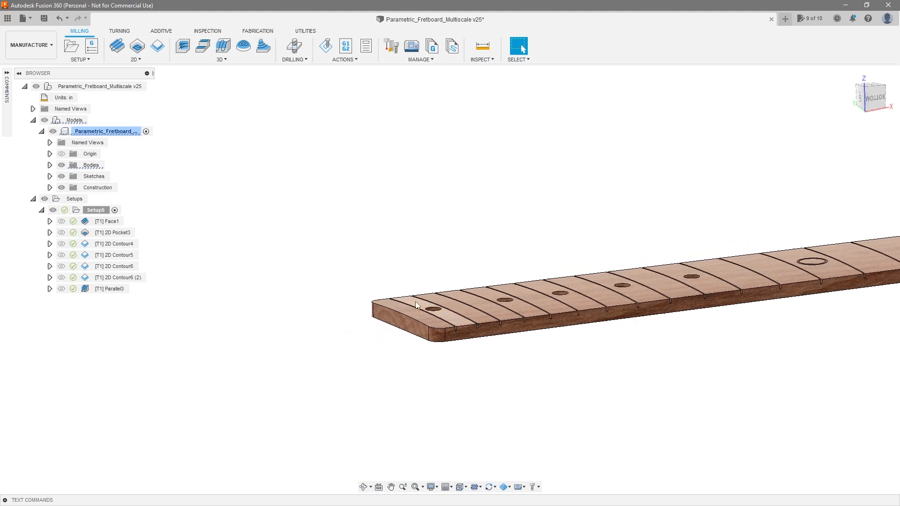
middle_click_drag(570, 357, 638, 337, "shift")
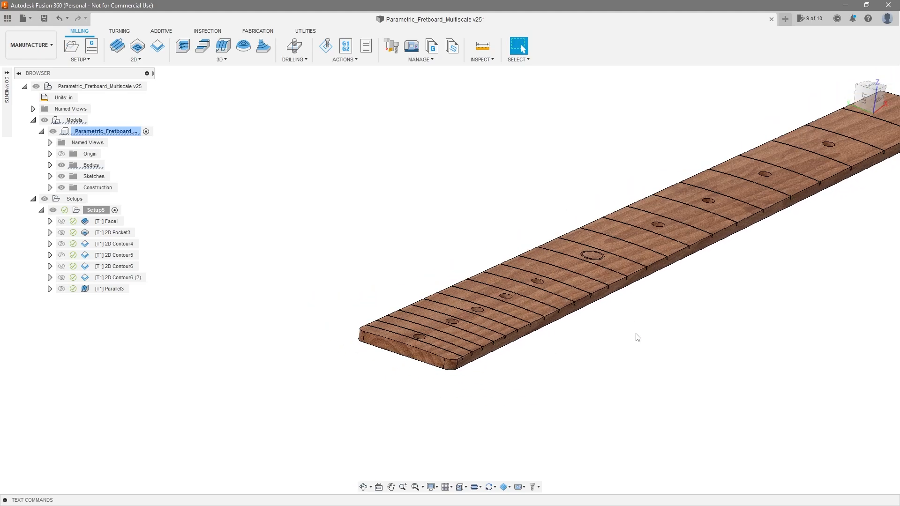
scroll(506, 359, "up", 6)
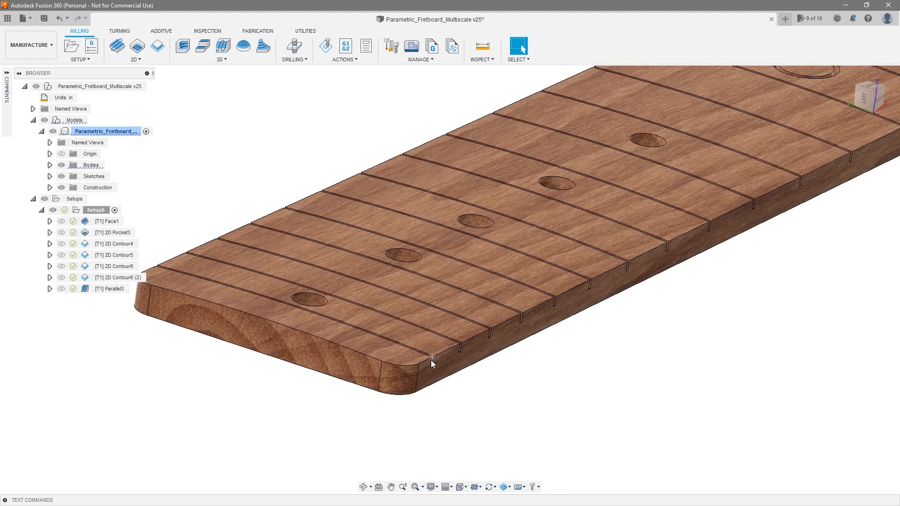
scroll(480, 378, "down", 2)
scroll(511, 390, "down", 2)
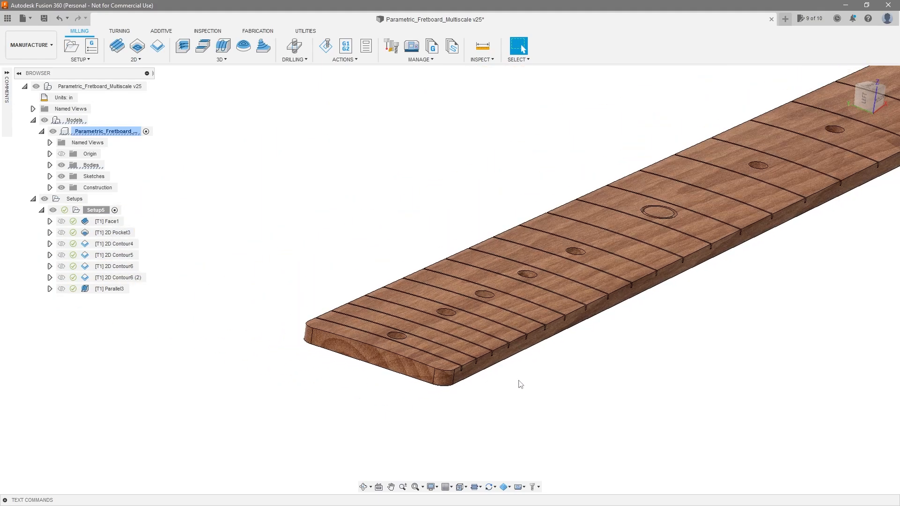
scroll(511, 379, "down", 2)
scroll(478, 338, "up", 8)
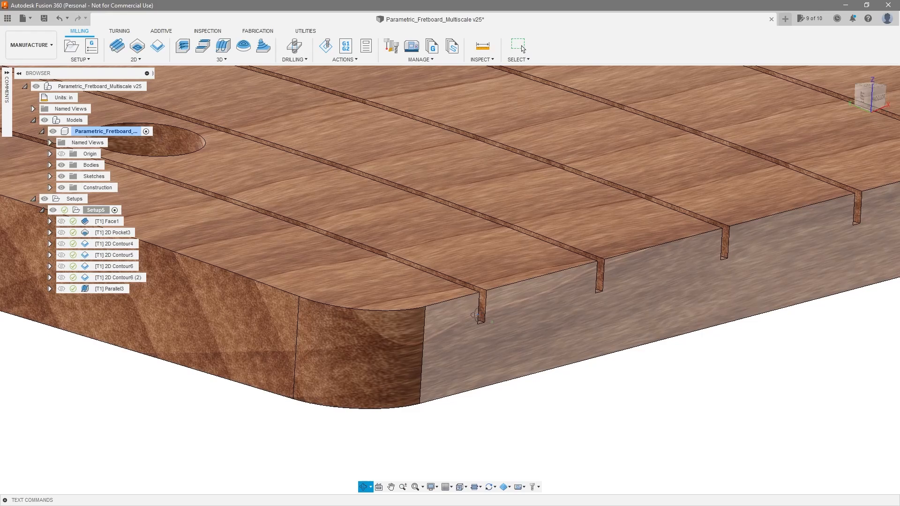
middle_click_drag(477, 315, 469, 288, "shift")
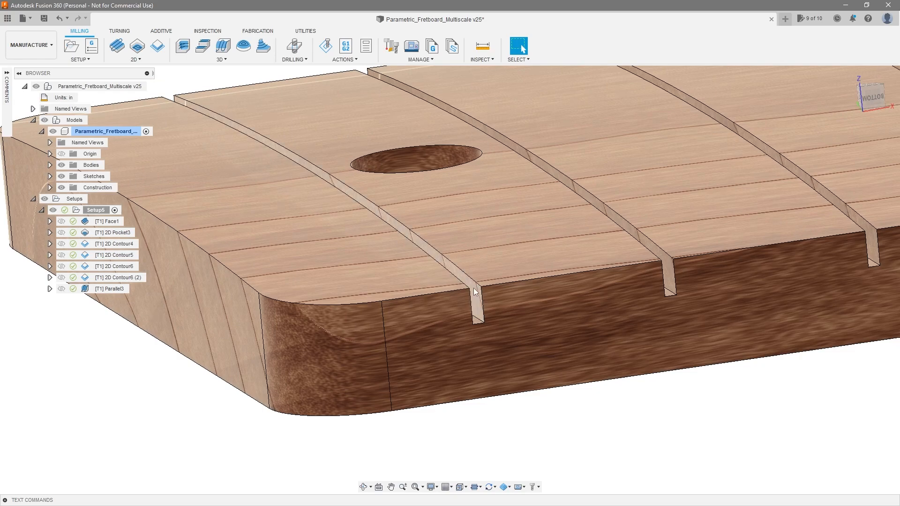
- Start a new 2D Contour operation for the fret slots and assign the 0.023" flat end mill as its tool
left_click(132, 59)
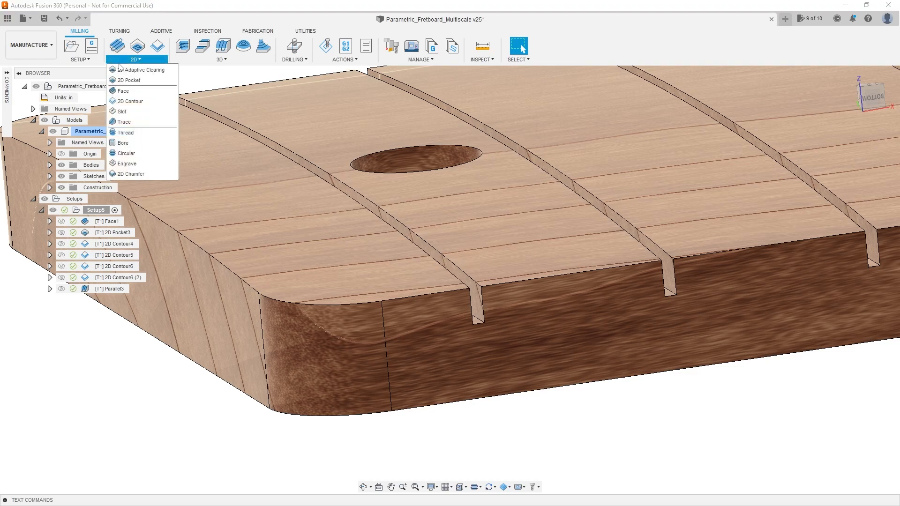
left_click(133, 100)
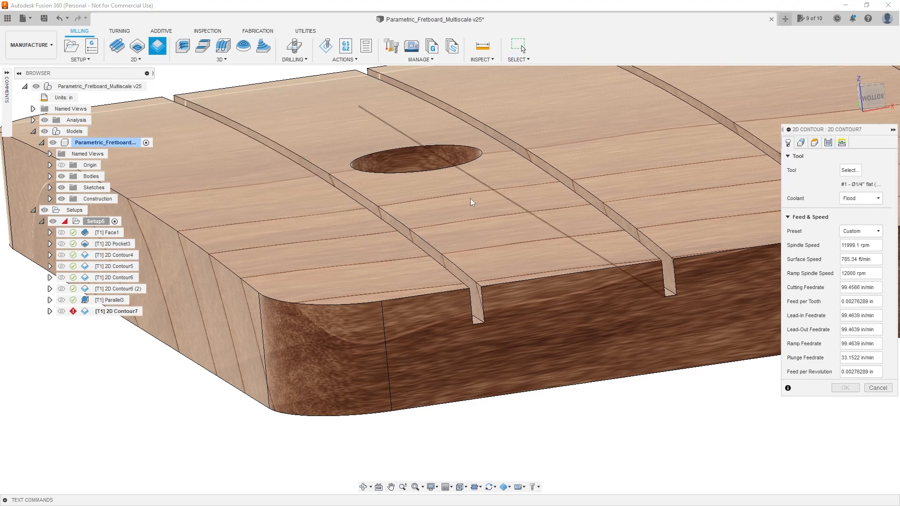
scroll(473, 336, "up", 5)
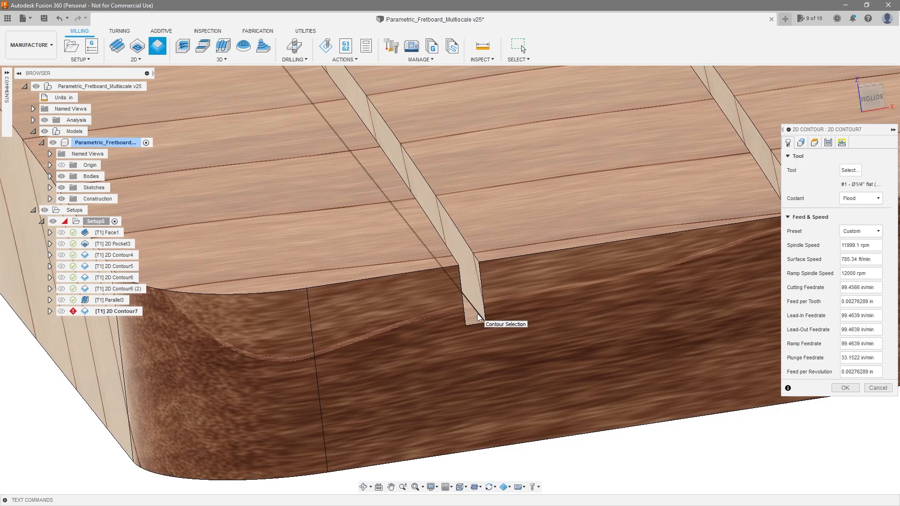
left_click(850, 170)
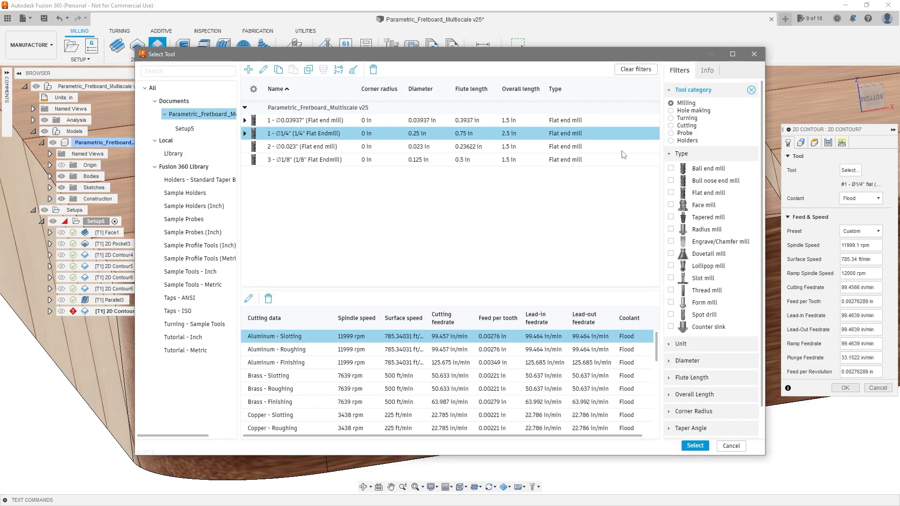
left_click(440, 147)
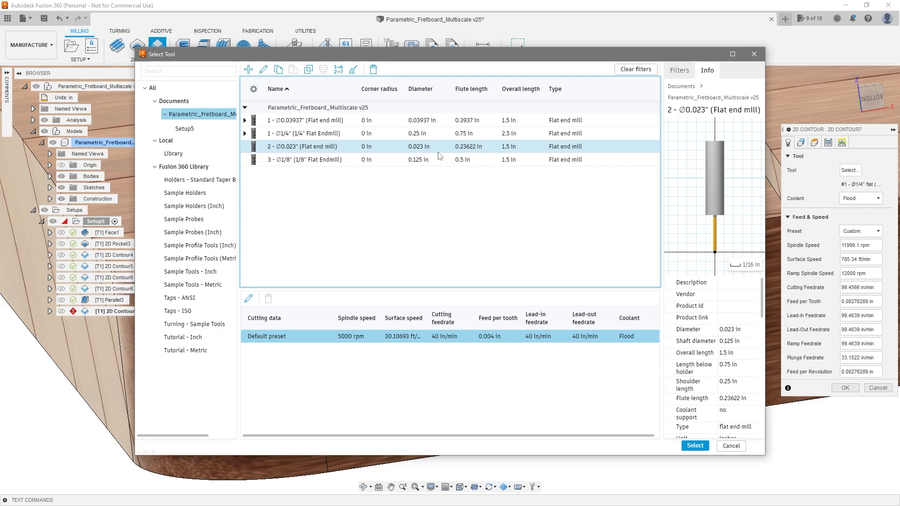
left_click(694, 446)
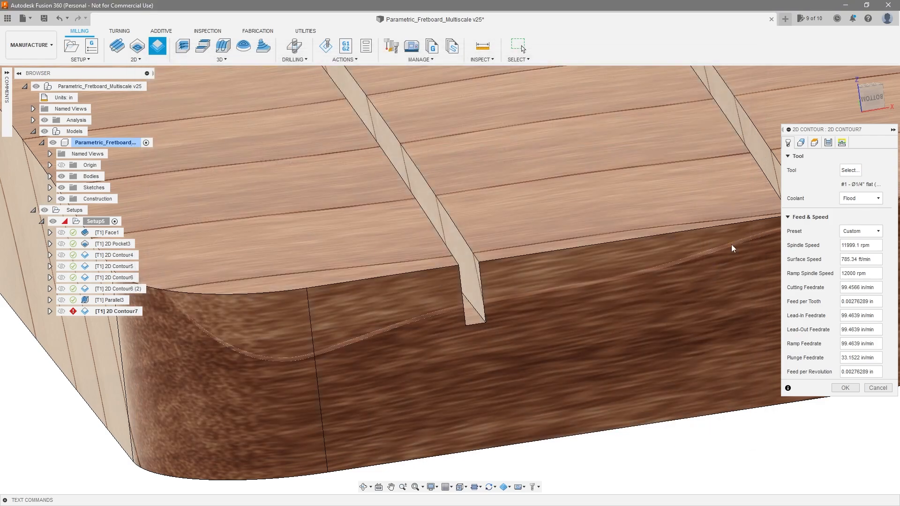
- Select the bottom edge of each of the 24 fret slots along the fretboard as the contours for the operation
left_click(801, 143)
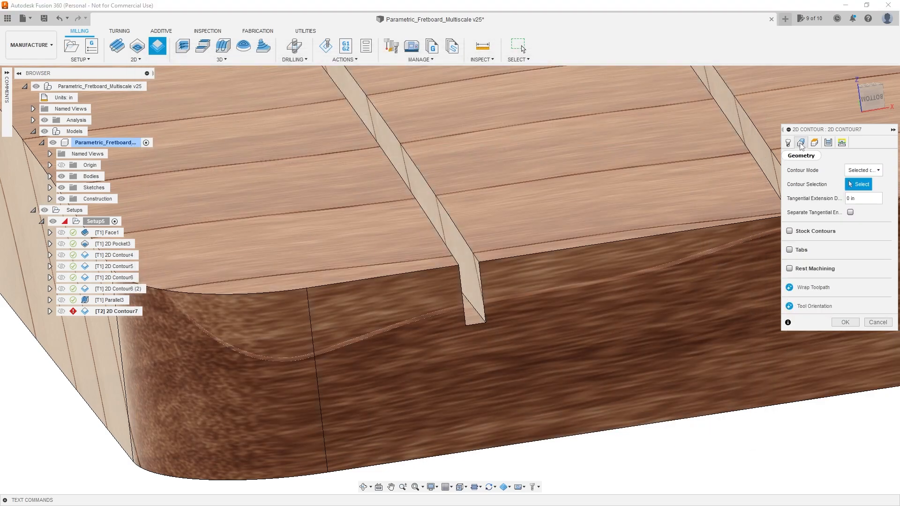
left_click(473, 307)
scroll(457, 308, "down", 3)
scroll(620, 305, "up", 3)
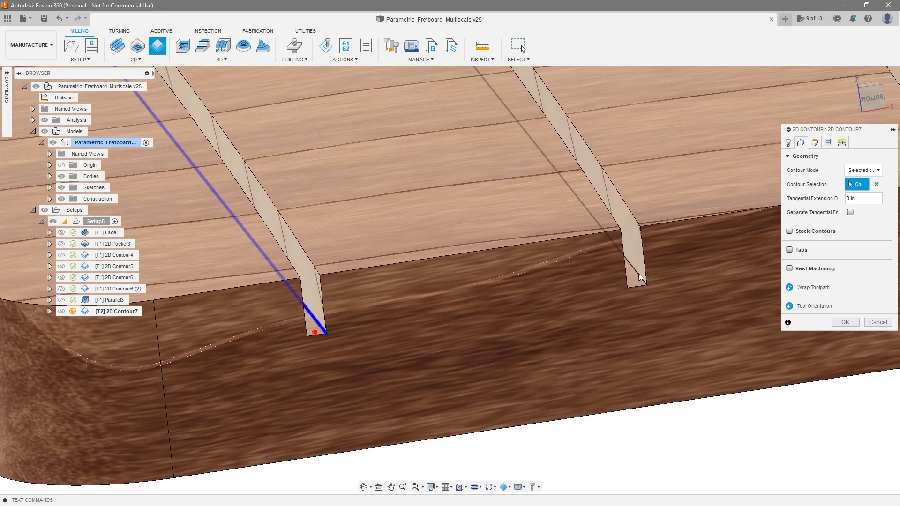
left_click(638, 274)
scroll(422, 300, "down", 3)
scroll(606, 275, "up", 5)
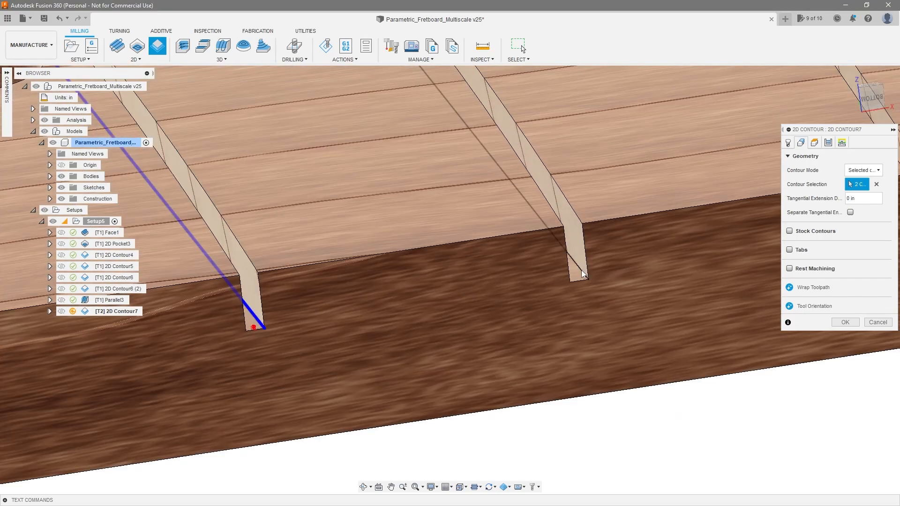
scroll(431, 286, "down", 4)
scroll(634, 270, "up", 4)
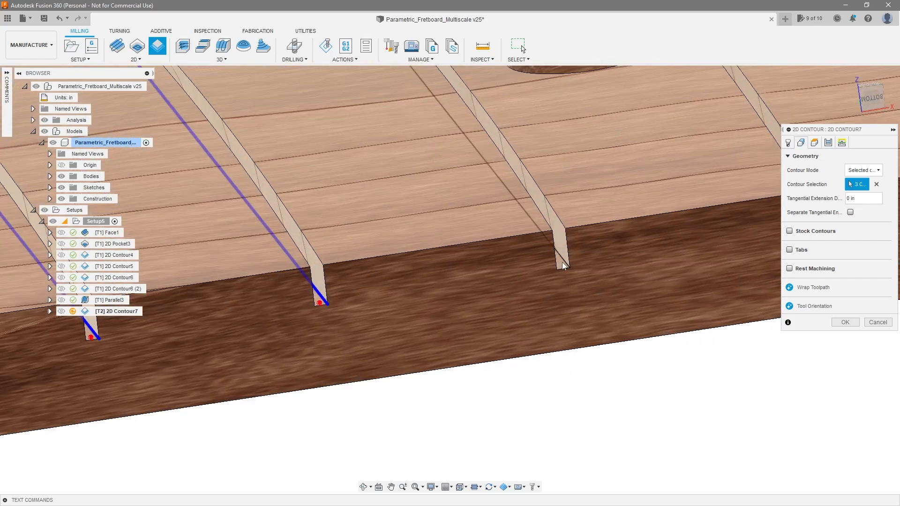
left_click(561, 262)
scroll(453, 302, "down", 3)
scroll(637, 277, "up", 4)
left_click(645, 242)
scroll(422, 291, "down", 4)
scroll(569, 256, "up", 4)
left_click(569, 256)
scroll(354, 286, "down", 4)
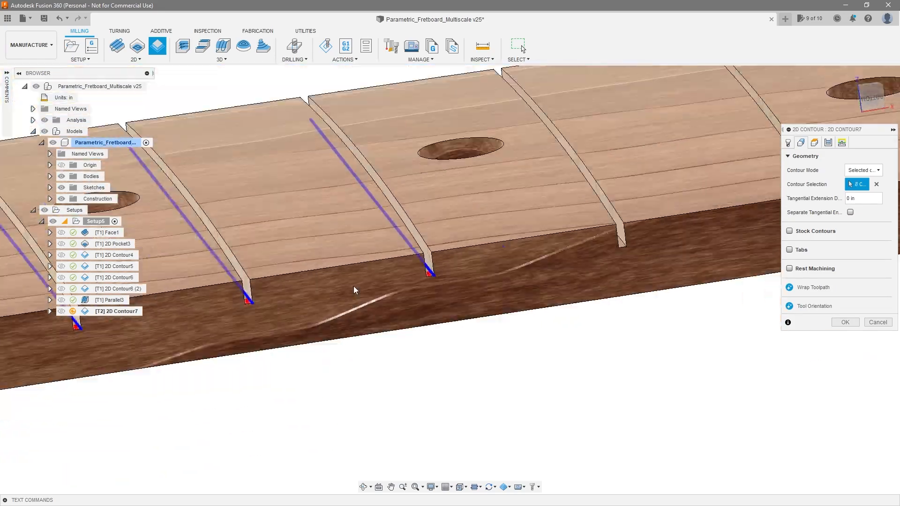
left_click(618, 246)
scroll(373, 294, "down", 4)
scroll(629, 232, "up", 4)
left_click(629, 232)
scroll(448, 284, "down", 4)
left_click(612, 250)
scroll(537, 268, "down", 4)
left_click(603, 250)
scroll(384, 266, "down", 4)
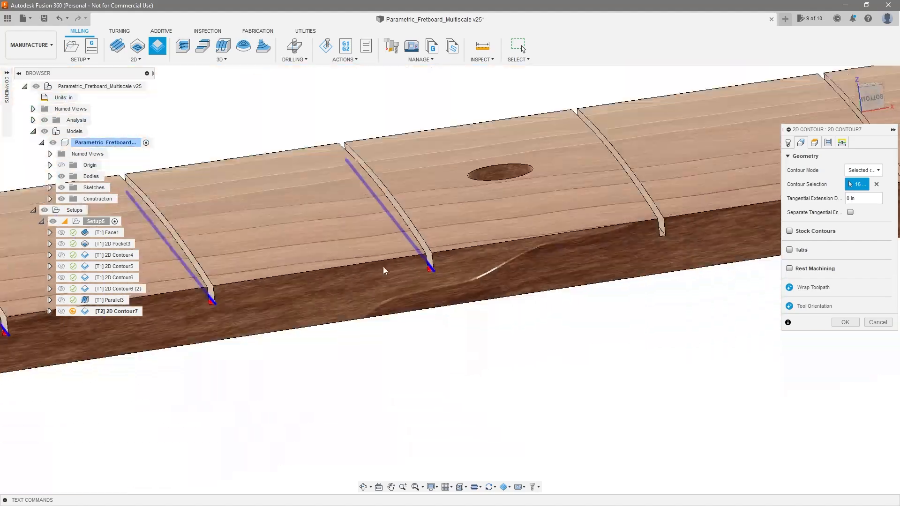
scroll(578, 244, "up", 5)
left_click(579, 245)
scroll(387, 257, "down", 4)
scroll(609, 248, "up", 4)
left_click(609, 248)
scroll(450, 263, "down", 4)
scroll(652, 236, "up", 4)
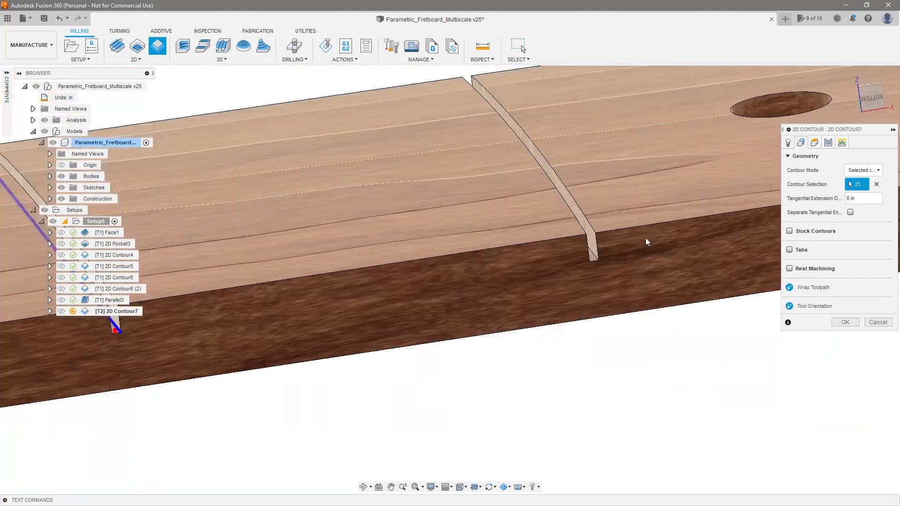
left_click(594, 255)
scroll(453, 268, "down", 4)
scroll(603, 244, "up", 4)
left_click(597, 230)
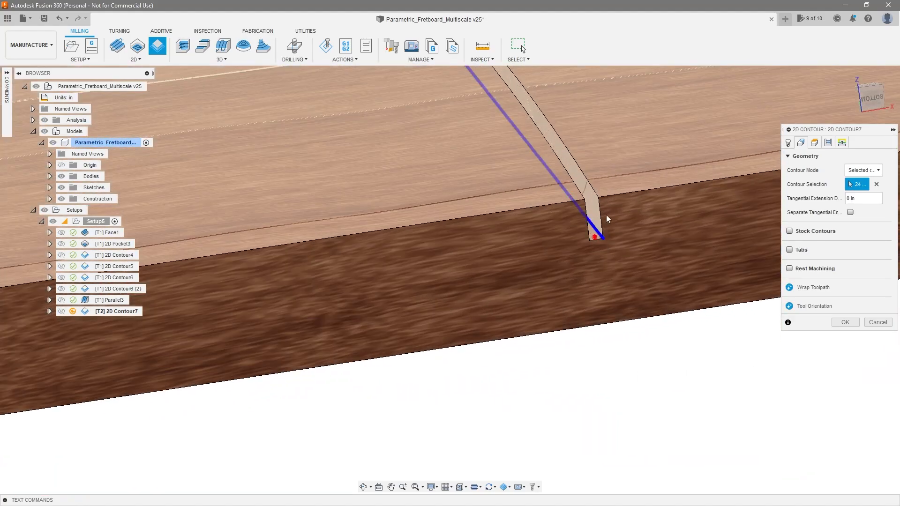
scroll(606, 215, "down", 4)
scroll(662, 214, "down", 5)
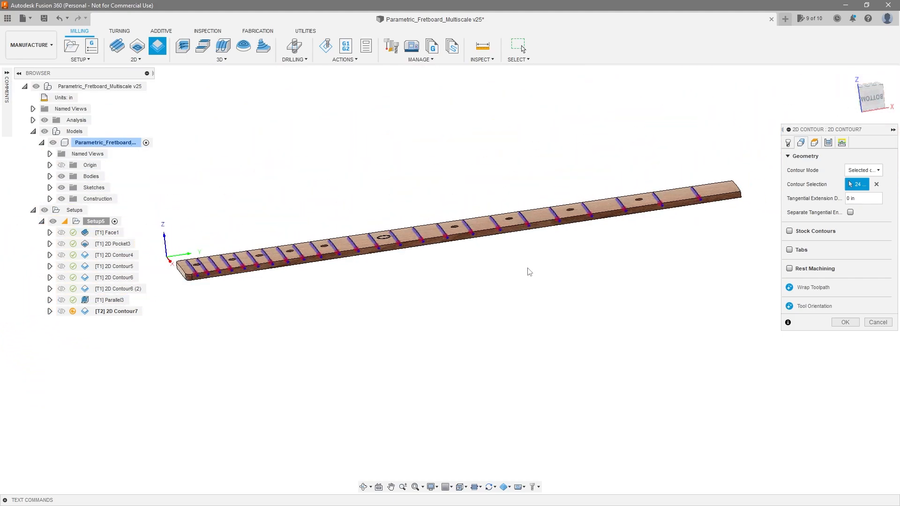
- Set the 2D Contour operation's top height to be measured from the model top
scroll(347, 300, "up", 6)
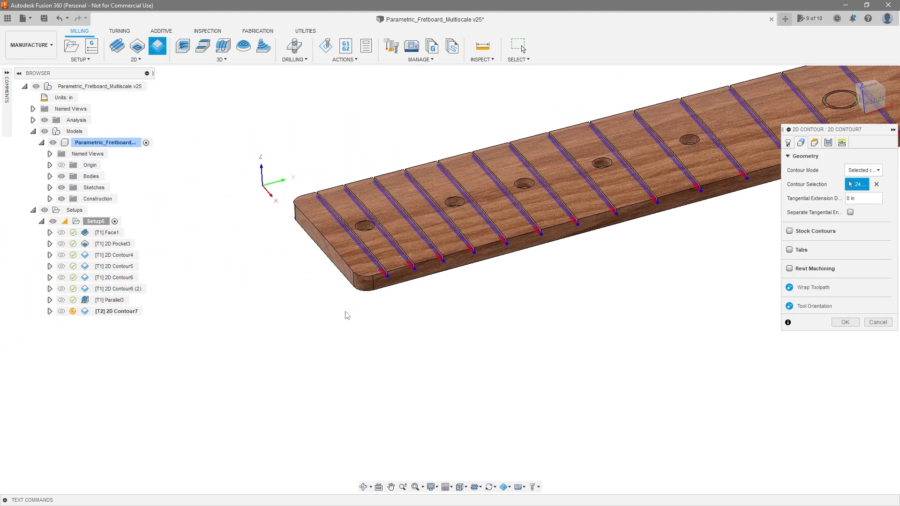
left_click(814, 143)
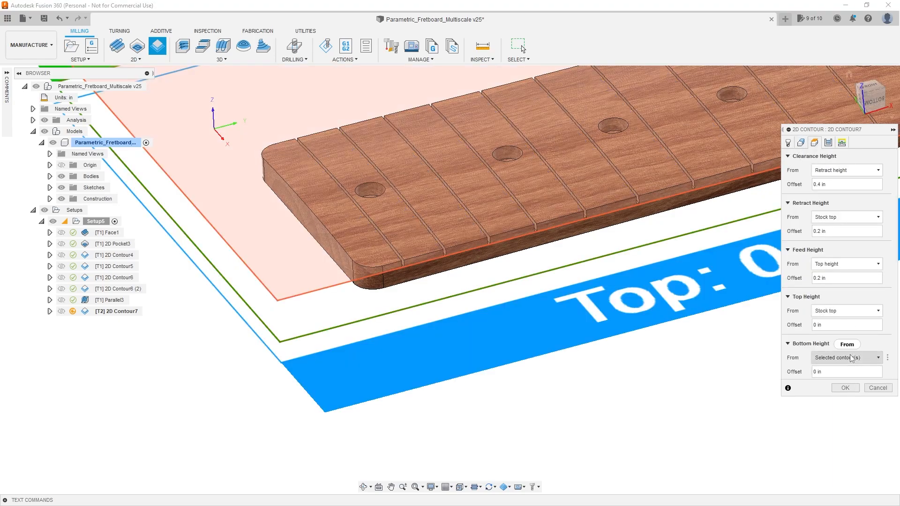
left_click(855, 310)
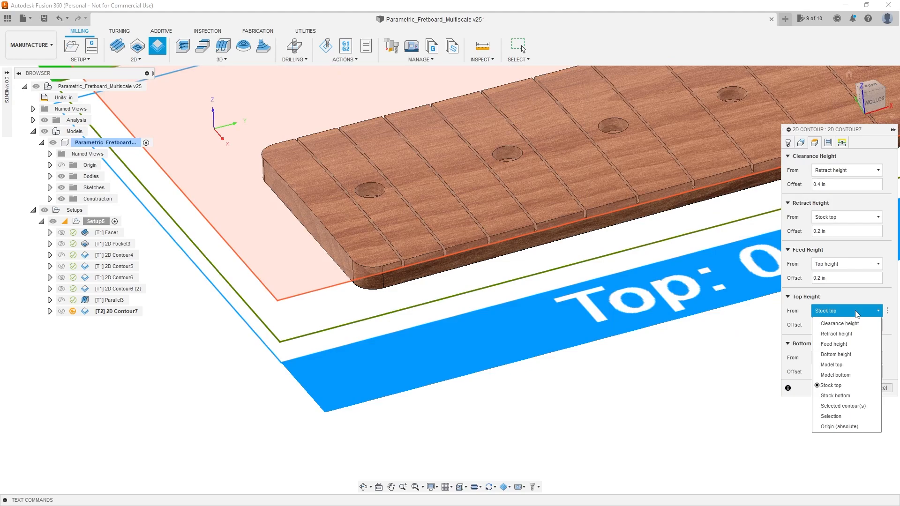
left_click(853, 366)
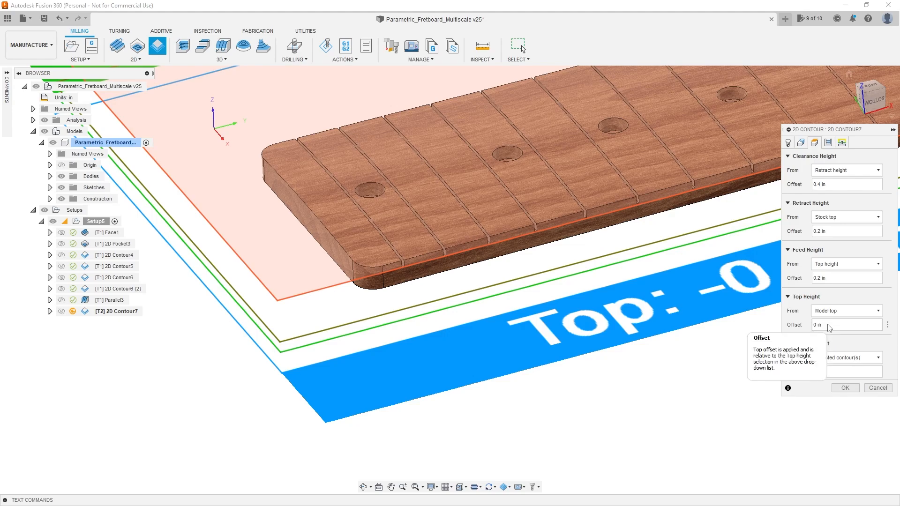
- Enable multiple depths with a maximum roughing stepdown of .005 in and generate the fret slot toolpath
left_click(828, 143)
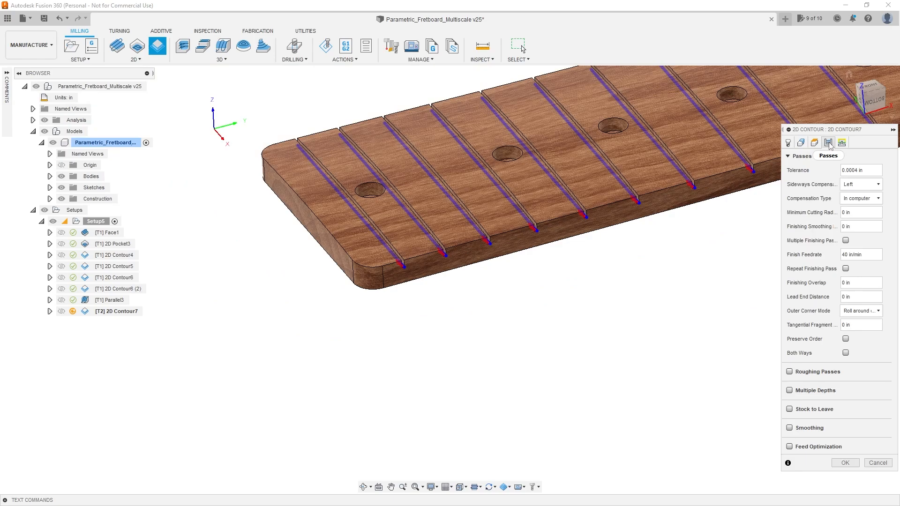
left_click(789, 391)
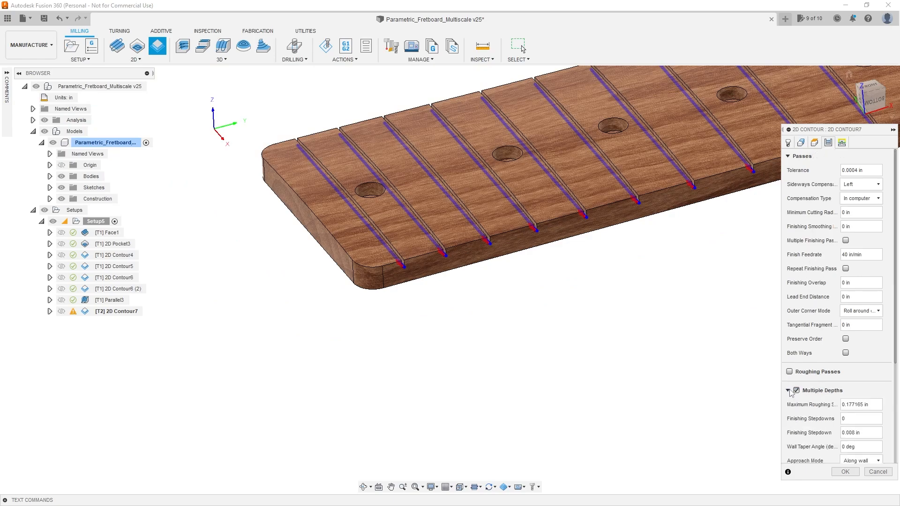
scroll(806, 368, "down", 3)
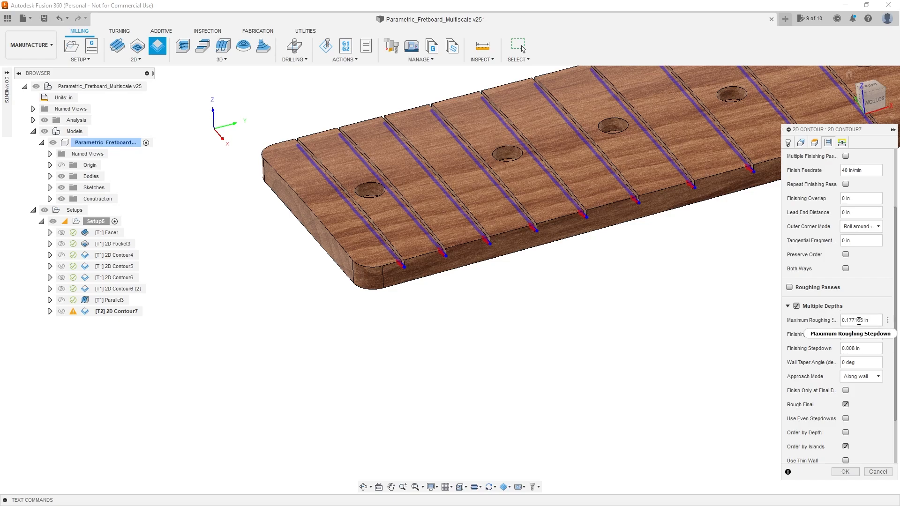
mouse_move(859, 320)
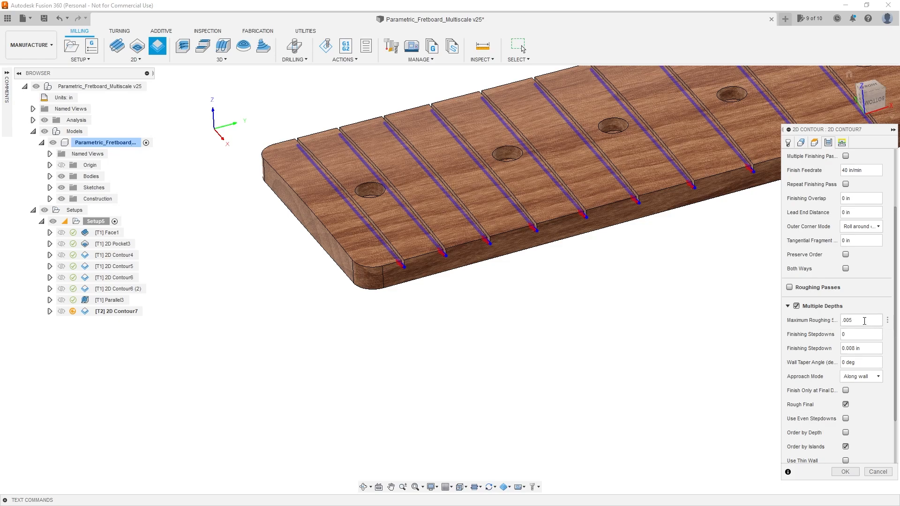
scroll(395, 282, "up", 5)
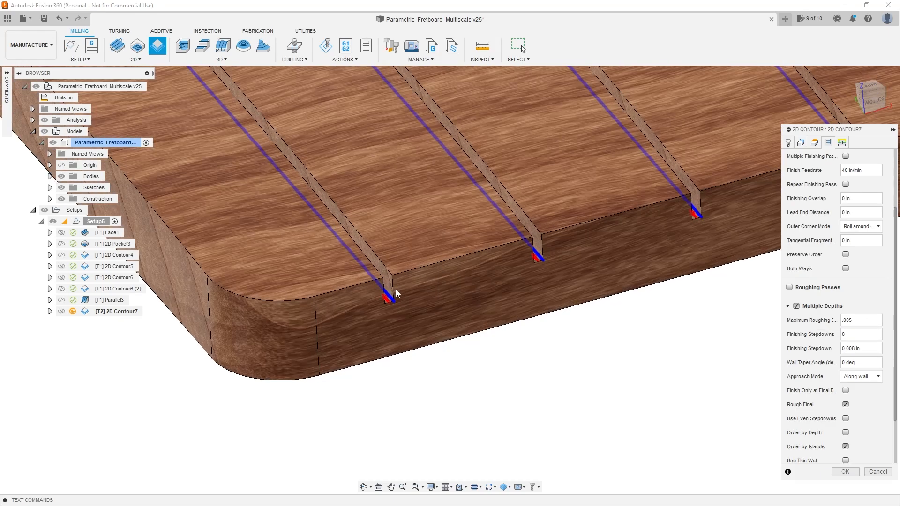
scroll(395, 294, "down", 4)
scroll(559, 317, "down", 2)
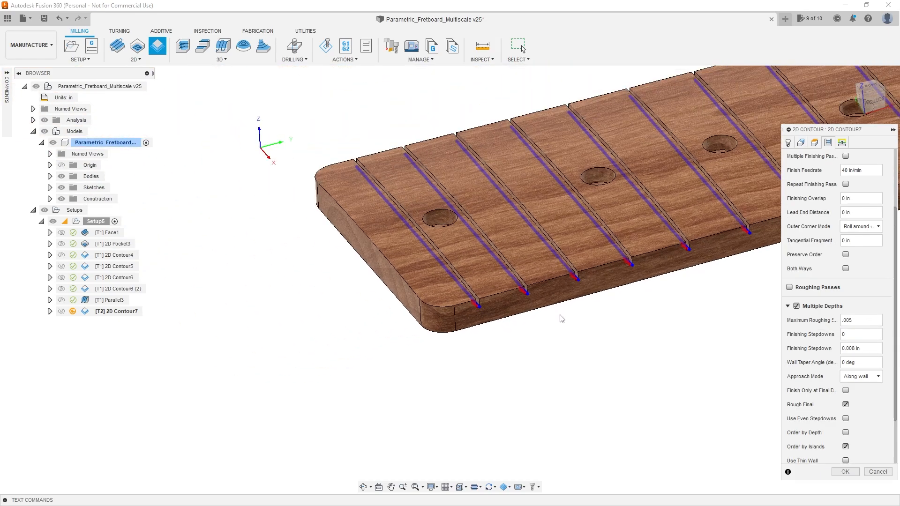
scroll(617, 312, "up", 2)
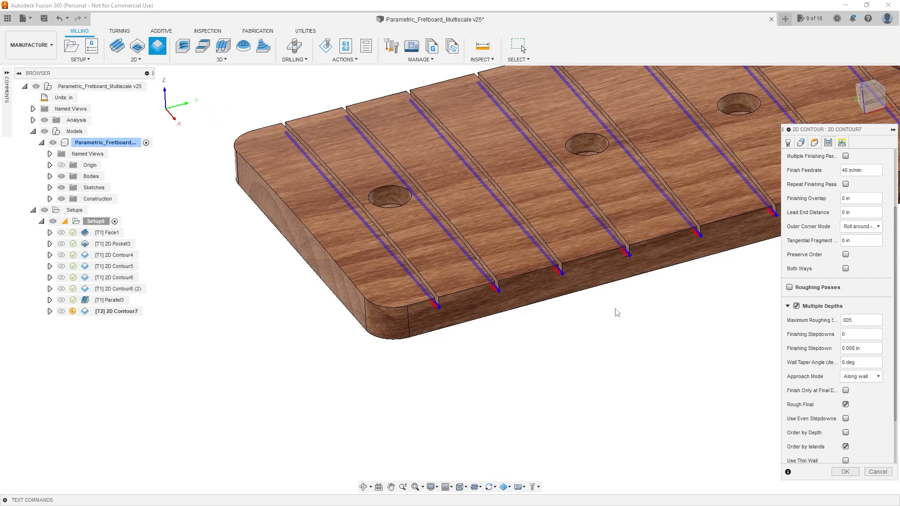
scroll(571, 267, "up", 2)
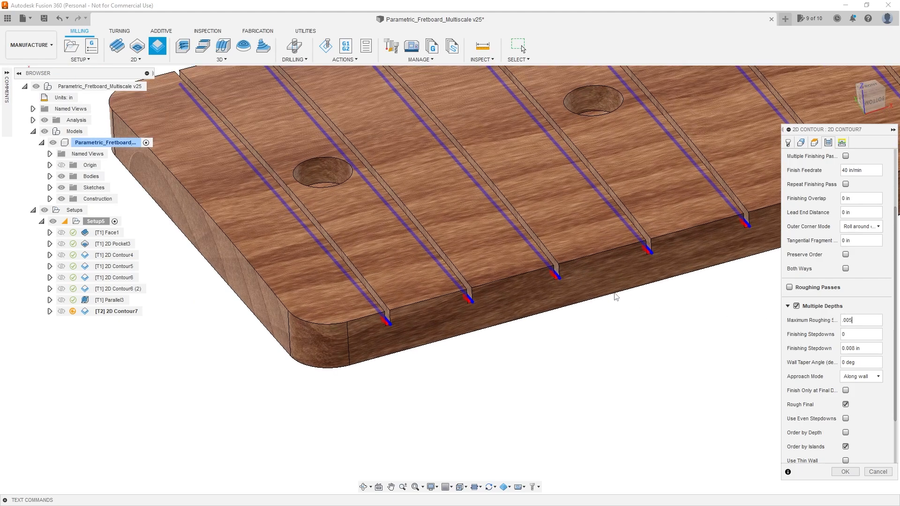
scroll(616, 297, "down", 2)
left_click_drag(862, 321, 821, 320)
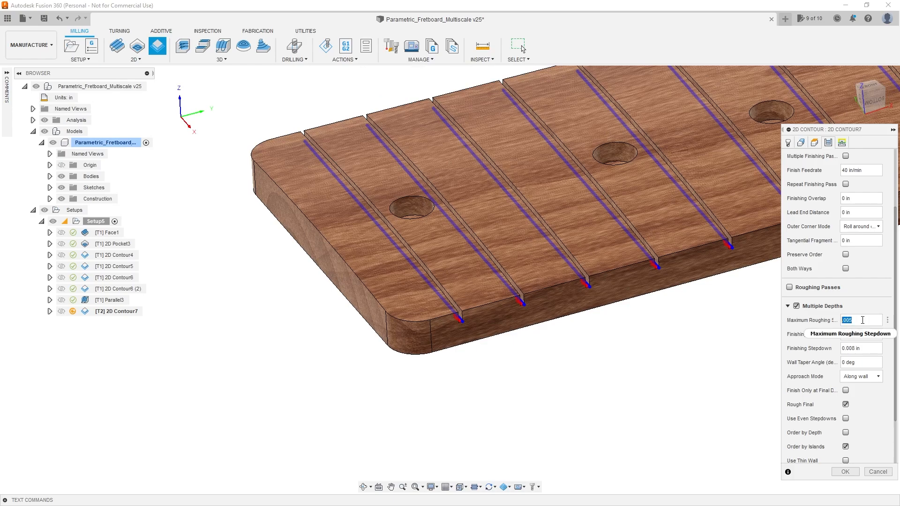
left_click(788, 306)
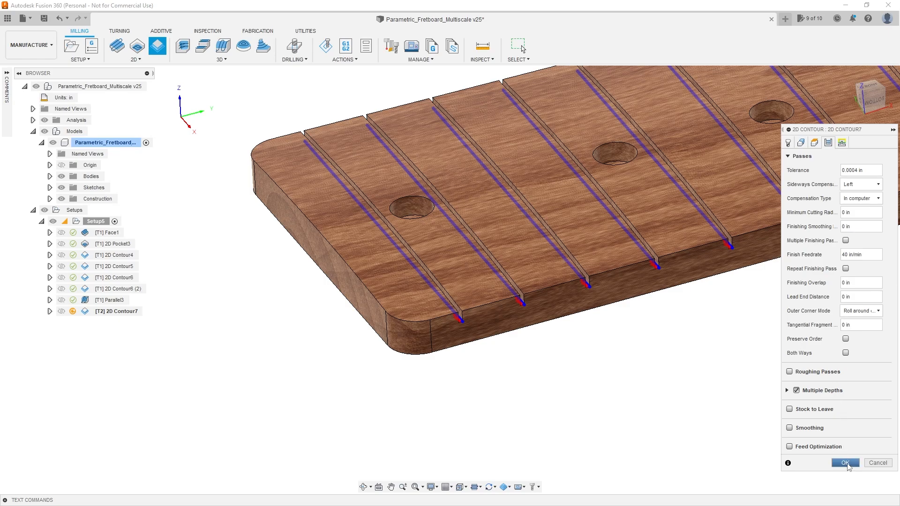
left_click(845, 463)
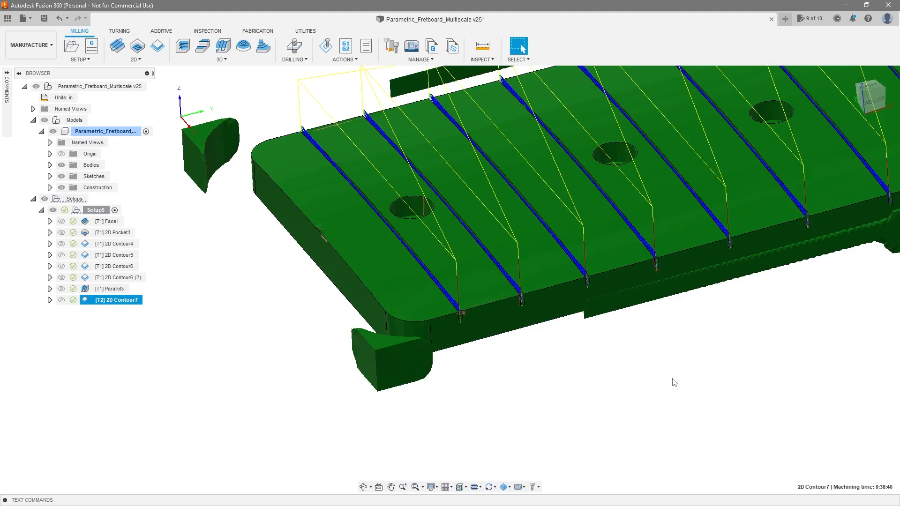
- Examine the generated toolpath's depth passes at the open ends of the fret slots from the side
scroll(464, 318, "up", 10)
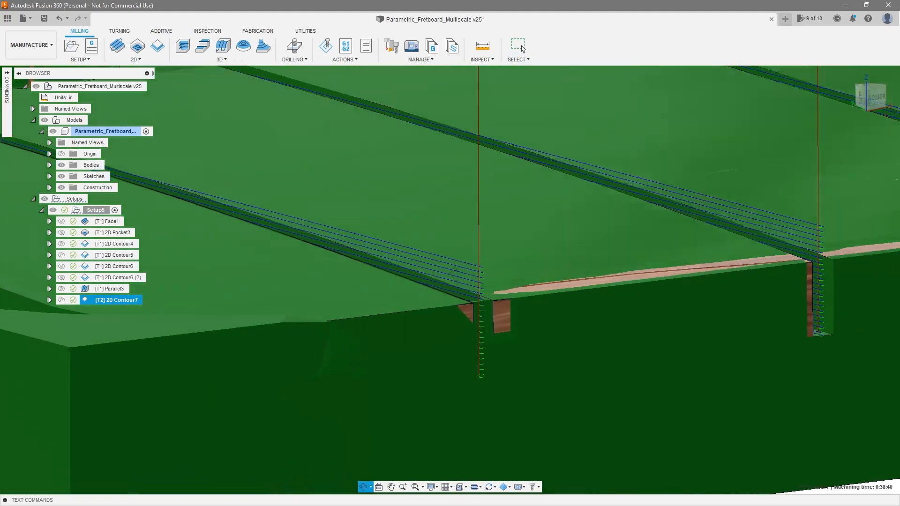
middle_click_drag(454, 271, 419, 267, "shift")
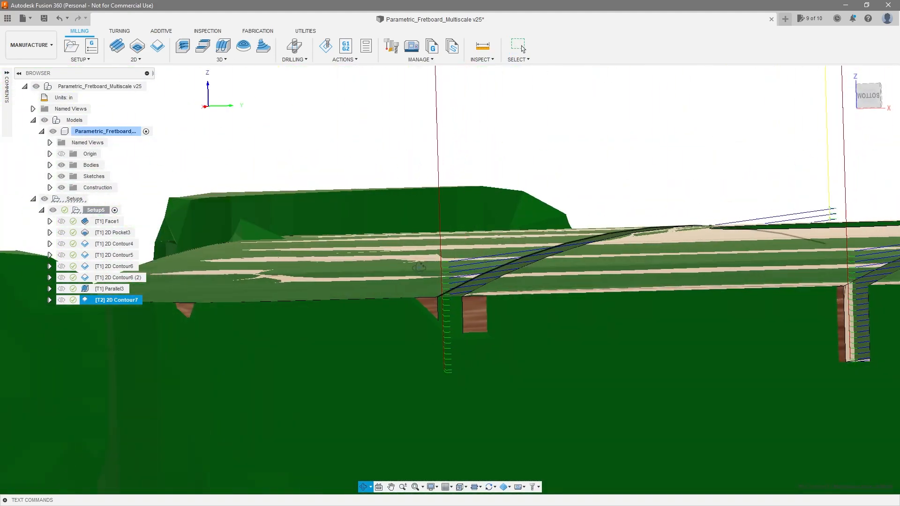
scroll(420, 268, "down", 3)
scroll(461, 271, "up", 3)
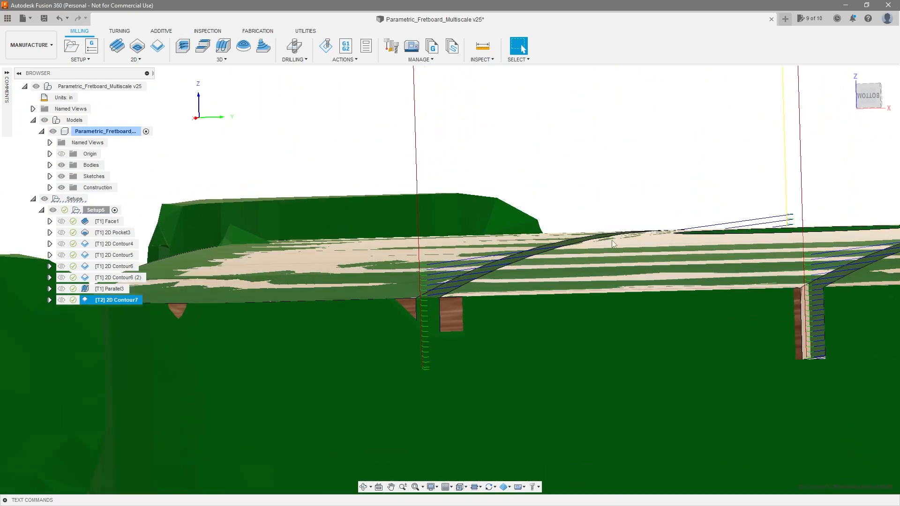
scroll(439, 268, "down", 2)
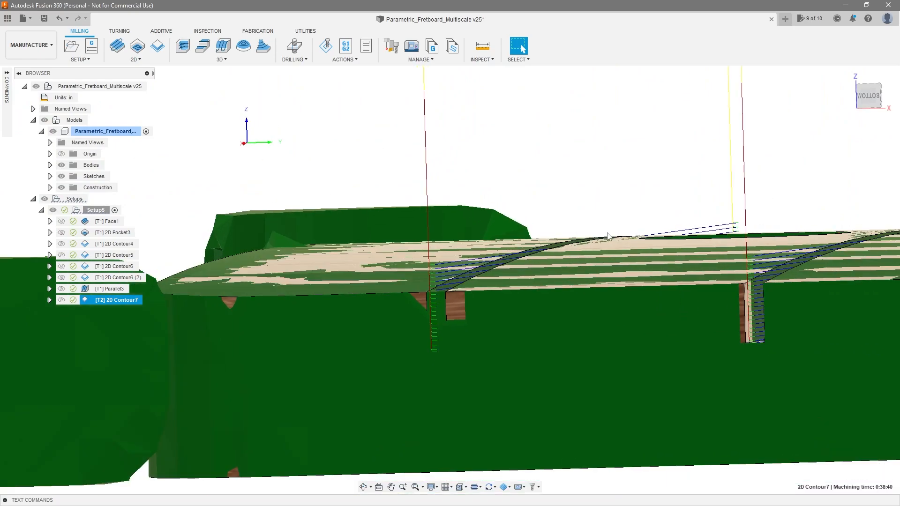
scroll(591, 303, "down", 5)
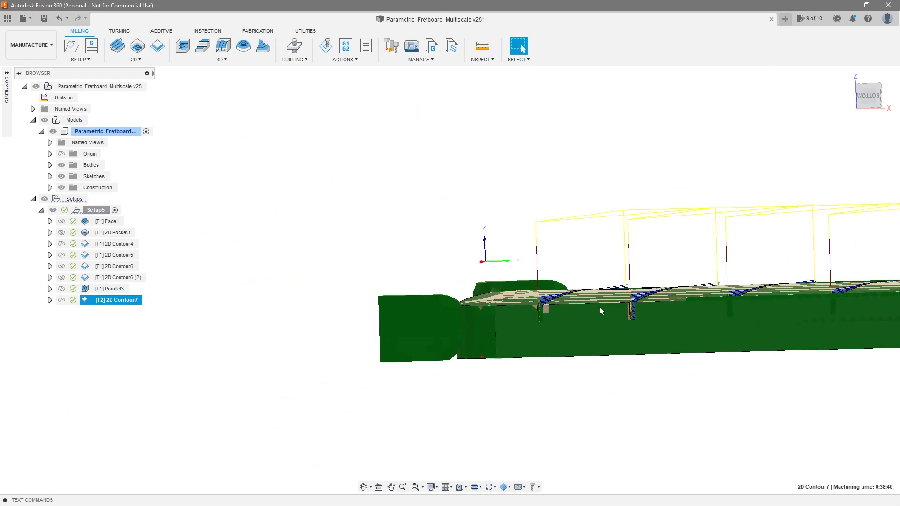
- Simulate the 2D Contour7 toolpath and watch how the end mill travels between the fret slots, ending the simulation when finished
middle_click_drag(600, 306, 671, 317, "shift")
scroll(646, 319, "down", 2)
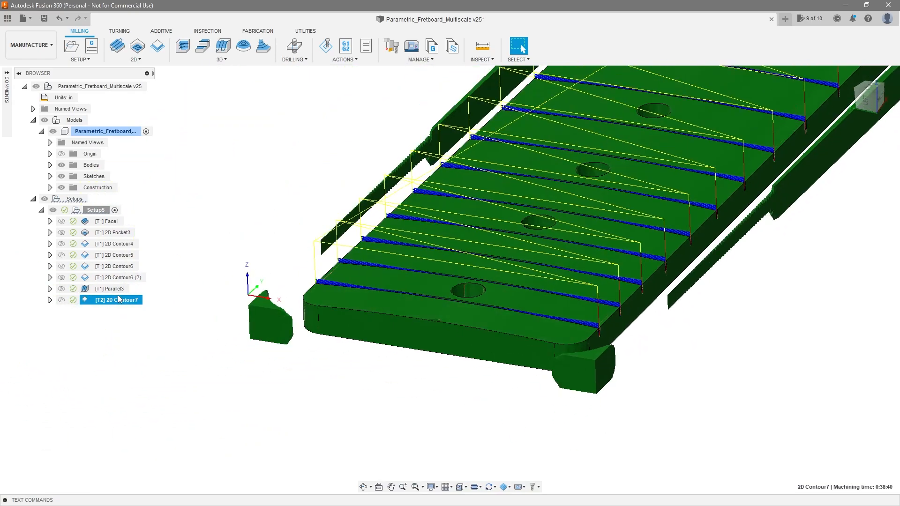
right_click(118, 300)
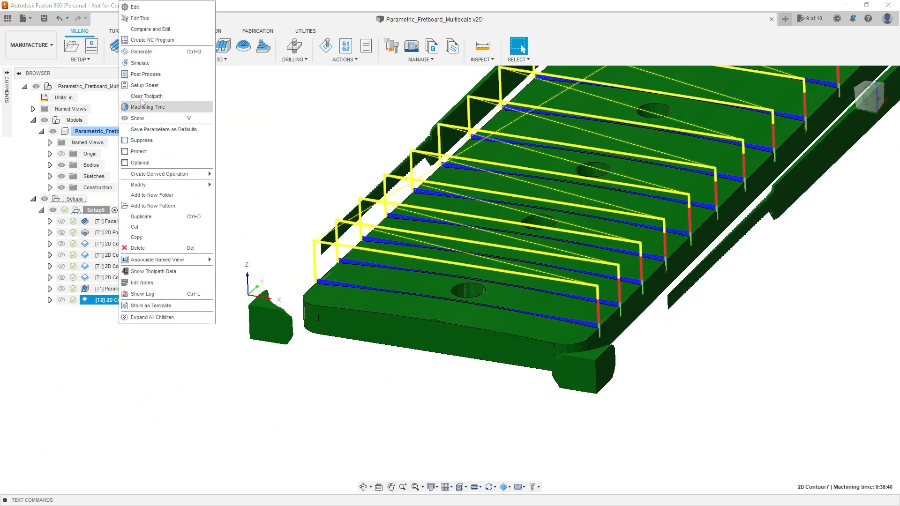
left_click(150, 62)
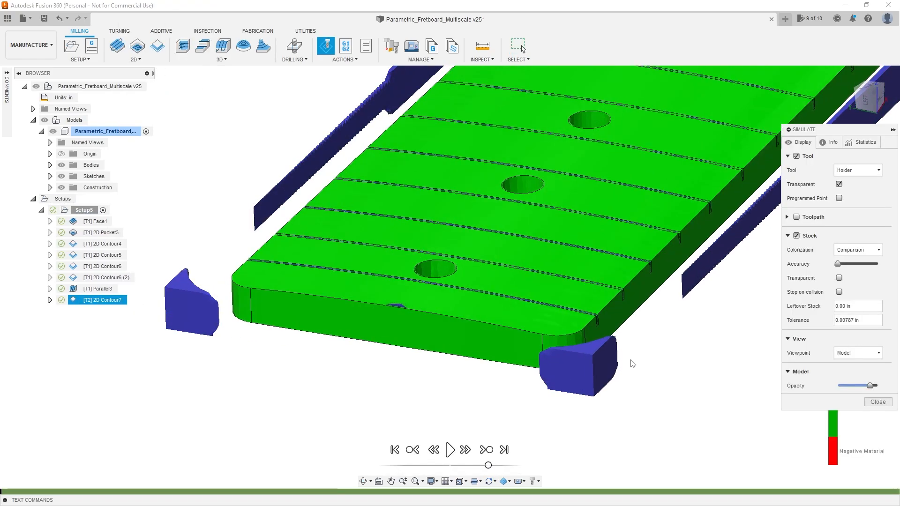
scroll(554, 417, "up", 5)
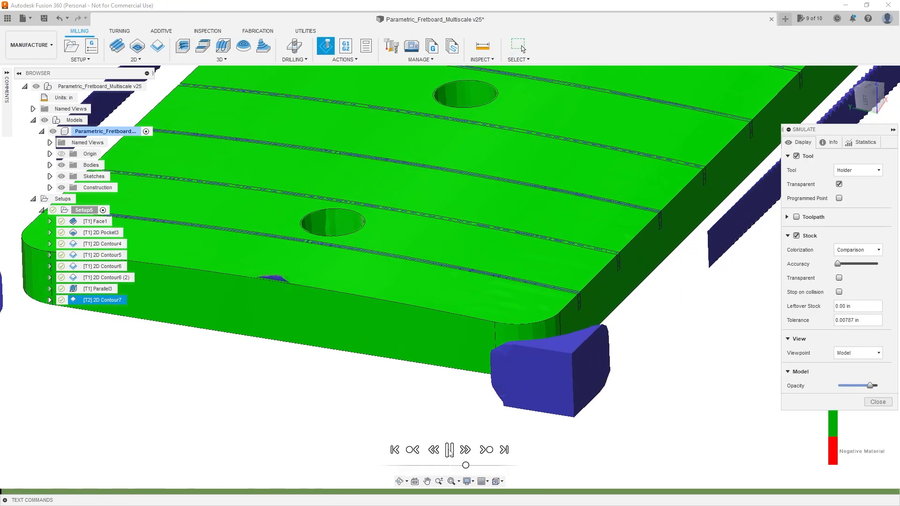
scroll(485, 417, "down", 5)
scroll(673, 209, "up", 1)
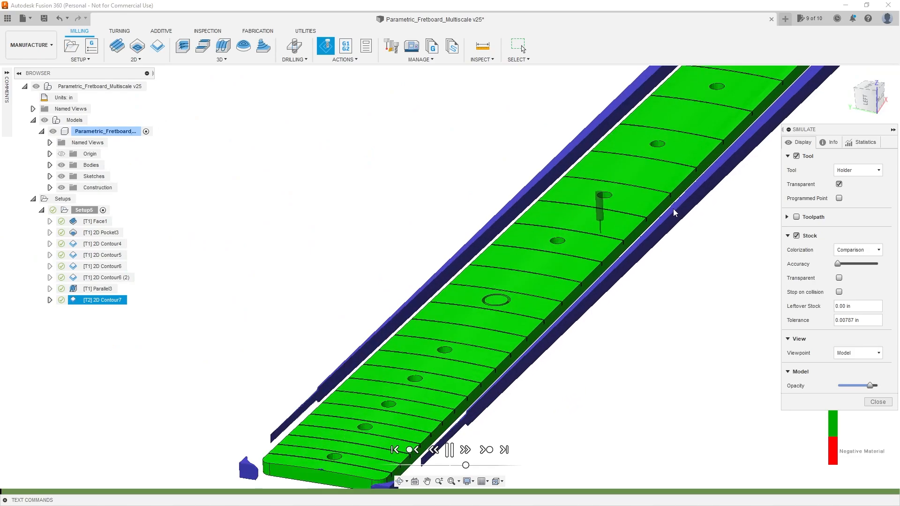
scroll(593, 326, "down", 1)
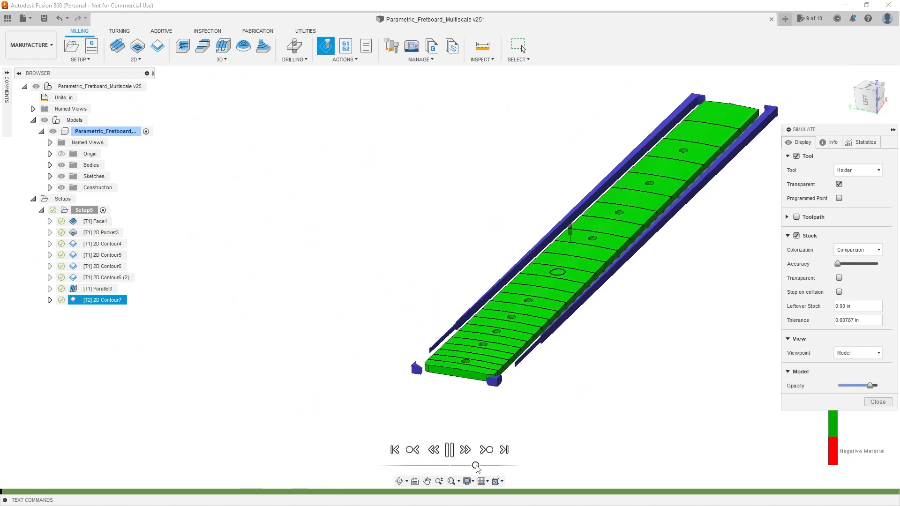
scroll(609, 263, "up", 3)
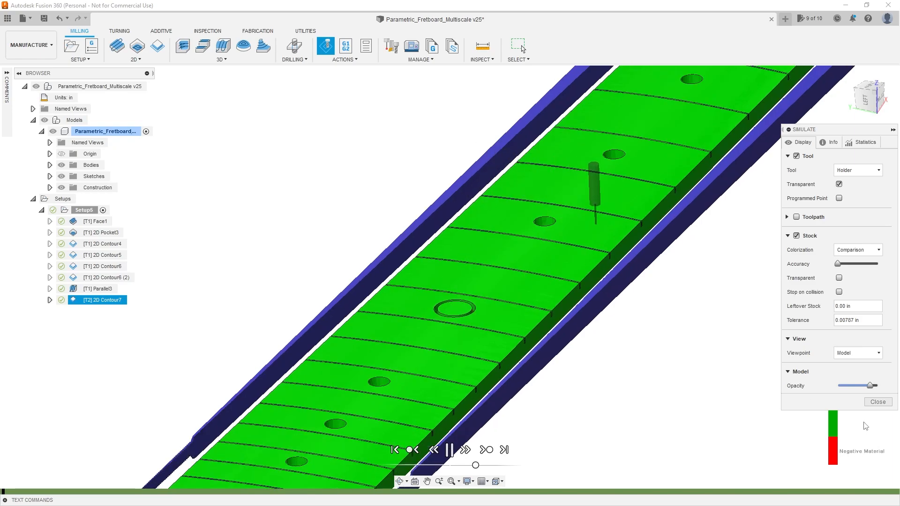
left_click(877, 402)
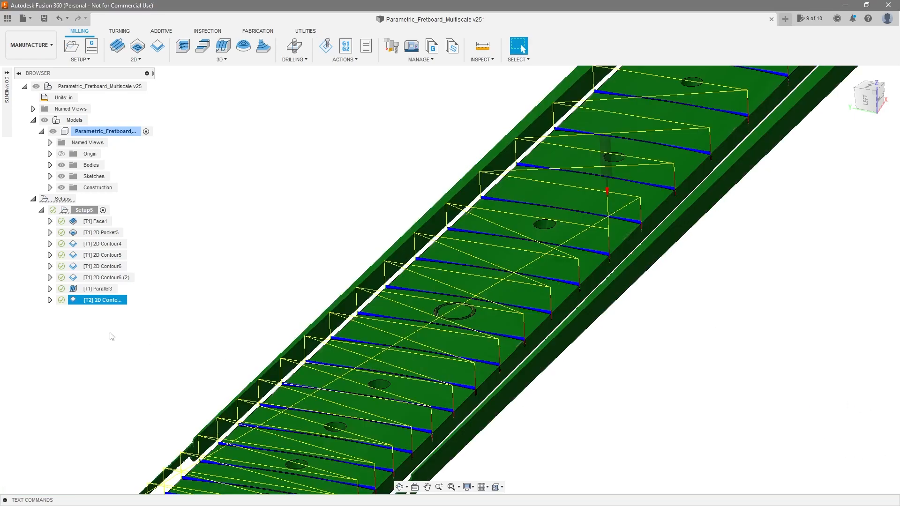
- Edit 2D Contour7 to use Both Ways cutting with Preserve Order enabled in its passes, and regenerate the toolpath
right_click(107, 301)
left_click(149, 10)
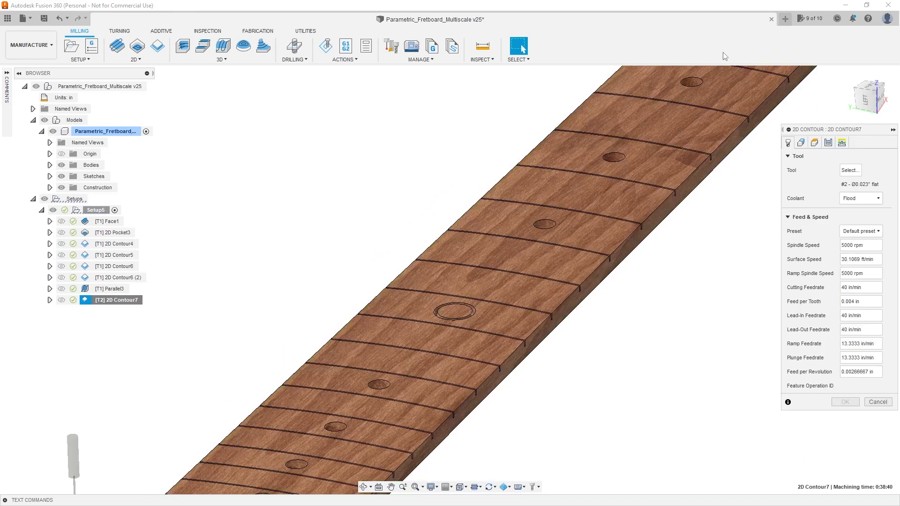
left_click(834, 146)
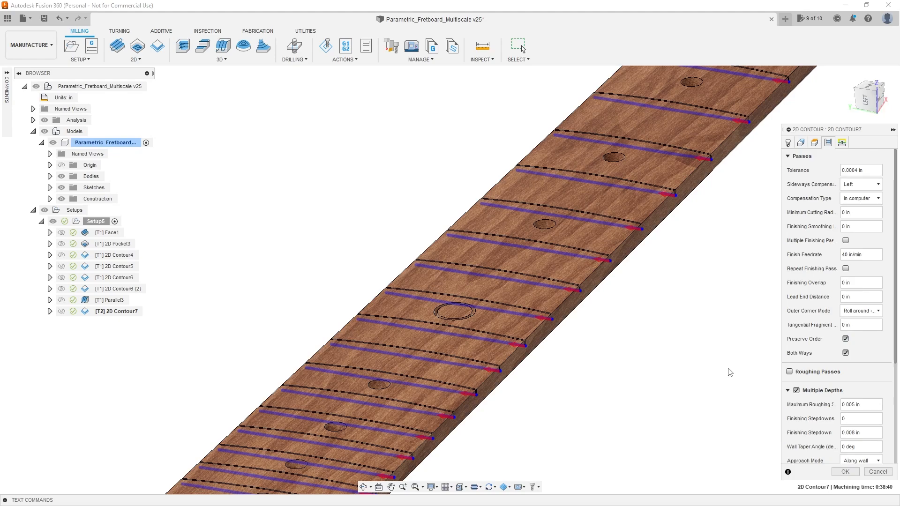
scroll(650, 326, "down", 4)
scroll(611, 390, "up", 2)
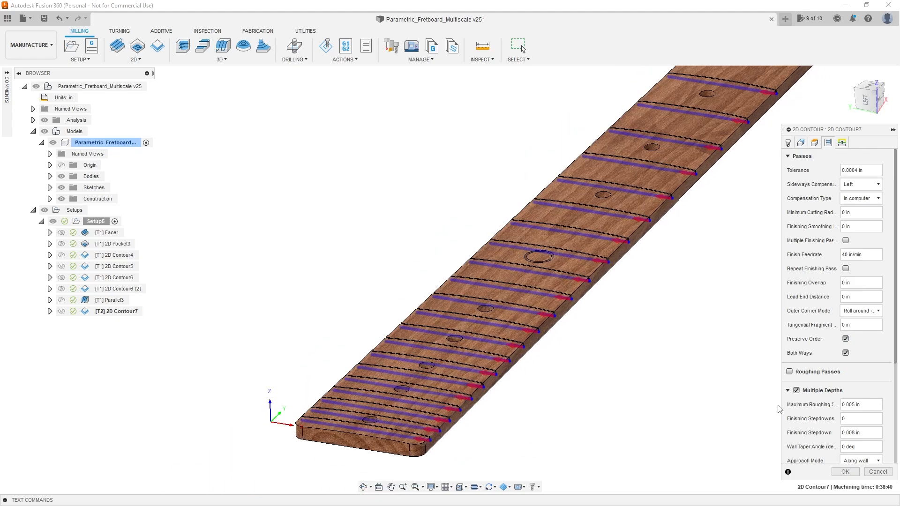
left_click(845, 472)
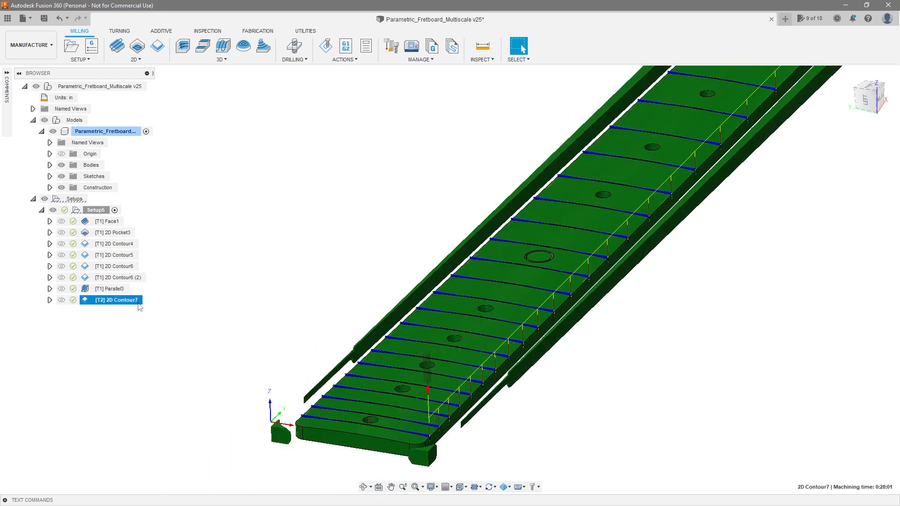
- Simulate the regenerated 2D Contour7 toolpath and adjust the playback speed while watching the tool cut the first slots
right_click(137, 301)
left_click(173, 64)
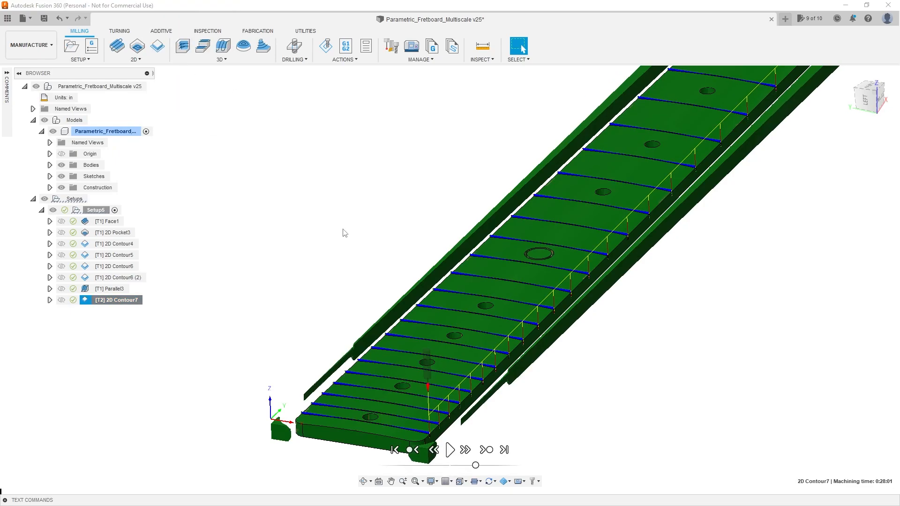
scroll(387, 398, "up", 8)
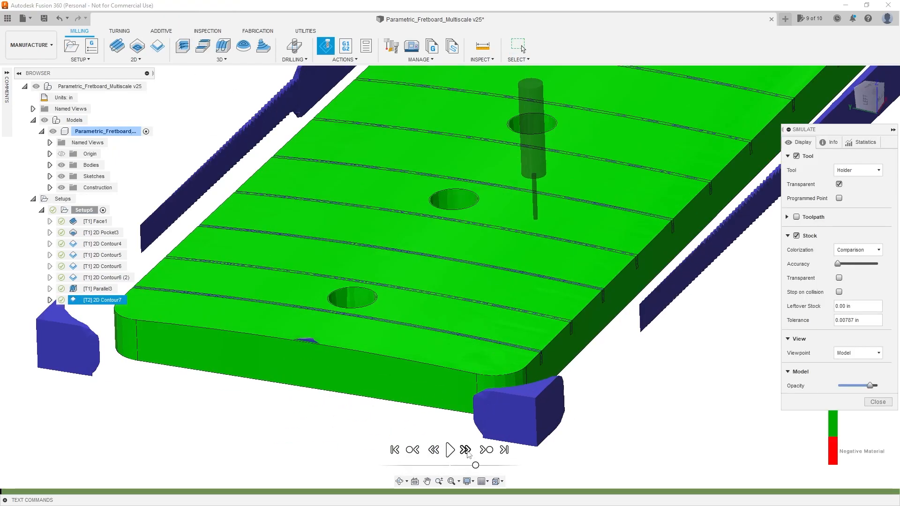
left_click(450, 450)
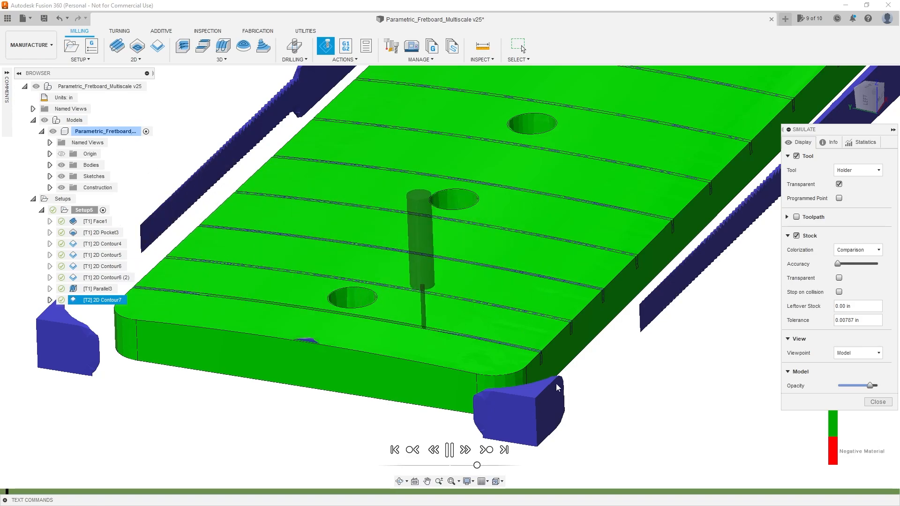
scroll(555, 383, "up", 3)
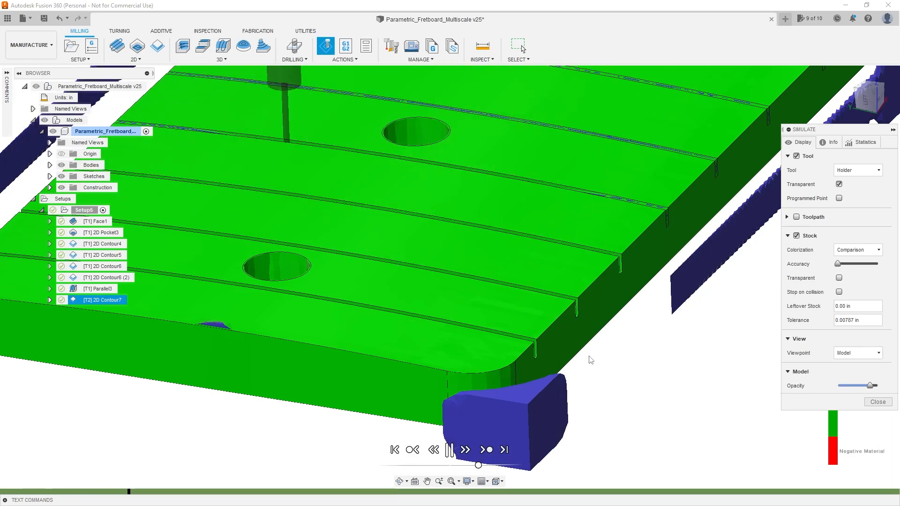
scroll(645, 309, "down", 3)
middle_click_drag(645, 308, 706, 235, "shift")
scroll(705, 234, "up", 3)
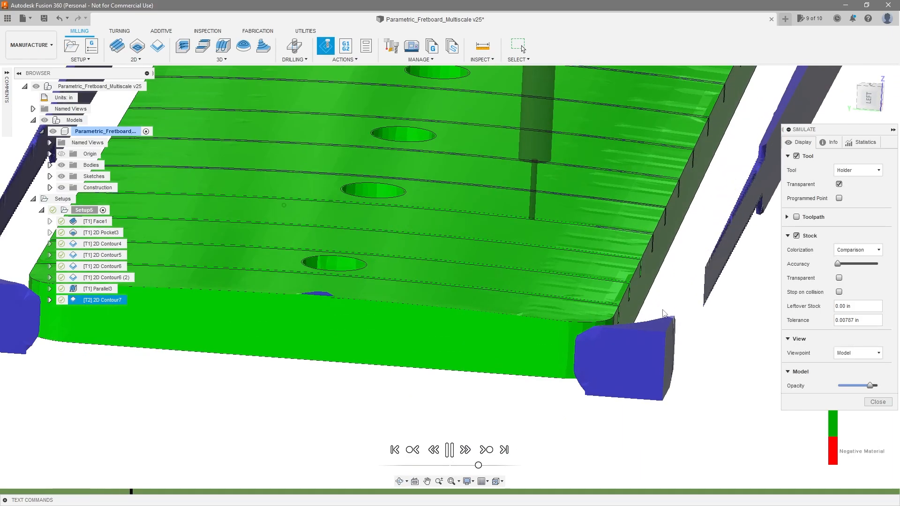
left_click_drag(478, 465, 467, 465)
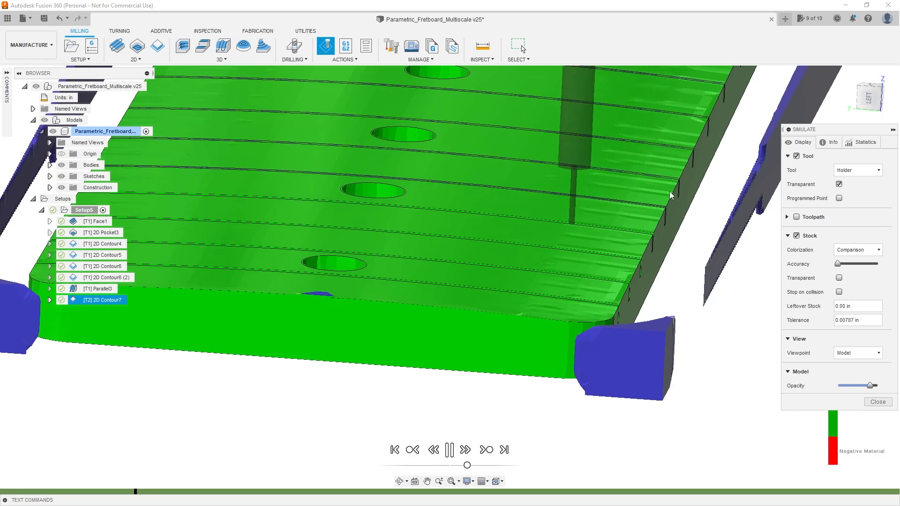
- Examine the open end of a simulated fret slot at the fretboard edge for leftover stock, and end the simulation
scroll(645, 240, "up", 3)
scroll(646, 225, "up", 5)
middle_click_drag(636, 216, 625, 236, "shift")
scroll(576, 276, "up", 3)
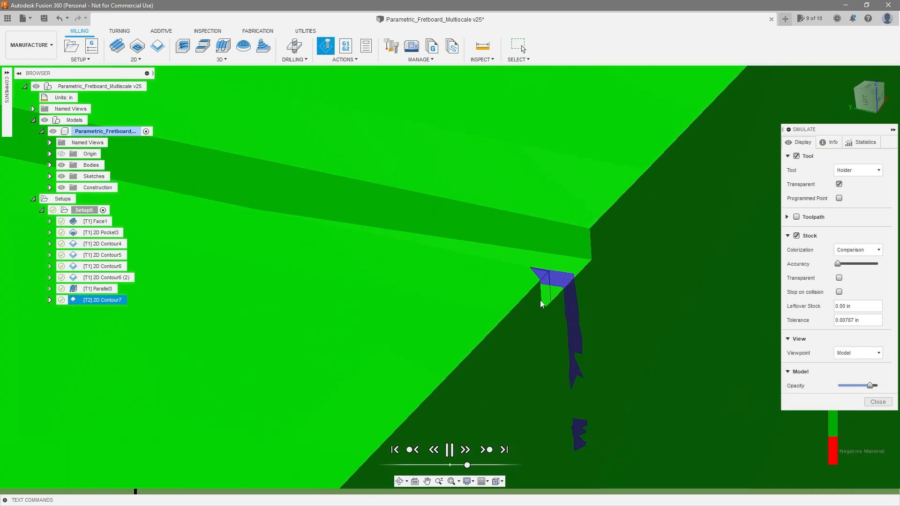
scroll(581, 270, "down", 10)
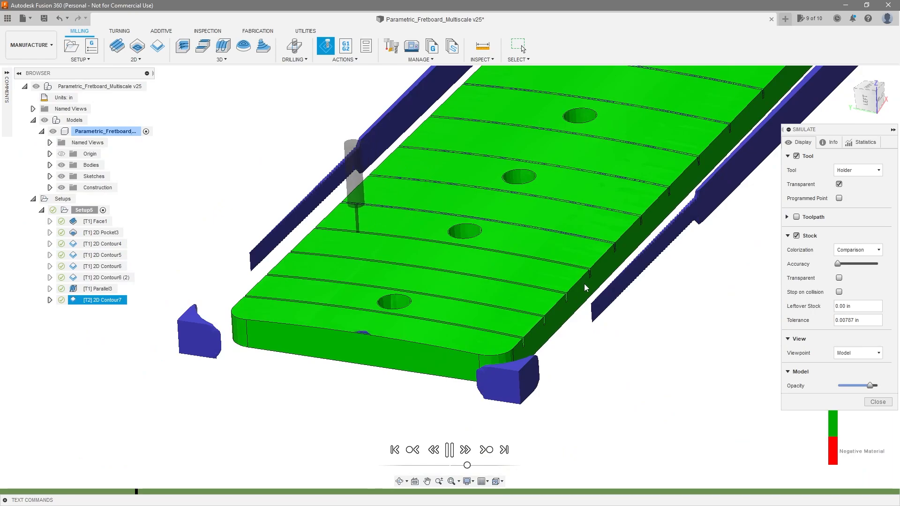
left_click(877, 402)
- Set the 2D Contour7 tangential extension distance to .06 in and regenerate the fret slot toolpath
right_click(100, 300)
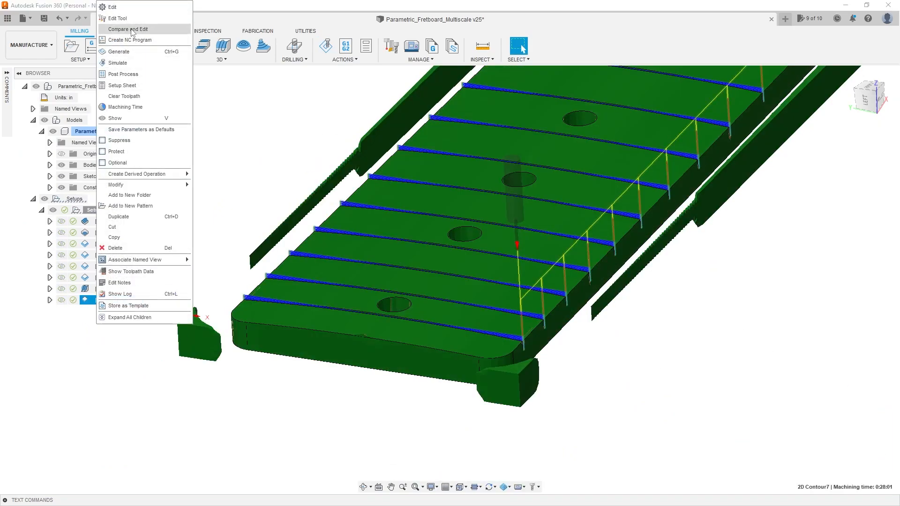
left_click(113, 7)
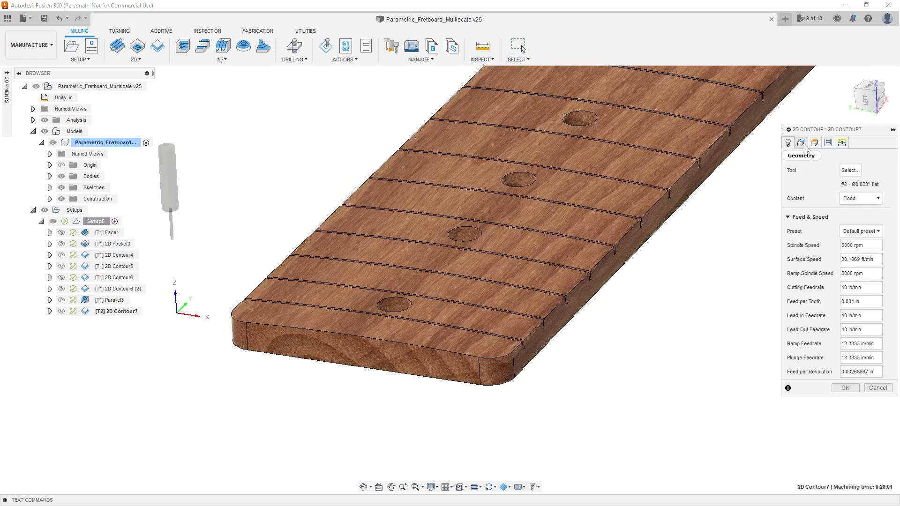
left_click(805, 147)
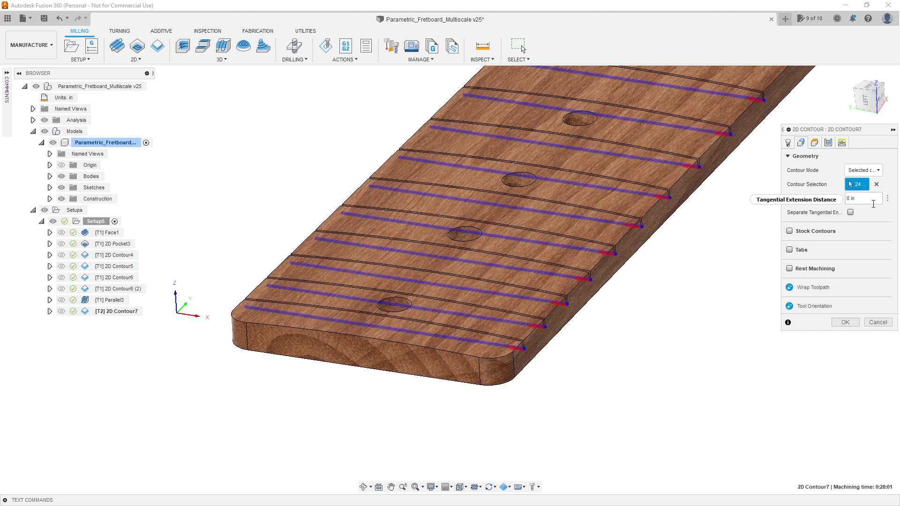
mouse_move(873, 204)
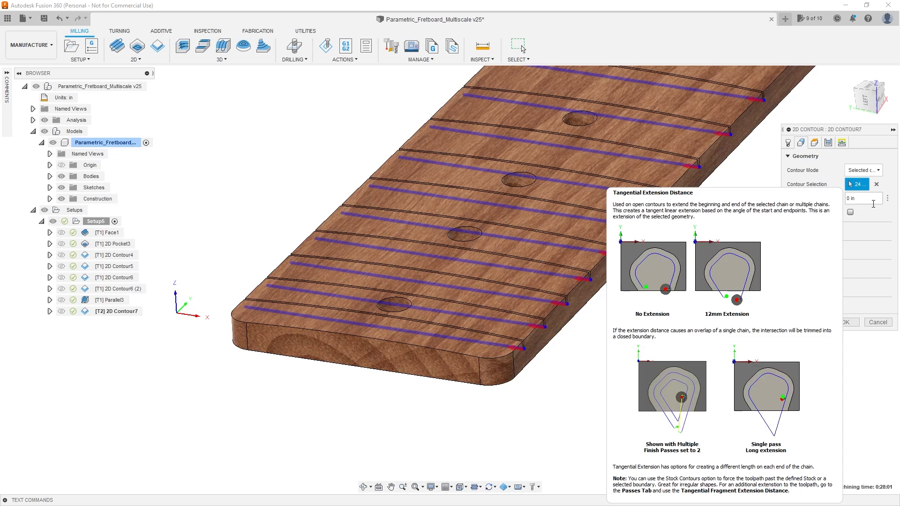
left_click_drag(866, 200, 805, 201)
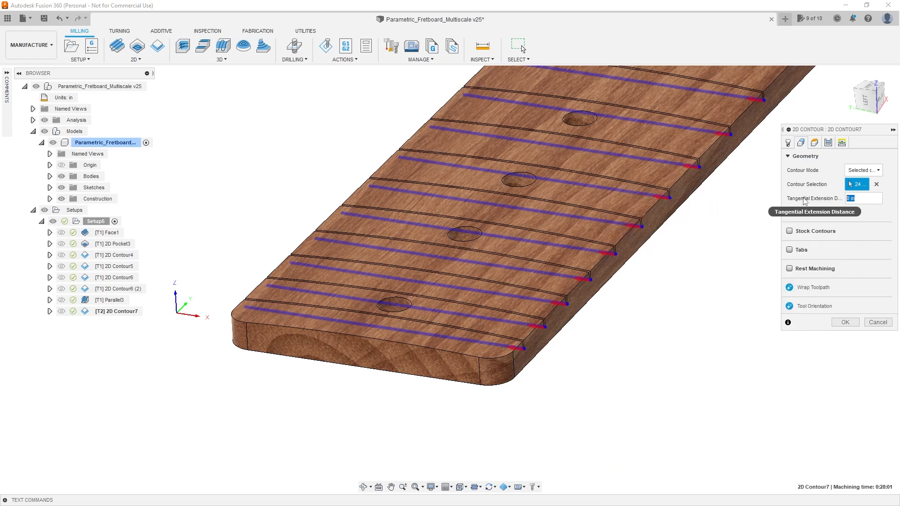
type(".03")
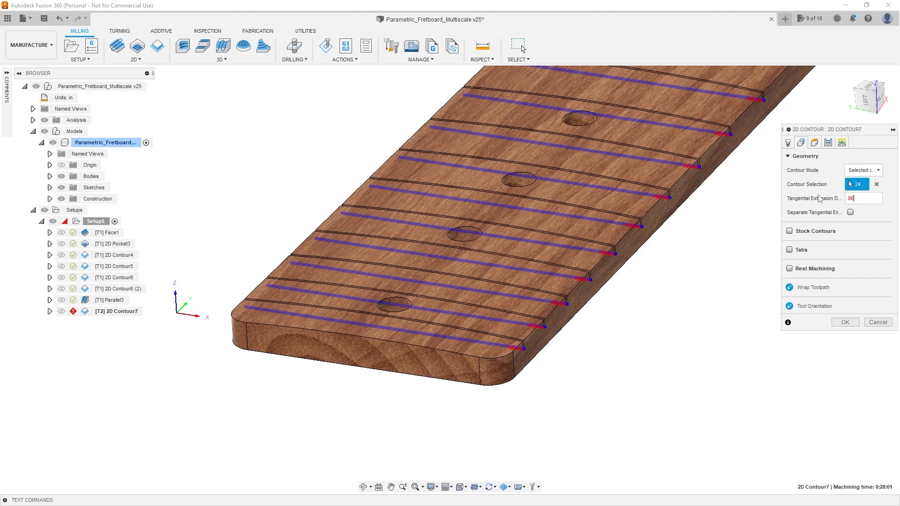
left_click(845, 322)
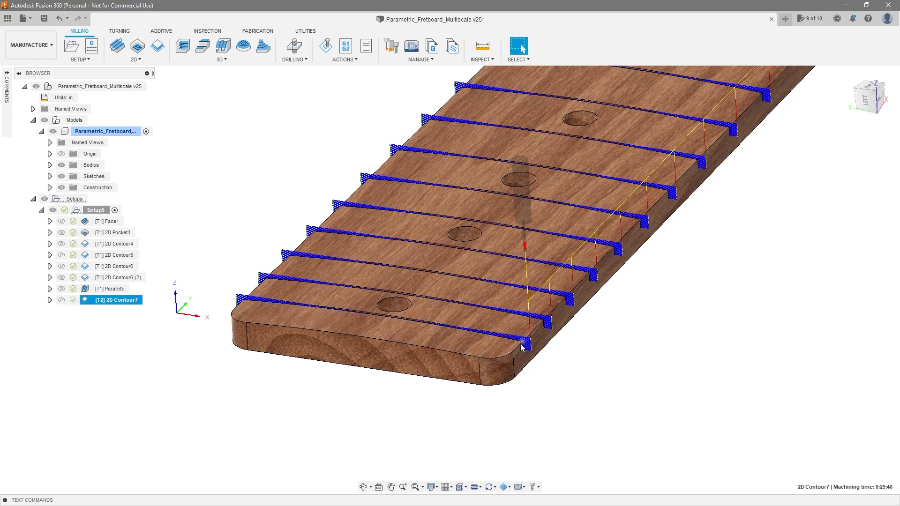
- Simulate the extended fret slot toolpath at reduced playback speed to check the passes beyond the fretboard edges
scroll(522, 346, "up", 4)
mouse_move(611, 311)
middle_mouse_down("shift")
mouse_move(623, 295)
mouse_move(604, 327)
middle_mouse_up("shift")
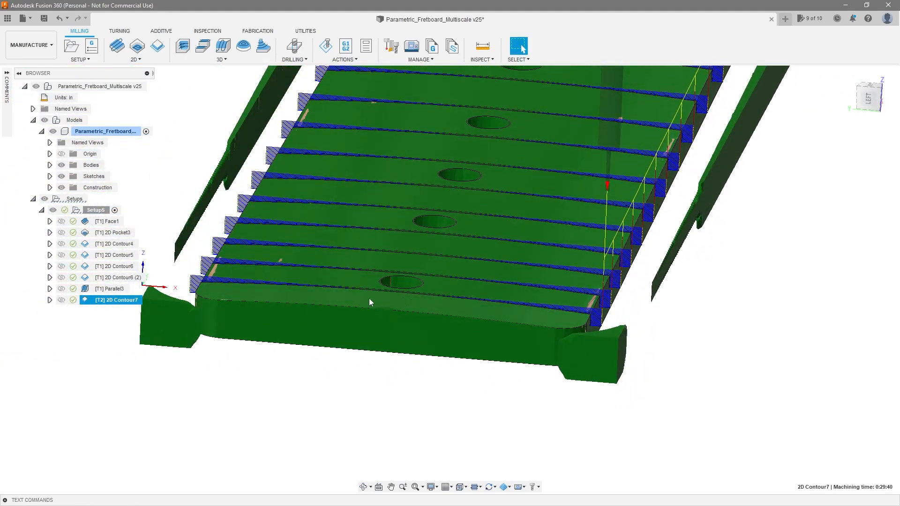
right_click(109, 300)
left_click(140, 63)
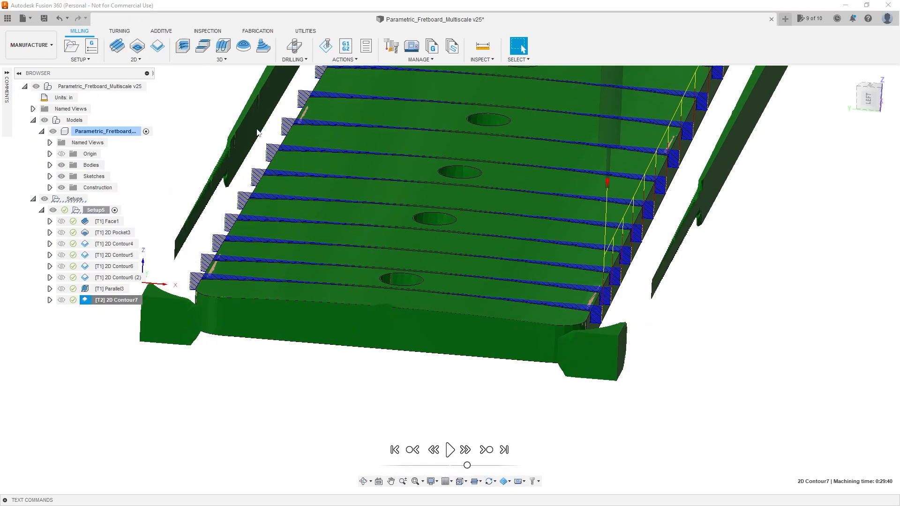
left_click(451, 452)
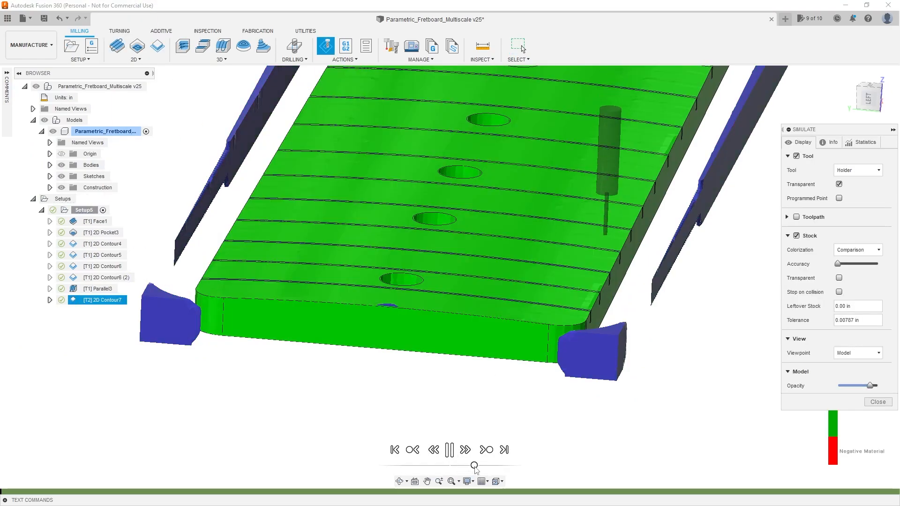
left_click_drag(481, 466, 470, 467)
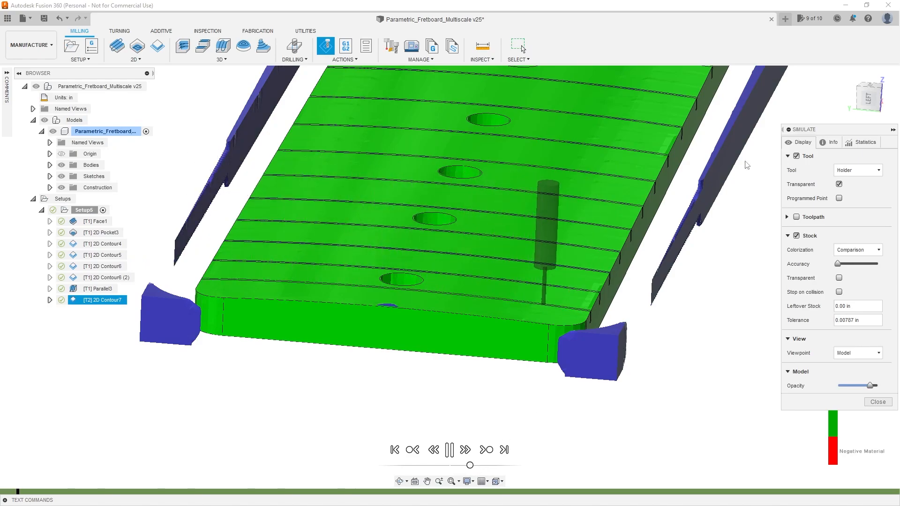
- Examine the running simulation from the left view, checking the end mill at both edges of the fretboard
left_click(868, 97)
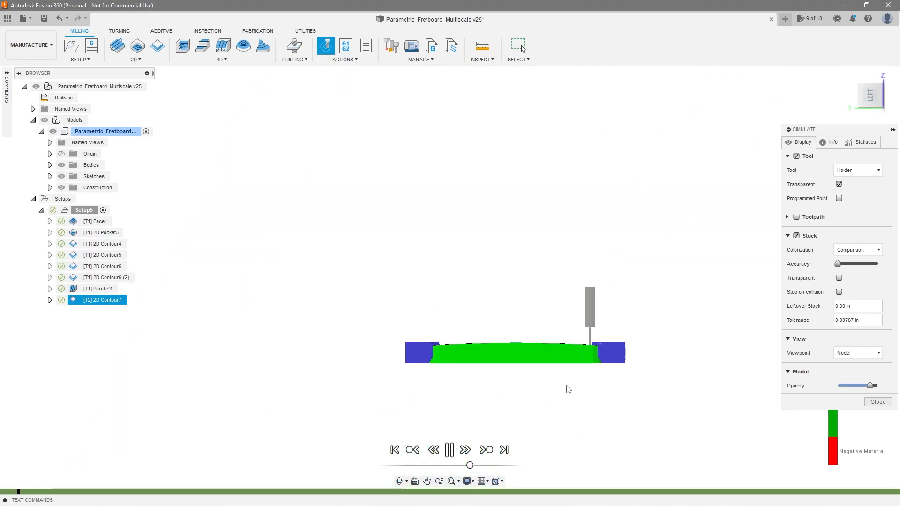
scroll(621, 346, "up", 5)
scroll(659, 311, "up", 5)
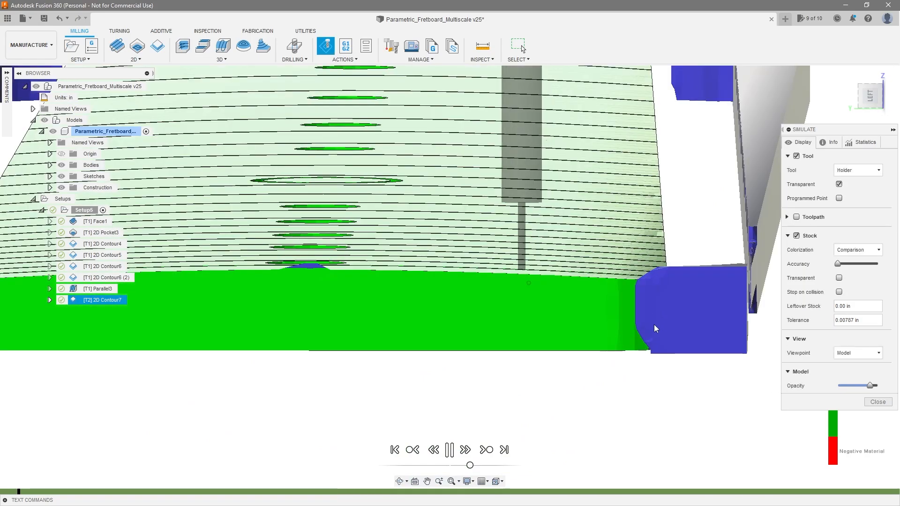
mouse_move(470, 465)
left_mouse_down()
mouse_move(462, 467)
mouse_move(470, 465)
left_mouse_up()
scroll(378, 341, "down", 3)
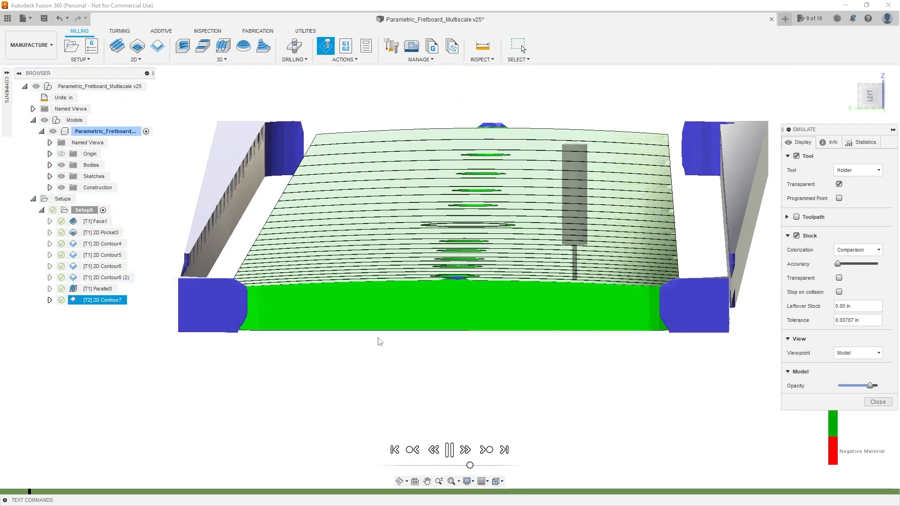
scroll(290, 286, "up", 5)
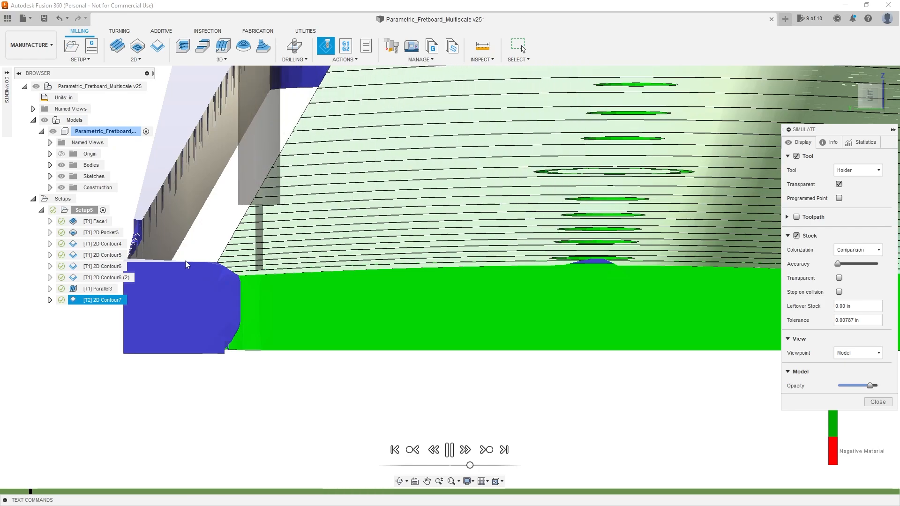
- Reduce the simulation playback speed and examine the end mill against the whole fretboard from the end and at an angle
mouse_move(470, 466)
left_mouse_down()
mouse_move(483, 466)
mouse_move(452, 465)
left_mouse_up()
scroll(454, 357, "down", 3)
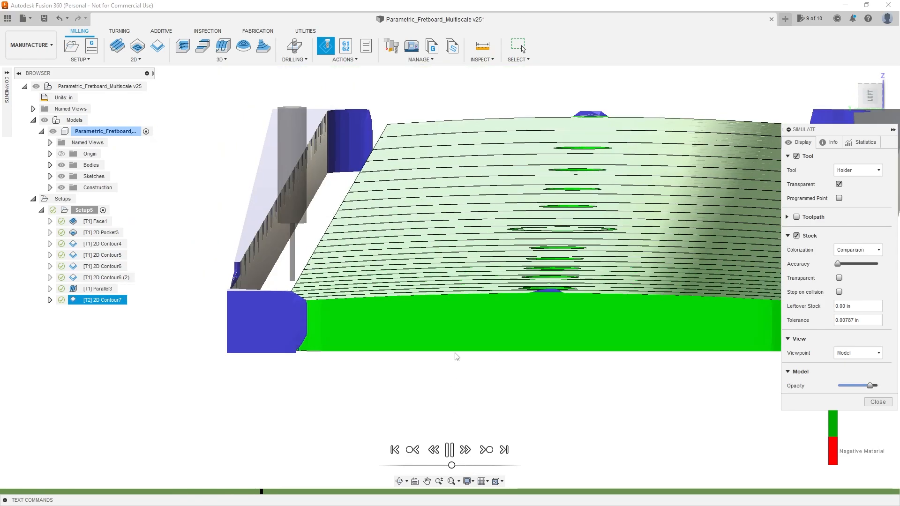
middle_click_drag(455, 356, 456, 352, "shift")
scroll(444, 337, "down", 5)
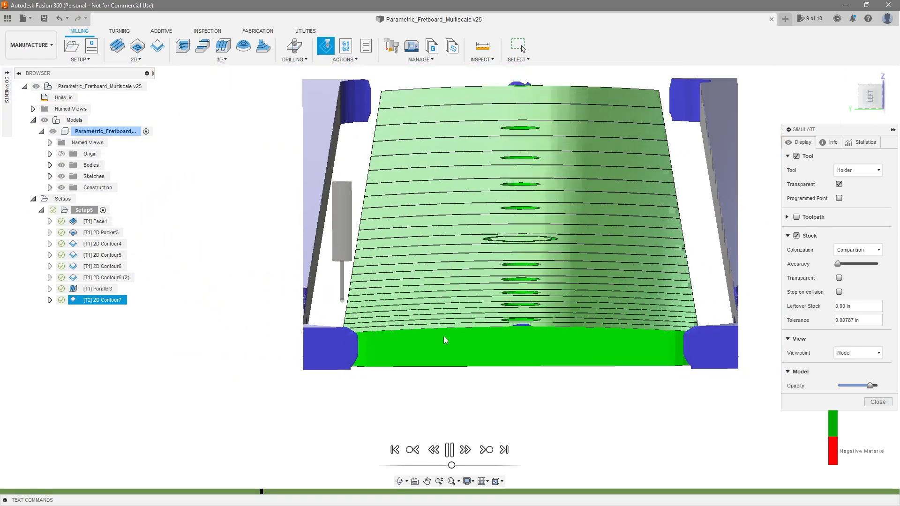
scroll(637, 321, "down", 4)
middle_click_drag(673, 312, 454, 376, "shift")
scroll(454, 376, "down", 3)
scroll(668, 381, "up", 3)
left_click_drag(673, 395, 598, 363)
key("Escape")
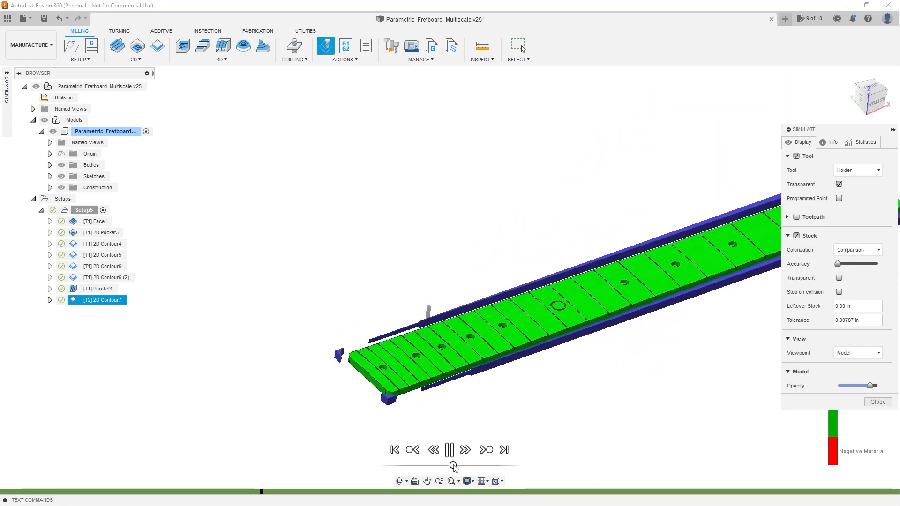
- Examine the cut and uncut fret slots around the simulated end mill up close, and end the simulation
scroll(568, 380, "up", 2)
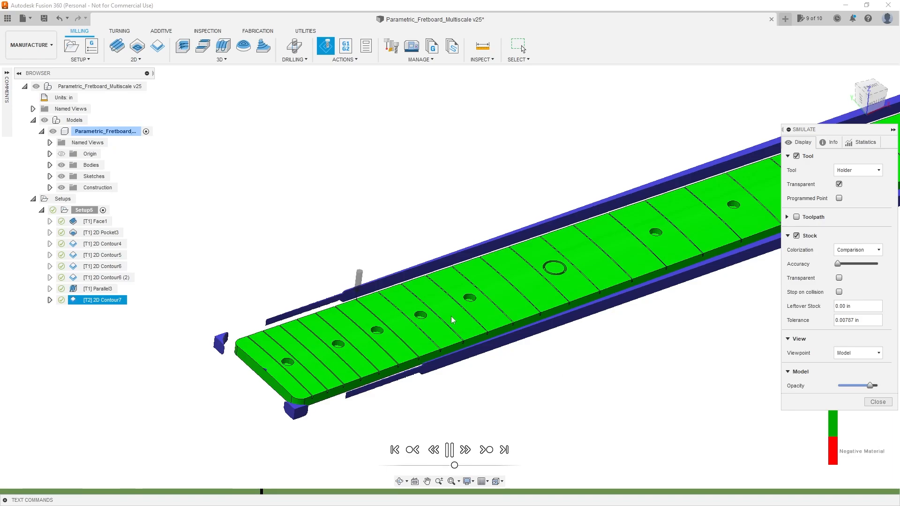
scroll(451, 319, "up", 5)
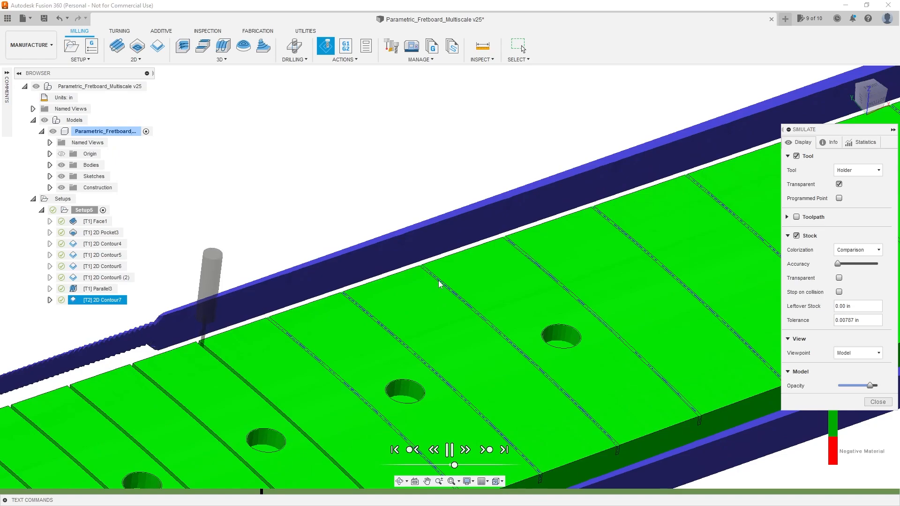
scroll(436, 282, "up", 2)
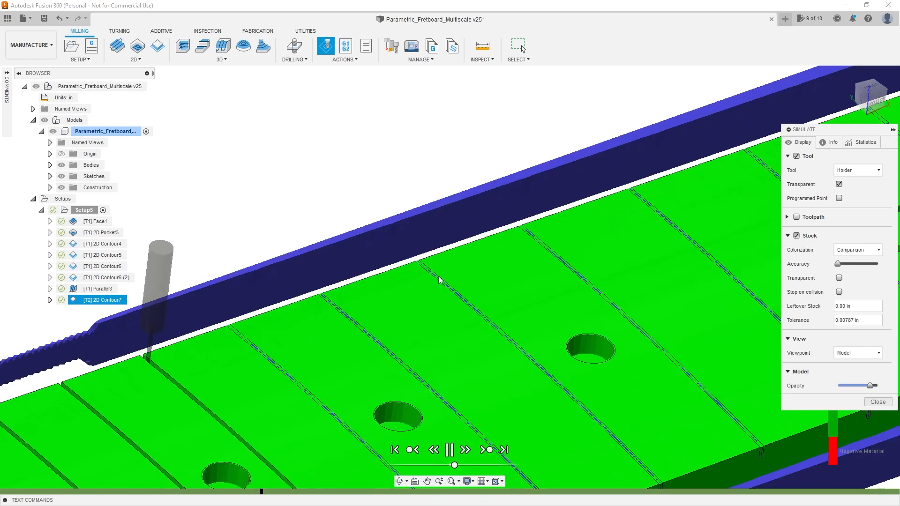
scroll(434, 281, "down", 8)
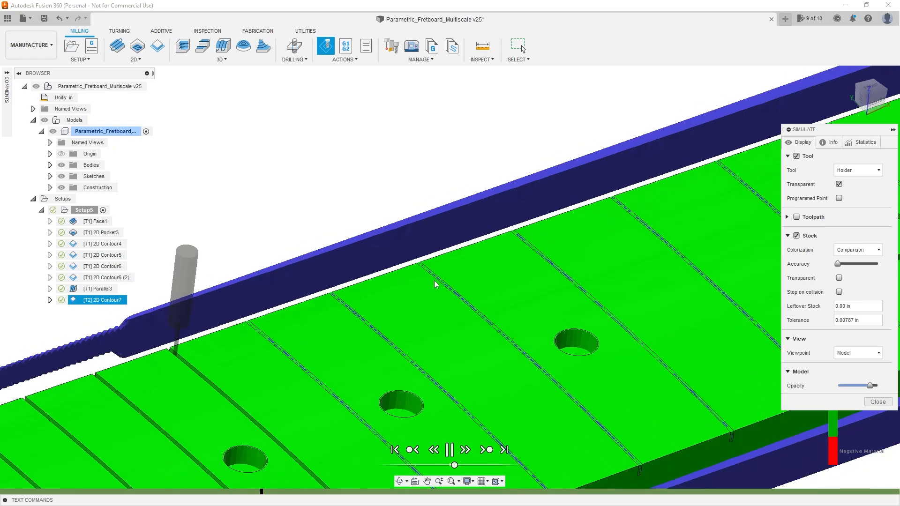
middle_click_drag(586, 315, 621, 314, "shift")
left_click(878, 402)
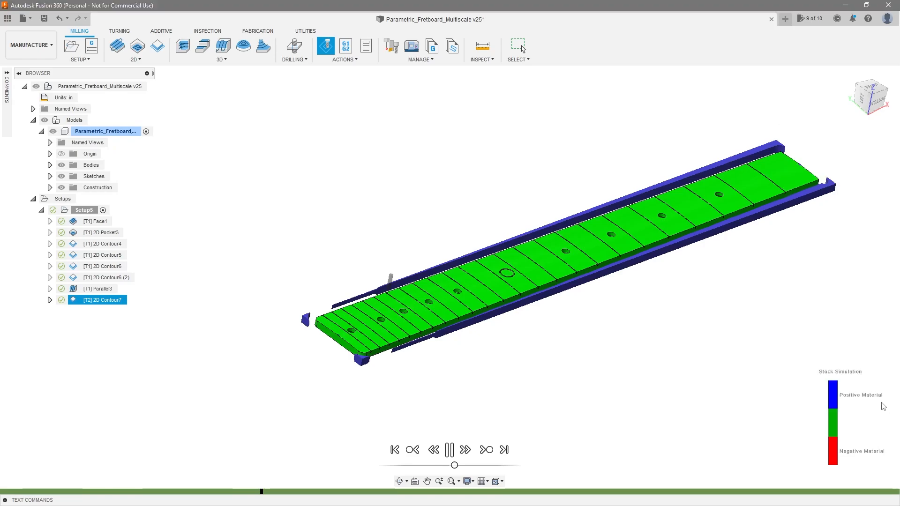
left_click(719, 278)
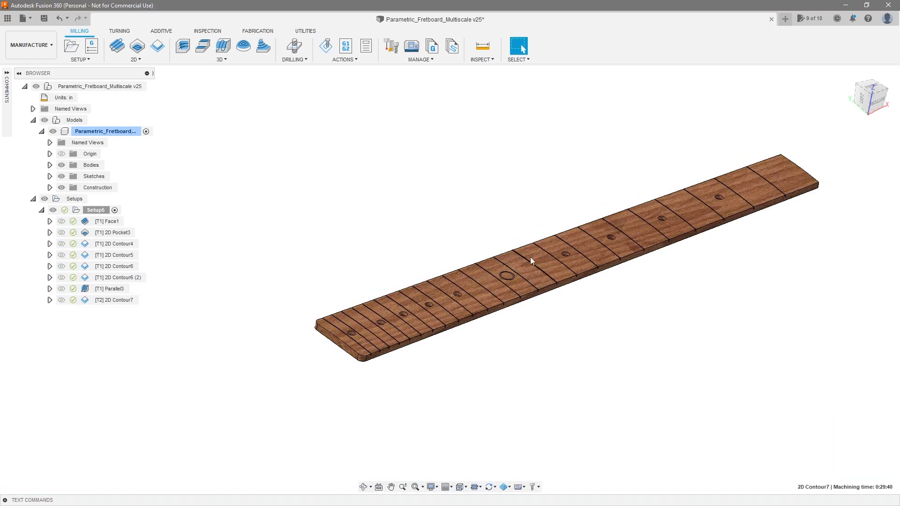
- Switch to the Design workspace and examine the fret slot cut feature at the rounded end of the fretboard
scroll(735, 236, "up", 2)
left_click(33, 46)
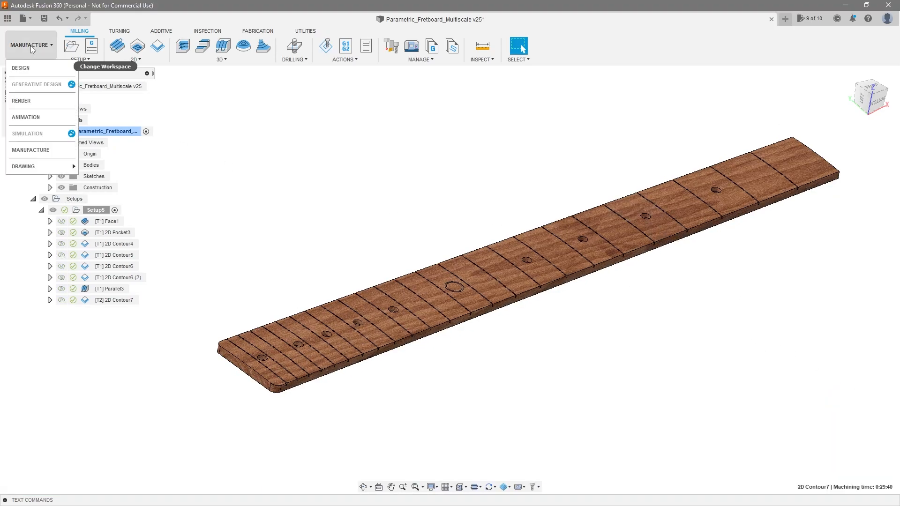
left_click(20, 68)
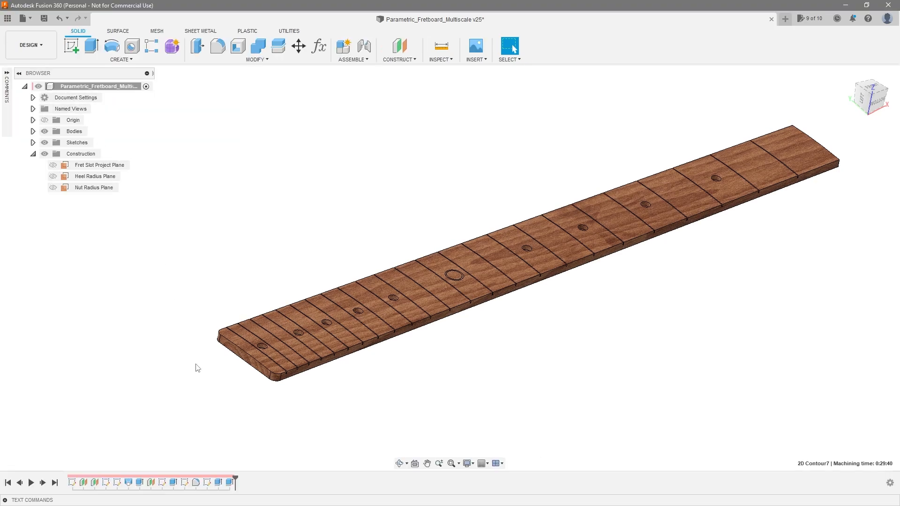
left_click(173, 482)
scroll(297, 331, "up", 6)
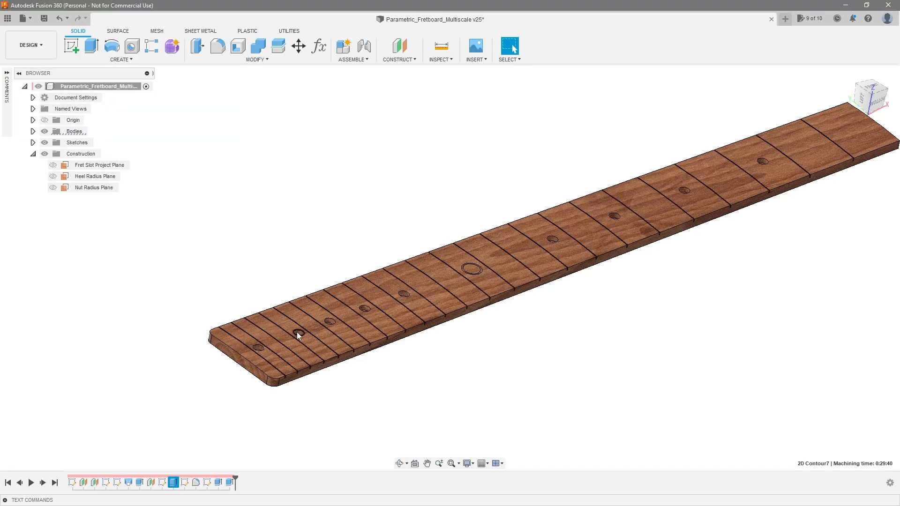
scroll(281, 416, "up", 4)
scroll(403, 363, "down", 5)
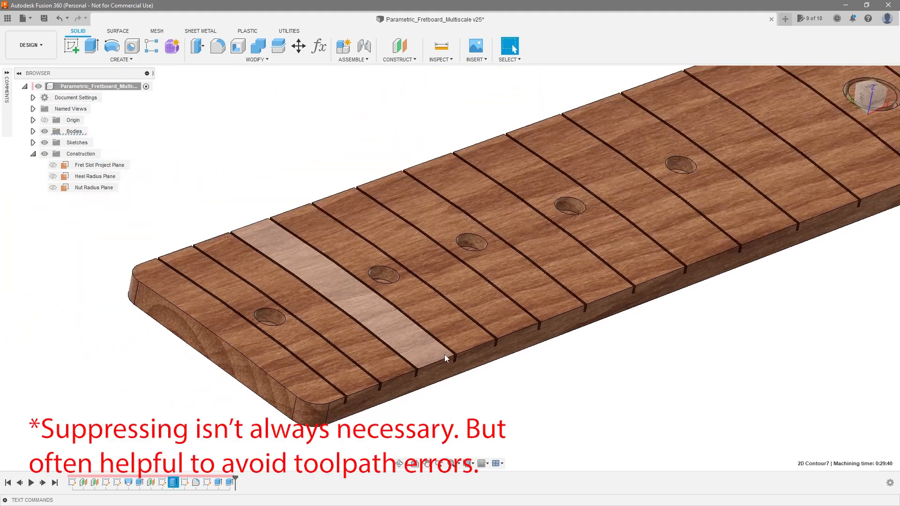
scroll(344, 418, "up", 2)
left_click(200, 441)
scroll(330, 363, "up", 3)
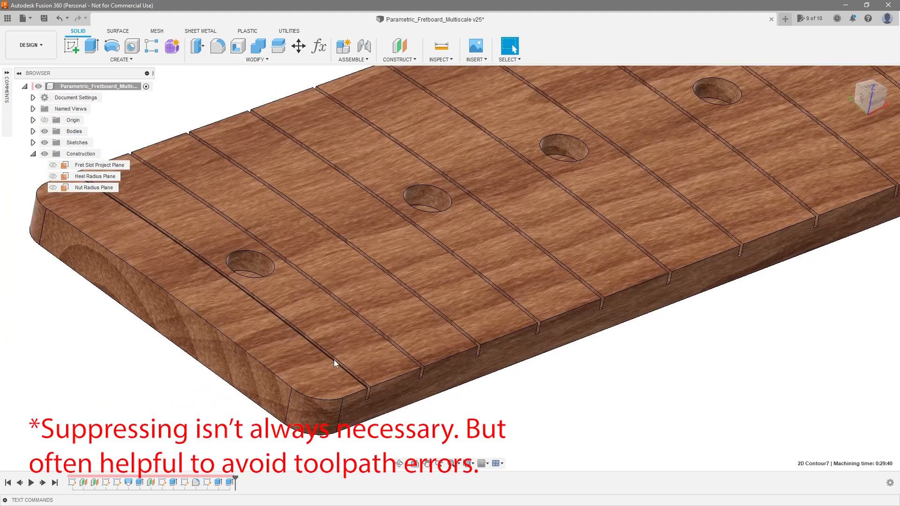
- Suppress the extruded cut feature that forms the fret slots in the fretboard
left_click(173, 483)
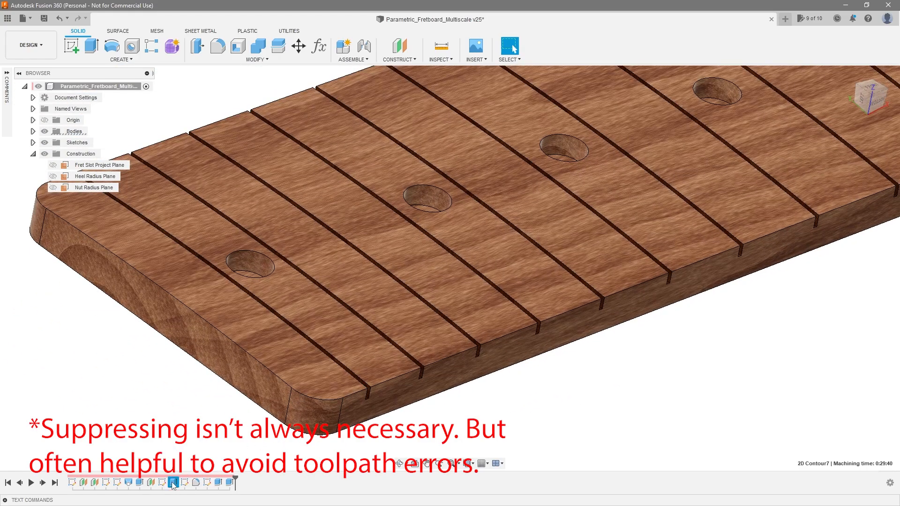
right_click(173, 482)
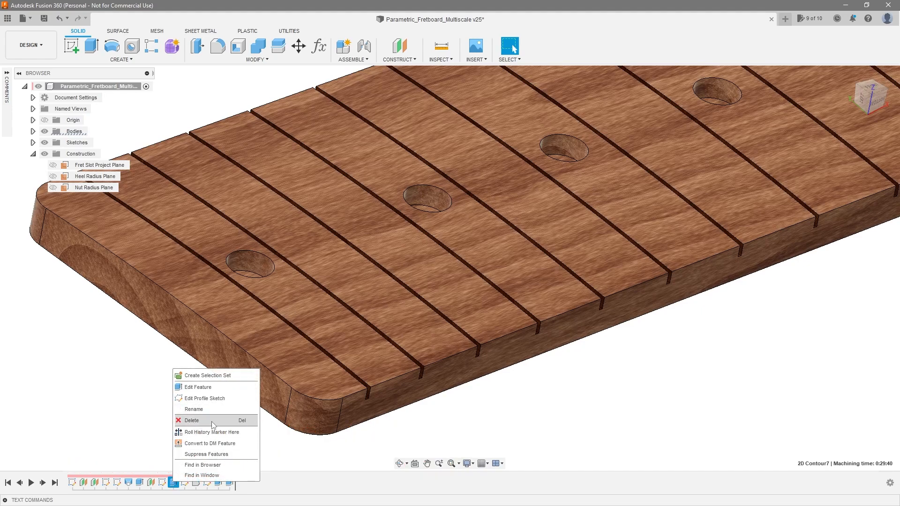
left_click(215, 456)
scroll(493, 412, "down", 6)
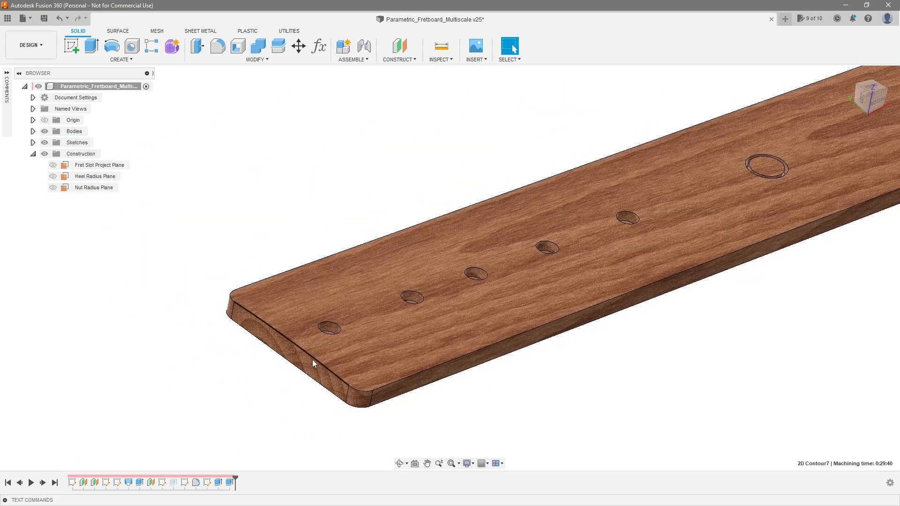
scroll(618, 307, "down", 2)
scroll(681, 284, "up", 2)
scroll(375, 375, "up", 2)
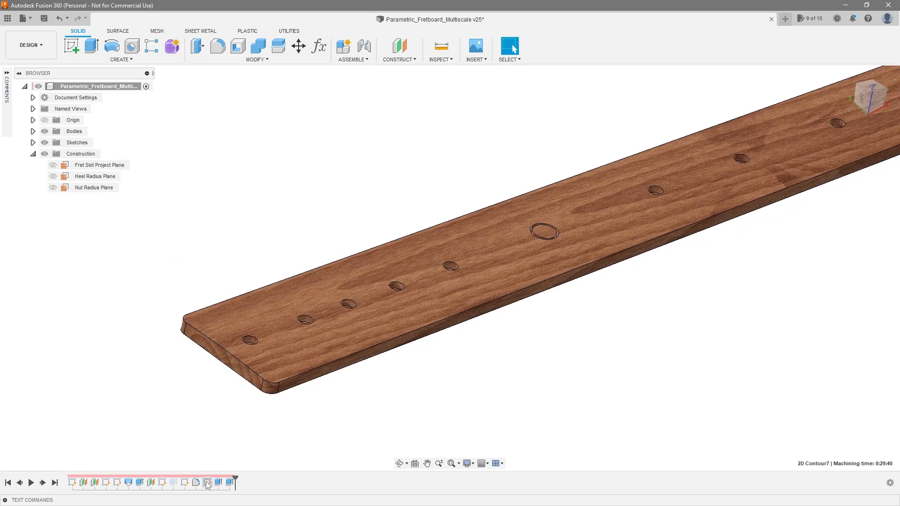
- Highlight the projected fret line sketch and examine how its lines follow the fretboard's surface up to both edges
left_click(185, 482)
scroll(234, 340, "up", 4)
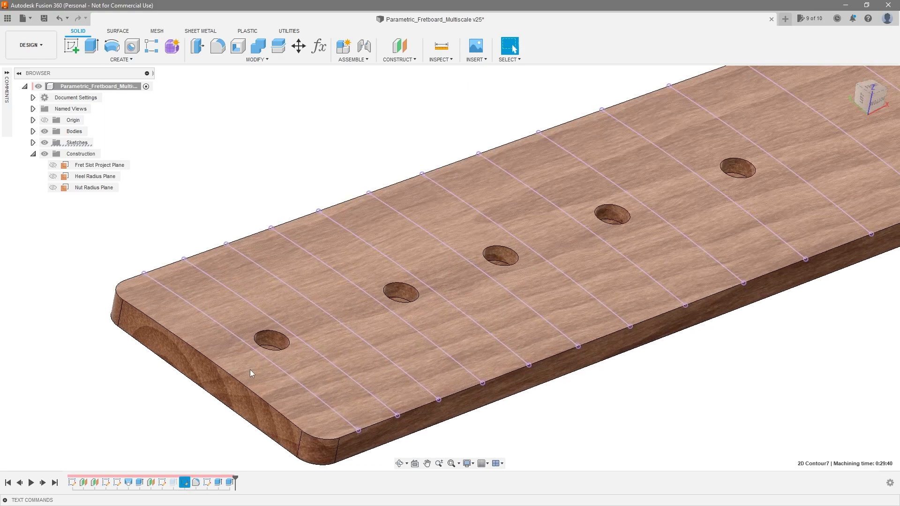
middle_click_drag(249, 370, 243, 361, "shift")
scroll(300, 393, "down", 2)
scroll(330, 408, "up", 2)
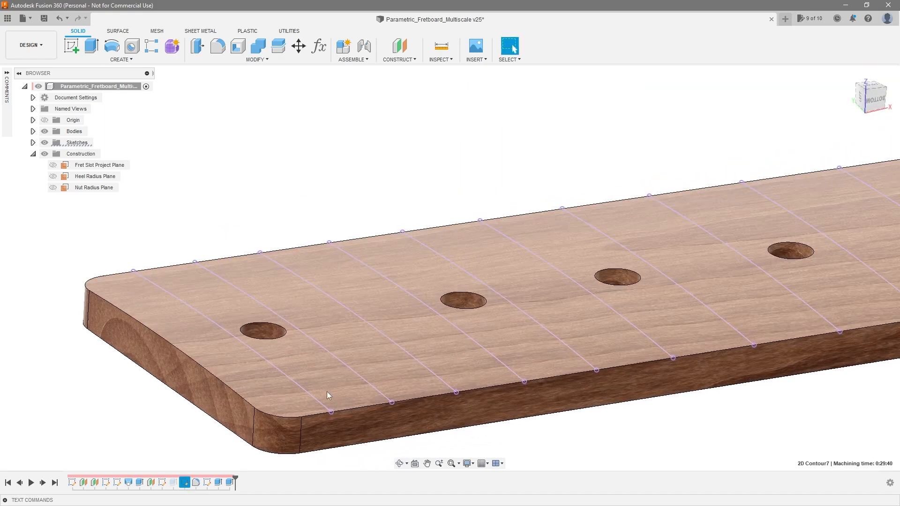
scroll(334, 389, "down", 5)
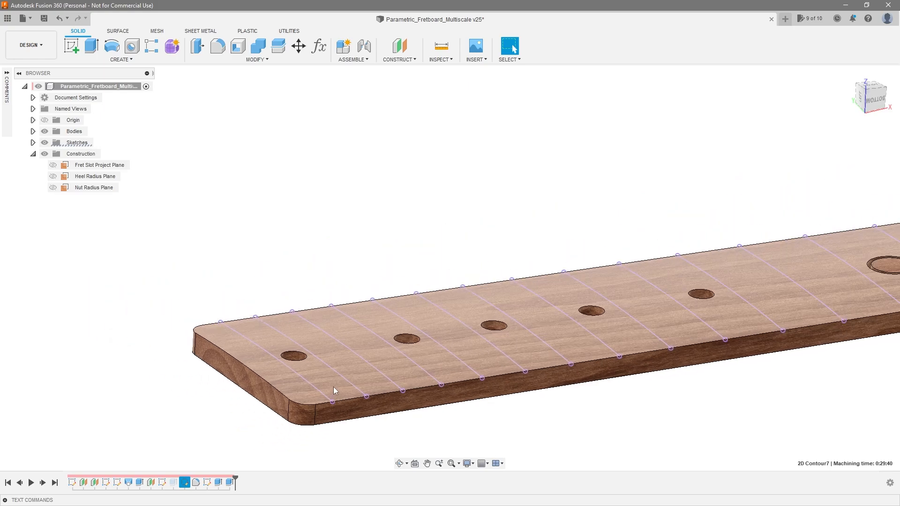
scroll(447, 387, "up", 2)
middle_click_drag(447, 387, 468, 370, "shift")
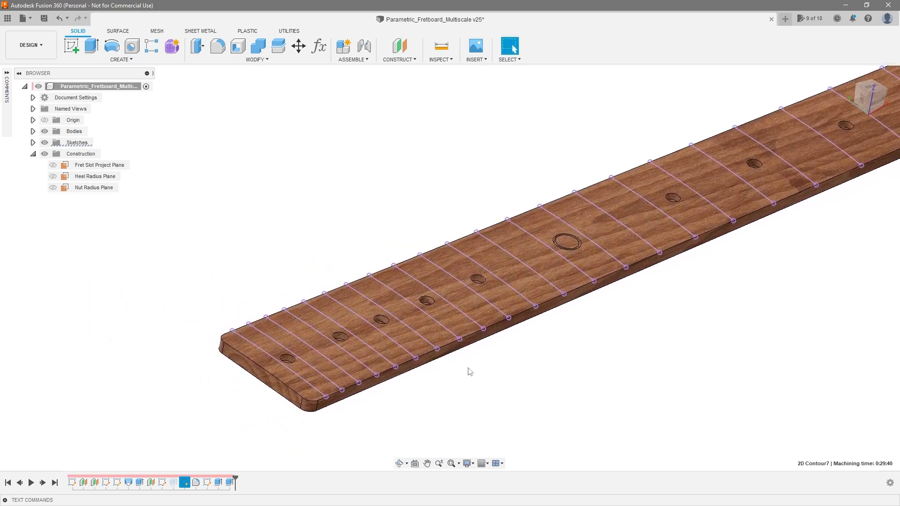
scroll(506, 346, "down", 2)
scroll(498, 343, "up", 2)
scroll(492, 340, "down", 3)
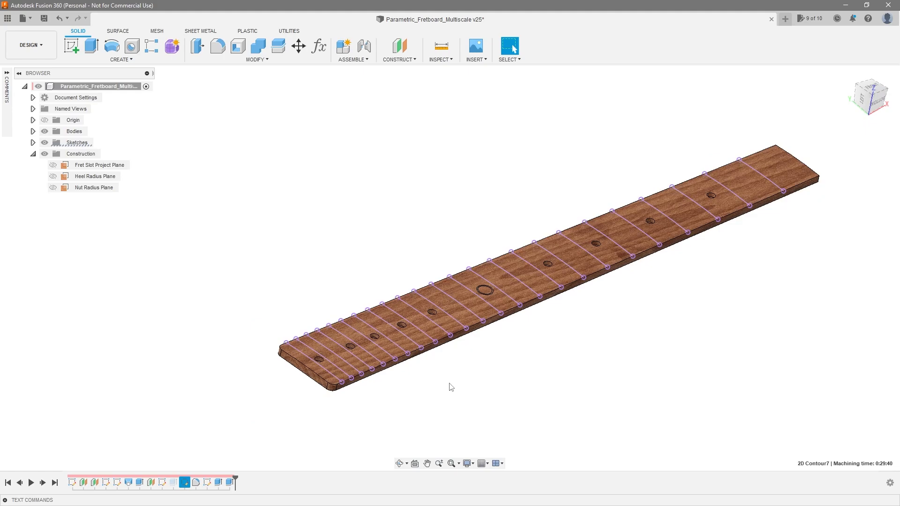
scroll(313, 391, "up", 5)
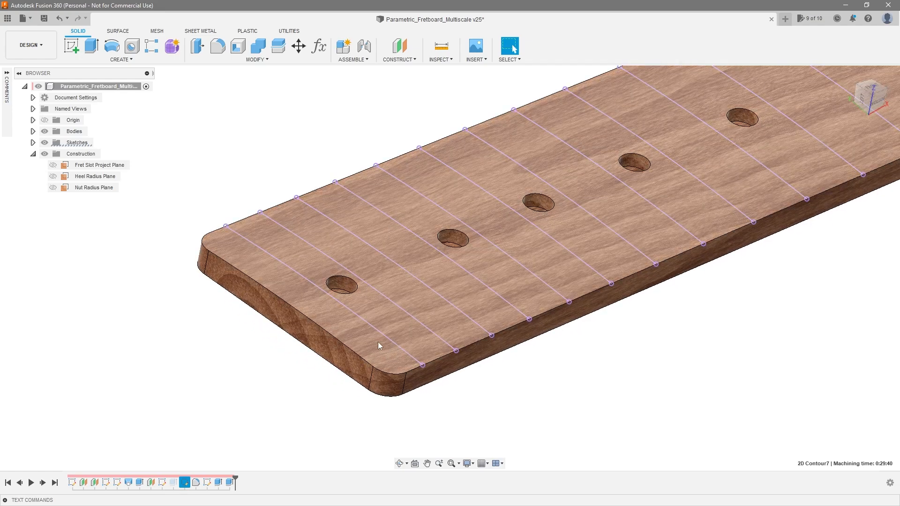
middle_click_drag(396, 317, 526, 374, "shift")
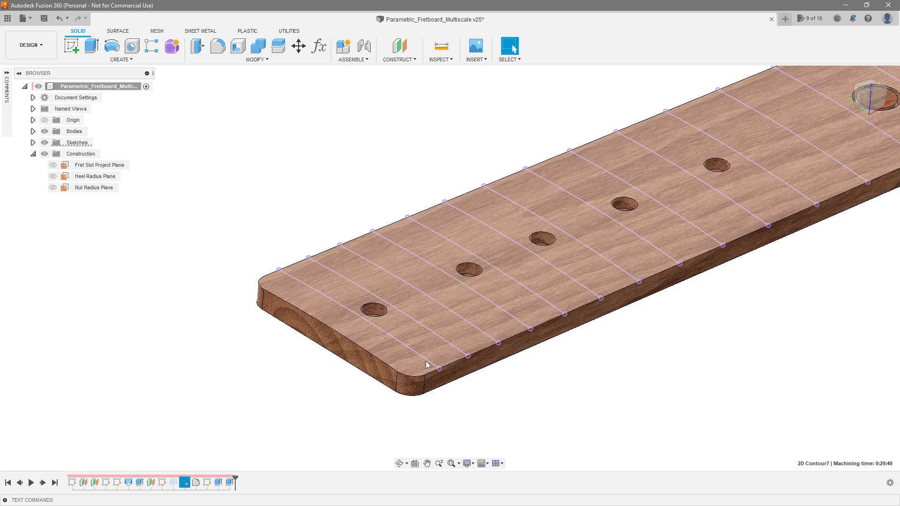
scroll(412, 397, "down", 3)
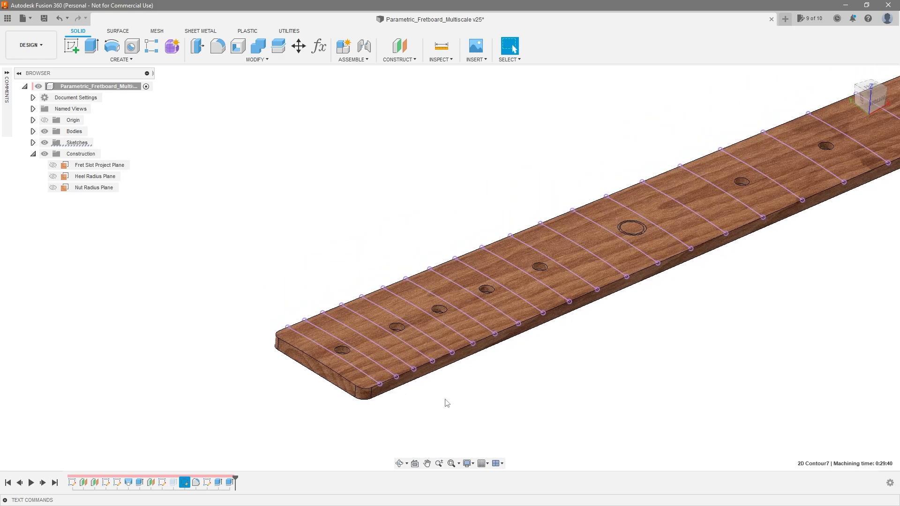
scroll(447, 403, "up", 2)
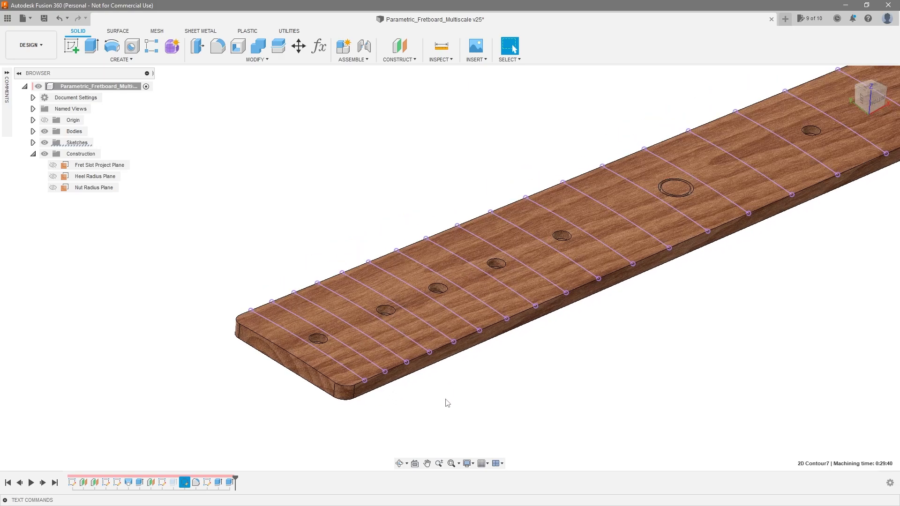
- Return to the Manufacture workspace and regenerate all toolpaths in Setup5
left_click(30, 44)
left_click(47, 151)
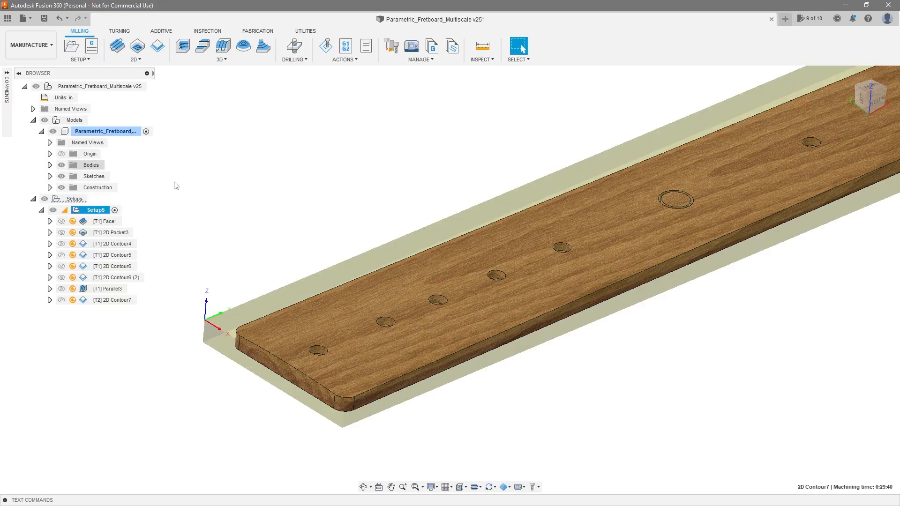
left_click(201, 301)
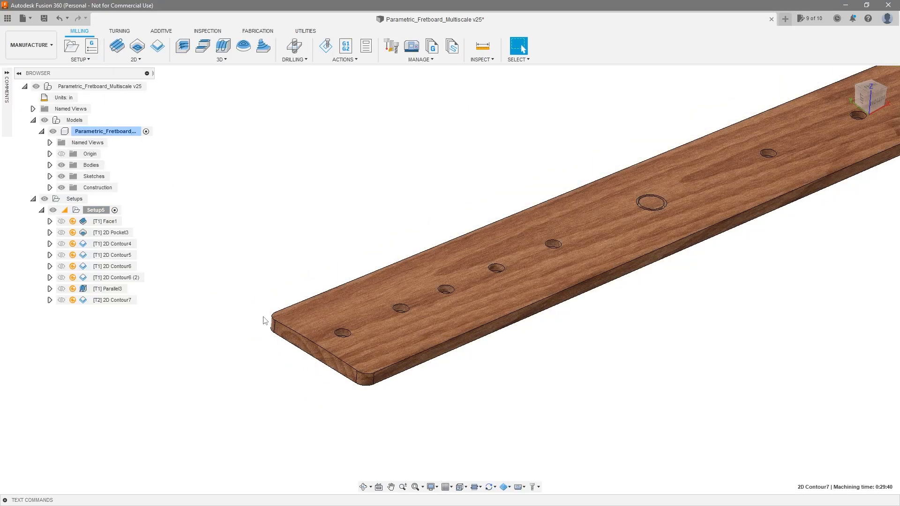
right_click(102, 211)
left_click(143, 73)
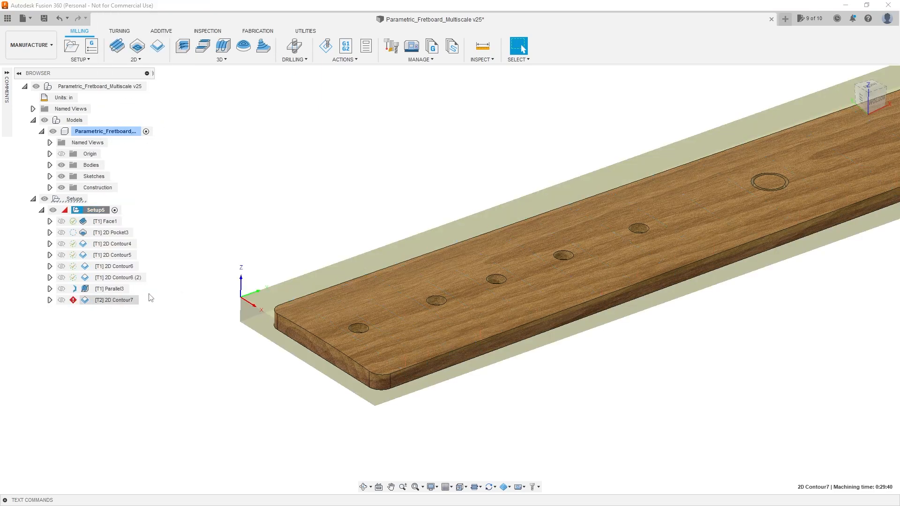
- Suppress the 2D Contour7 fret slot operation in Setup5
left_click(244, 244)
left_click(125, 301)
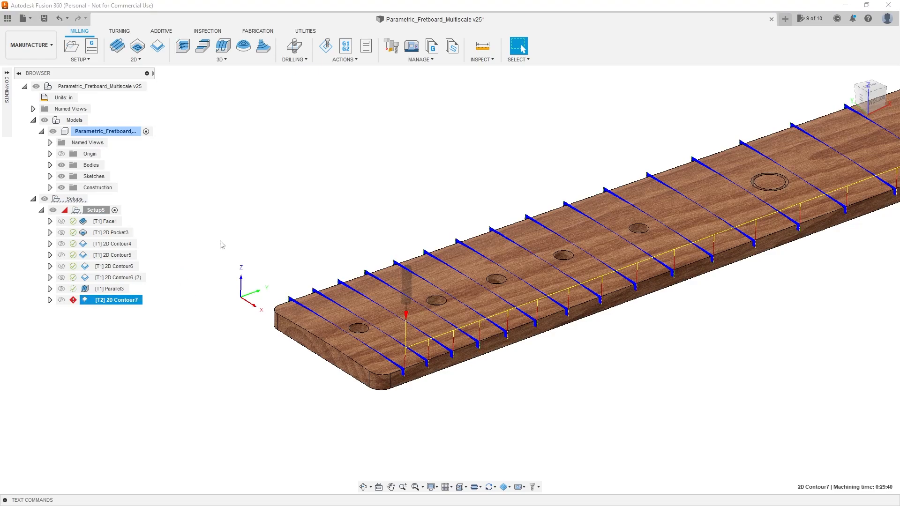
right_click(126, 300)
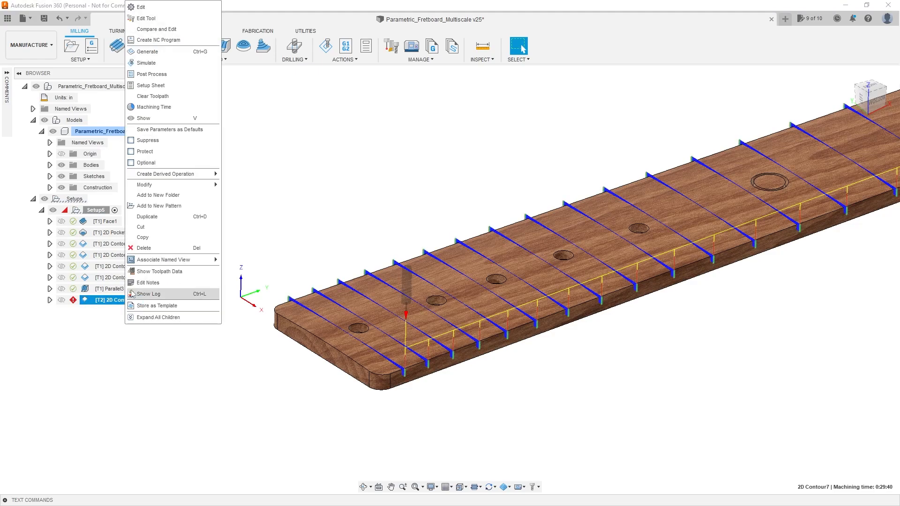
left_click(146, 140)
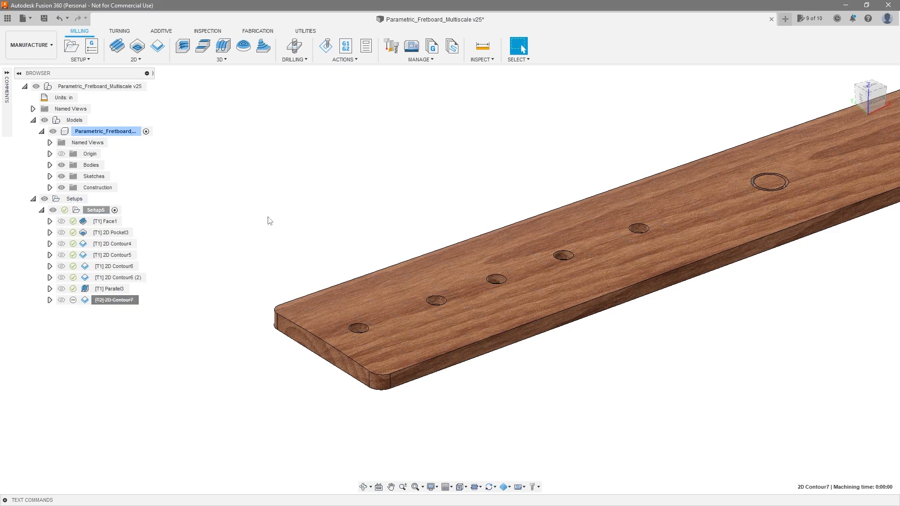
- Start a 2D Trace operation in Setup5 and show the Fret Slot Project (CAM) sketch on the fretboard
scroll(473, 347, "up", 1)
middle_click_drag(473, 348, 501, 358, "shift")
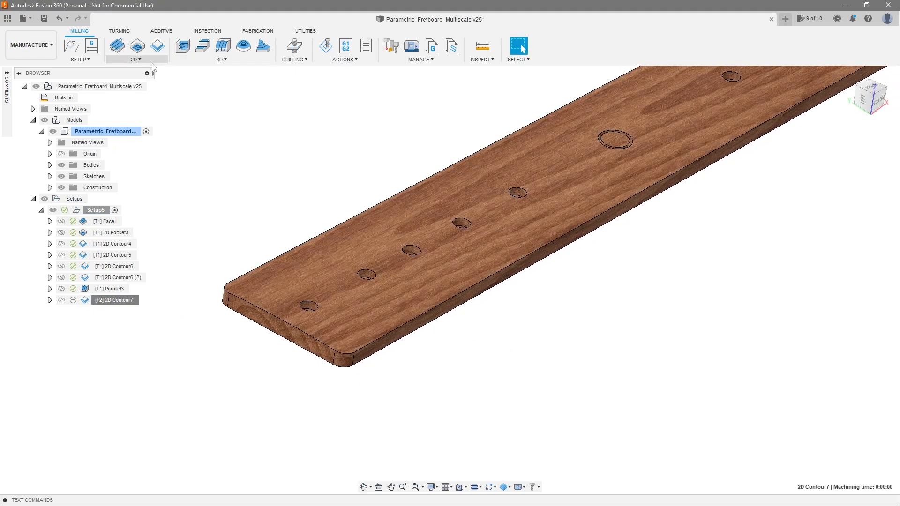
left_click(151, 61)
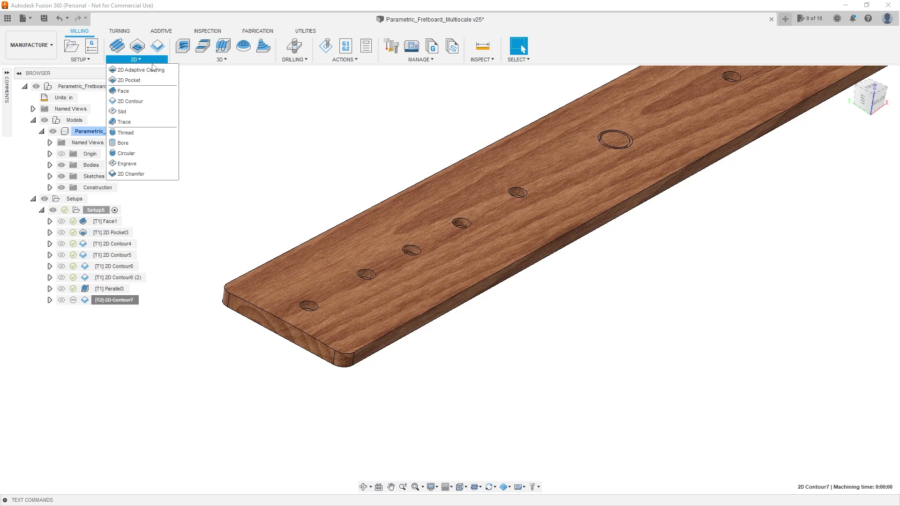
left_click(149, 123)
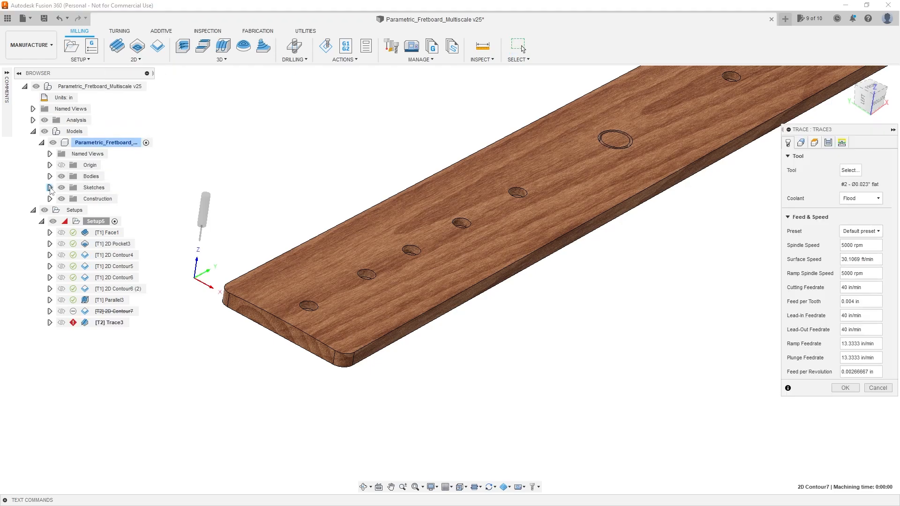
left_click(49, 187)
left_click(70, 244)
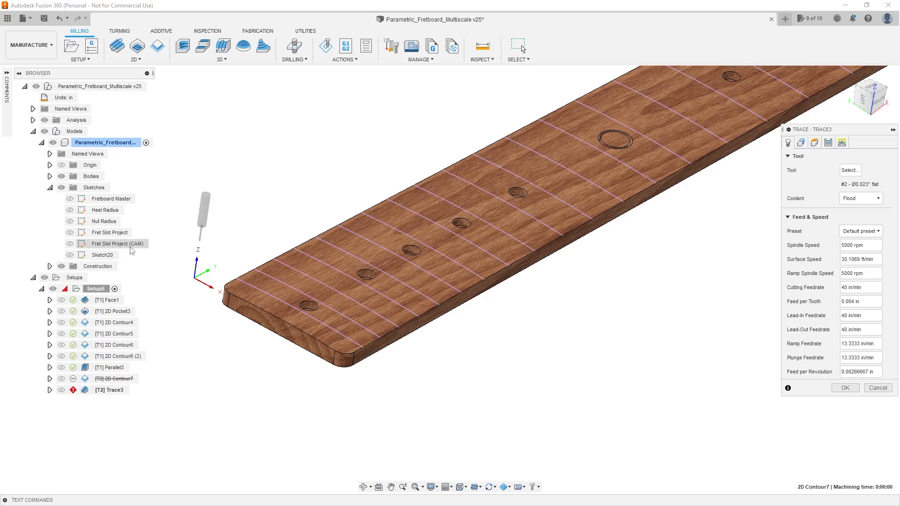
- Examine how the CAM sketch's fret lines run across the fretboard's curved surface from edge to edge
middle_click_drag(408, 334, 246, 302, "shift")
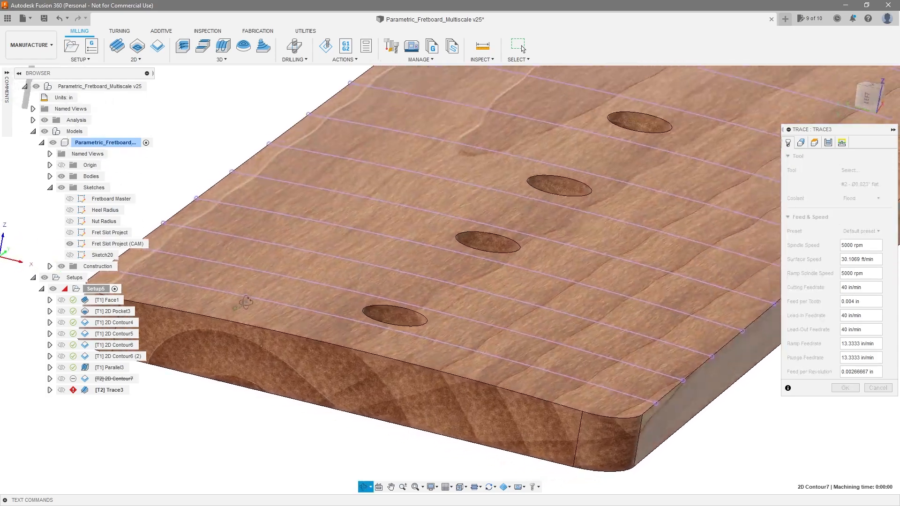
scroll(247, 300, "down", 10)
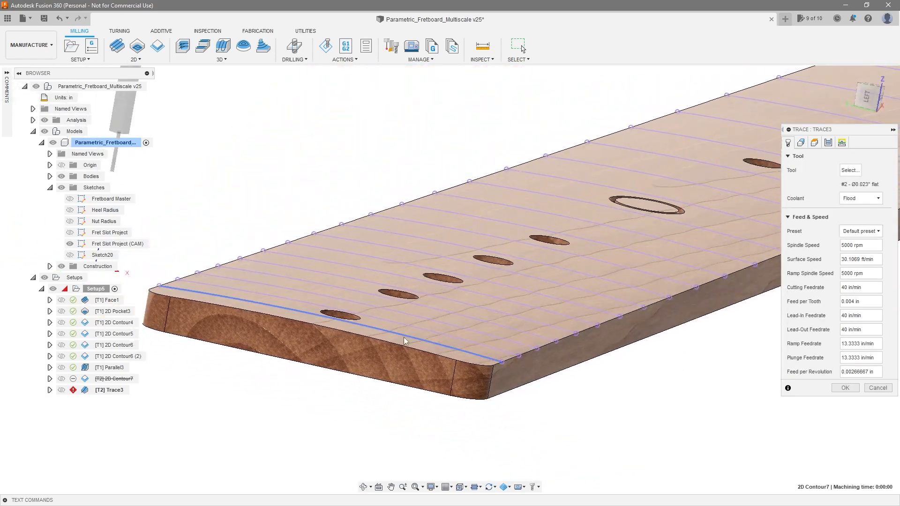
middle_click_drag(493, 361, 524, 361, "shift")
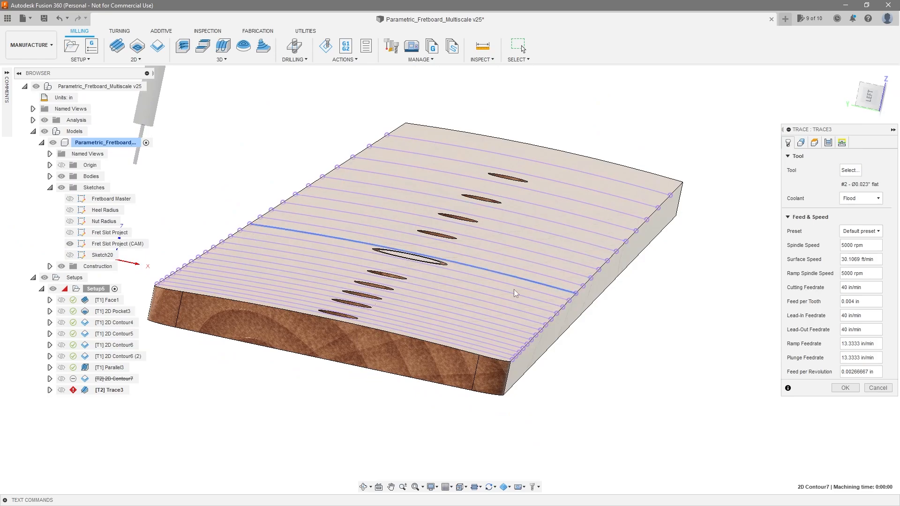
scroll(513, 289, "down", 4)
middle_click_drag(580, 328, 543, 355, "shift")
scroll(612, 282, "down", 5)
scroll(459, 403, "up", 2)
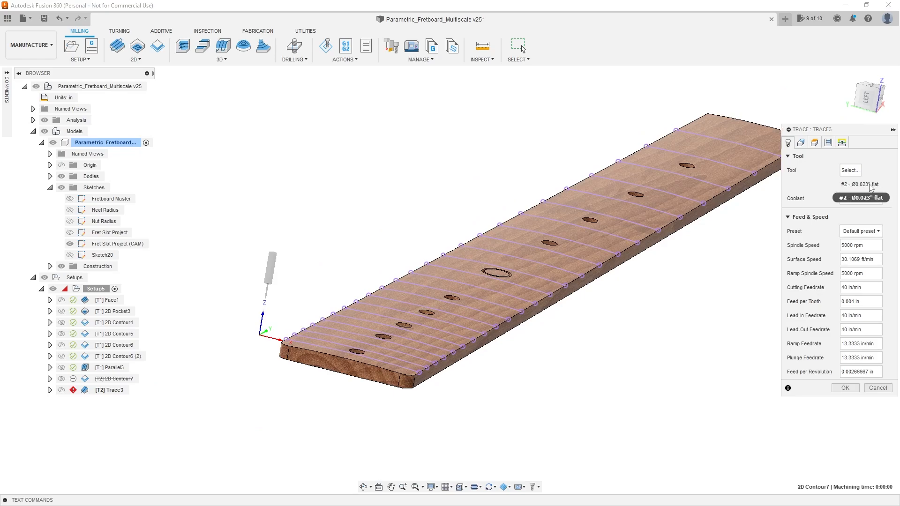
- Clear the trial curve selection in the Trace geometry and hide the fretboard's bodies to expose only the fret lines
left_click(800, 143)
scroll(310, 369, "up", 5)
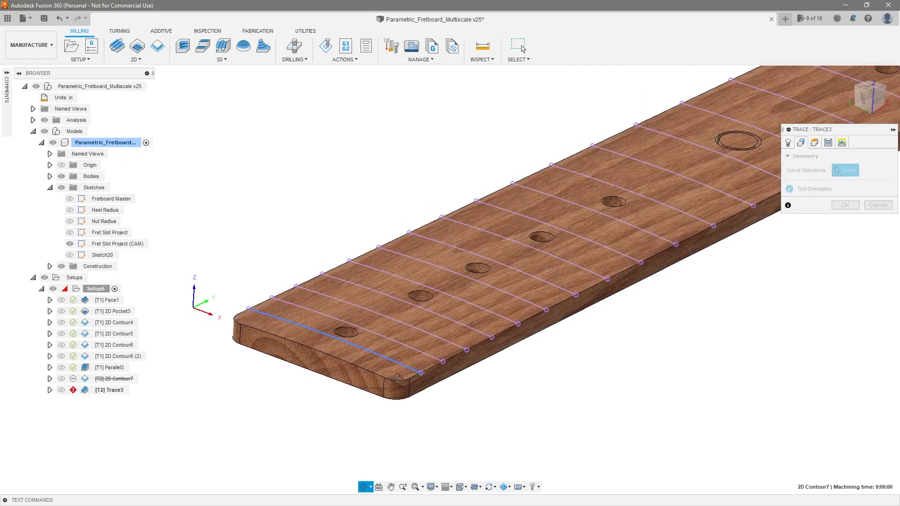
left_click(409, 364)
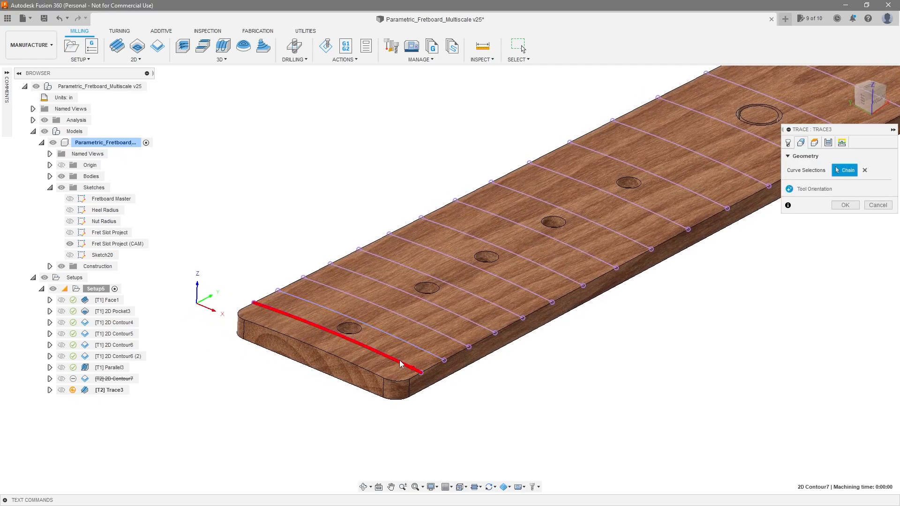
left_click(866, 172)
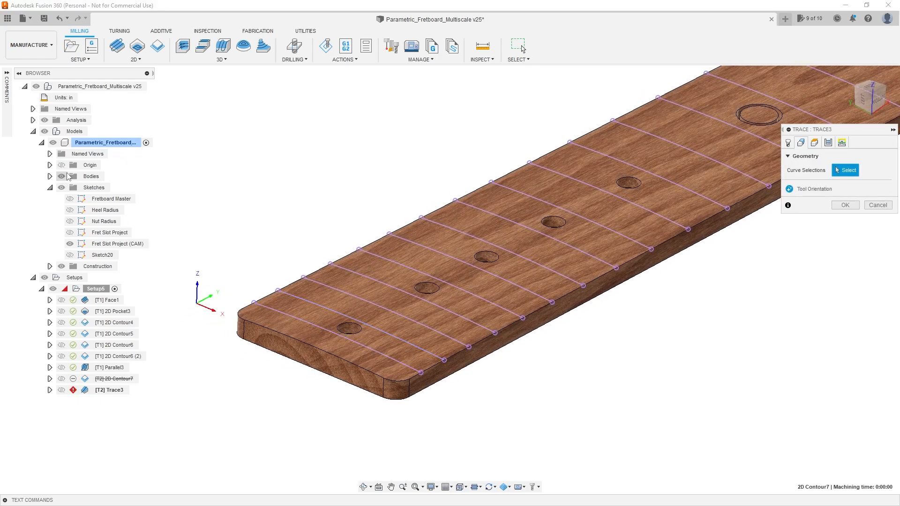
left_click(61, 176)
scroll(523, 277, "down", 3)
middle_click_drag(523, 277, 591, 299, "shift")
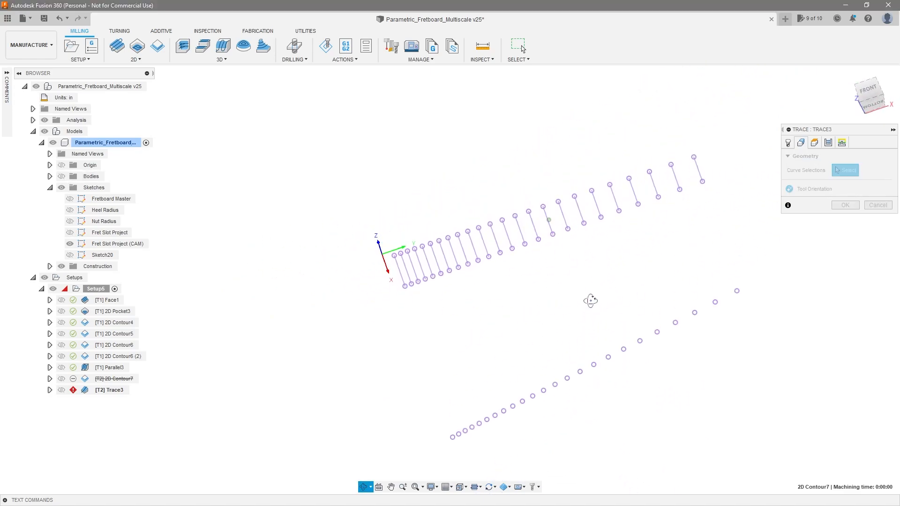
- Select all 24 fret lines as curve chains for the Trace, working from the widely spaced end to the closely spaced end
left_click(699, 177)
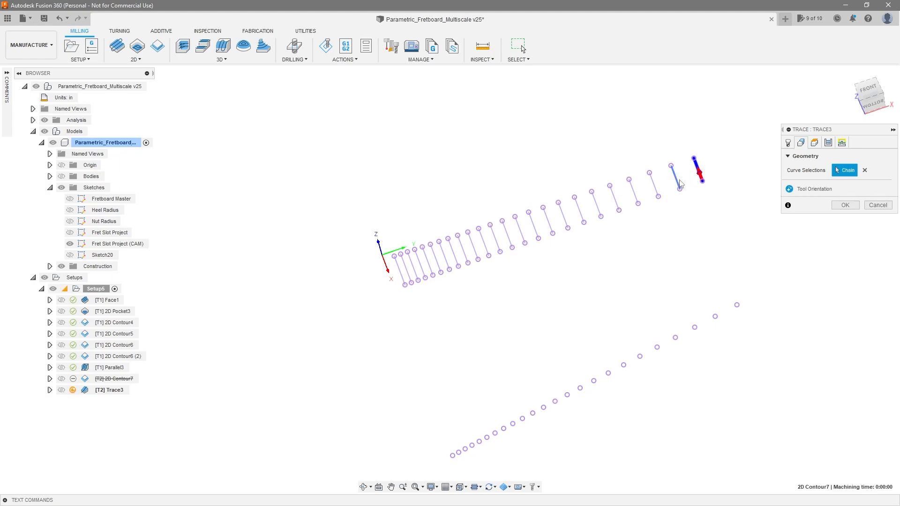
left_click(675, 177)
left_click(654, 185)
left_click(635, 196)
left_click(614, 199)
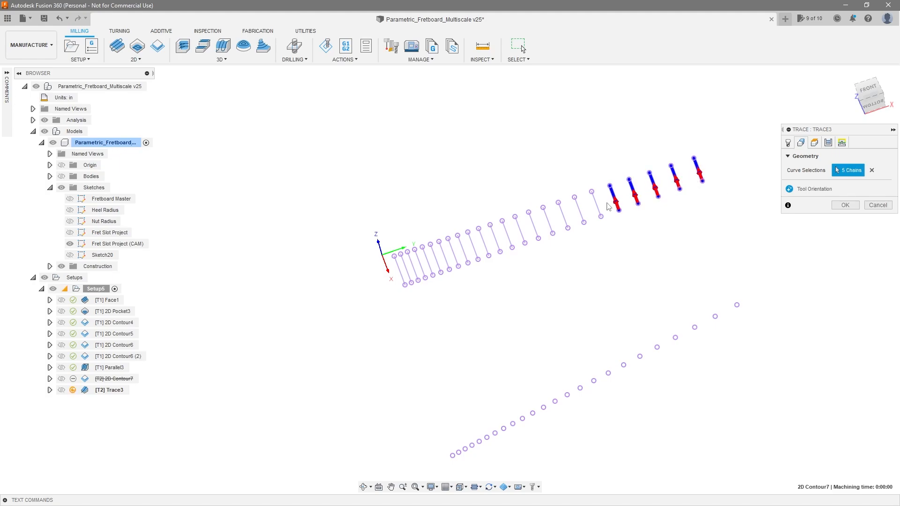
left_click(597, 204)
left_click(579, 210)
left_click(564, 217)
left_click(548, 224)
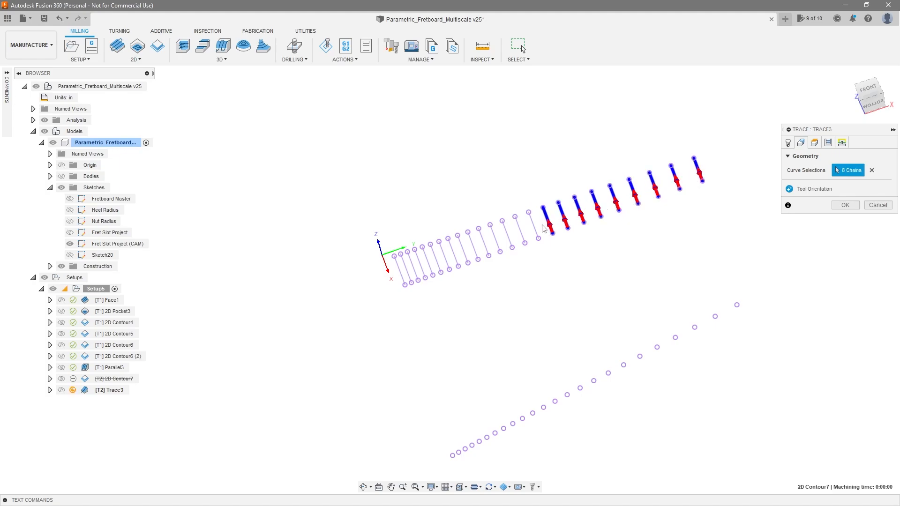
left_click(535, 228)
left_click(521, 234)
left_click(507, 240)
left_click(495, 241)
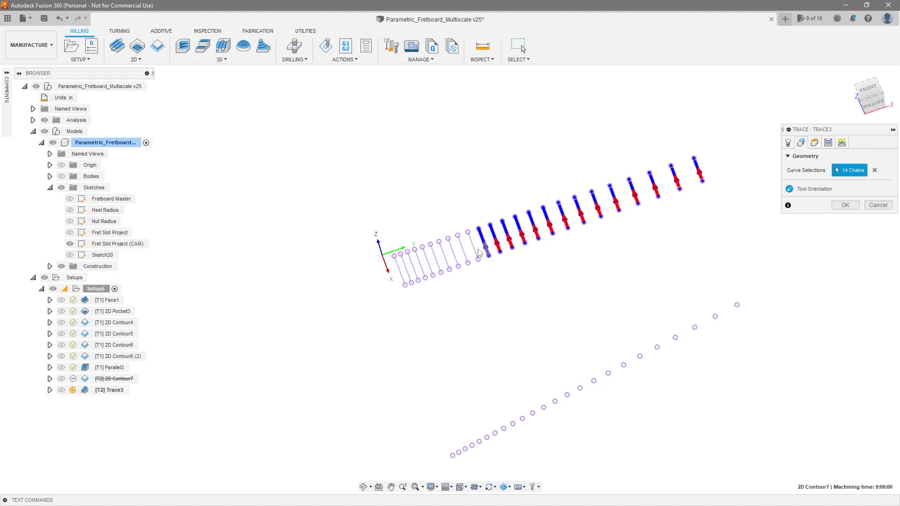
left_click(484, 246)
left_click(473, 250)
left_click(465, 255)
left_click(456, 259)
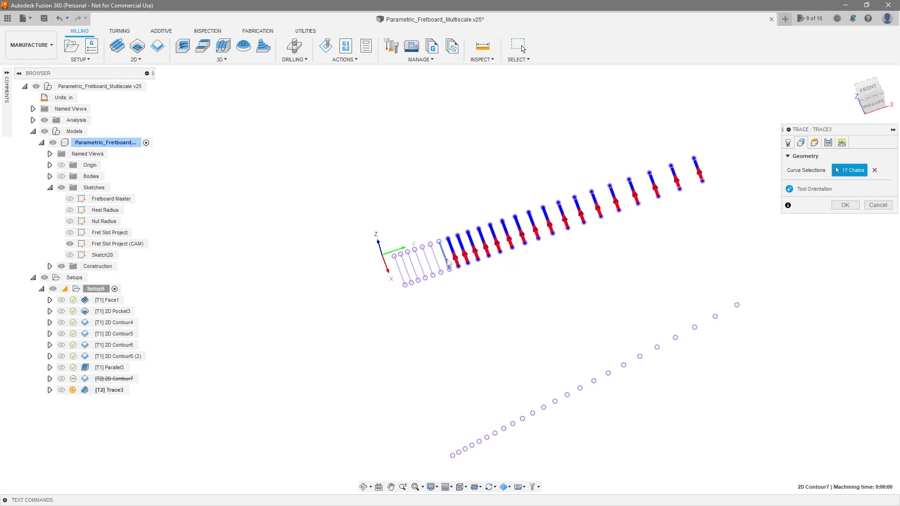
left_click(446, 263)
left_click(436, 267)
left_click(430, 270)
left_click(423, 271)
left_click(415, 274)
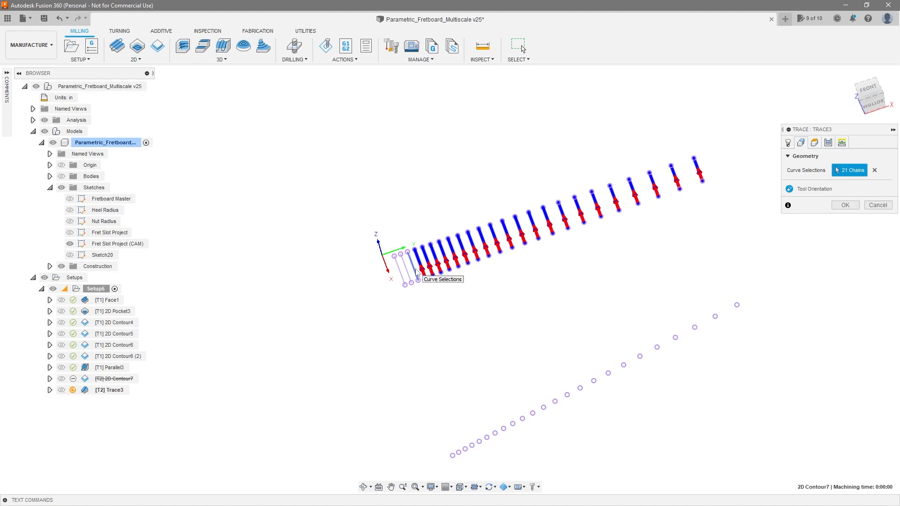
left_click(408, 277)
left_click(401, 276)
middle_click_drag(473, 276, 744, 180, "shift")
scroll(744, 181, "up", 2)
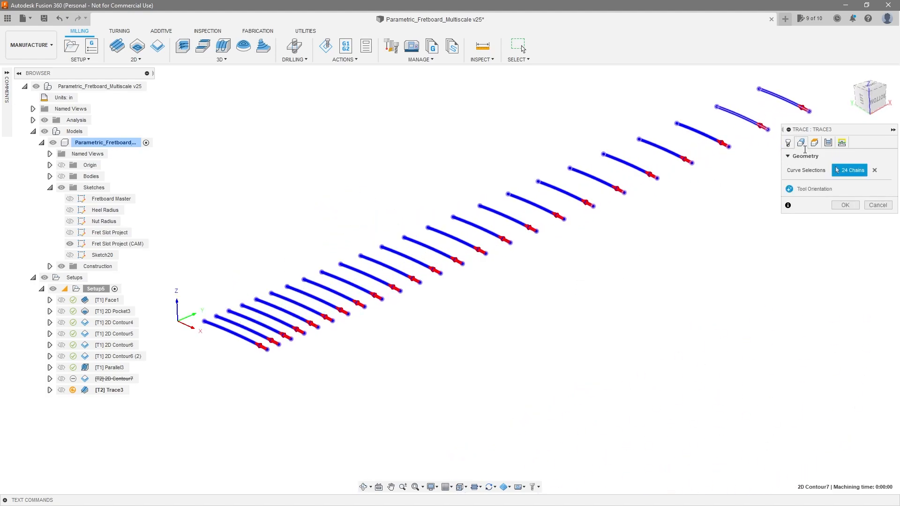
- Show the fretboard's bodies again and review the clearance, retract and feed heights of the Trace
left_click(814, 142)
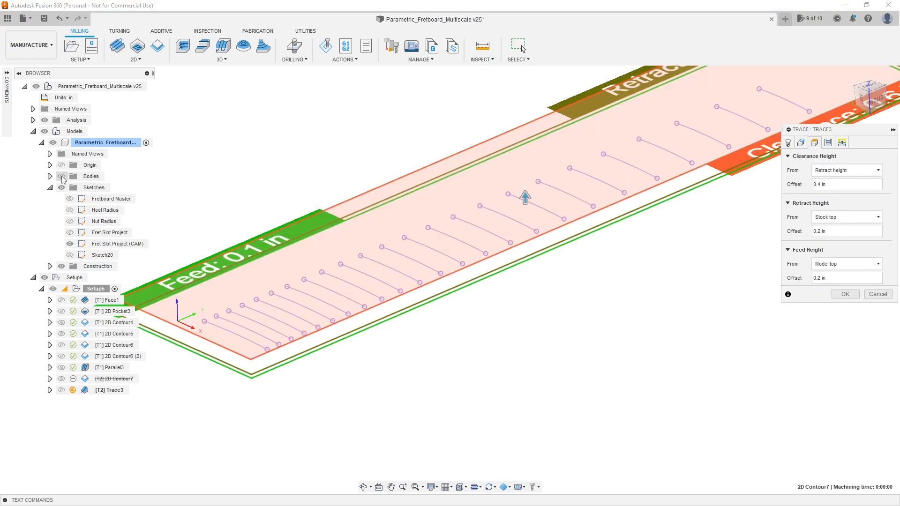
left_click(61, 176)
scroll(504, 281, "down", 3)
scroll(427, 307, "up", 4)
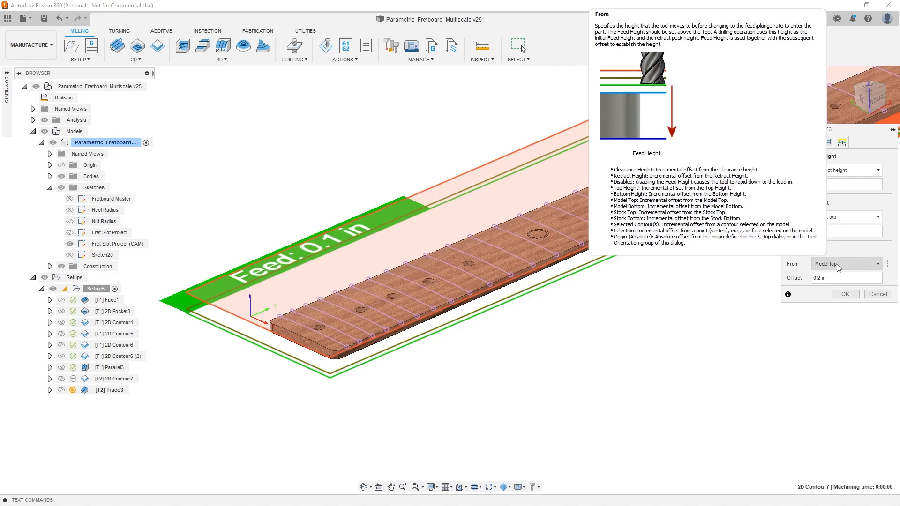
- Review the Trace's passes settings and examine the selected fret lines at the end with the closest fret spacing
left_click(831, 143)
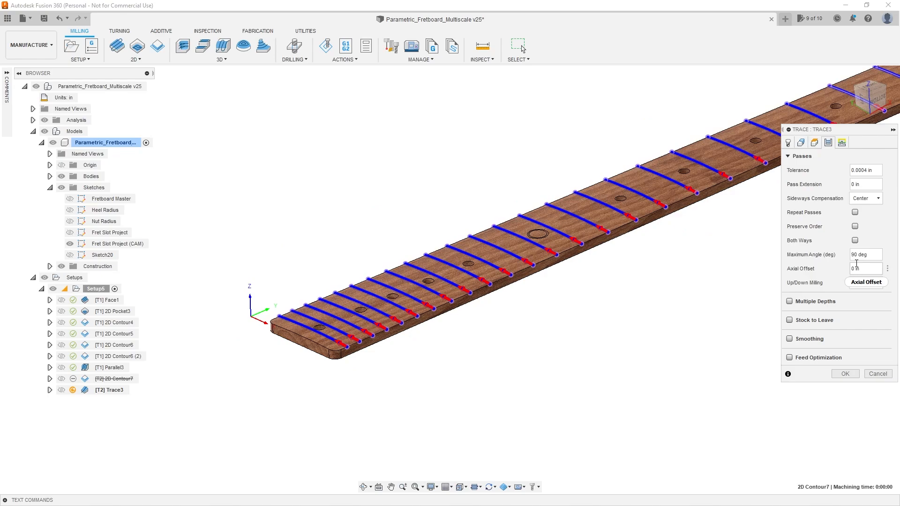
scroll(572, 304, "down", 2)
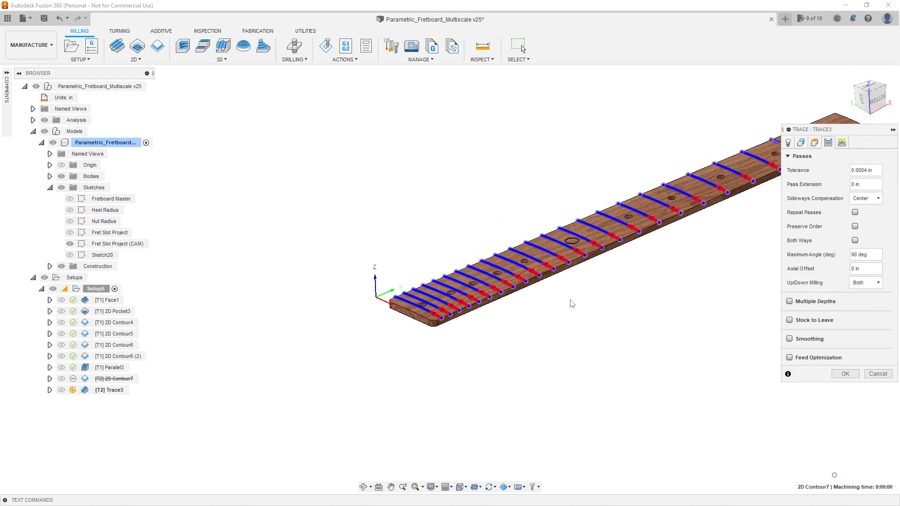
scroll(571, 304, "up", 5)
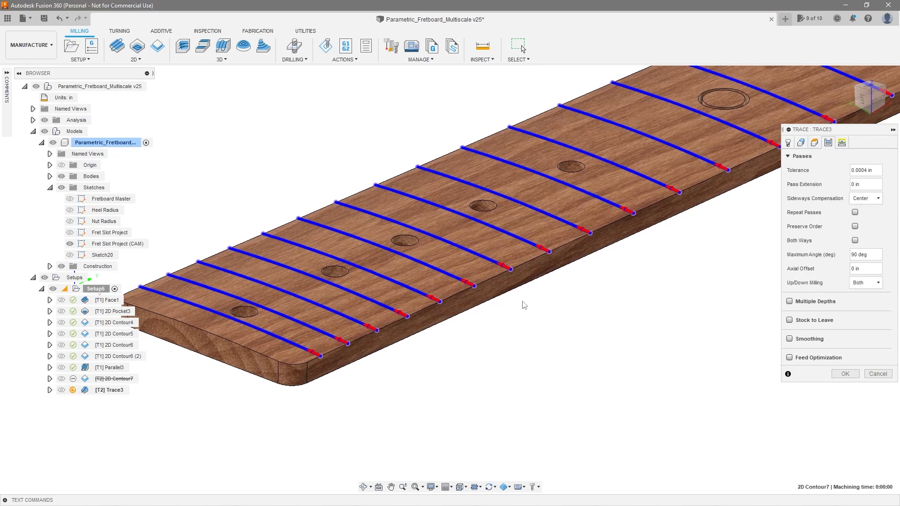
scroll(524, 305, "down", 3)
scroll(465, 351, "up", 3)
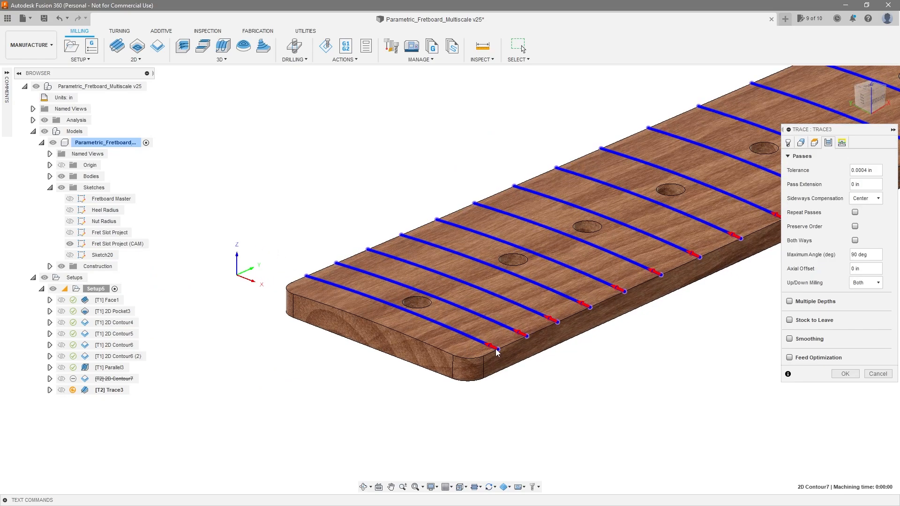
scroll(493, 353, "up", 2)
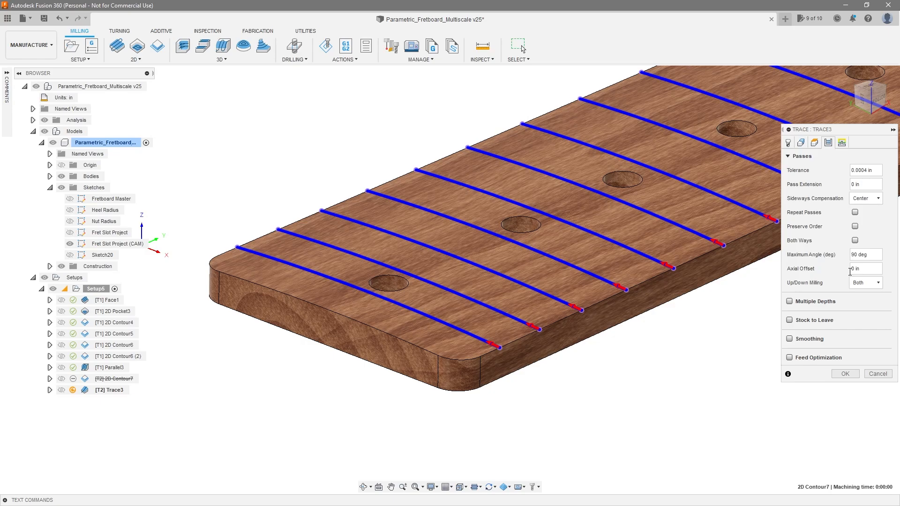
- Leave the Trace's axial offset at 0 in and create the operation
left_click_drag(870, 268, 830, 267)
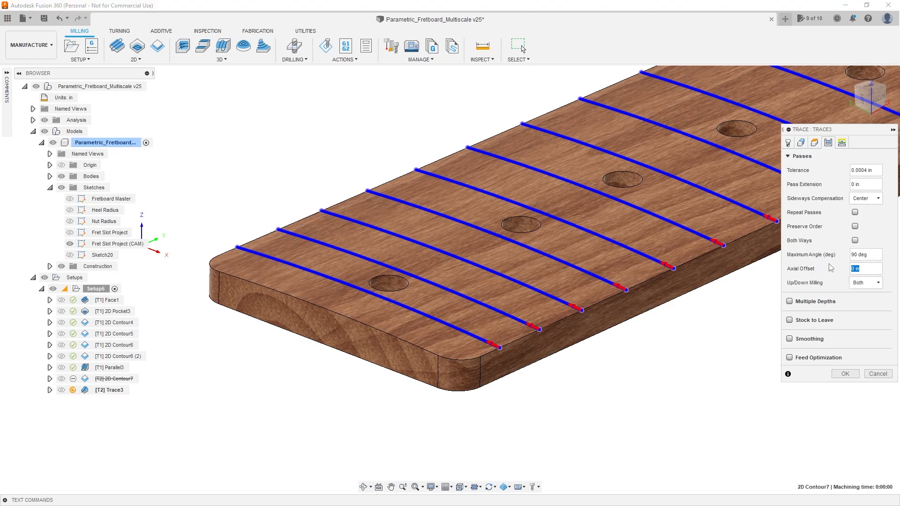
scroll(560, 316, "down", 2)
scroll(489, 383, "up", 3)
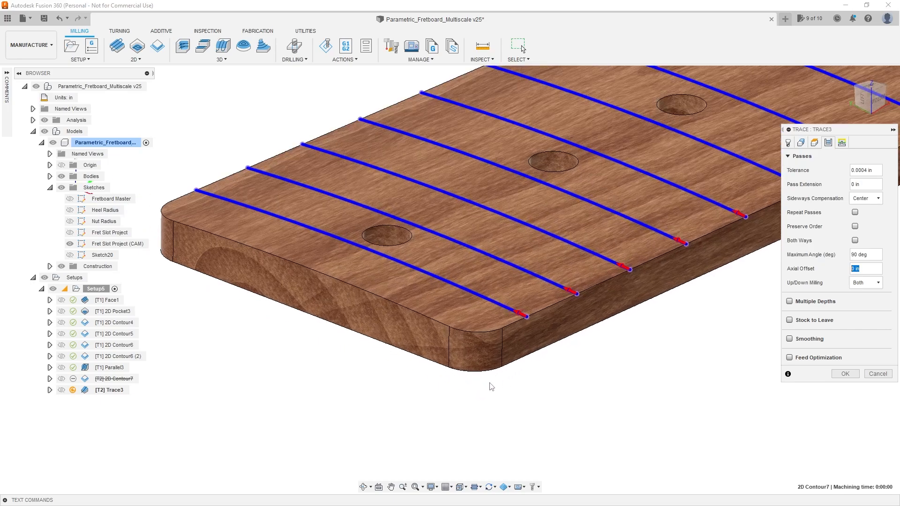
scroll(541, 352, "up", 3)
middle_click_drag(543, 352, 542, 351, "shift")
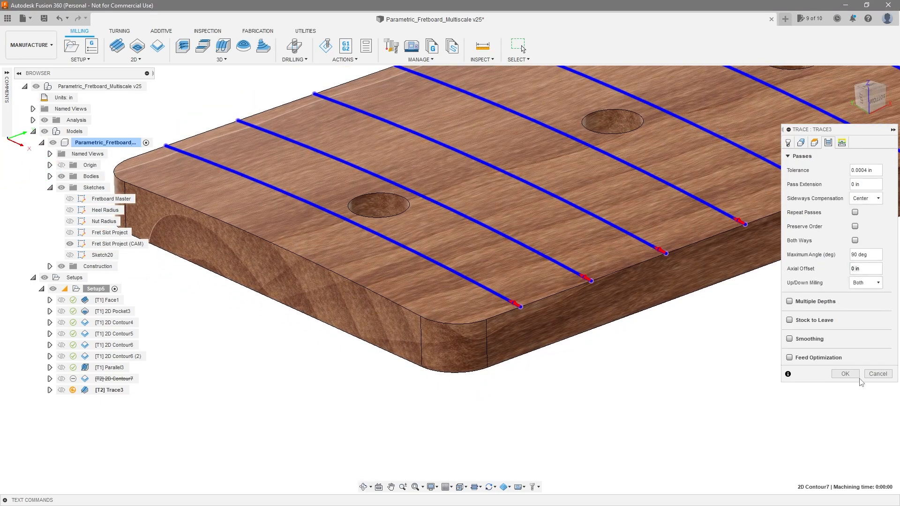
left_click(846, 373)
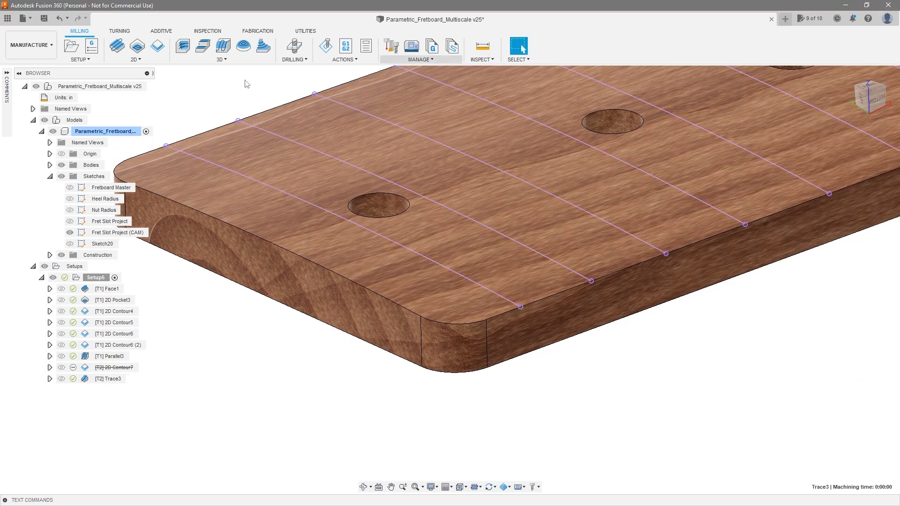
- Switch to the Design workspace and unsuppress the extruded cut feature that forms the fret slots
scroll(402, 173, "down", 2)
left_click(33, 46)
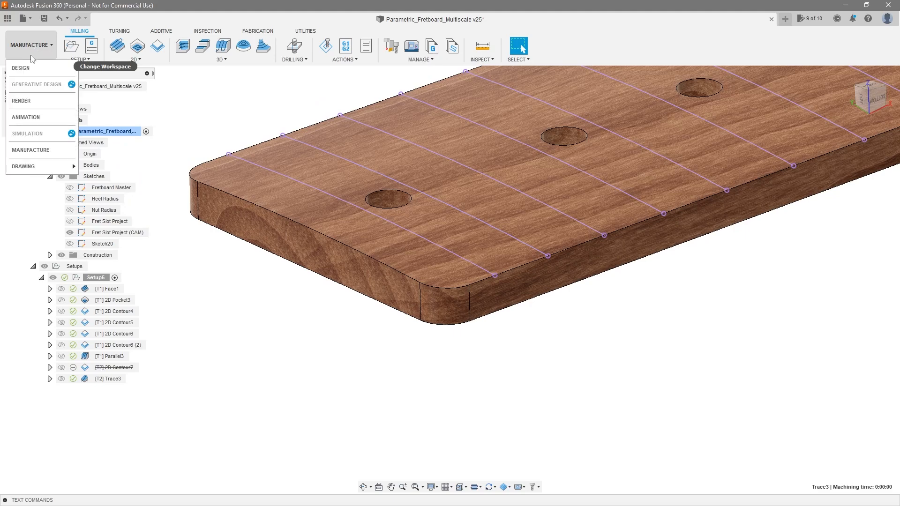
left_click(42, 66)
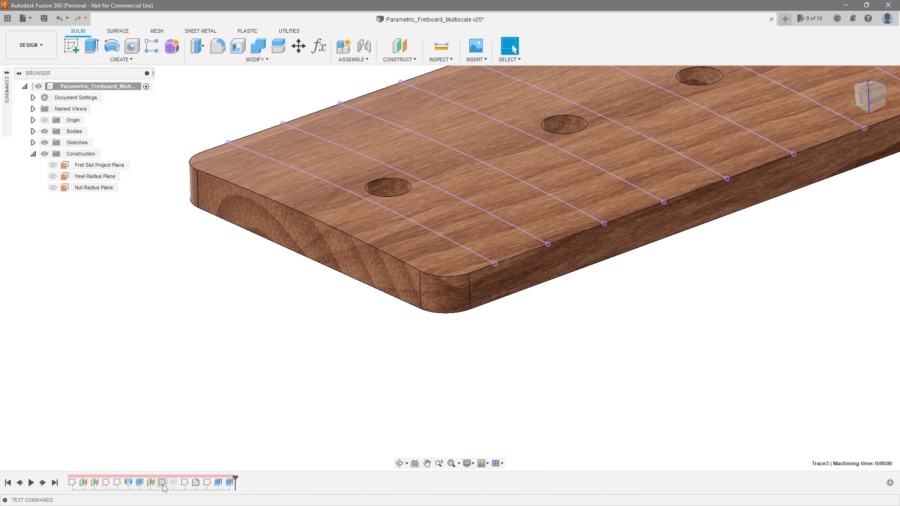
right_click(172, 484)
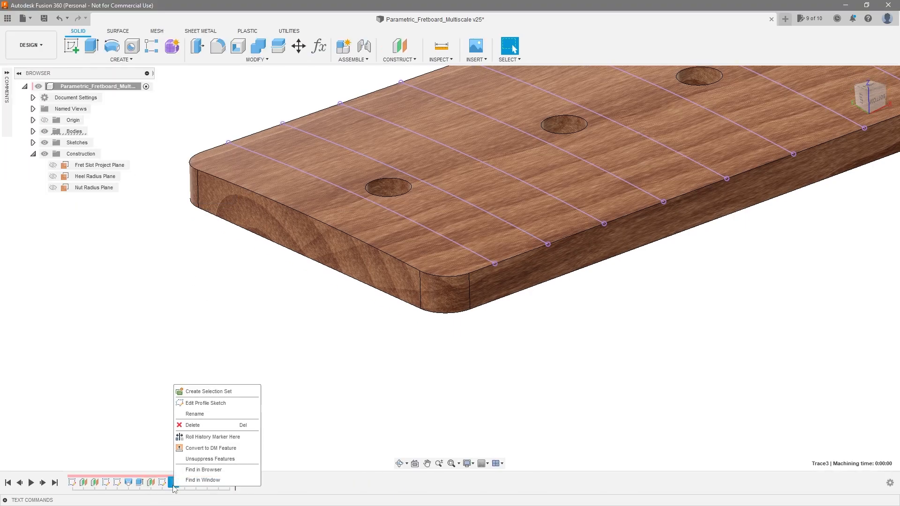
left_click(209, 459)
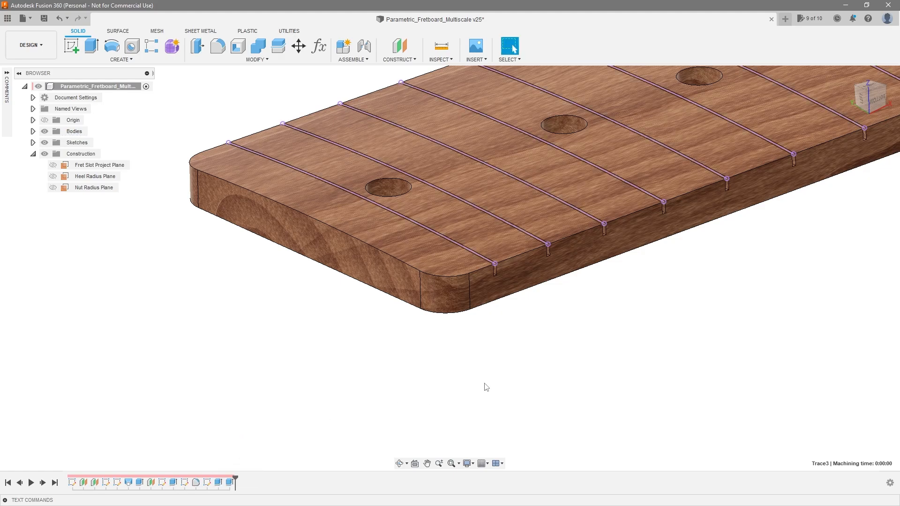
- Measure the depth edge of the end fret slot on the fretboard's side face
left_click(442, 47)
scroll(445, 223, "up", 5)
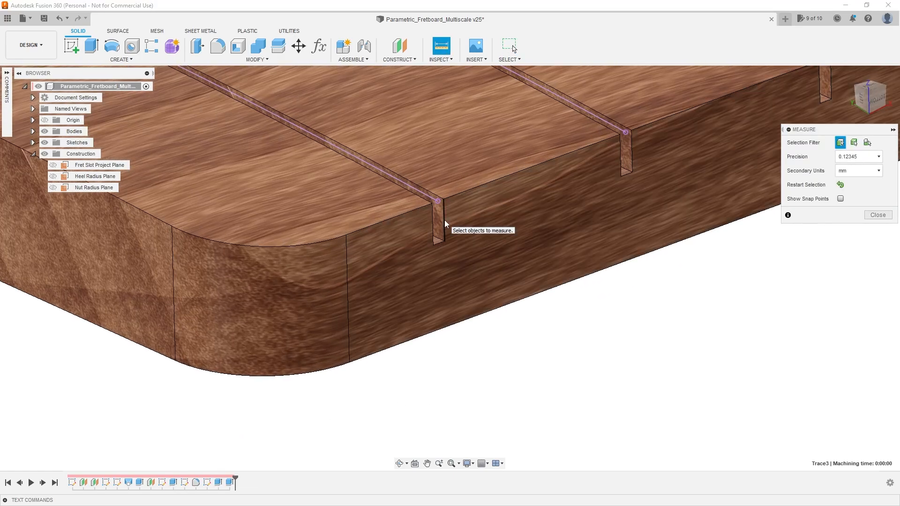
left_click(444, 221)
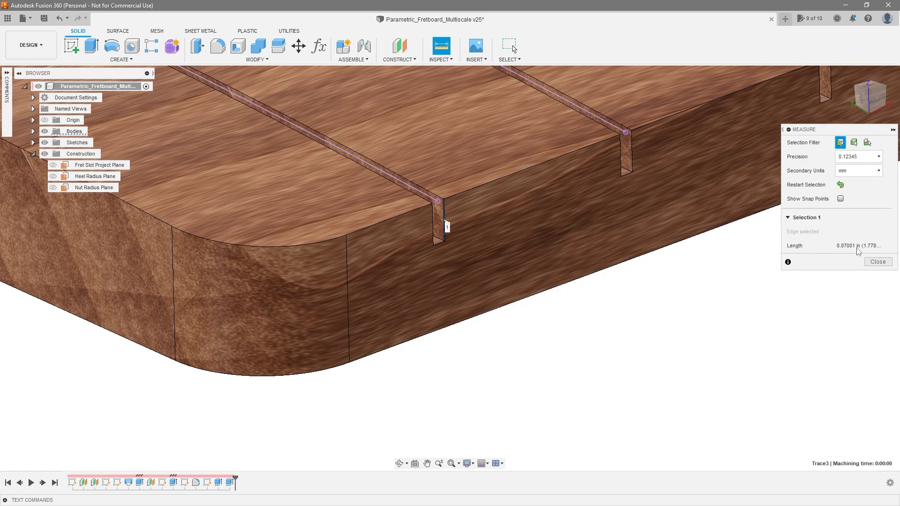
key("Escape")
scroll(343, 294, "down", 2)
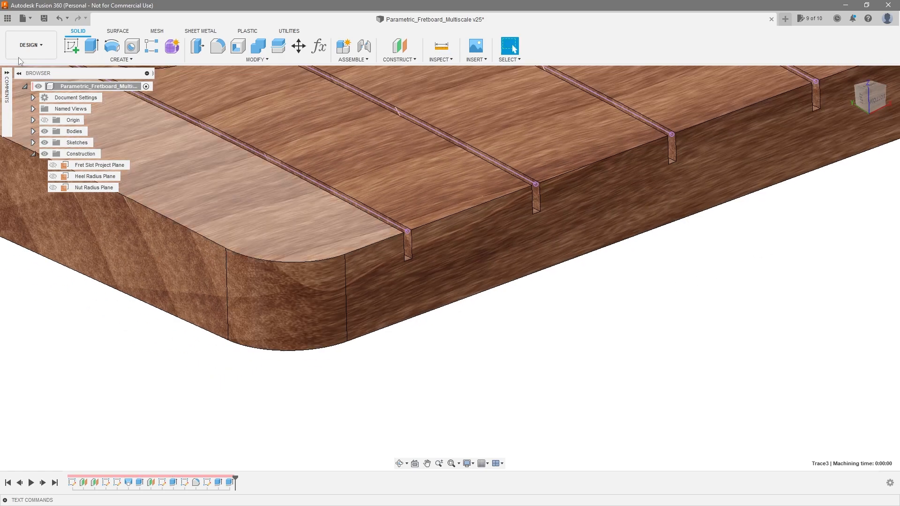
- Suppress the extruded cut feature that forms the fret slots and return to the Manufacture workspace
left_click(23, 47)
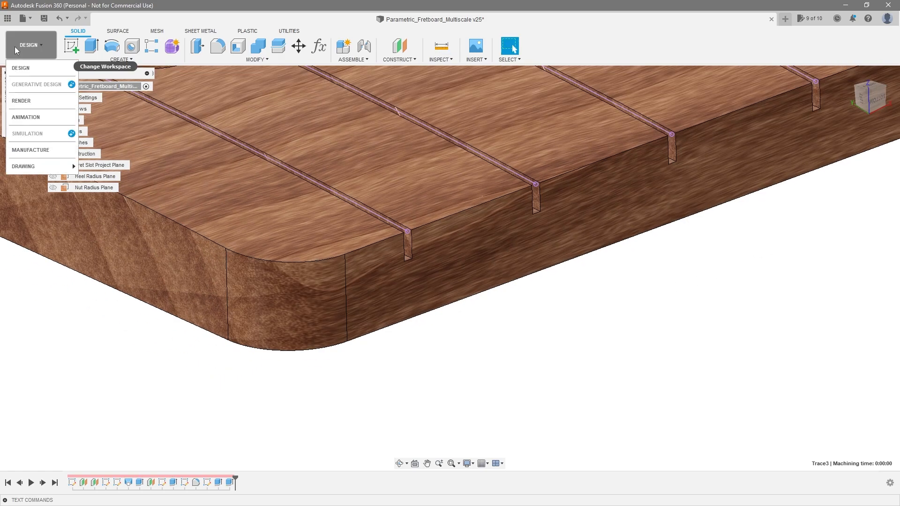
right_click(174, 486)
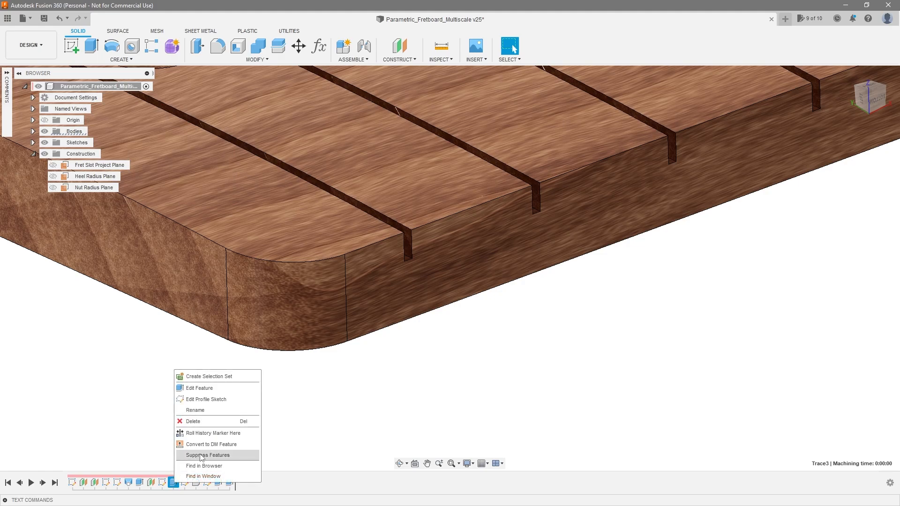
left_click(201, 457)
left_click(44, 52)
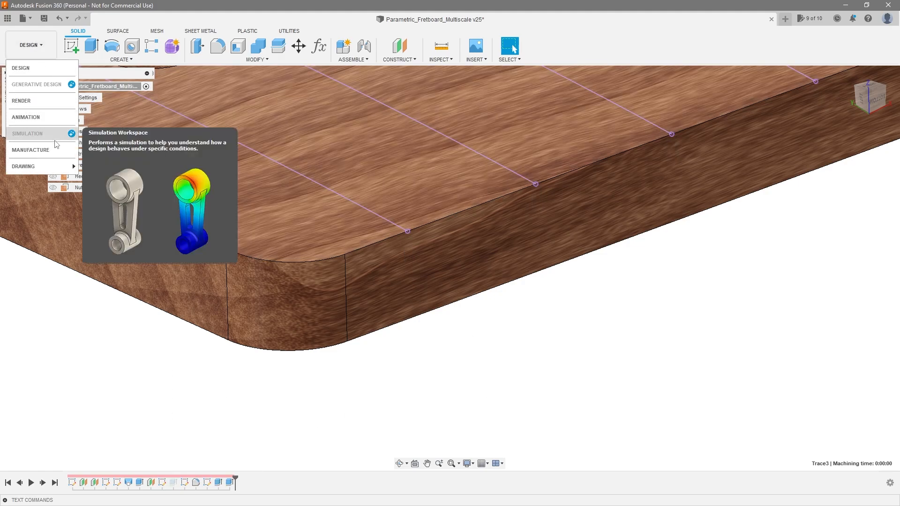
left_click(47, 150)
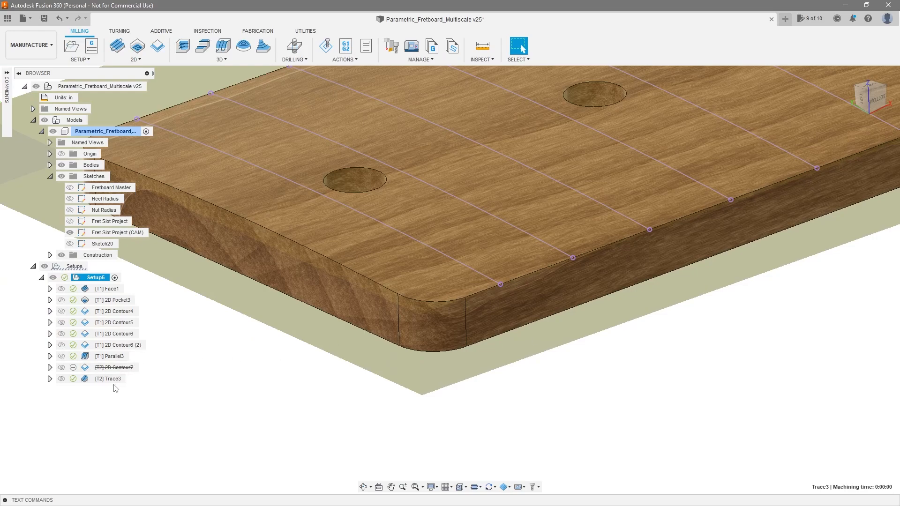
- Set the Trace3 operation's axial offset to -0.07 in and inspect the regenerated toolpath along the fret slots
right_click(114, 380)
left_click(160, 65)
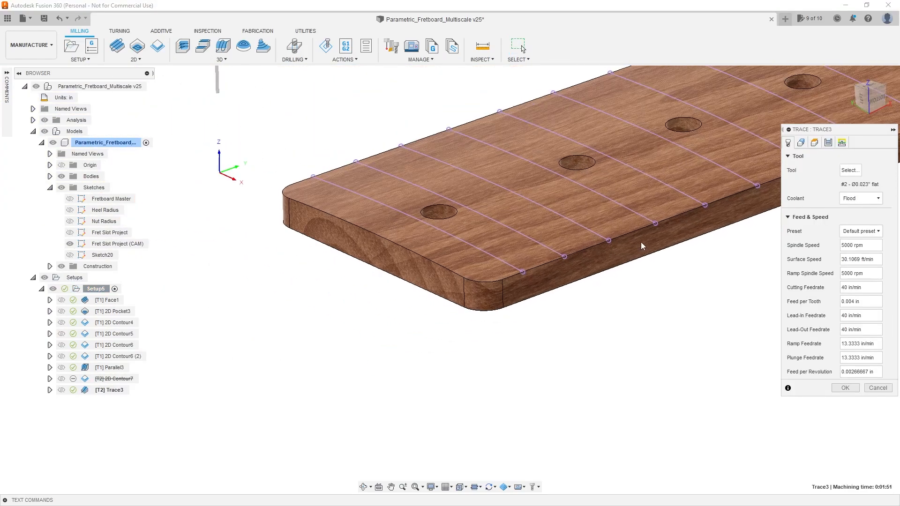
left_click(828, 142)
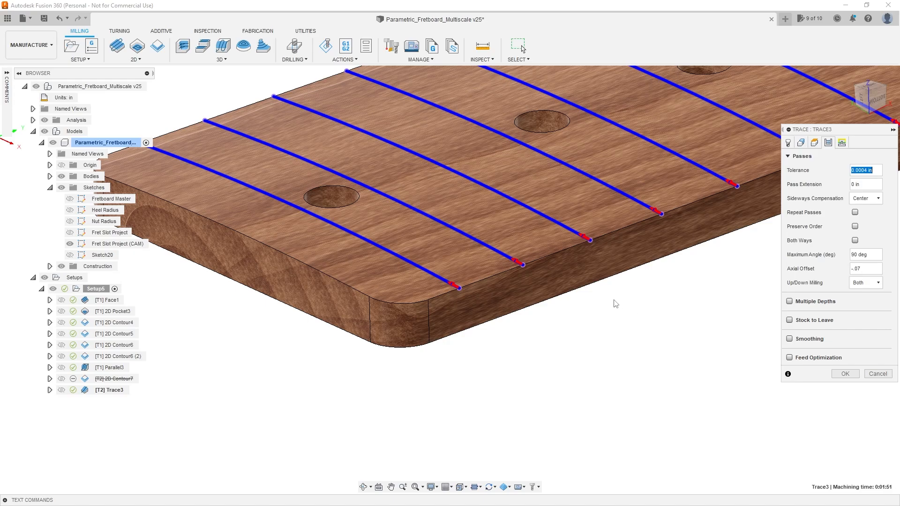
middle_click_drag(616, 304, 622, 294, "shift")
left_click(845, 373)
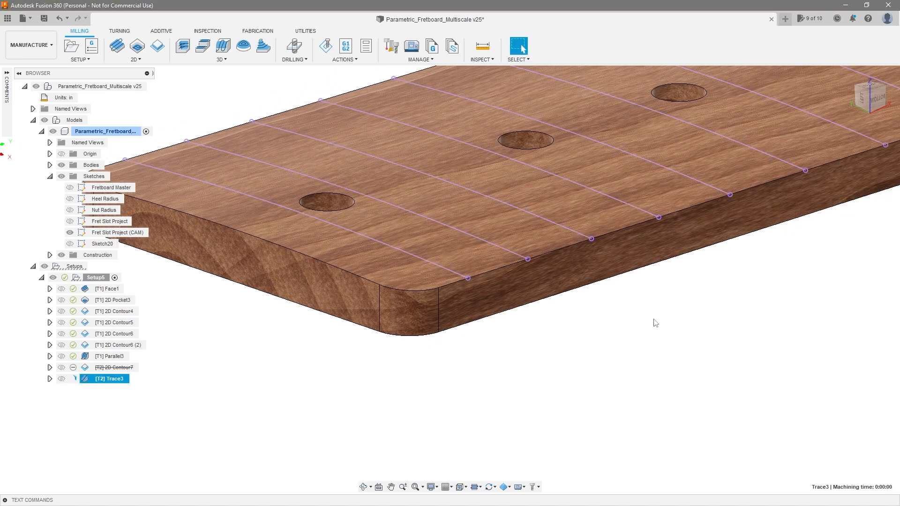
scroll(474, 286, "up", 3)
mouse_move(474, 282)
middle_mouse_down("shift")
mouse_move(459, 286)
mouse_move(476, 286)
middle_mouse_up("shift")
scroll(472, 283, "up", 4)
scroll(493, 290, "down", 5)
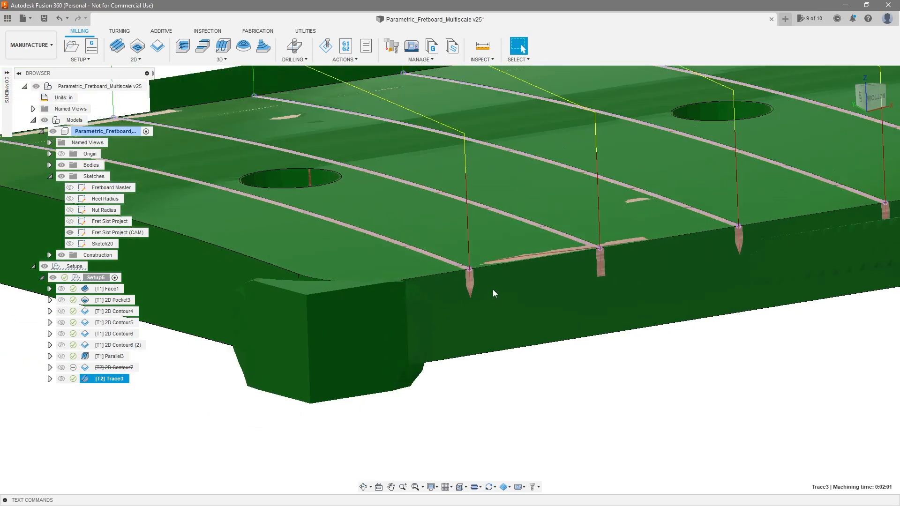
middle_click_drag(539, 319, 571, 333, "shift")
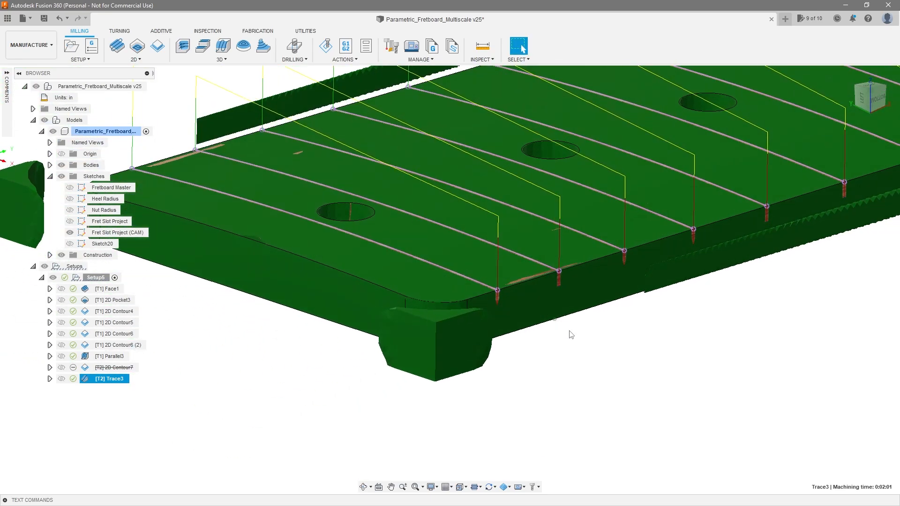
- Enable multiple depths in the passes of Trace3 with a maximum stepdown of 0.005 in and regenerate the toolpath
right_click(117, 379)
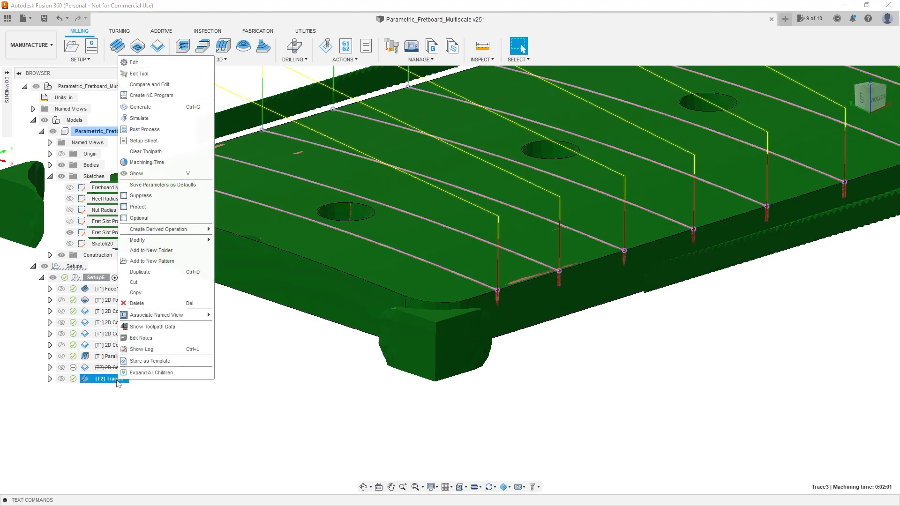
left_click(173, 63)
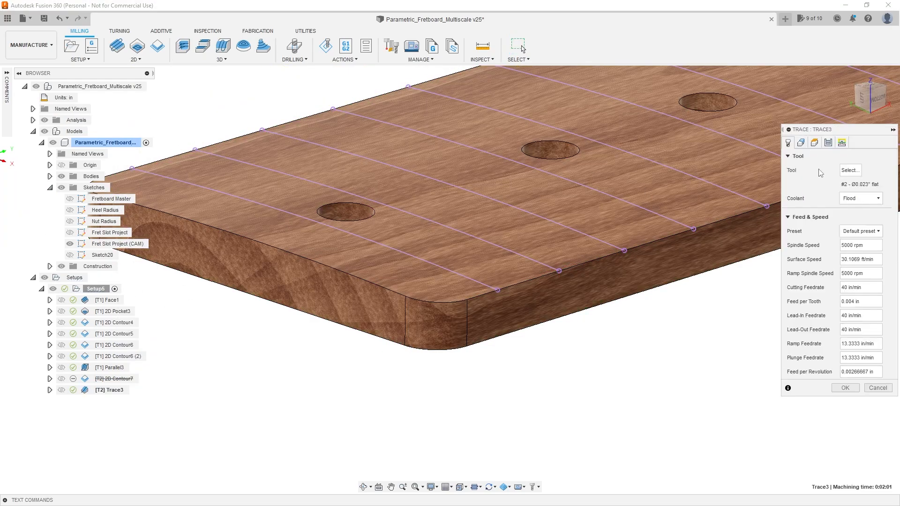
left_click(828, 142)
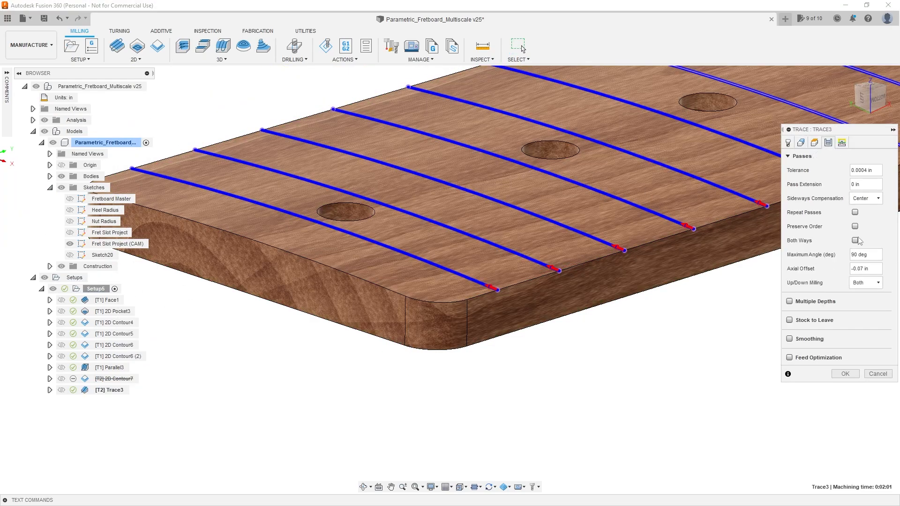
left_click(790, 301)
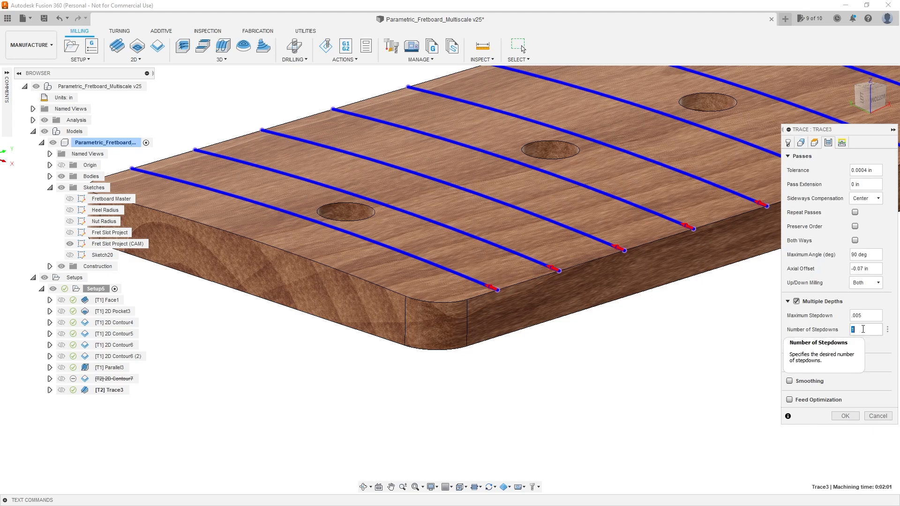
scroll(505, 284, "up", 3)
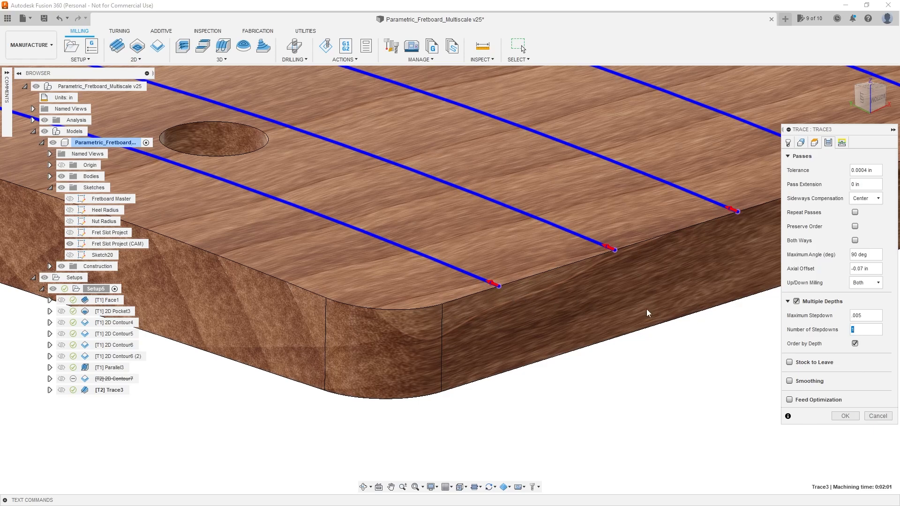
scroll(618, 306, "down", 2)
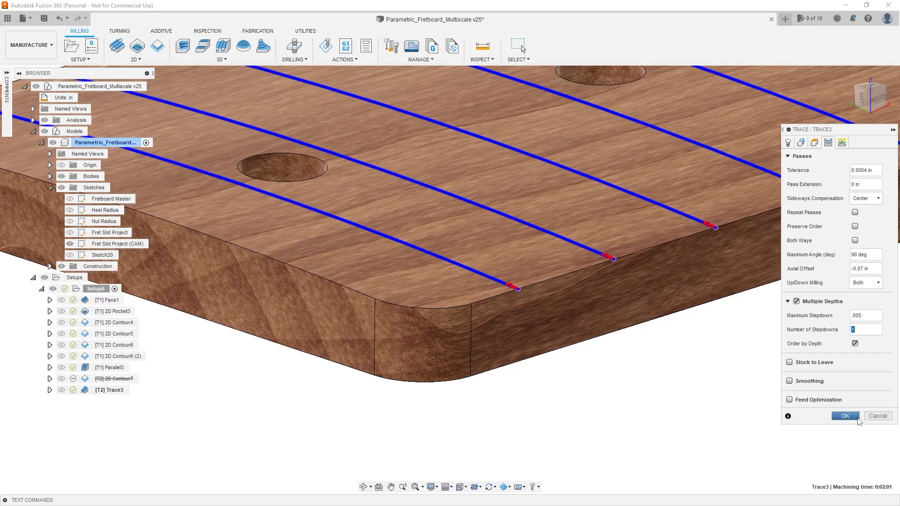
left_click(845, 416)
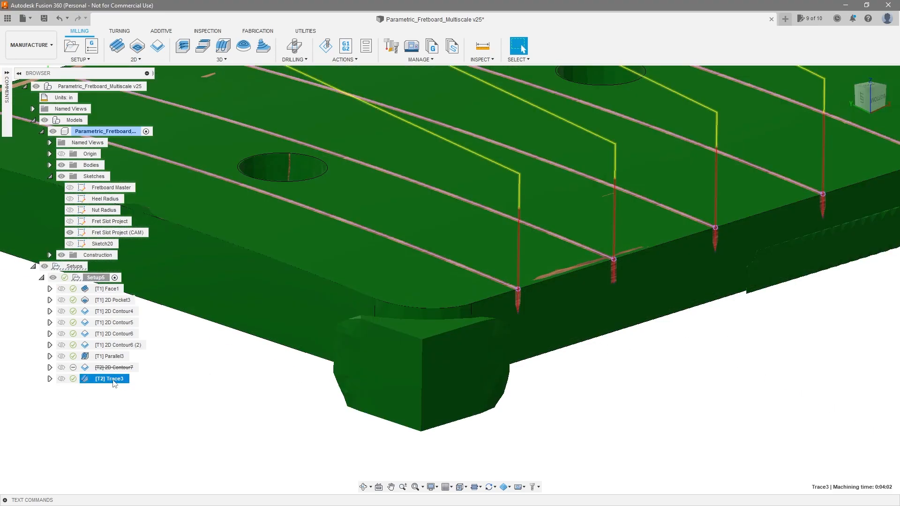
- Divide 0.07 by 0.005 in the Calculator to find the number of stepdowns needed, and close the Calculator
right_click(112, 379)
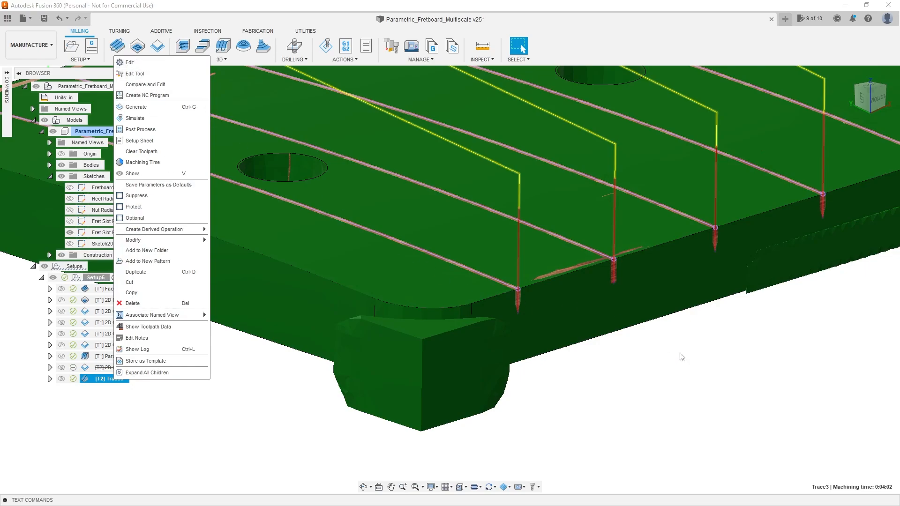
left_click(724, 389)
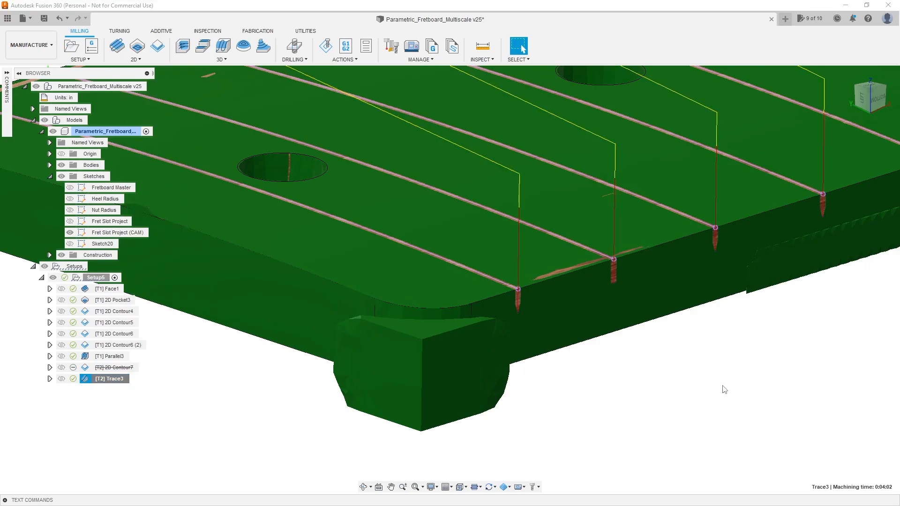
left_click_drag(704, 262, 704, 252)
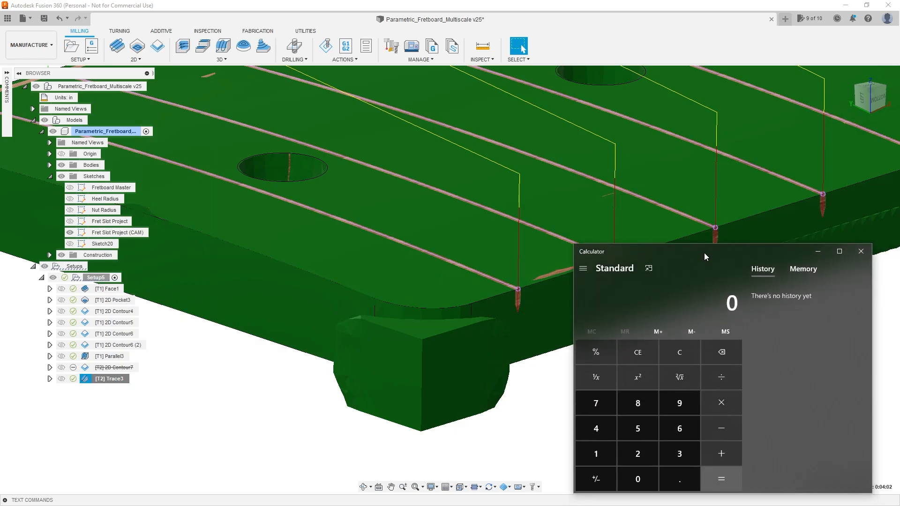
type(".07 ÷ /.005")
key("Return")
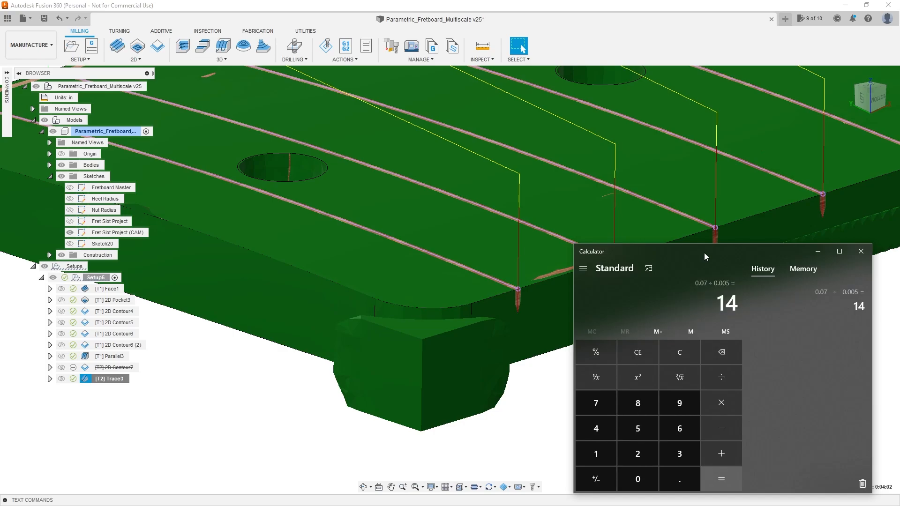
left_click_drag(753, 255, 753, 238)
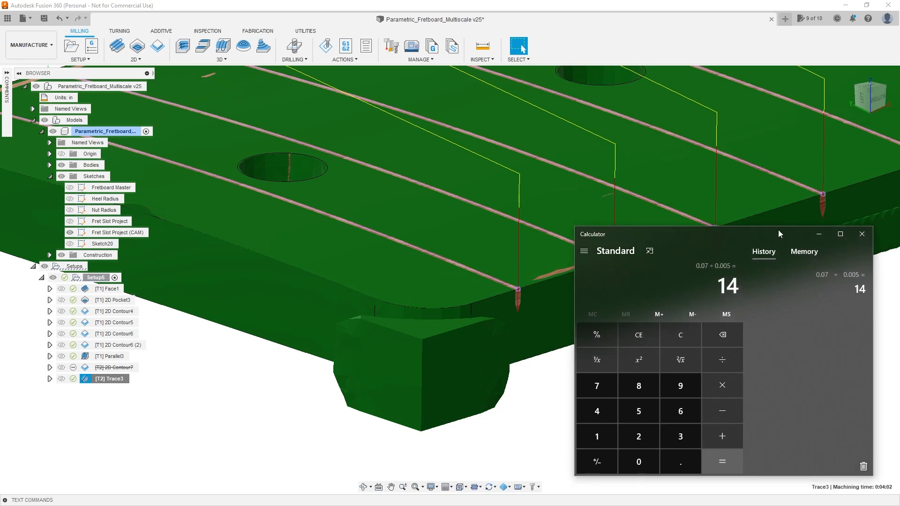
left_click(862, 234)
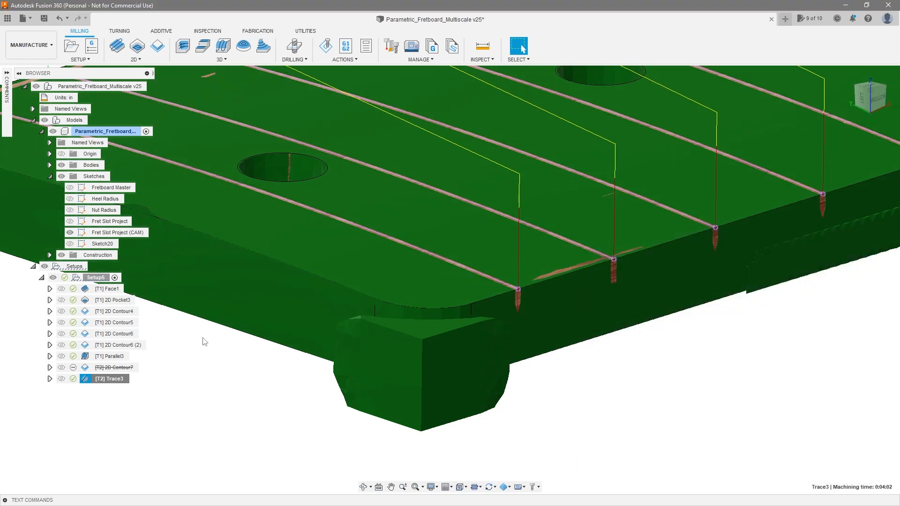
- Set the number of stepdowns of Trace3 to 14 and regenerate the toolpath
right_click(113, 382)
left_click(123, 59)
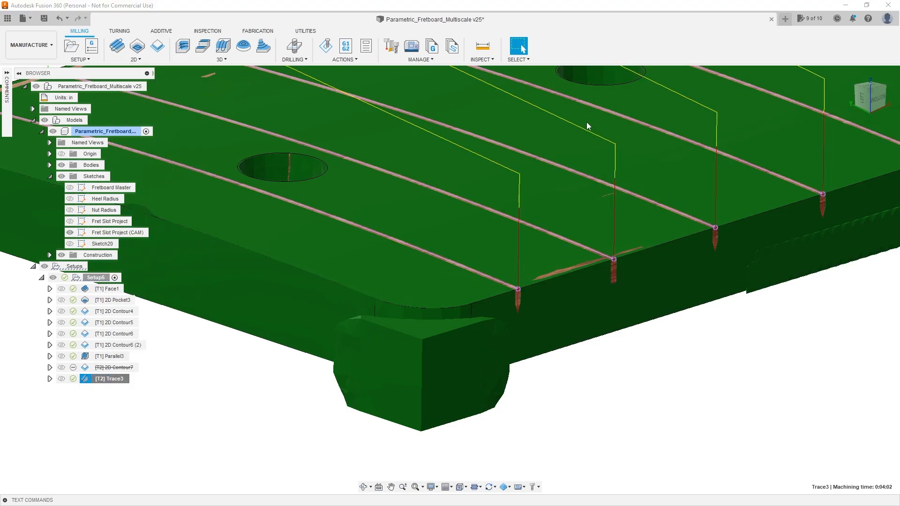
left_click(827, 142)
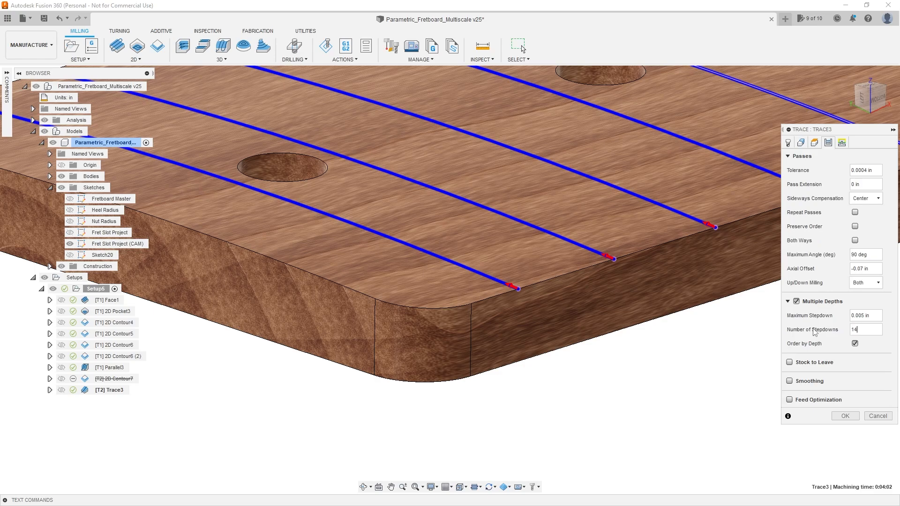
left_click(846, 417)
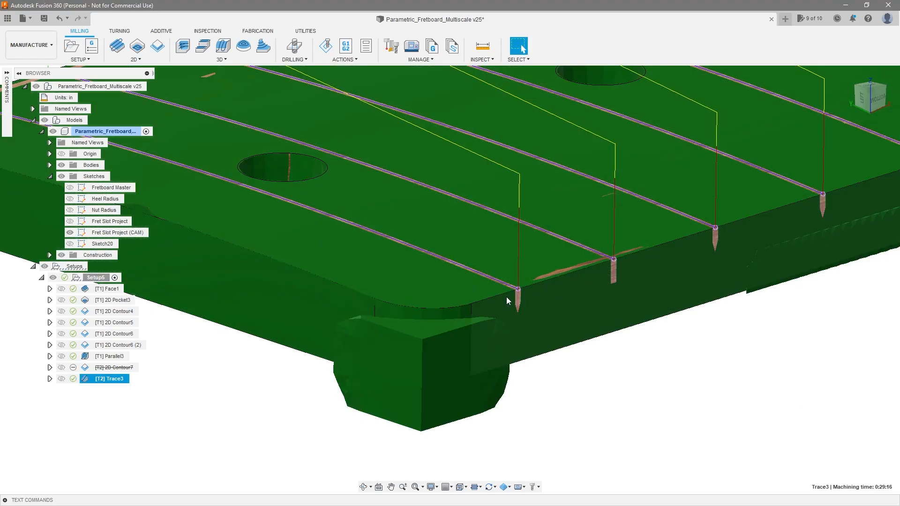
- Hide the fretboard's bodies and examine the stepdown passes in the end fret slots
scroll(516, 295, "up", 5)
scroll(515, 294, "down", 3)
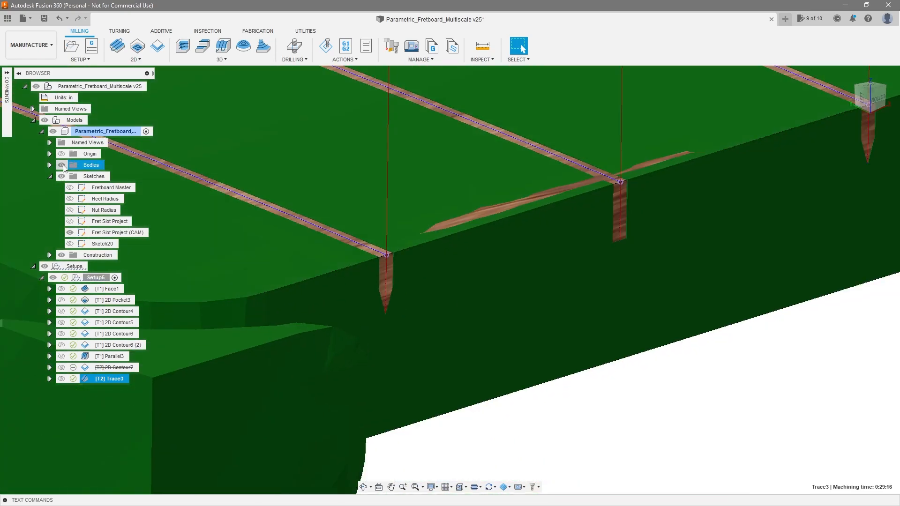
left_click(62, 165)
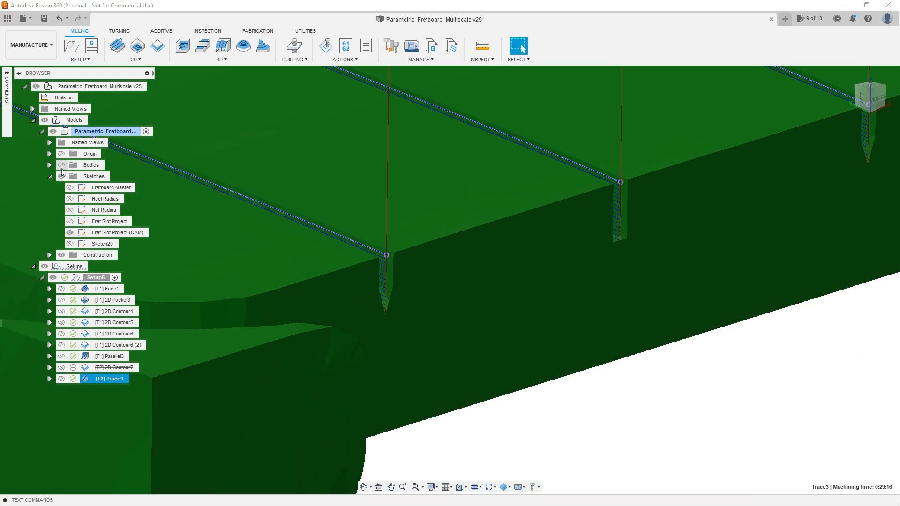
scroll(373, 269, "up", 5)
middle_click_drag(387, 259, 437, 243, "shift")
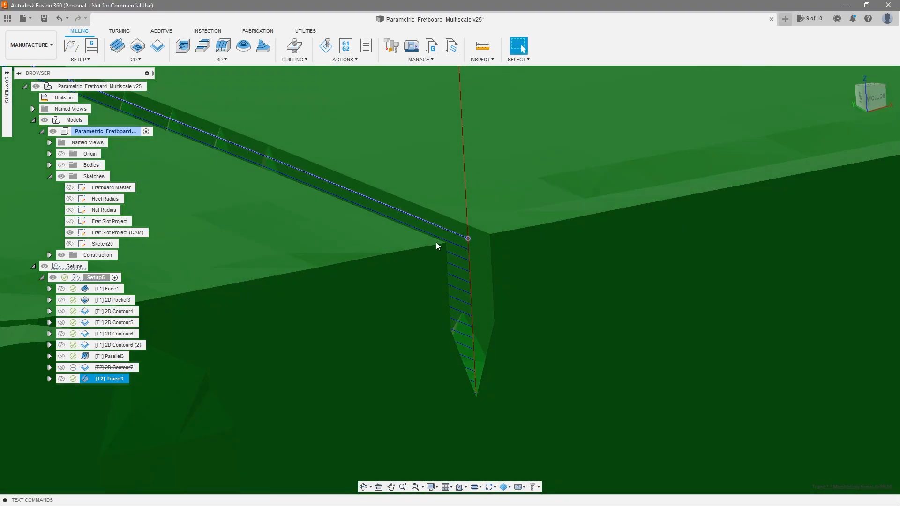
scroll(476, 361, "down", 2)
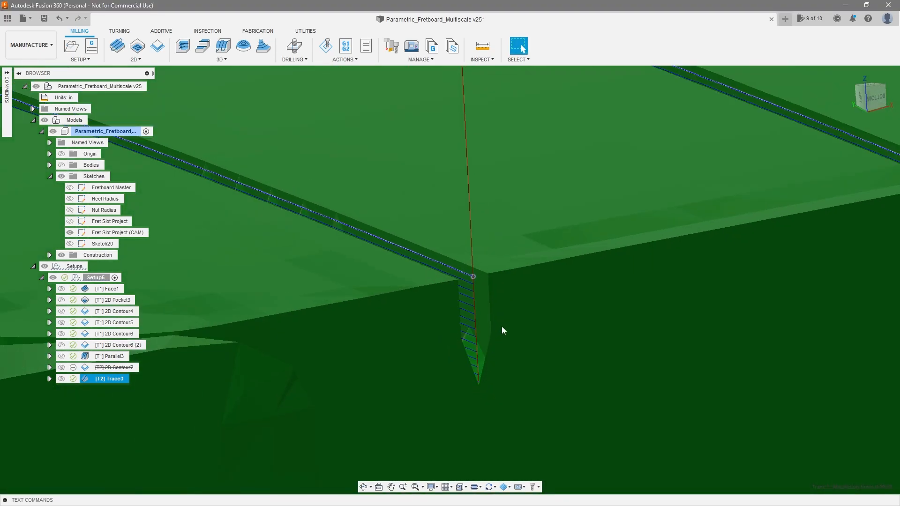
middle_click_drag(502, 326, 517, 314, "shift")
scroll(517, 314, "down", 4)
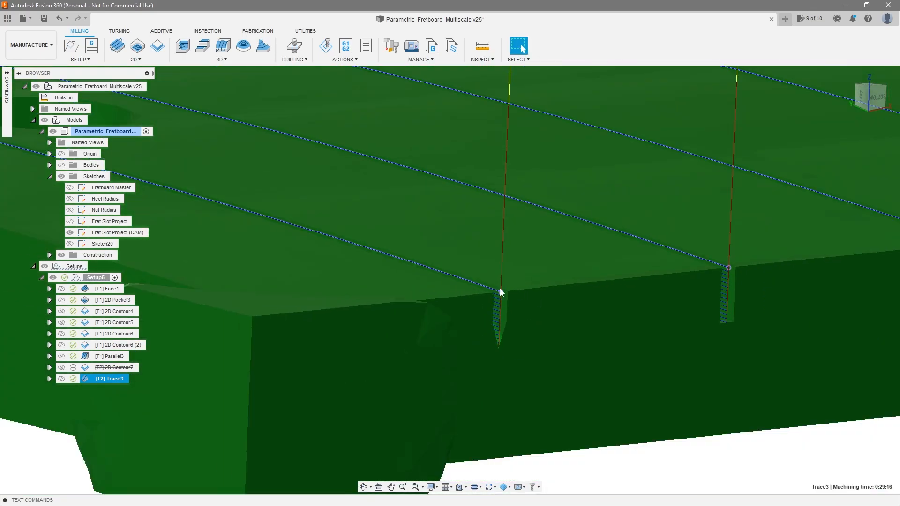
- Set the pass extension of Trace3 to 0.0625 in and regenerate the toolpath
right_click(115, 380)
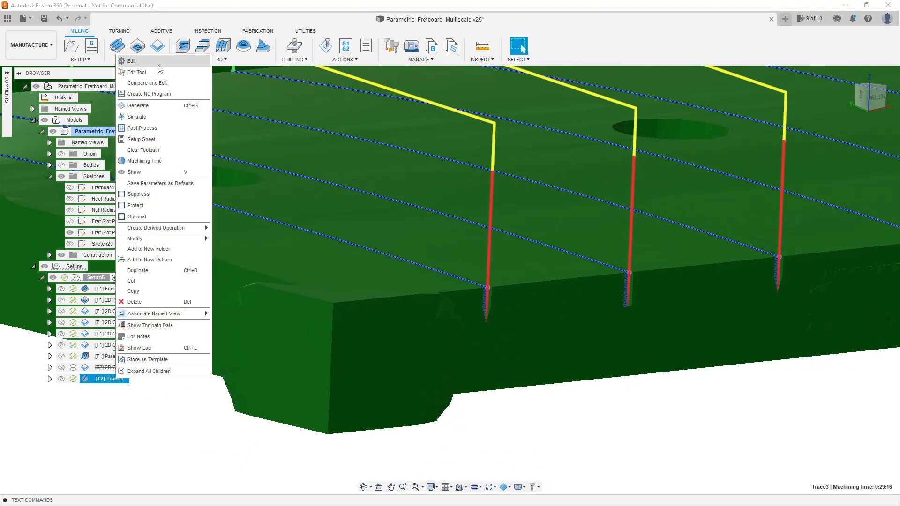
left_click(131, 61)
left_click(801, 142)
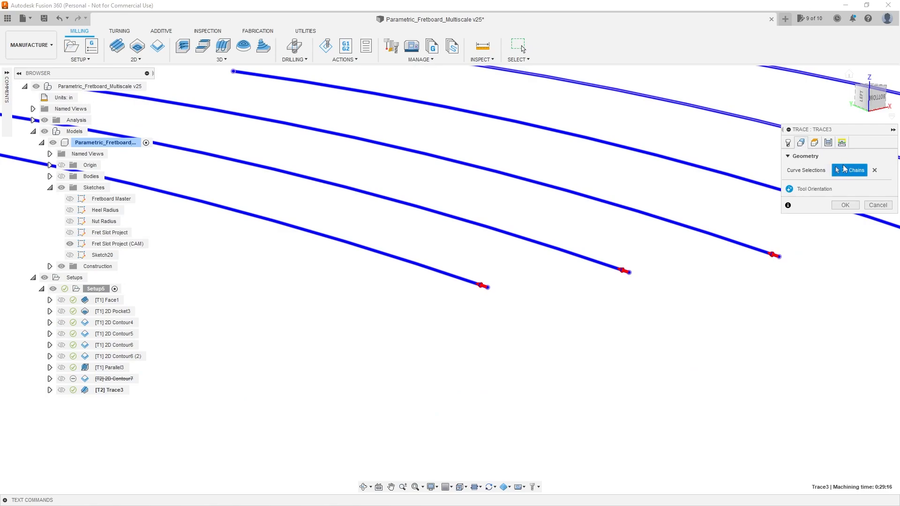
left_click(816, 143)
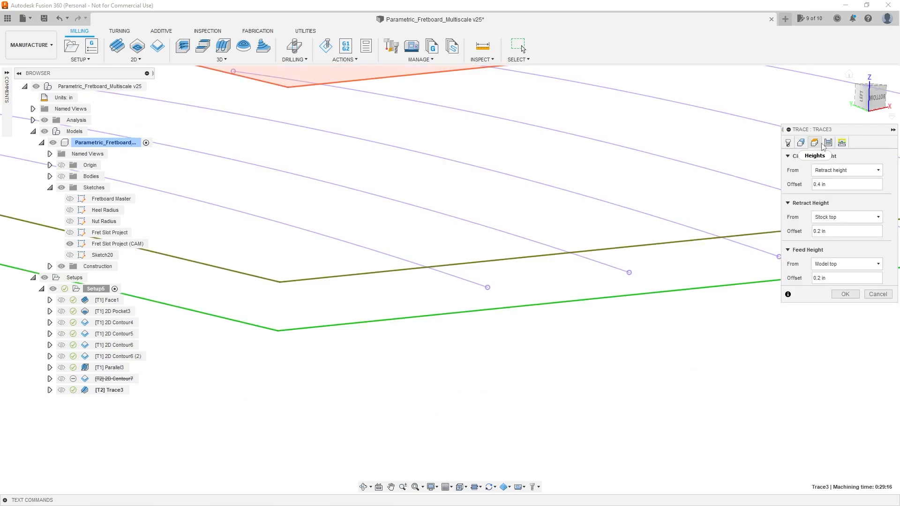
left_click(829, 143)
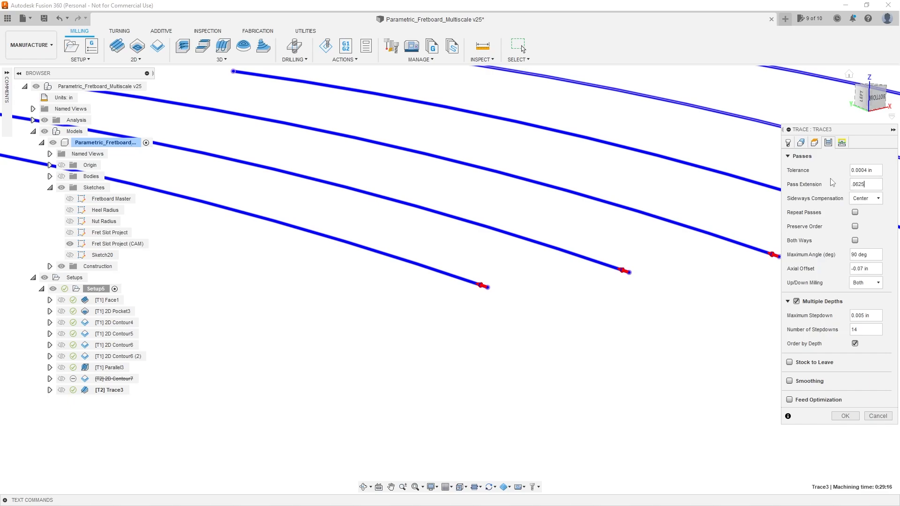
key("Tab")
left_click(845, 416)
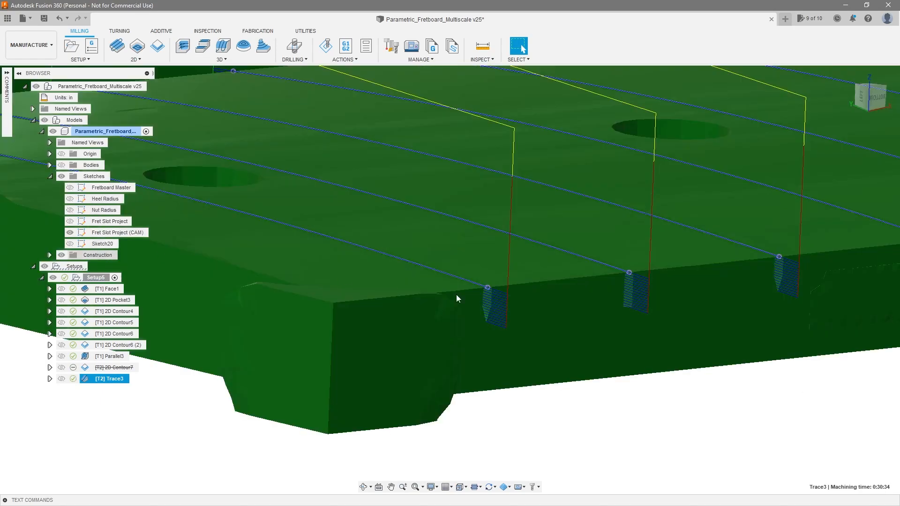
- Examine how far the Trace3 passes run past the fretboard's edges, including in the left view
scroll(457, 295, "down", 2)
middle_click_drag(457, 294, 679, 356, "shift")
scroll(725, 324, "down", 5)
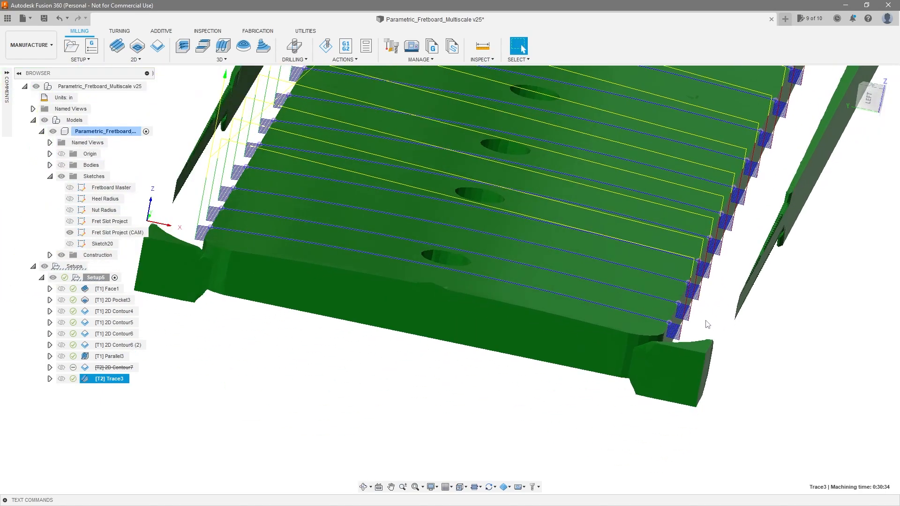
middle_click_drag(725, 324, 733, 301, "shift")
scroll(690, 305, "up", 6)
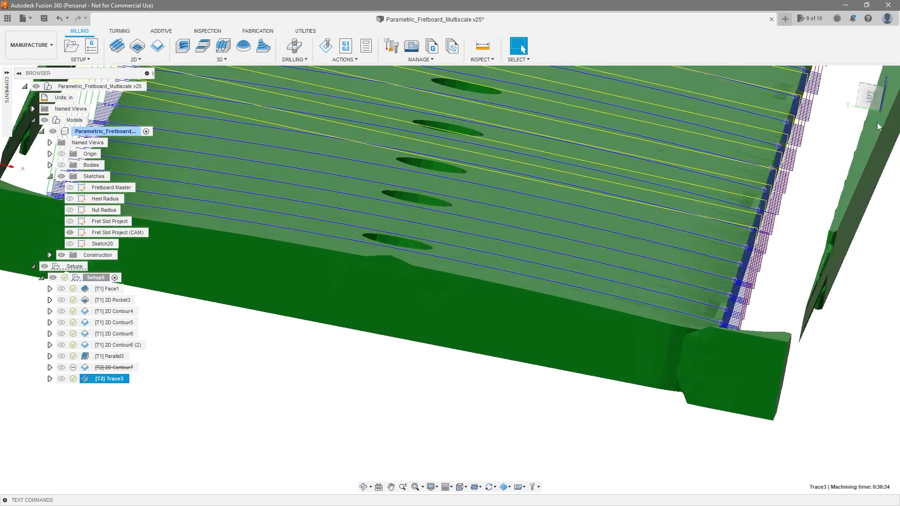
left_click(869, 96)
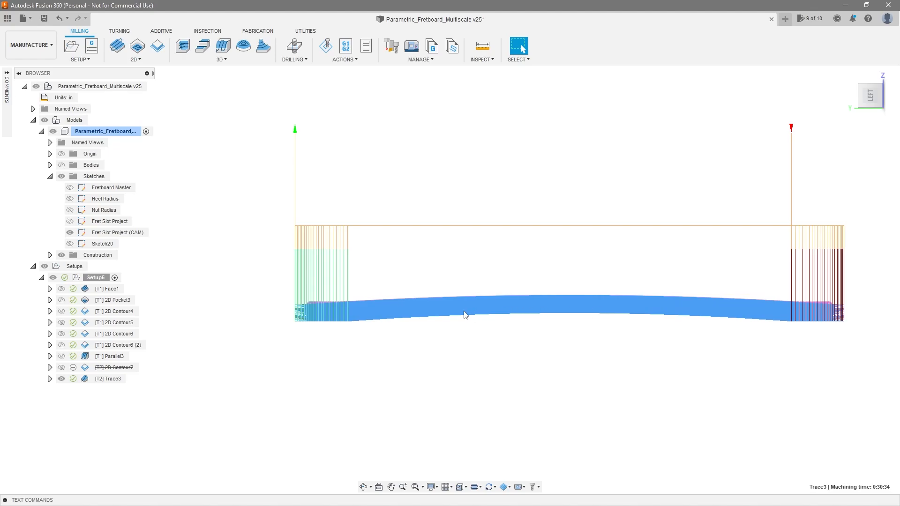
scroll(518, 318, "down", 5)
middle_click_drag(582, 364, 563, 365, "shift")
scroll(710, 275, "down", 3)
- Open the simulation of Trace3 and hide the Fret Slot Project (CAM) sketch
left_click(108, 378)
right_click(115, 378)
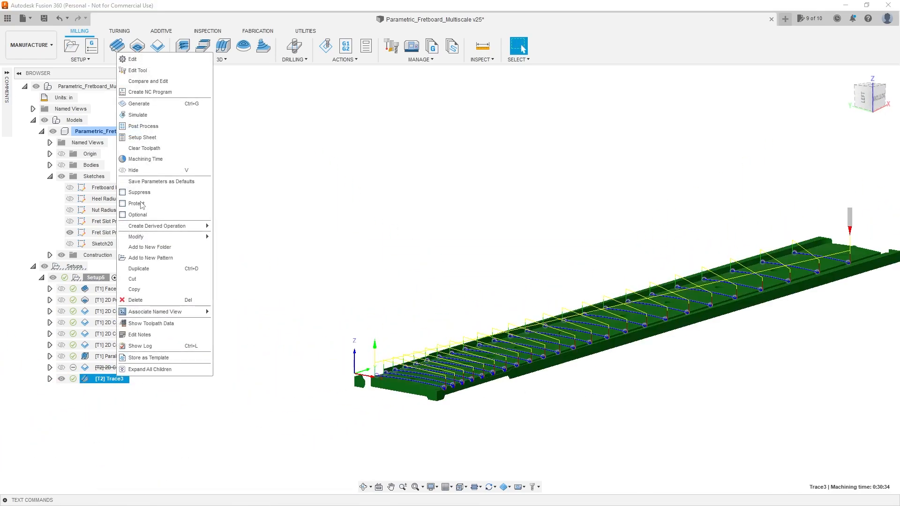
left_click(141, 115)
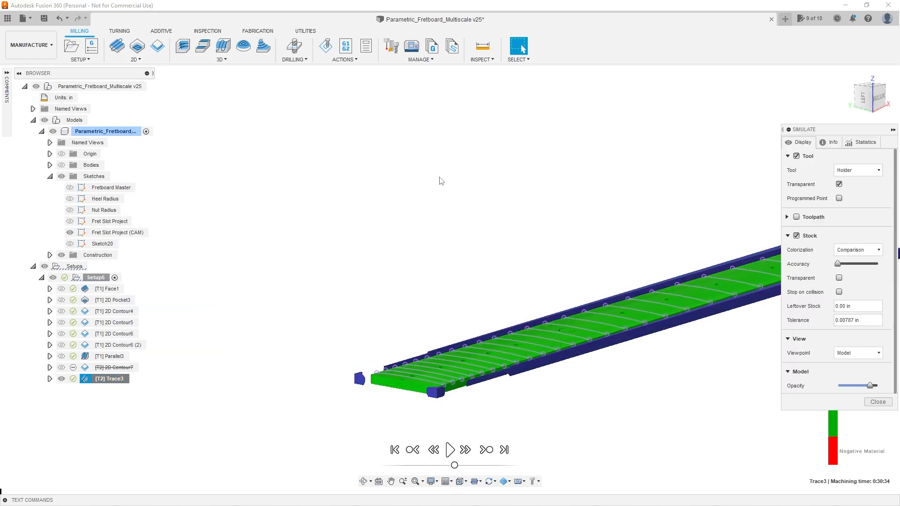
middle_click_drag(523, 343, 464, 415, "shift")
scroll(464, 415, "up", 5)
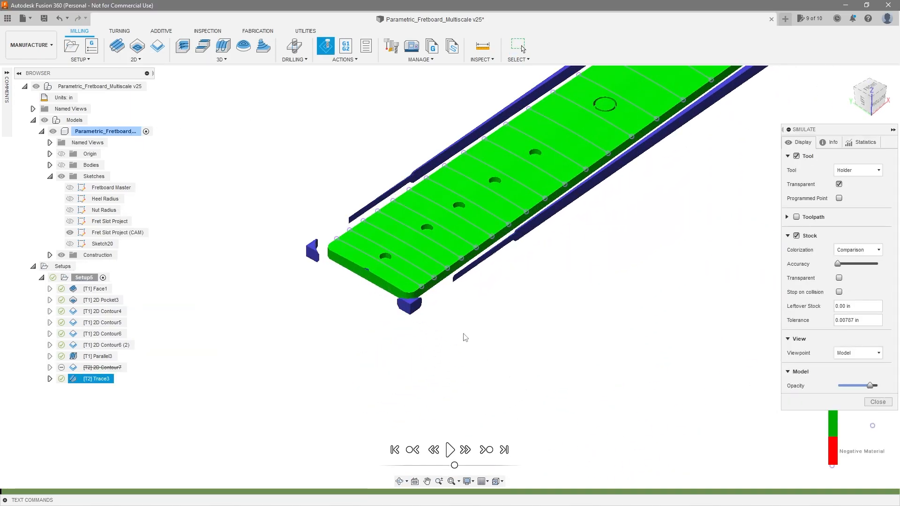
left_click(74, 230)
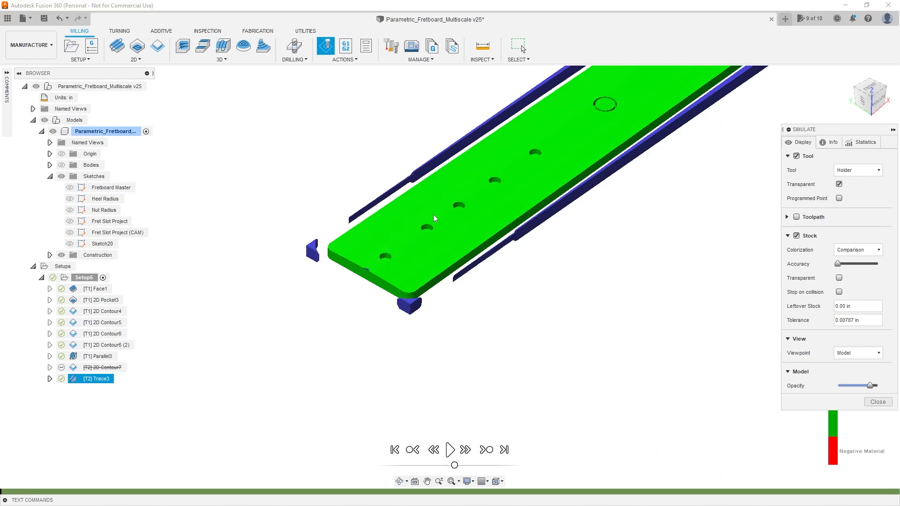
scroll(434, 213, "up", 3)
scroll(491, 433, "down", 7)
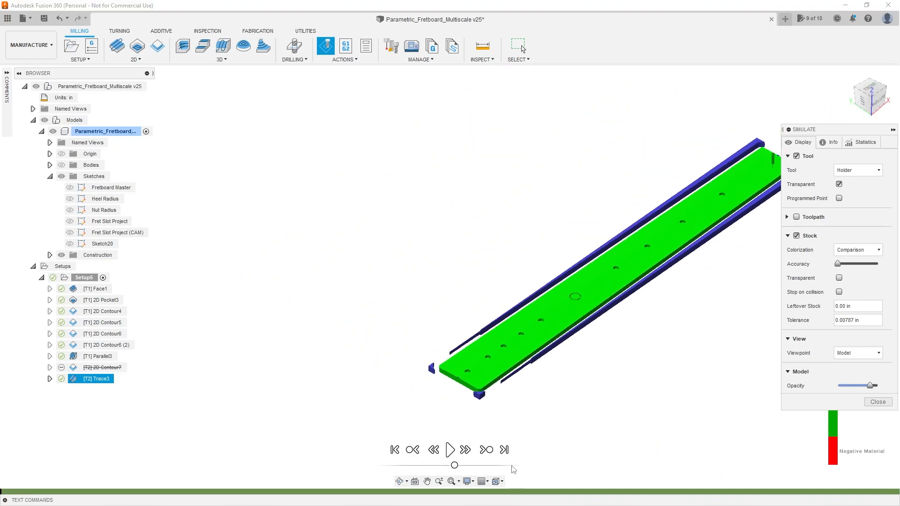
- Play the Trace3 simulation at a faster speed, check the order in which the fret slots are cut, and close the simulation
left_click(450, 451)
left_click(461, 468)
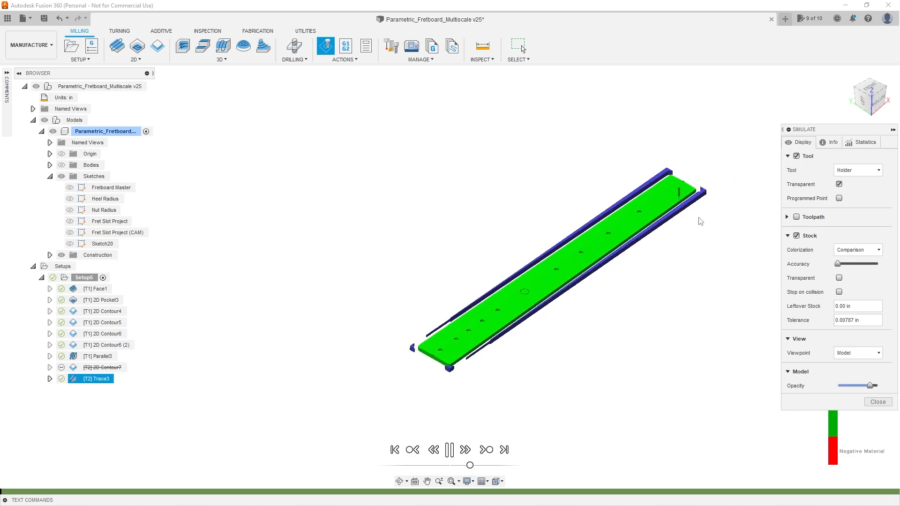
scroll(679, 204, "up", 5)
scroll(674, 199, "down", 6)
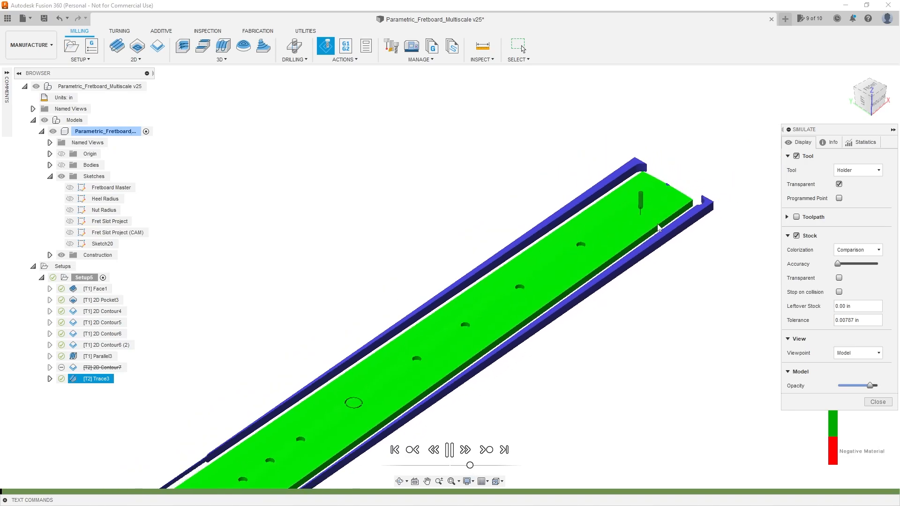
scroll(671, 210, "up", 10)
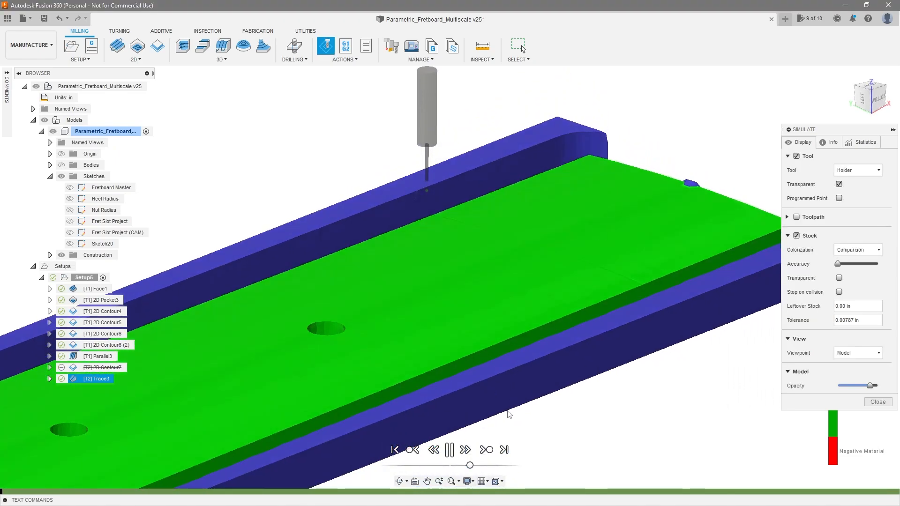
mouse_move(529, 393)
middle_mouse_down("shift")
mouse_move(536, 372)
mouse_move(545, 399)
middle_mouse_up("shift")
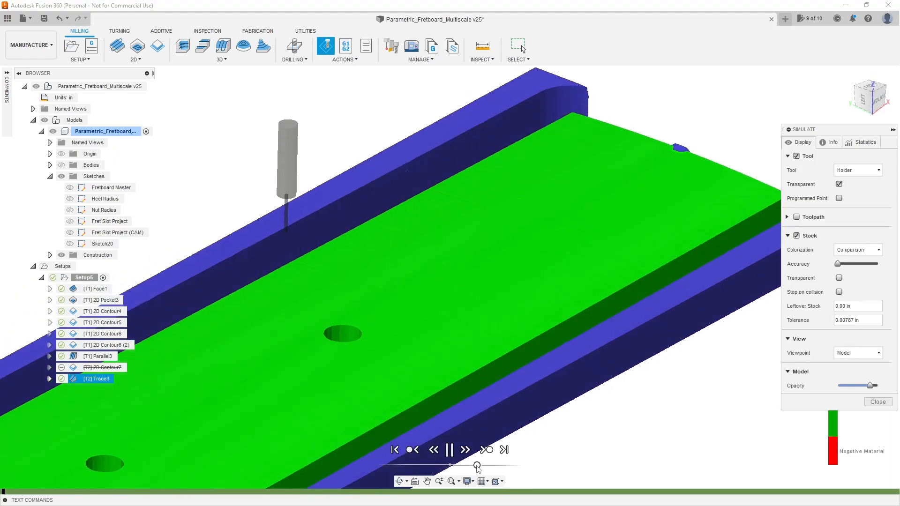
scroll(633, 246, "down", 5)
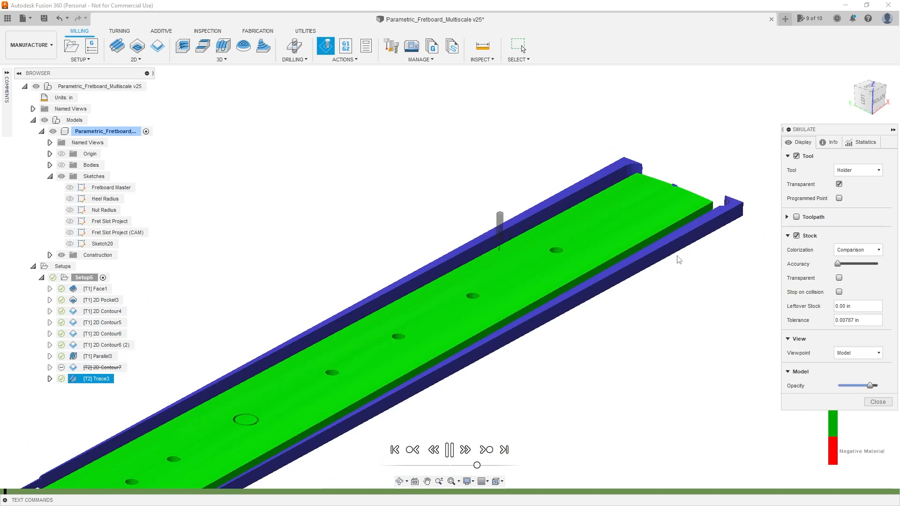
left_click(880, 402)
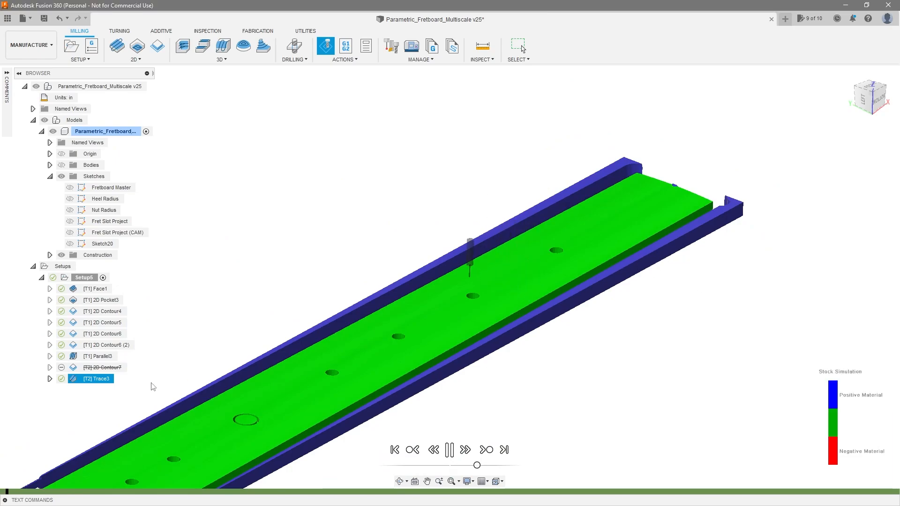
- Enable Preserve Order in the passes of Trace3 and regenerate the toolpath
right_click(105, 378)
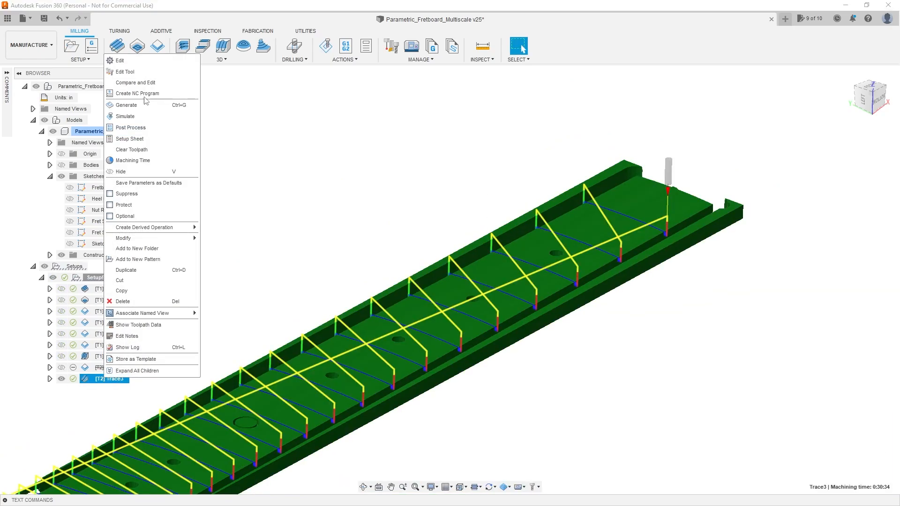
left_click(148, 62)
left_click(814, 142)
left_click(829, 143)
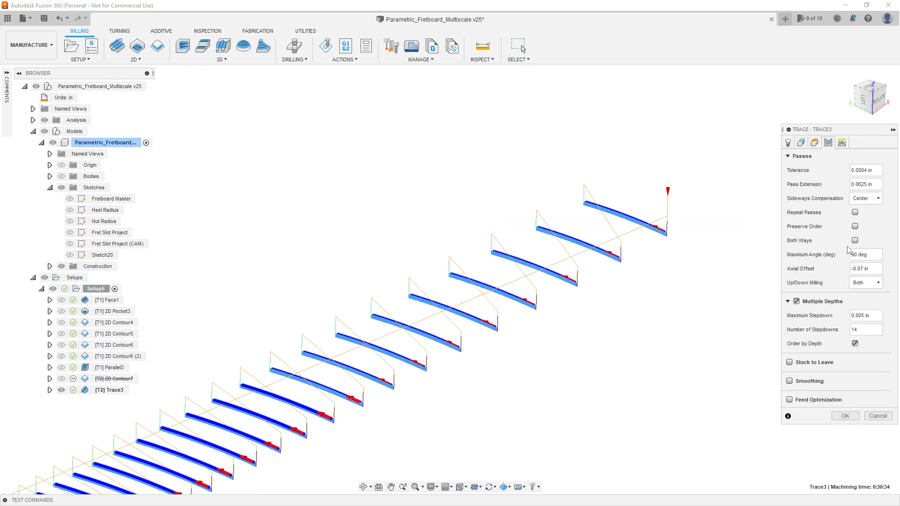
left_click(855, 227)
left_click(845, 417)
- Simulate Trace3 again to check the cutting order with Preserve Order enabled, and close the simulation
left_click(111, 379)
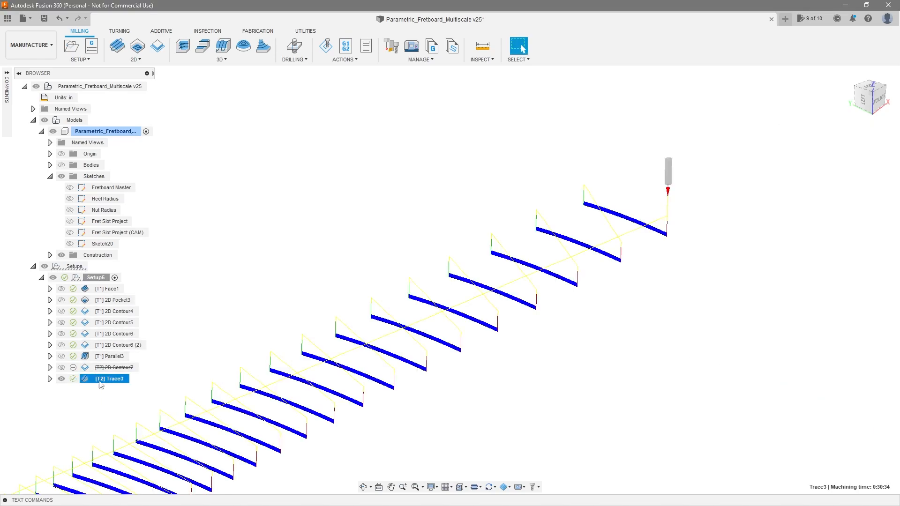
right_click(112, 382)
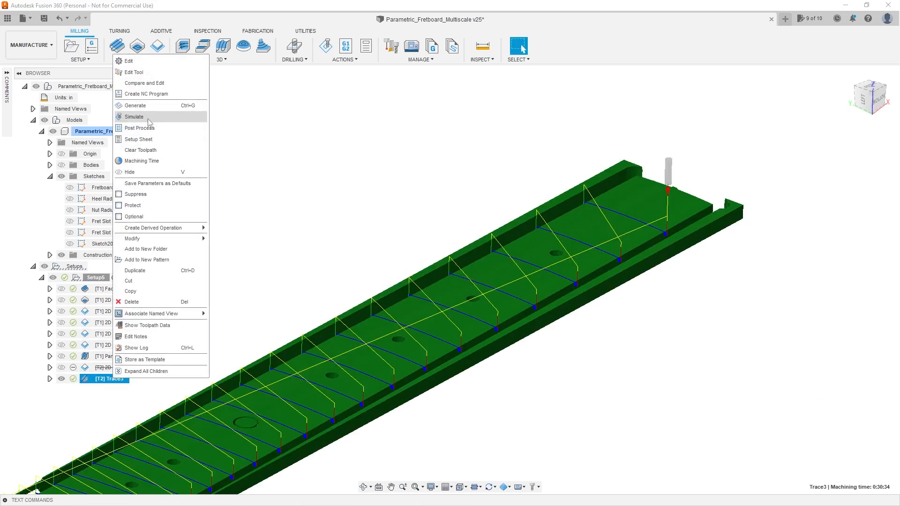
left_click(202, 116)
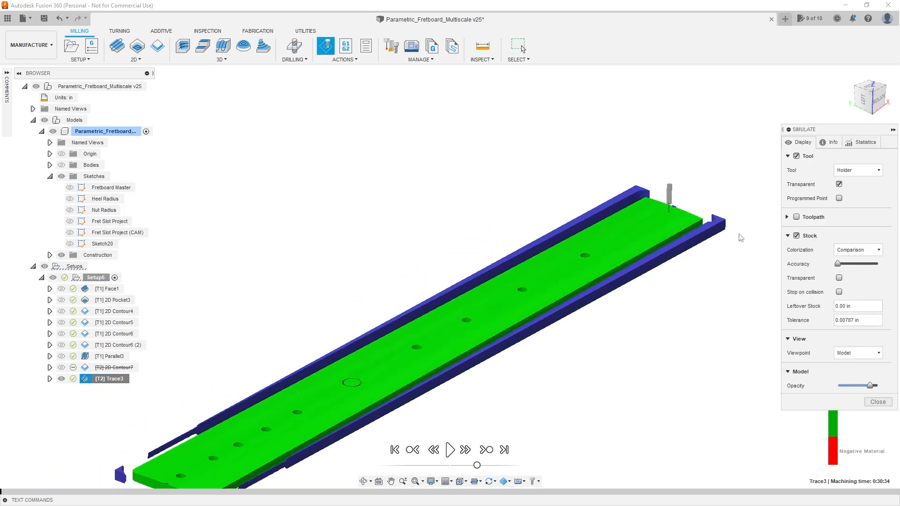
left_click(450, 450)
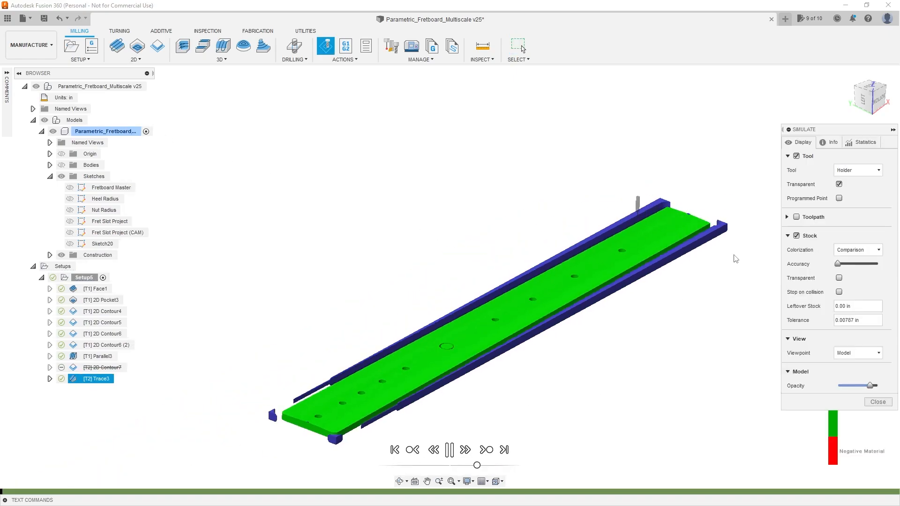
scroll(735, 259, "up", 5)
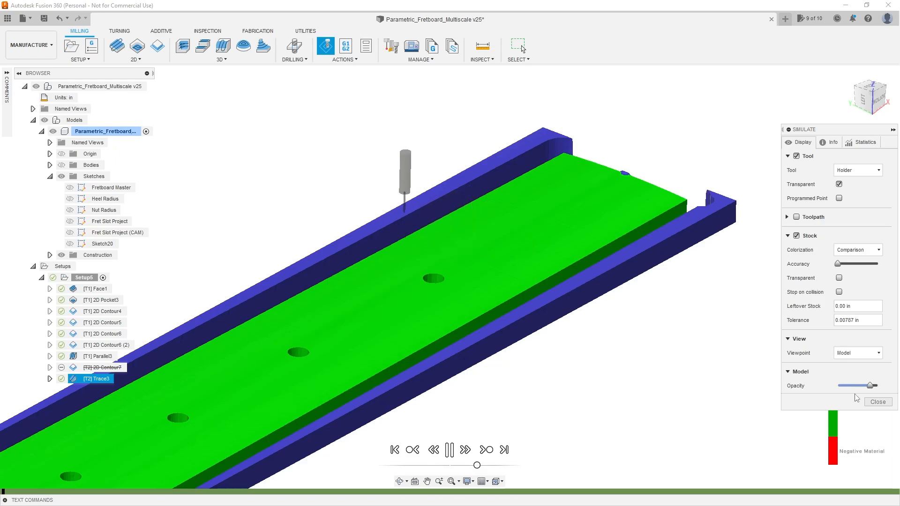
left_click(878, 402)
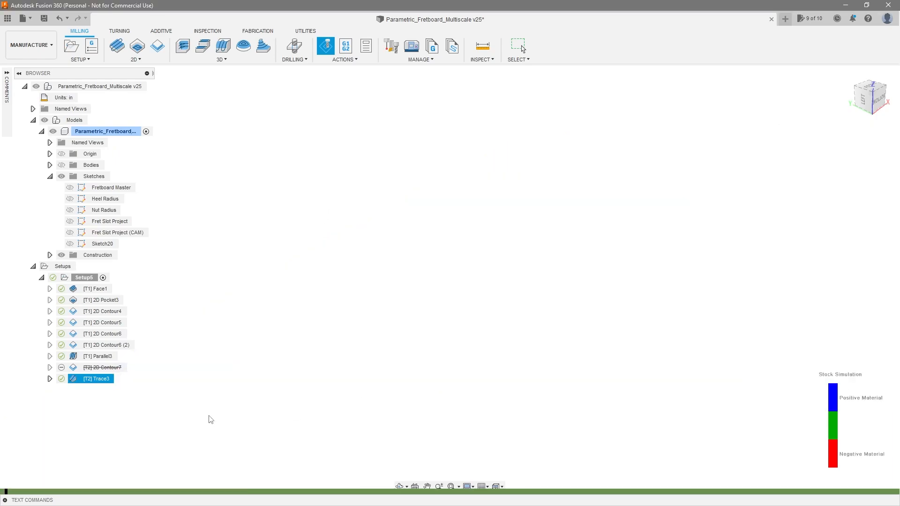
- Disable Order by Depth in the multiple depths of Trace3 and regenerate the toolpath
right_click(116, 381)
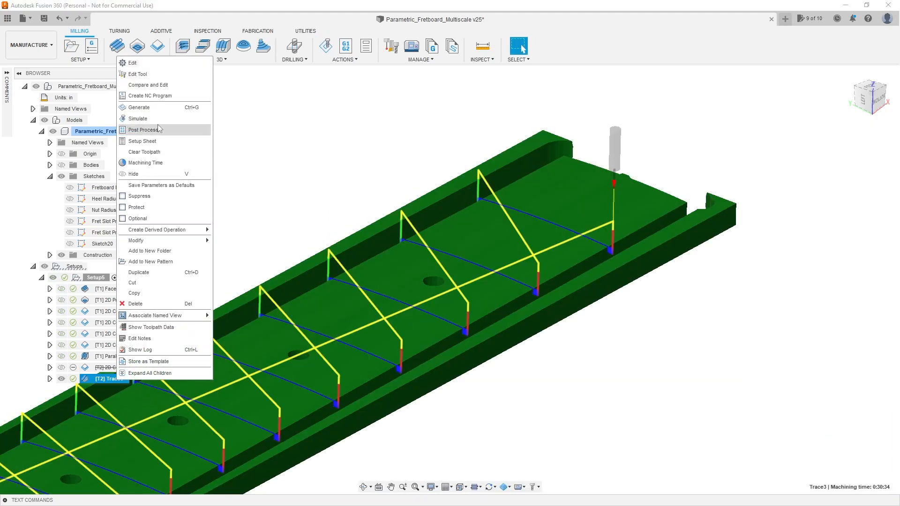
left_click(157, 66)
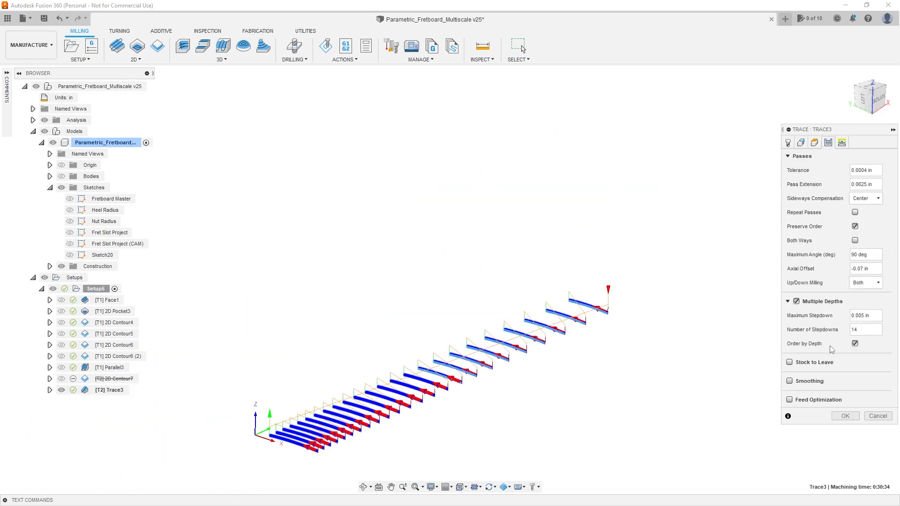
mouse_move(856, 347)
left_click(845, 416)
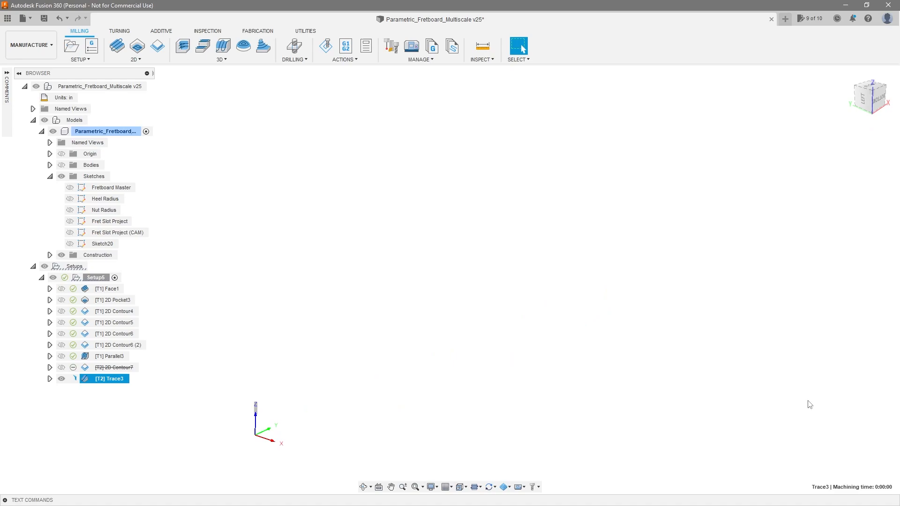
- Simulate the regenerated Trace3 and check whether each fret slot is cut to full depth before the tool moves on
right_click(118, 379)
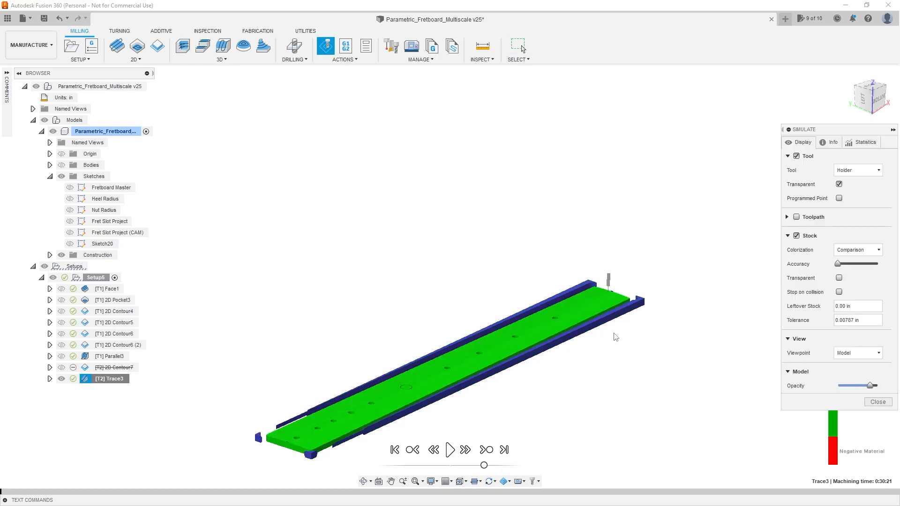
scroll(624, 319, "up", 10)
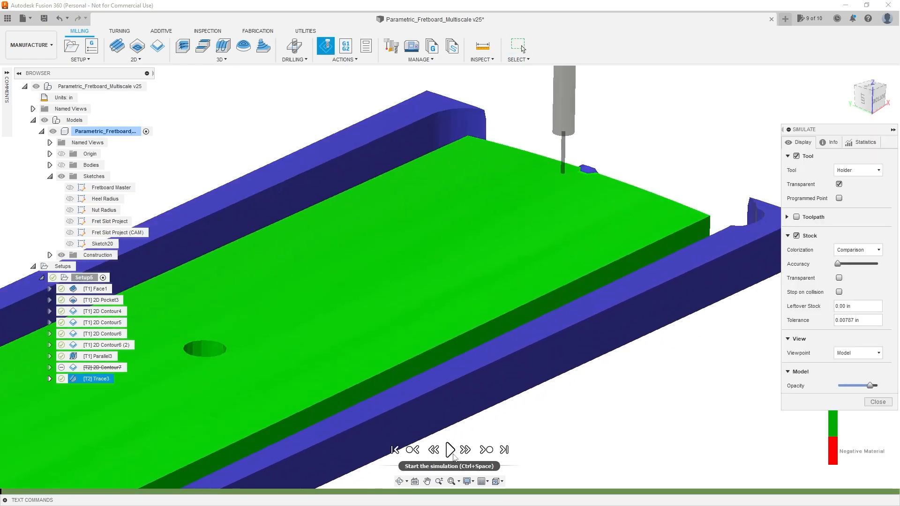
left_click(451, 451)
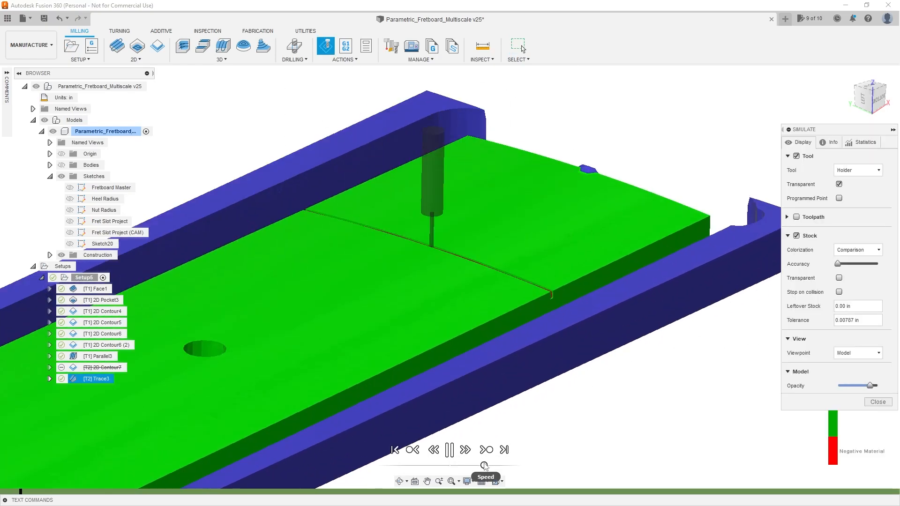
left_click_drag(481, 465, 485, 464)
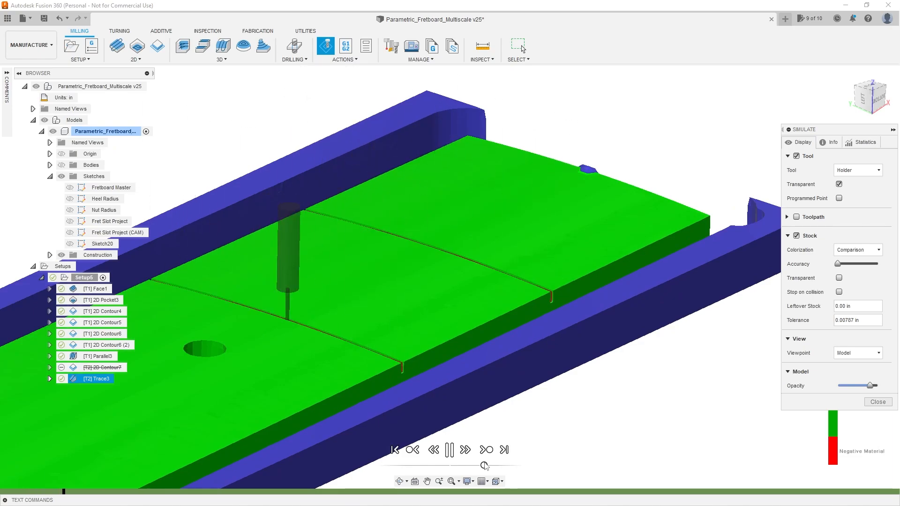
scroll(716, 267, "down", 6)
scroll(531, 371, "up", 3)
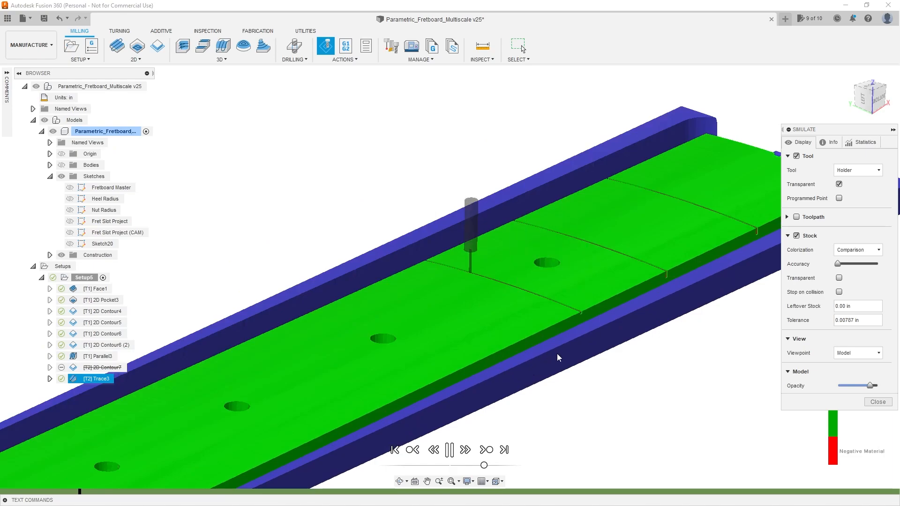
- Play the Trace3 simulation faster with transparent stock and watch the fret slots being cut until the last one is finished
scroll(565, 272, "down", 3)
scroll(565, 273, "down", 3)
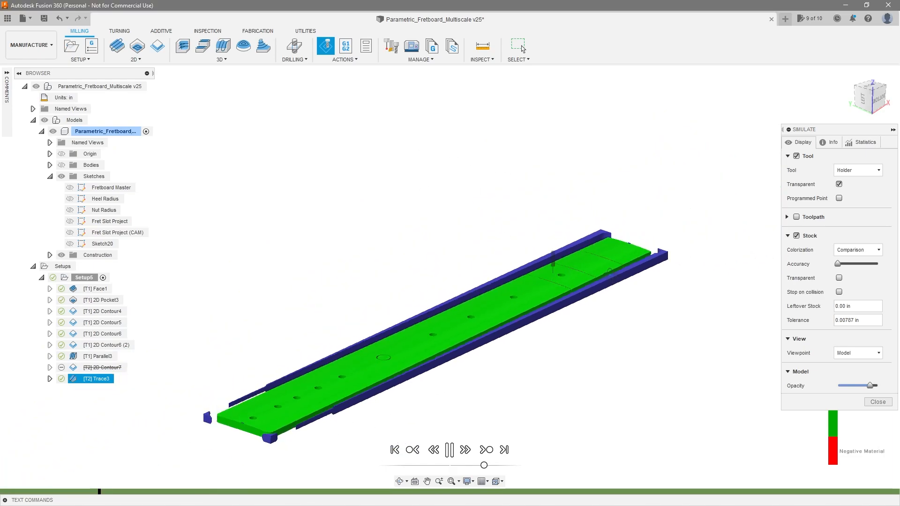
middle_click_drag(566, 273, 596, 305, "shift")
scroll(596, 304, "down", 2)
left_click_drag(490, 465, 488, 466)
scroll(392, 395, "up", 5)
middle_click_drag(394, 400, 396, 364, "shift")
left_click(839, 277)
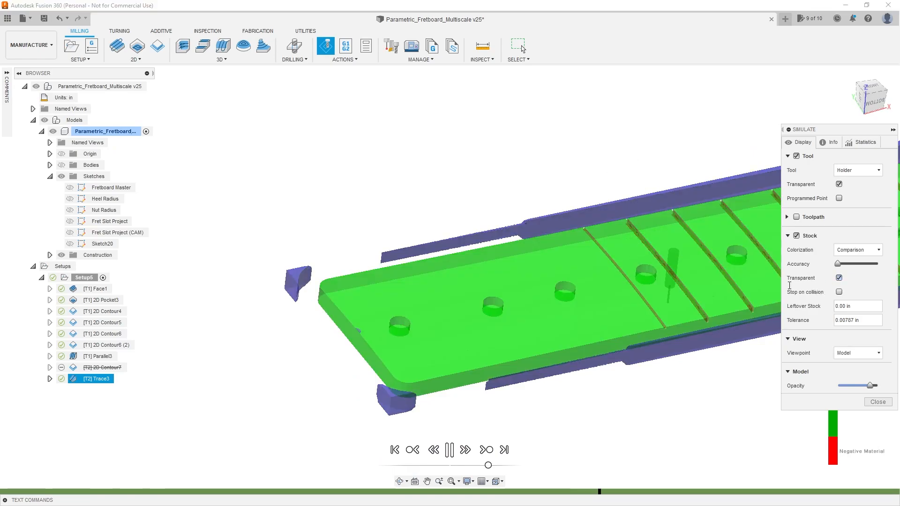
scroll(561, 325, "up", 1)
scroll(616, 383, "up", 1)
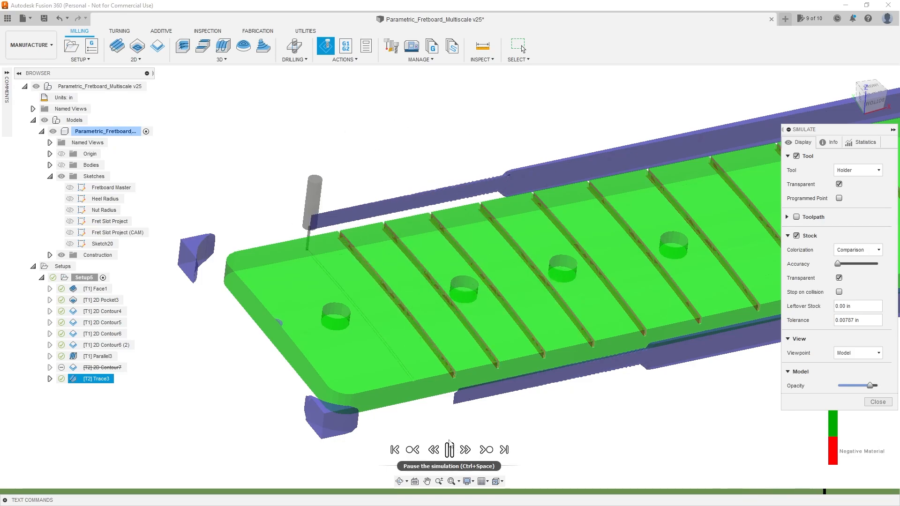
scroll(358, 362, "up", 3)
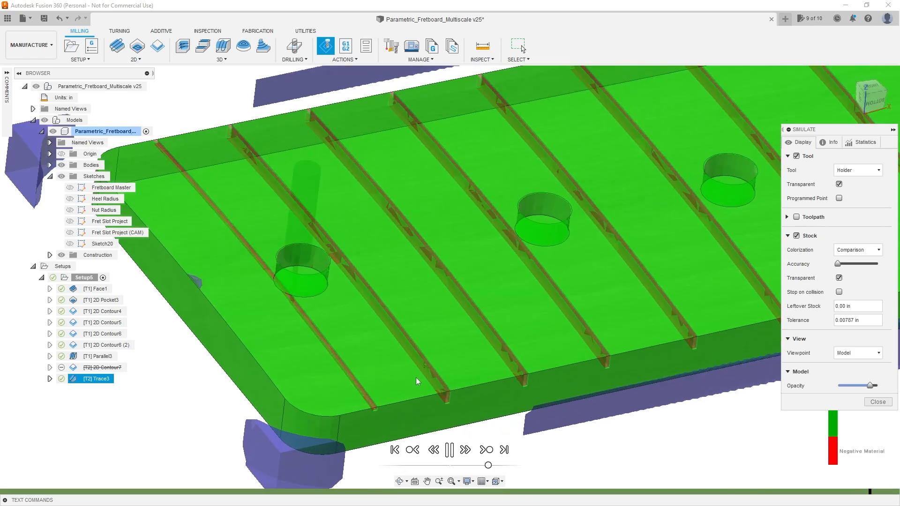
scroll(323, 396, "down", 1)
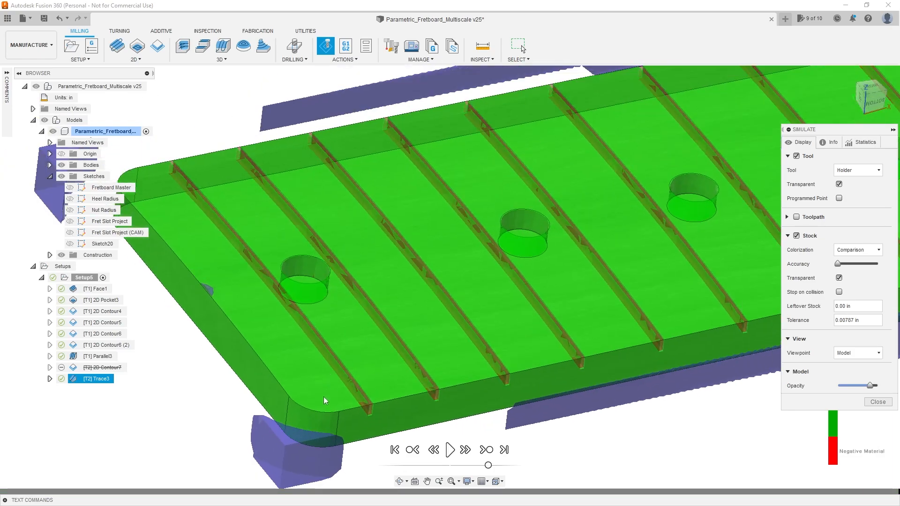
- Examine the depth and ends of the simulated fret slots near the fretboard's edge through the transparent stock
scroll(378, 406, "up", 5)
scroll(432, 327, "up", 5)
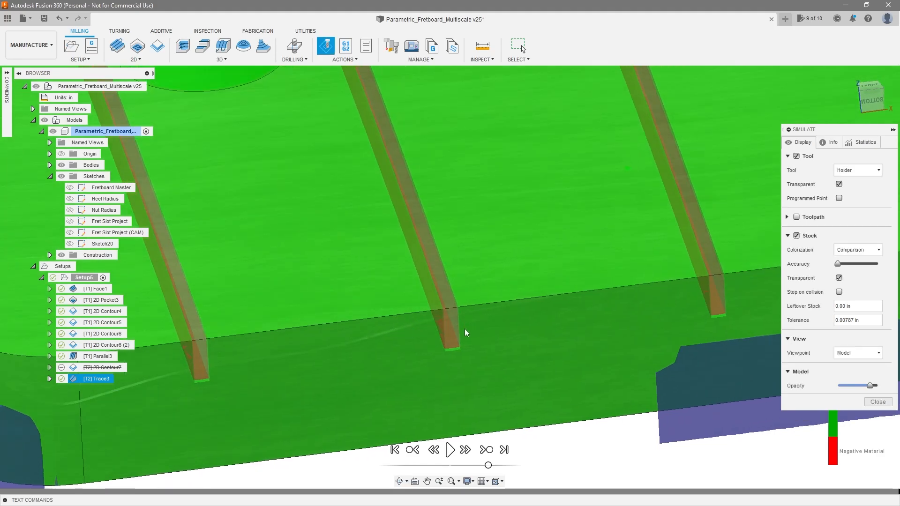
scroll(459, 331, "down", 5)
middle_click_drag(466, 332, 482, 341, "shift")
scroll(613, 384, "up", 3)
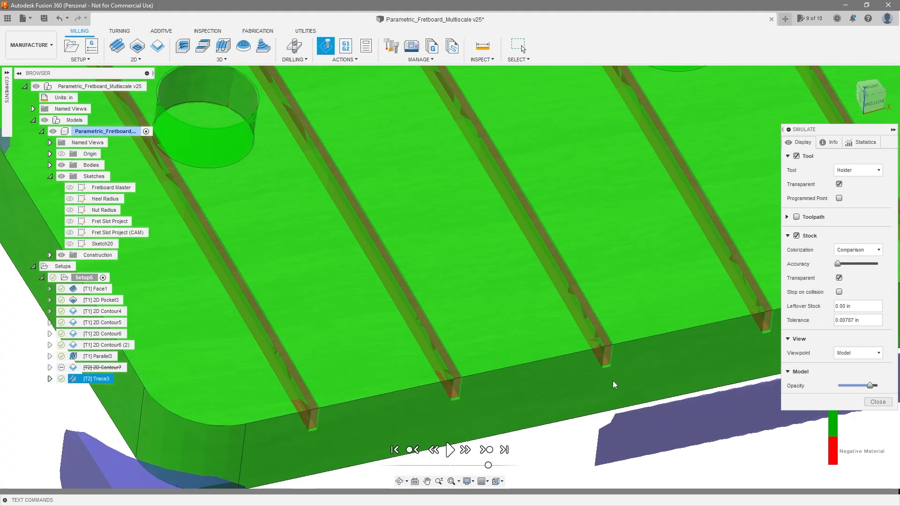
scroll(613, 384, "up", 3)
mouse_move(613, 385)
middle_mouse_down("shift")
mouse_move(613, 400)
mouse_move(615, 387)
middle_mouse_up("shift")
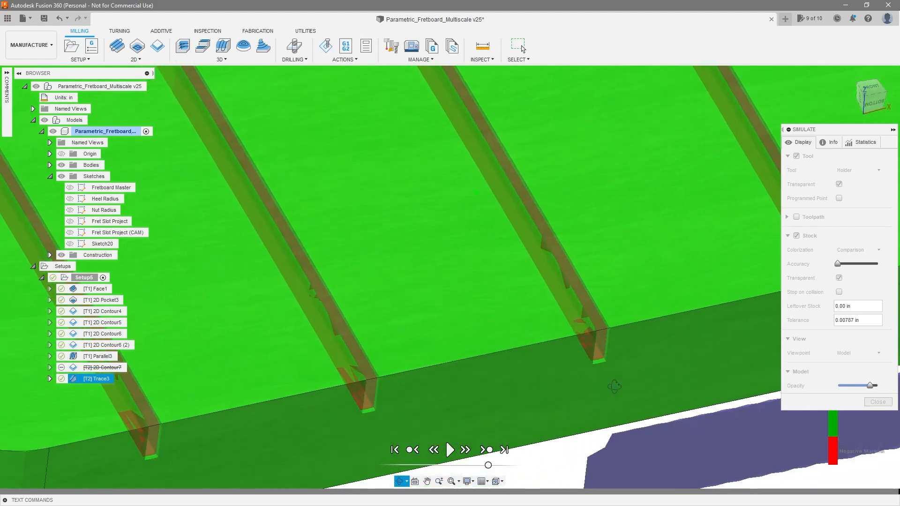
scroll(618, 378, "down", 6)
scroll(574, 322, "up", 2)
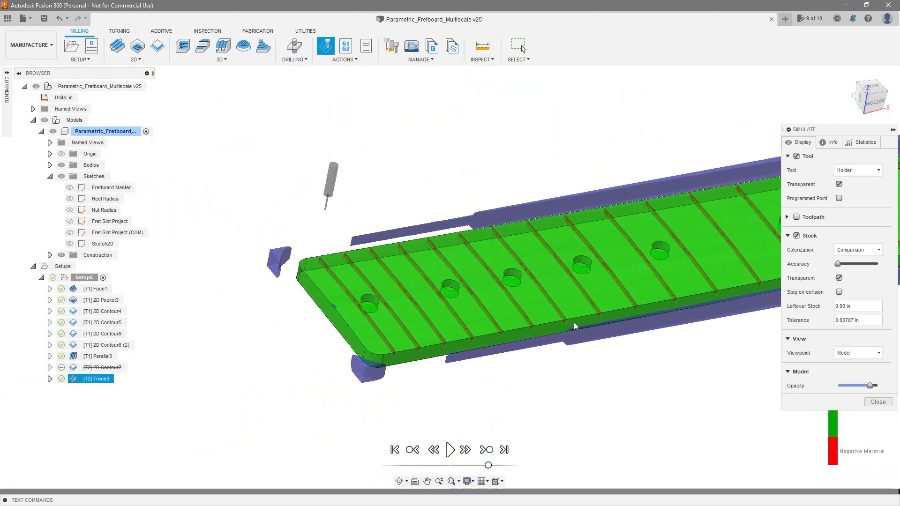
- Review the simulated fret slots along the whole fretboard and close the simulation
middle_click_drag(573, 322, 594, 331, "shift")
scroll(593, 331, "down", 3)
scroll(530, 275, "down", 4)
scroll(736, 184, "up", 2)
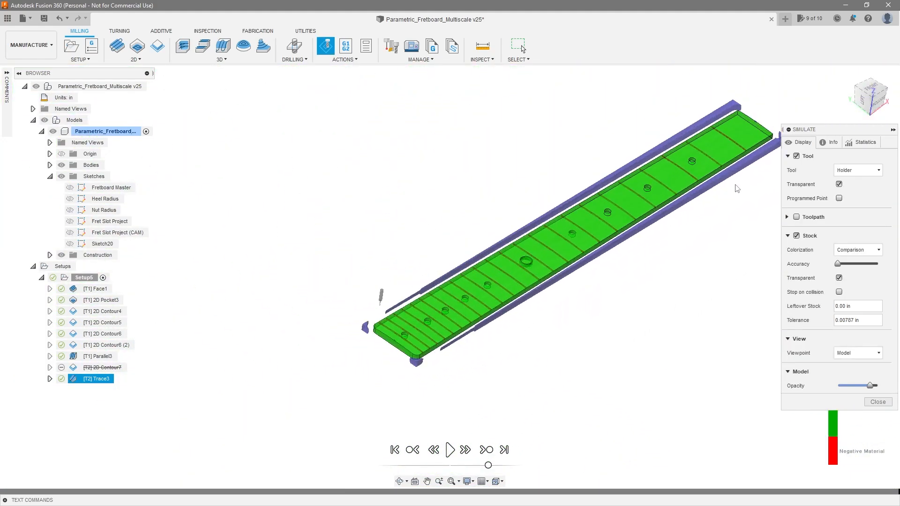
scroll(737, 188, "up", 2)
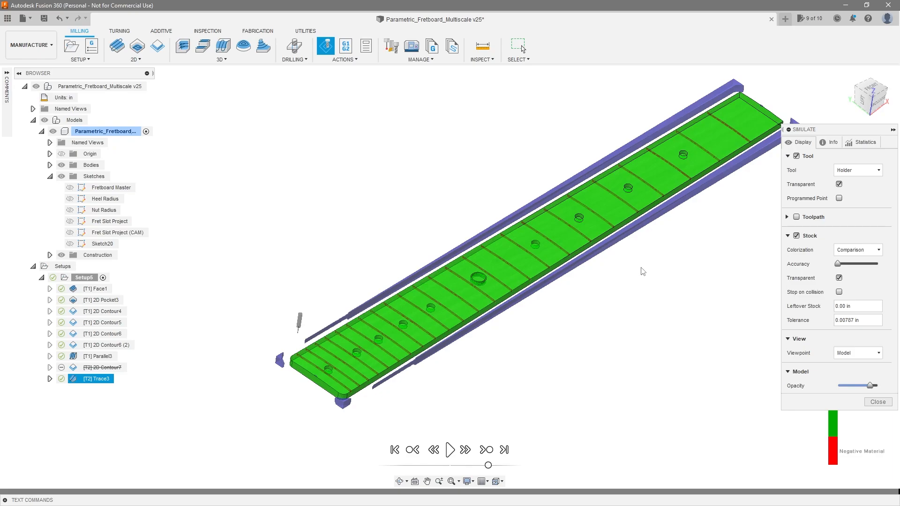
scroll(635, 268, "up", 1)
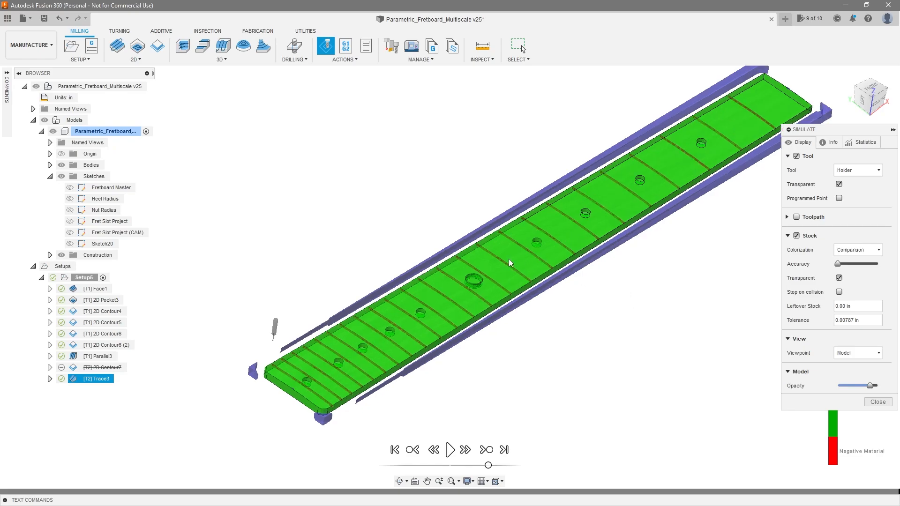
scroll(508, 259, "down", 2)
scroll(530, 319, "up", 3)
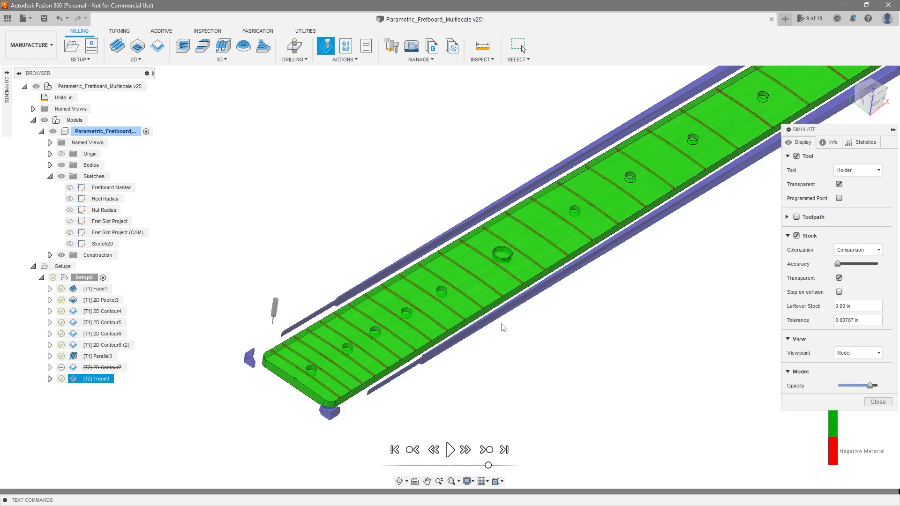
scroll(467, 325, "down", 3)
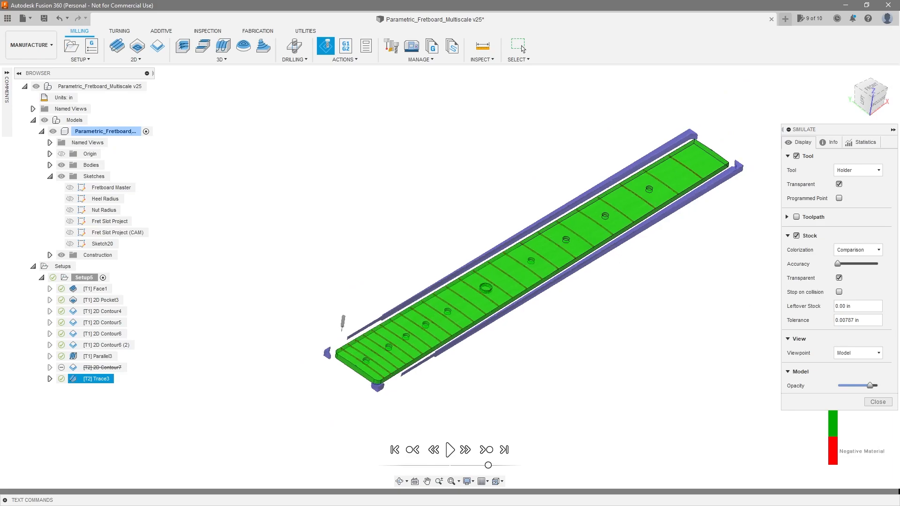
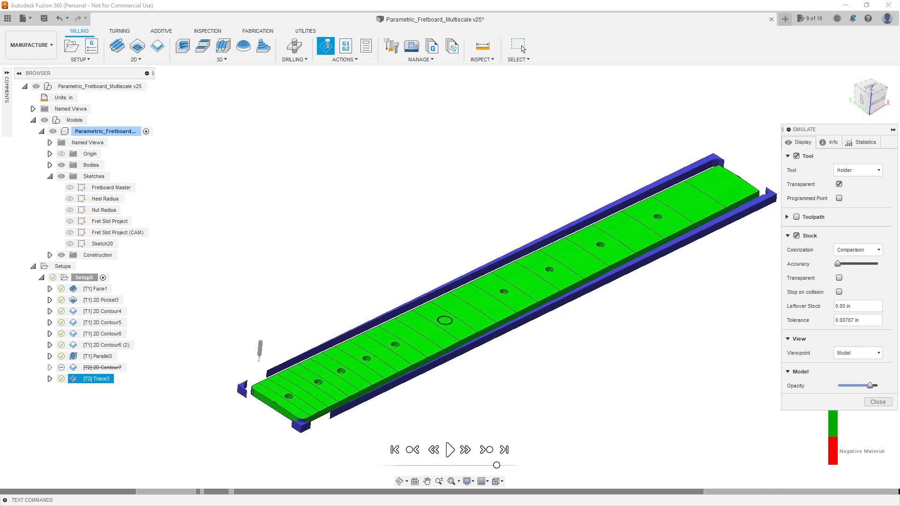
left_click(878, 402)
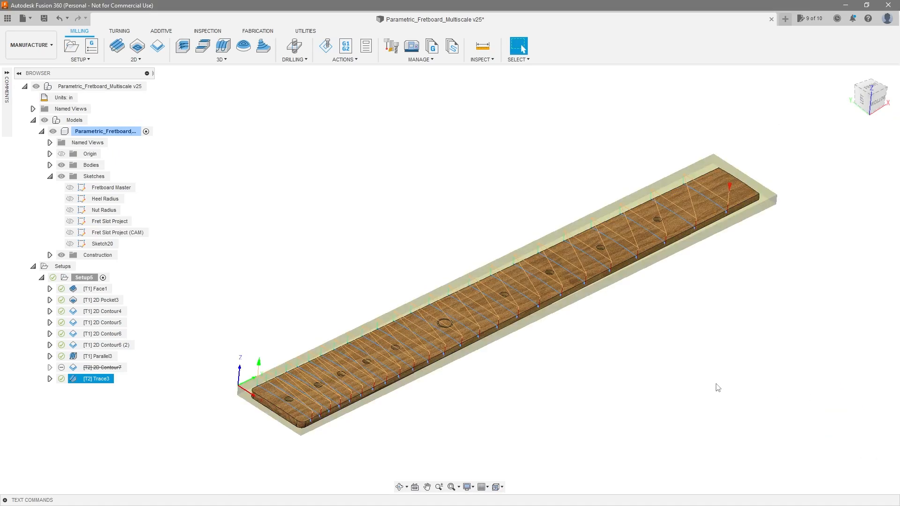
- Open Trace3 for editing and set its spindle speed to 16000 rpm
left_click(109, 380)
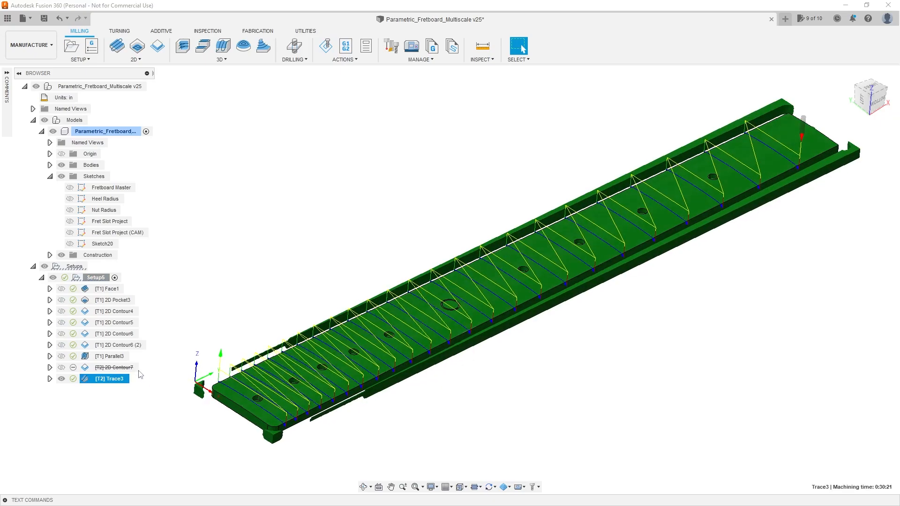
right_click(113, 378)
left_click(182, 63)
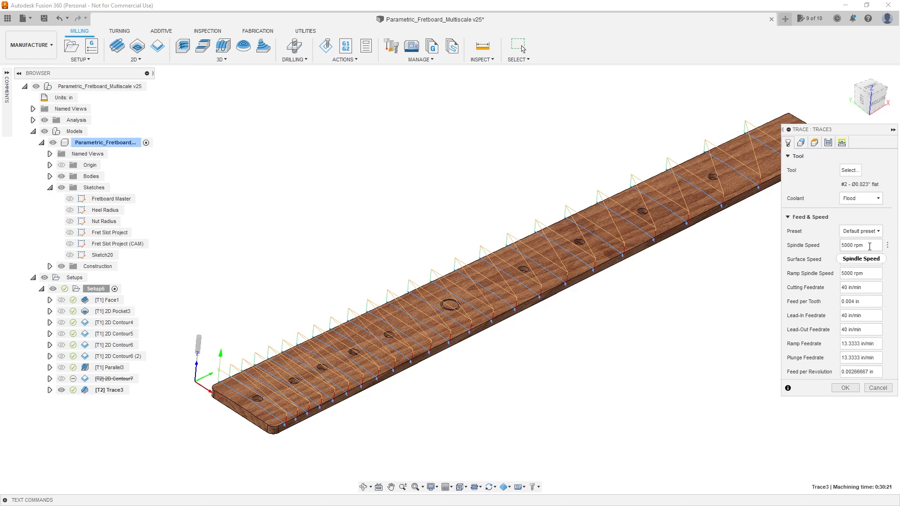
mouse_move(869, 247)
left_click_drag(869, 247, 828, 249)
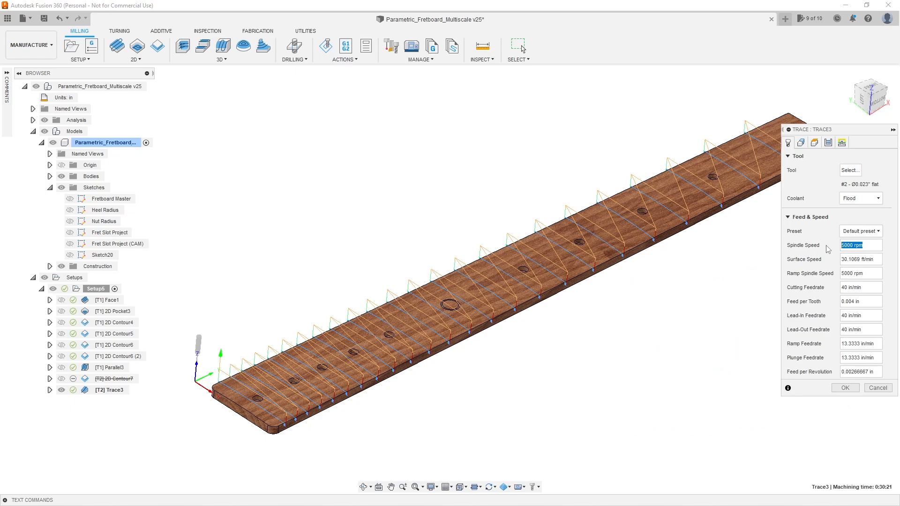
type("16000")
key("Tab")
left_click(862, 246)
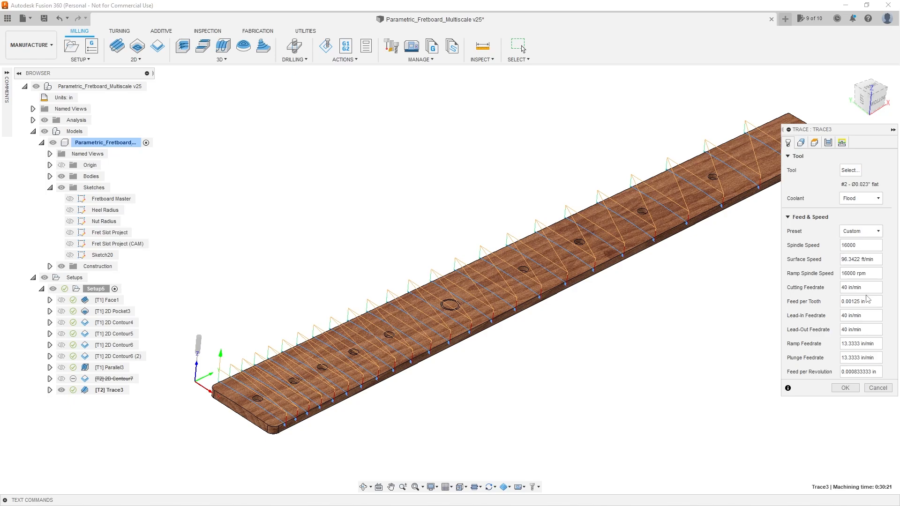
- Calculate 0.023 × 0.05 in Calculator to get five percent of the tool diameter, and return to the Trace3 settings
left_click_drag(872, 302, 819, 298)
left_click(819, 299)
key("XF86Calculator")
type("0.023")
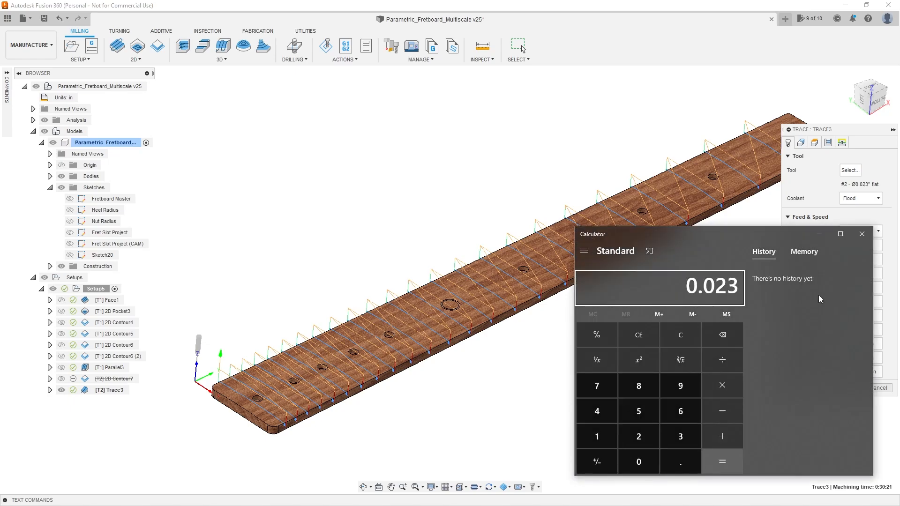
type("*0.05")
key("Return")
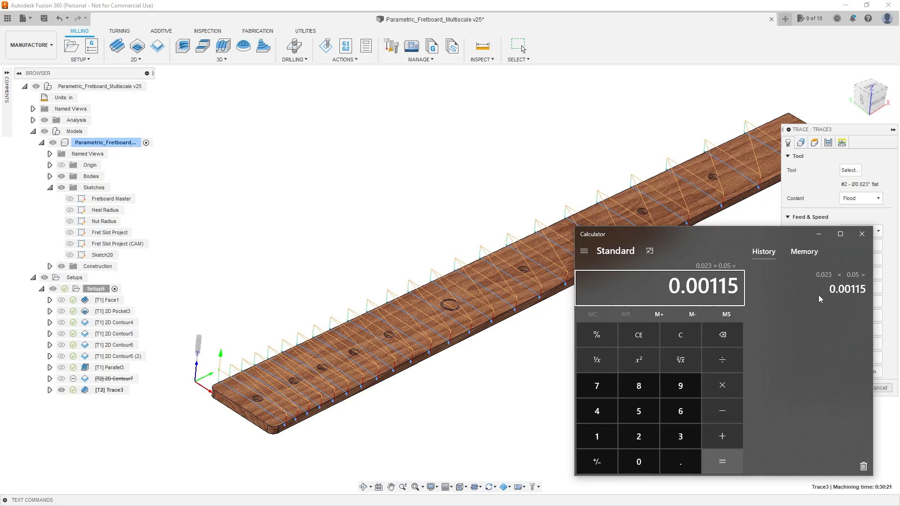
left_click(821, 177)
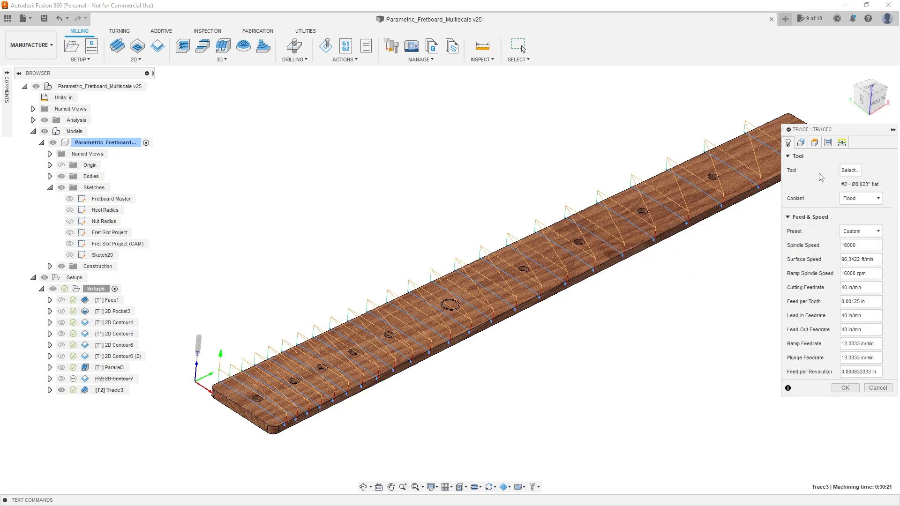
- Set the feed per tooth of Trace3 to 0.001 in and check the cutting feedrate
left_click_drag(870, 301, 807, 300)
type(".001")
left_click(831, 288)
left_click(874, 287)
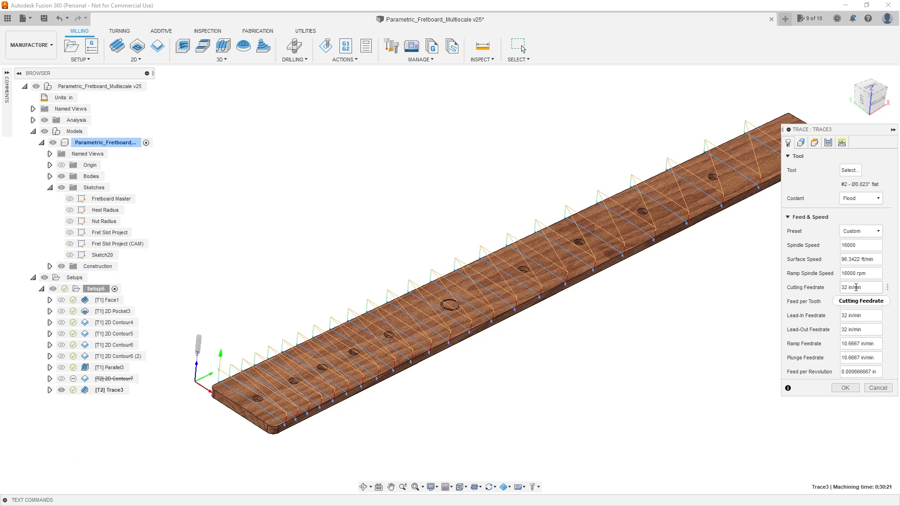
mouse_move(856, 287)
- Increase the number of flutes of the 0.023 in flat end mill in the tool library and select it for Trace3
left_click(852, 171)
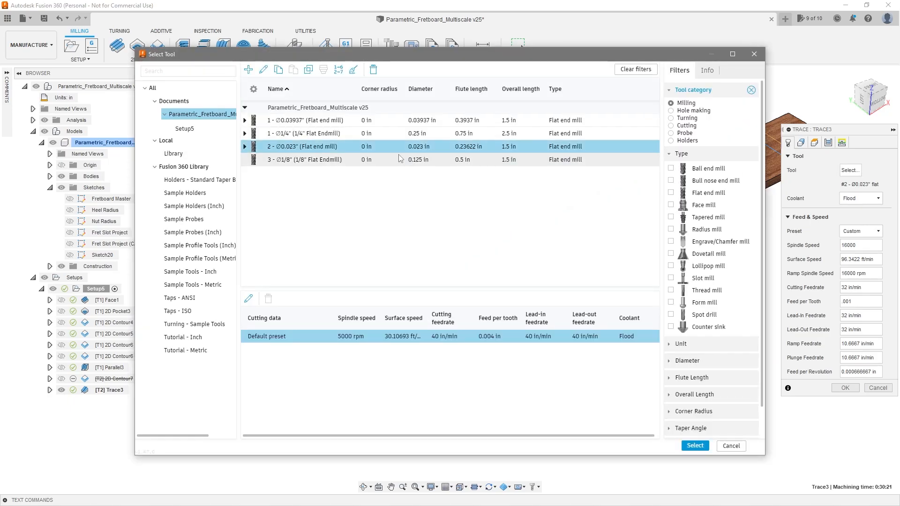
right_click(350, 148)
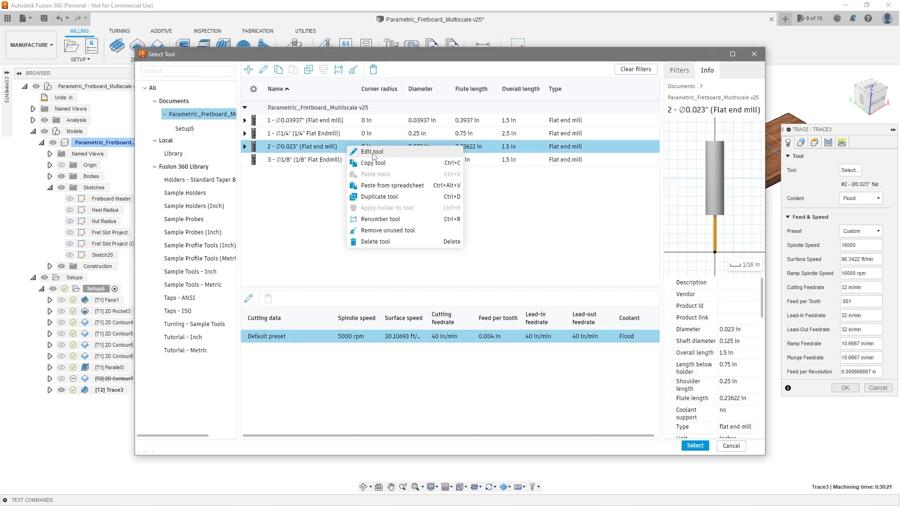
left_click(374, 154)
left_click(210, 89)
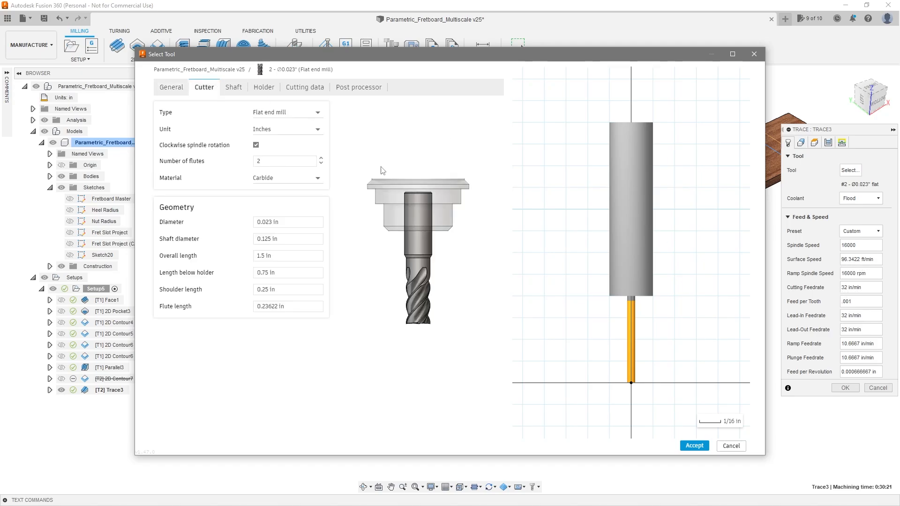
left_click(321, 158)
left_click(697, 446)
left_click(695, 447)
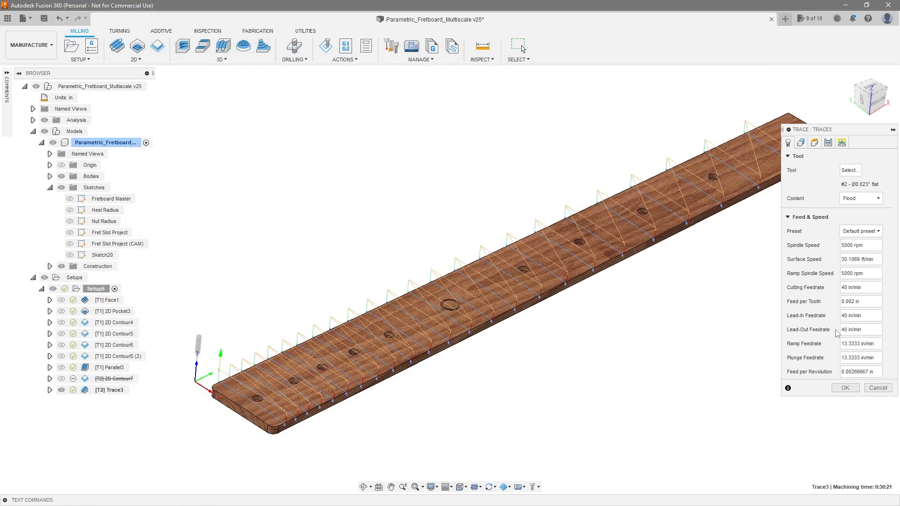
- Set the feed per tooth of Trace3 to 0.001 in and the spindle speed to 16000 rpm for the edited tool
left_click_drag(868, 301, 841, 301)
type("0.001")
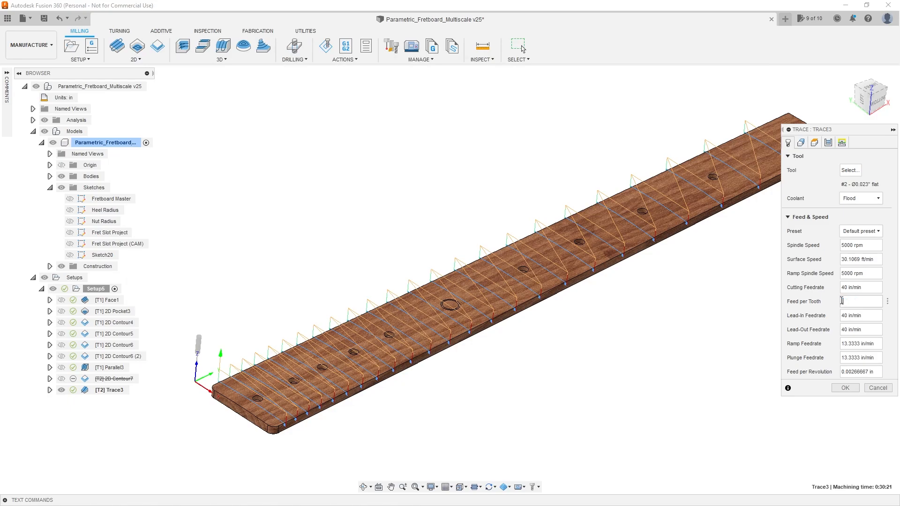
key("Tab")
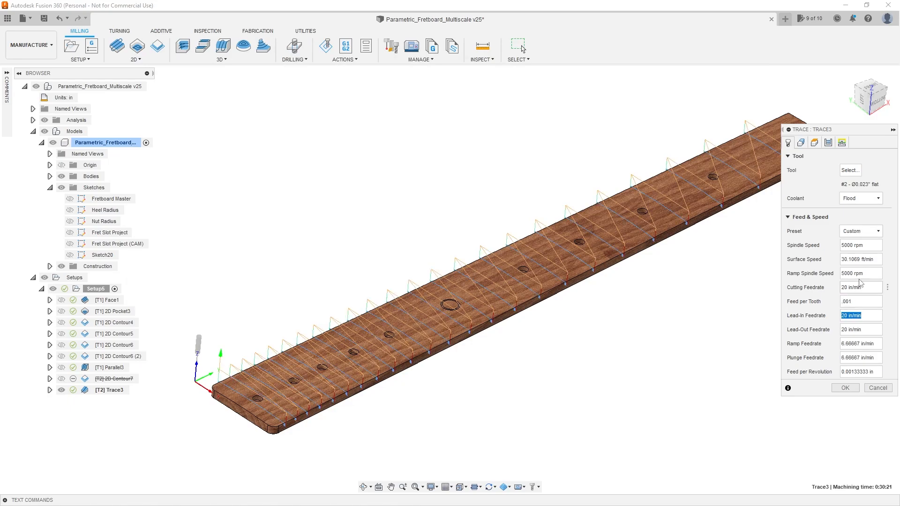
left_click_drag(867, 245, 839, 245)
type("16000")
key("Tab")
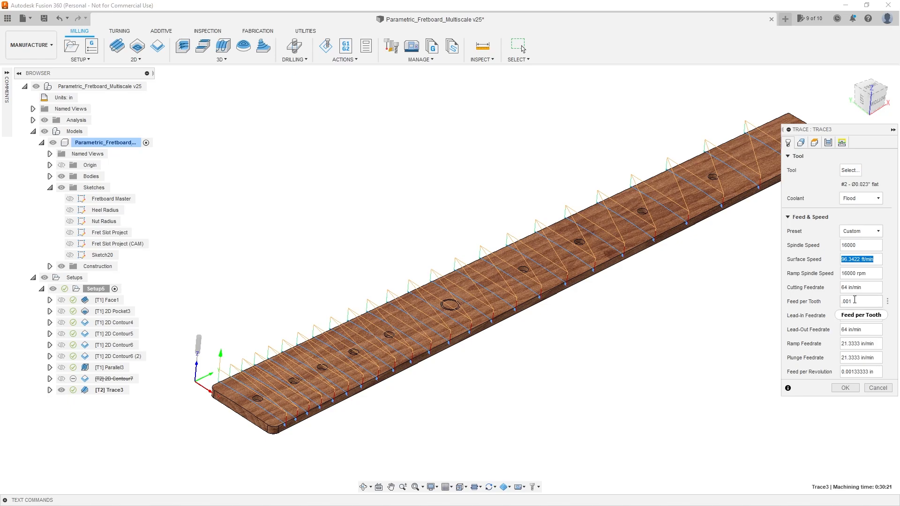
left_click(855, 300)
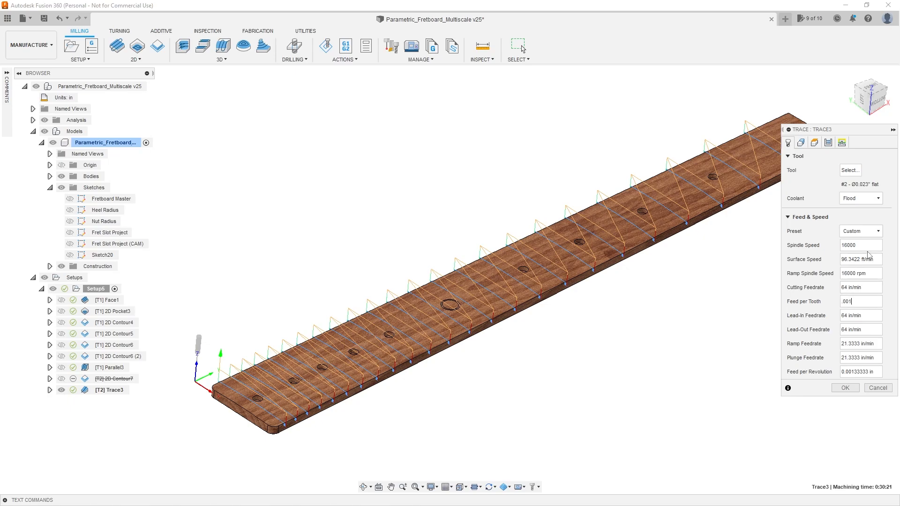
- Set the cutting feedrate of Trace3 to 120 in/min
left_click_drag(866, 246, 831, 246)
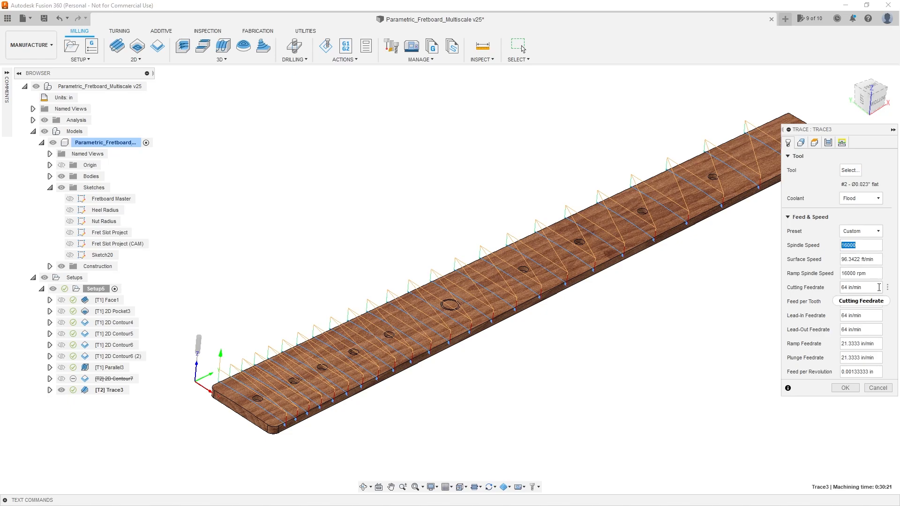
left_click_drag(868, 288, 821, 288)
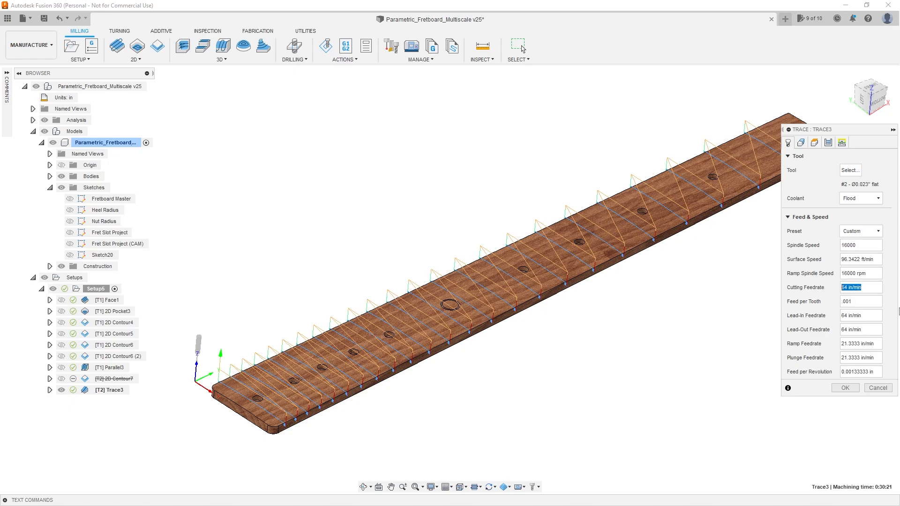
type("120")
key("Tab")
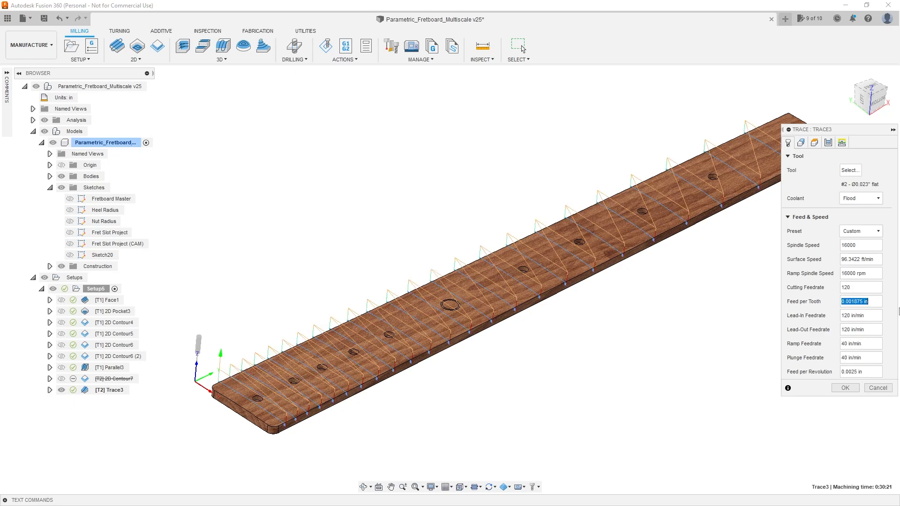
- Set the feed per tooth of Trace3 to 0.001 in
type(".001")
key("Tab")
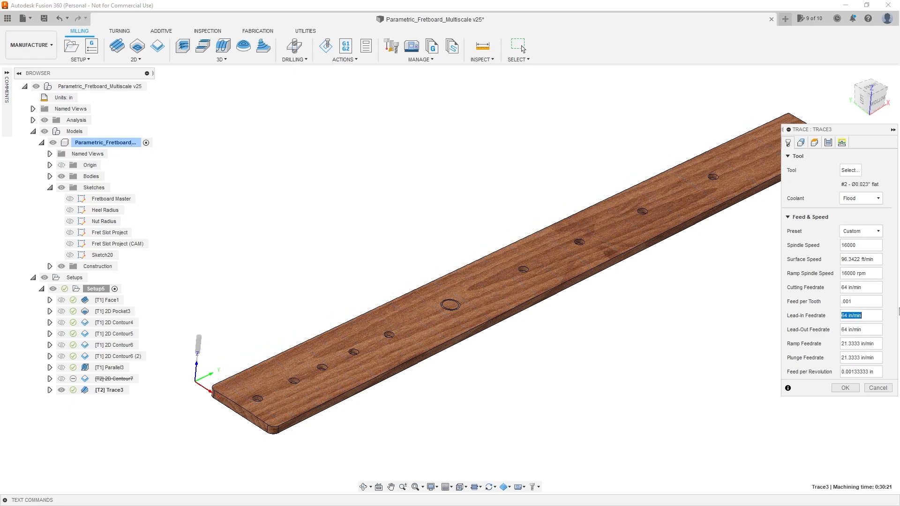
- Try a spindle speed of 27000 rpm for Trace3 to compare the cutting feedrate, and restore it to 16000 rpm
double_click(846, 246)
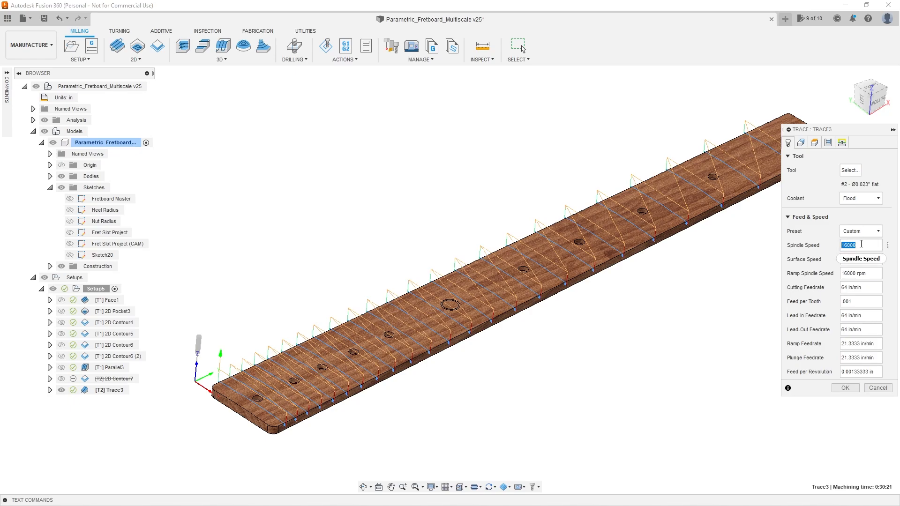
type("27000")
key("Tab")
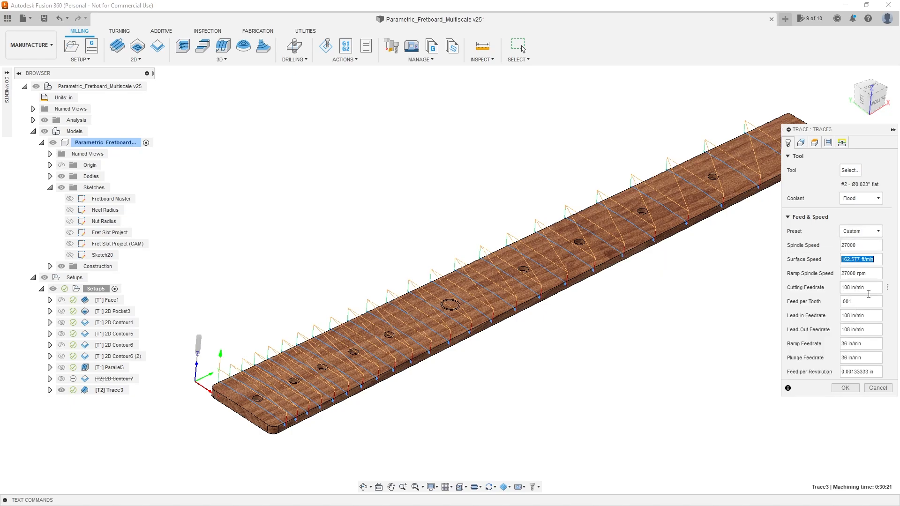
left_click(844, 301)
double_click(858, 245)
type("16000")
key("Tab")
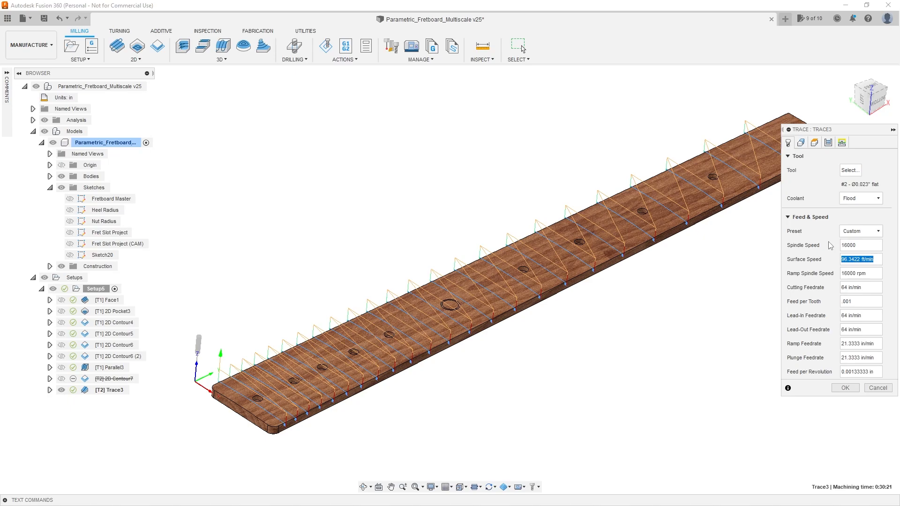
left_click(865, 303)
- Set the spindle speed of Trace3 to 18000 rpm and the cutting feedrate to 64 in/min
mouse_move(861, 247)
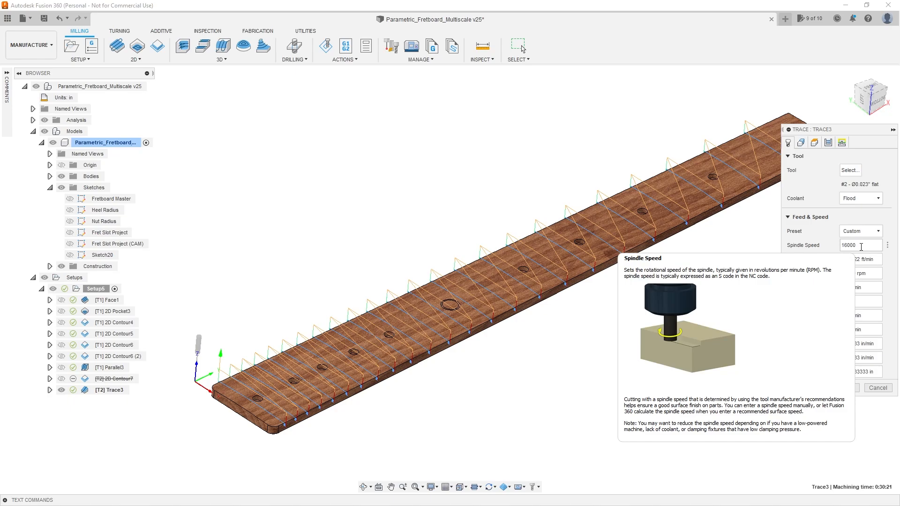
double_click(861, 245)
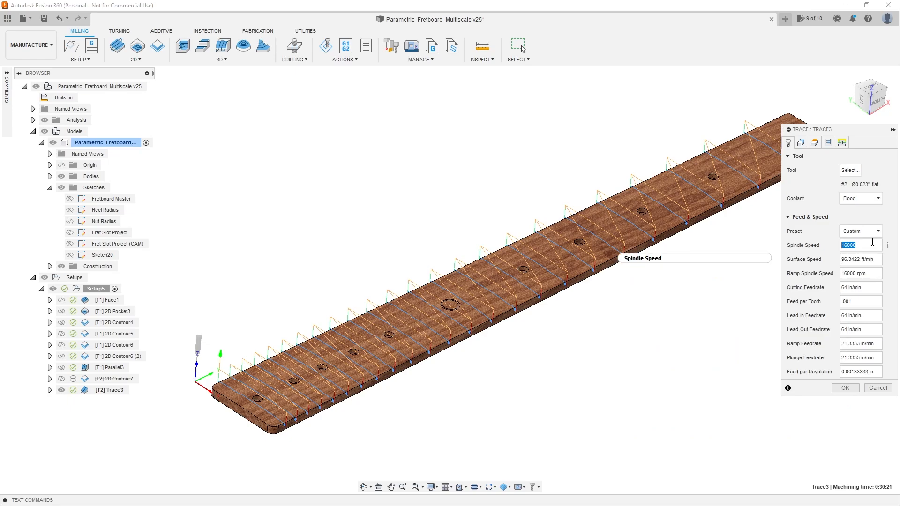
type("18000")
key("Tab")
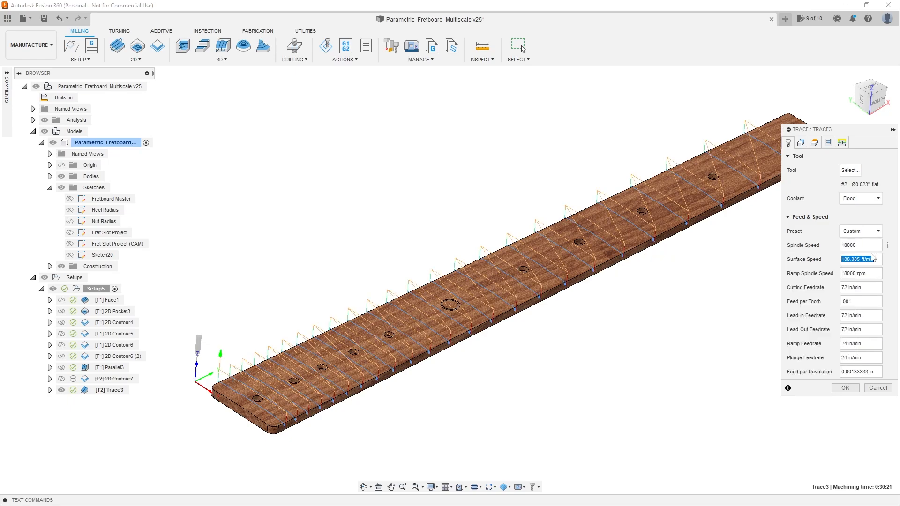
left_click_drag(868, 288, 822, 286)
type("64")
key("Tab")
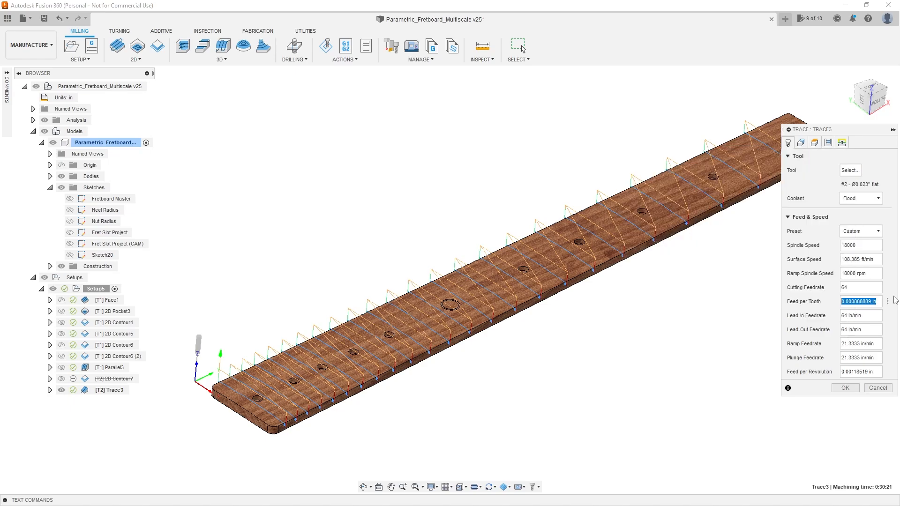
- Return the spindle speed of Trace3 to 16000 rpm and check the cutting feedrate
left_click_drag(875, 248, 817, 245)
type("16000")
key("Tab")
key("Tab")
key("Tab")
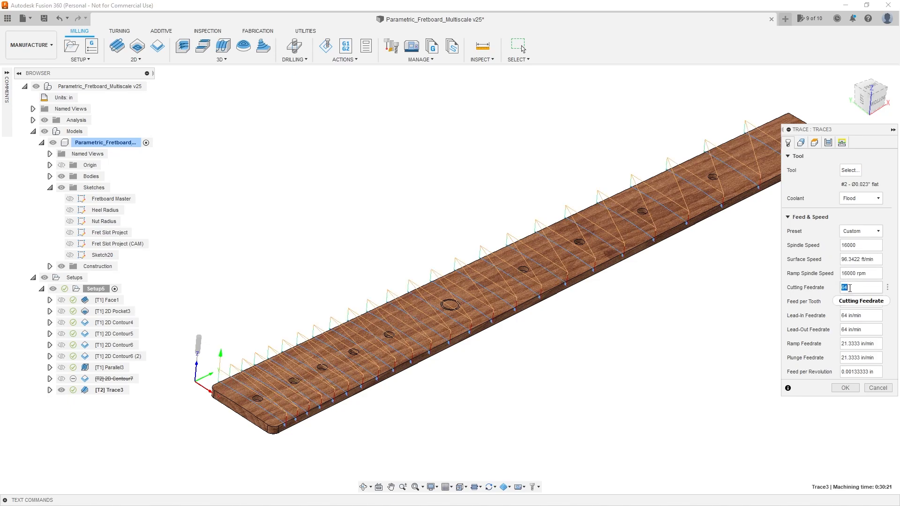
- Check the feed per tooth value of Trace3
left_click(869, 302)
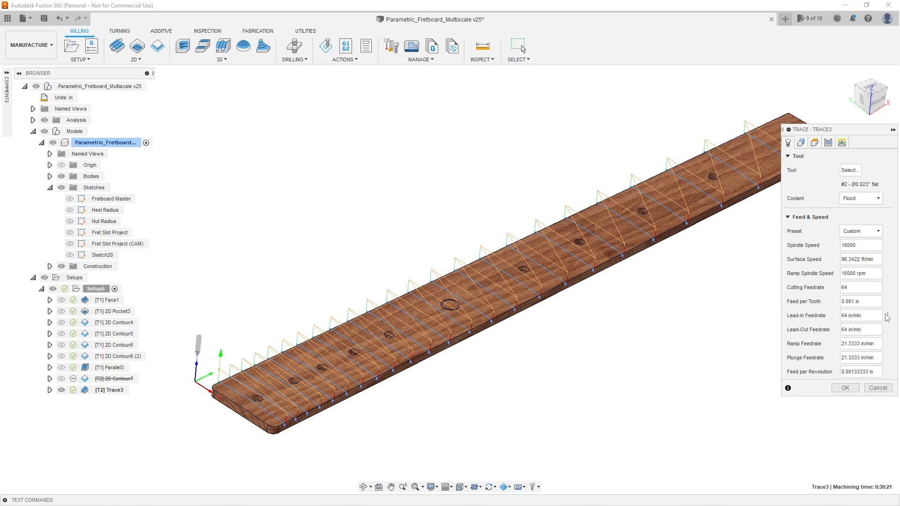
left_click_drag(868, 302, 837, 299)
left_click(865, 300)
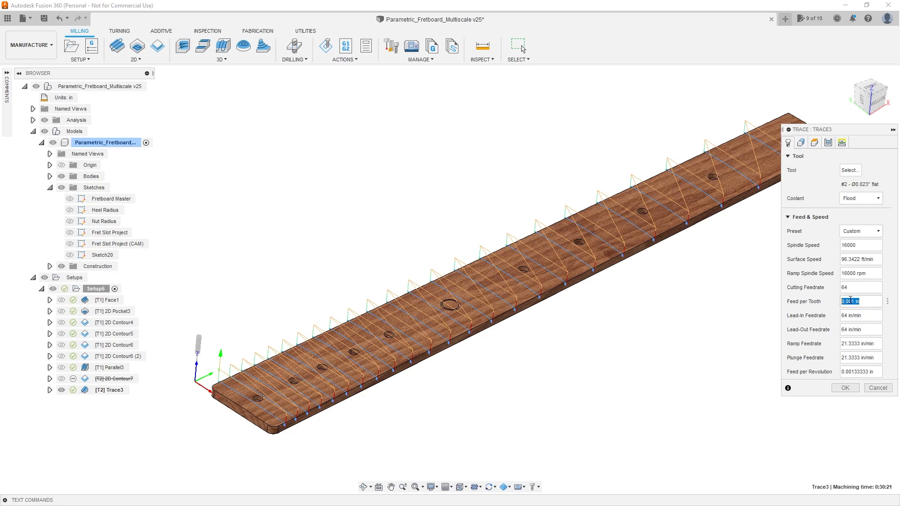